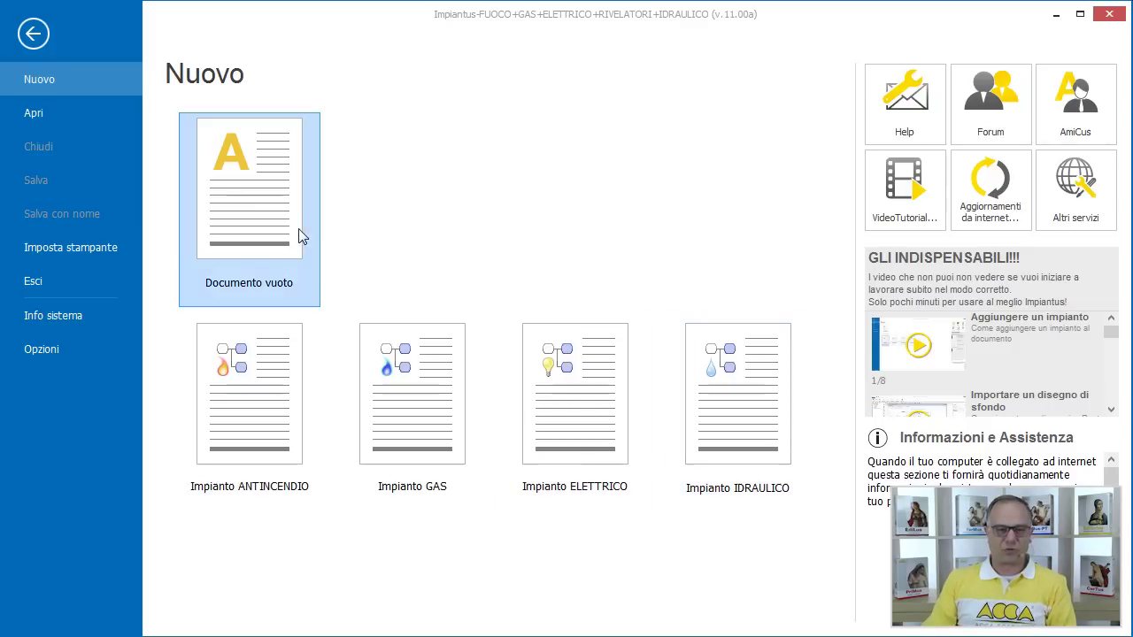
Open the recent document 01_DATI_GENERALI.imps and review its client, technician and building data
{"action": "left_click", "coordinate": [66, 111]}
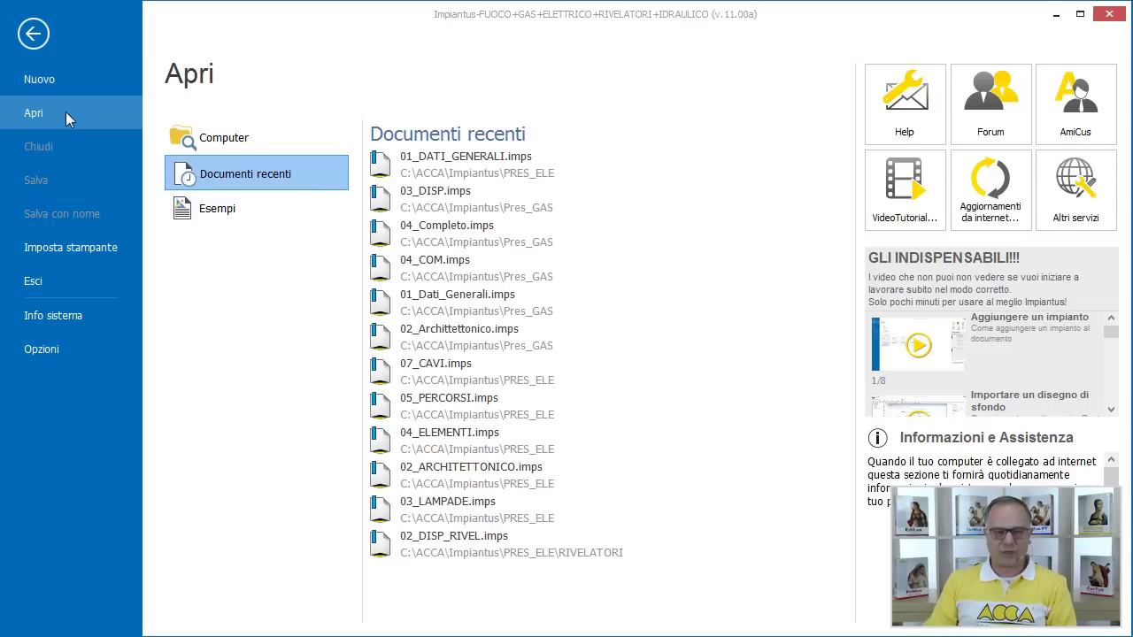
{"action": "left_click", "coordinate": [419, 172]}
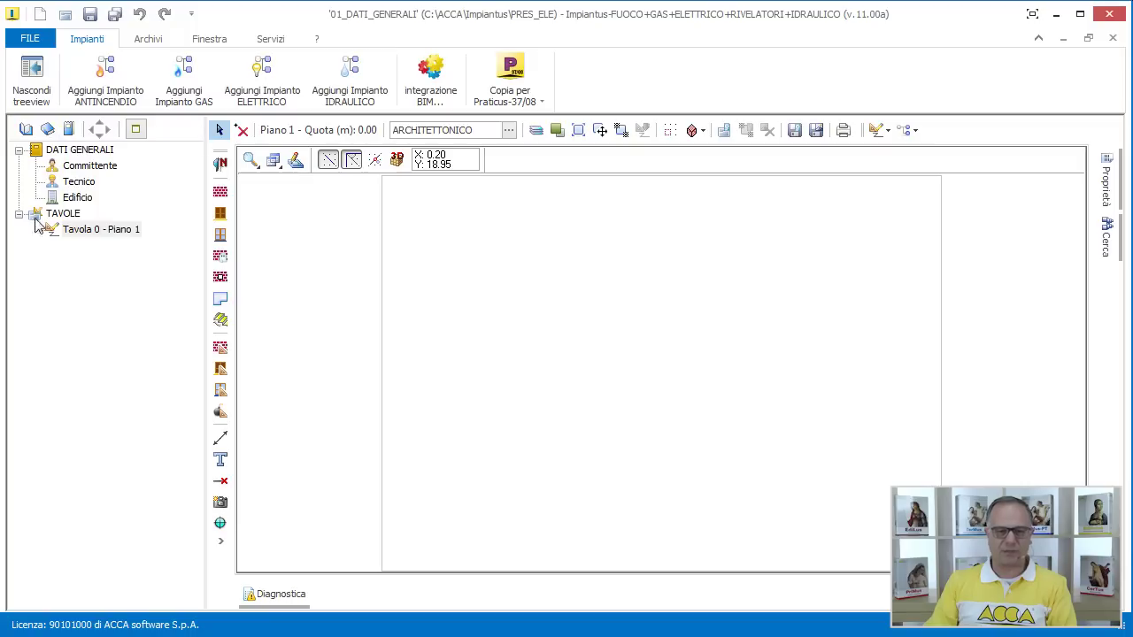
{"action": "left_click", "coordinate": [90, 166]}
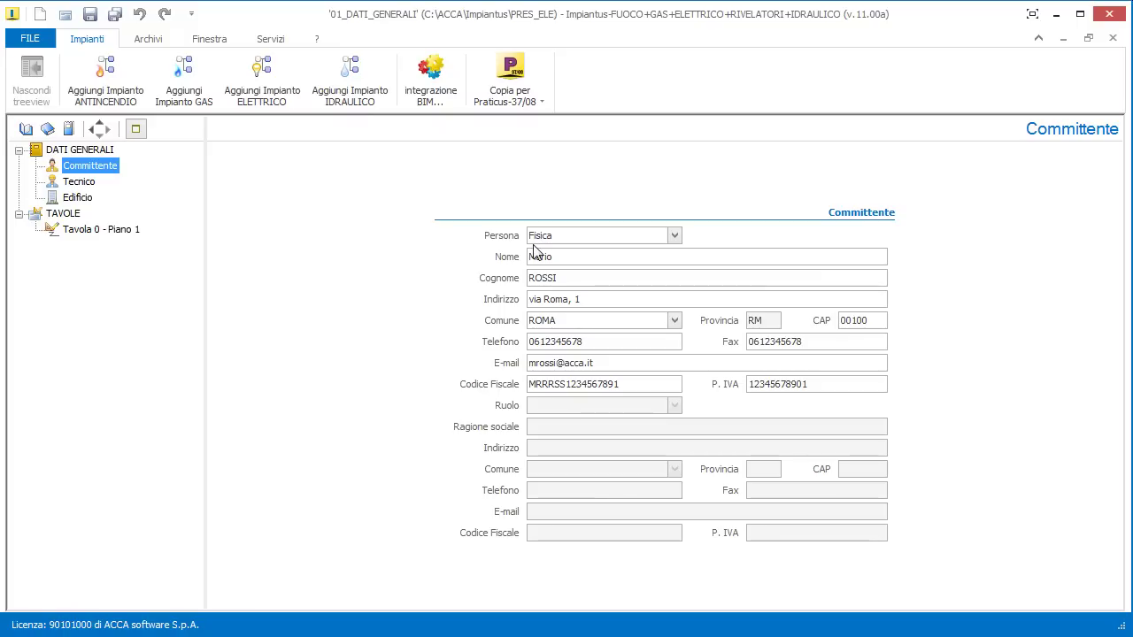
{"action": "left_click", "coordinate": [79, 181]}
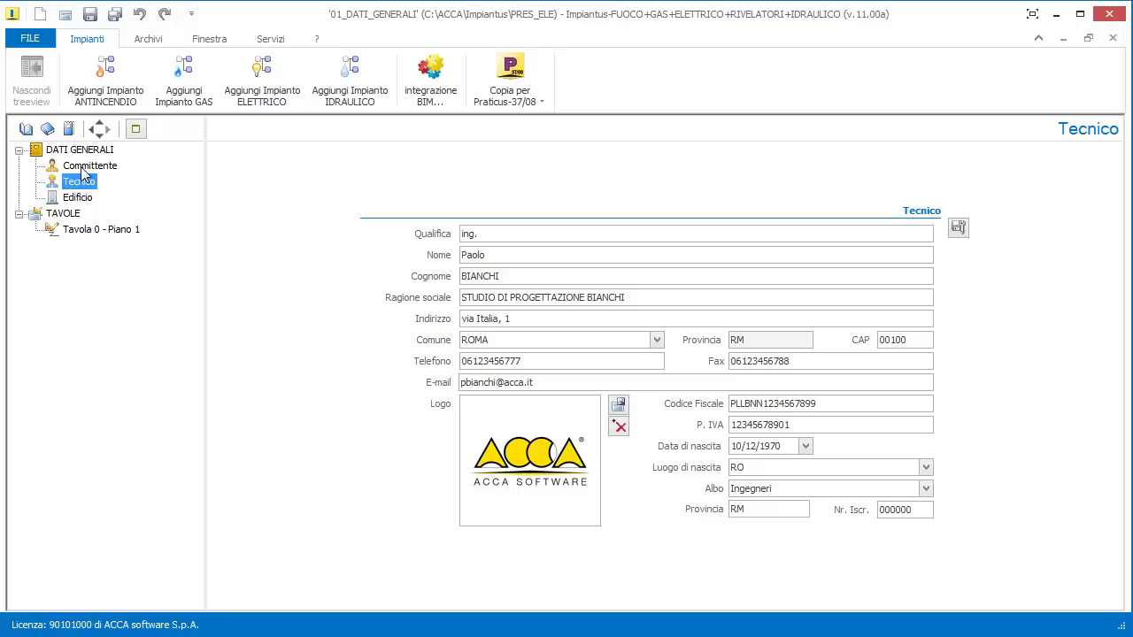
{"action": "left_click", "coordinate": [78, 198]}
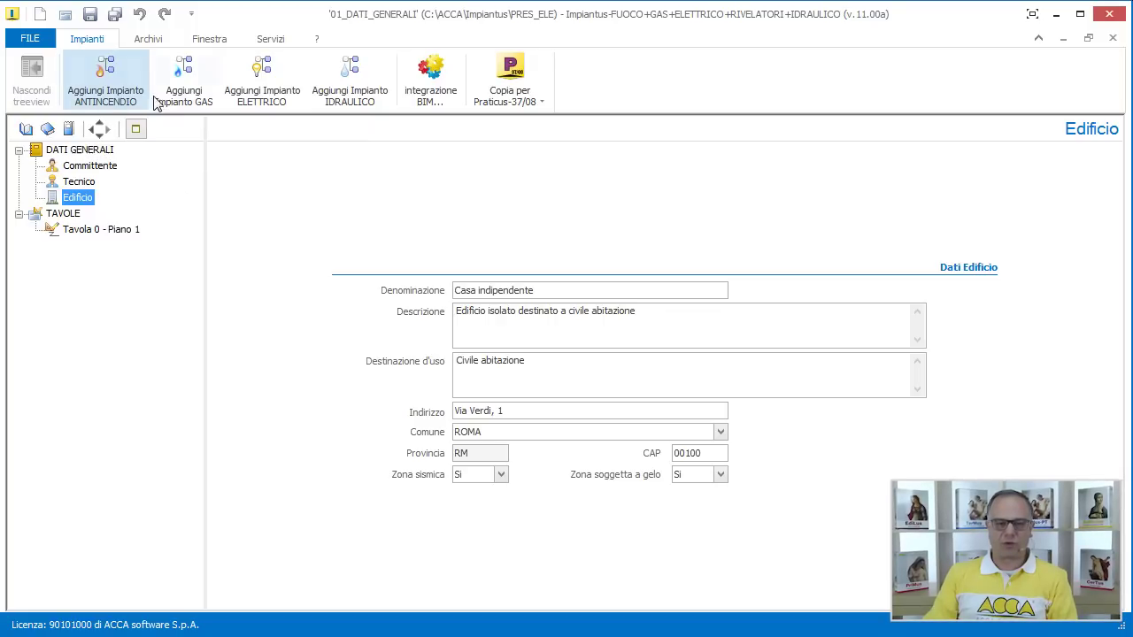
Add an electrical system to the project and view the Quadri archive among the document's containers
{"action": "left_click", "coordinate": [272, 103]}
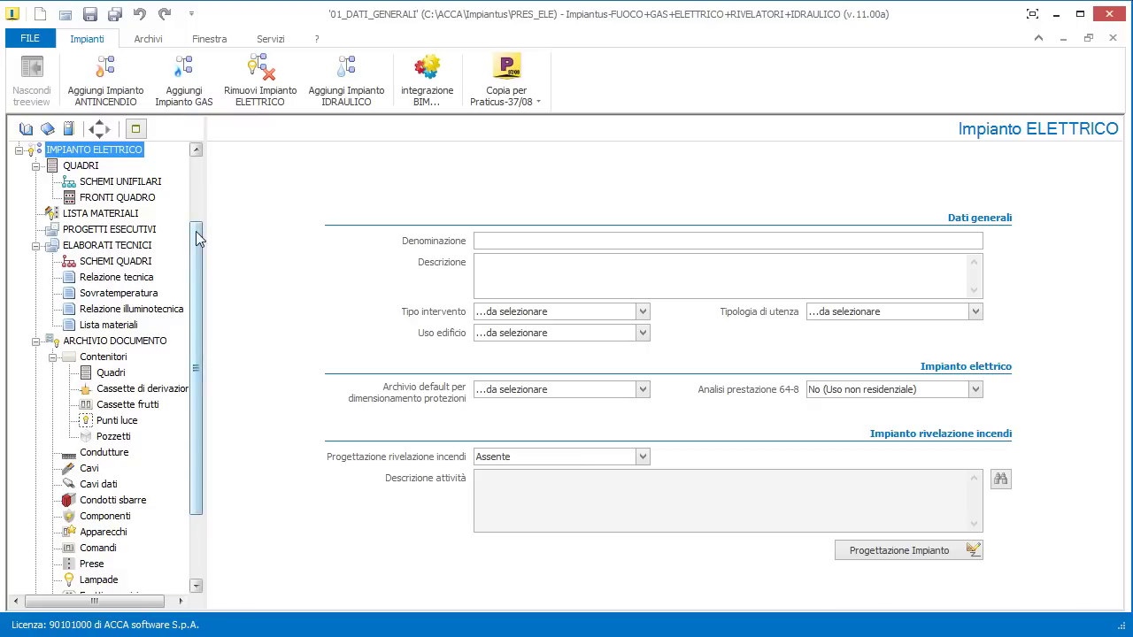
{"action": "left_click_drag", "start_coordinate": [196, 229], "coordinate": [199, 169]}
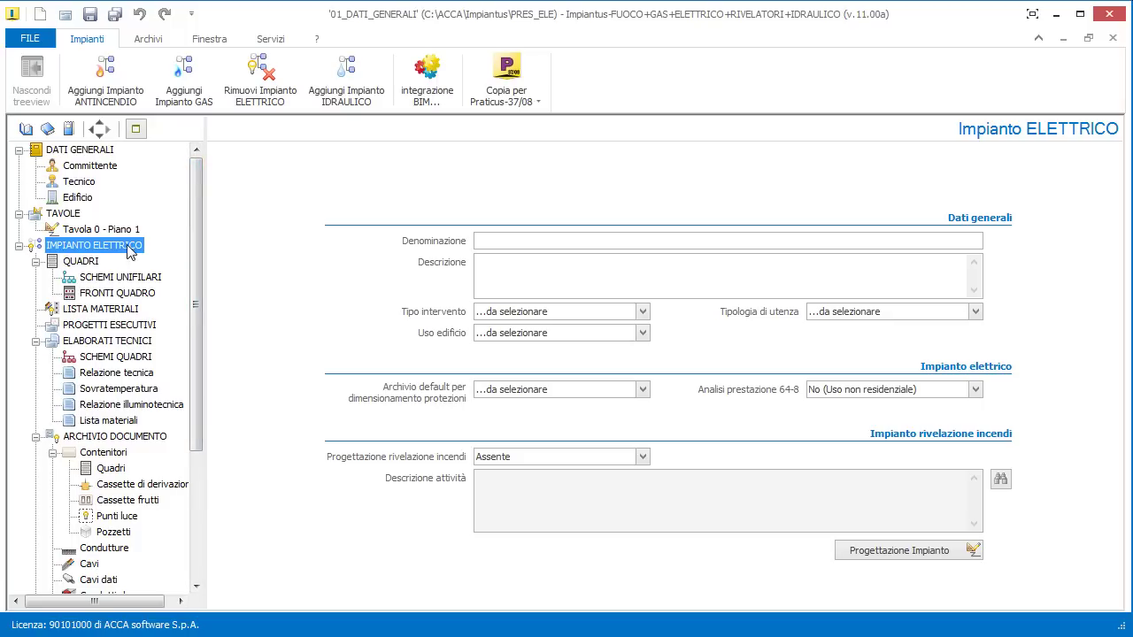
{"action": "left_click_drag", "start_coordinate": [195, 288], "coordinate": [195, 370]}
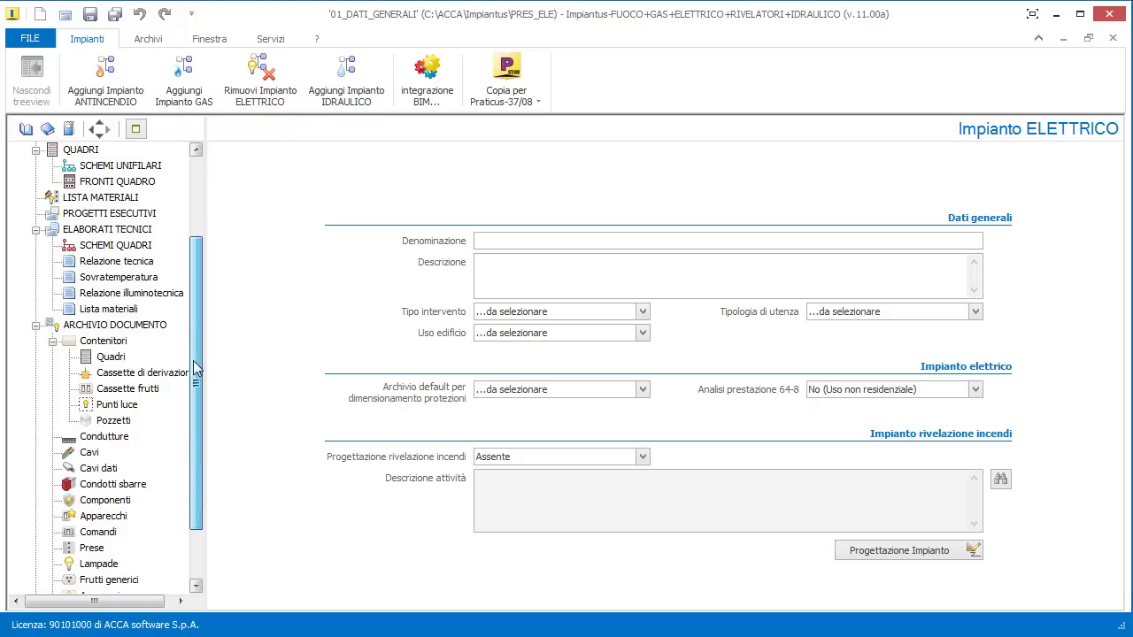
{"action": "left_click_drag", "start_coordinate": [195, 370], "coordinate": [196, 376]}
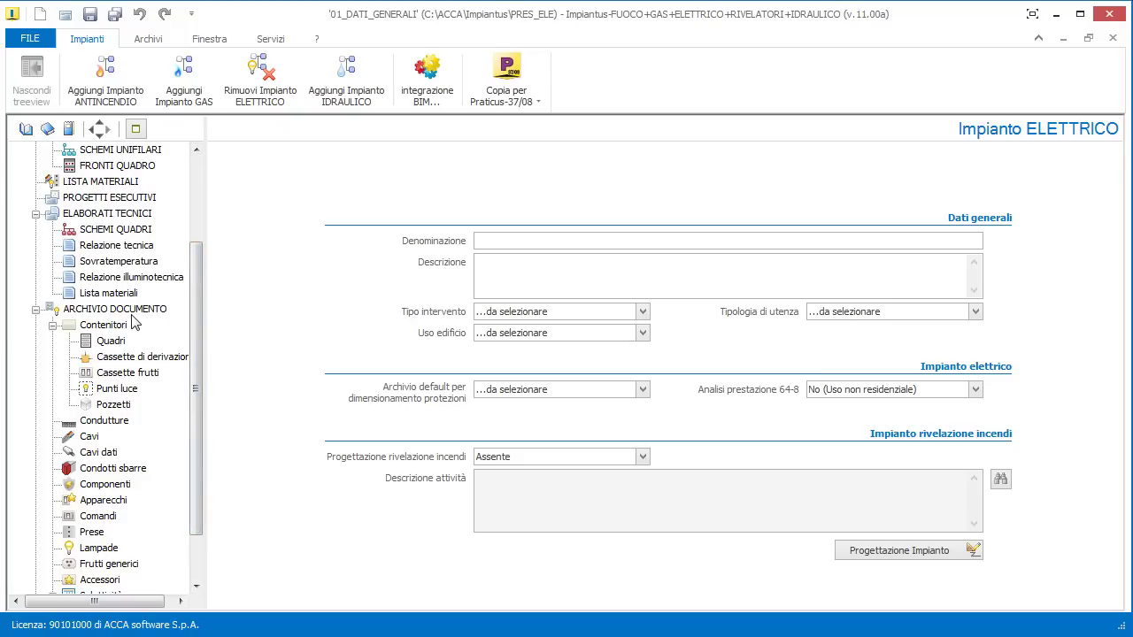
{"action": "left_click", "coordinate": [108, 327]}
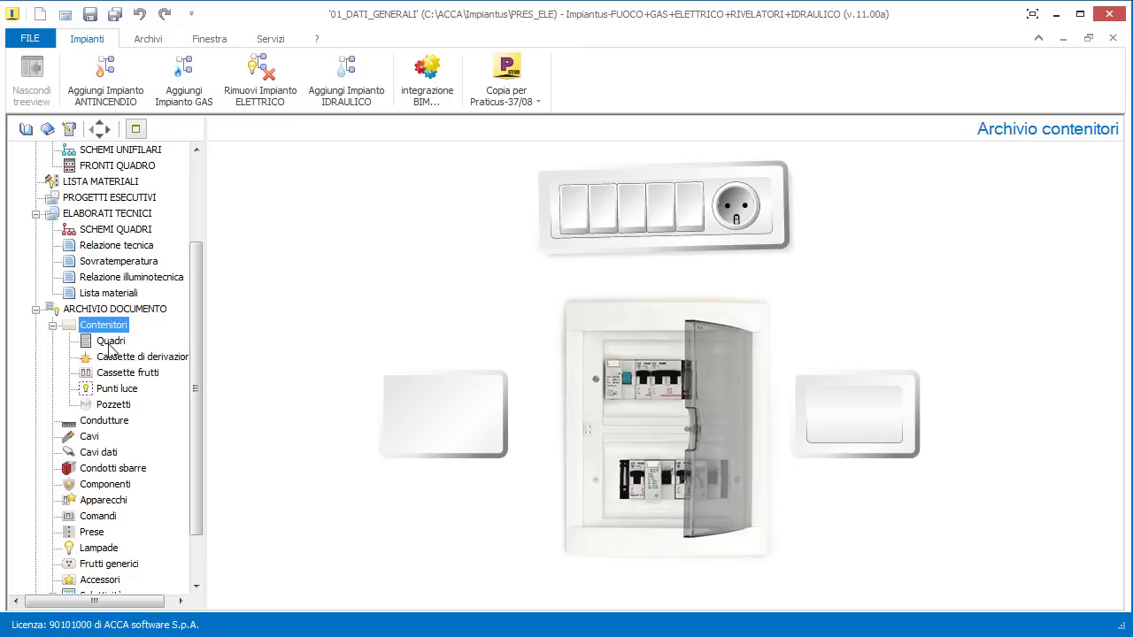
{"action": "left_click", "coordinate": [110, 344]}
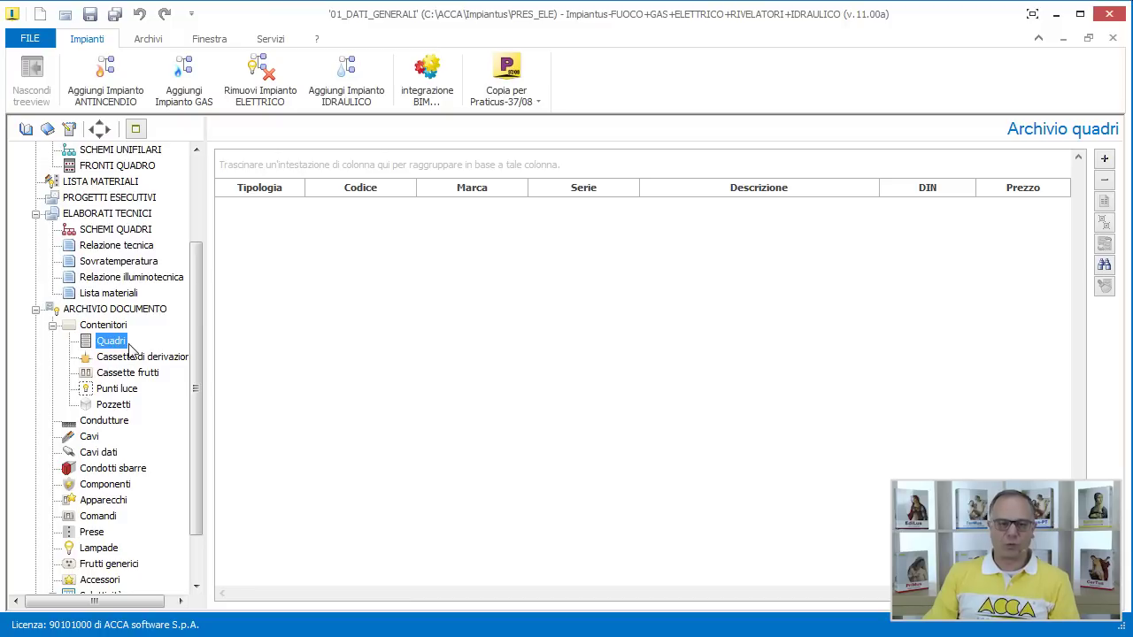
Open the BTicino 2012 archive from the electrical archives
{"action": "left_click", "coordinate": [147, 41]}
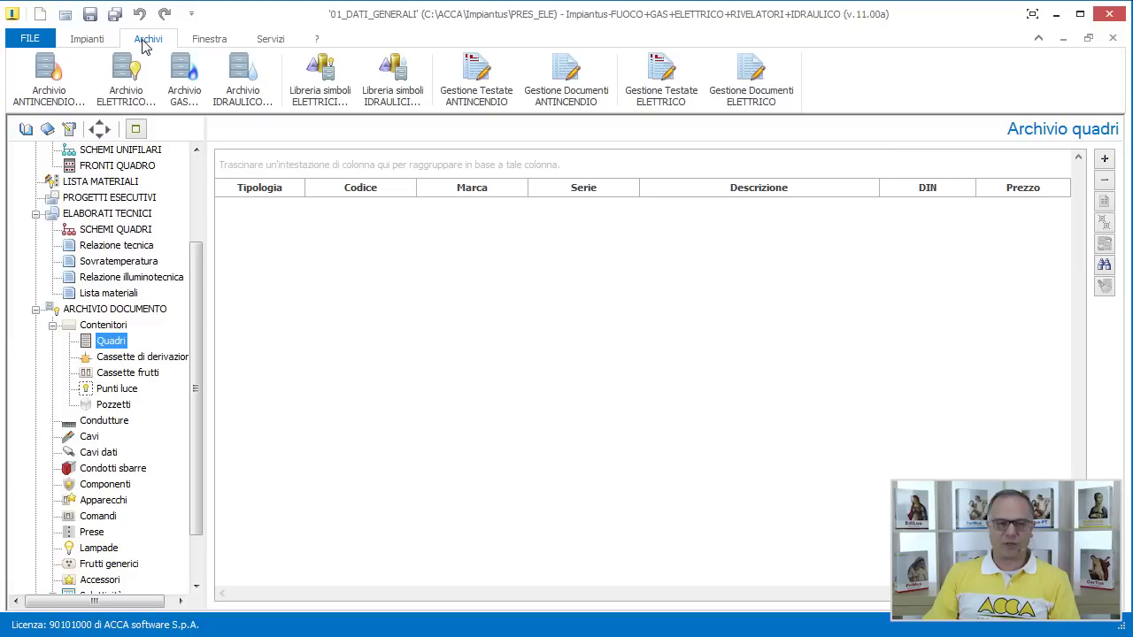
{"action": "left_click", "coordinate": [128, 80]}
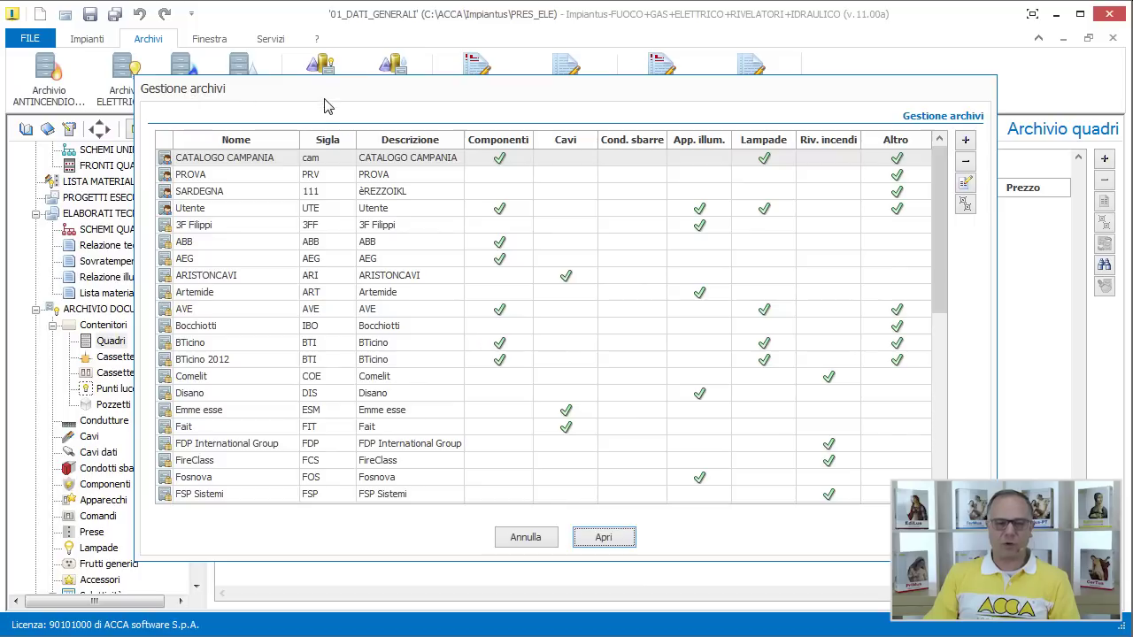
{"action": "left_click_drag", "start_coordinate": [267, 232], "coordinate": [270, 314]}
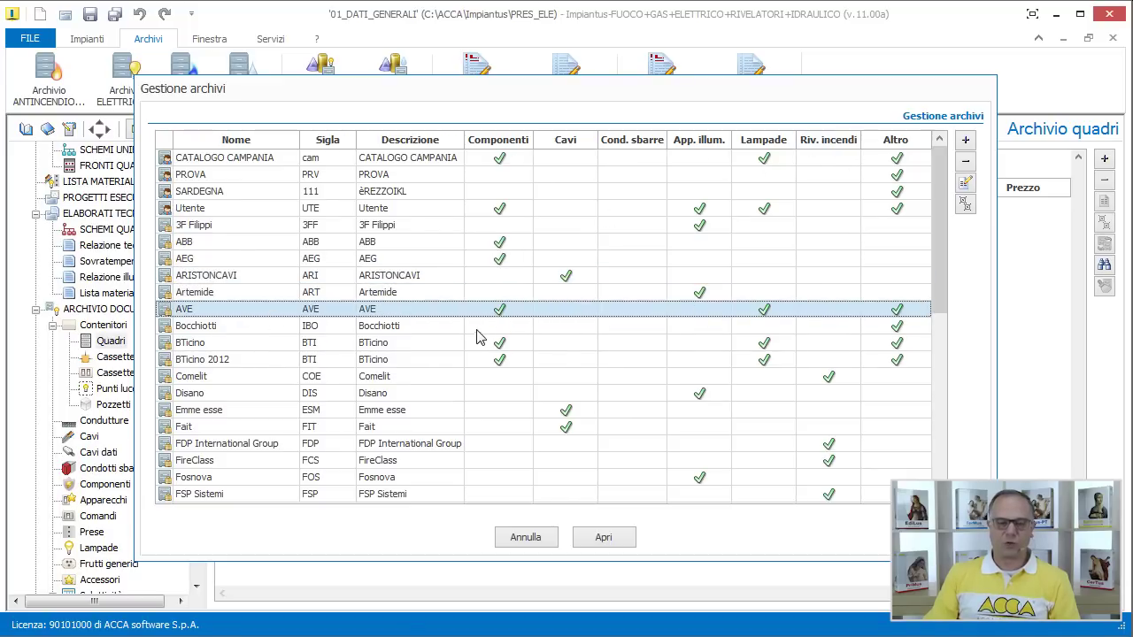
{"action": "left_click", "coordinate": [247, 361]}
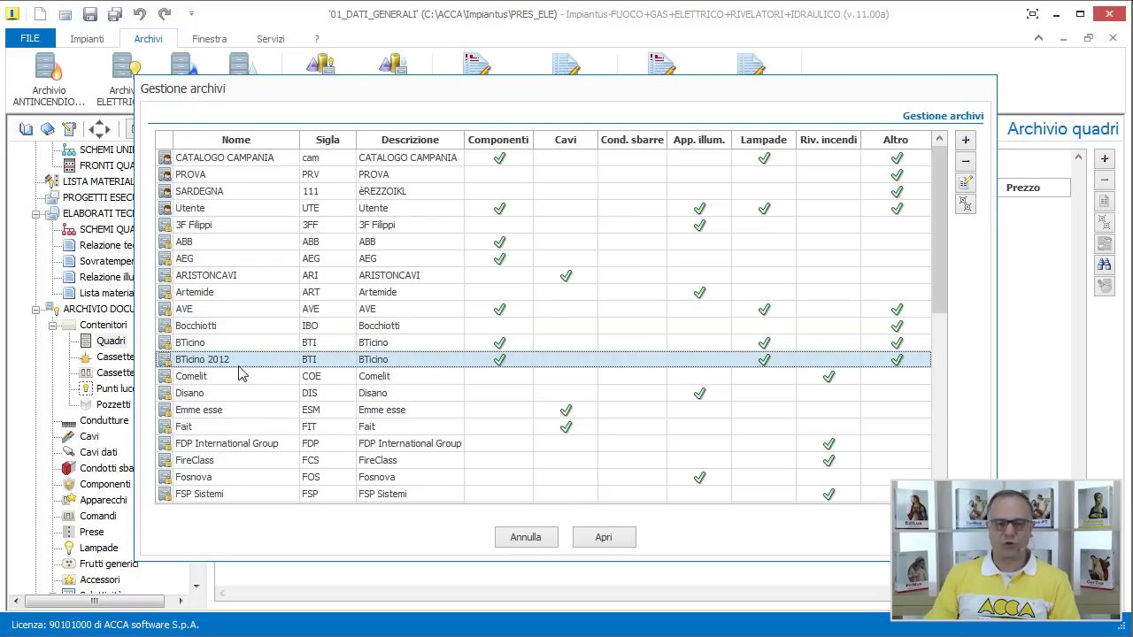
{"action": "left_click", "coordinate": [614, 539]}
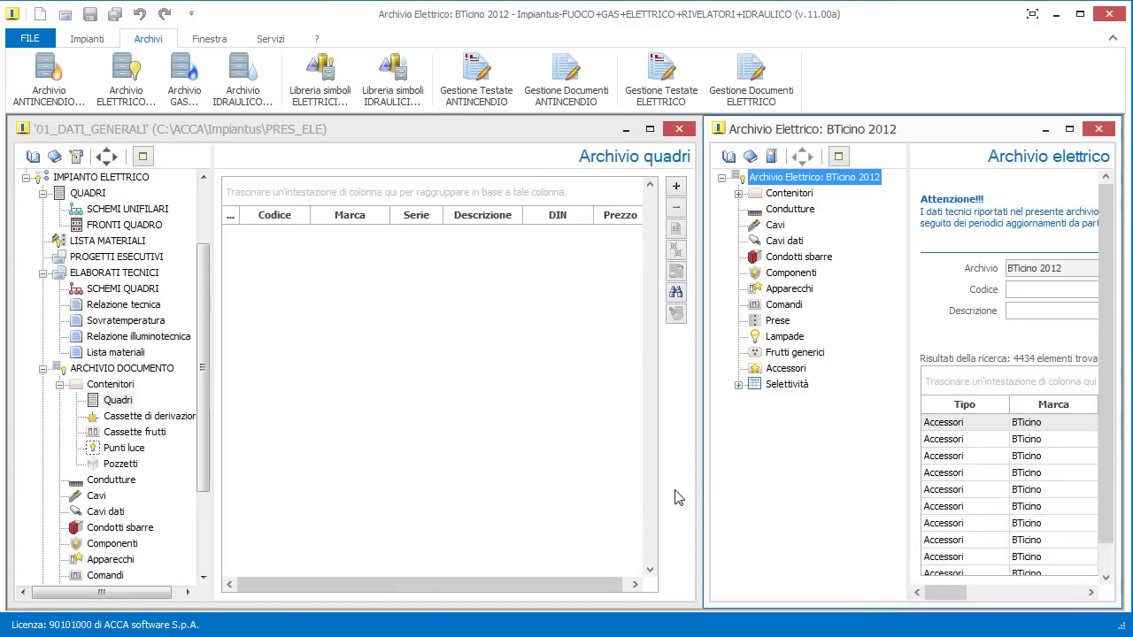
Widen the BTicino 2012 archive window and group its Componenti list by Tipologia
{"action": "left_click_drag", "start_coordinate": [705, 463], "coordinate": [276, 462]}
{"action": "left_click", "coordinate": [349, 275]}
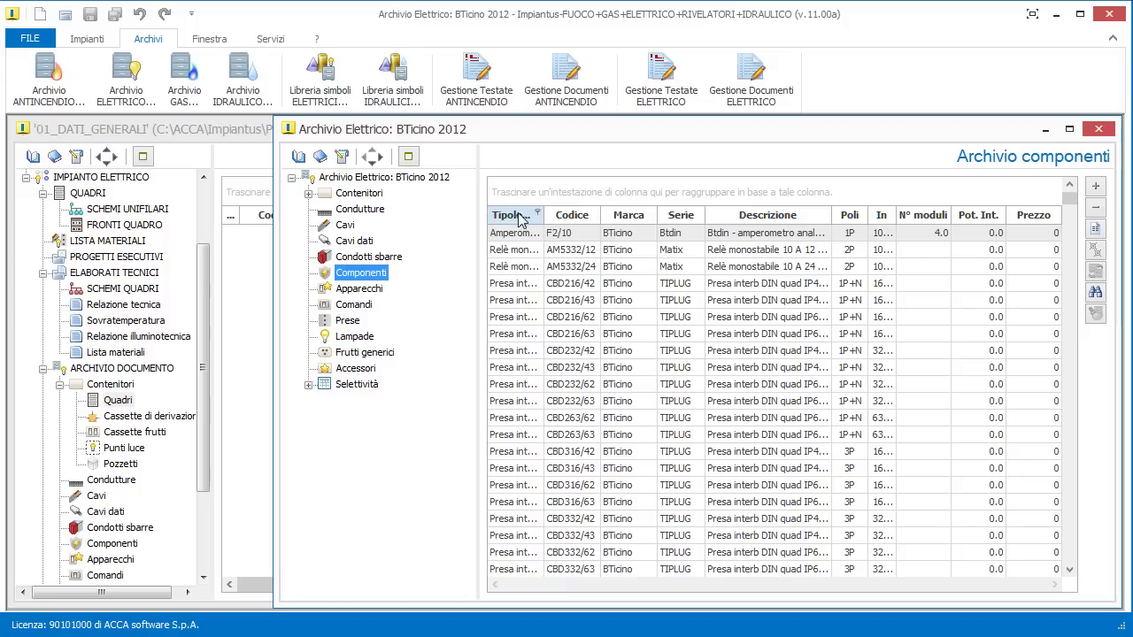
{"action": "left_click_drag", "start_coordinate": [514, 218], "coordinate": [538, 196]}
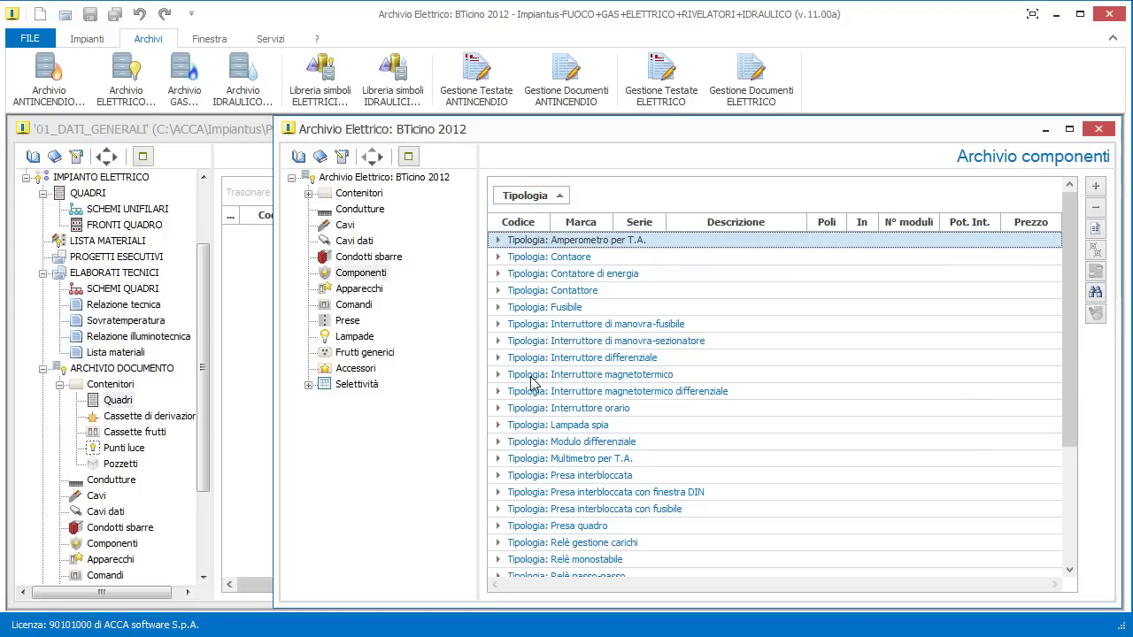
Expand the Interruttore magnetotermico group and filter the components to a rated current (In) of 16.00
{"action": "left_click", "coordinate": [498, 374]}
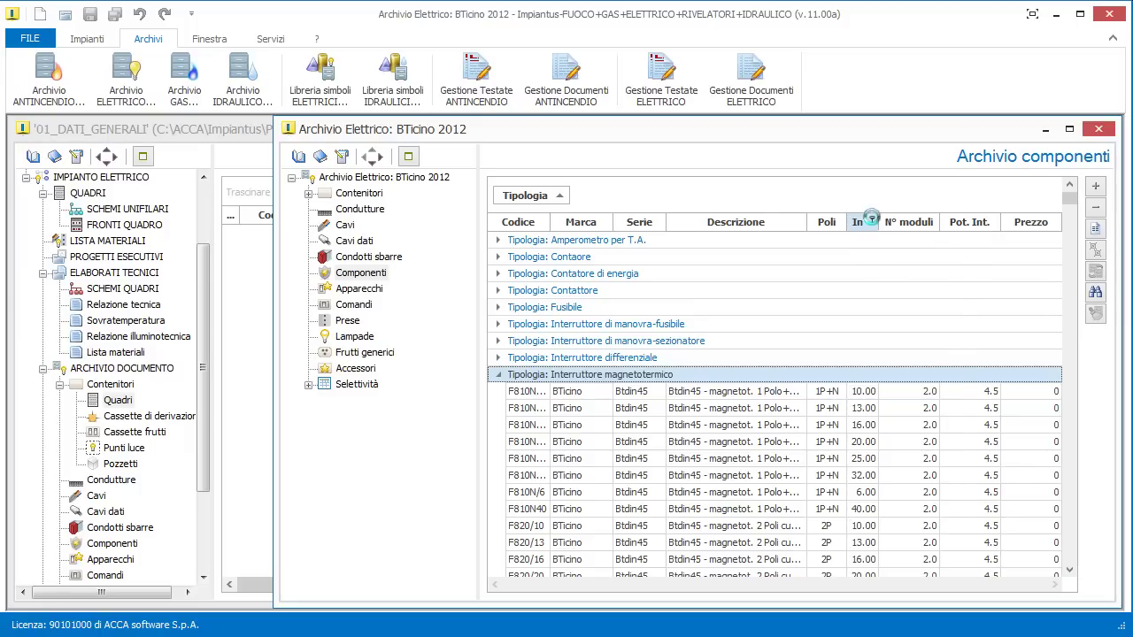
{"action": "left_click", "coordinate": [871, 218]}
{"action": "left_click_drag", "start_coordinate": [947, 281], "coordinate": [951, 332]}
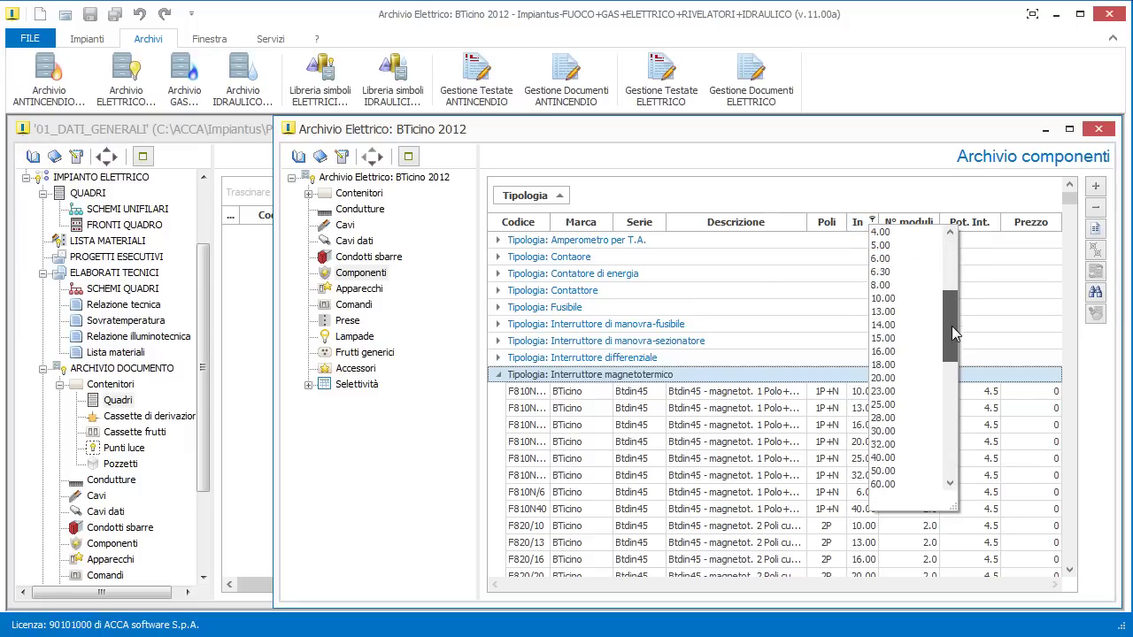
{"action": "left_click", "coordinate": [884, 351]}
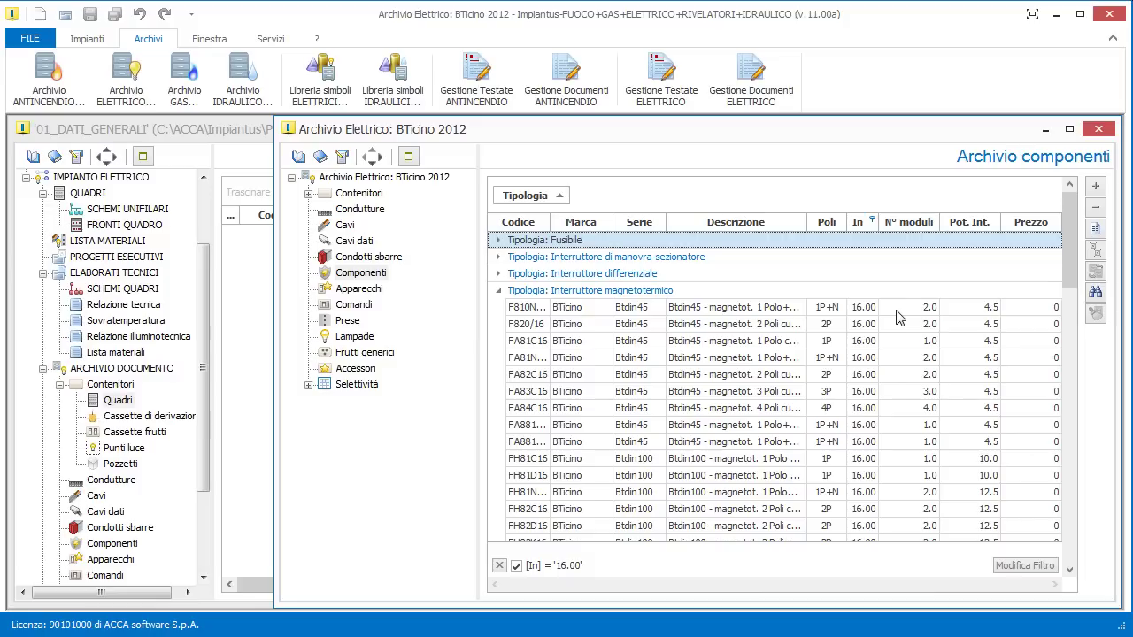
Review the magnetic, thermal, tripping-curve and I²t/Icc data of the 1P+N Btdin45 breaker F810N/16, and close the BTicino 2012 archive
{"action": "left_click", "coordinate": [704, 313]}
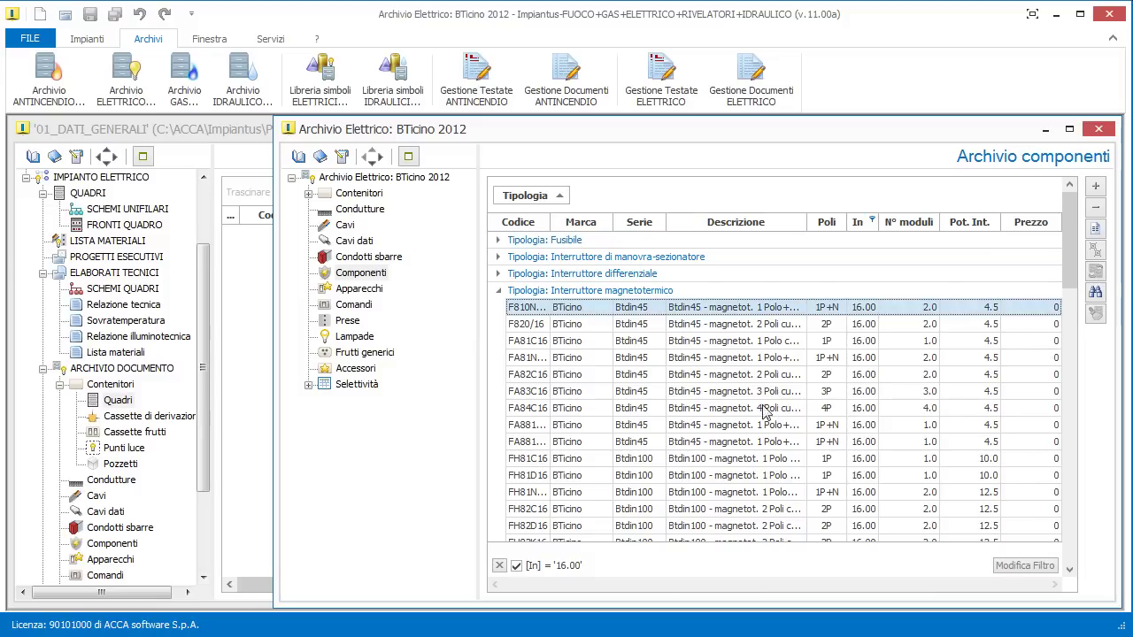
{"action": "left_click", "coordinate": [1095, 232]}
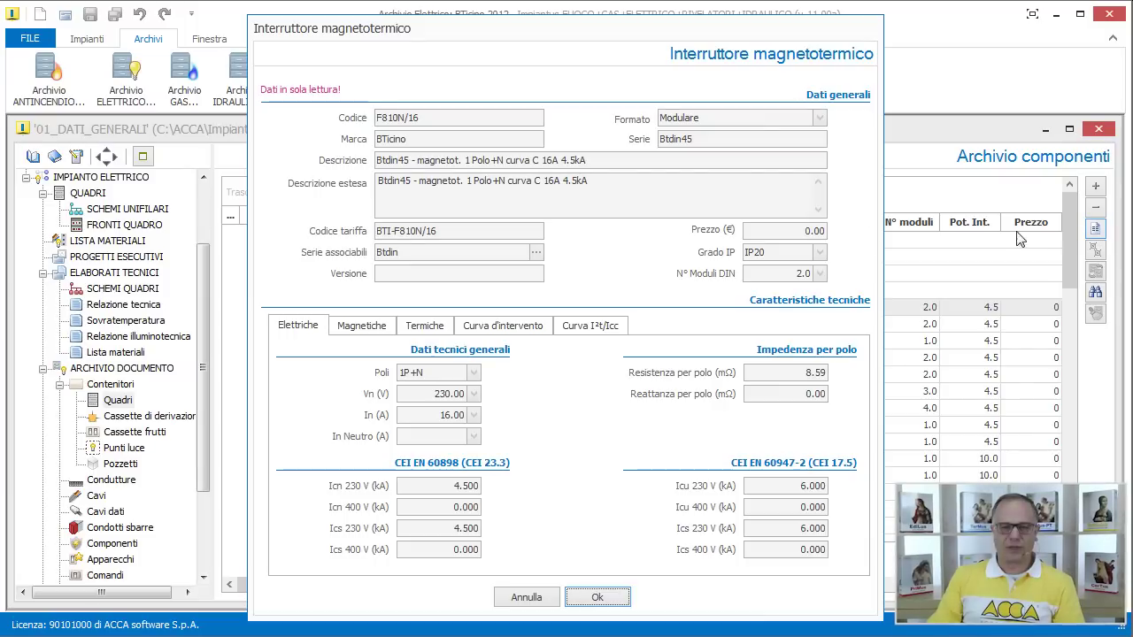
{"action": "left_click", "coordinate": [370, 329]}
{"action": "left_click", "coordinate": [423, 331]}
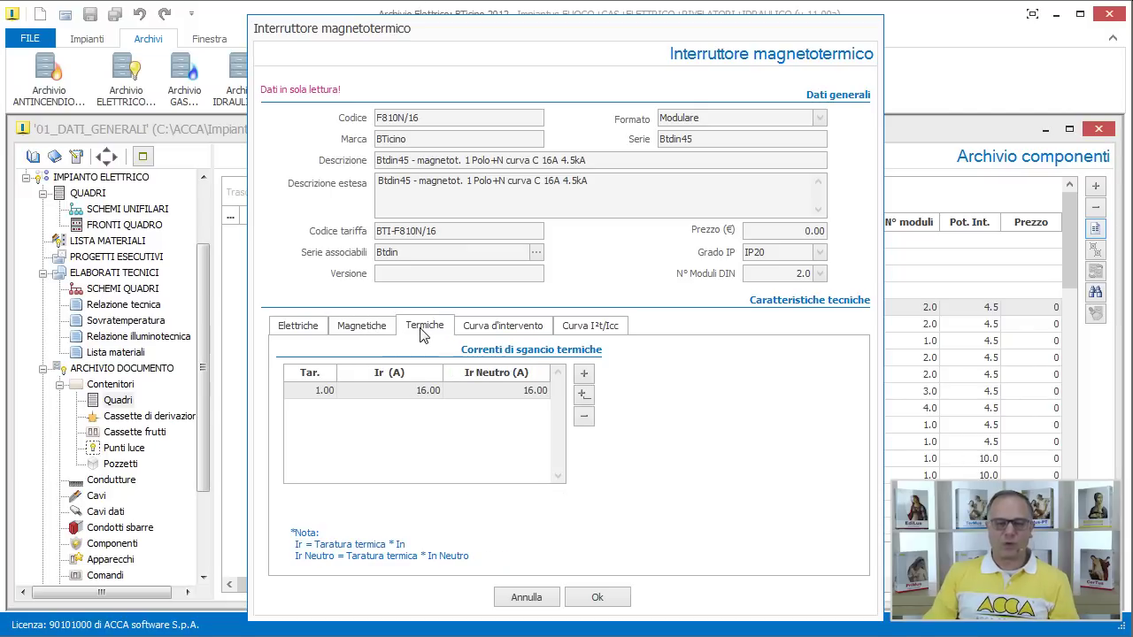
{"action": "left_click", "coordinate": [506, 327]}
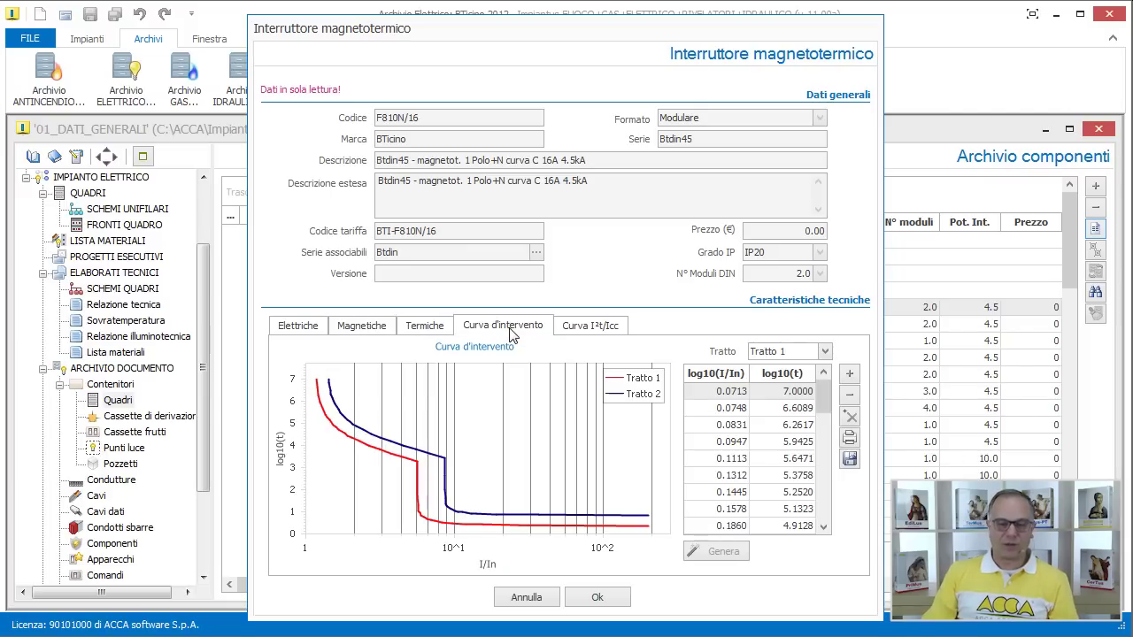
{"action": "left_click", "coordinate": [586, 331]}
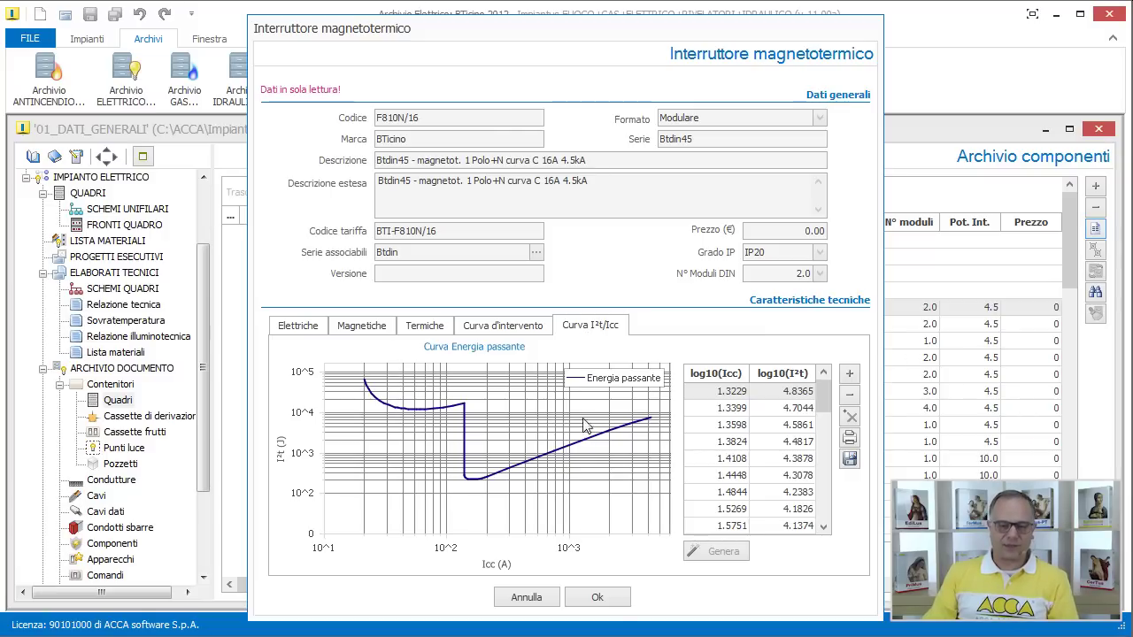
{"action": "left_click", "coordinate": [607, 600]}
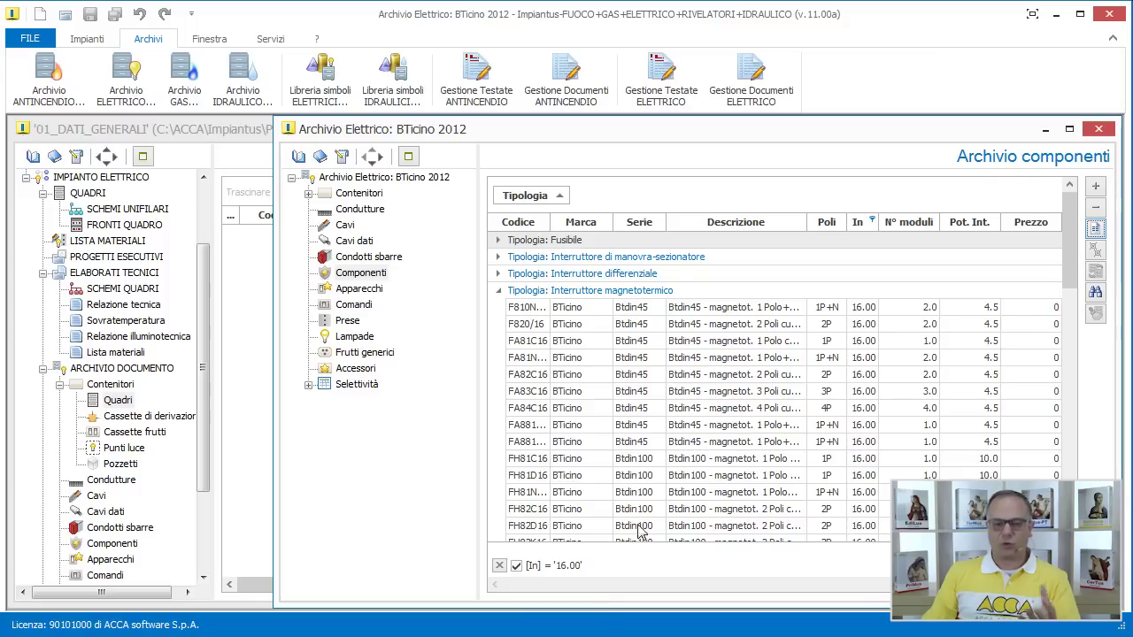
{"action": "left_click", "coordinate": [1098, 130]}
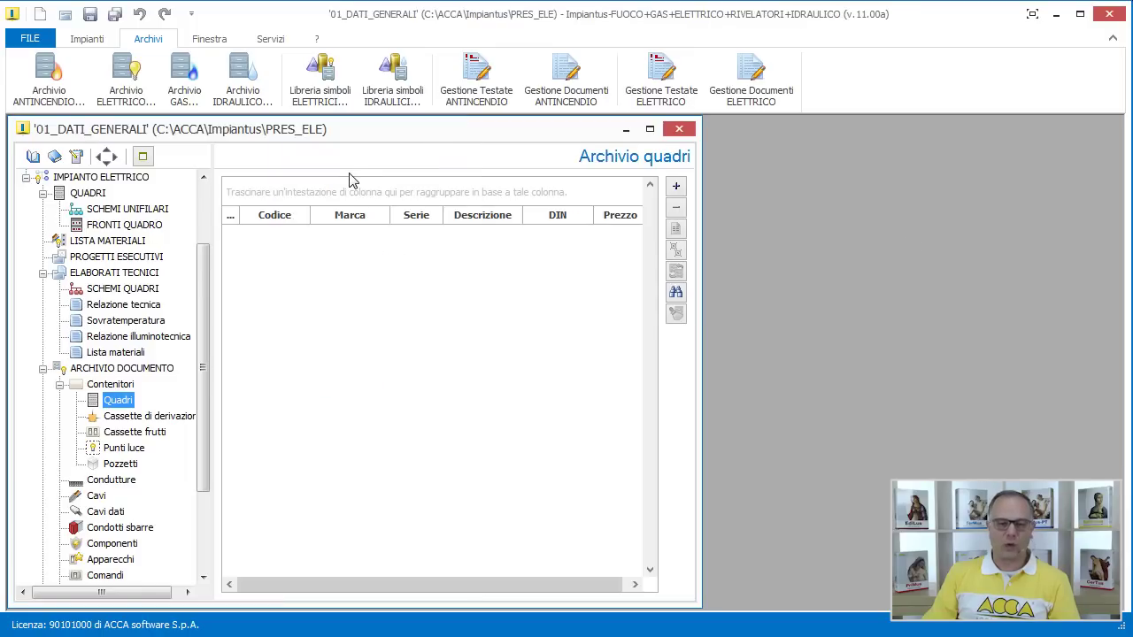
Open the Utente electrical archive, widen its window, view its Quadri list, and close the archive
{"action": "left_click", "coordinate": [142, 93]}
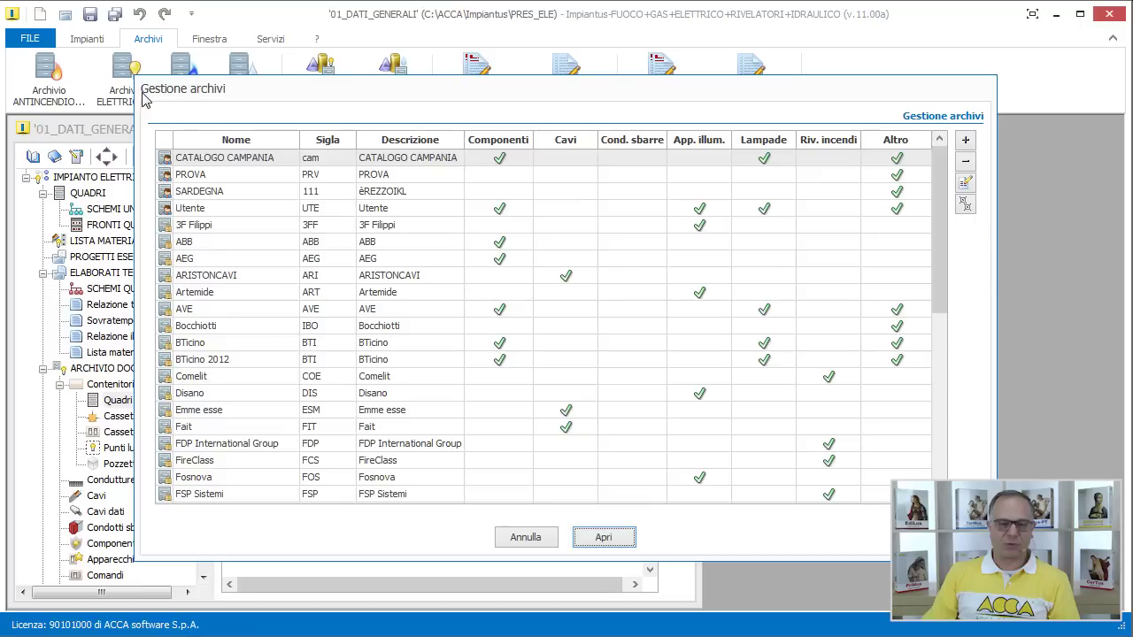
{"action": "left_click", "coordinate": [193, 215]}
{"action": "left_click", "coordinate": [606, 539]}
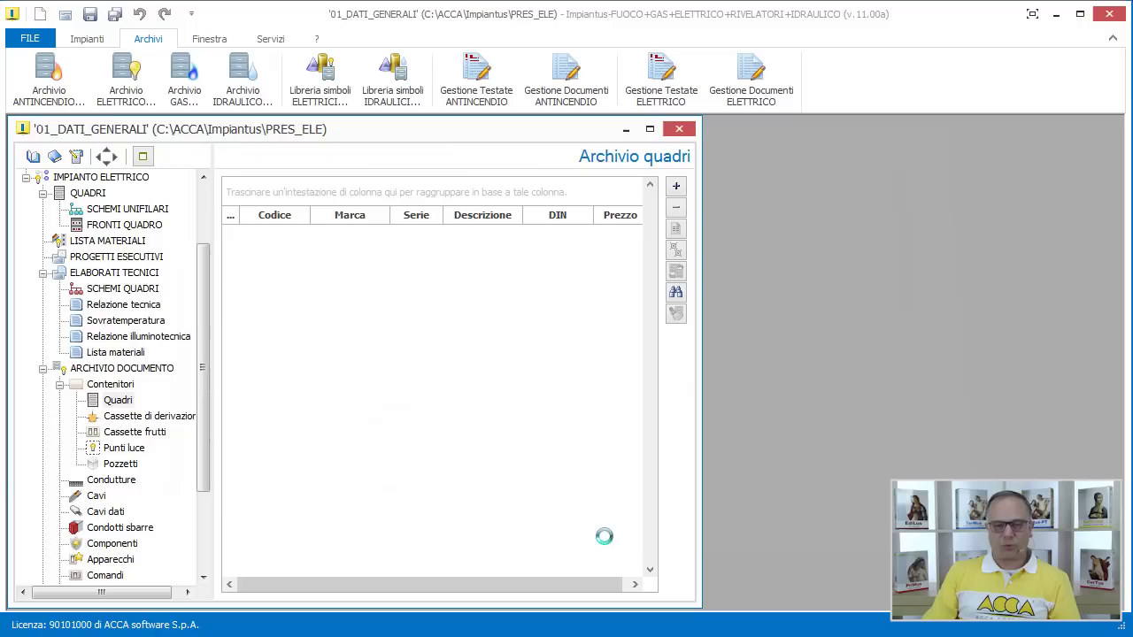
{"action": "left_click", "coordinate": [702, 458]}
{"action": "left_click_drag", "start_coordinate": [702, 459], "coordinate": [482, 446]}
{"action": "left_click", "coordinate": [519, 193]}
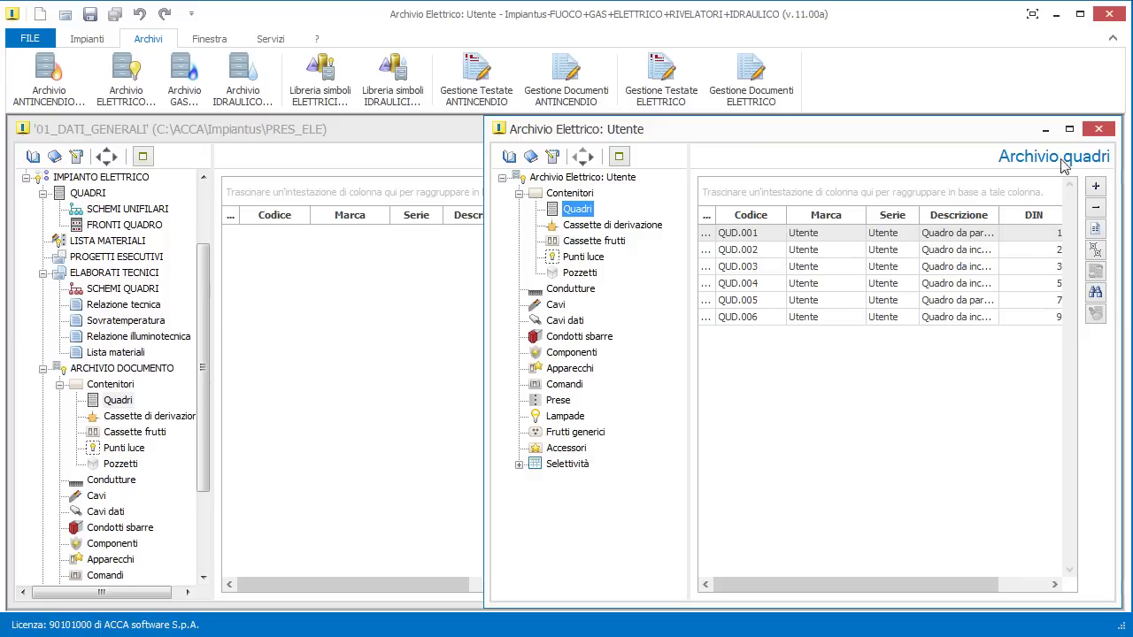
{"action": "left_click", "coordinate": [1099, 128]}
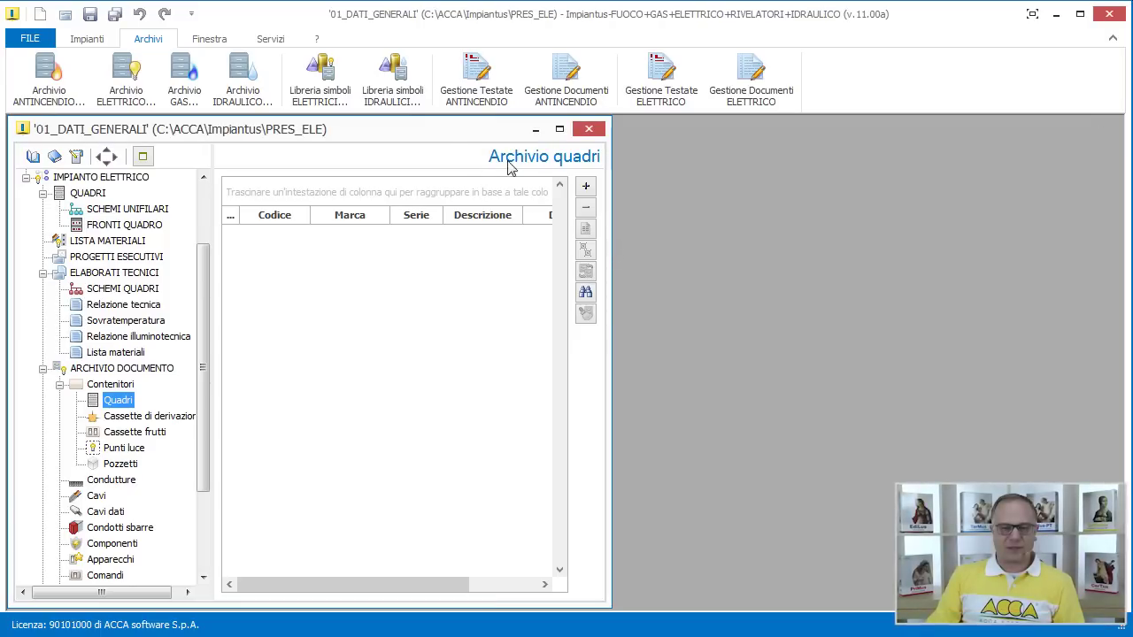
Maximize the project window and open the general data of IMPIANTO ELETTRICO
{"action": "left_click", "coordinate": [559, 128]}
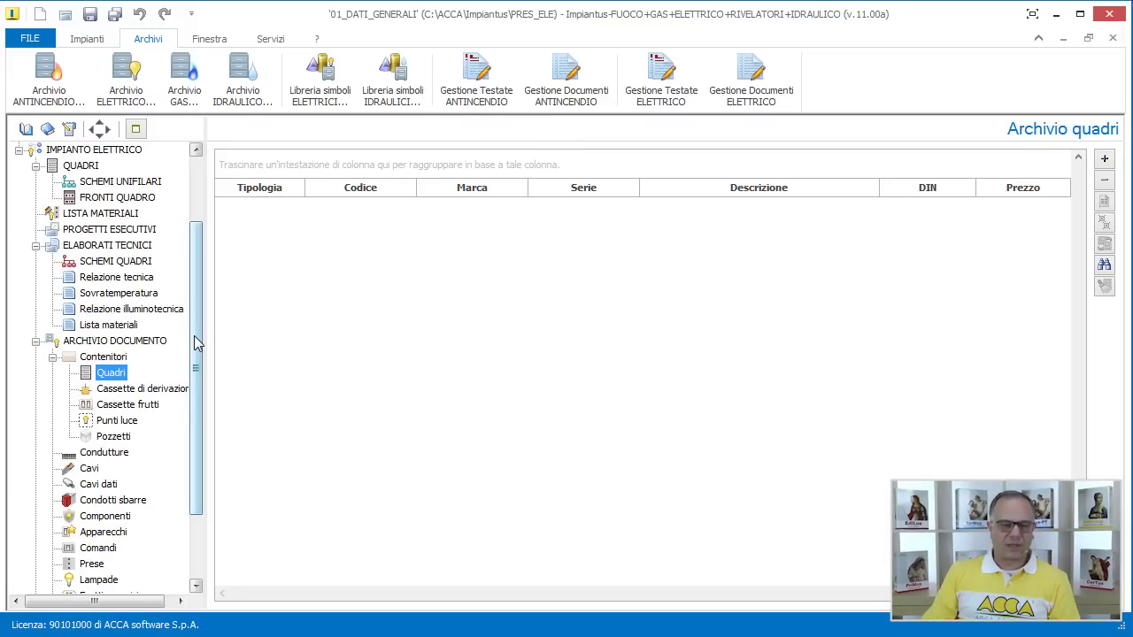
{"action": "left_click_drag", "start_coordinate": [196, 343], "coordinate": [196, 290]}
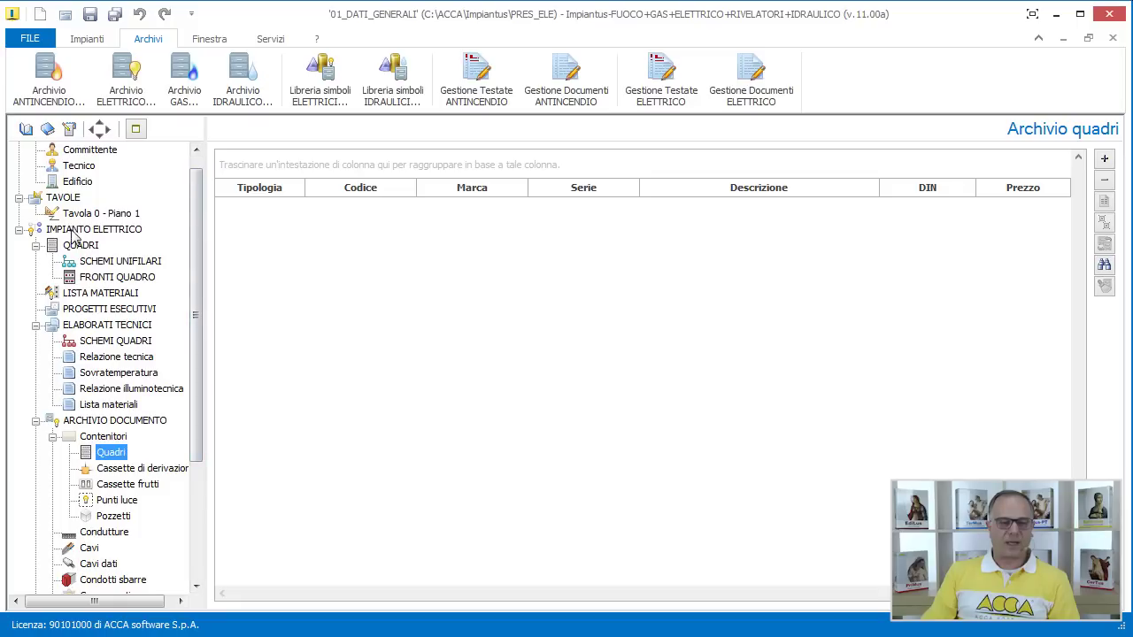
{"action": "left_click", "coordinate": [75, 231]}
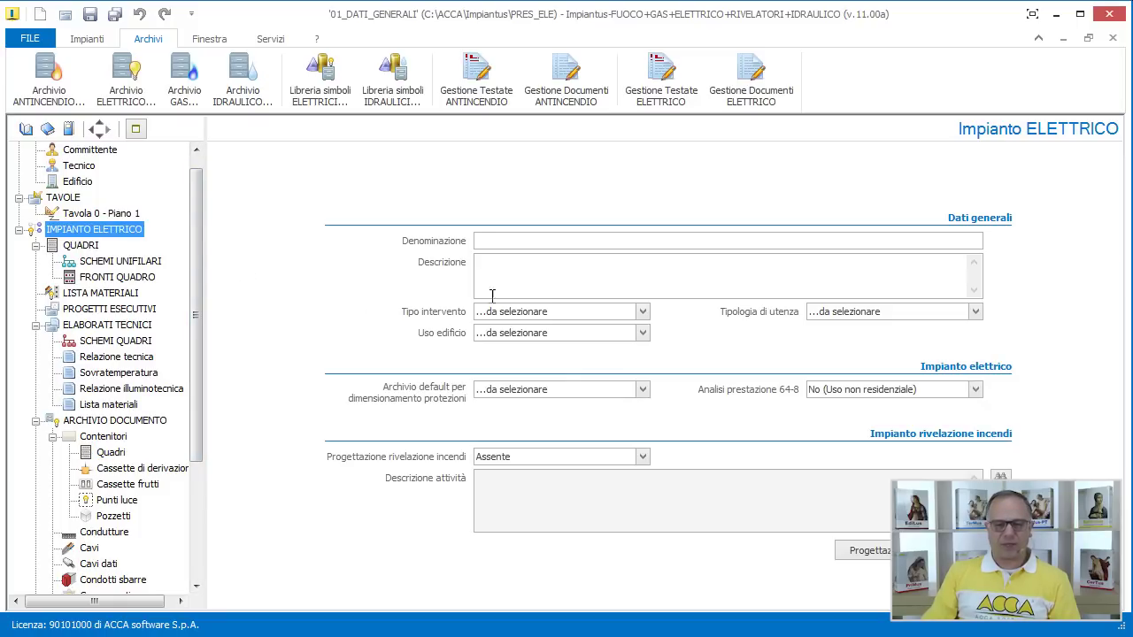
Enter "impianto elettrico" as the Denominazione and "sdfsdfsd" as the Descrizione of the electrical system
{"action": "left_click", "coordinate": [547, 242]}
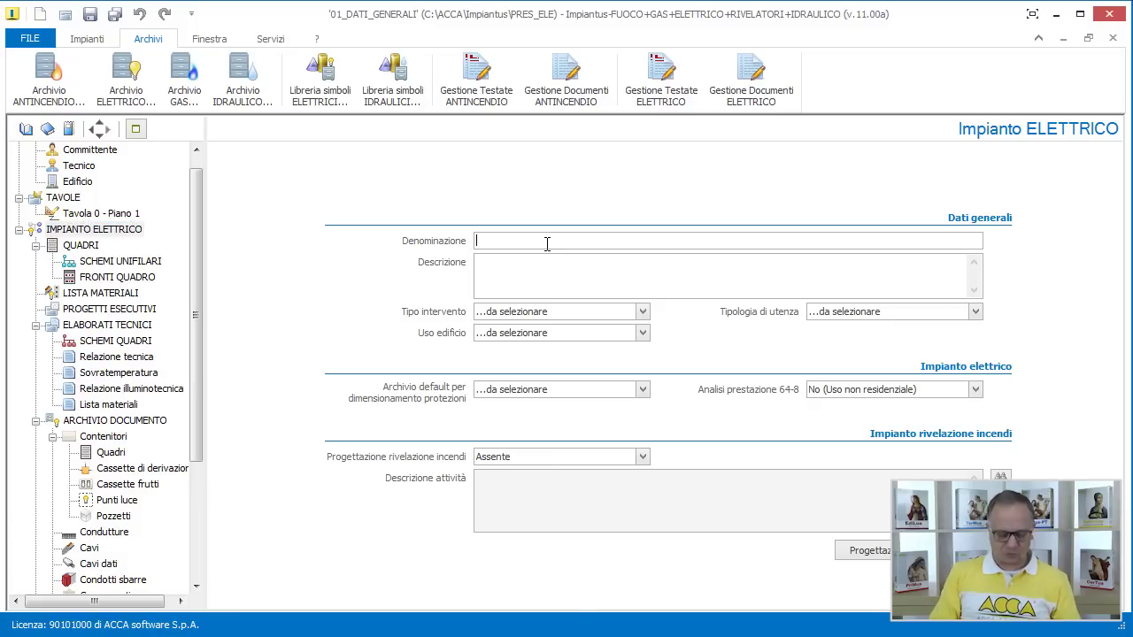
{"action": "type", "text": "im"}
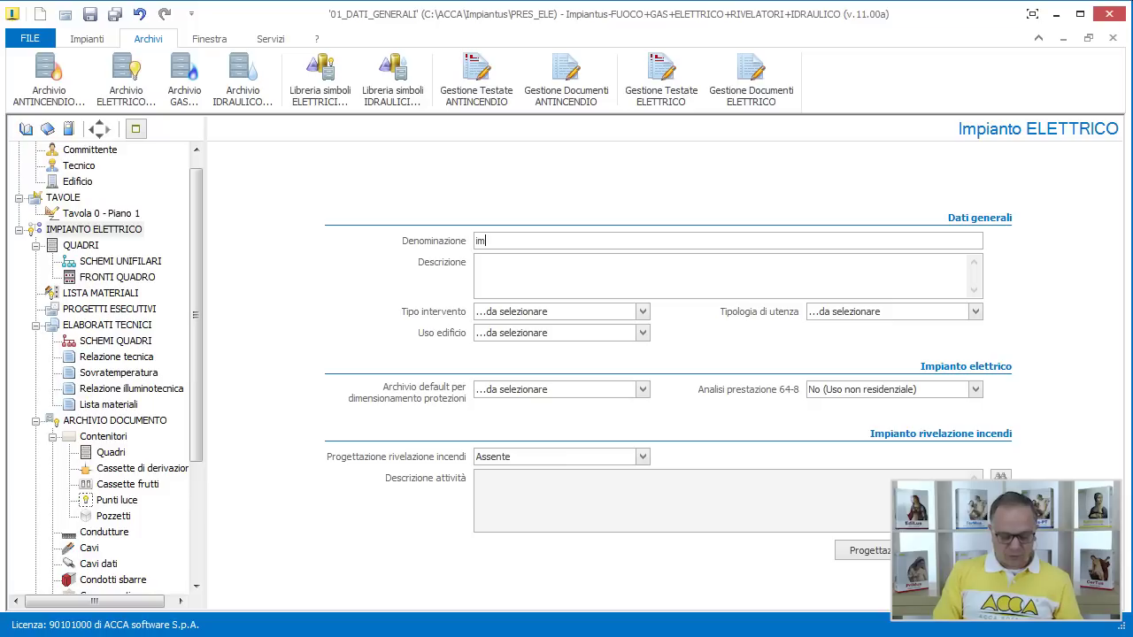
{"action": "type", "text": "pianti"}
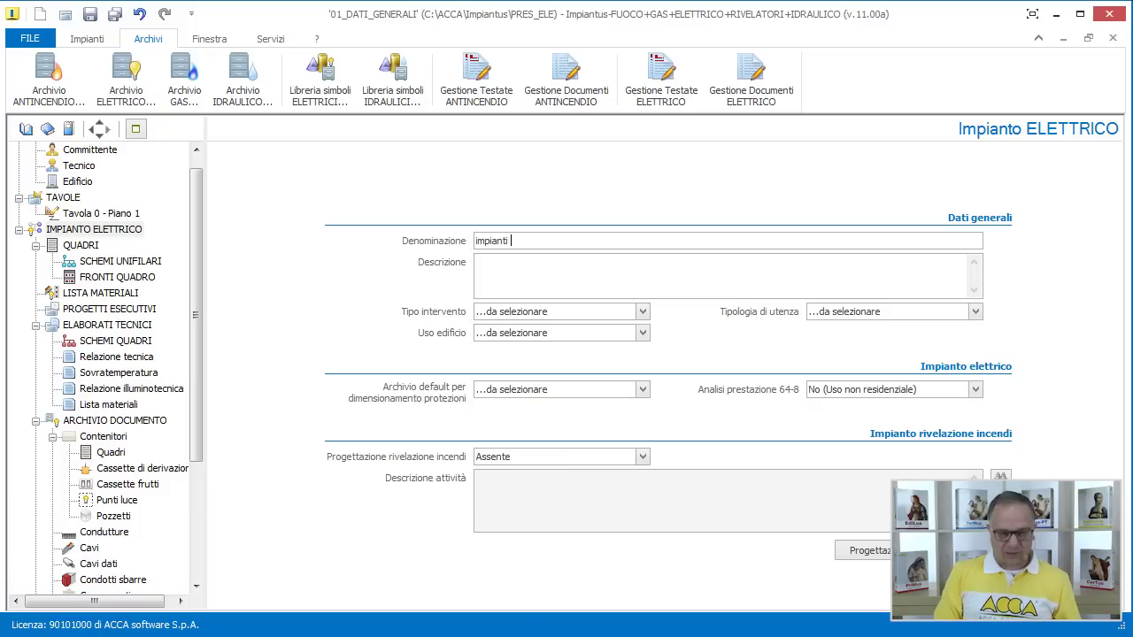
{"action": "key", "text": "BackSpace"}
{"action": "key", "text": "BackSpace"}
{"action": "type", "text": "o eletr"}
{"action": "key", "text": "BackSpace"}
{"action": "key", "text": "BackSpace"}
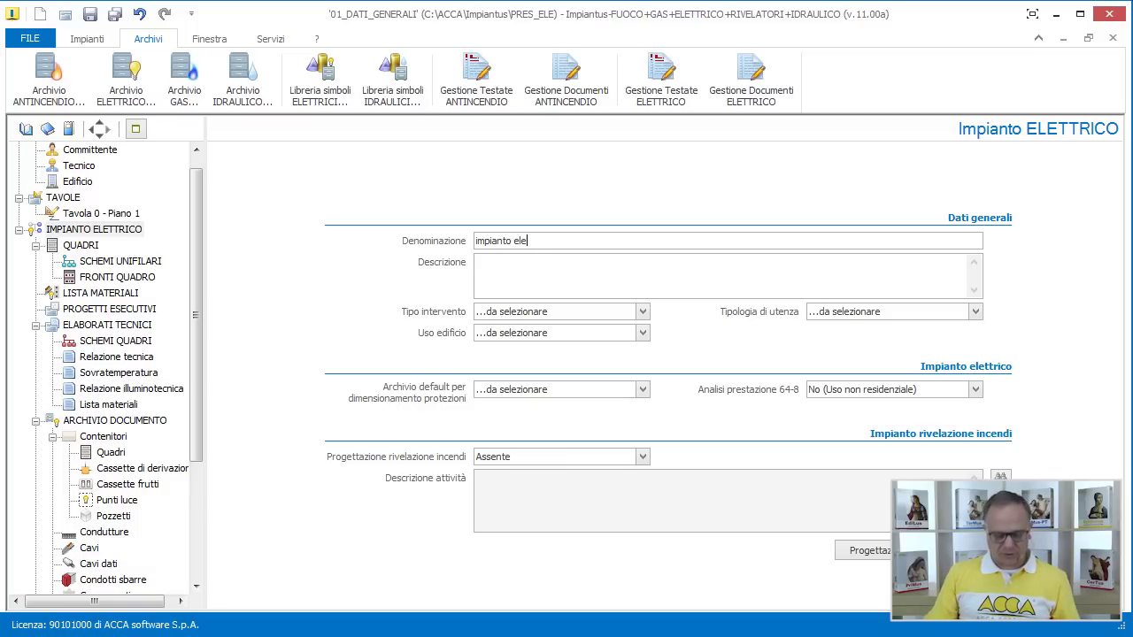
{"action": "type", "text": "ttrico"}
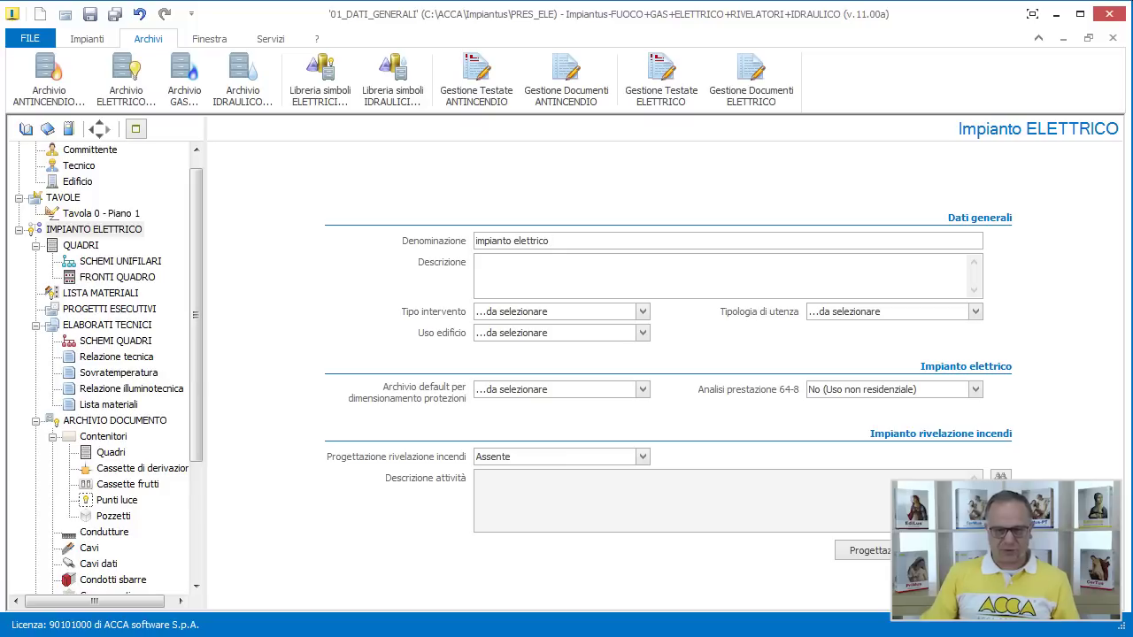
{"action": "left_click", "coordinate": [576, 266]}
{"action": "type", "text": "sdfsdfsd"}
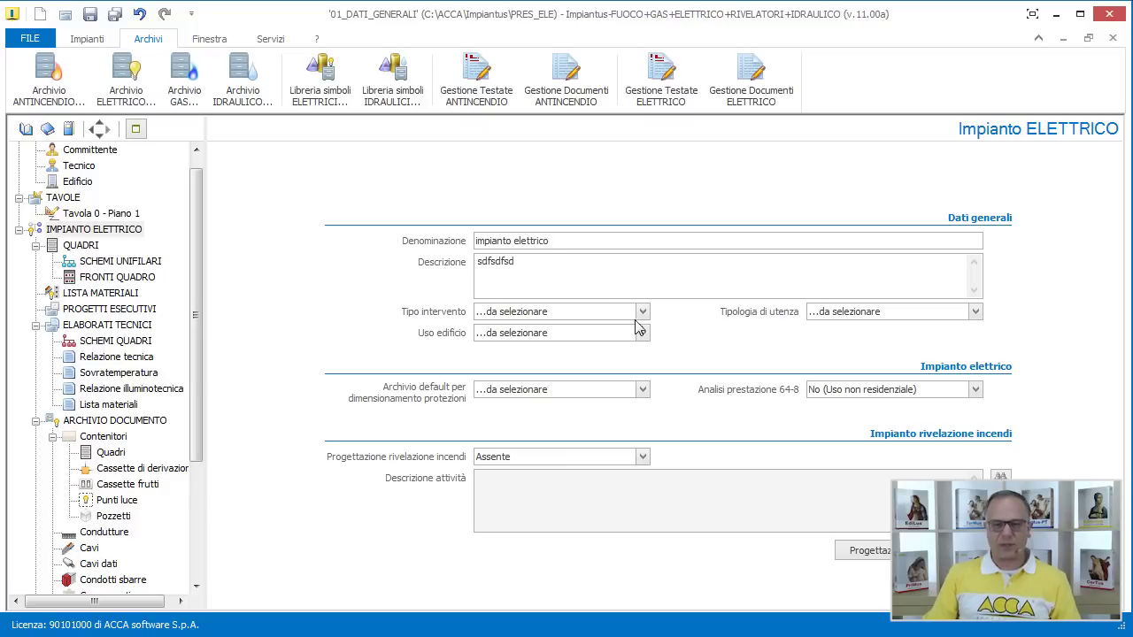
Set Tipo intervento to nuovo, Uso edificio to civile and Tipologia di utenza to singola unità abitativa
{"action": "left_click", "coordinate": [643, 312]}
{"action": "left_click", "coordinate": [627, 327]}
{"action": "left_click", "coordinate": [643, 339]}
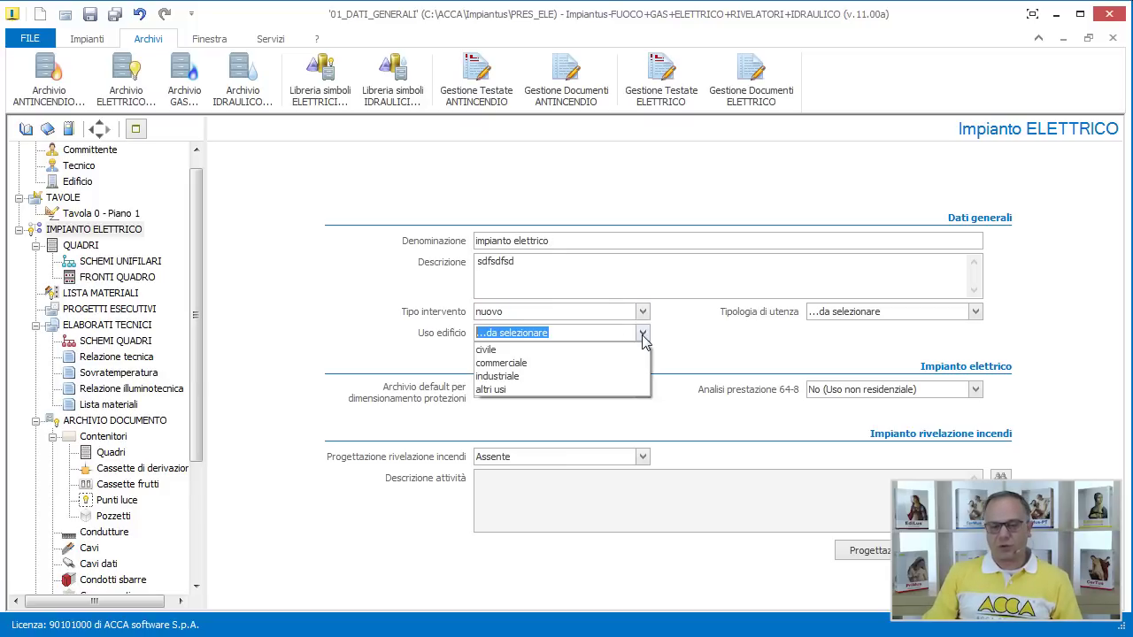
{"action": "left_click", "coordinate": [608, 350]}
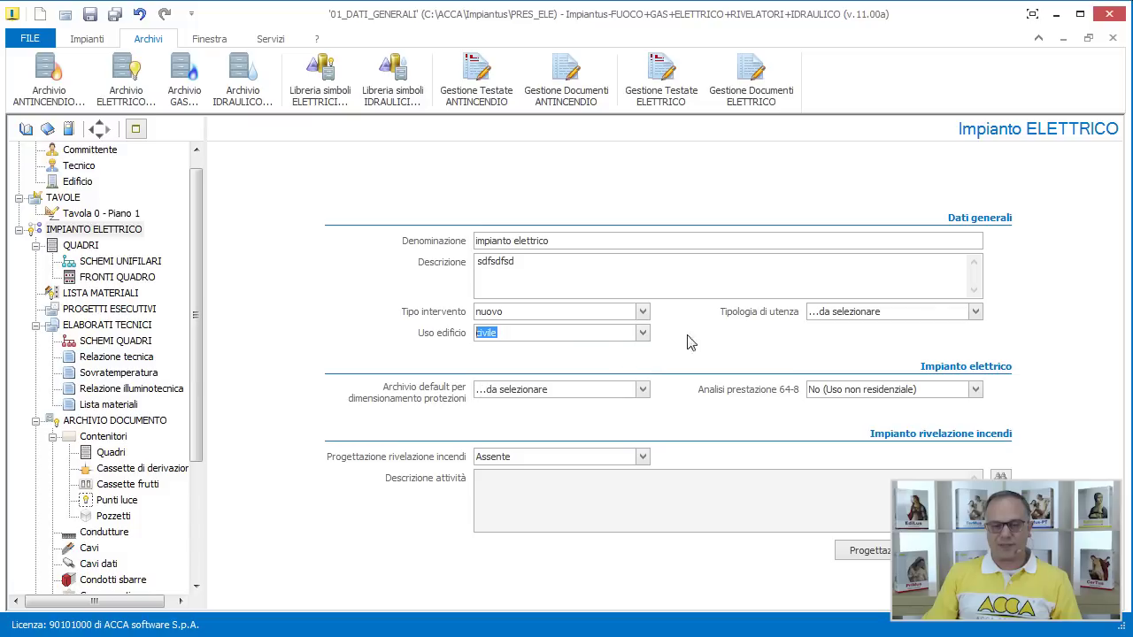
{"action": "left_click", "coordinate": [975, 313]}
{"action": "left_click", "coordinate": [935, 325]}
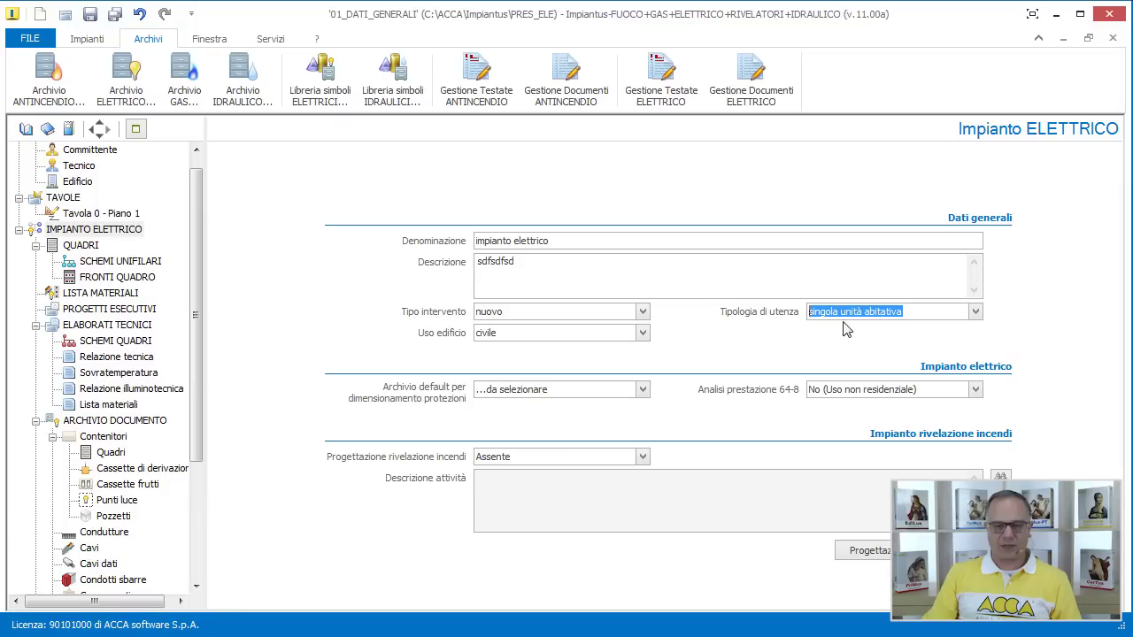
Choose BTicino 2012 as the default archive for sizing protections and set Analisi prestazione 64-8 to Si (Uso residenziale)
{"action": "left_click", "coordinate": [643, 390]}
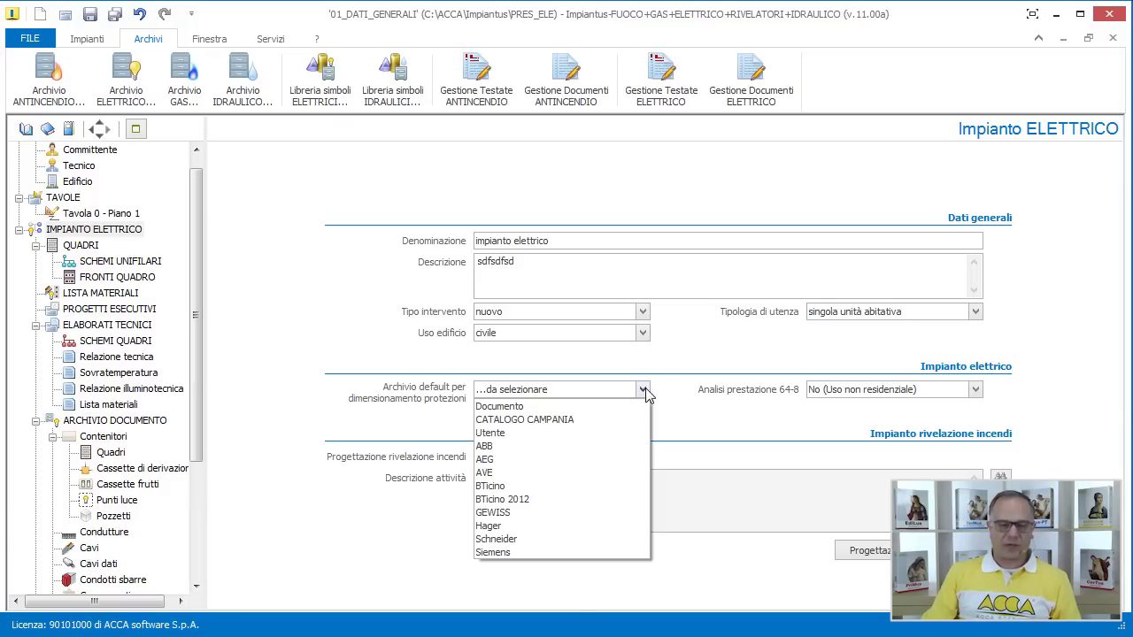
{"action": "left_click", "coordinate": [613, 501]}
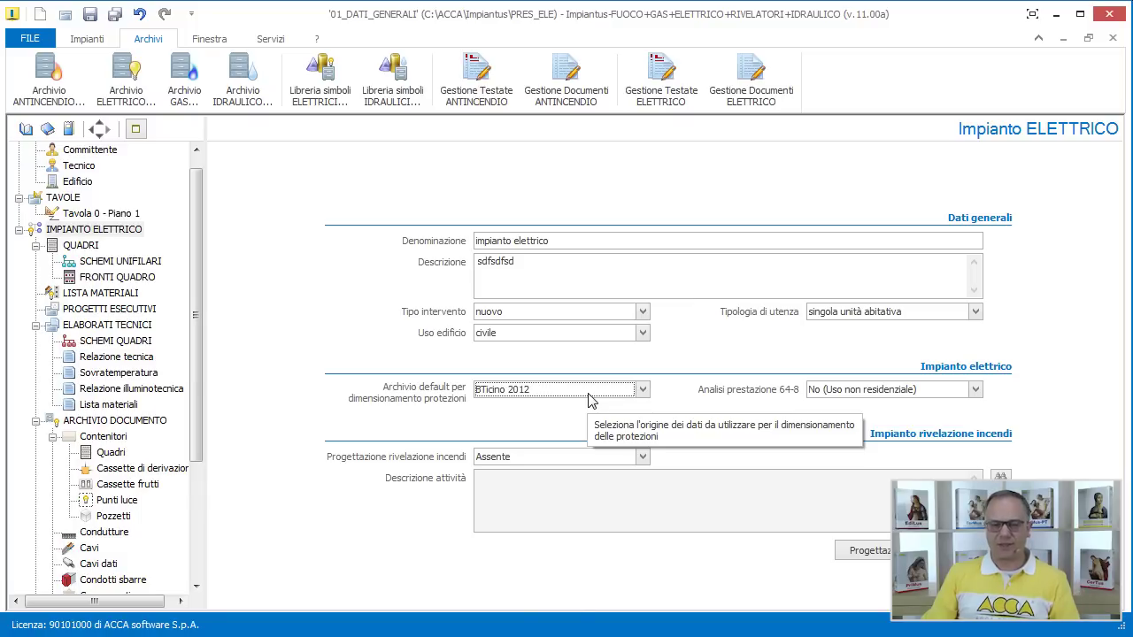
{"action": "left_click", "coordinate": [839, 394]}
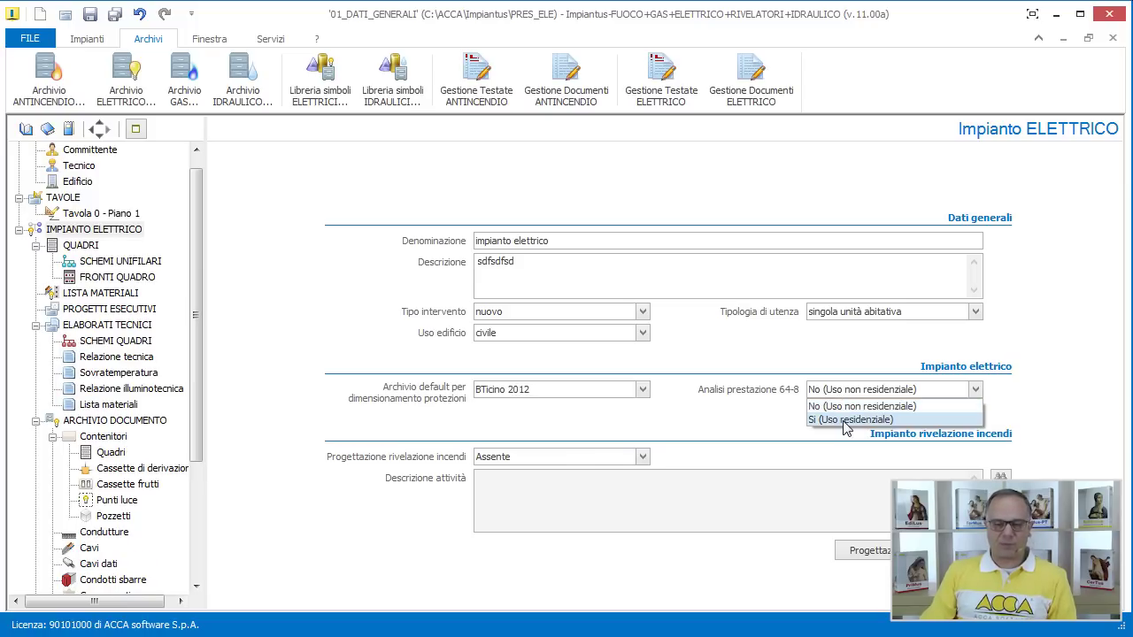
{"action": "left_click", "coordinate": [846, 420]}
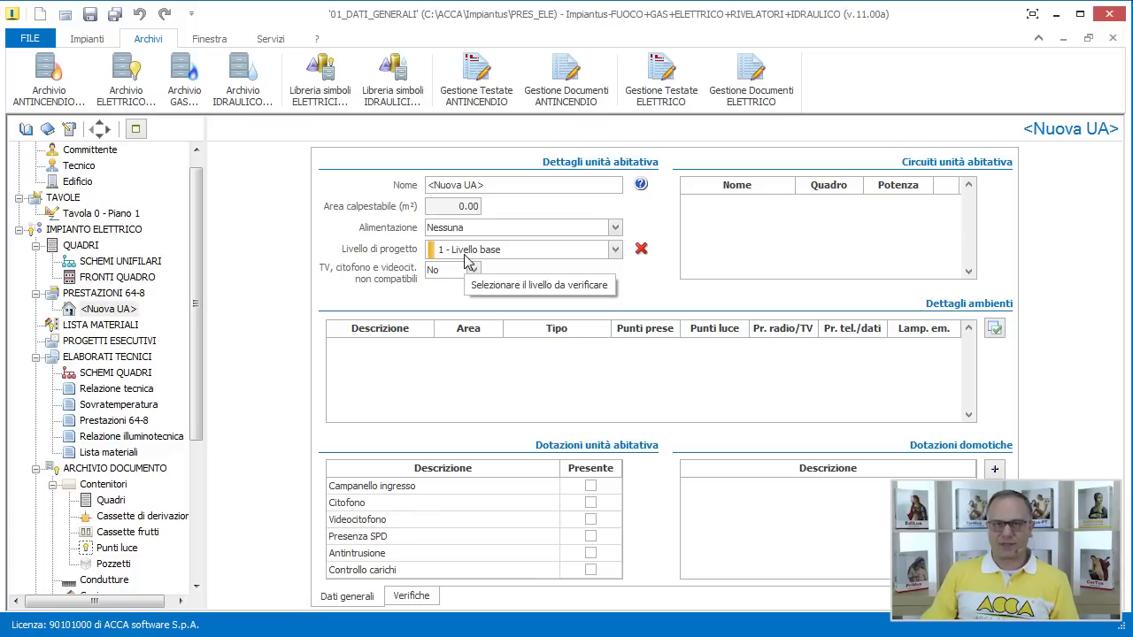
Name the new housing unit with a surname and check its entry in the PRESTAZIONI 64-8 list
{"action": "left_click", "coordinate": [478, 185]}
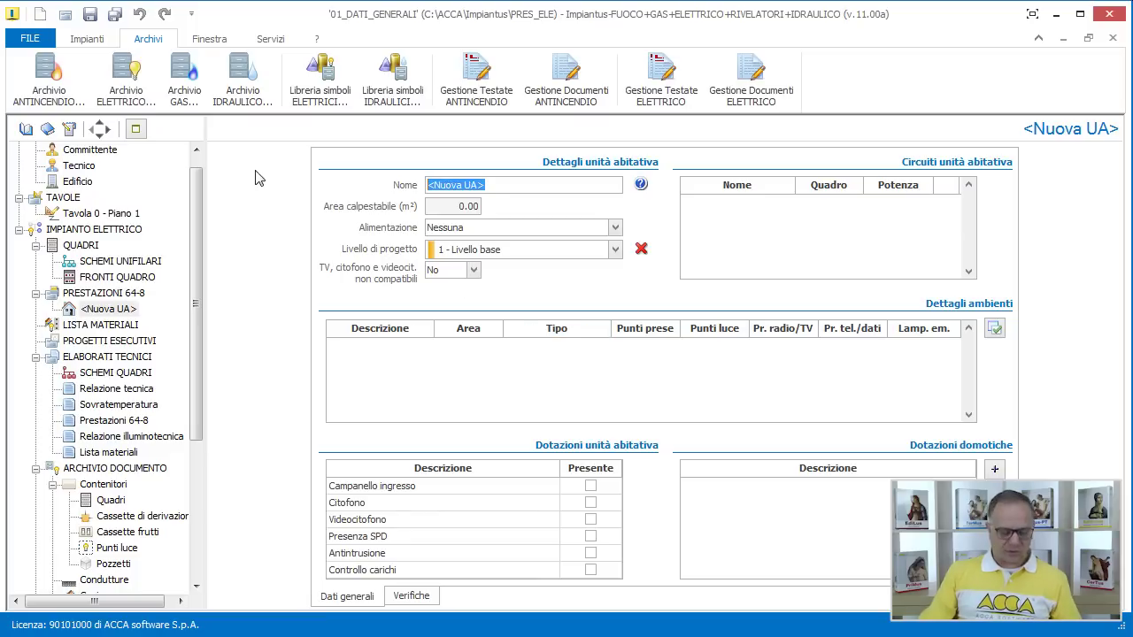
{"action": "type", "text": "Rossi"}
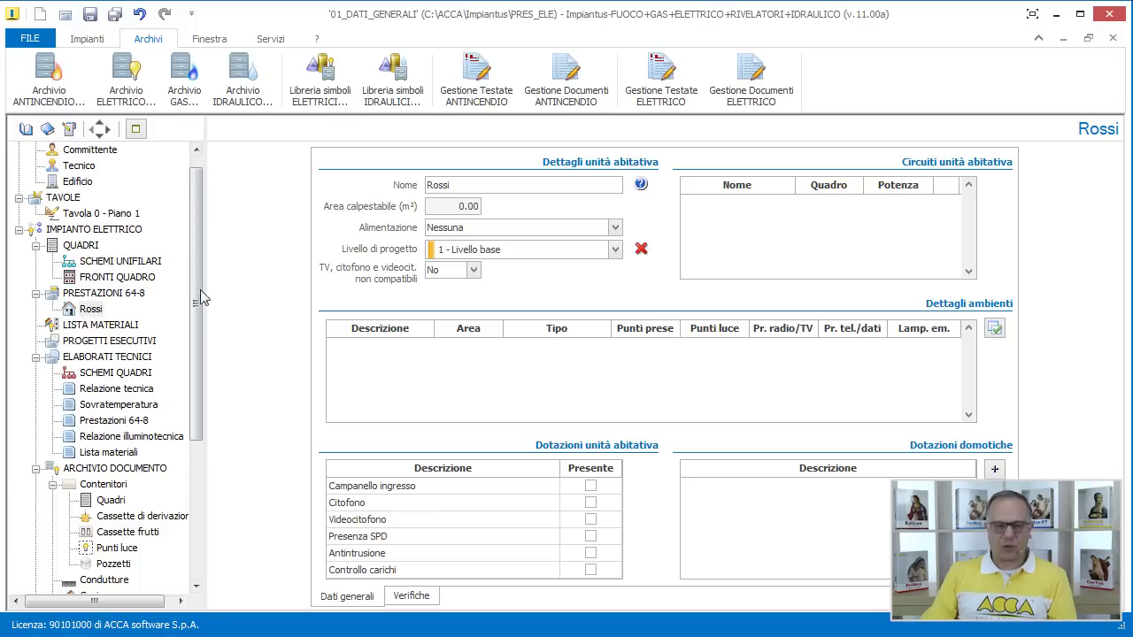
{"action": "left_click", "coordinate": [111, 295]}
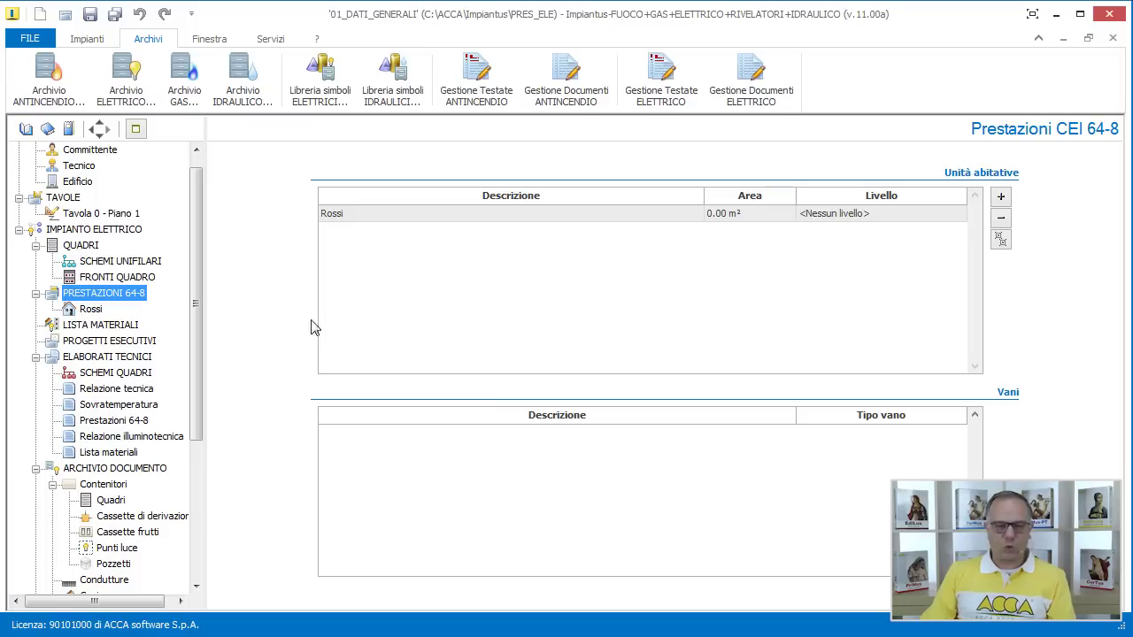
{"action": "left_click", "coordinate": [92, 309]}
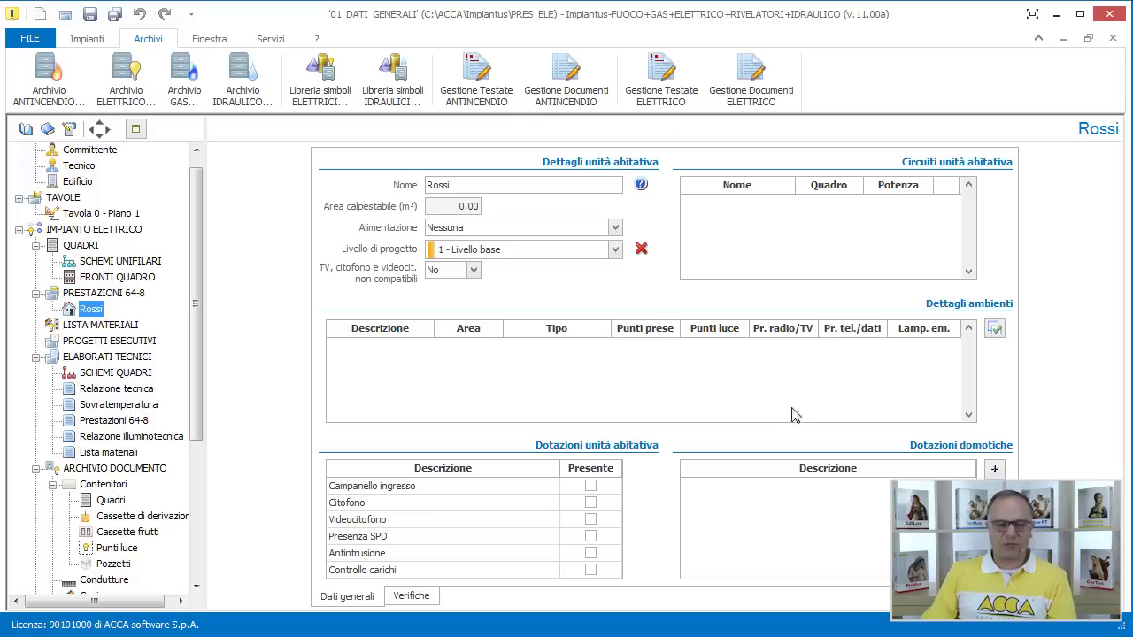
From the general data of IMPIANTO ELETTRICO, open the Tavola 0 - Piano 1 drawing and view the available switch types
{"action": "left_click", "coordinate": [124, 229]}
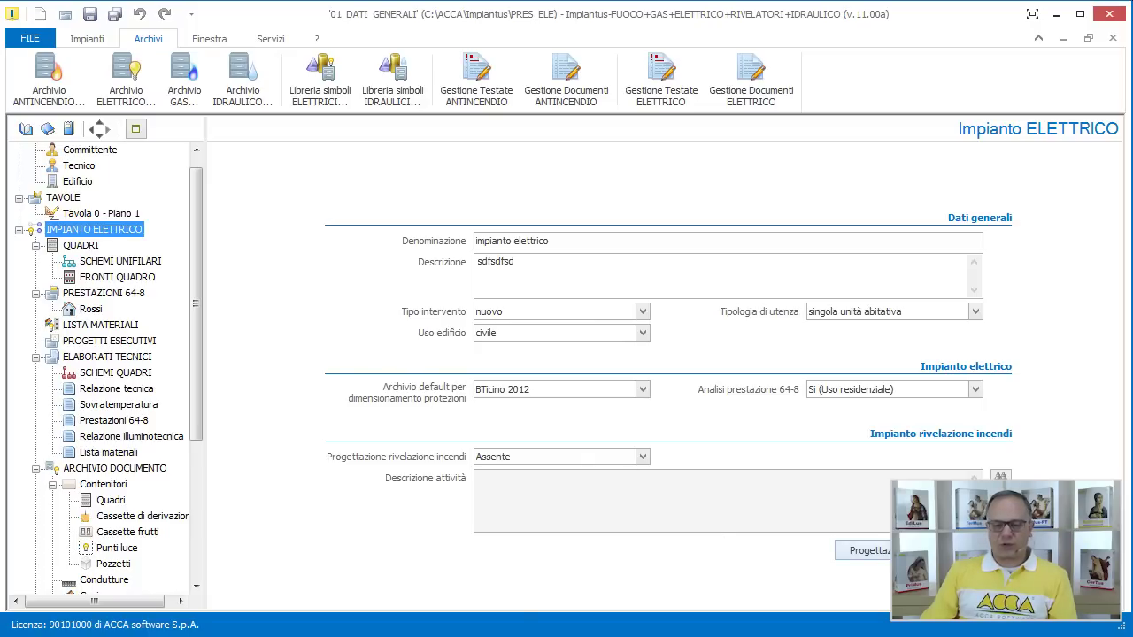
{"action": "left_click", "coordinate": [865, 550]}
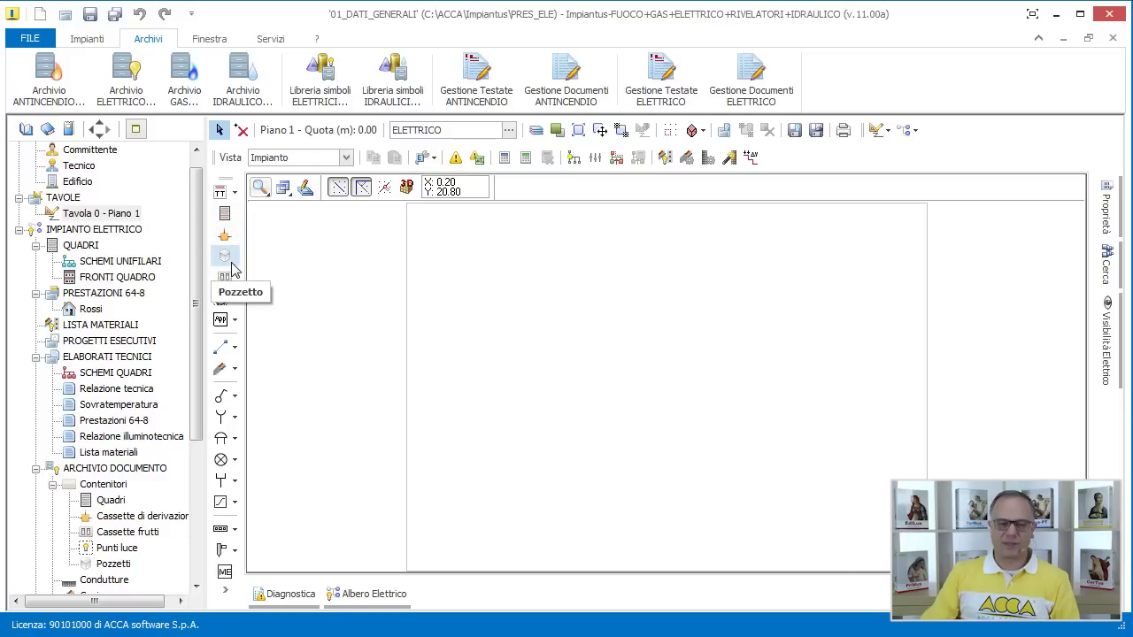
{"action": "left_click", "coordinate": [235, 399]}
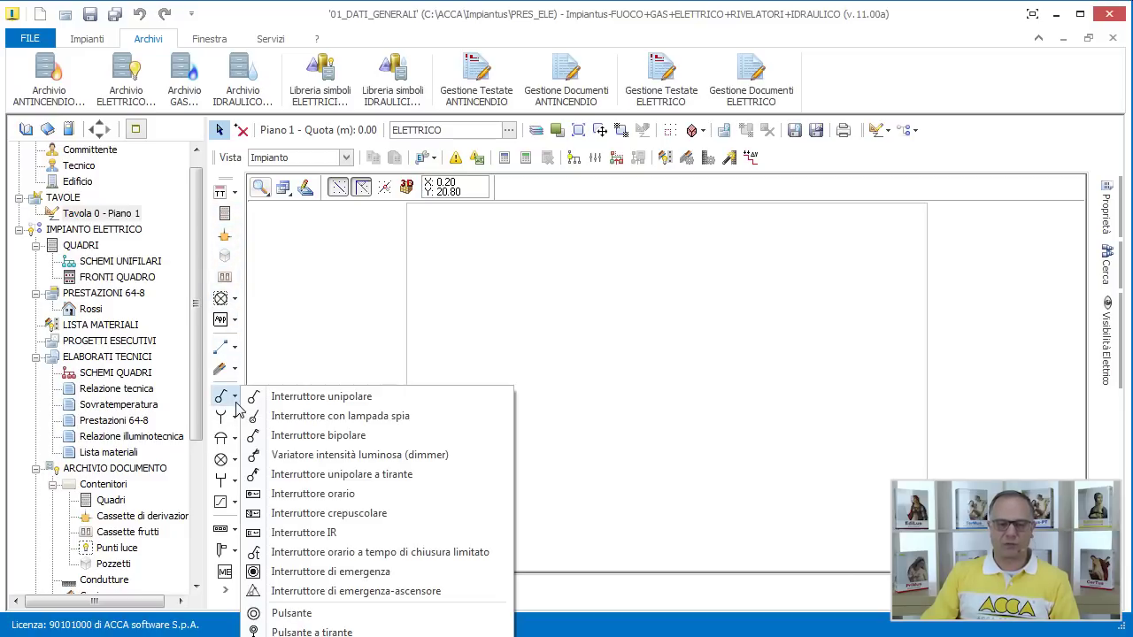
{"action": "left_click", "coordinate": [254, 361]}
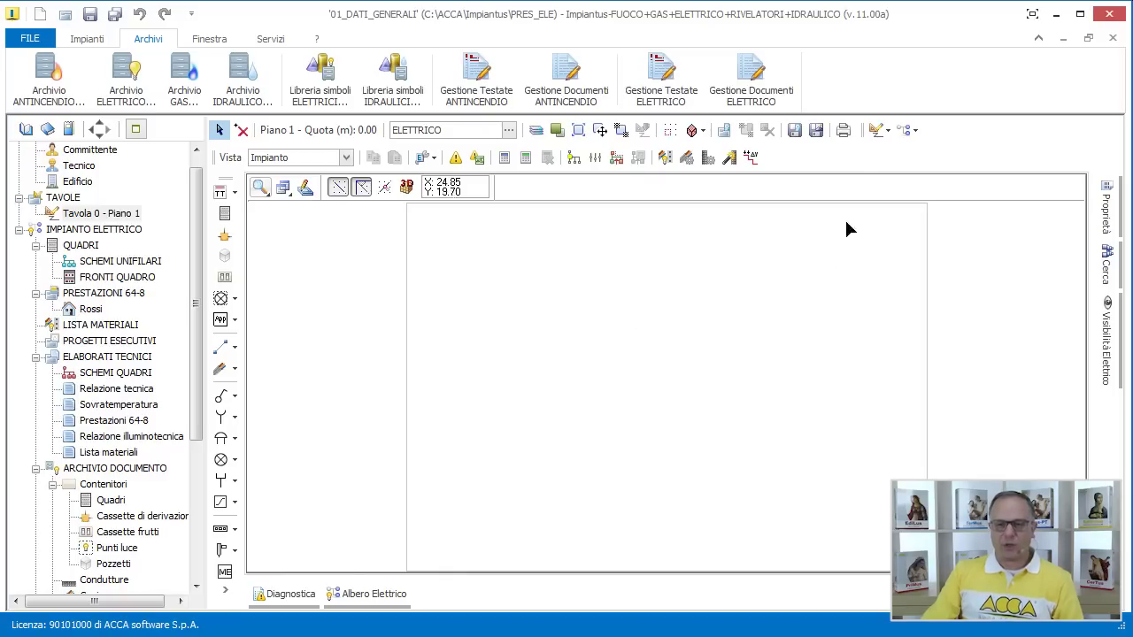
Draw four crossing walls, 25 cm thick and 300 cm high, that enclose a rectangular room on Piano 1
{"action": "left_click", "coordinate": [881, 131]}
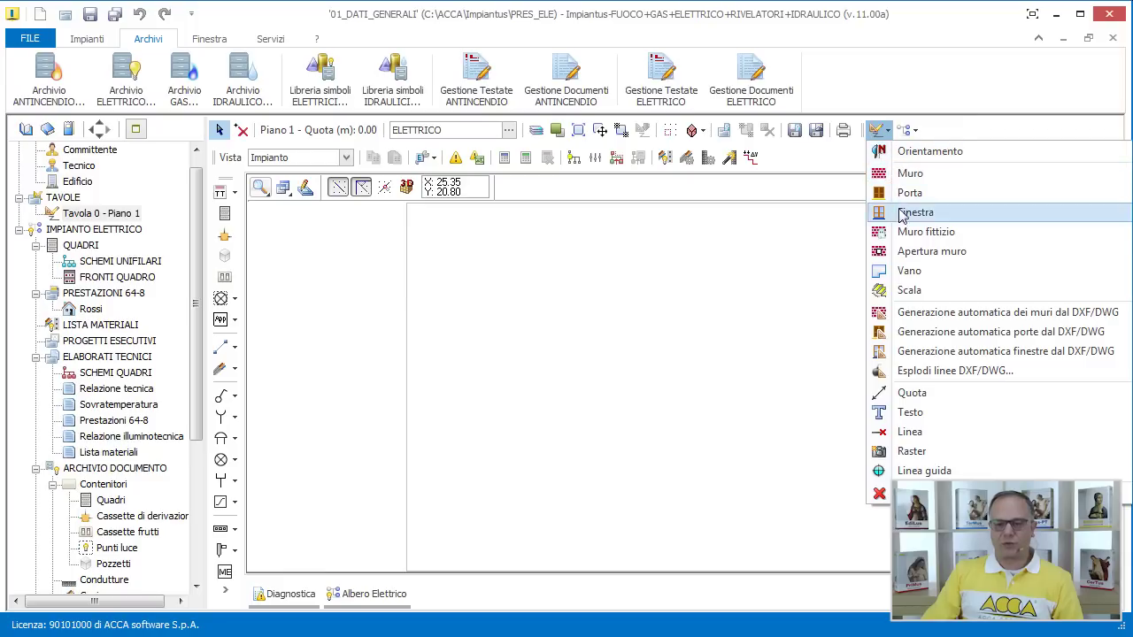
{"action": "left_click", "coordinate": [903, 173]}
{"action": "left_click", "coordinate": [439, 263]}
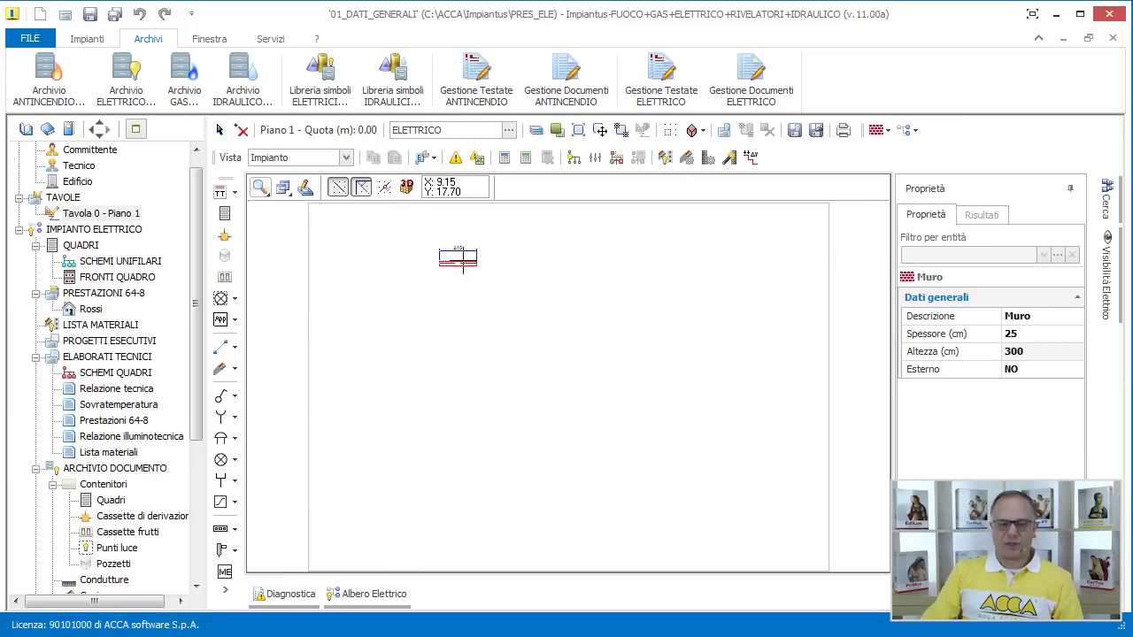
{"action": "left_click", "coordinate": [655, 263]}
{"action": "left_click", "coordinate": [630, 230]}
{"action": "left_click", "coordinate": [630, 364]}
{"action": "left_click", "coordinate": [668, 340]}
{"action": "left_click", "coordinate": [517, 339]}
{"action": "left_click", "coordinate": [534, 228]}
{"action": "left_click", "coordinate": [535, 375]}
{"action": "left_click", "coordinate": [876, 131]}
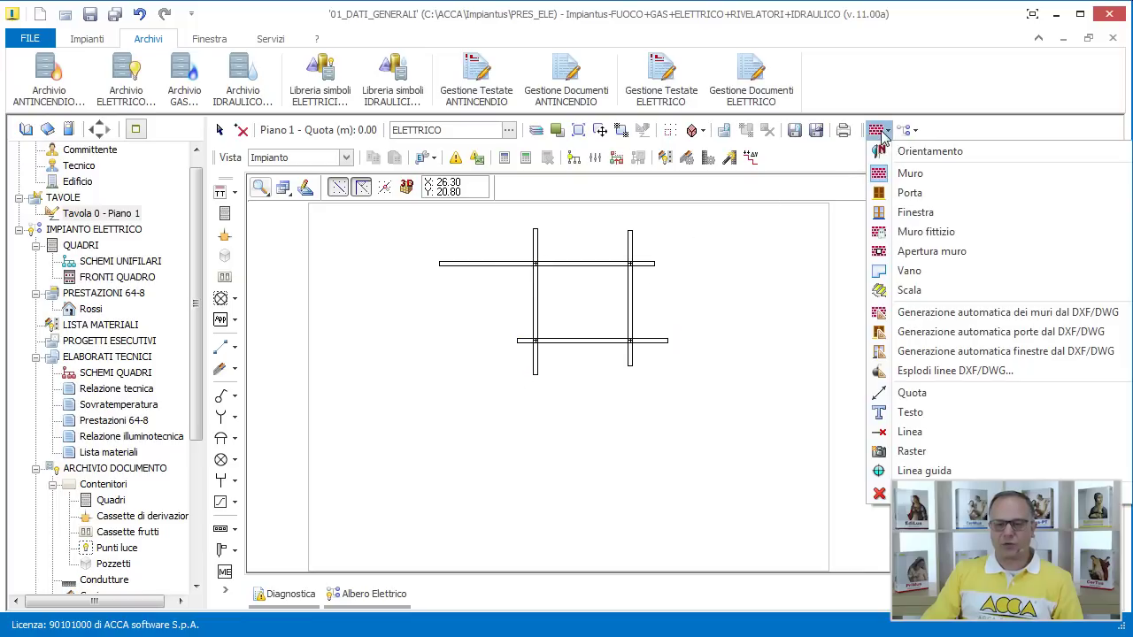
{"action": "left_click", "coordinate": [912, 190]}
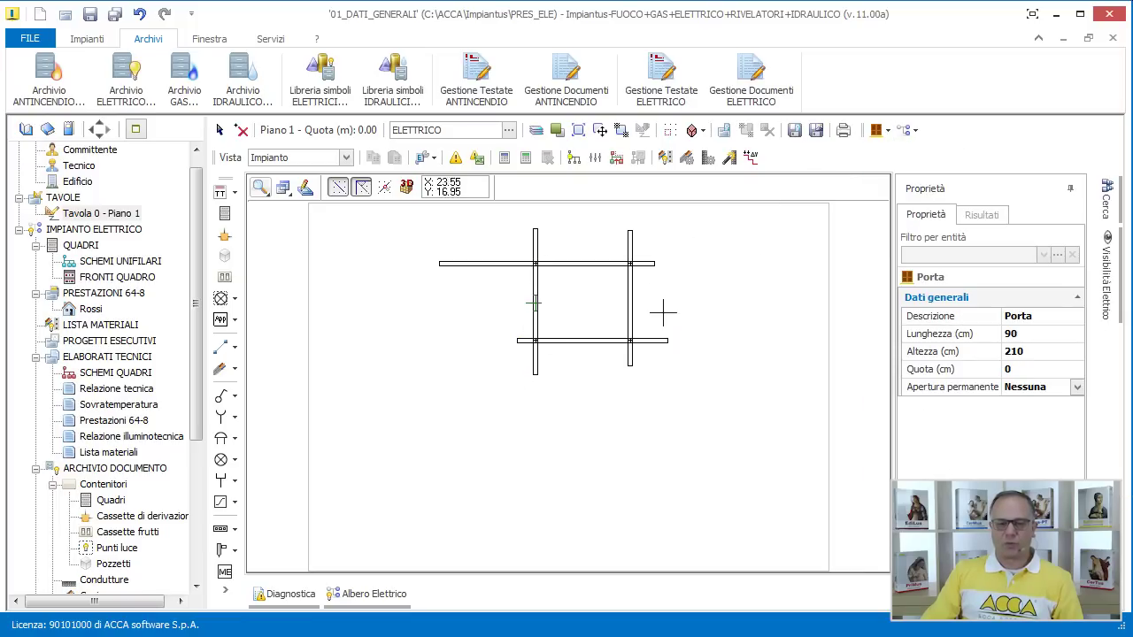
{"action": "left_click", "coordinate": [877, 132]}
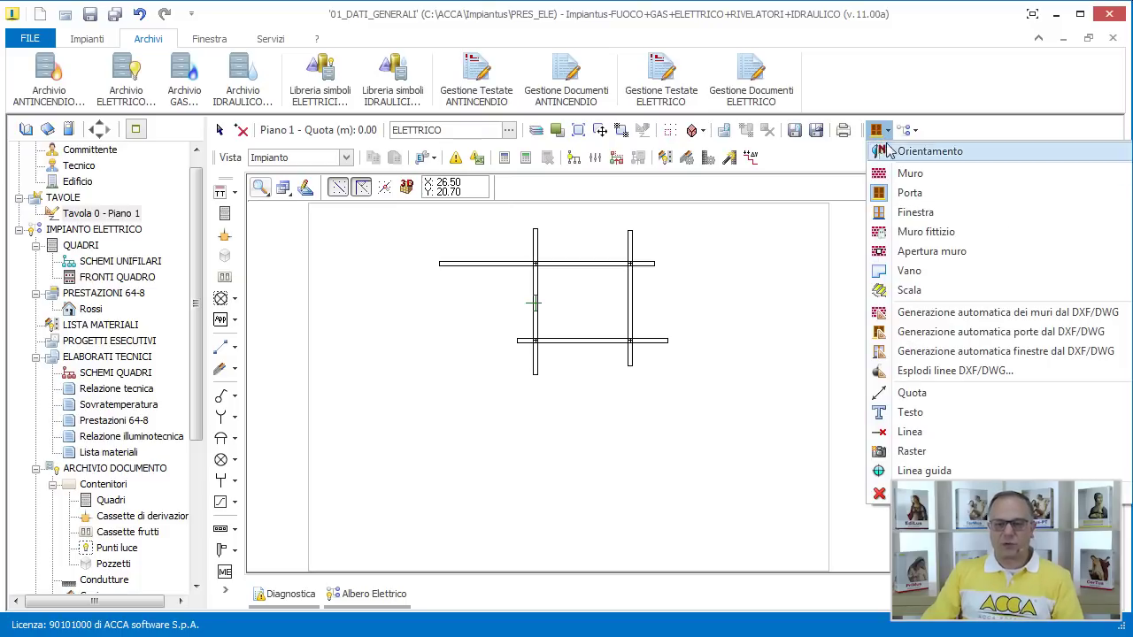
{"action": "left_click", "coordinate": [911, 192]}
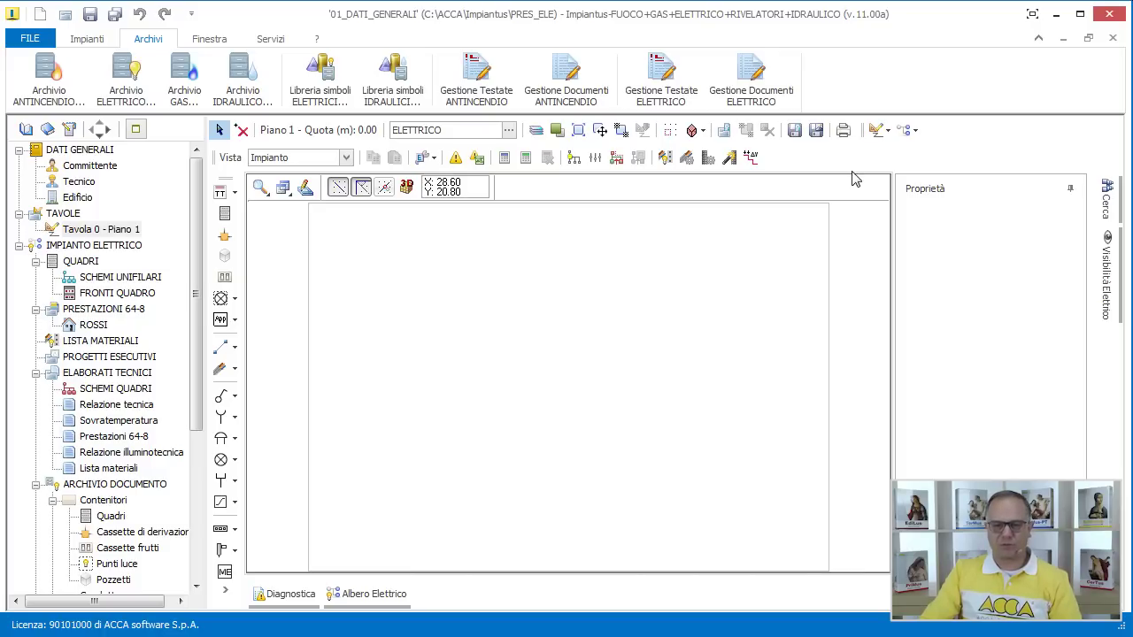
Insert a Raster object in the empty Piano 1 drawing and load the floor plan Pianta_R.bmp into it
{"action": "left_click", "coordinate": [884, 131]}
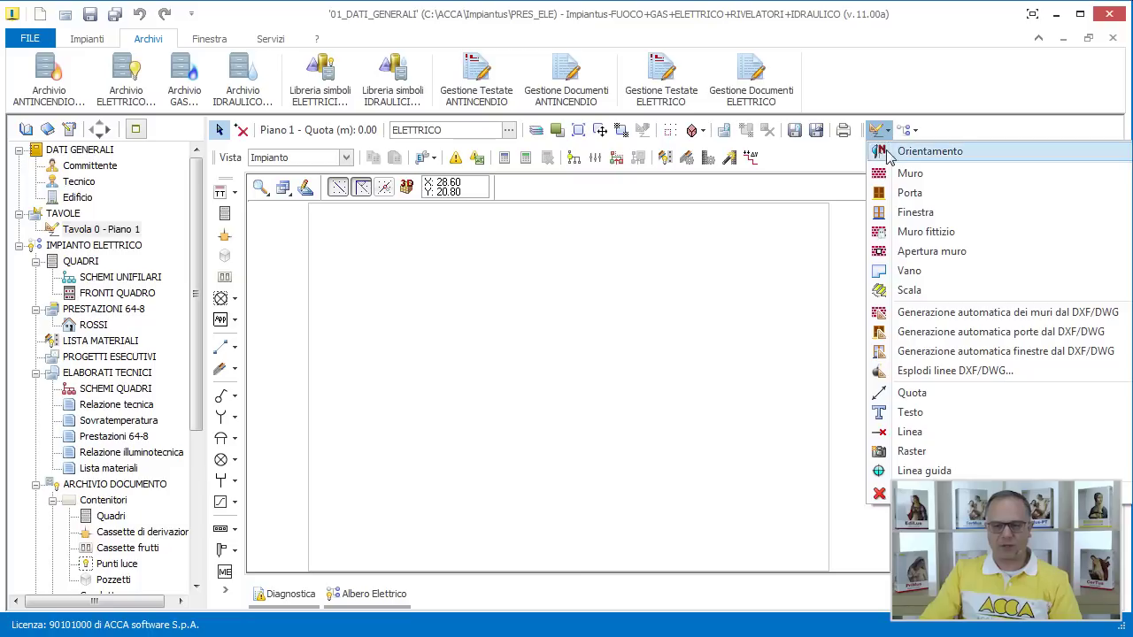
{"action": "left_click", "coordinate": [912, 452]}
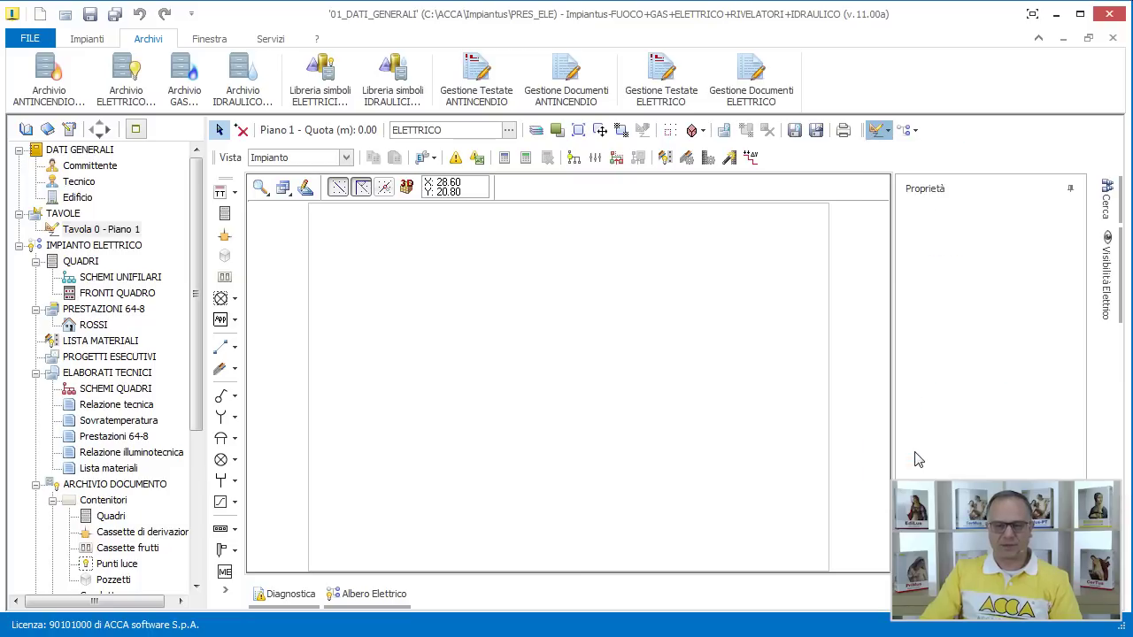
{"action": "left_click", "coordinate": [450, 400]}
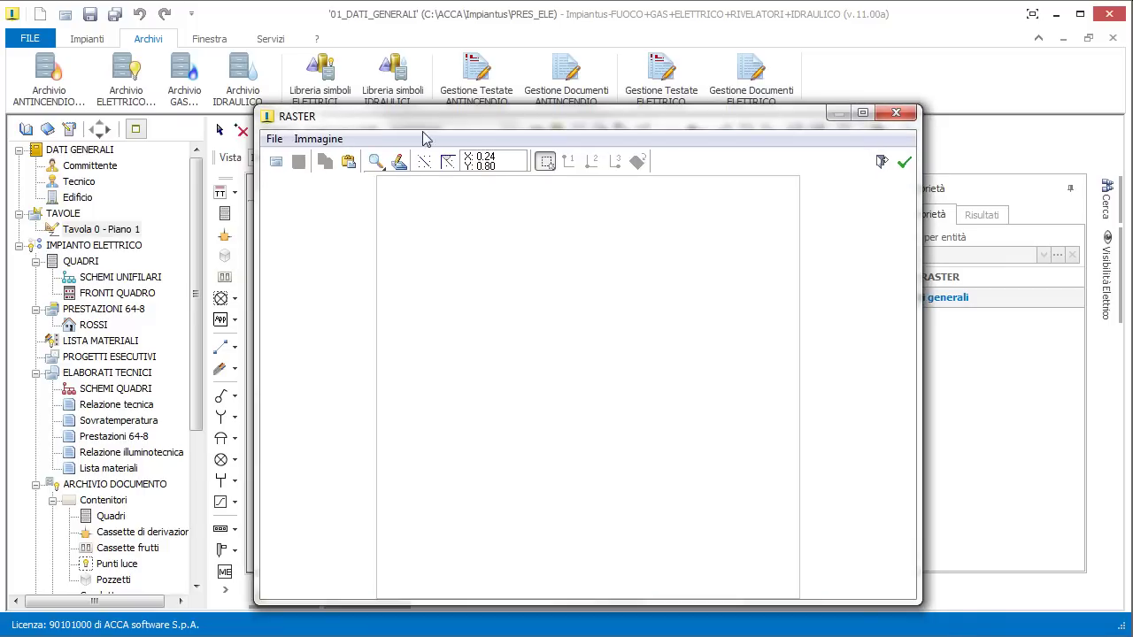
{"action": "left_click", "coordinate": [277, 142]}
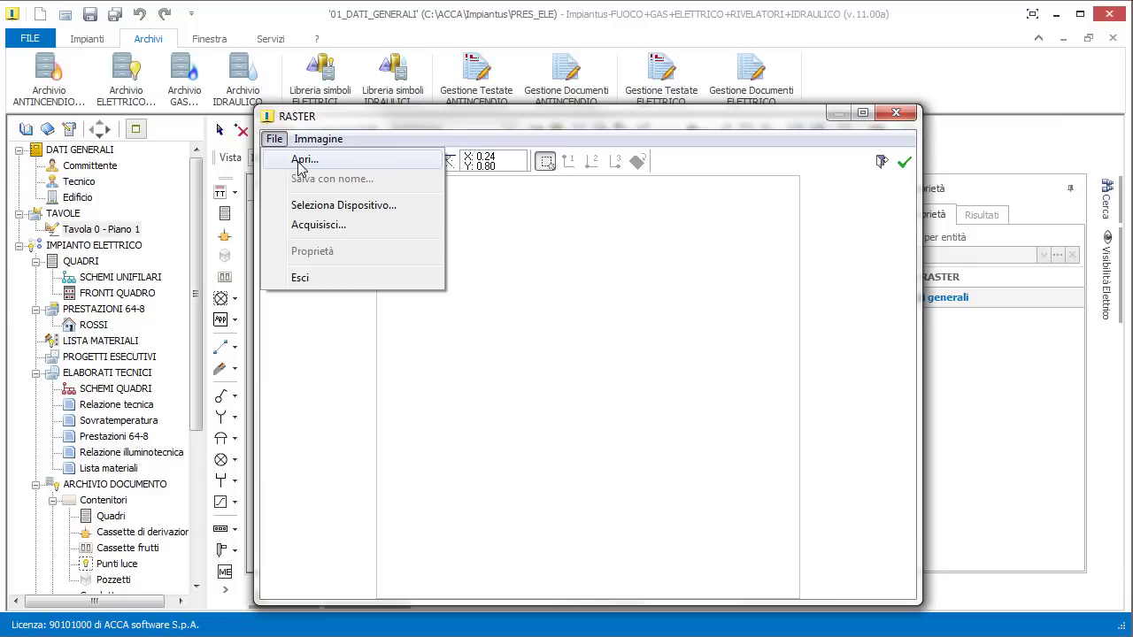
{"action": "left_click", "coordinate": [301, 163]}
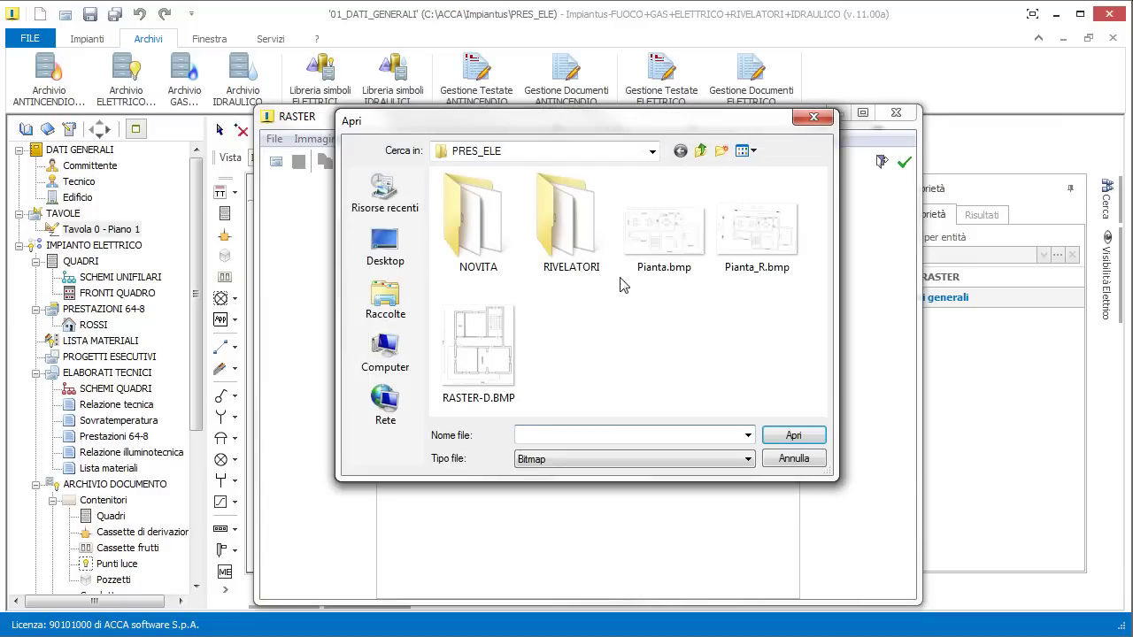
{"action": "left_click", "coordinate": [748, 240]}
{"action": "left_click", "coordinate": [793, 435]}
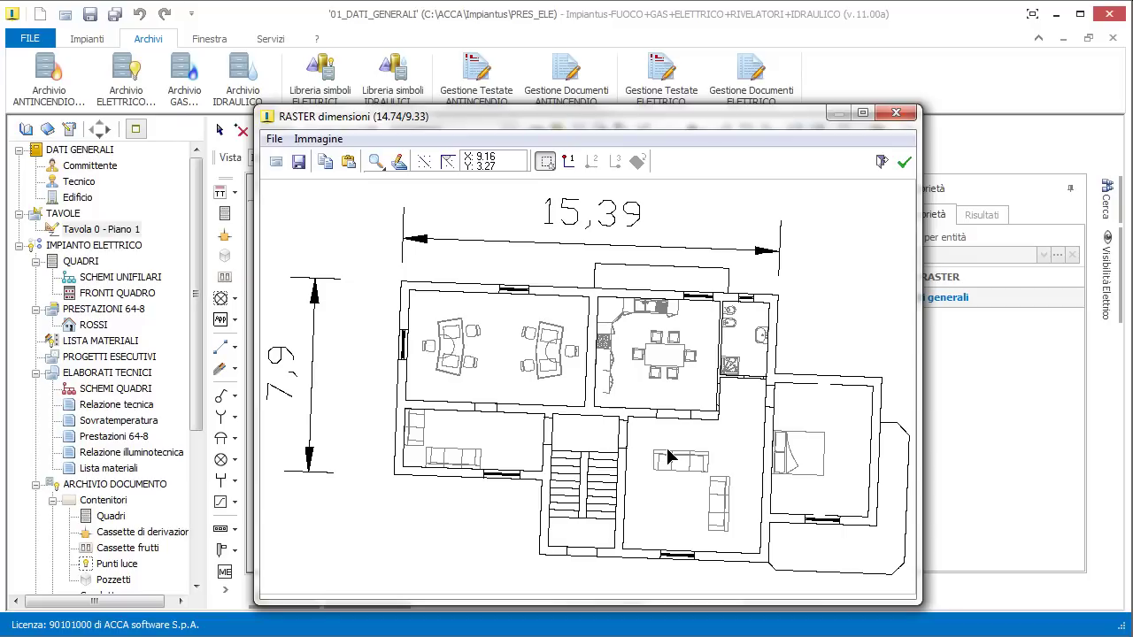
Straighten the raster floor plan using three reference points on the building's left-hand corners and the outer corner beside the stairwell
{"action": "left_click", "coordinate": [568, 161]}
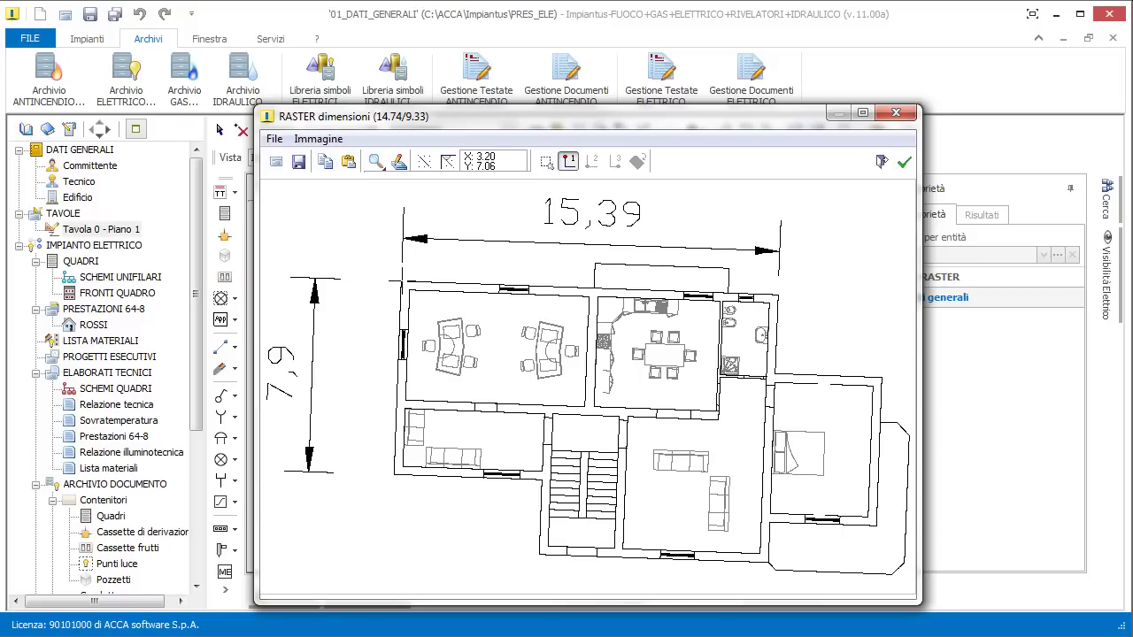
{"action": "left_click", "coordinate": [400, 281]}
{"action": "left_click", "coordinate": [591, 161]}
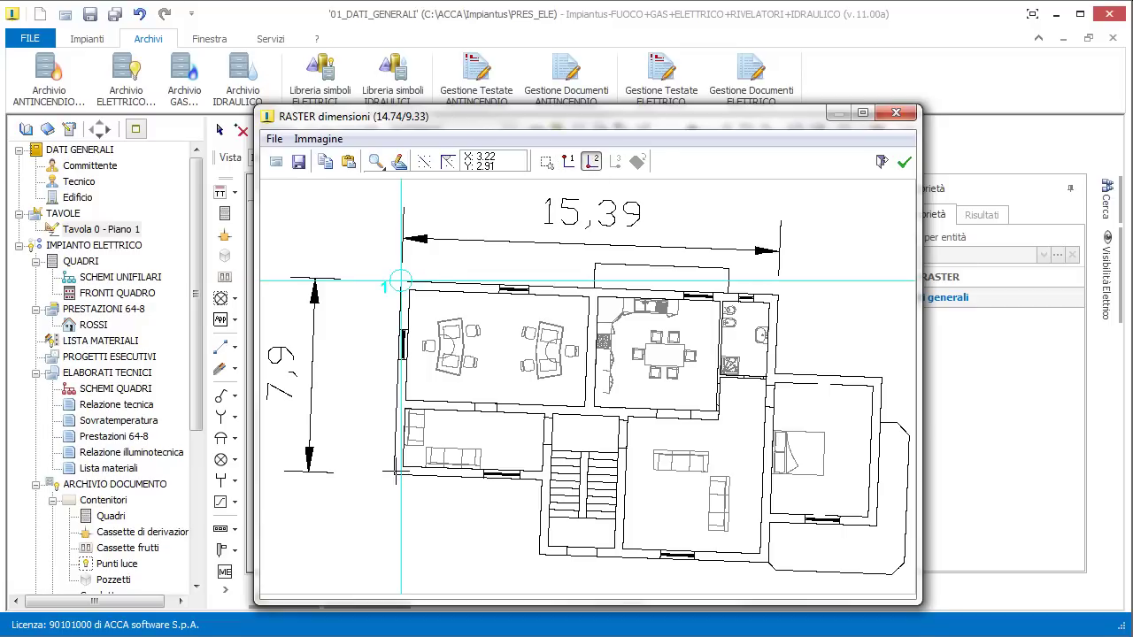
{"action": "left_click", "coordinate": [396, 474]}
{"action": "left_click", "coordinate": [614, 161]}
{"action": "scroll", "coordinate": [529, 490], "scroll_direction": "up", "scroll_amount": 4}
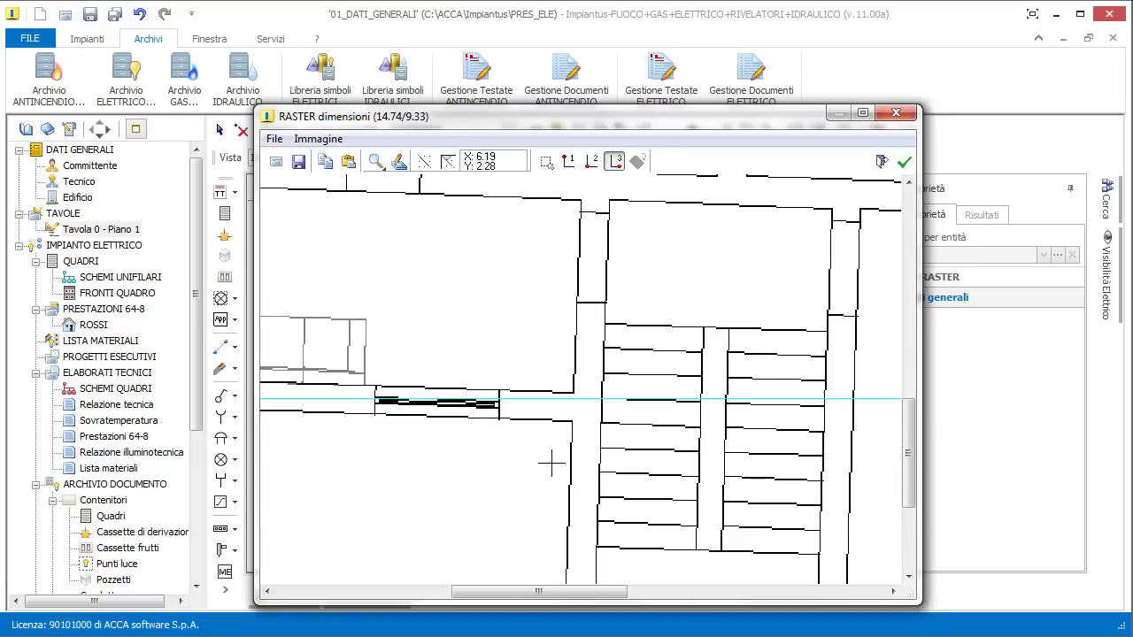
{"action": "left_click", "coordinate": [572, 410]}
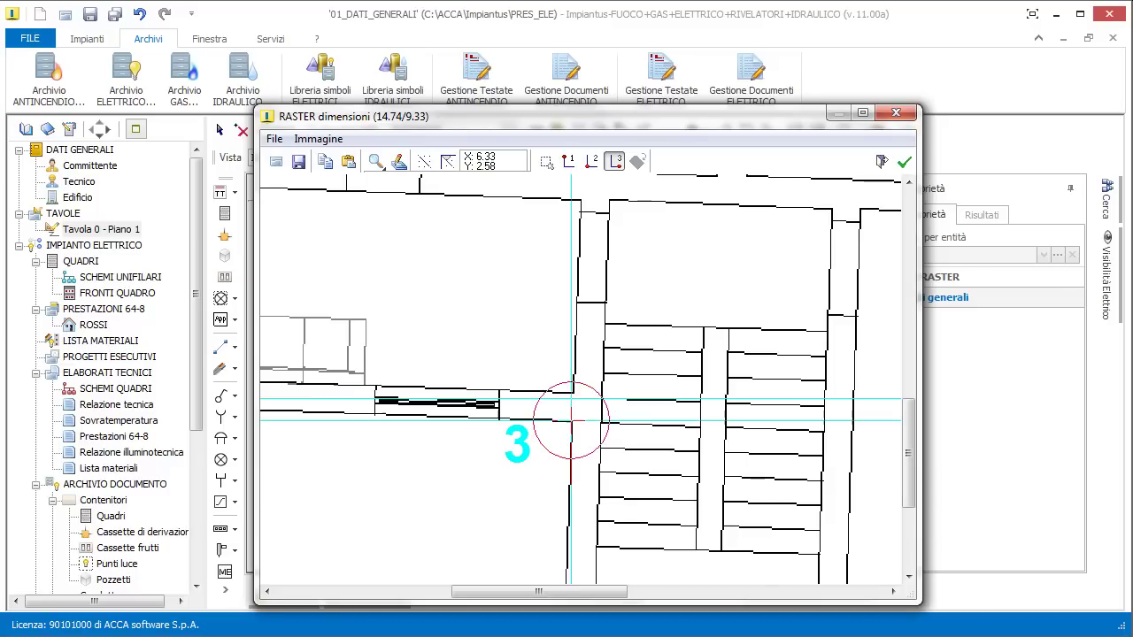
{"action": "left_click", "coordinate": [637, 161]}
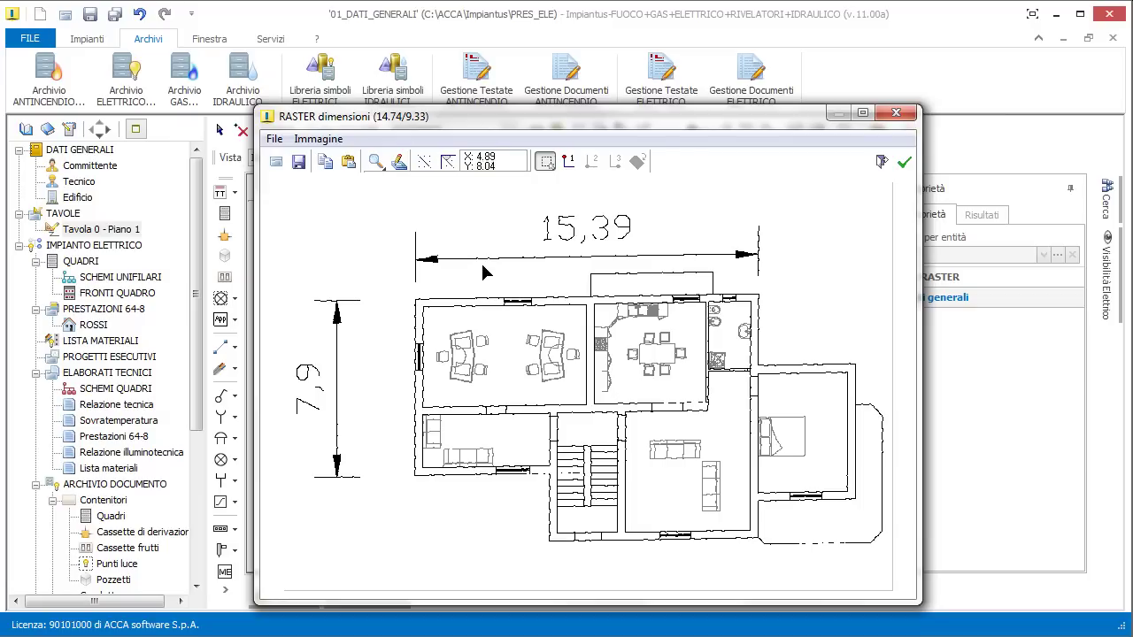
{"action": "scroll", "coordinate": [463, 346], "scroll_direction": "up", "scroll_amount": 2}
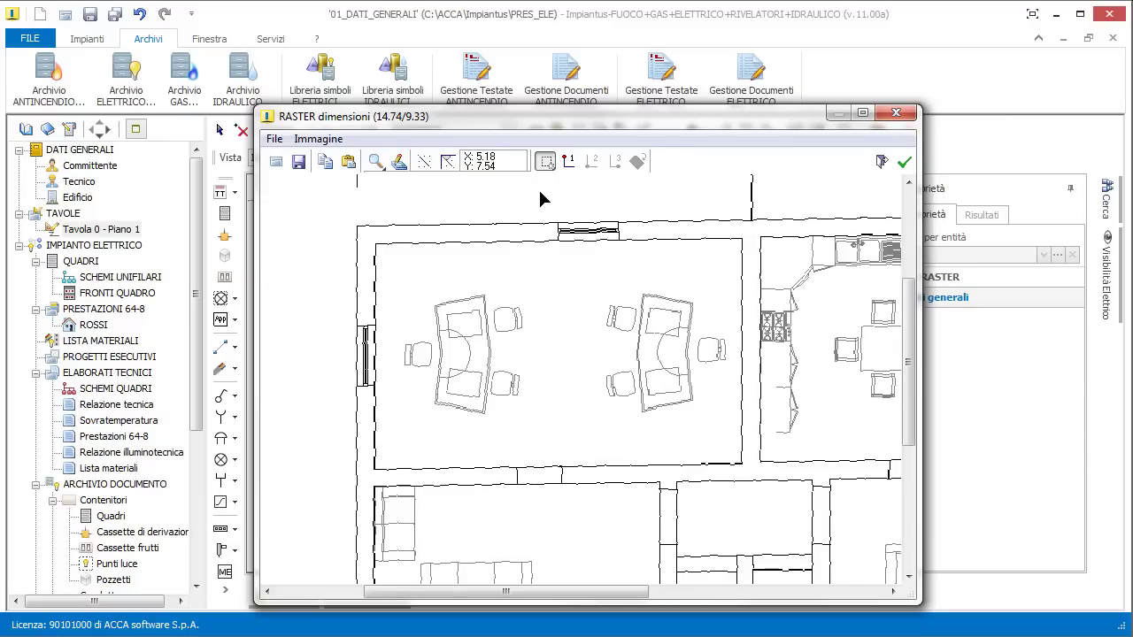
{"action": "scroll", "coordinate": [400, 231], "scroll_direction": "down", "scroll_amount": 2}
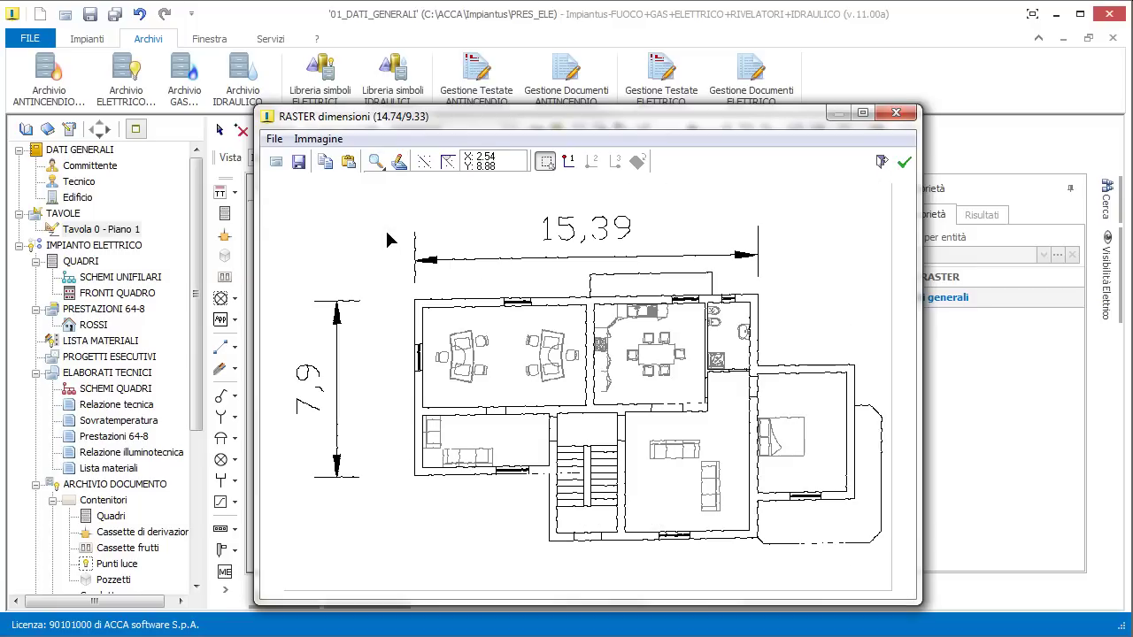
Resize the raster by a selection over the building's dimensioned extents to 15.39 wide and 7.9 high, and insert it in the drawing
{"action": "left_click_drag", "start_coordinate": [421, 303], "coordinate": [758, 478]}
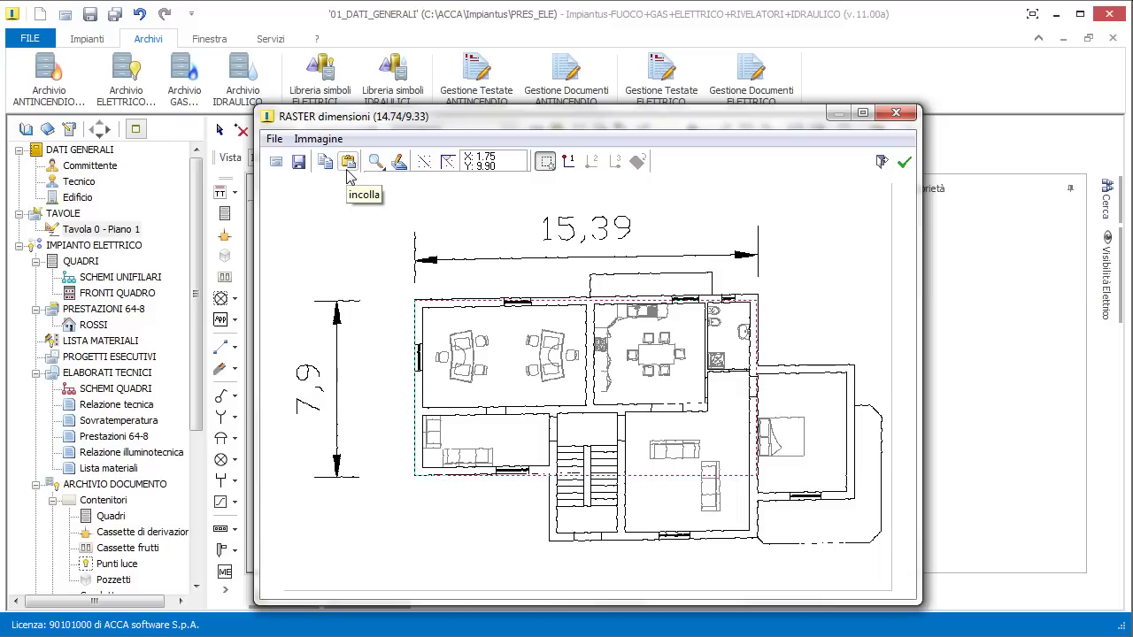
{"action": "left_click", "coordinate": [321, 141]}
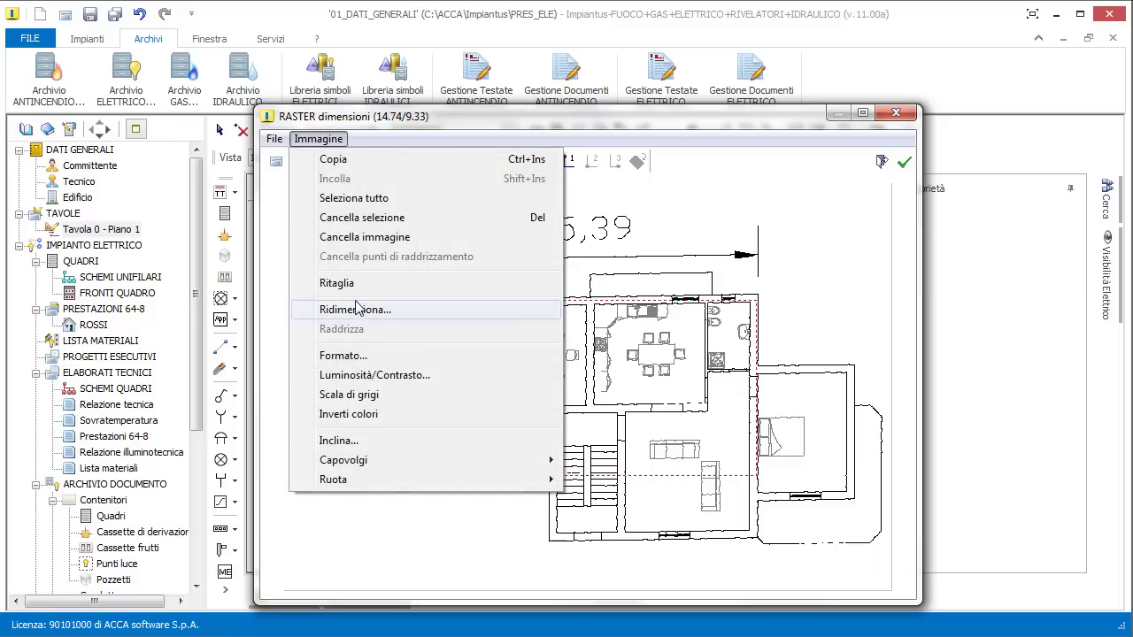
{"action": "left_click", "coordinate": [355, 308]}
{"action": "left_click_drag", "start_coordinate": [614, 410], "coordinate": [583, 413]}
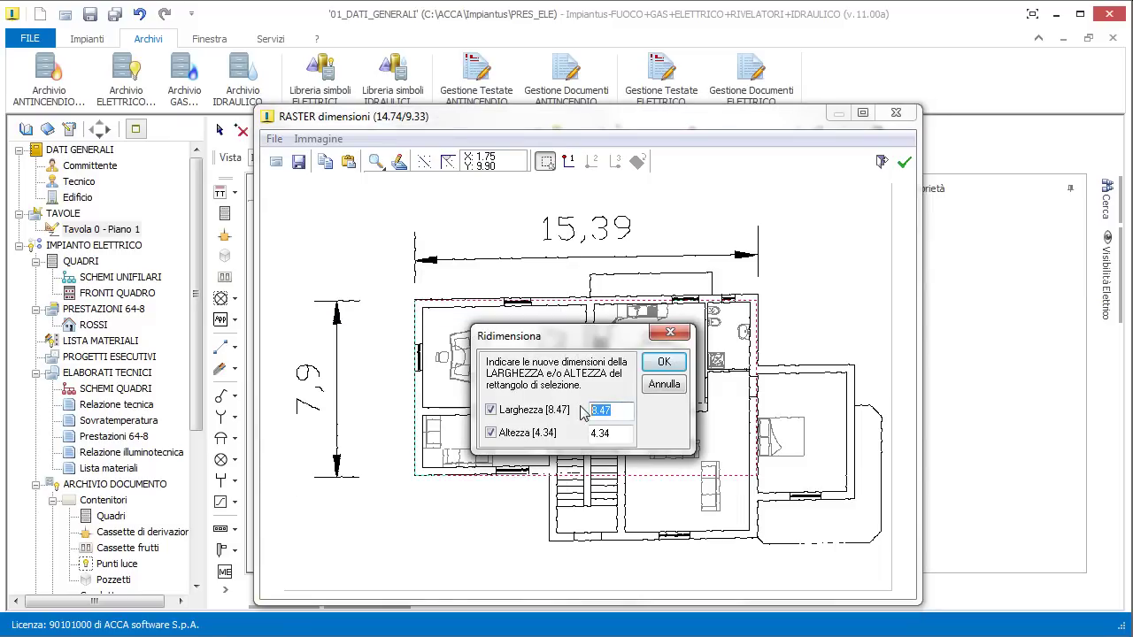
{"action": "type", "text": "15"}
{"action": "left_click_drag", "start_coordinate": [614, 434], "coordinate": [572, 434]}
{"action": "type", "text": "7.9"}
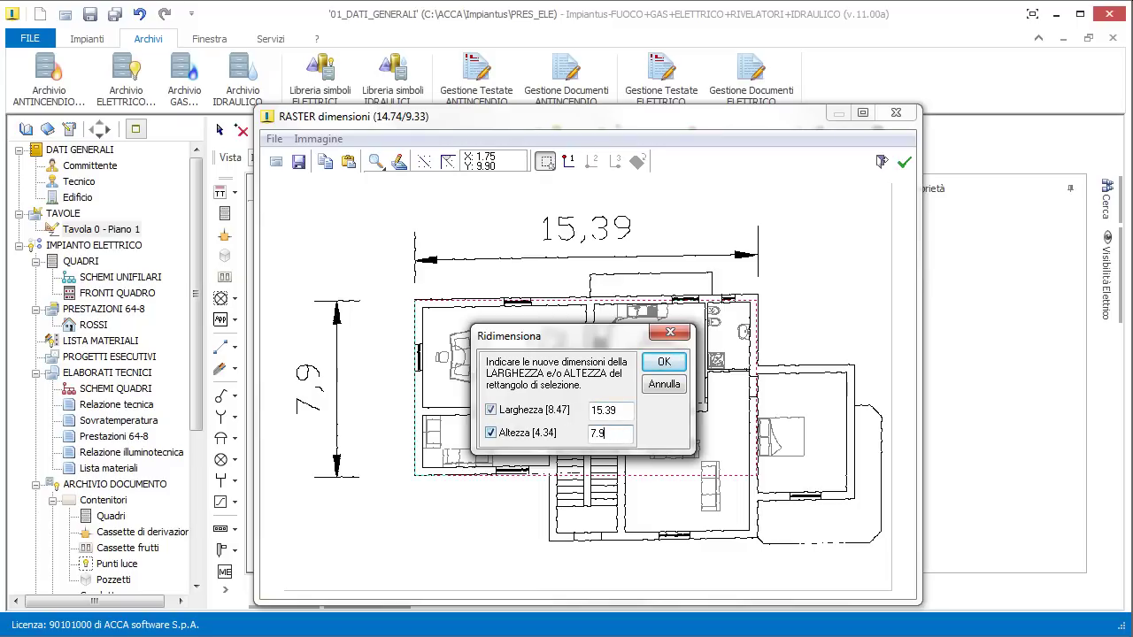
{"action": "left_click", "coordinate": [664, 362]}
{"action": "left_click", "coordinate": [903, 162]}
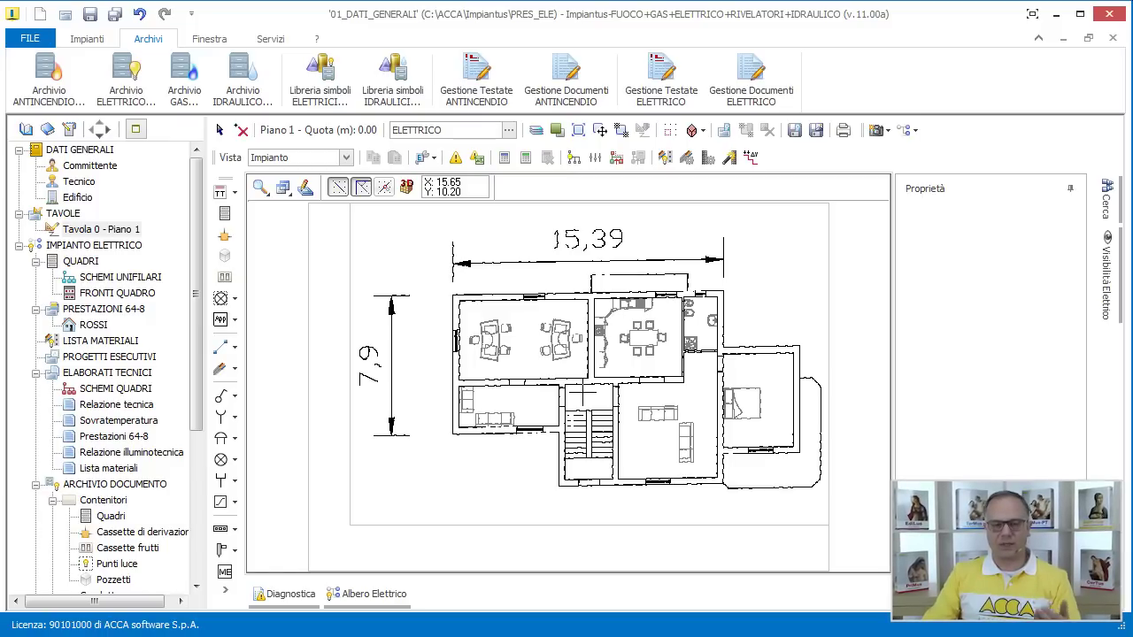
End the raster insertion and delete the raster floor plan from the Piano 1 drawing
{"action": "right_click", "coordinate": [636, 241]}
{"action": "left_click", "coordinate": [673, 255]}
{"action": "left_click", "coordinate": [621, 343]}
{"action": "key", "text": "Delete"}
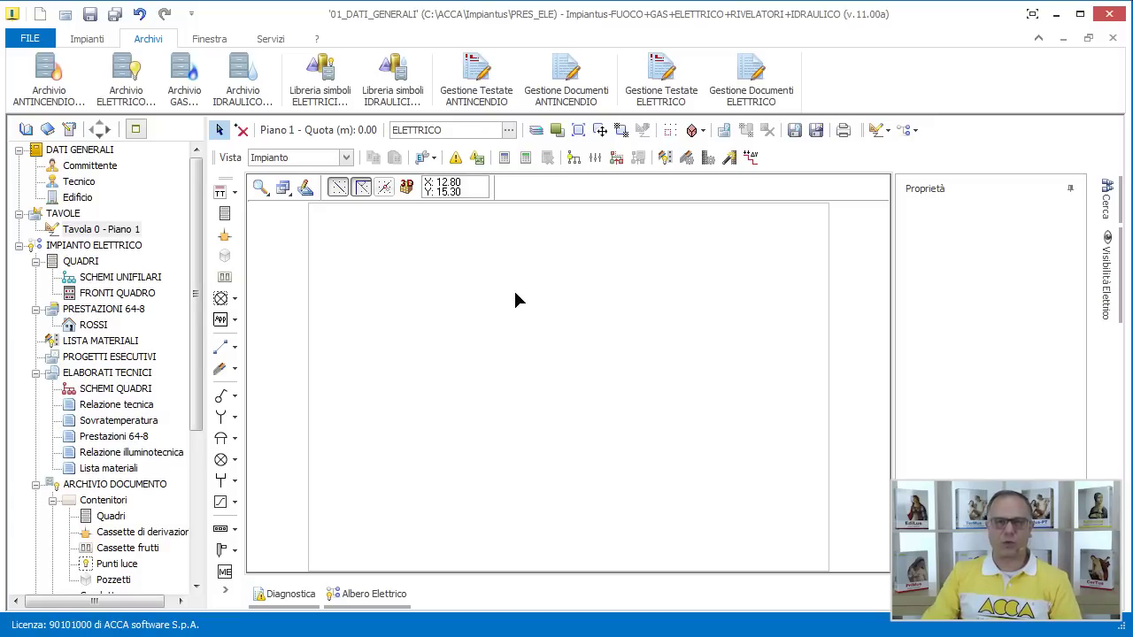
Load the drawing Esempio_ELETTR_2016.dwg into Piano 1 with its insertion point at X 5, Y 5
{"action": "left_click", "coordinate": [84, 41]}
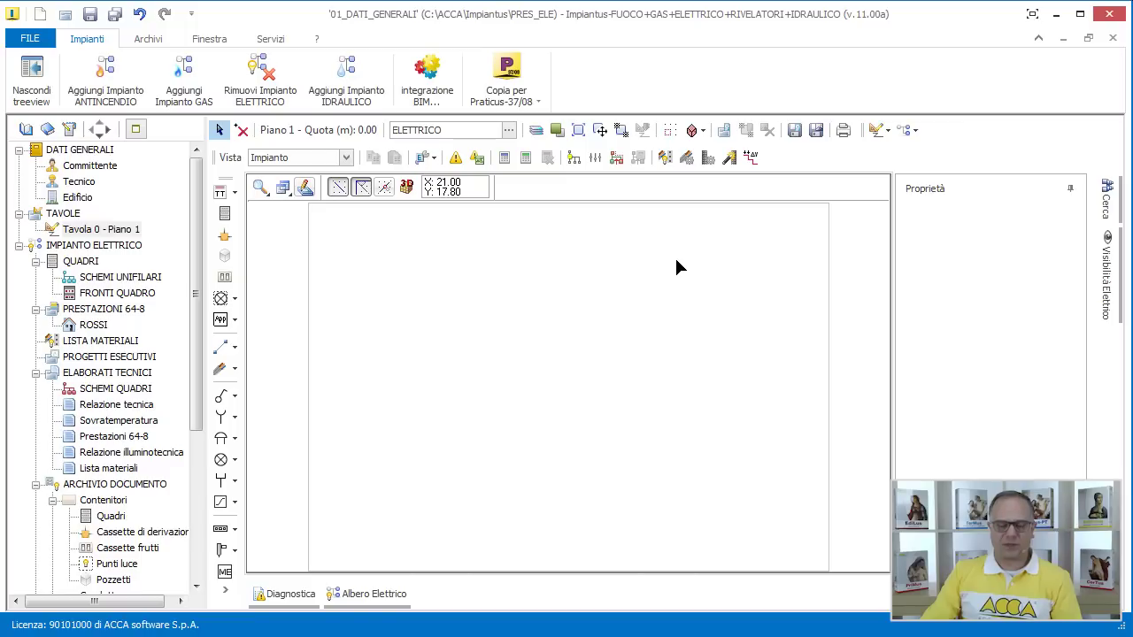
{"action": "left_click", "coordinate": [724, 130]}
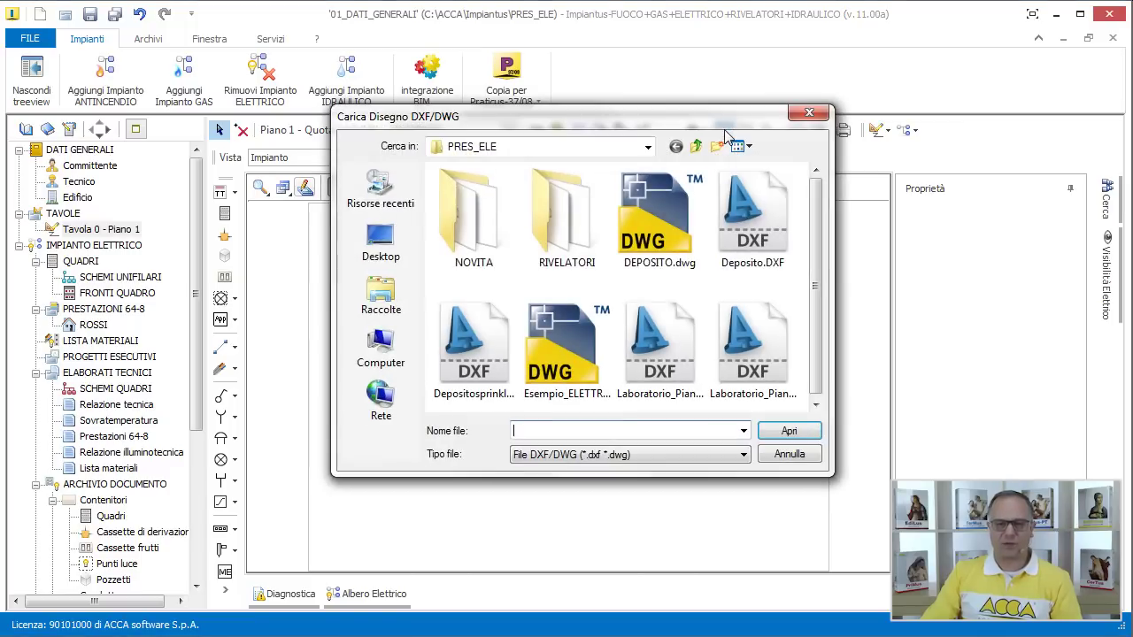
{"action": "left_click", "coordinate": [575, 345]}
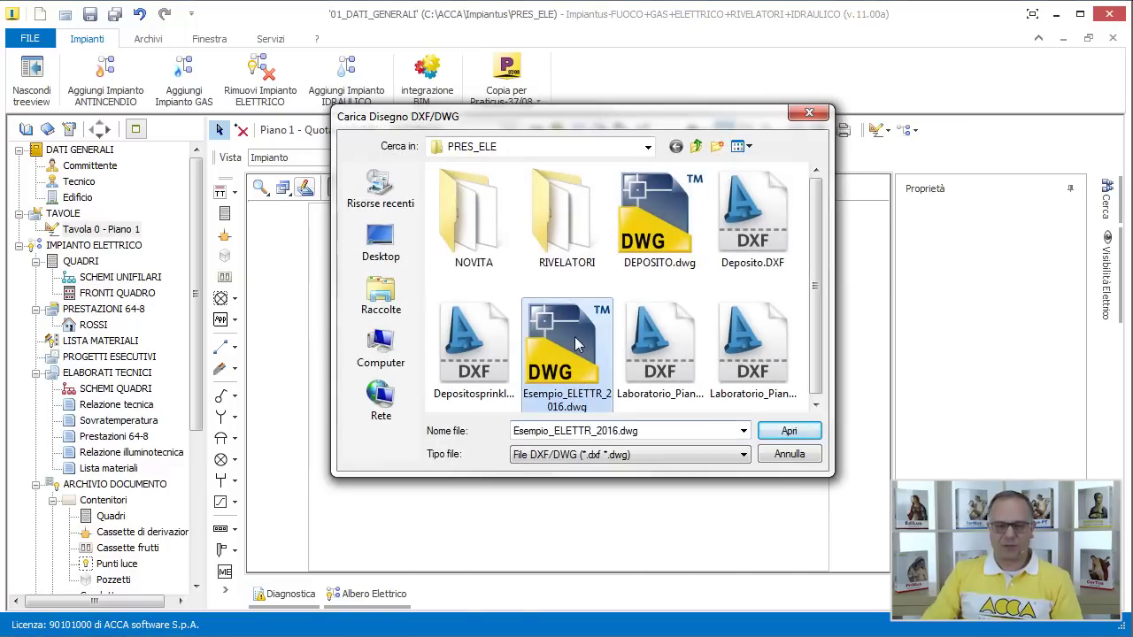
{"action": "left_click", "coordinate": [789, 431]}
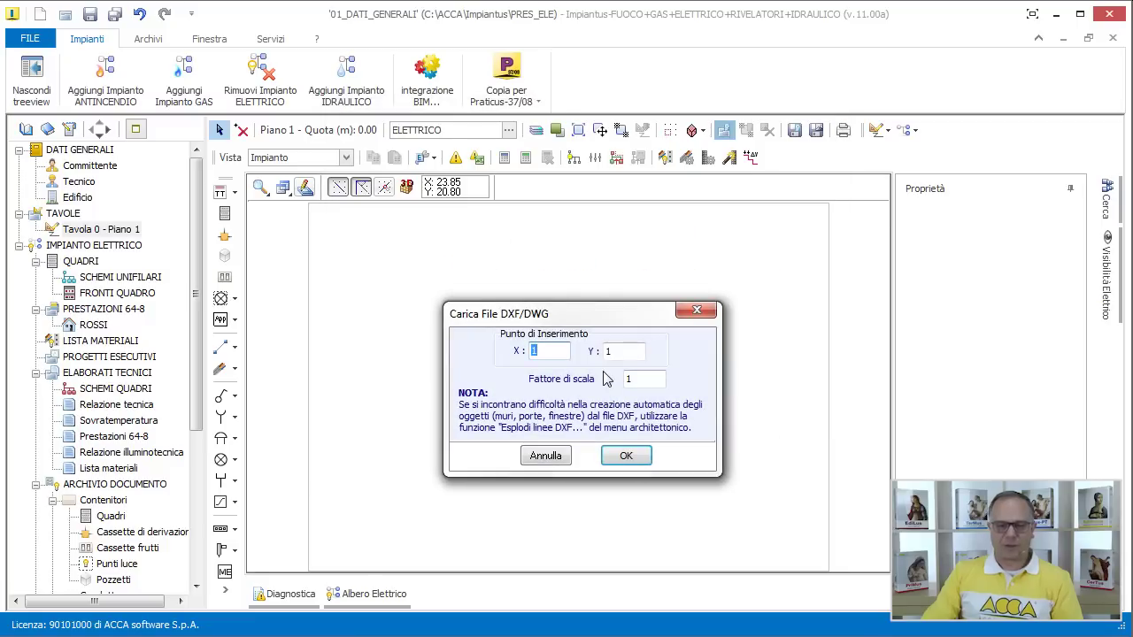
{"action": "type", "text": "5"}
{"action": "key", "text": "Tab"}
{"action": "type", "text": "5"}
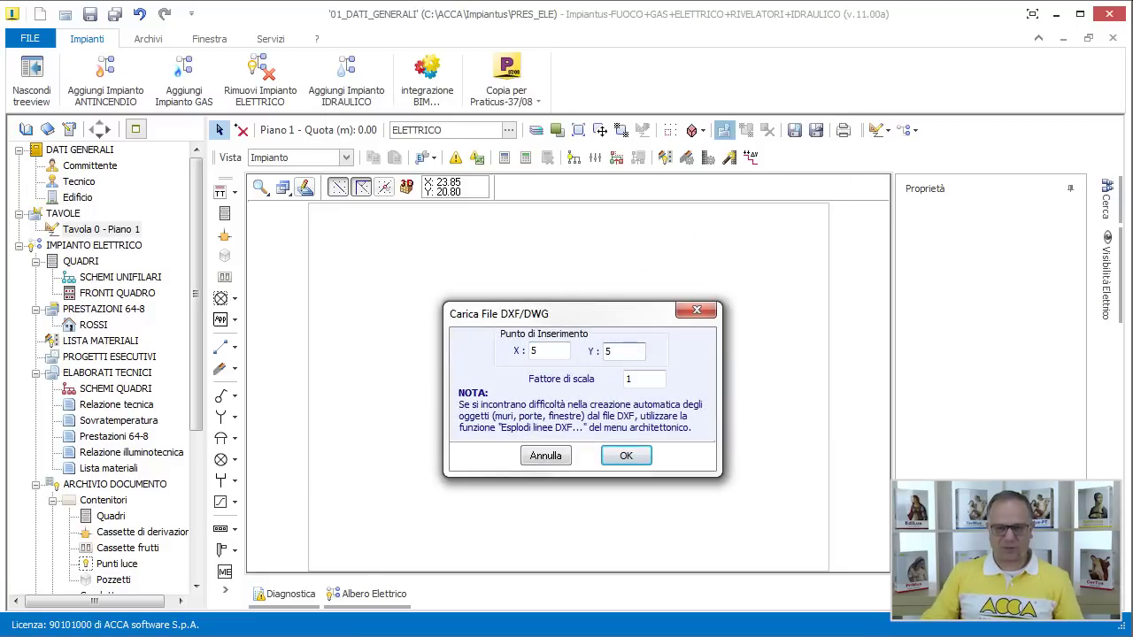
{"action": "left_click", "coordinate": [625, 455]}
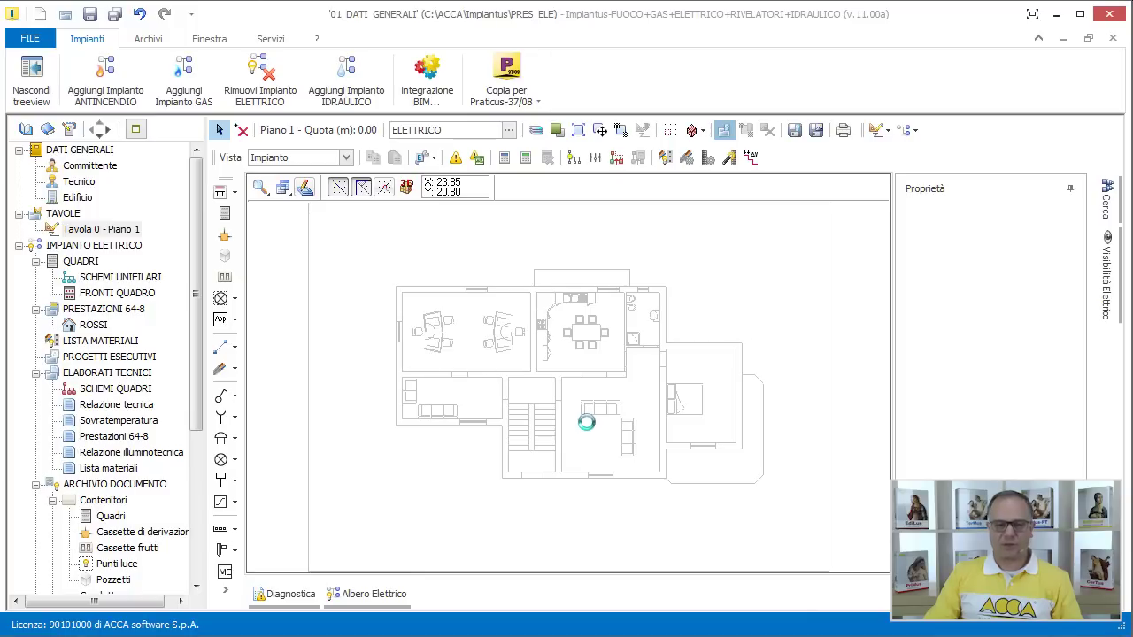
Generate the outer walls and inner partitions automatically from the wall lines of the loaded DWG plan
{"action": "scroll", "coordinate": [581, 395], "scroll_direction": "up", "scroll_amount": 1}
{"action": "mouse_move", "coordinate": [580, 388]}
{"action": "middle_mouse_down"}
{"action": "mouse_move", "coordinate": [578, 414]}
{"action": "mouse_move", "coordinate": [575, 404]}
{"action": "middle_mouse_up"}
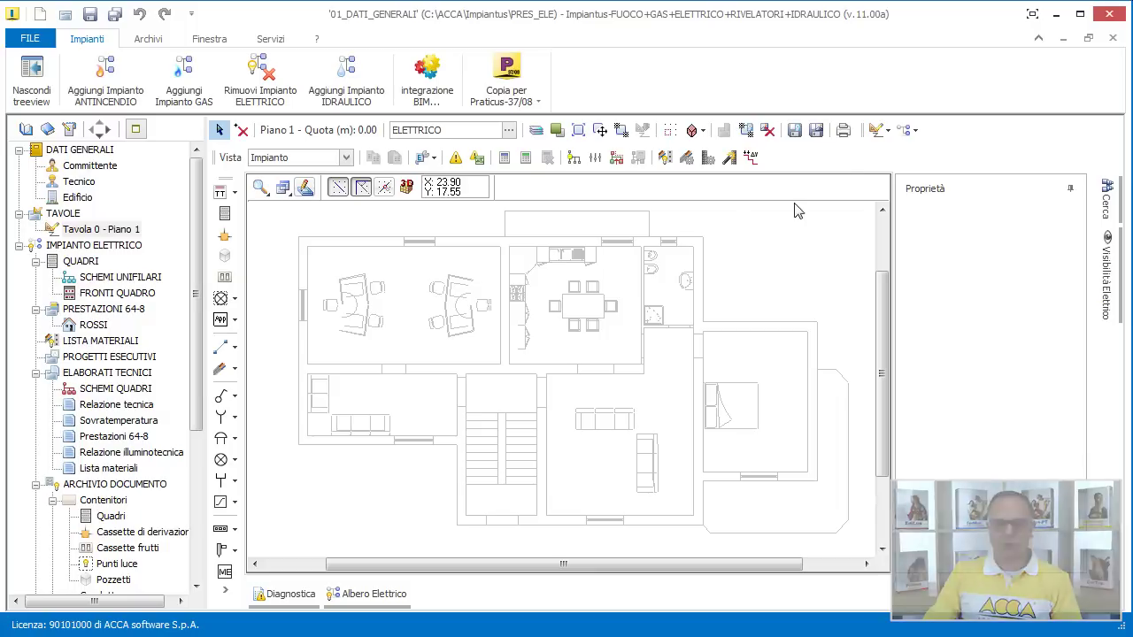
{"action": "left_click", "coordinate": [882, 132]}
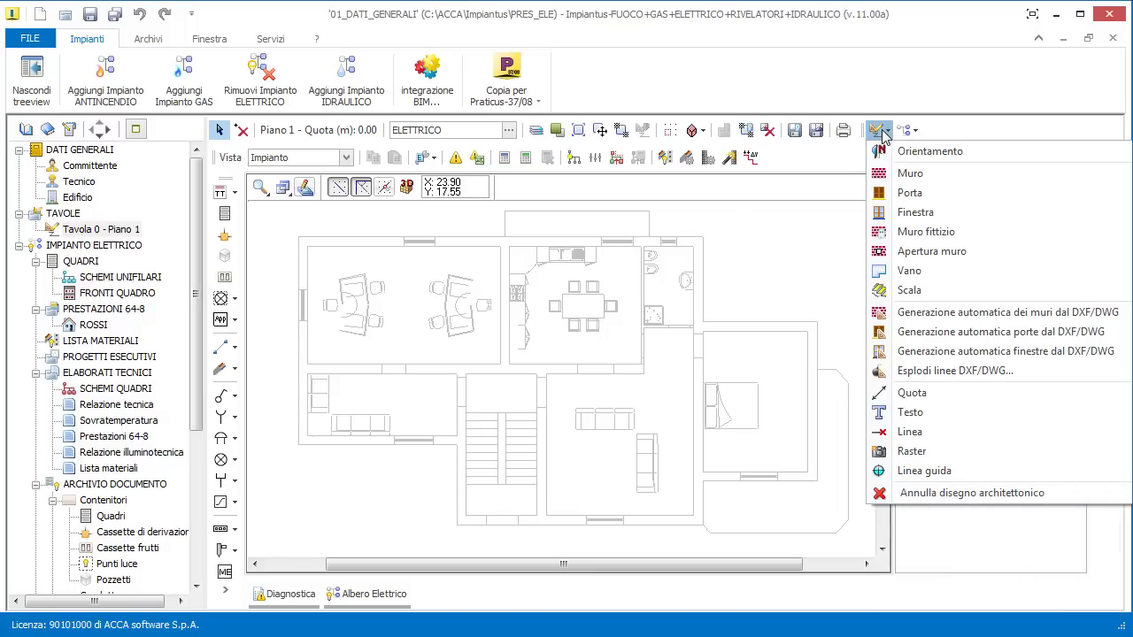
{"action": "left_click", "coordinate": [894, 314]}
{"action": "left_click", "coordinate": [303, 262]}
{"action": "left_click", "coordinate": [376, 256]}
{"action": "left_click", "coordinate": [715, 306]}
{"action": "left_click", "coordinate": [759, 341]}
{"action": "left_click", "coordinate": [810, 403]}
{"action": "left_click", "coordinate": [791, 478]}
{"action": "left_click", "coordinate": [677, 500]}
{"action": "left_click", "coordinate": [648, 522]}
{"action": "left_click", "coordinate": [540, 501]}
{"action": "left_click", "coordinate": [461, 501]}
{"action": "left_click", "coordinate": [438, 439]}
{"action": "left_click", "coordinate": [439, 364]}
{"action": "left_click", "coordinate": [512, 358]}
{"action": "left_click", "coordinate": [566, 361]}
{"action": "left_click", "coordinate": [660, 341]}
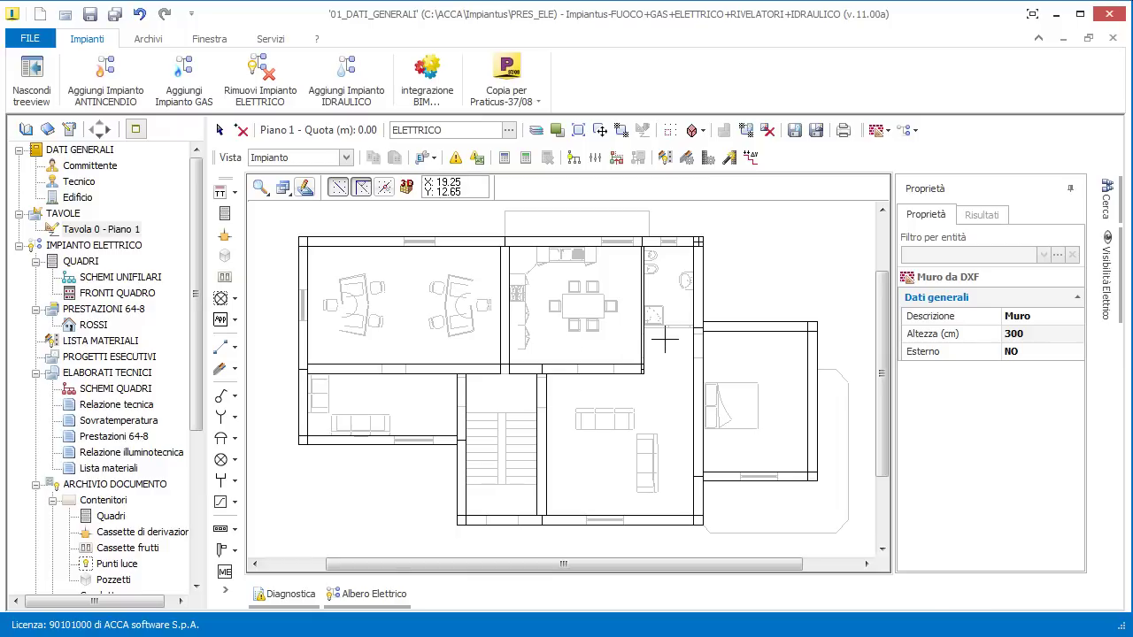
{"action": "left_click", "coordinate": [678, 355]}
Generate doors from the DWG between the two-desk room and the sofa room below it, and between that sofa room and the stairwell
{"action": "left_click", "coordinate": [888, 133]}
{"action": "left_click", "coordinate": [894, 329]}
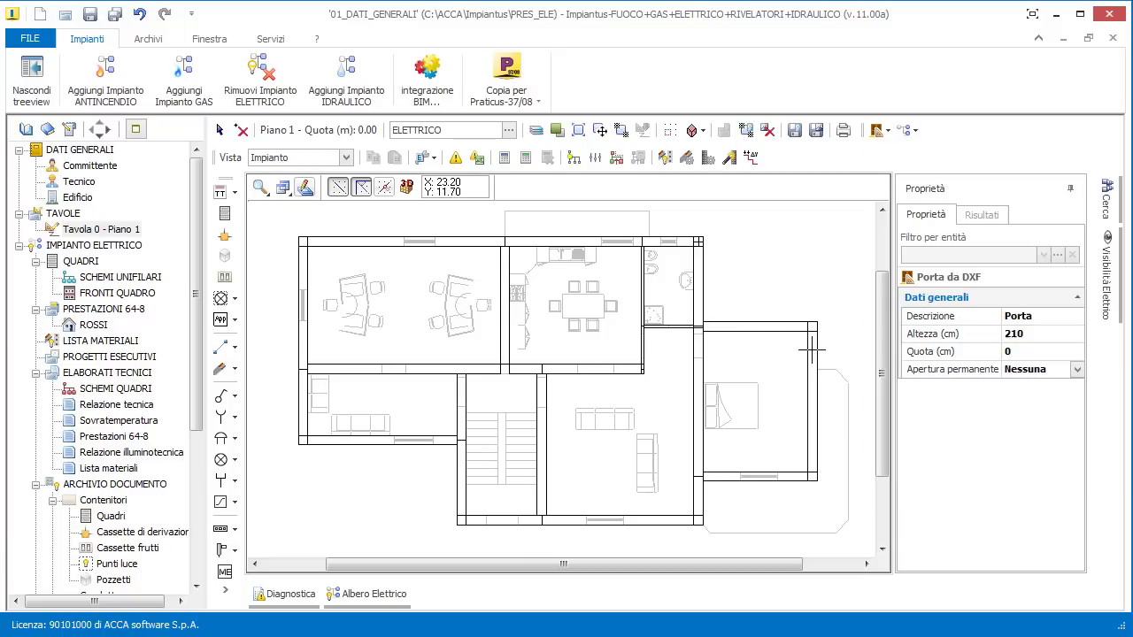
{"action": "scroll", "coordinate": [450, 392], "scroll_direction": "up", "scroll_amount": 4}
{"action": "scroll", "coordinate": [489, 462], "scroll_direction": "down", "scroll_amount": 1}
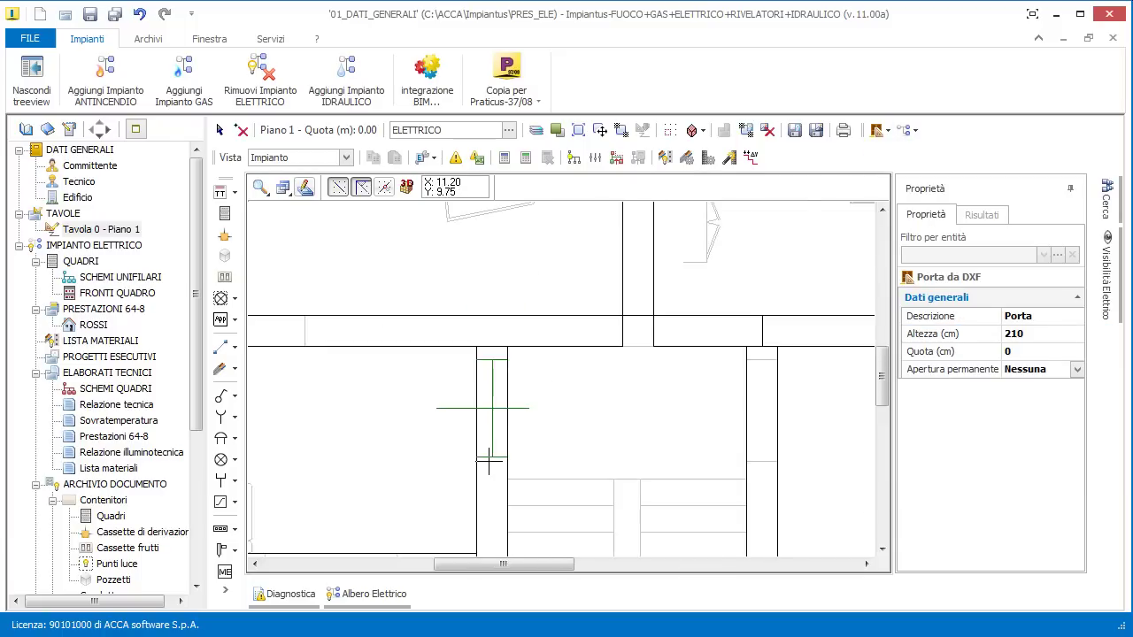
{"action": "scroll", "coordinate": [490, 461], "scroll_direction": "down", "scroll_amount": 2}
{"action": "scroll", "coordinate": [381, 442], "scroll_direction": "down", "scroll_amount": 1}
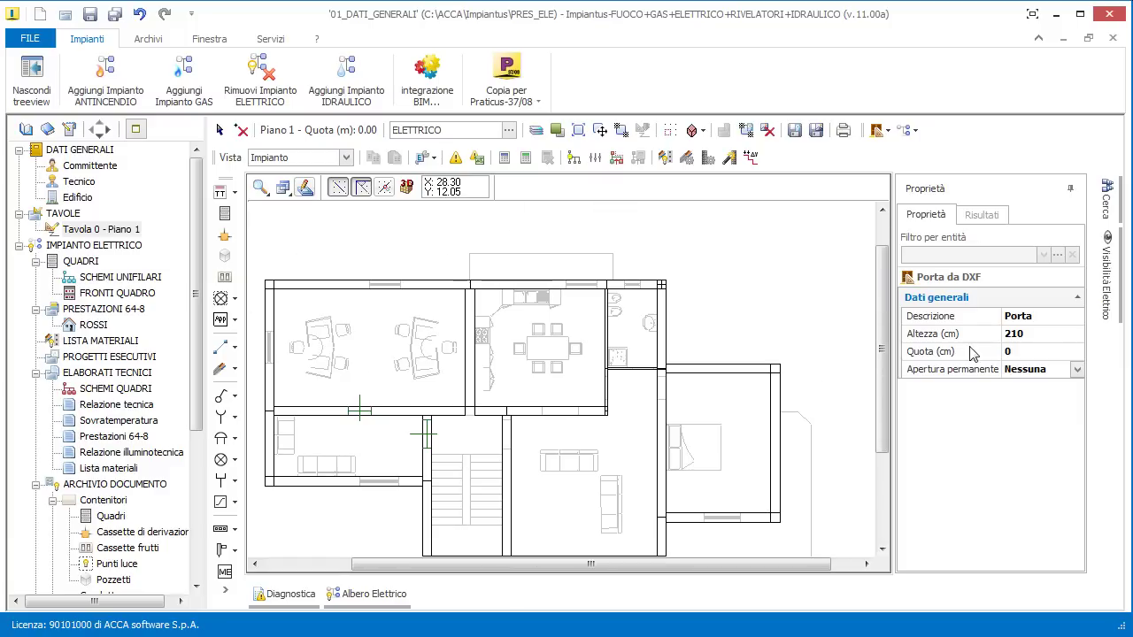
Generate a window from the DWG in the upper outer wall of the two-desk room
{"action": "left_click", "coordinate": [888, 131]}
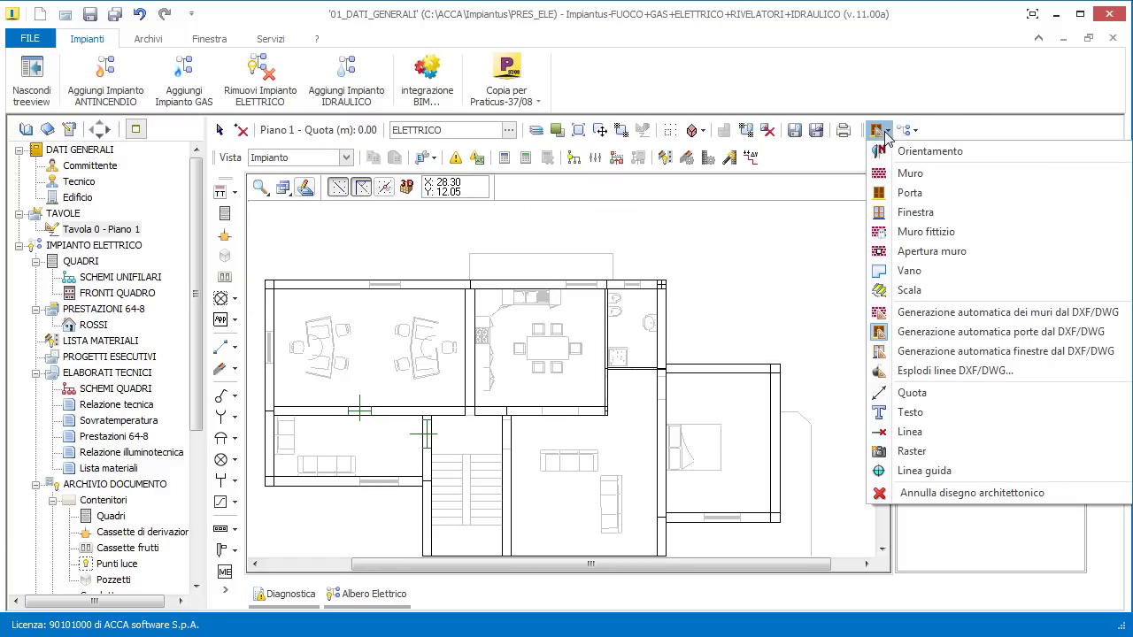
{"action": "left_click", "coordinate": [936, 351]}
{"action": "scroll", "coordinate": [354, 270], "scroll_direction": "up", "scroll_amount": 3}
{"action": "left_click", "coordinate": [474, 266]}
{"action": "scroll", "coordinate": [476, 305], "scroll_direction": "down", "scroll_amount": 3}
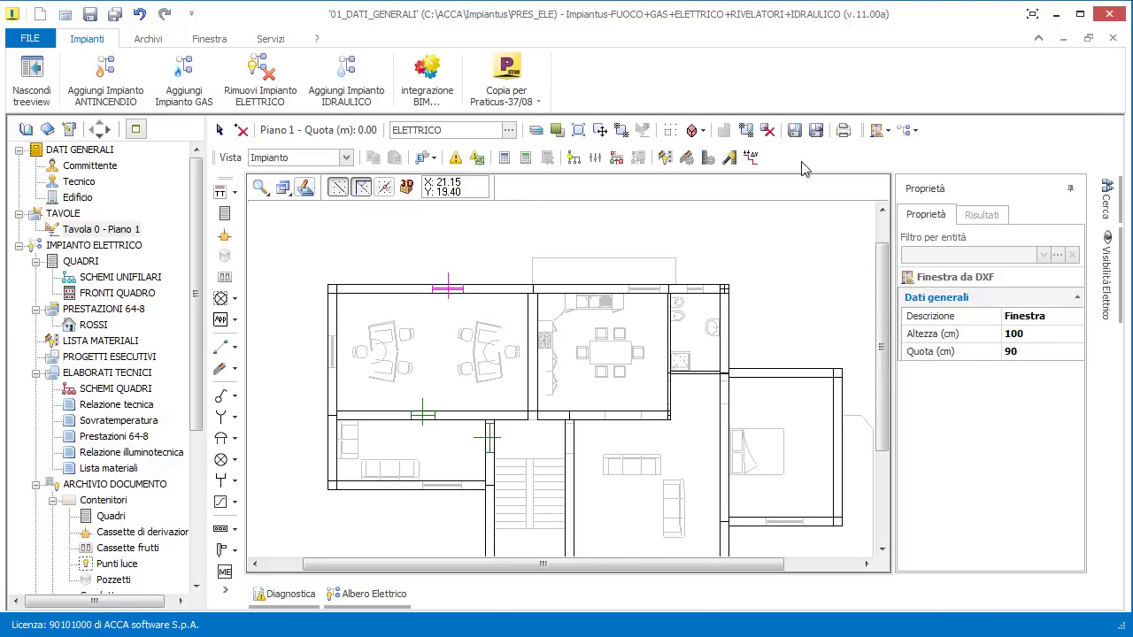
Start a new Vano object, assign it to the existing housing unit and set its room type to Studio
{"action": "left_click", "coordinate": [882, 132]}
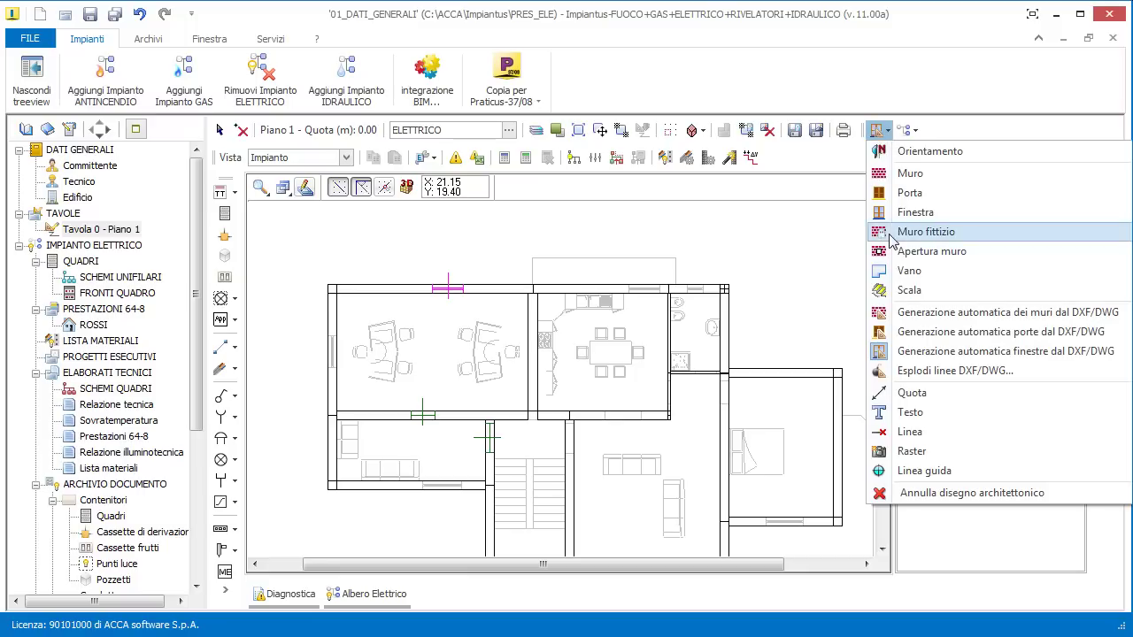
{"action": "left_click", "coordinate": [896, 274]}
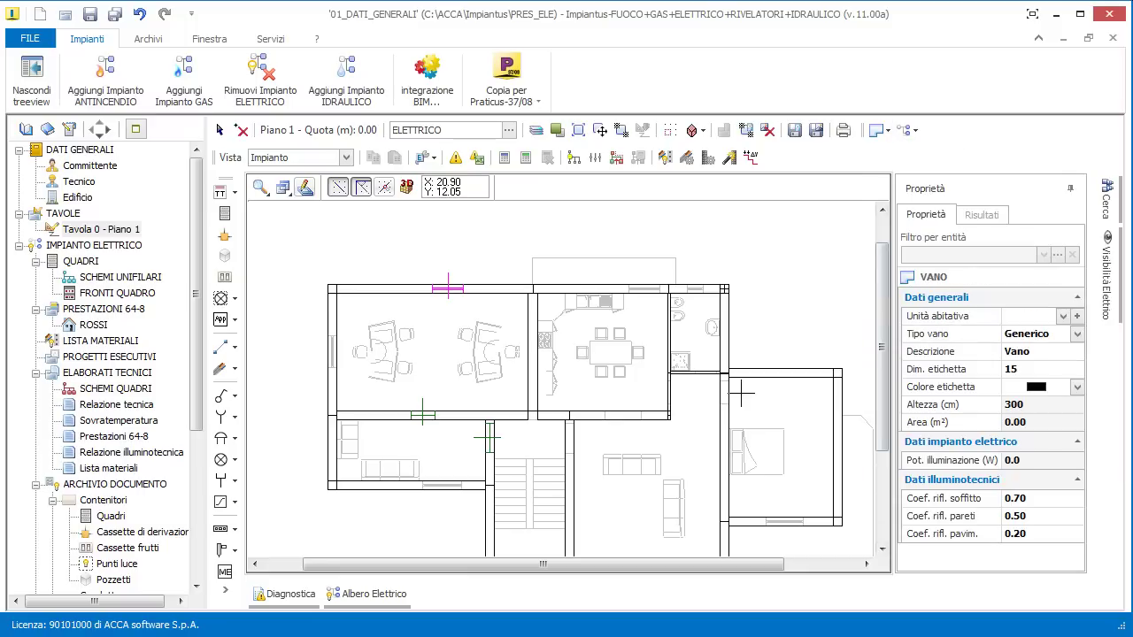
{"action": "middle_click_drag", "start_coordinate": [655, 433], "coordinate": [661, 363]}
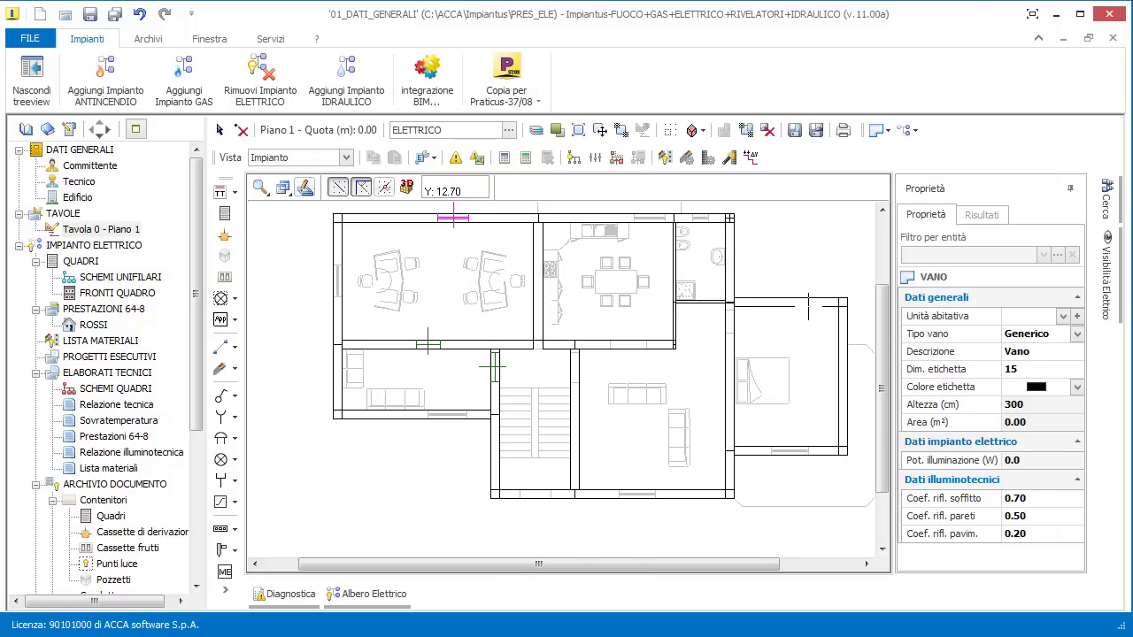
{"action": "left_click", "coordinate": [1062, 318]}
{"action": "left_click", "coordinate": [1048, 347]}
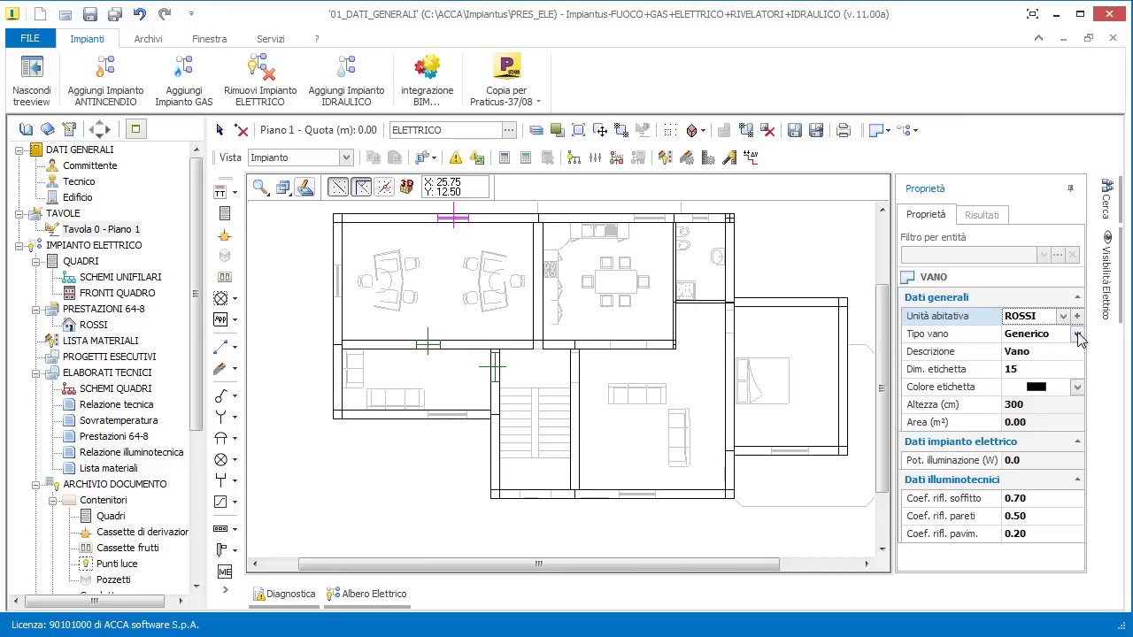
{"action": "left_click", "coordinate": [1077, 335]}
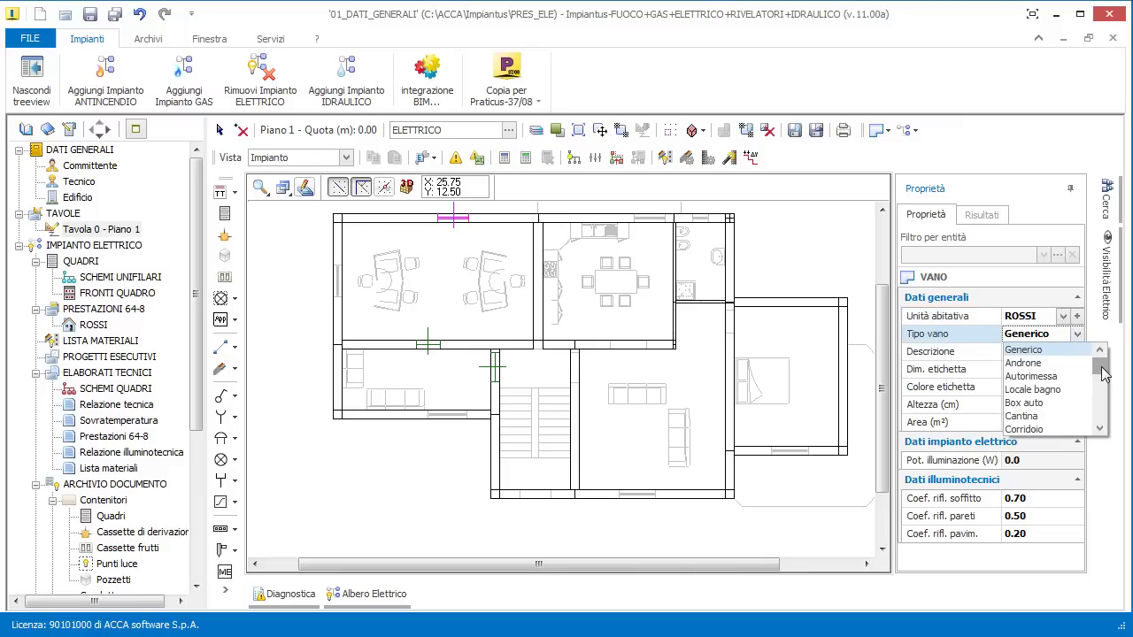
{"action": "left_click_drag", "start_coordinate": [1105, 373], "coordinate": [1104, 409]}
{"action": "left_click", "coordinate": [1054, 404]}
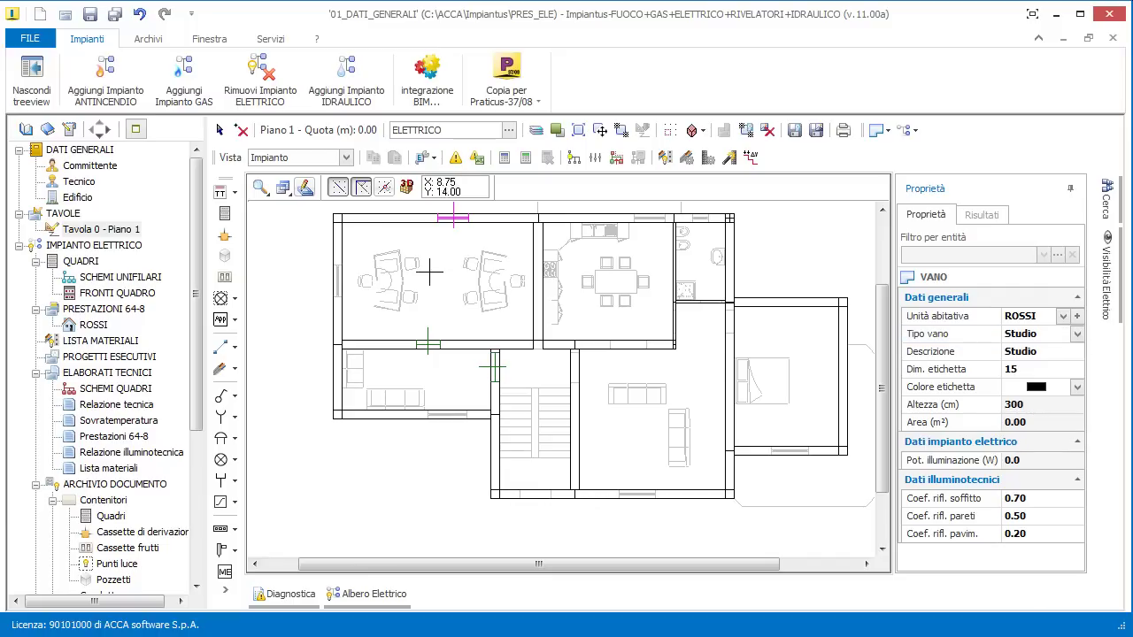
Place the Studio room in the two-desk room, end the command and inspect its label and boundary
{"action": "scroll", "coordinate": [402, 278], "scroll_direction": "up", "scroll_amount": 3}
{"action": "right_click", "coordinate": [403, 278]}
{"action": "left_click", "coordinate": [422, 290]}
{"action": "scroll", "coordinate": [522, 317], "scroll_direction": "up", "scroll_amount": 4}
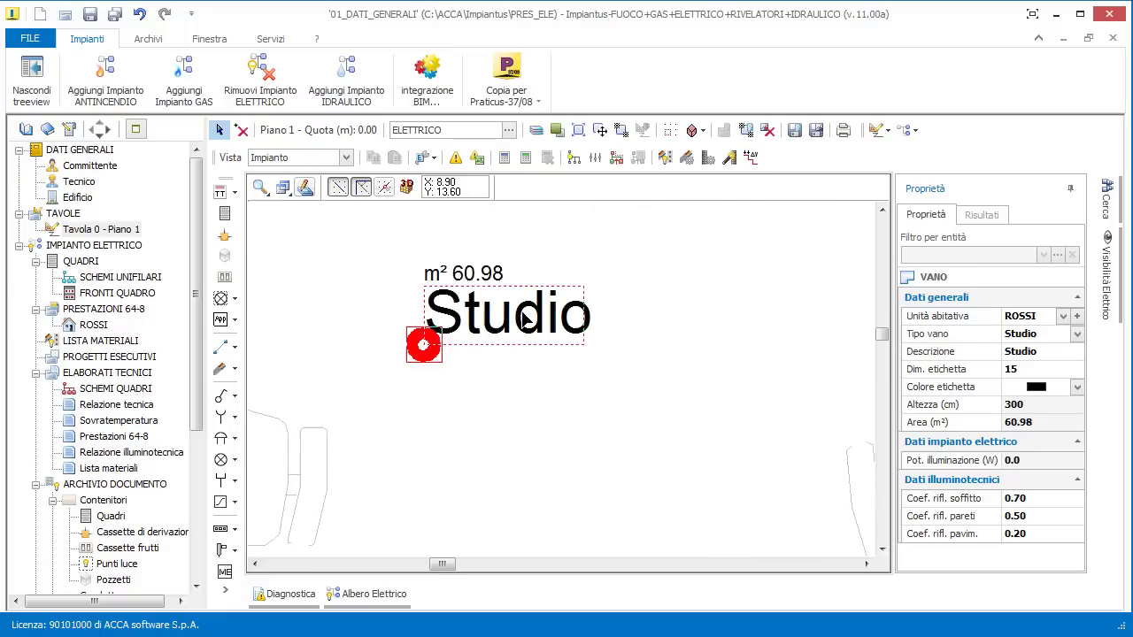
{"action": "scroll", "coordinate": [461, 278], "scroll_direction": "down", "scroll_amount": 5}
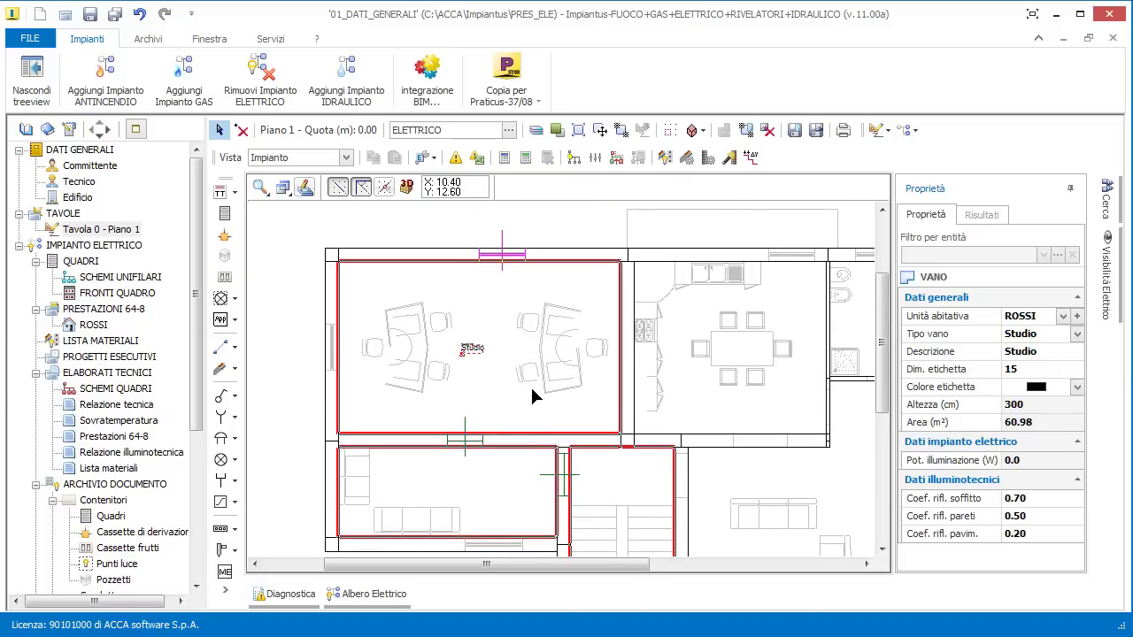
Switch the floor plan display to vista Architettonica and deselect the Studio room
{"action": "left_click", "coordinate": [284, 187]}
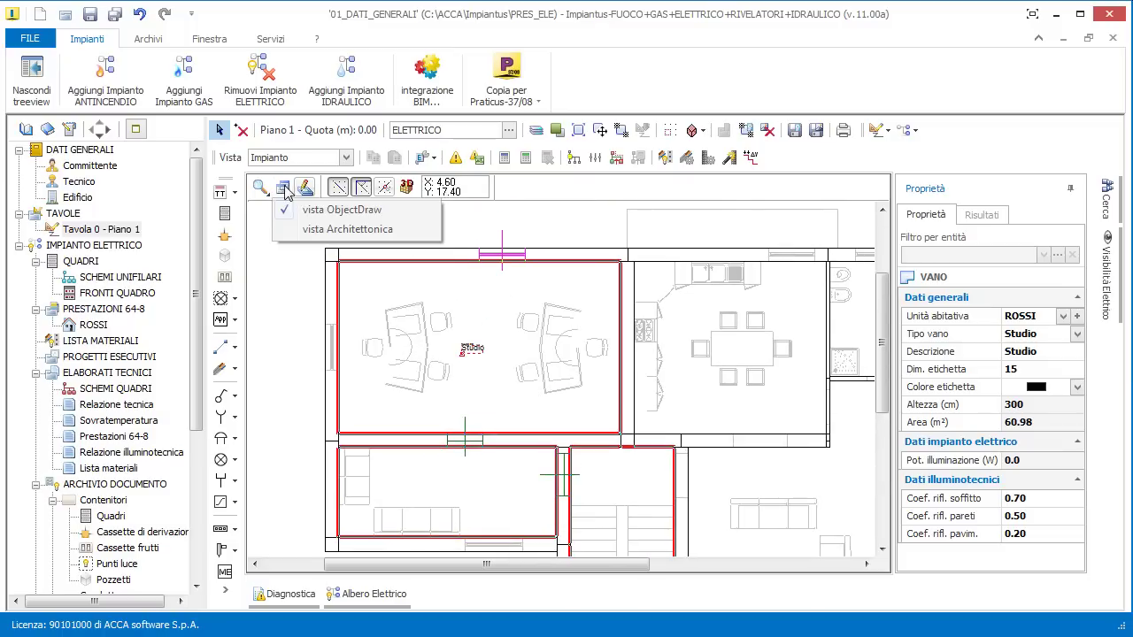
{"action": "left_click", "coordinate": [292, 217]}
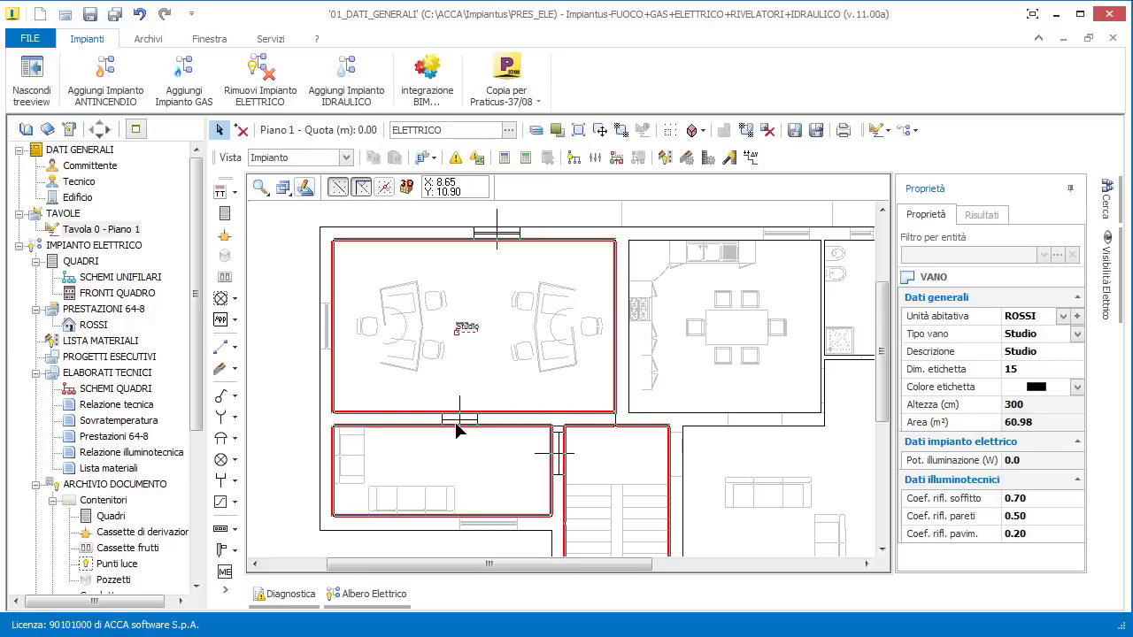
{"action": "key", "text": "Escape"}
Select the wall below the Studio room and examine its junction with the kitchen wall
{"action": "scroll", "coordinate": [624, 422], "scroll_direction": "up", "scroll_amount": 3}
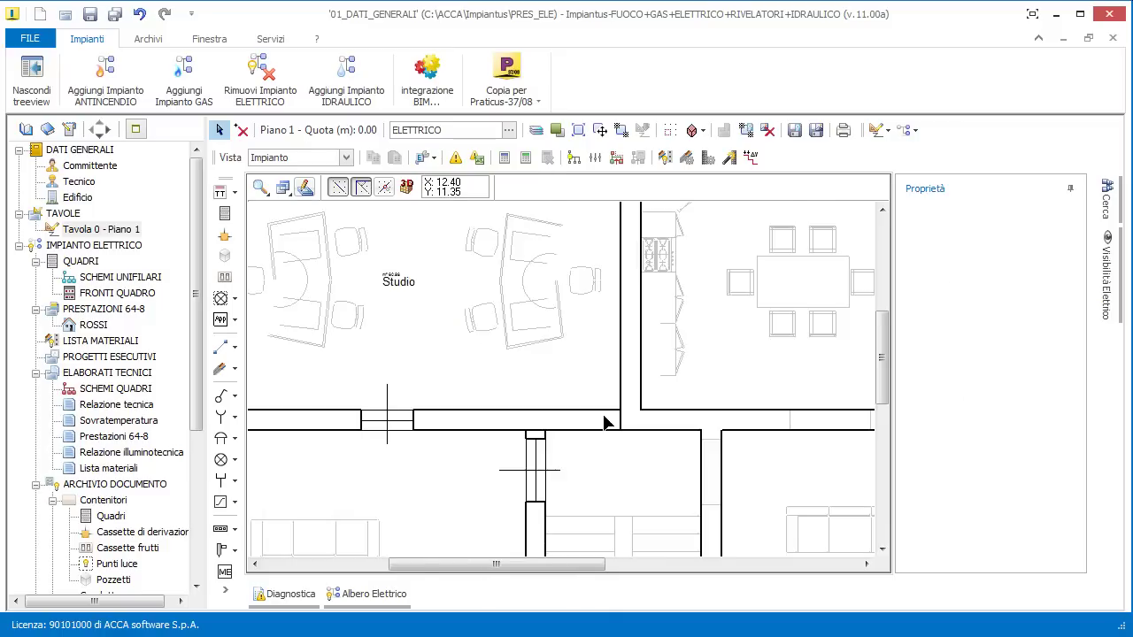
{"action": "left_click", "coordinate": [627, 424]}
{"action": "left_click_drag", "start_coordinate": [626, 423], "coordinate": [635, 443]}
{"action": "scroll", "coordinate": [634, 444], "scroll_direction": "down", "scroll_amount": 3}
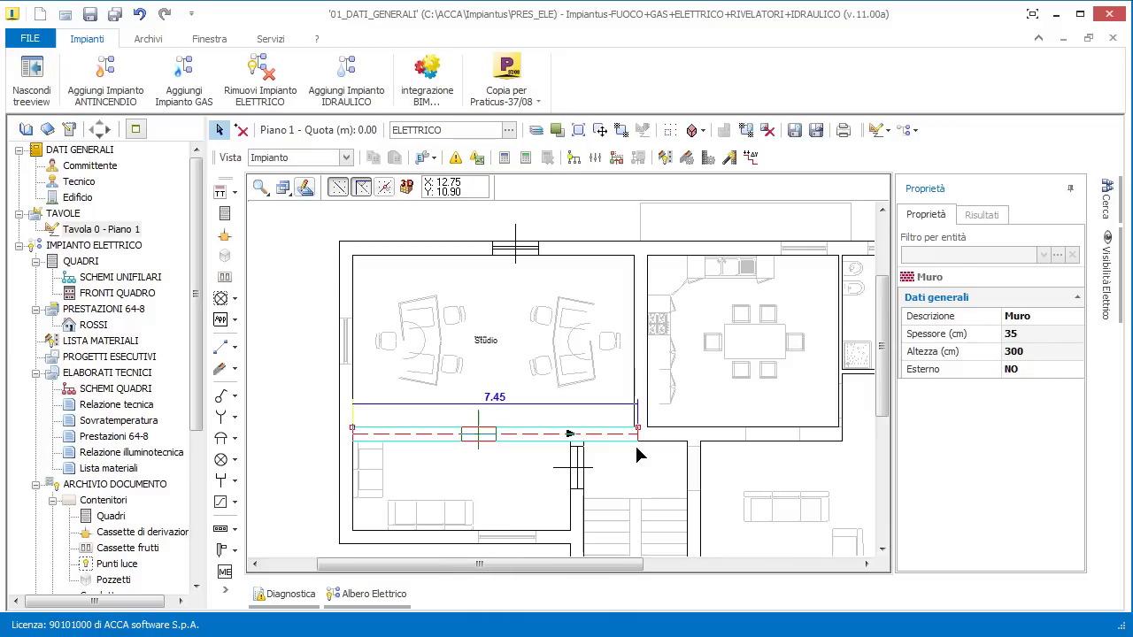
{"action": "middle_click_drag", "start_coordinate": [677, 457], "coordinate": [648, 427]}
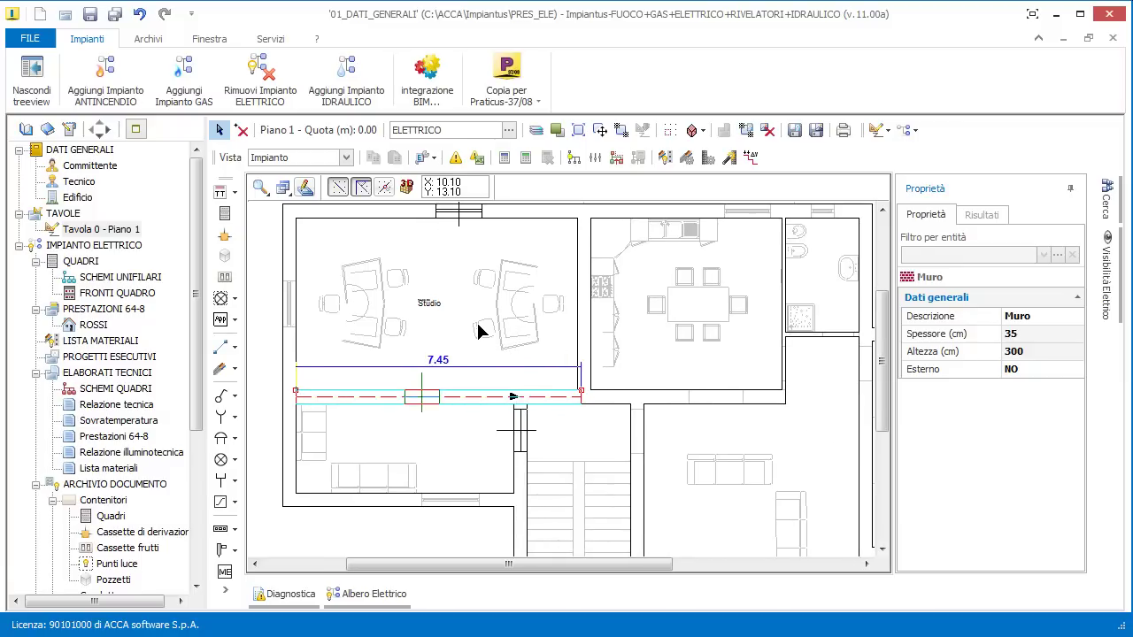
Open the project file 02_ARCHITETTONICO.imps from the PRES_ELE folder
{"action": "left_click", "coordinate": [31, 69]}
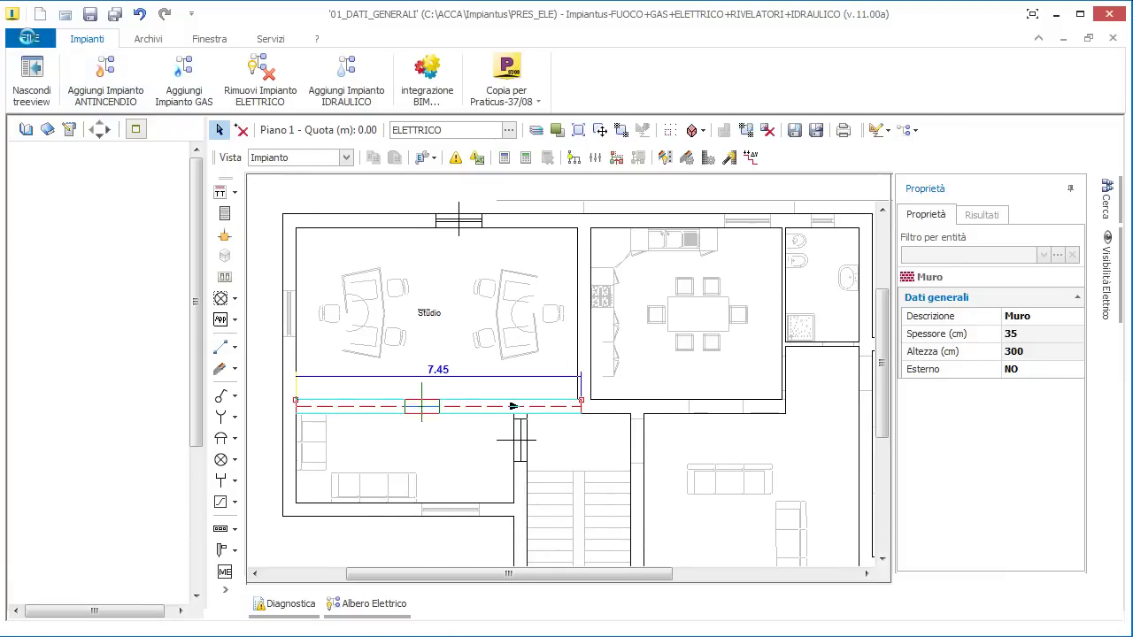
{"action": "left_click", "coordinate": [33, 40]}
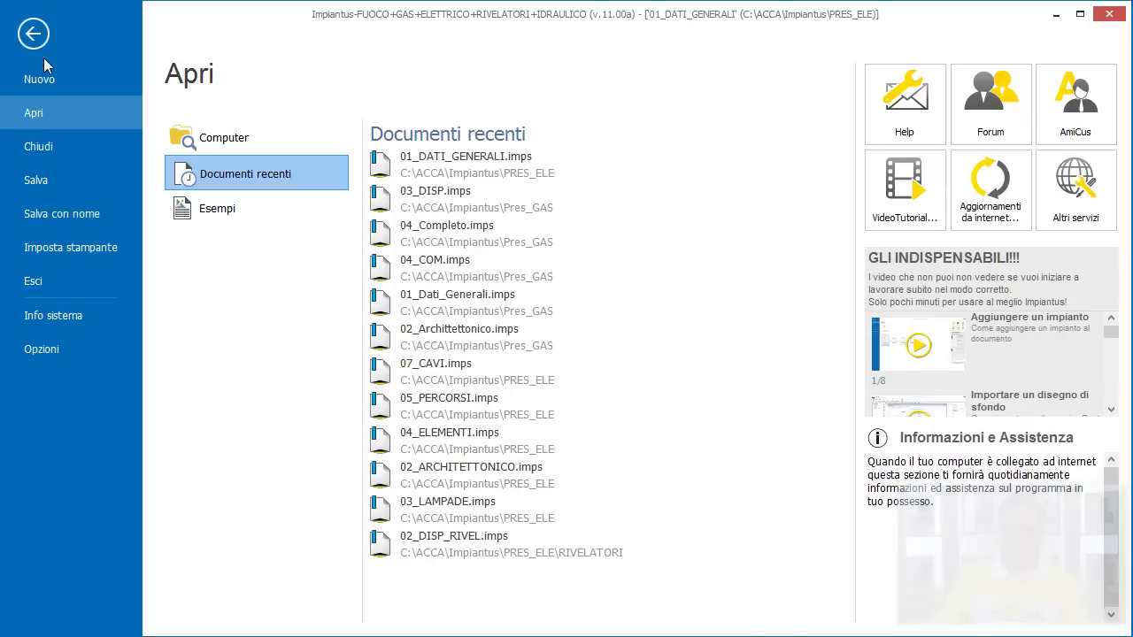
{"action": "left_click", "coordinate": [236, 150]}
{"action": "left_click", "coordinate": [455, 209]}
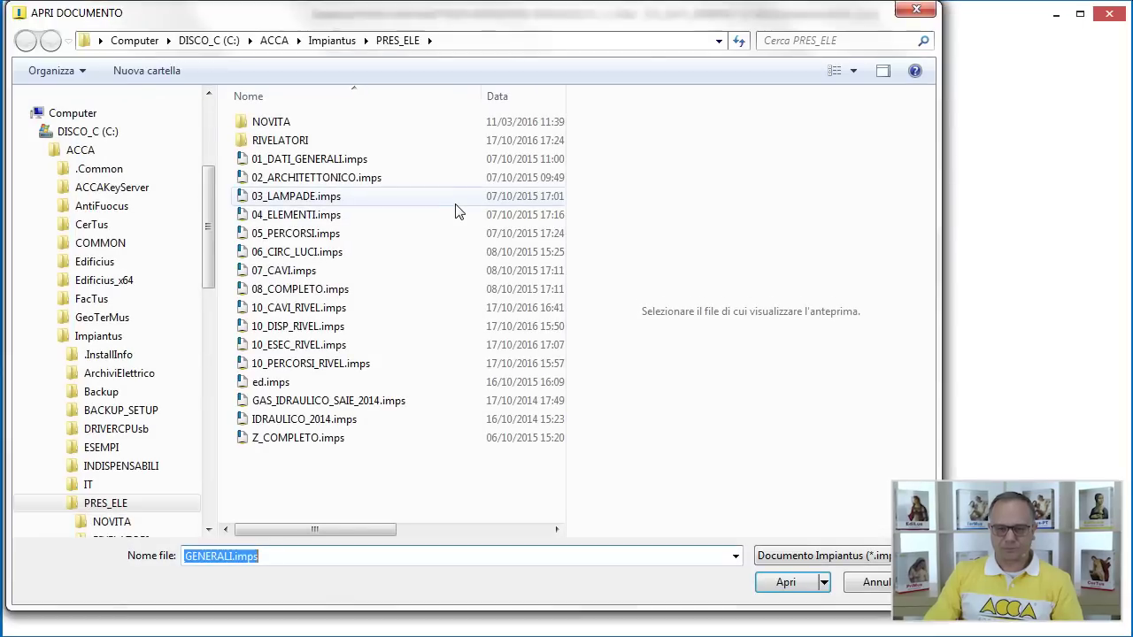
{"action": "left_click", "coordinate": [409, 184]}
{"action": "left_click", "coordinate": [785, 582]}
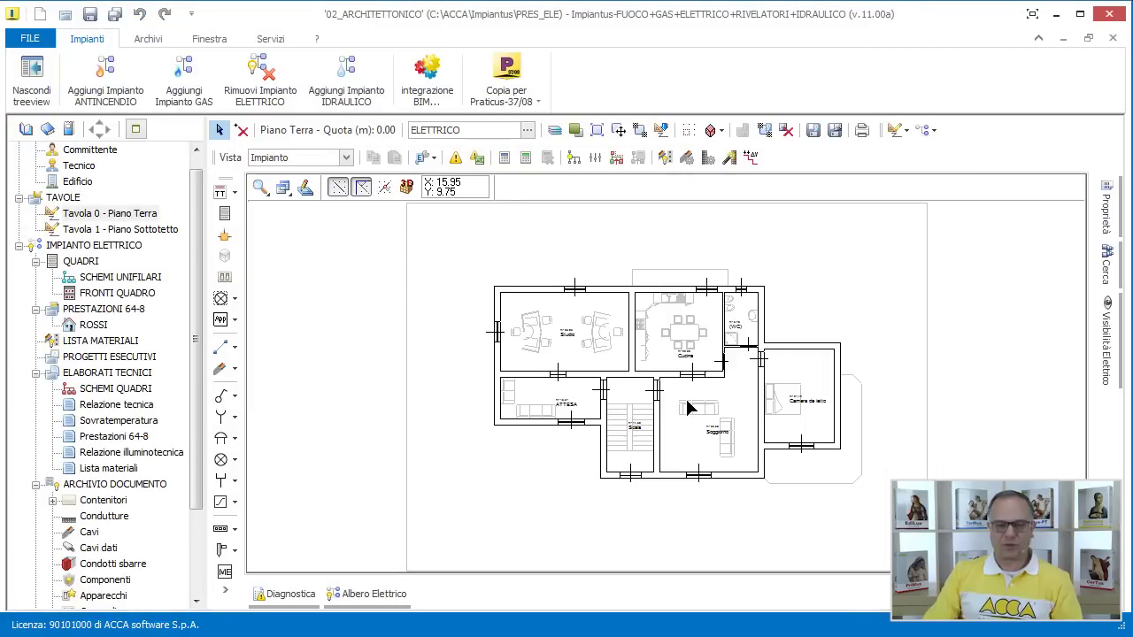
Select the Cucina room and examine its properties and the completed Piano Terra plan
{"action": "scroll", "coordinate": [706, 377], "scroll_direction": "up", "scroll_amount": 4}
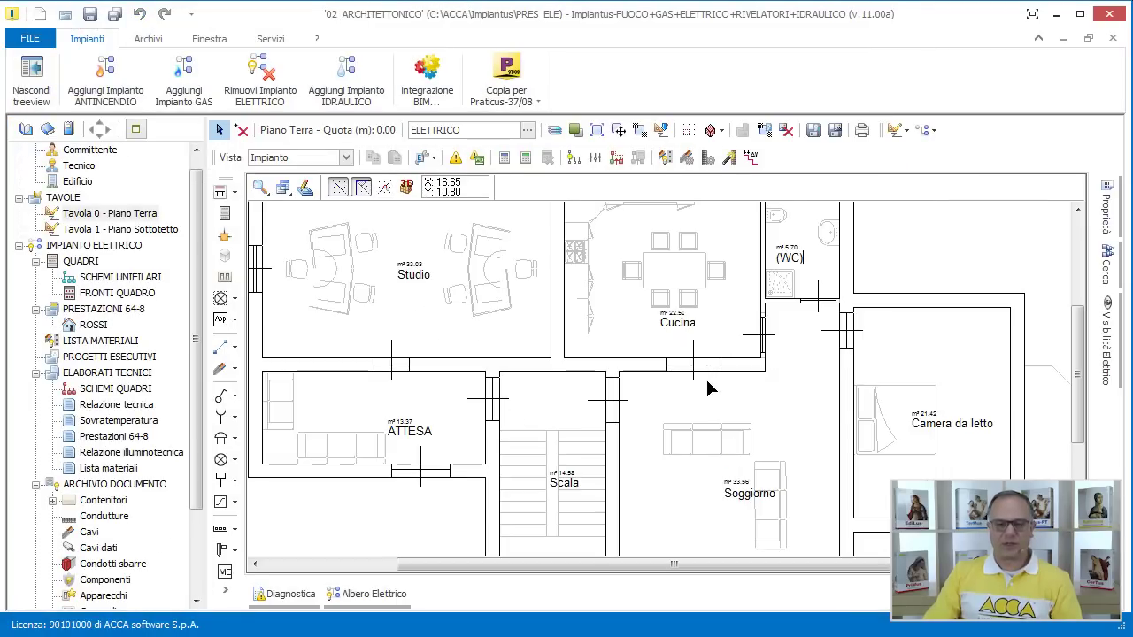
{"action": "left_click", "coordinate": [676, 370]}
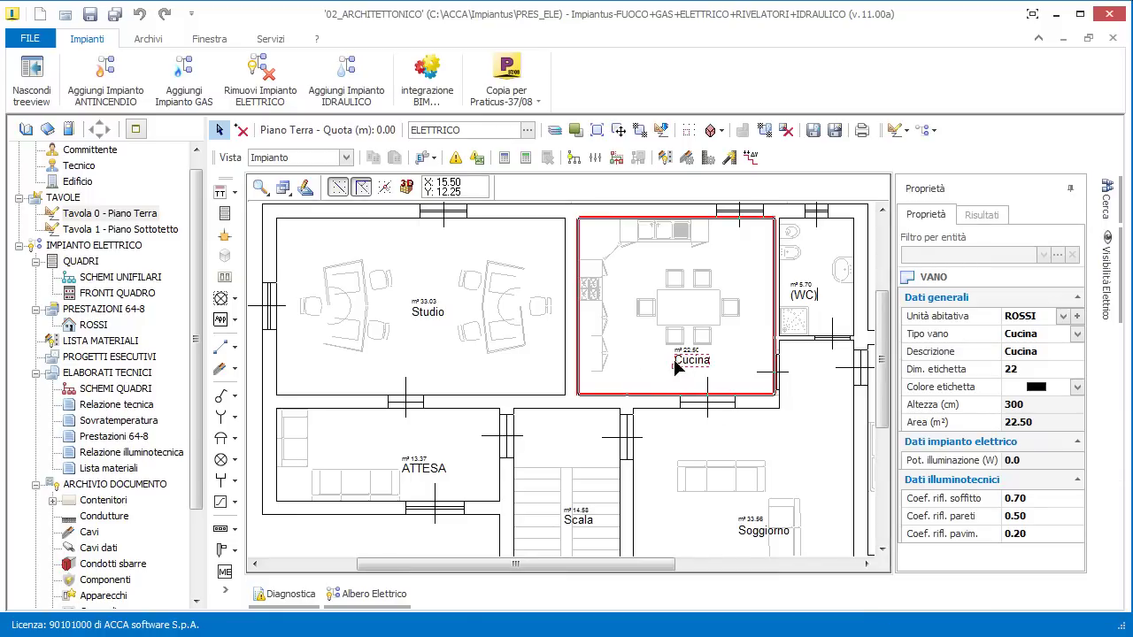
{"action": "middle_click_drag", "start_coordinate": [673, 356], "coordinate": [643, 345]}
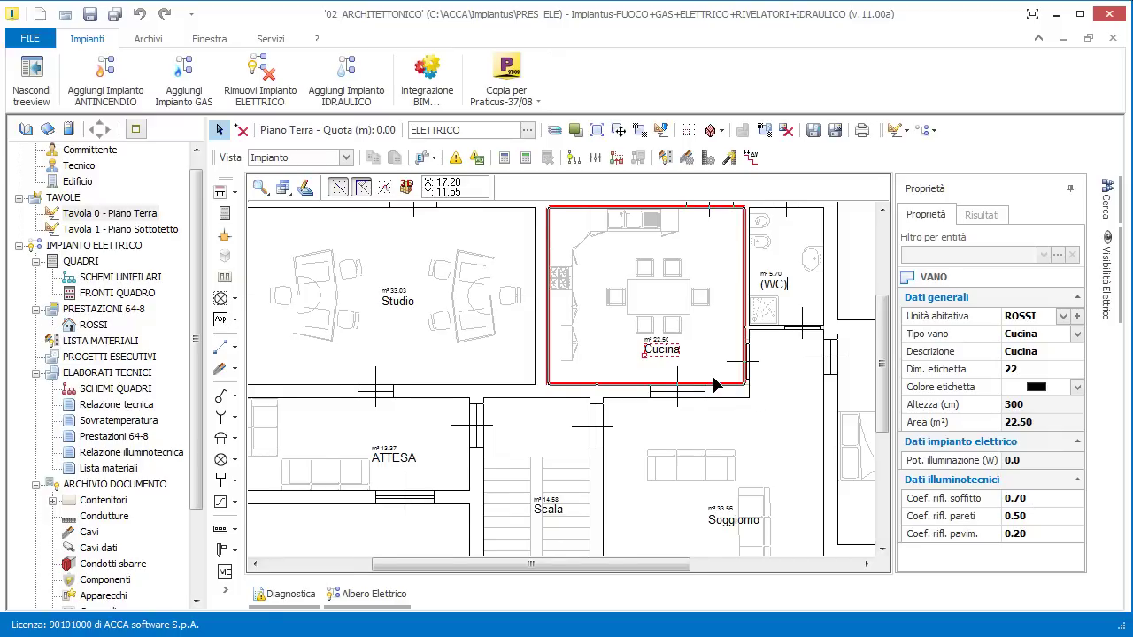
{"action": "middle_click_drag", "start_coordinate": [715, 380], "coordinate": [742, 401]}
{"action": "scroll", "coordinate": [719, 425], "scroll_direction": "down", "scroll_amount": 2}
{"action": "middle_click_drag", "start_coordinate": [718, 450], "coordinate": [664, 373]}
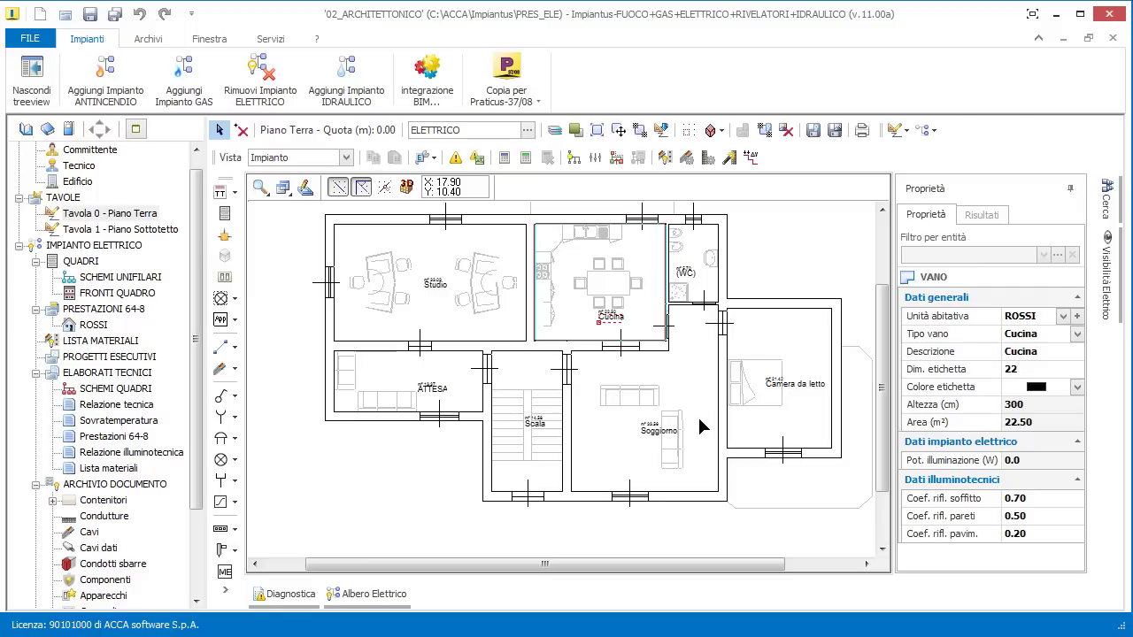
Place an Alimentazione TT supply on the inner wall of the Scala room, near its lower-left corner
{"action": "left_click", "coordinate": [236, 195]}
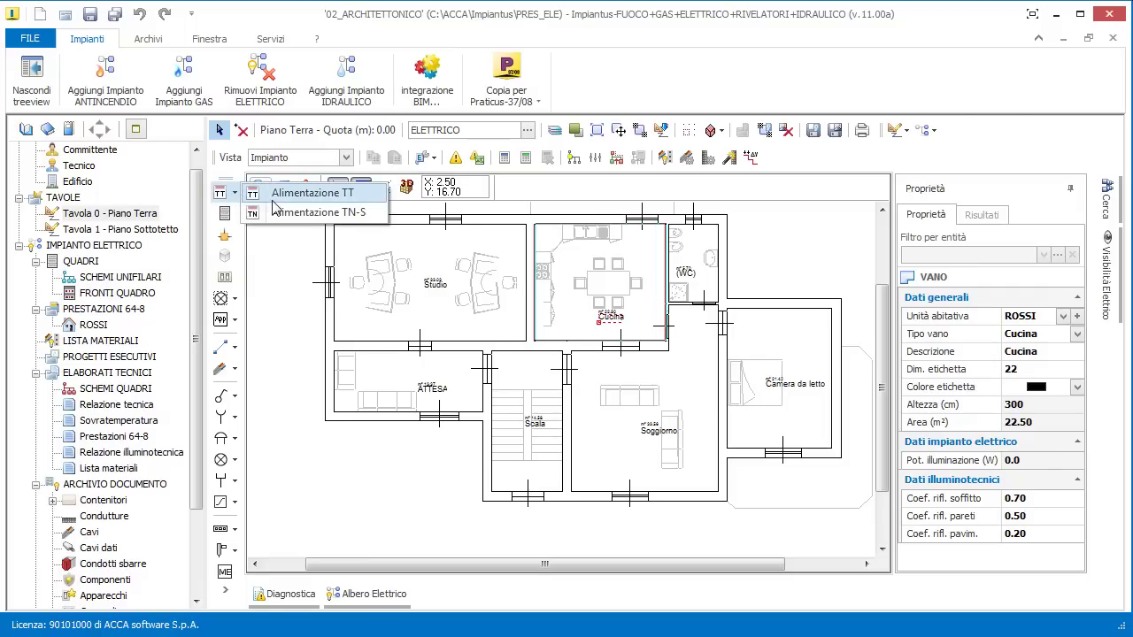
{"action": "left_click", "coordinate": [323, 193]}
{"action": "scroll", "coordinate": [491, 482], "scroll_direction": "up", "scroll_amount": 5}
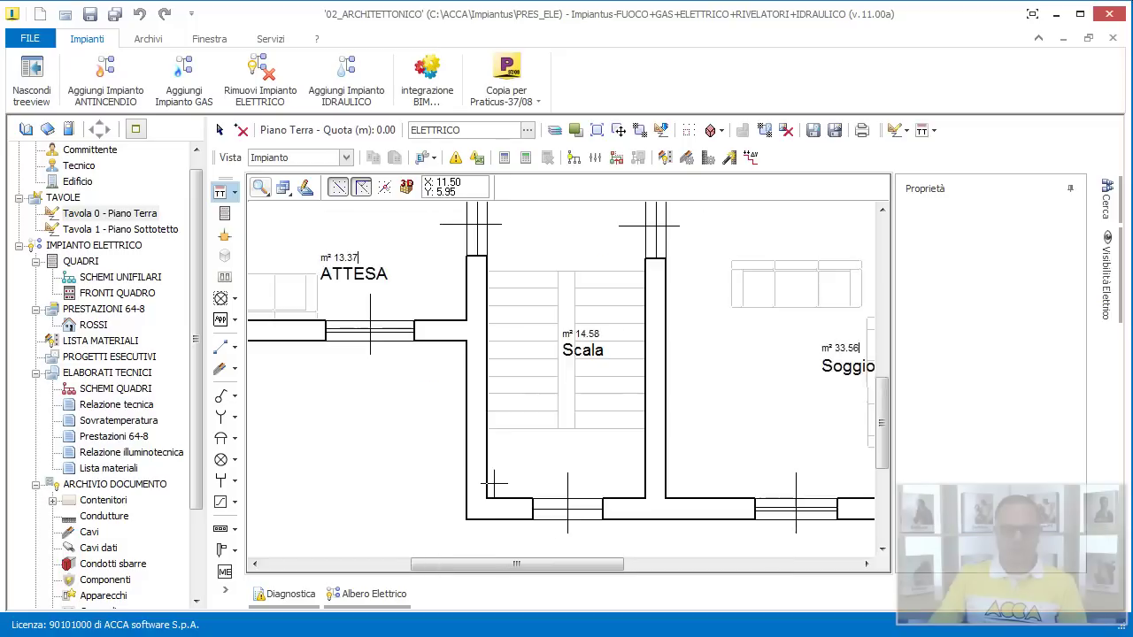
{"action": "left_click", "coordinate": [493, 458]}
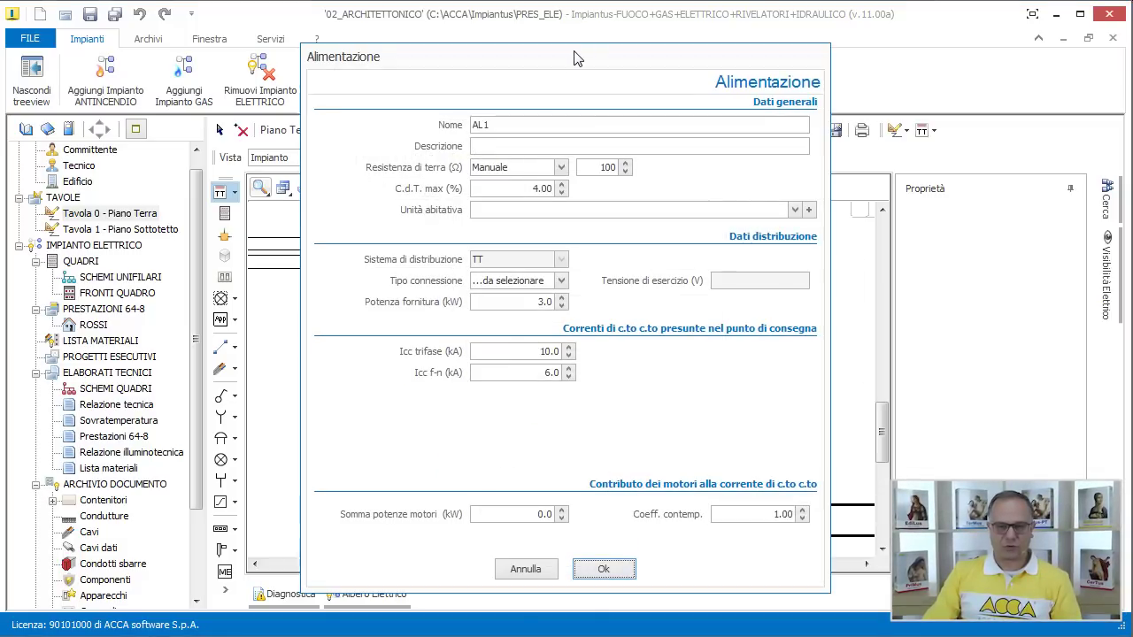
Name the power supply Contatore and keep its earth resistance mode on Manuale
{"action": "left_click_drag", "start_coordinate": [577, 57], "coordinate": [576, 46]}
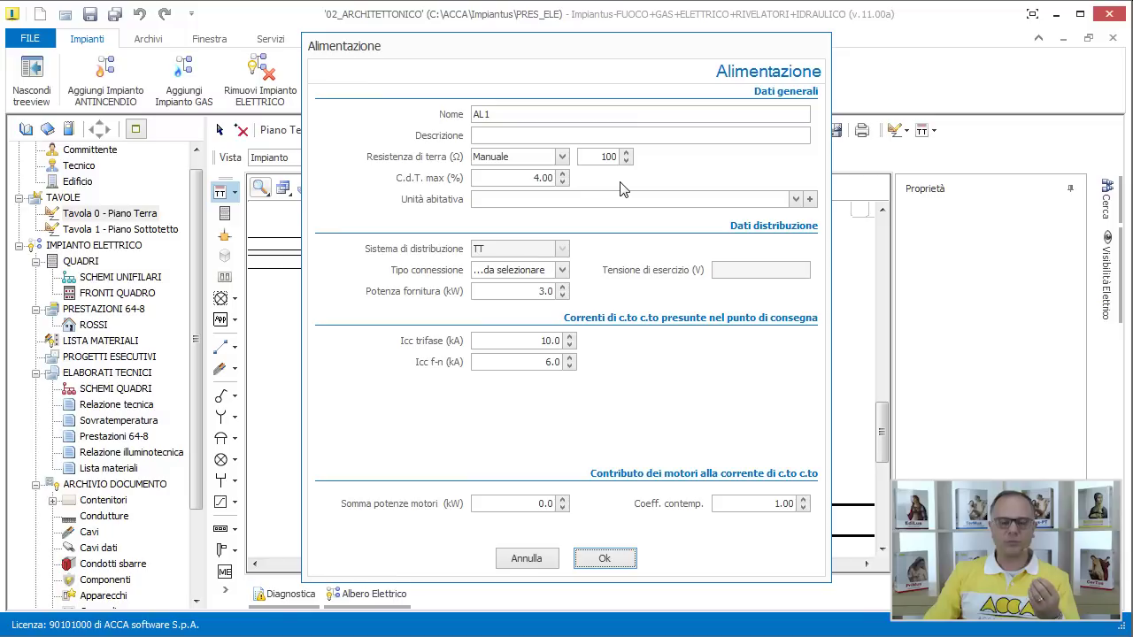
{"action": "double_click", "coordinate": [597, 115]}
{"action": "type", "text": "Contatore"}
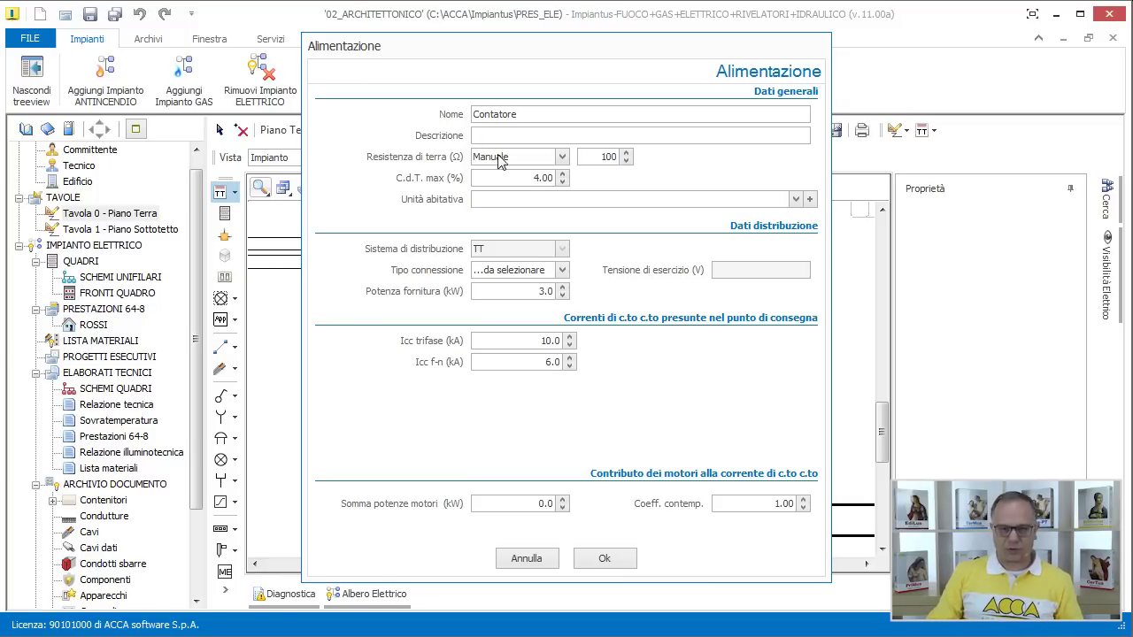
{"action": "left_click", "coordinate": [561, 156]}
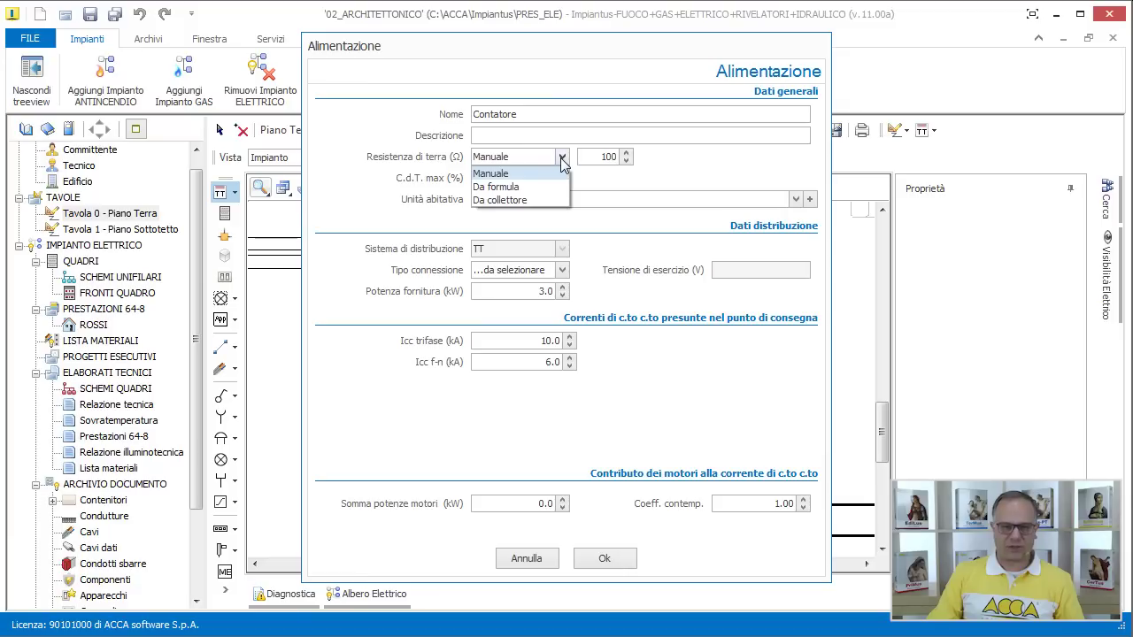
{"action": "left_click", "coordinate": [513, 172]}
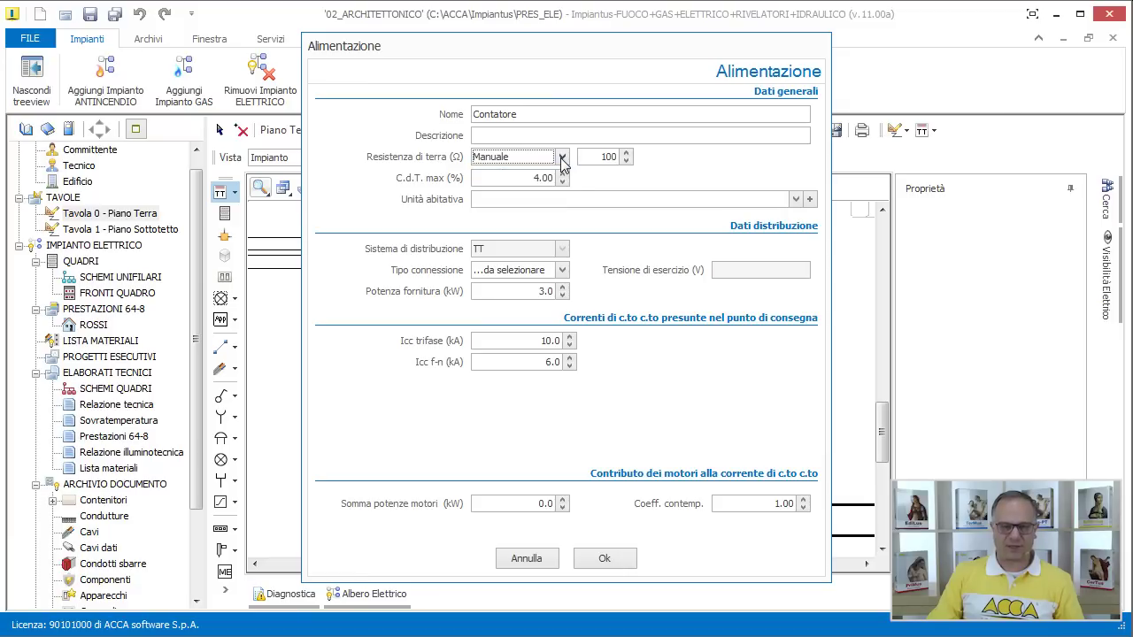
Assign the supply to the existing housing unit, set its connection type to Monofase and confirm its data
{"action": "left_click", "coordinate": [796, 200]}
{"action": "left_click", "coordinate": [726, 233]}
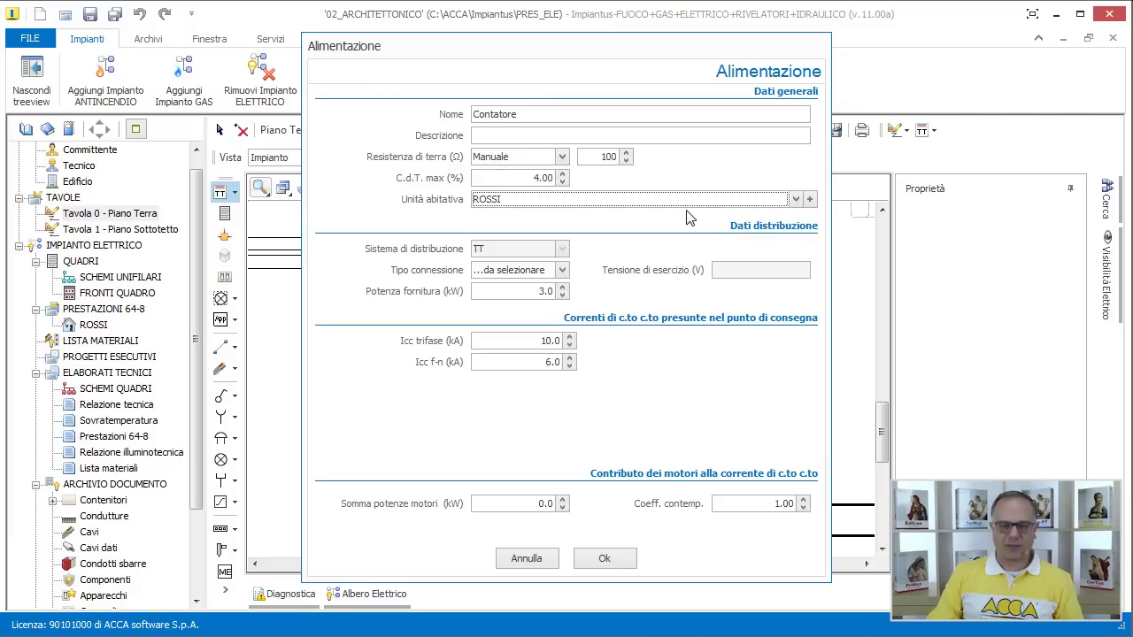
{"action": "left_click", "coordinate": [561, 270]}
{"action": "left_click", "coordinate": [498, 304]}
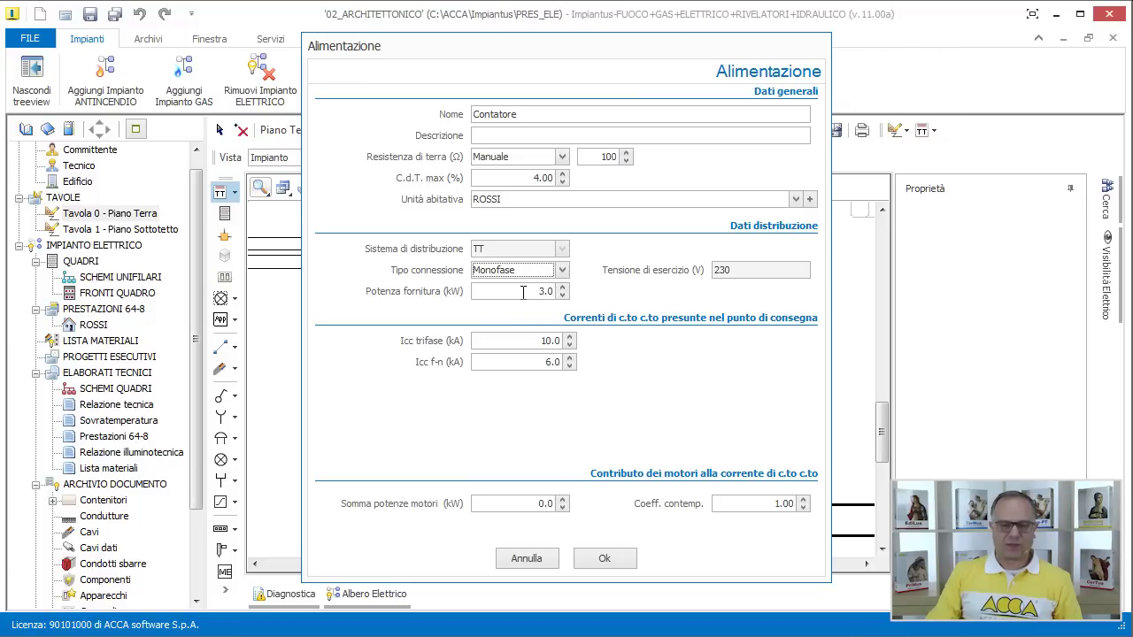
{"action": "left_click", "coordinate": [624, 558]}
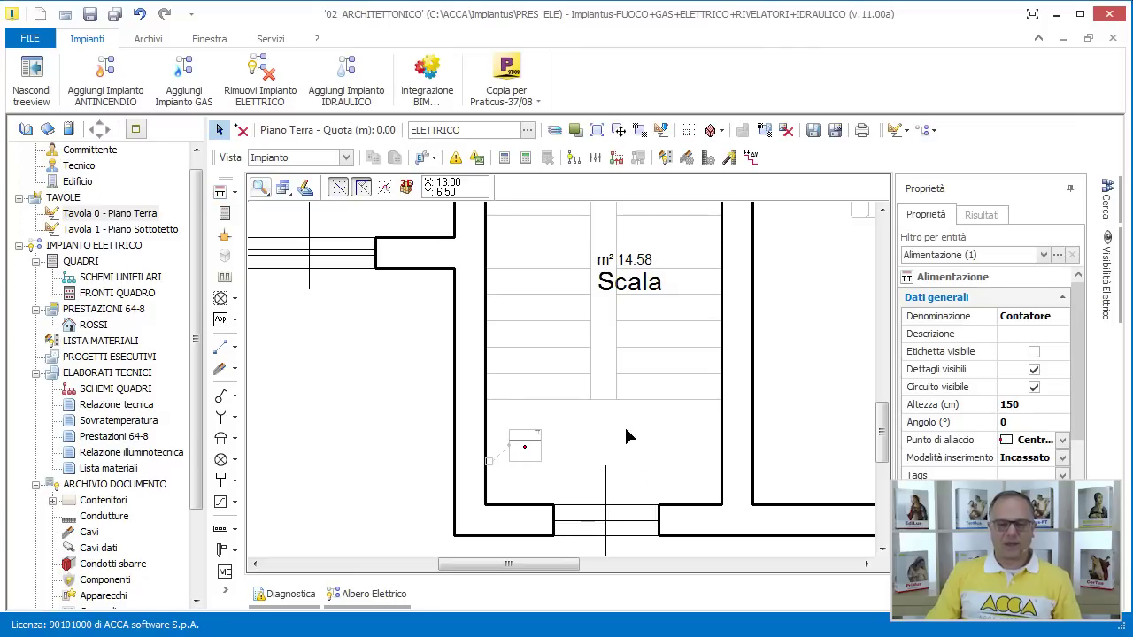
Inspect the Contatore supply's recessed wall box in plan and in 3D, returning to the plan view
{"action": "scroll", "coordinate": [501, 471], "scroll_direction": "up", "scroll_amount": 3}
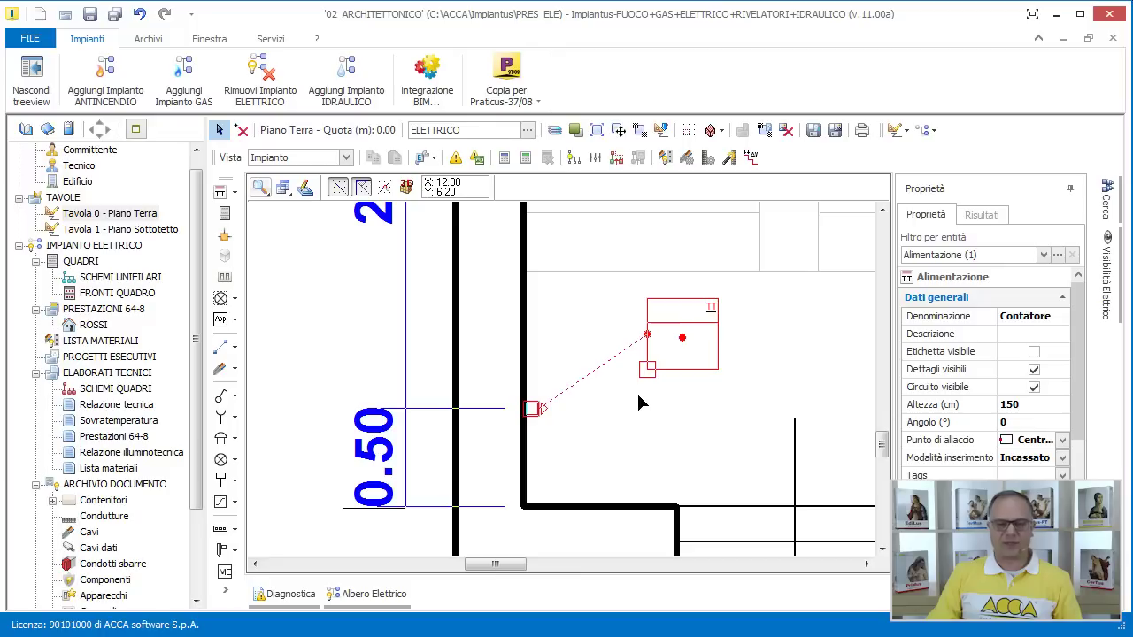
{"action": "scroll", "coordinate": [637, 392], "scroll_direction": "down", "scroll_amount": 2}
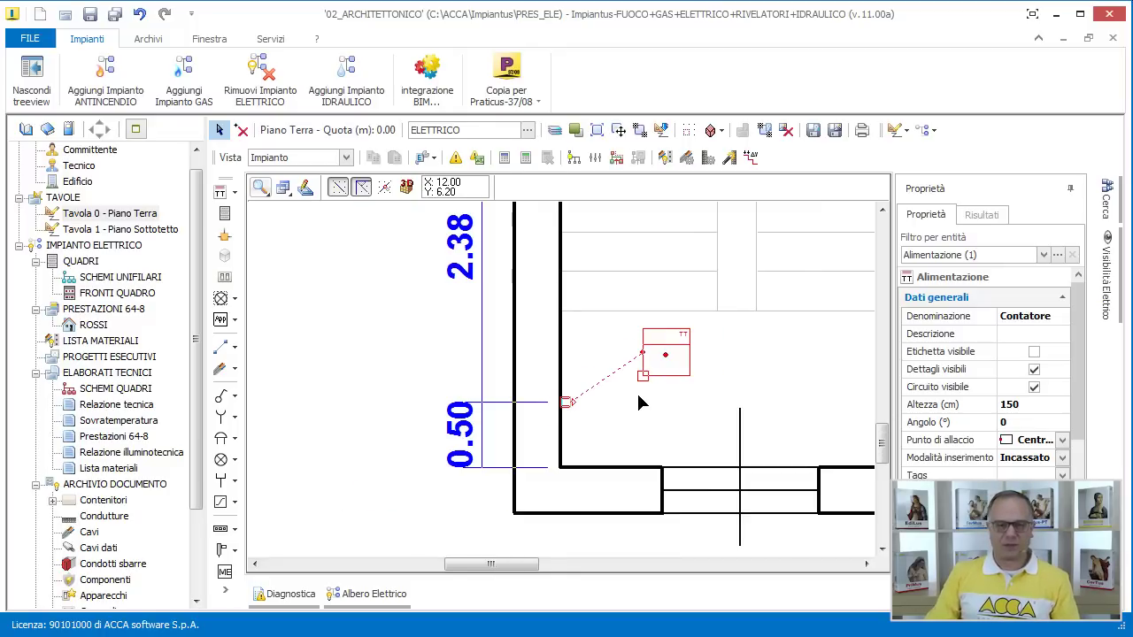
{"action": "left_click", "coordinate": [636, 393]}
{"action": "scroll", "coordinate": [569, 399], "scroll_direction": "up", "scroll_amount": 3}
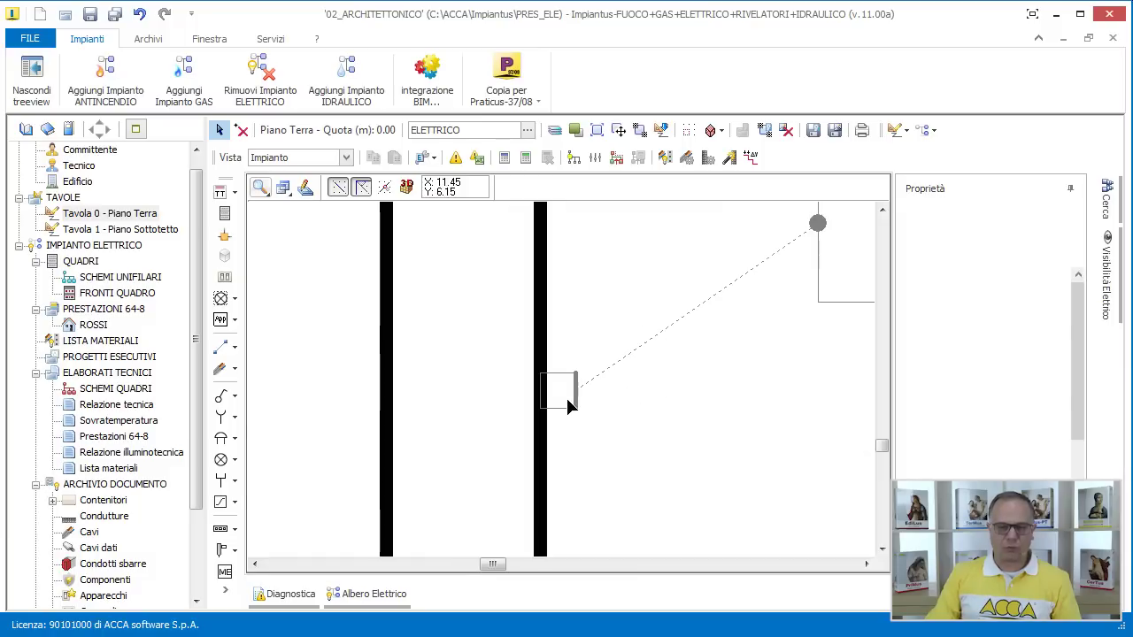
{"action": "left_click", "coordinate": [566, 396]}
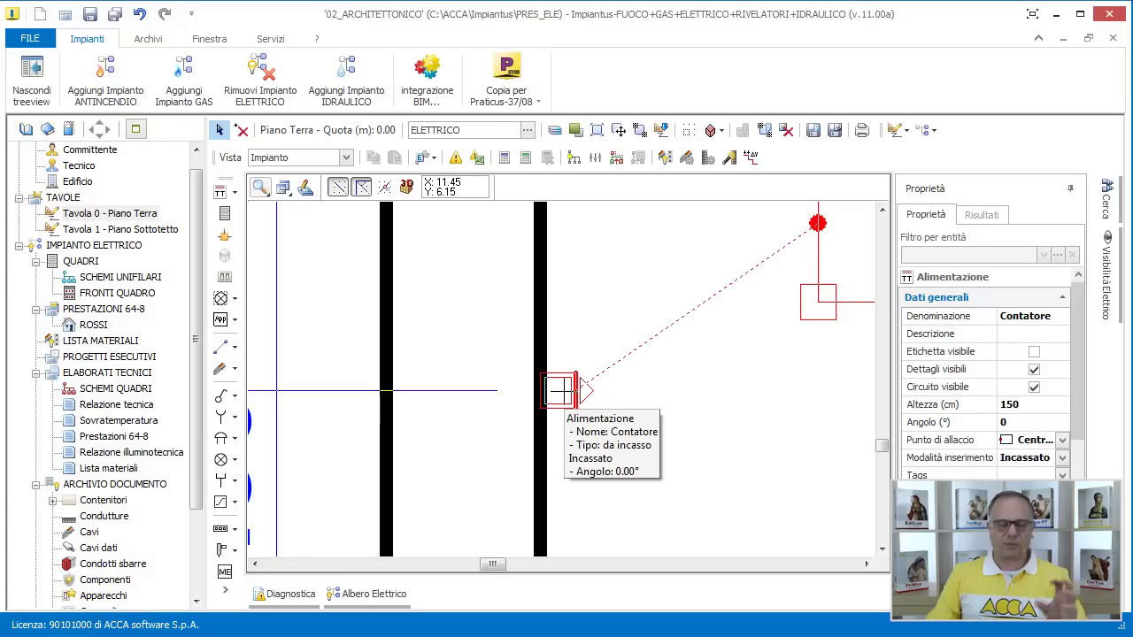
{"action": "key", "text": "F3"}
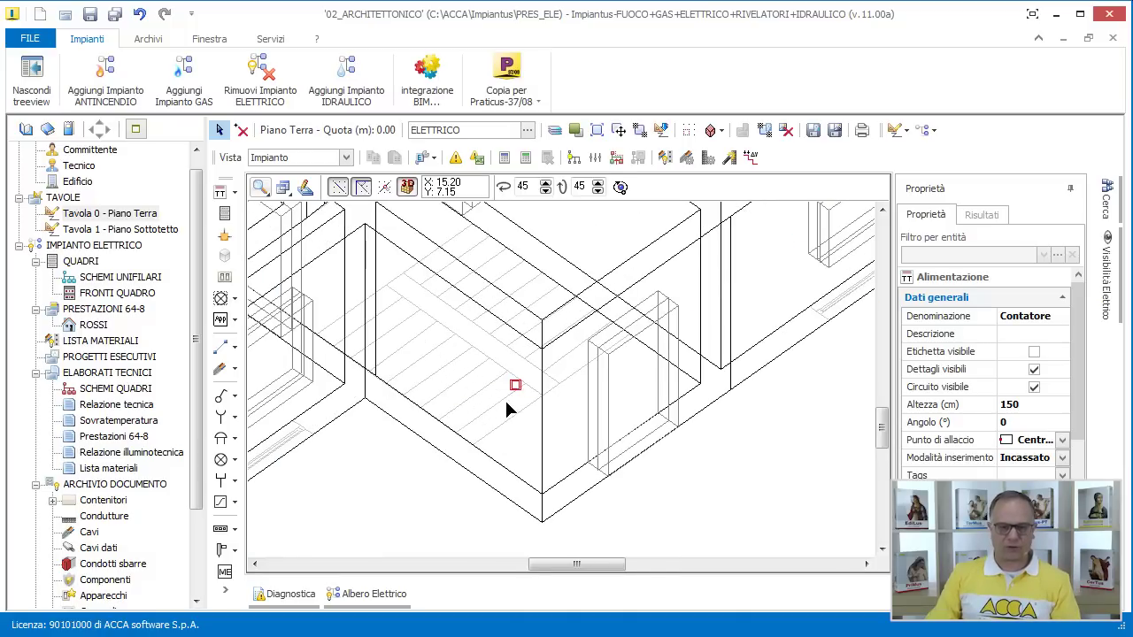
{"action": "mouse_move", "coordinate": [515, 385]}
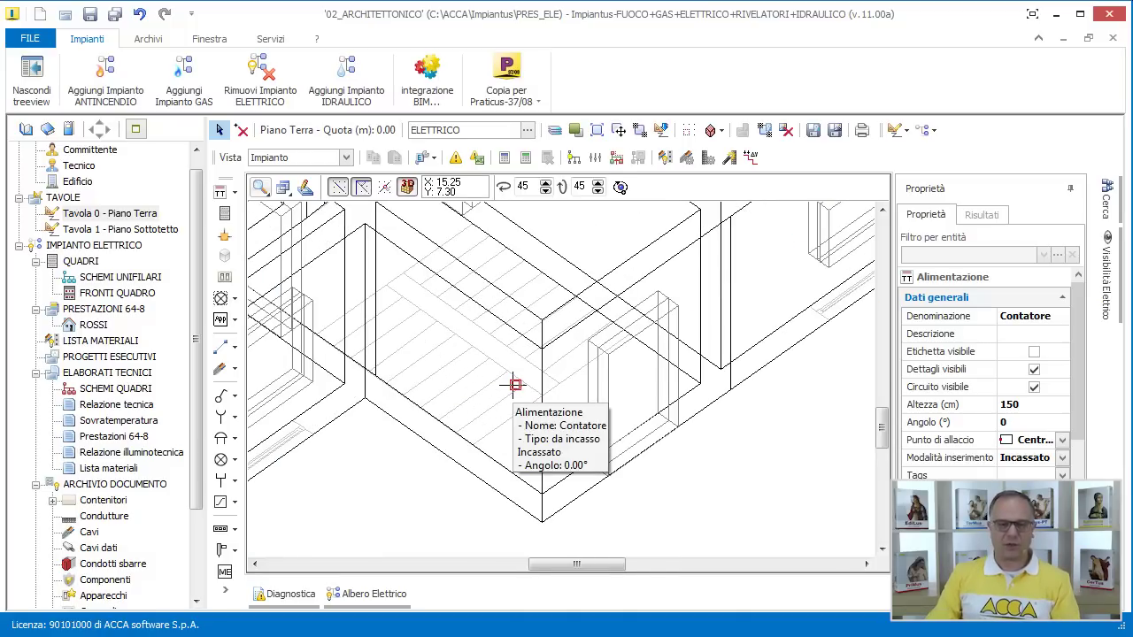
{"action": "key", "text": "F3"}
Examine the Contatore supply's TT symbol in the Scala room, including its connection point and its link to the wall box
{"action": "scroll", "coordinate": [531, 401], "scroll_direction": "up", "scroll_amount": 2}
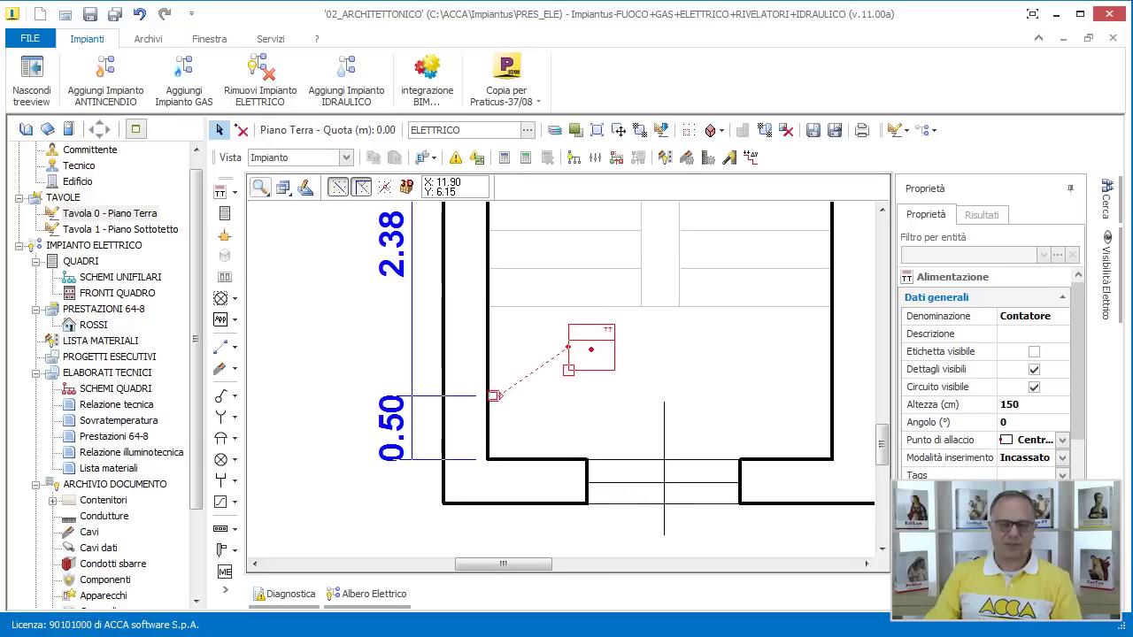
{"action": "scroll", "coordinate": [549, 390], "scroll_direction": "up", "scroll_amount": 1}
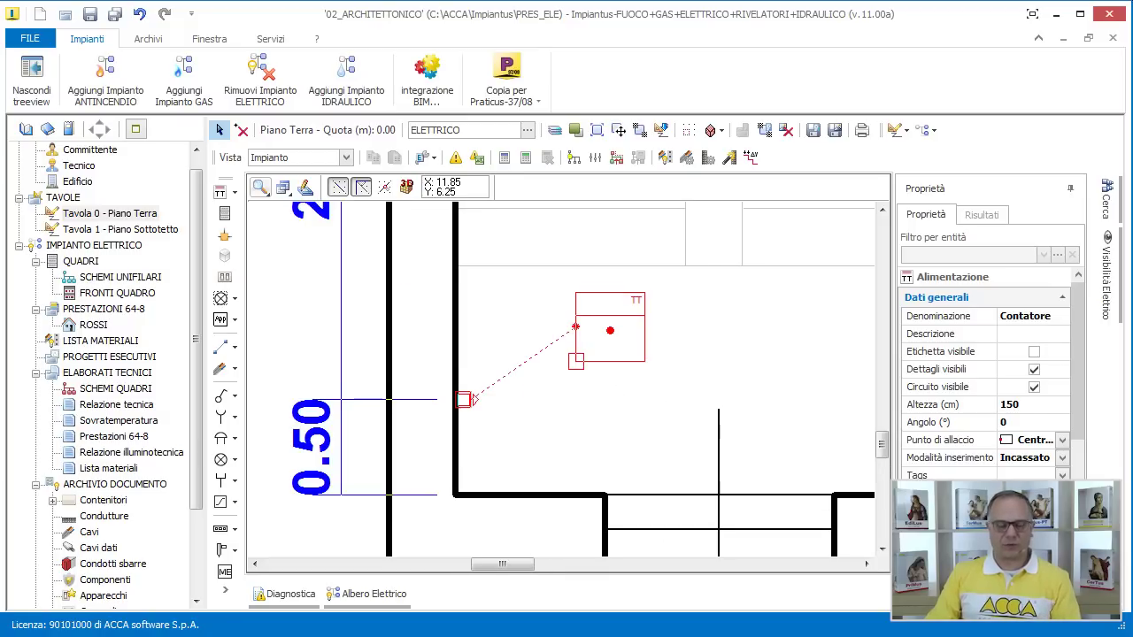
{"action": "middle_click_drag", "start_coordinate": [569, 387], "coordinate": [566, 403]}
{"action": "left_click", "coordinate": [543, 431]}
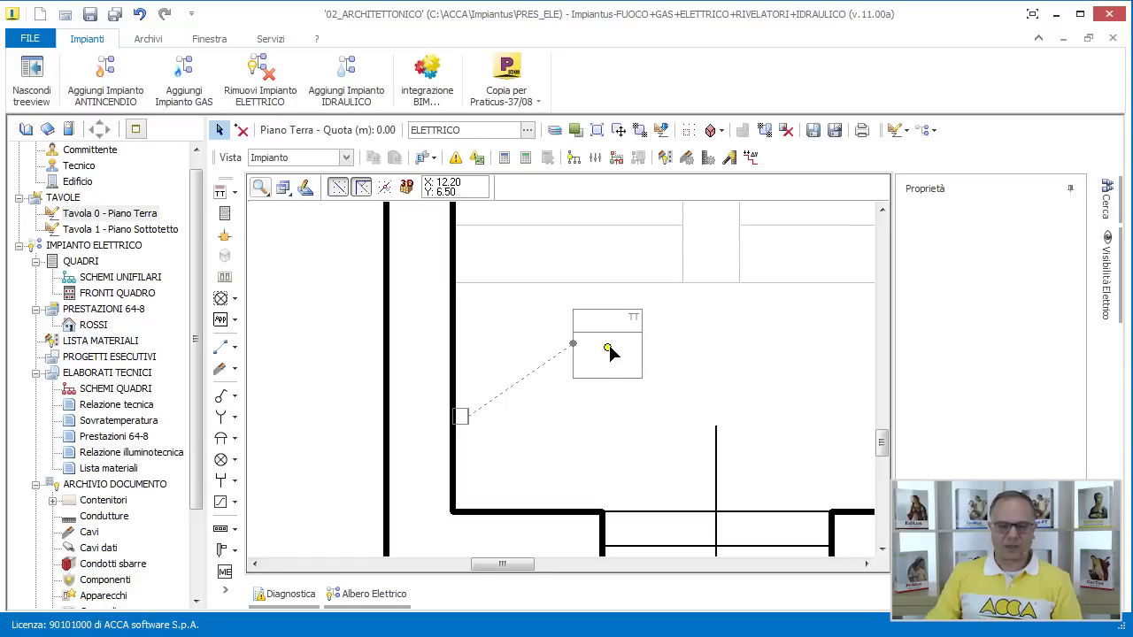
{"action": "scroll", "coordinate": [609, 352], "scroll_direction": "up", "scroll_amount": 1}
{"action": "mouse_move", "coordinate": [604, 352]}
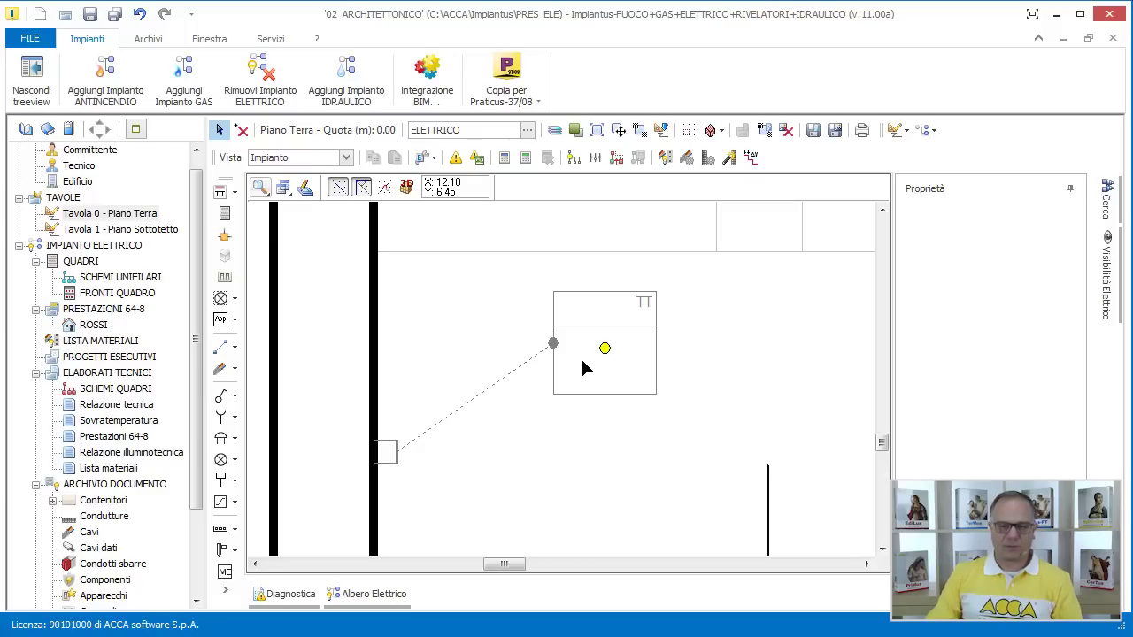
{"action": "left_click", "coordinate": [583, 367]}
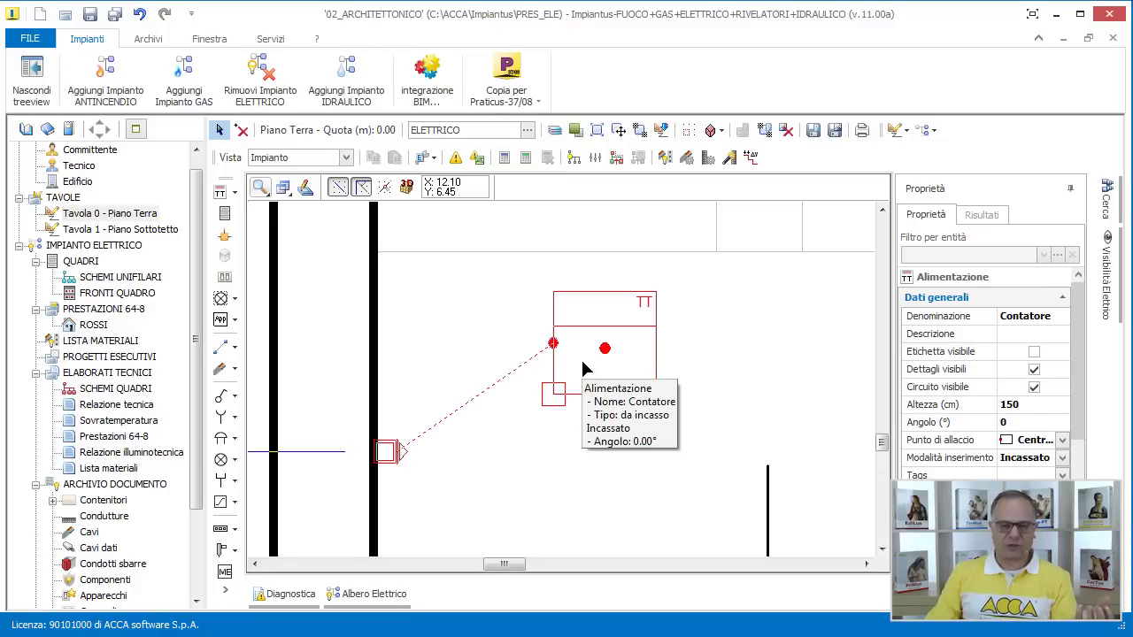
{"action": "left_click", "coordinate": [645, 430]}
{"action": "scroll", "coordinate": [611, 351], "scroll_direction": "up", "scroll_amount": 3}
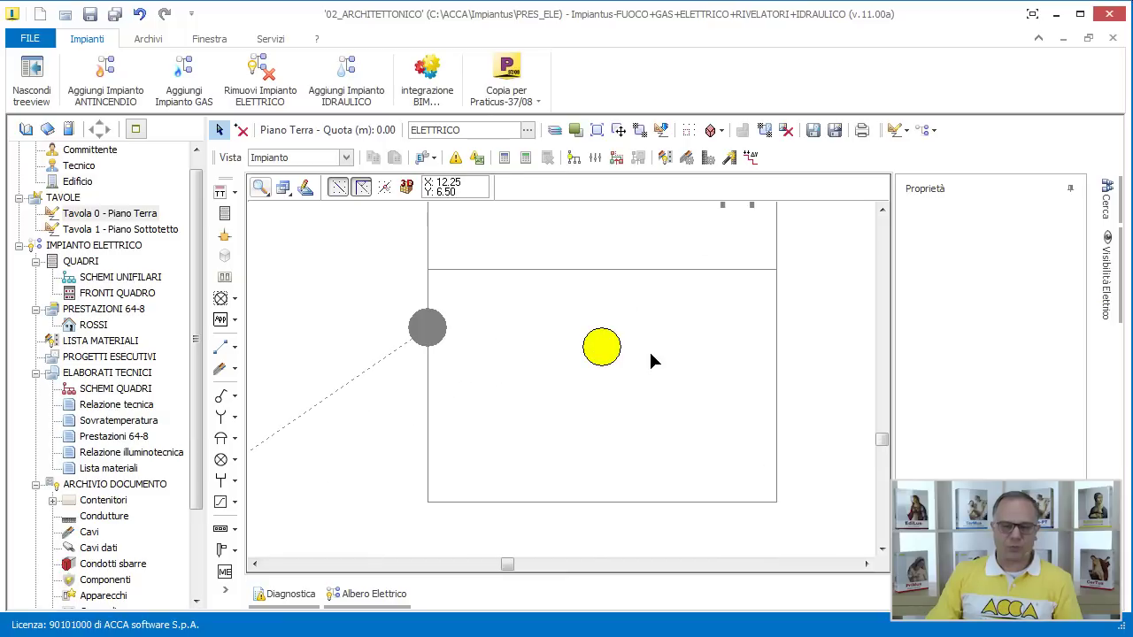
Examine the properties of the connection point inside the TT symbol and compare them with those of the Contatore supply
{"action": "left_click", "coordinate": [602, 356]}
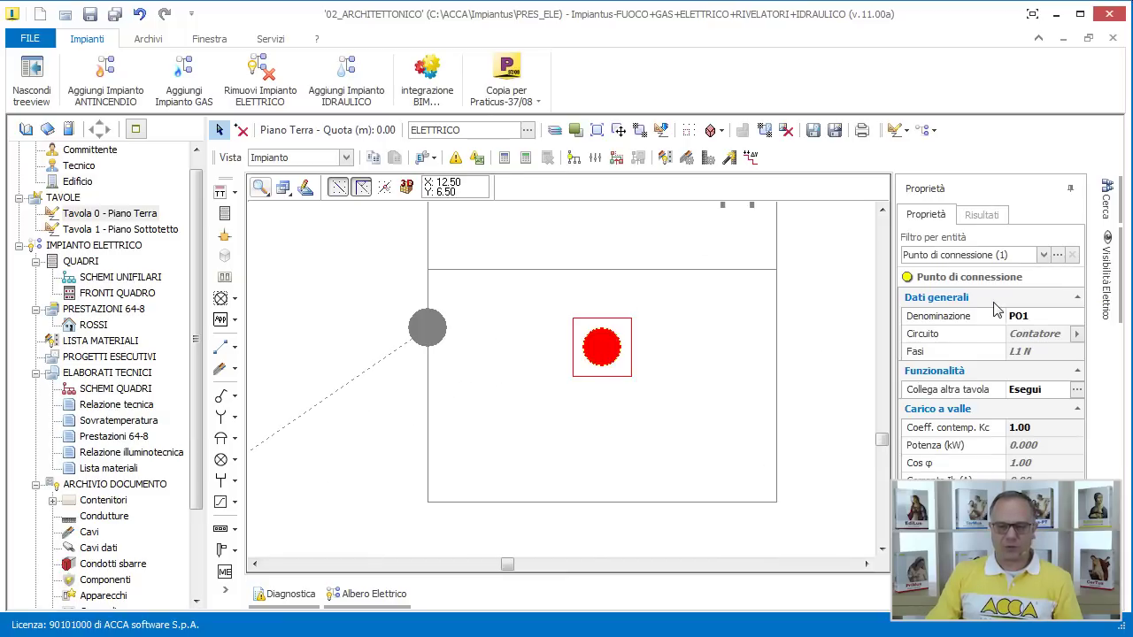
{"action": "scroll", "coordinate": [617, 407], "scroll_direction": "down", "scroll_amount": 2}
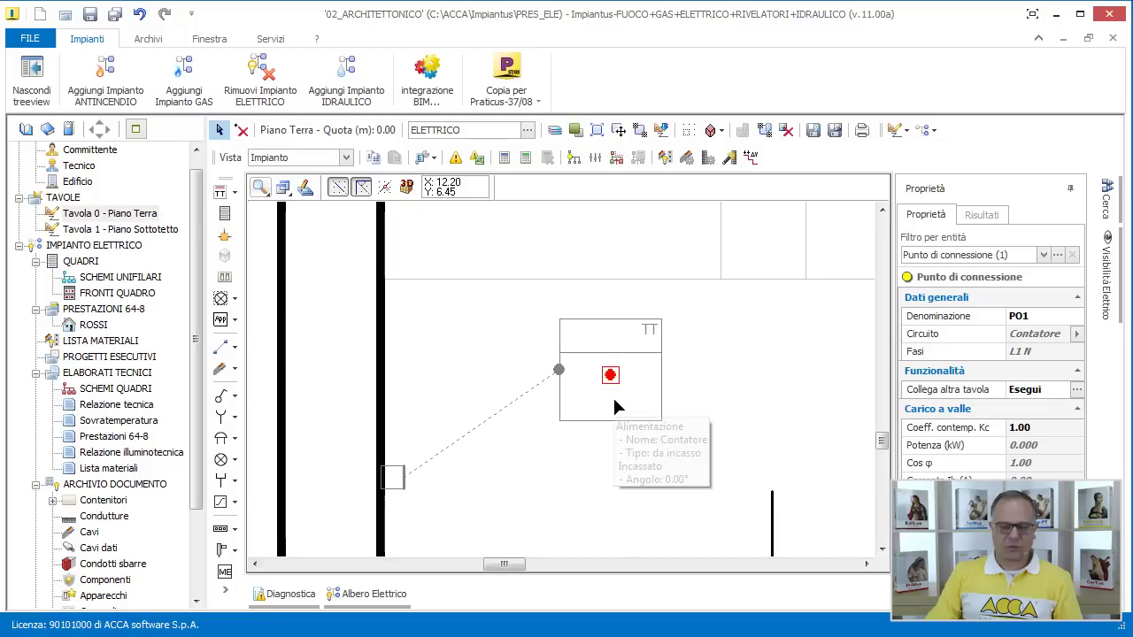
{"action": "left_click", "coordinate": [636, 407]}
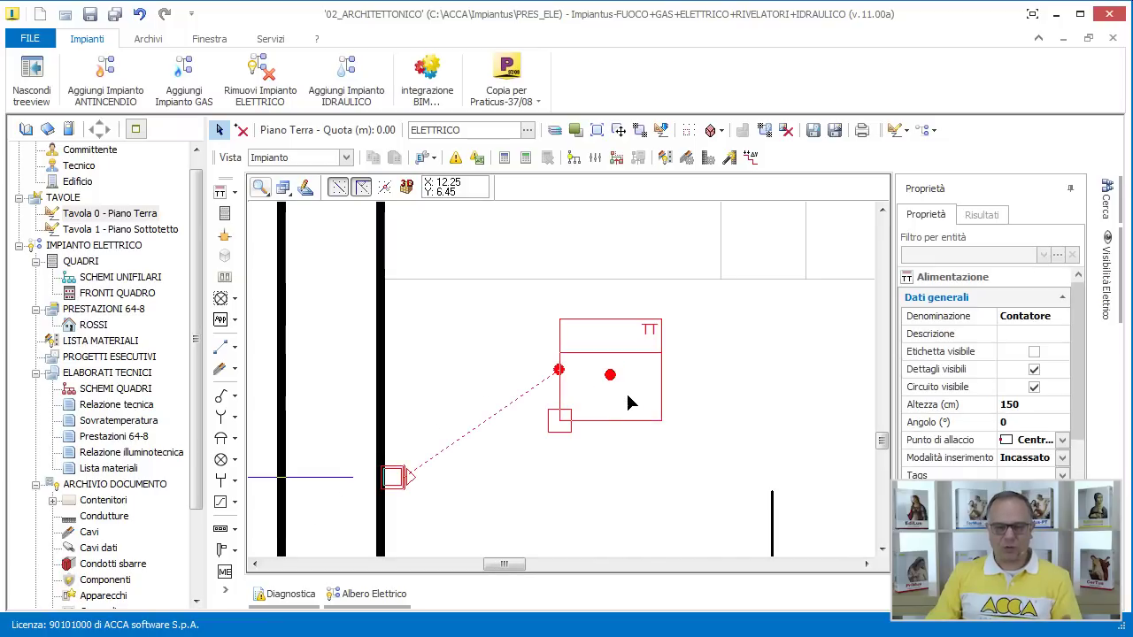
{"action": "key", "text": "Escape"}
{"action": "left_click", "coordinate": [610, 375]}
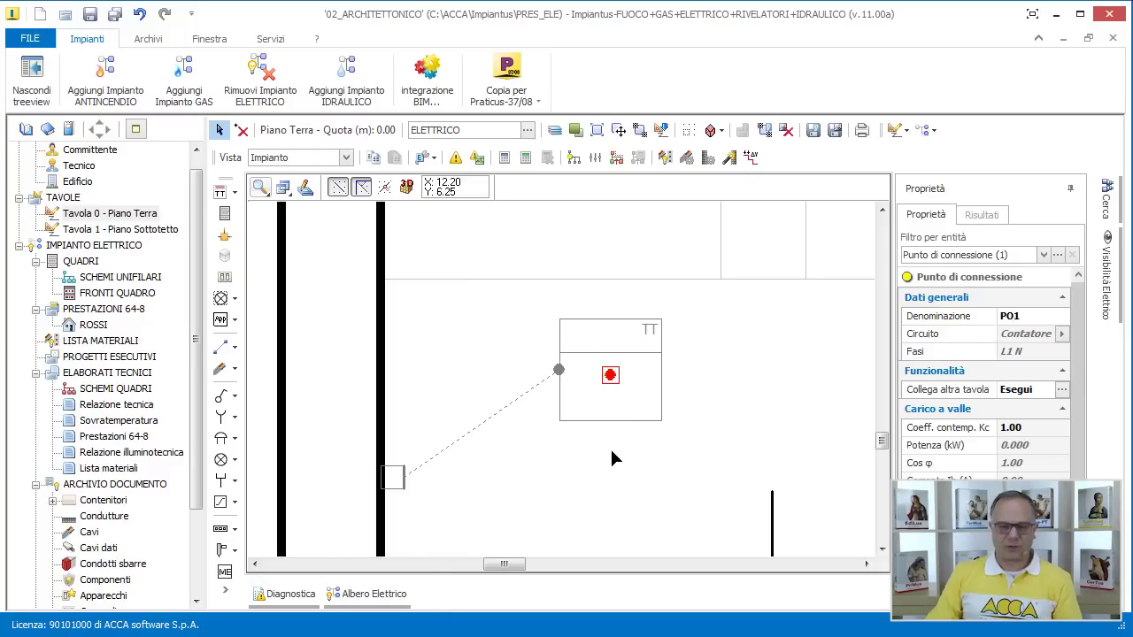
{"action": "key", "text": "Escape"}
{"action": "scroll", "coordinate": [616, 423], "scroll_direction": "down", "scroll_amount": 2}
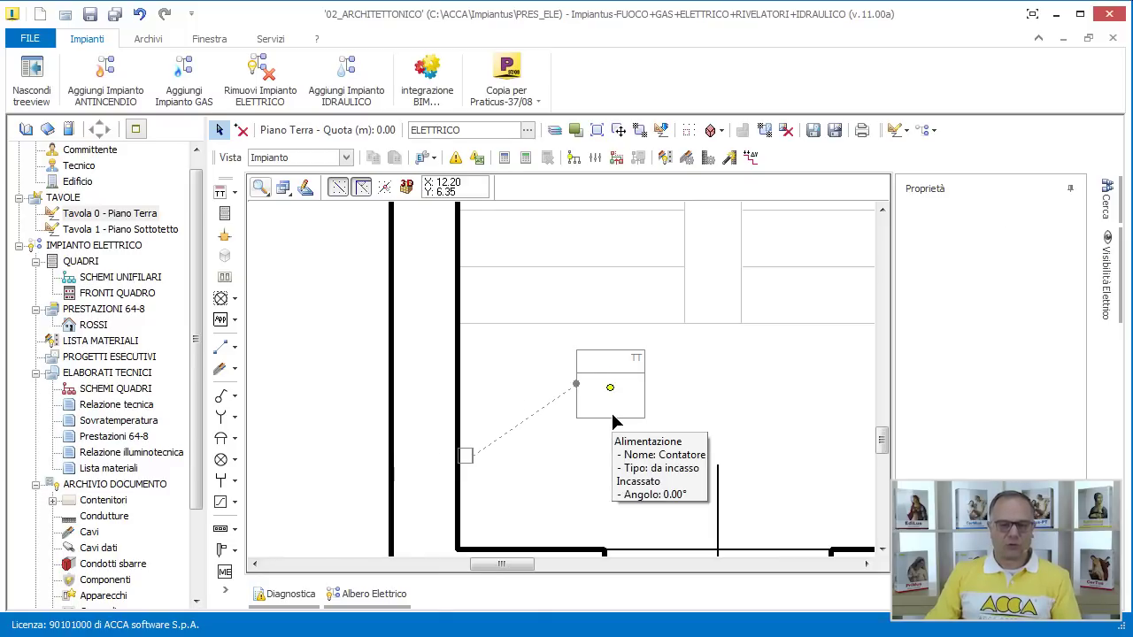
Review the Contatore supply's electrical data and view the electrical symbols library, closing it without choosing a symbol
{"action": "left_click", "coordinate": [605, 408]}
{"action": "left_click_drag", "start_coordinate": [602, 407], "coordinate": [263, 402]}
{"action": "scroll", "coordinate": [351, 381], "scroll_direction": "down", "scroll_amount": 2}
{"action": "left_click_drag", "start_coordinate": [361, 374], "coordinate": [537, 390]}
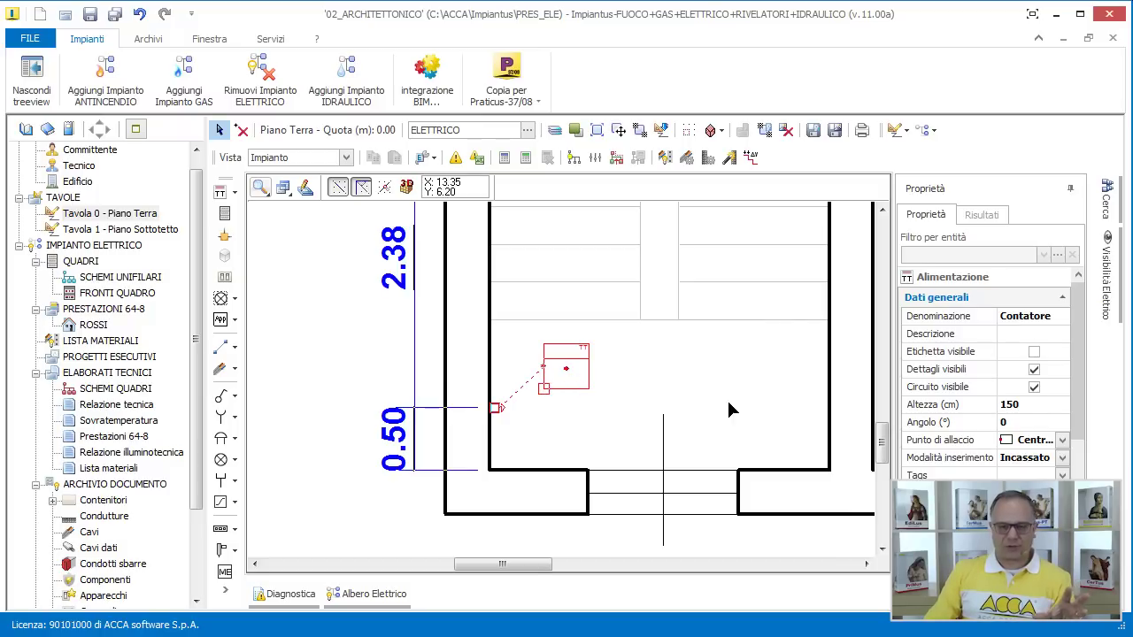
{"action": "left_click_drag", "start_coordinate": [1077, 332], "coordinate": [1081, 452]}
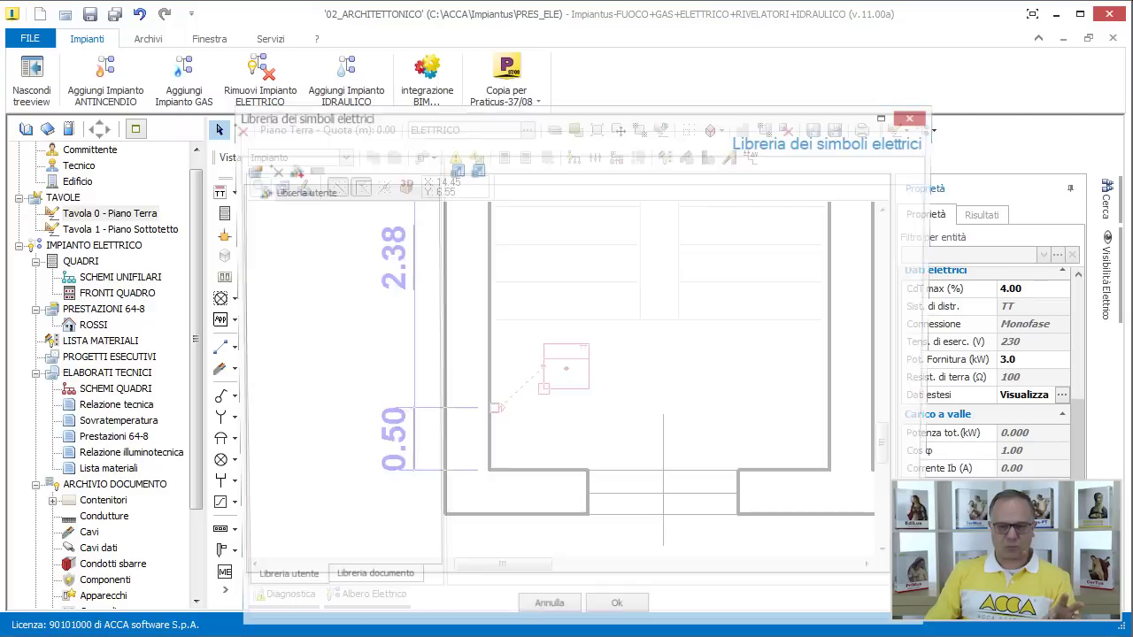
{"action": "left_click", "coordinate": [566, 614]}
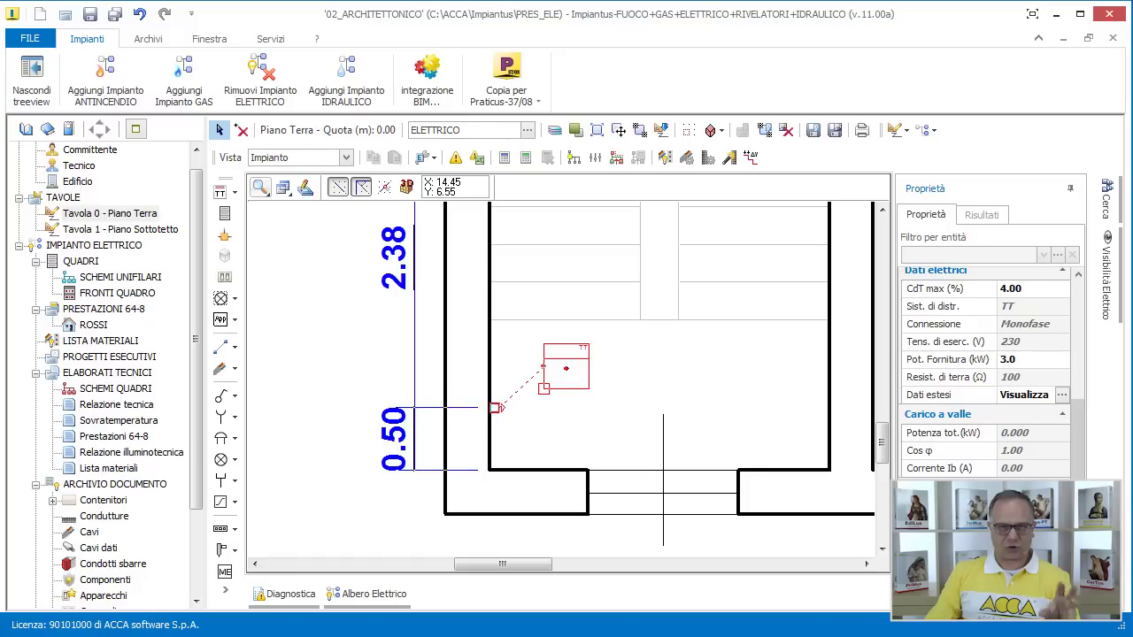
{"action": "left_click", "coordinate": [663, 479]}
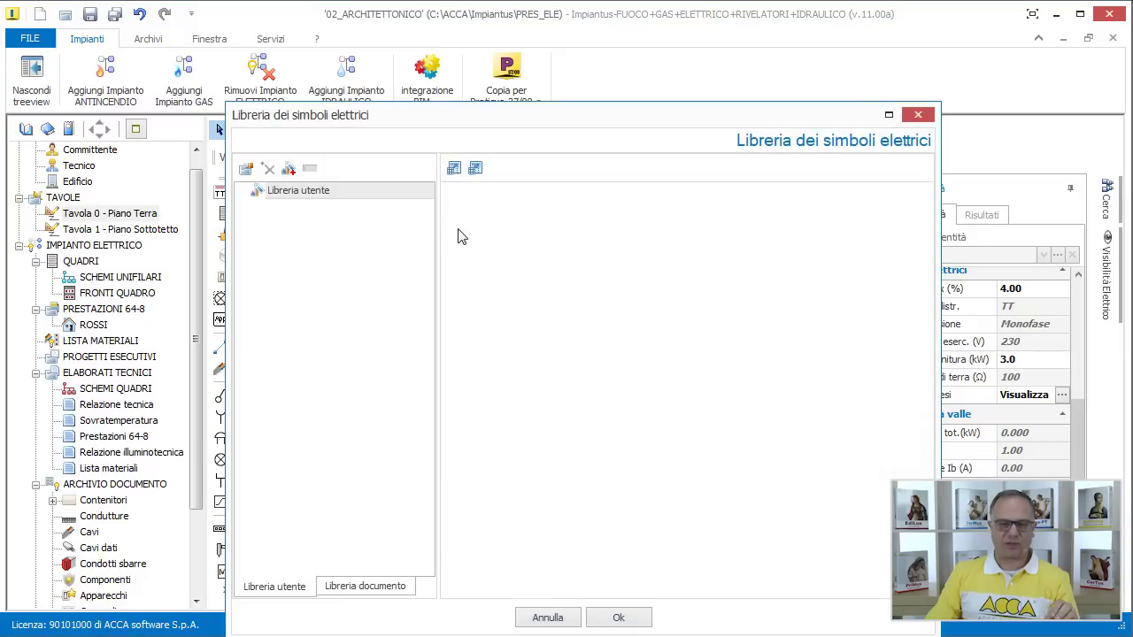
{"action": "left_click_drag", "start_coordinate": [463, 123], "coordinate": [463, 104]}
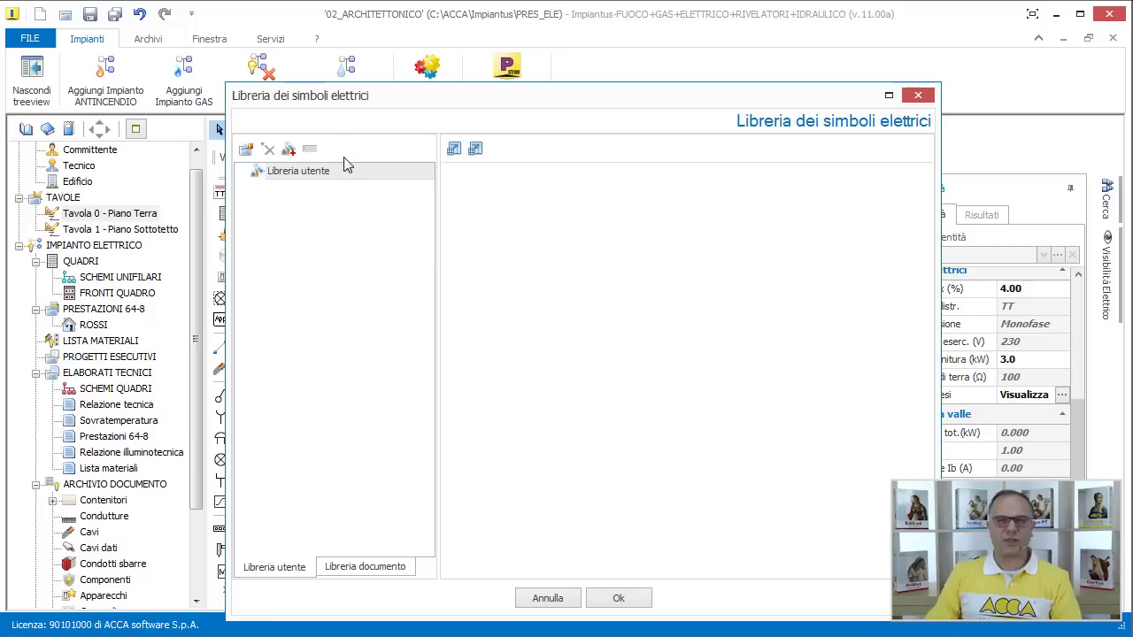
{"action": "left_click", "coordinate": [556, 602]}
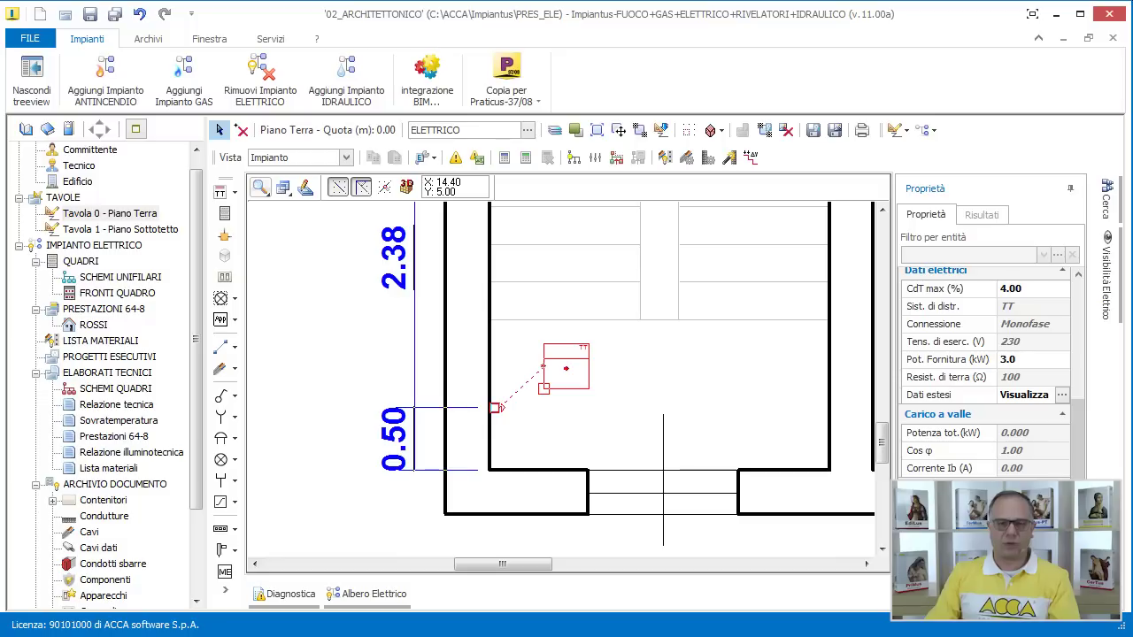
Place an electrical panel on the upper wall of the ATTESA room near the Scala door and move its symbol into the room
{"action": "scroll", "coordinate": [613, 377], "scroll_direction": "down", "scroll_amount": 1}
{"action": "scroll", "coordinate": [617, 387], "scroll_direction": "down", "scroll_amount": 2}
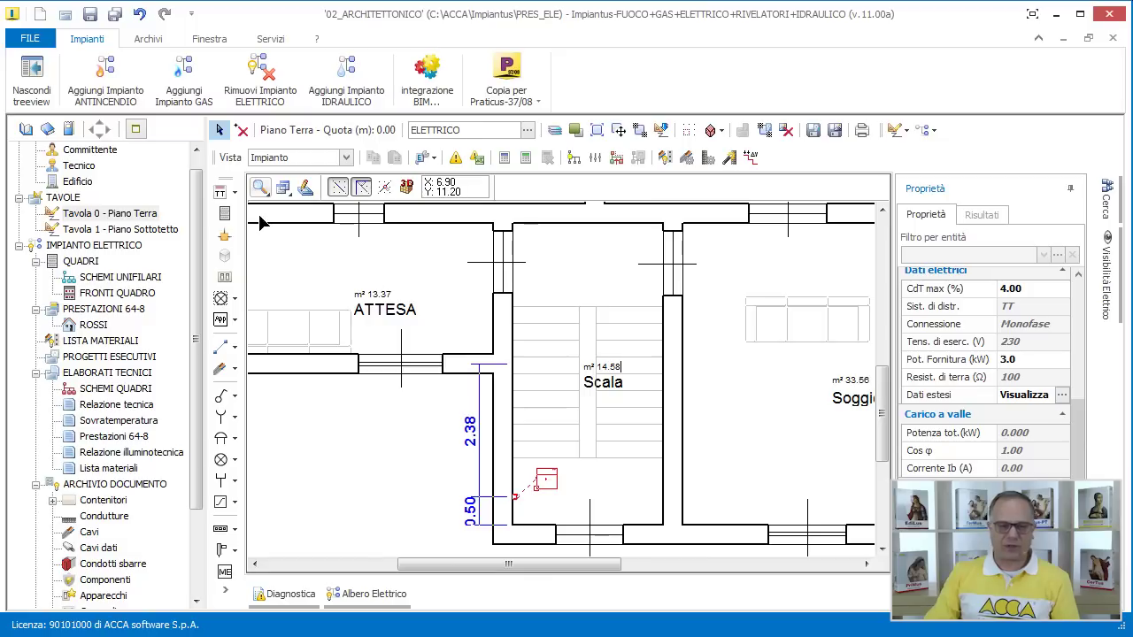
{"action": "left_click", "coordinate": [225, 214]}
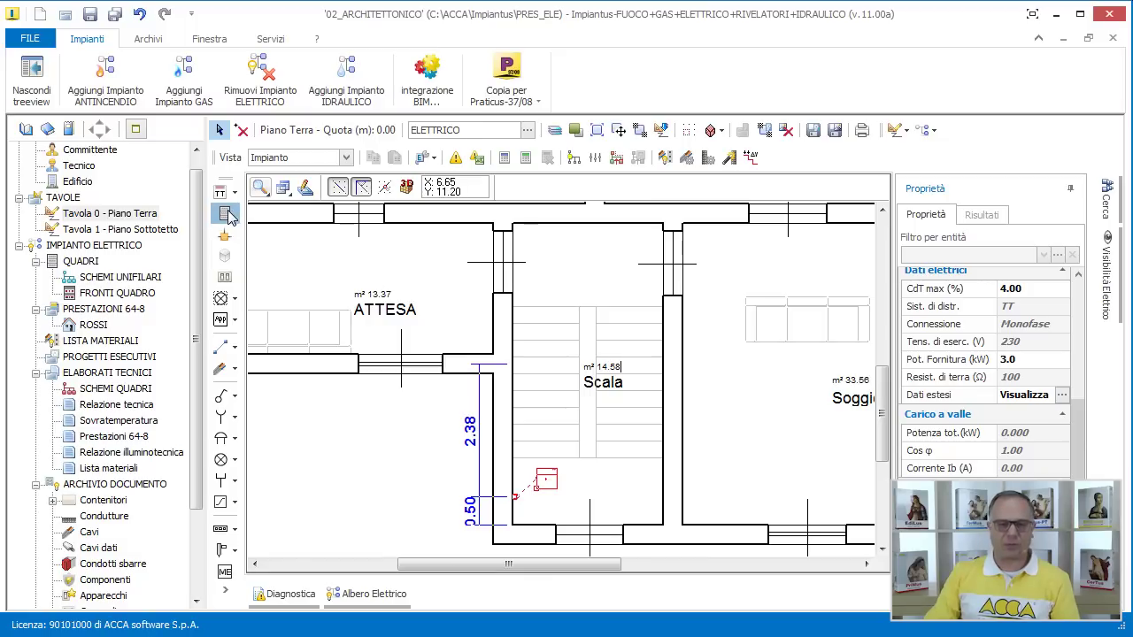
{"action": "right_click", "coordinate": [450, 249]}
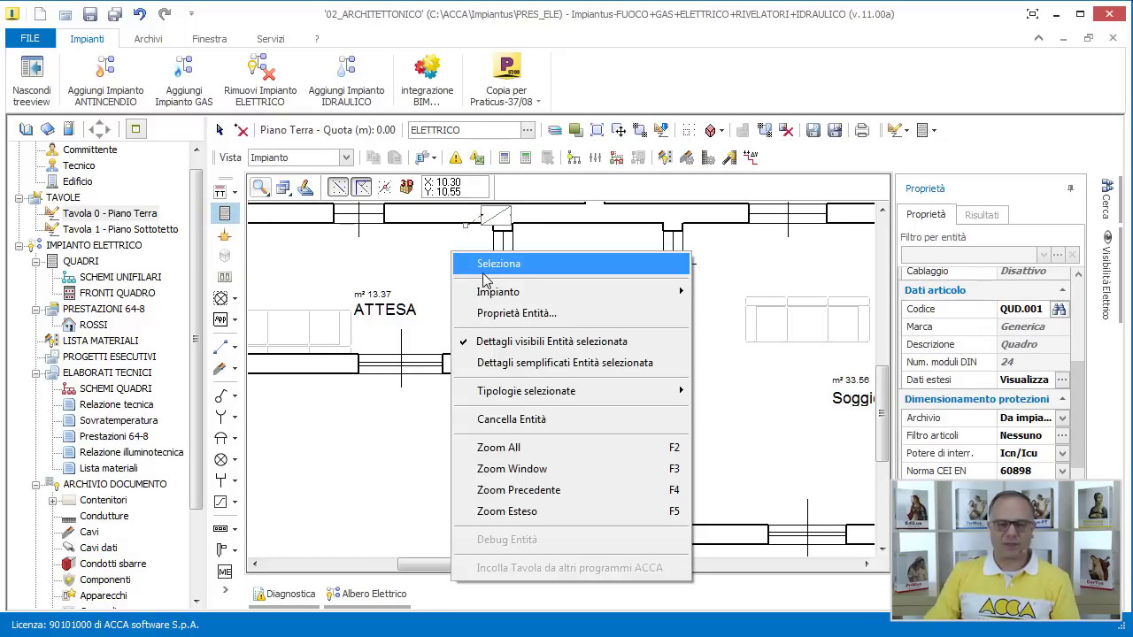
{"action": "left_click", "coordinate": [498, 261]}
{"action": "middle_click_drag", "start_coordinate": [423, 209], "coordinate": [463, 290]}
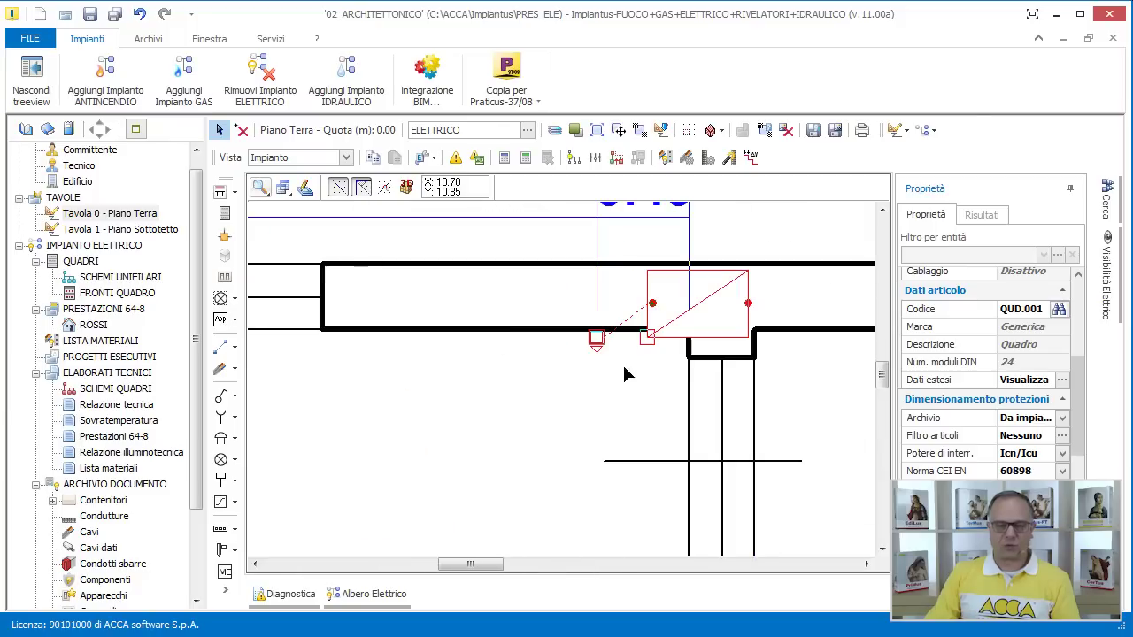
{"action": "left_click_drag", "start_coordinate": [644, 359], "coordinate": [543, 402]}
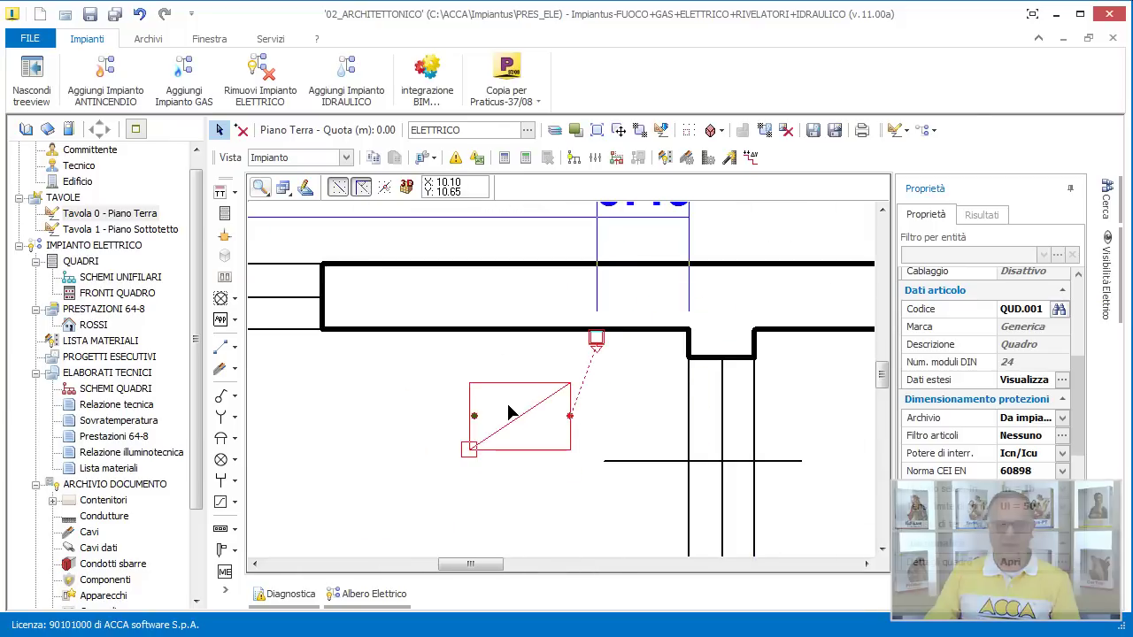
Review the ATTESA panel's protection sizing options, keeping archive Da impianto, standard CEI EN 60898 and contact voltage limit Ul = 50 V
{"action": "mouse_move", "coordinate": [1078, 372]}
{"action": "left_mouse_down"}
{"action": "mouse_move", "coordinate": [1078, 296]}
{"action": "mouse_move", "coordinate": [1076, 390]}
{"action": "left_mouse_up"}
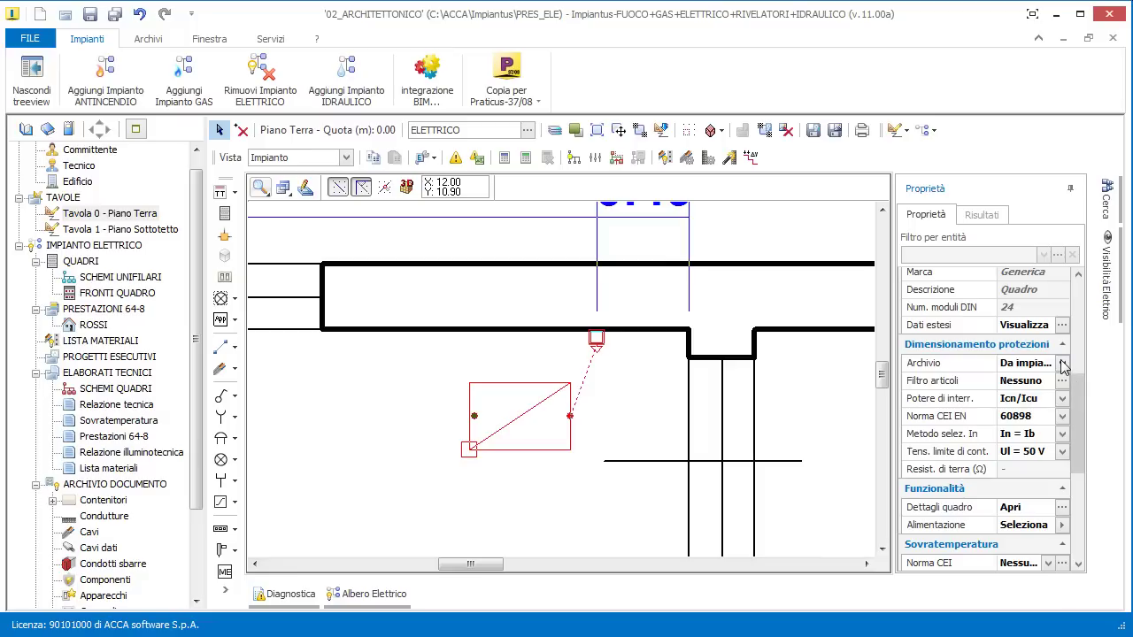
{"action": "left_click", "coordinate": [1062, 364]}
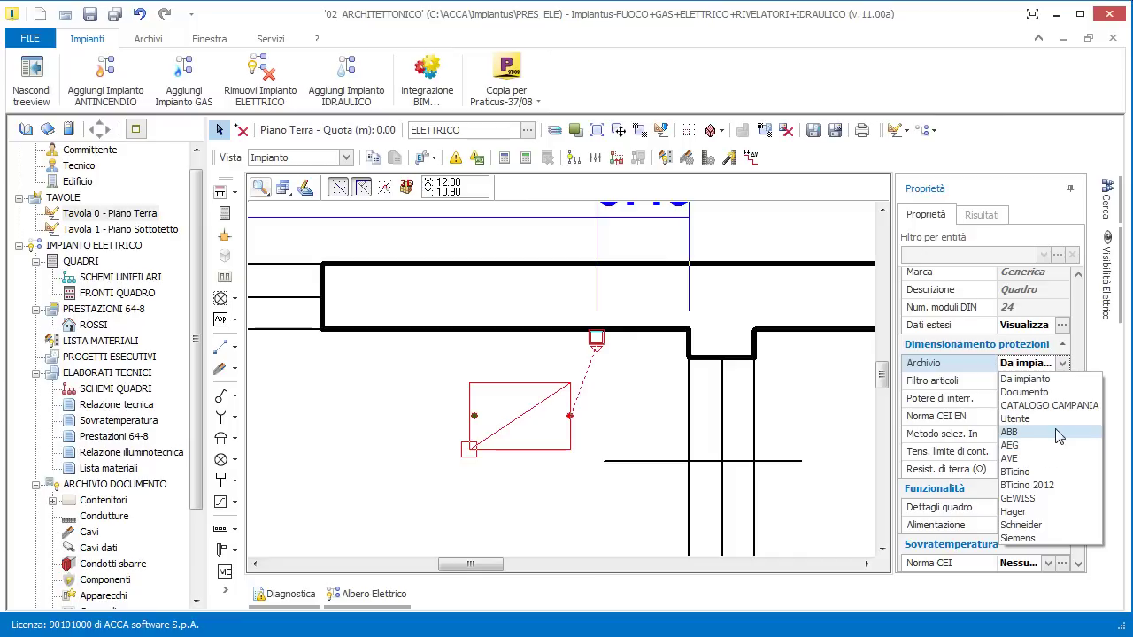
{"action": "left_click", "coordinate": [1053, 379]}
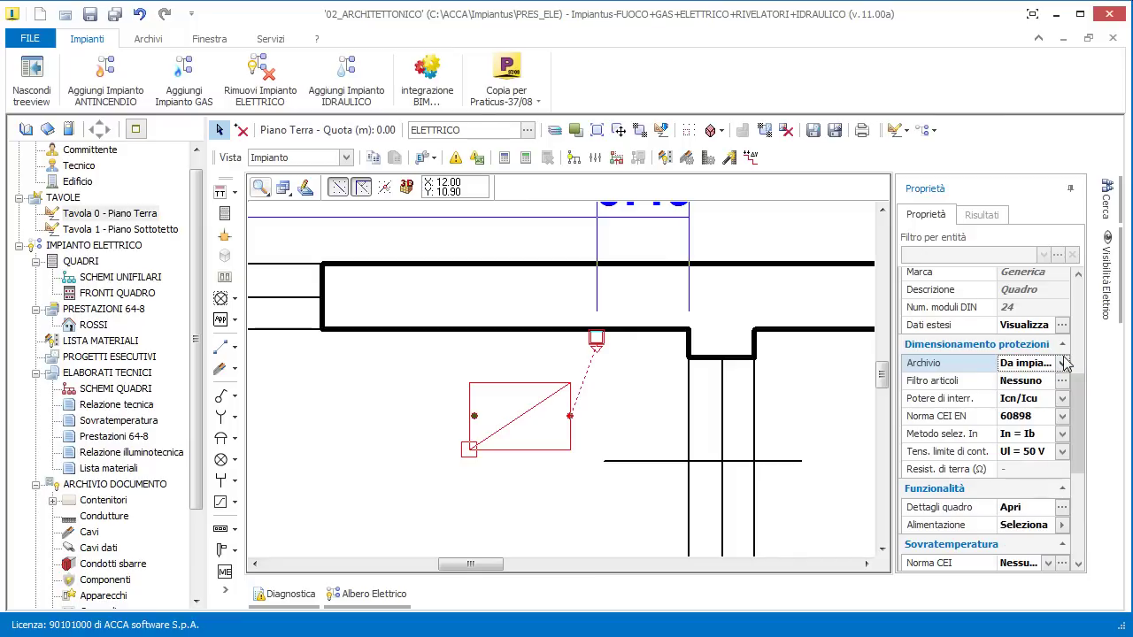
{"action": "left_click", "coordinate": [1062, 417]}
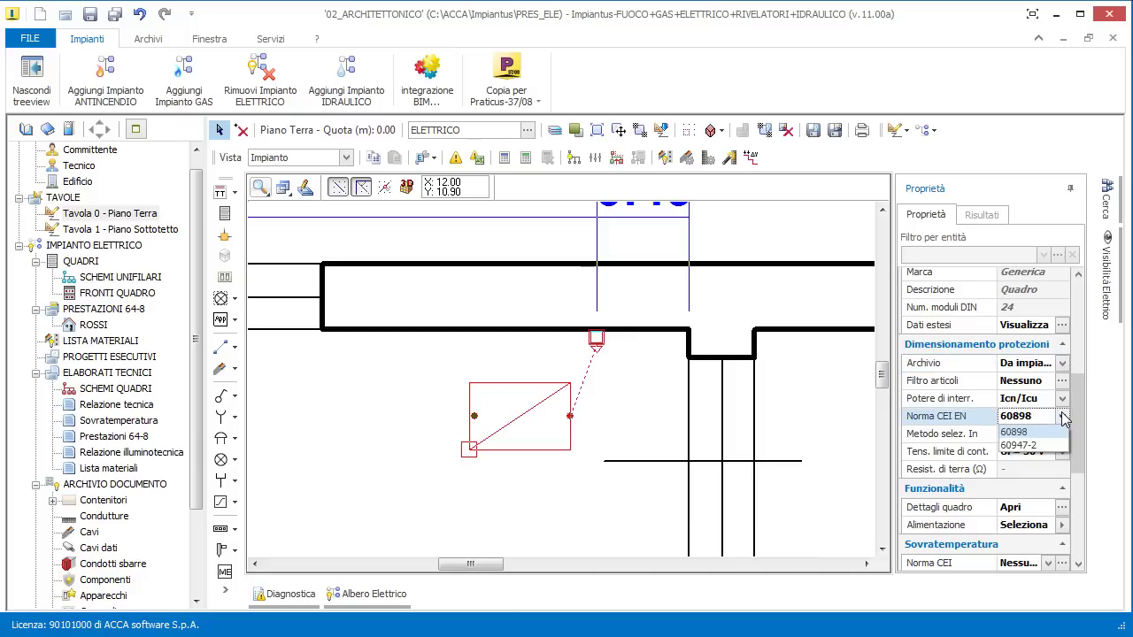
{"action": "left_click", "coordinate": [1063, 432]}
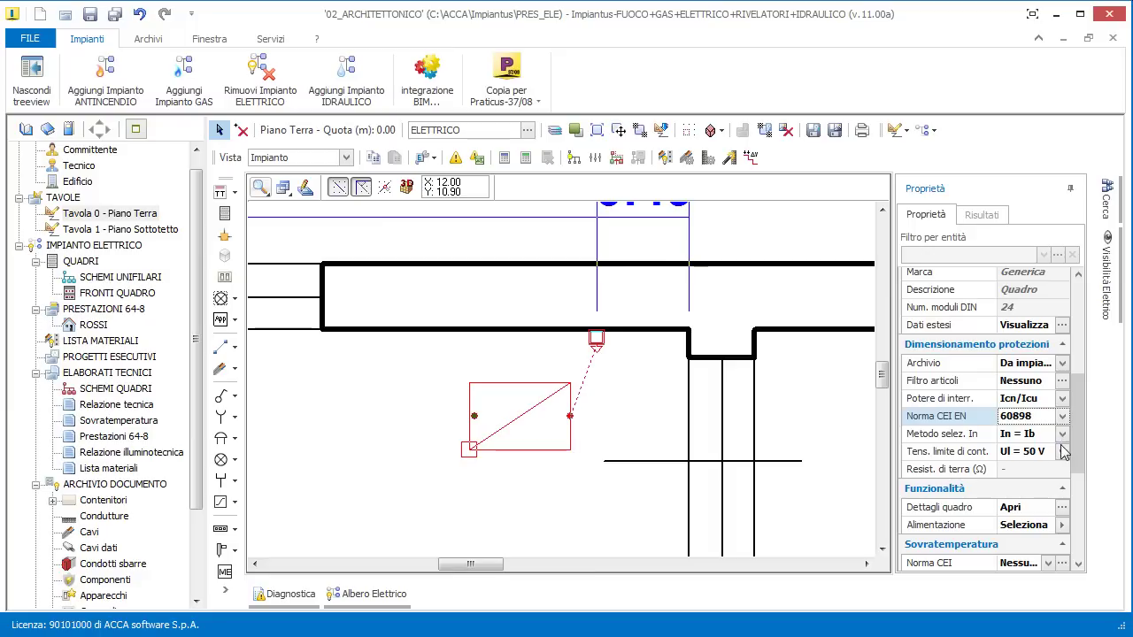
{"action": "left_click", "coordinate": [1063, 451]}
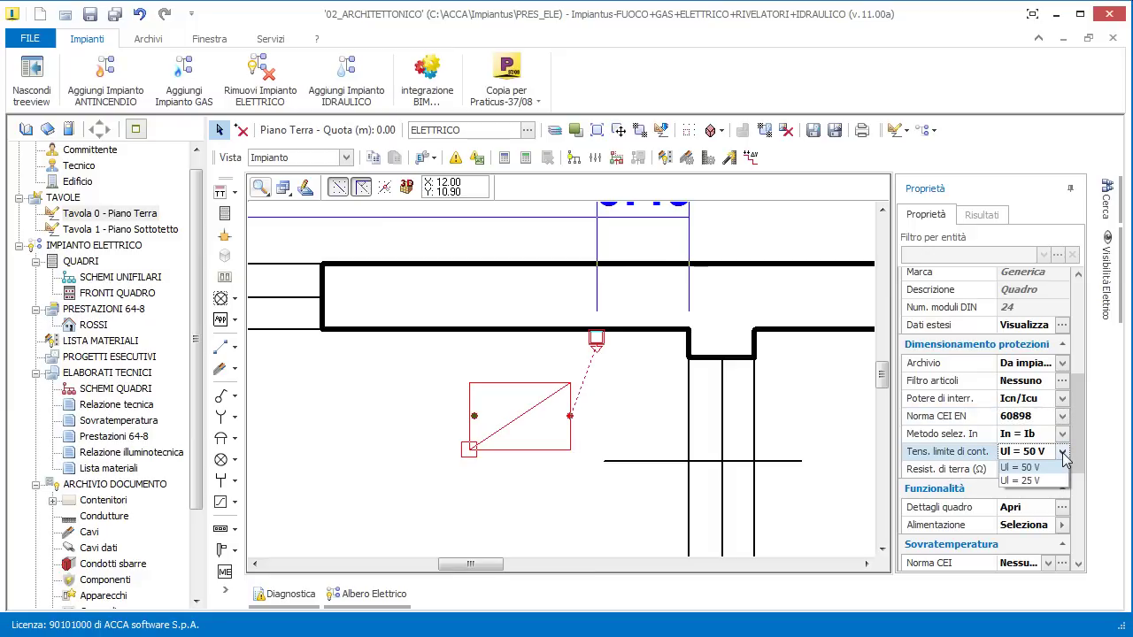
{"action": "left_click", "coordinate": [1063, 454]}
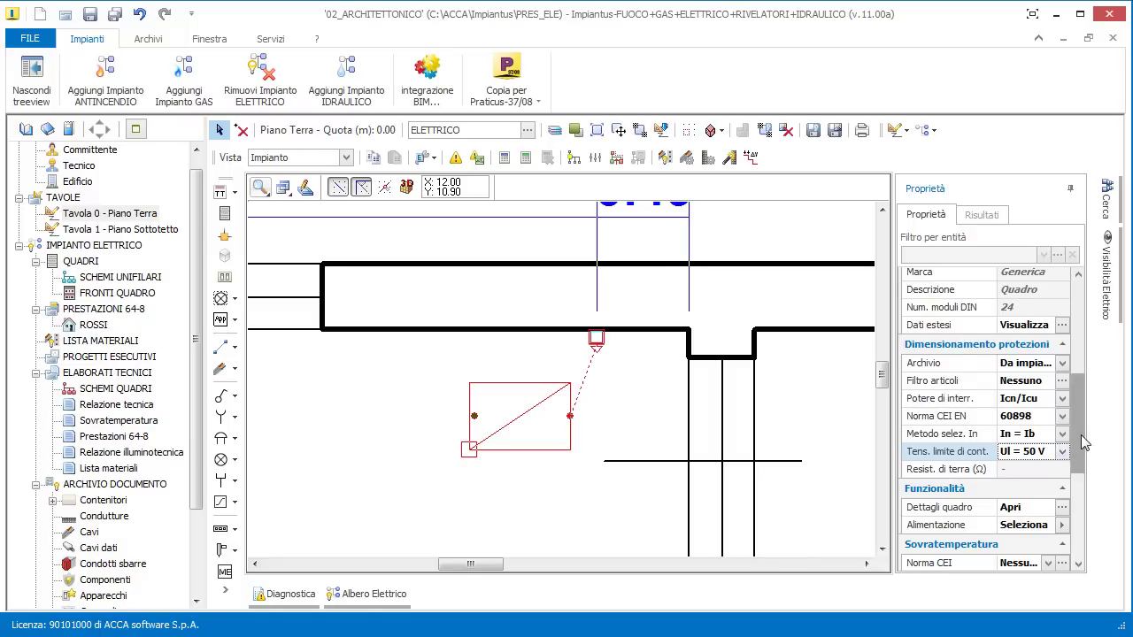
Set the ATTESA panel's overtemperature standard to CEI 23-51 and deselect the panel
{"action": "left_click_drag", "start_coordinate": [1078, 443], "coordinate": [1077, 486]}
{"action": "left_click", "coordinate": [1048, 428]}
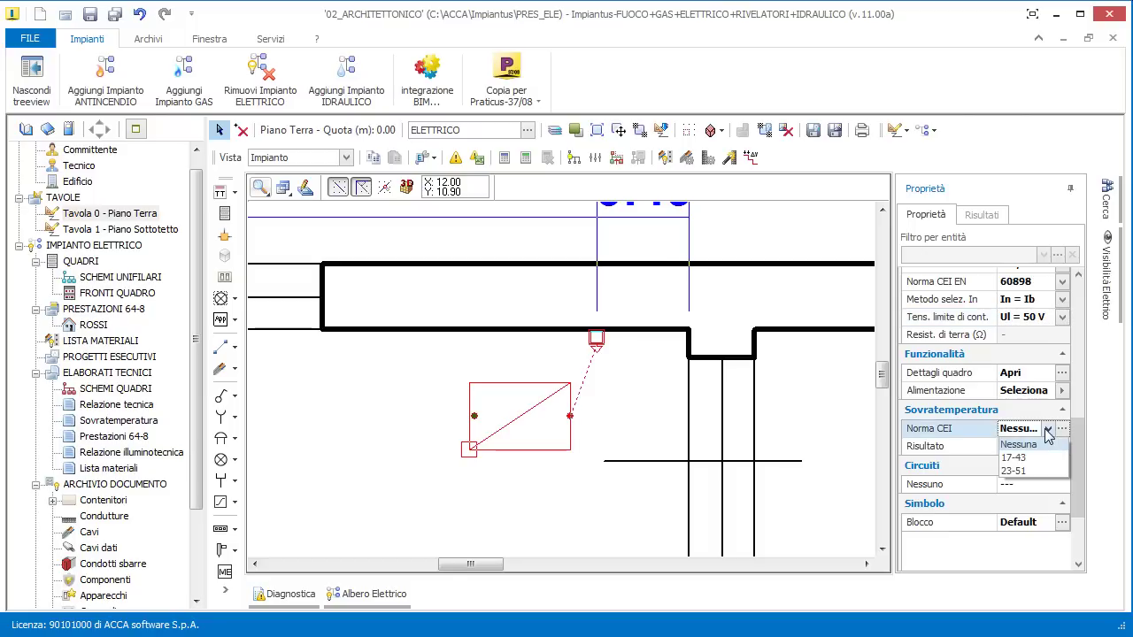
{"action": "left_click", "coordinate": [1044, 470]}
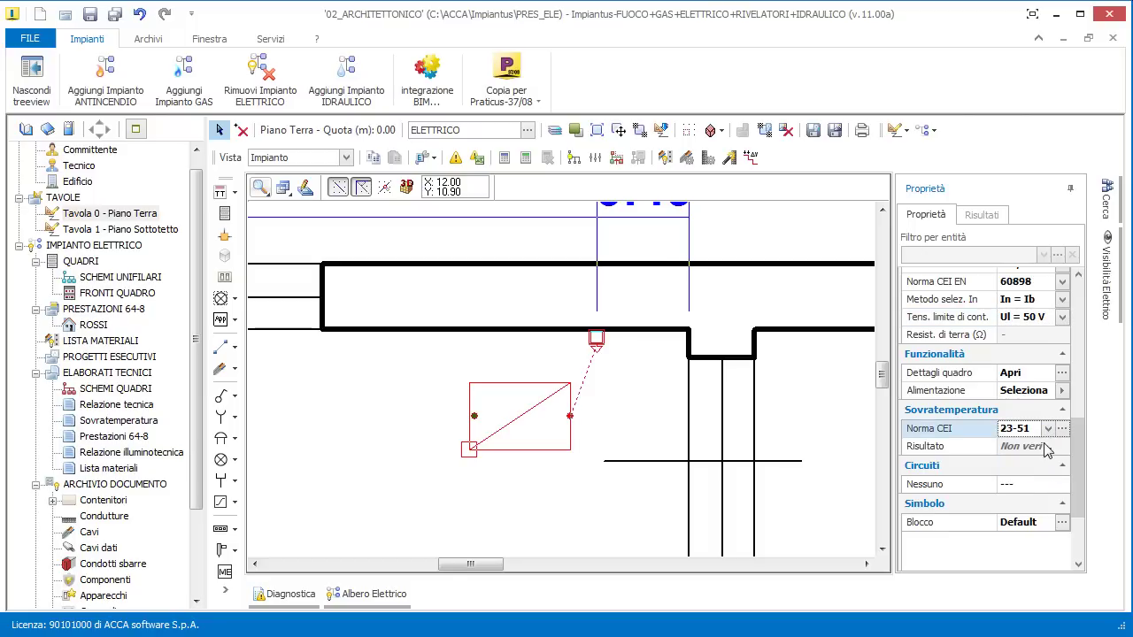
{"action": "left_click", "coordinate": [613, 403]}
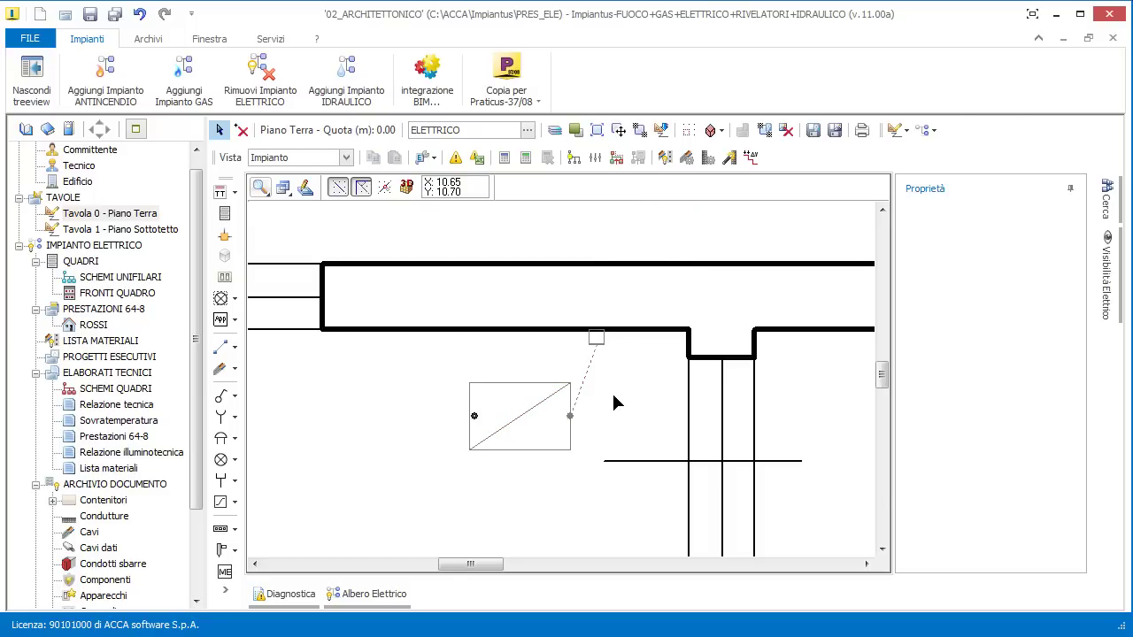
Place a second electrical panel on the upper wall of the Soggiorno beside the Scala door and move its symbol into the room
{"action": "scroll", "coordinate": [578, 350], "scroll_direction": "down", "scroll_amount": 3}
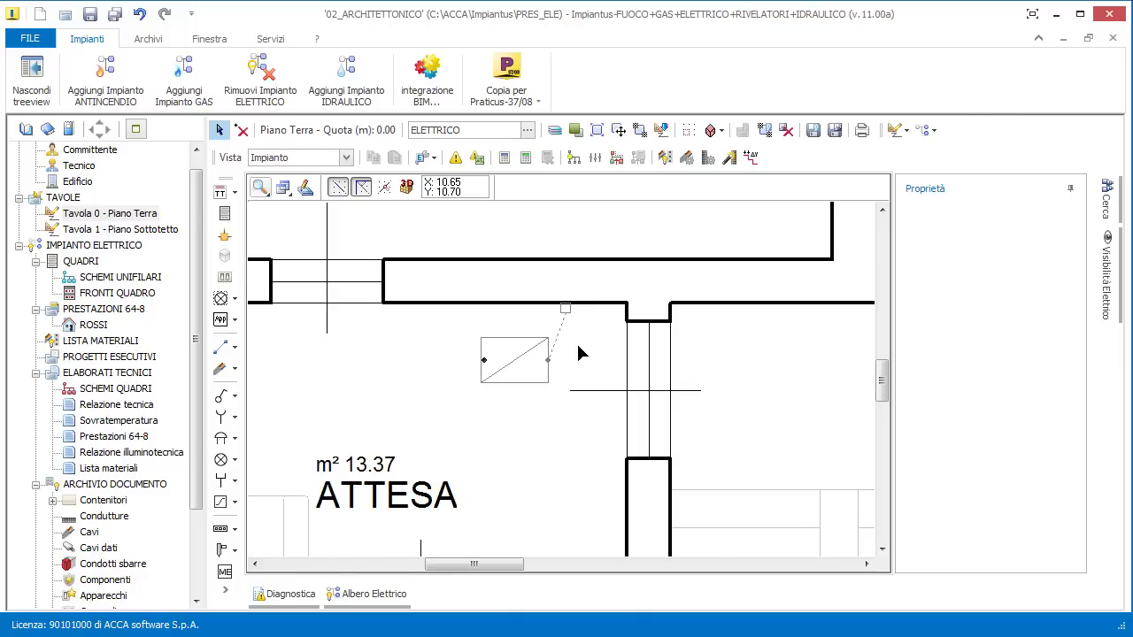
{"action": "middle_click_drag", "start_coordinate": [581, 357], "coordinate": [531, 362]}
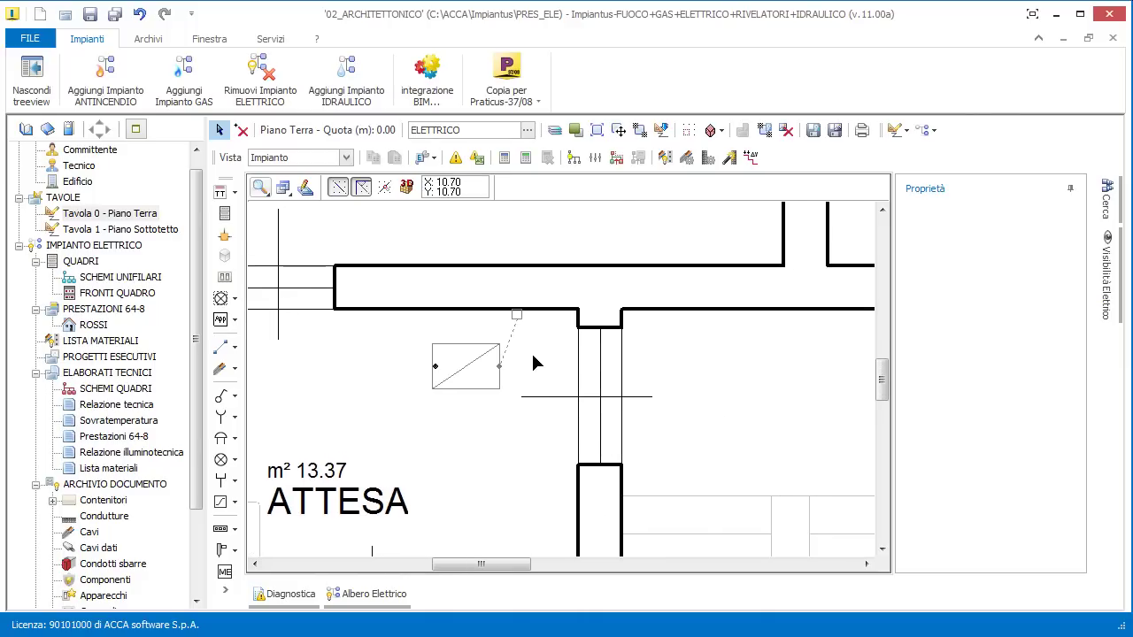
{"action": "scroll", "coordinate": [531, 362], "scroll_direction": "down", "scroll_amount": 2}
{"action": "left_click", "coordinate": [225, 215]}
{"action": "middle_click_drag", "start_coordinate": [619, 372], "coordinate": [496, 351]}
{"action": "right_click", "coordinate": [729, 338]}
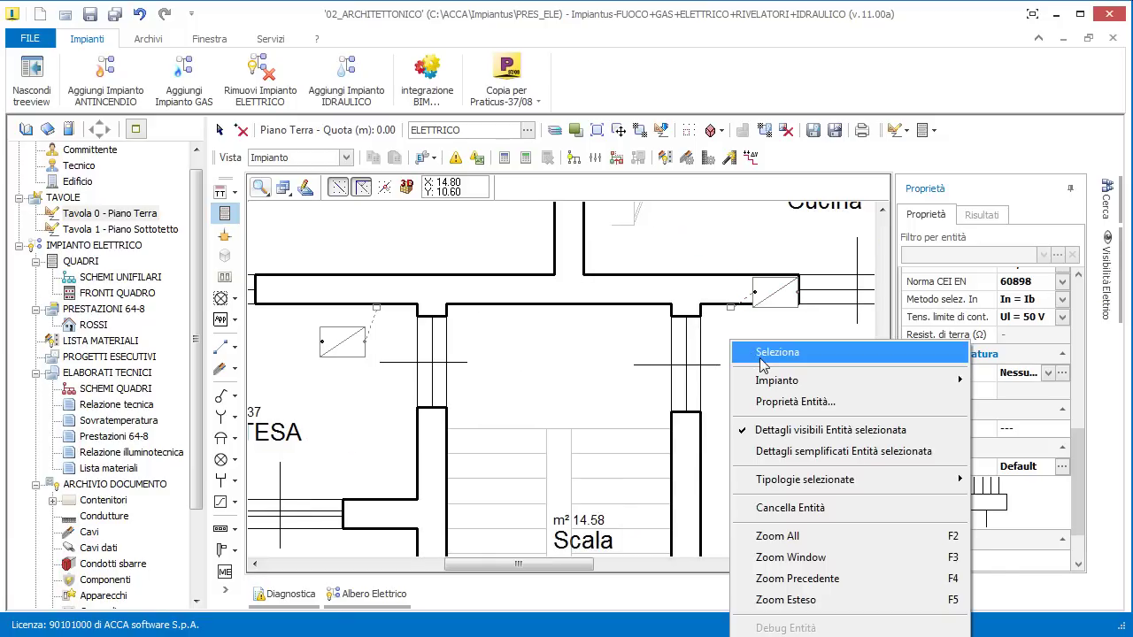
{"action": "left_click", "coordinate": [759, 350]}
{"action": "left_click", "coordinate": [759, 350]}
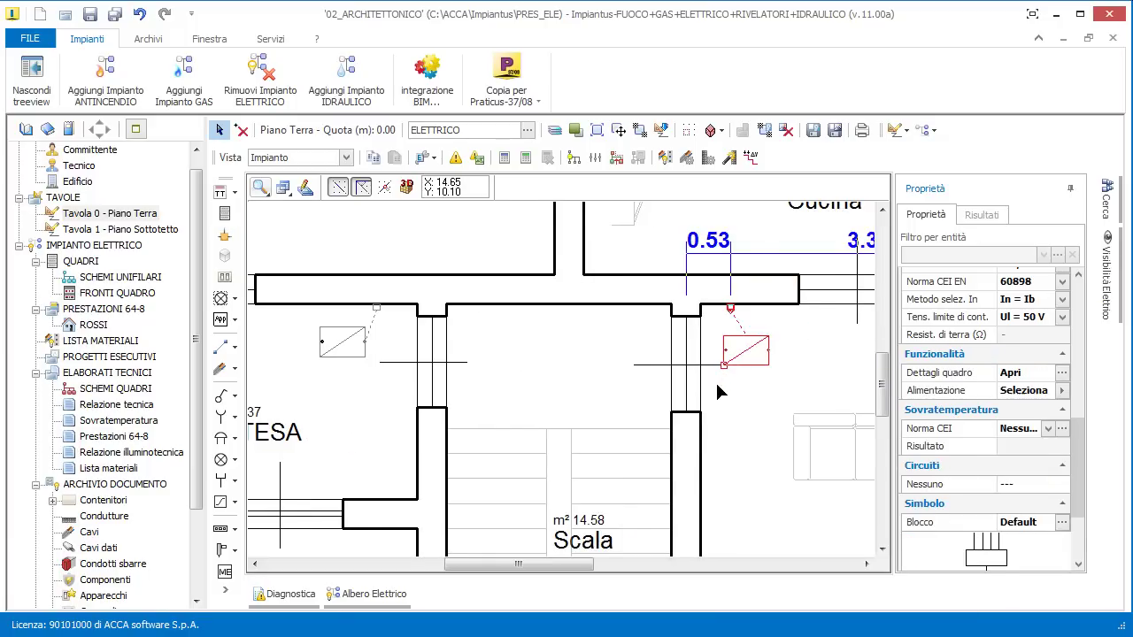
Place a Punto luce con lampada in the Studio room beside the left desk
{"action": "scroll", "coordinate": [716, 381], "scroll_direction": "down", "scroll_amount": 3}
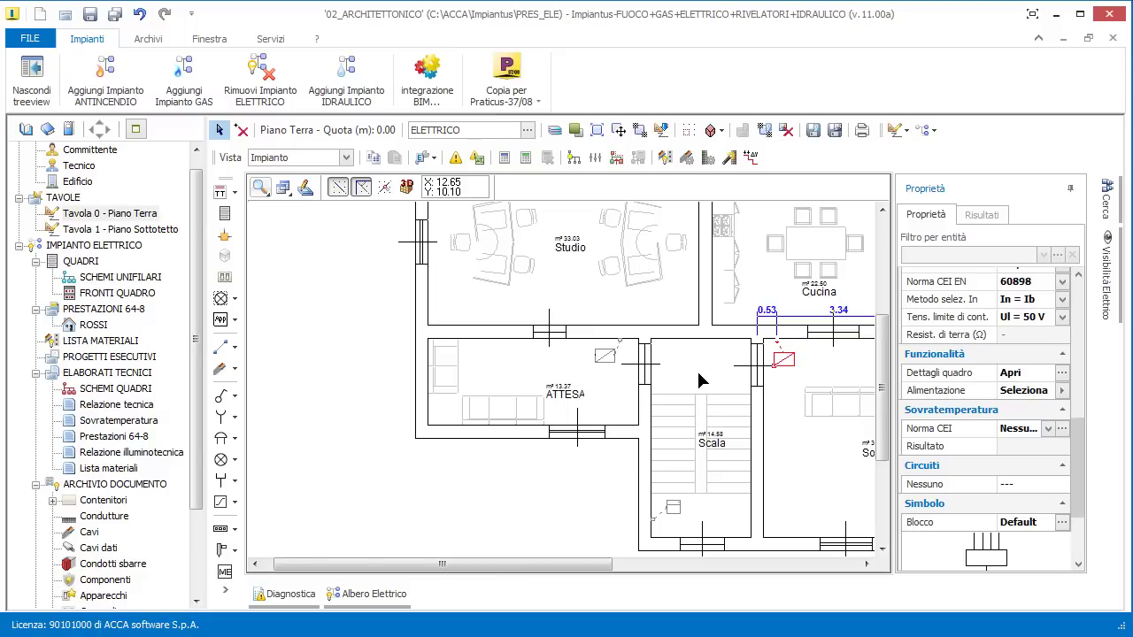
{"action": "middle_click_drag", "start_coordinate": [699, 380], "coordinate": [573, 437]}
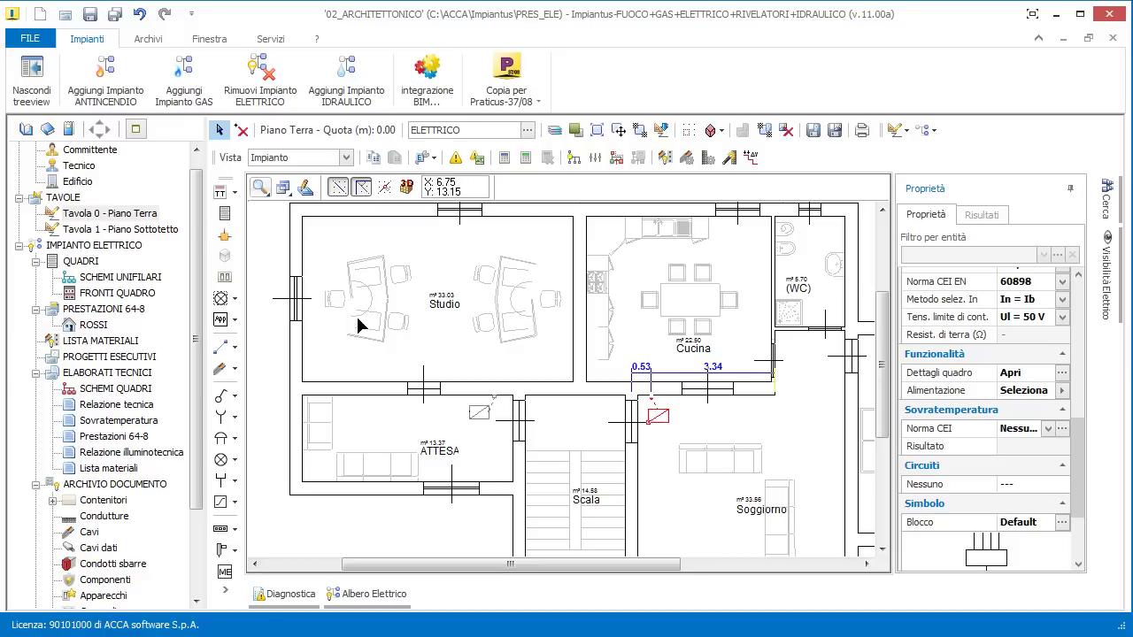
{"action": "left_click", "coordinate": [234, 298]}
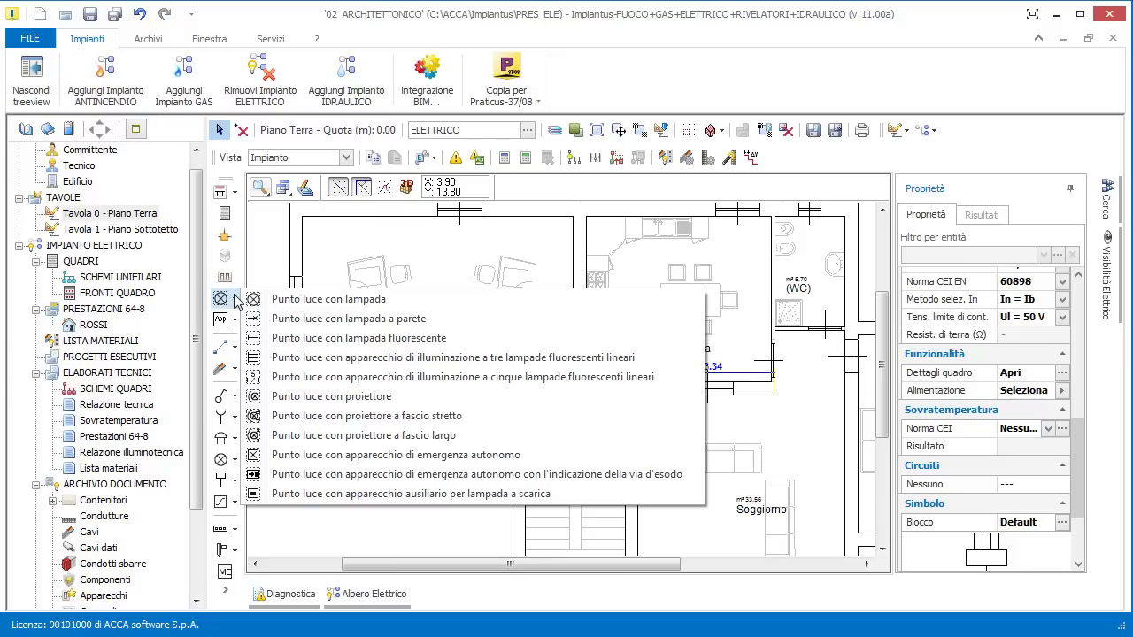
{"action": "left_click", "coordinate": [292, 299]}
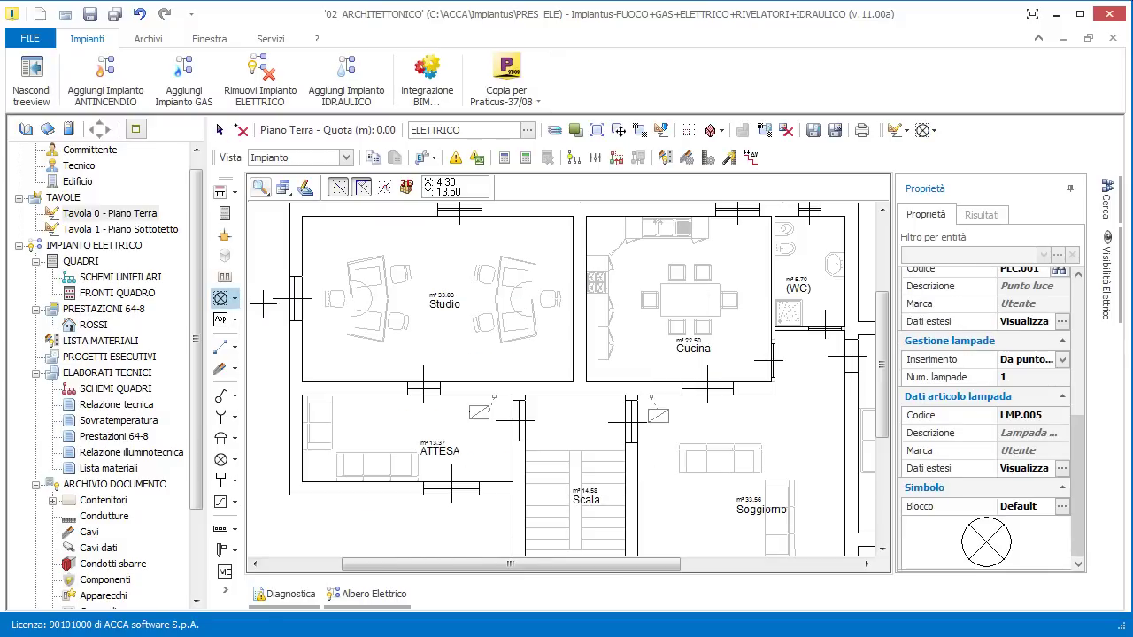
{"action": "left_click", "coordinate": [236, 300]}
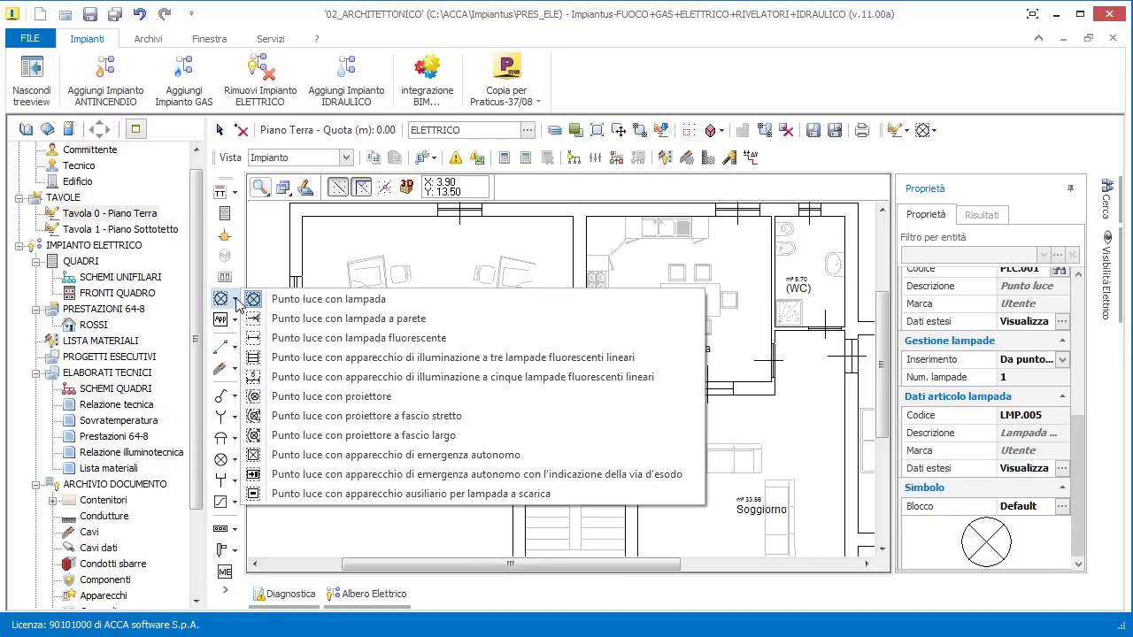
{"action": "left_click", "coordinate": [292, 300]}
{"action": "right_click", "coordinate": [390, 298]}
{"action": "left_click", "coordinate": [412, 324]}
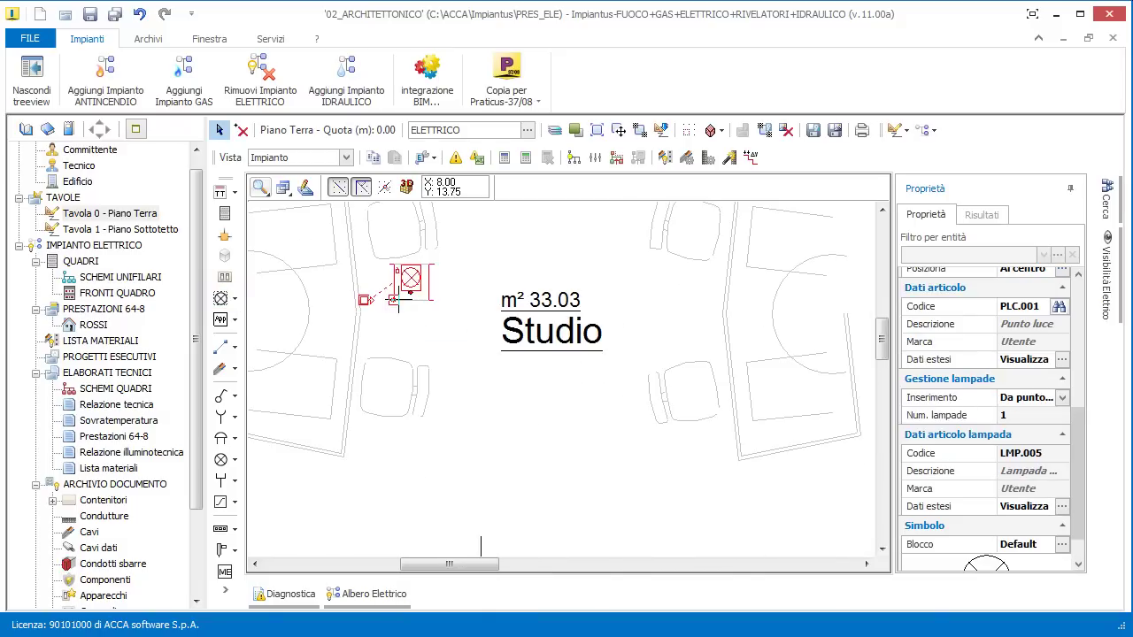
{"action": "right_click", "coordinate": [405, 320]}
{"action": "left_click", "coordinate": [417, 329]}
{"action": "scroll", "coordinate": [413, 326], "scroll_direction": "down", "scroll_amount": 3}
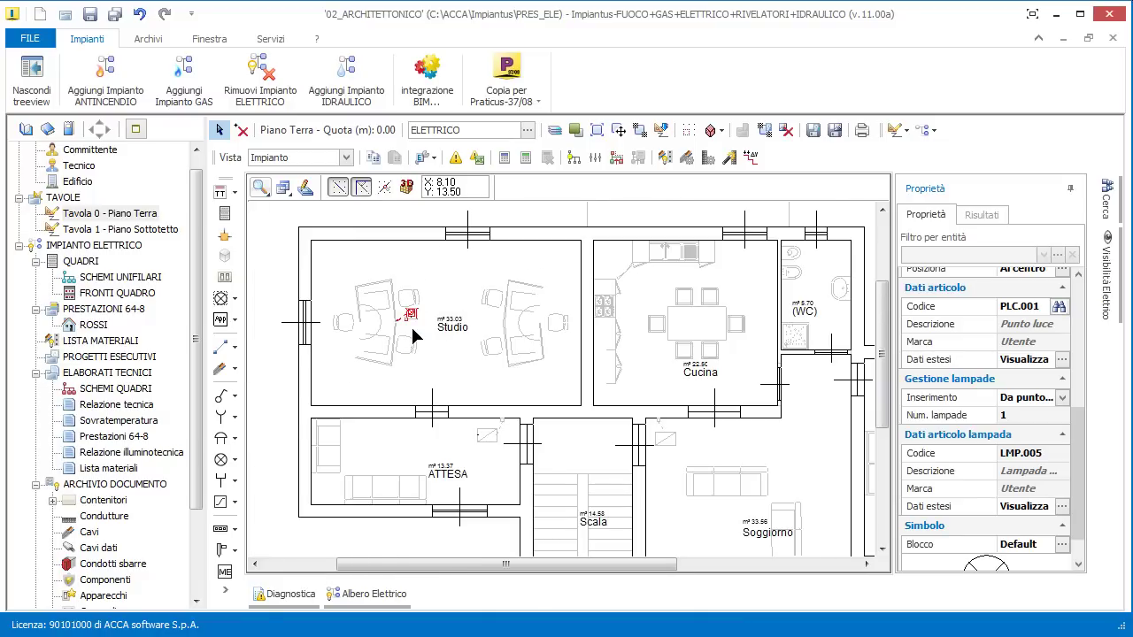
Select the Studio room to view its data and switch the drawing to the Illuminotecnica view
{"action": "left_click", "coordinate": [462, 333]}
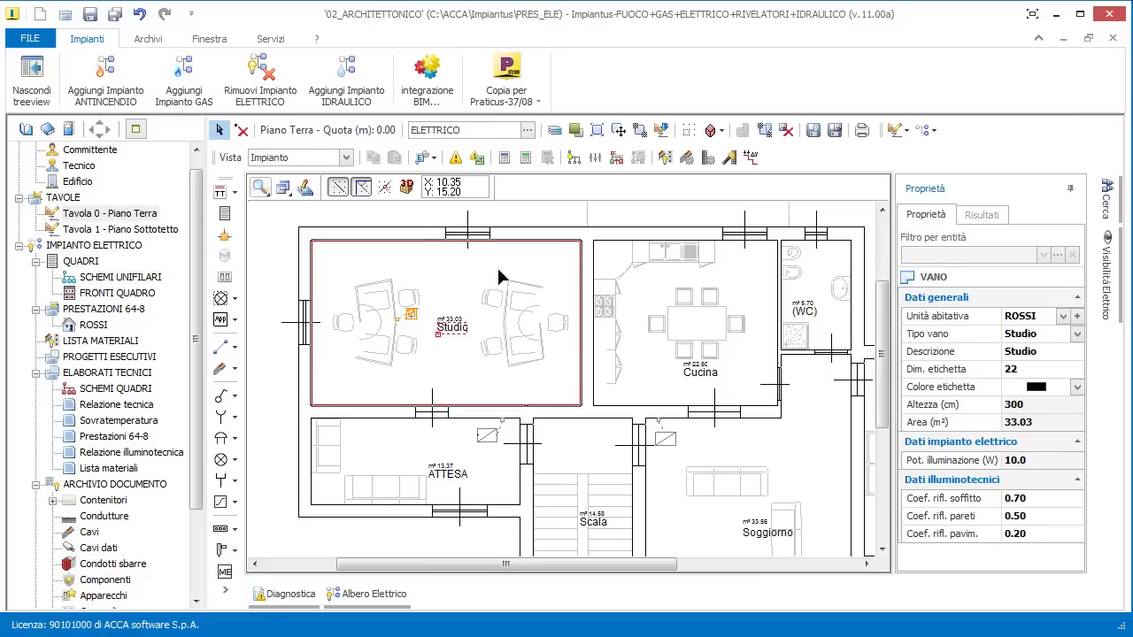
{"action": "left_click", "coordinate": [346, 158]}
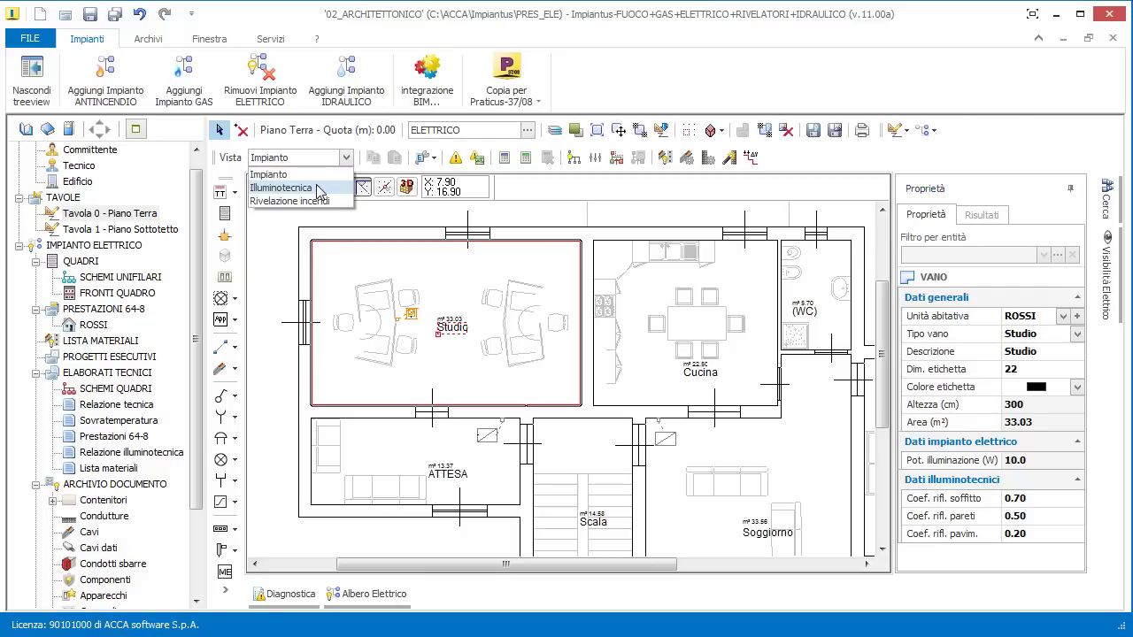
{"action": "left_click", "coordinate": [280, 188]}
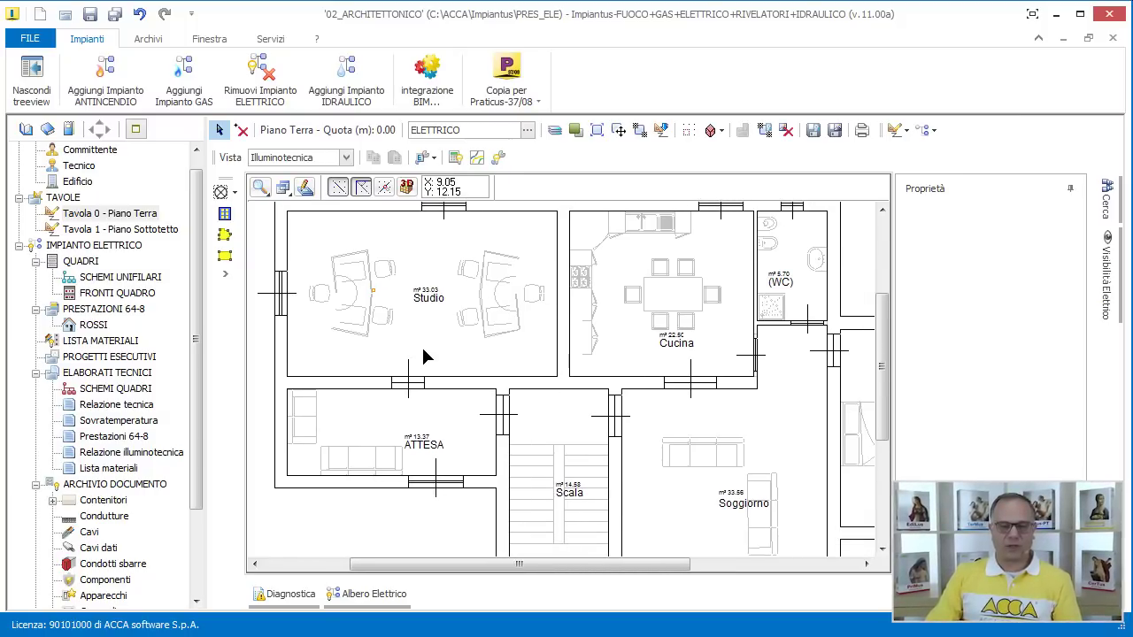
Delete the single light point beside the left desk in the Studio
{"action": "scroll", "coordinate": [423, 350], "scroll_direction": "down", "scroll_amount": 2}
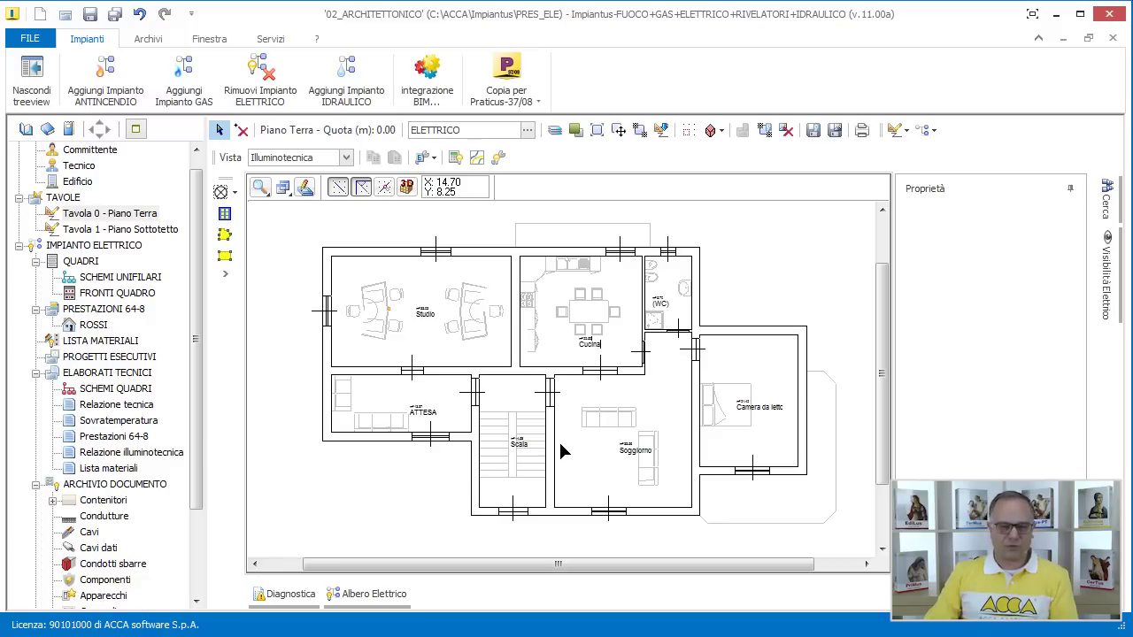
{"action": "scroll", "coordinate": [457, 403], "scroll_direction": "up", "scroll_amount": 2}
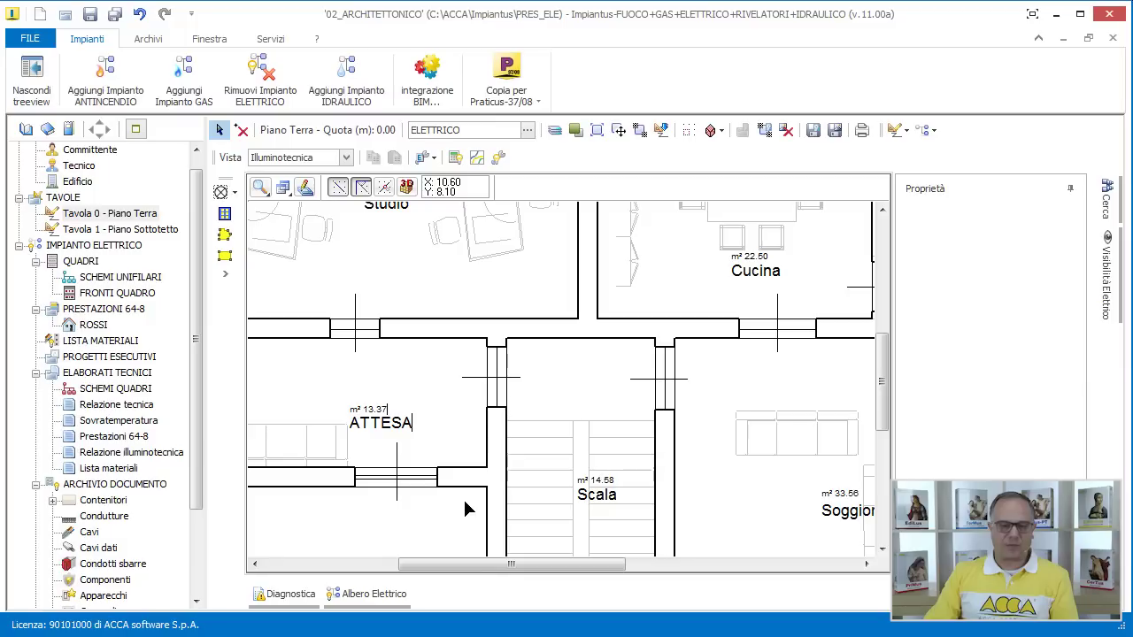
{"action": "scroll", "coordinate": [465, 432], "scroll_direction": "down", "scroll_amount": 1}
{"action": "middle_click_drag", "start_coordinate": [469, 435], "coordinate": [478, 469]}
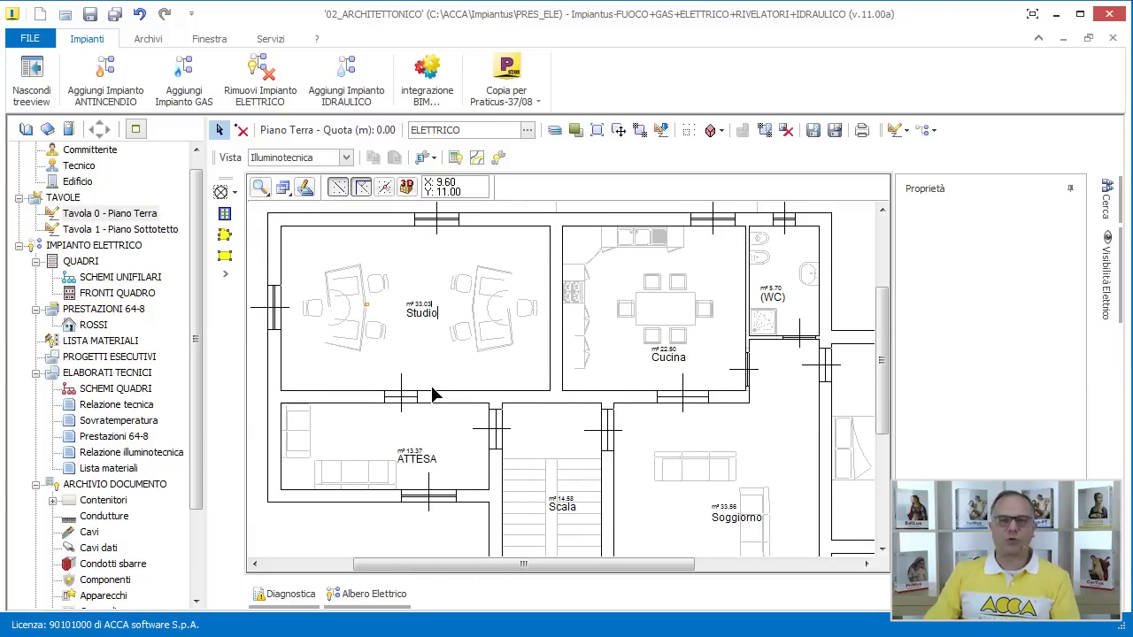
{"action": "scroll", "coordinate": [359, 309], "scroll_direction": "up", "scroll_amount": 2}
{"action": "left_click", "coordinate": [379, 309]}
{"action": "scroll", "coordinate": [379, 312], "scroll_direction": "up", "scroll_amount": 2}
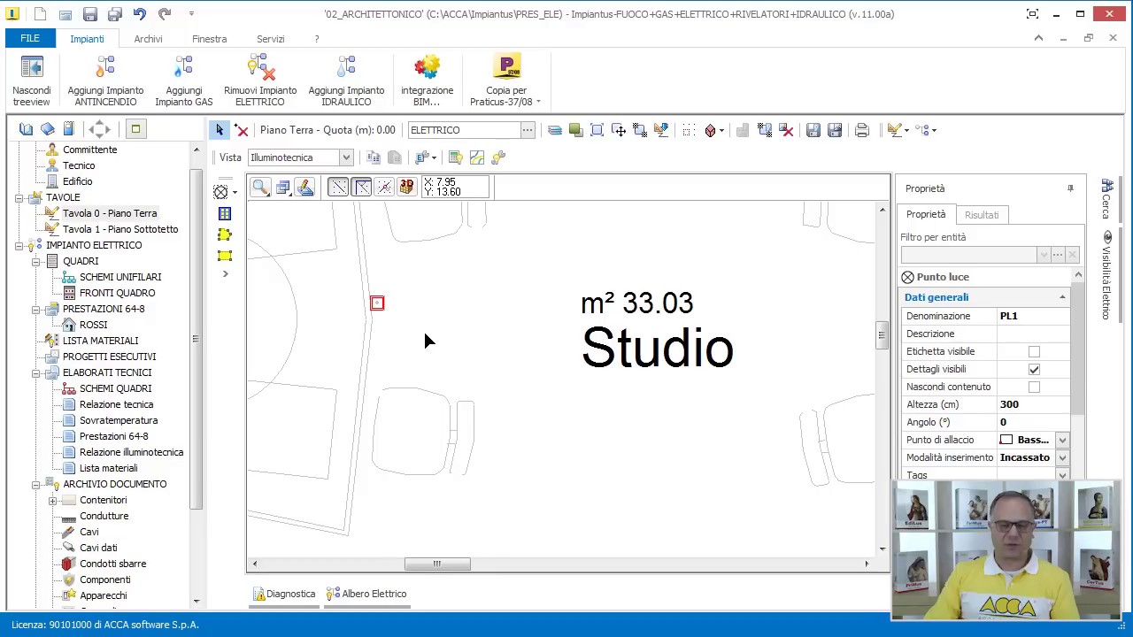
{"action": "scroll", "coordinate": [425, 336], "scroll_direction": "down", "scroll_amount": 3}
{"action": "key", "text": "Escape"}
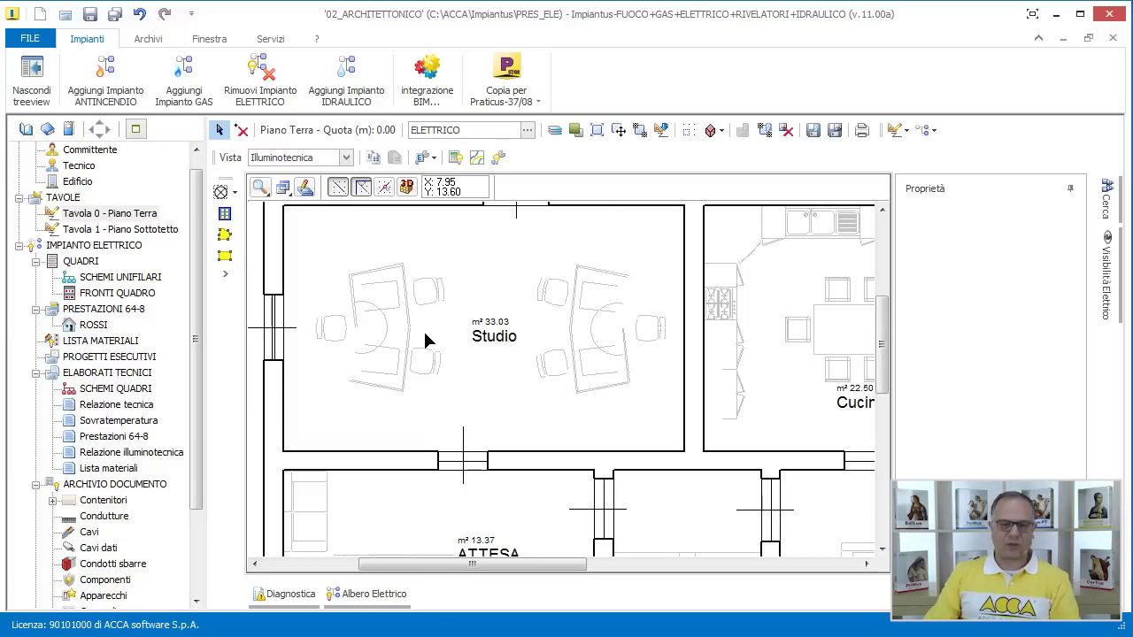
{"action": "scroll", "coordinate": [423, 331], "scroll_direction": "down", "scroll_amount": 1}
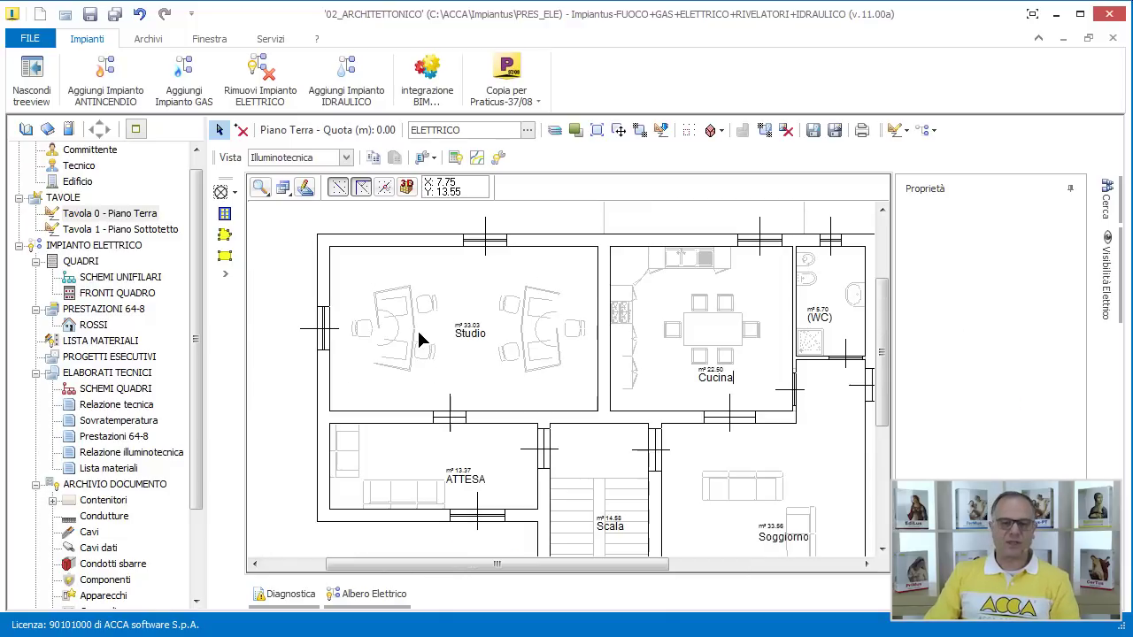
Start an automatic light point arrangement in the Studio and search the 3F Filippi archive for a light point
{"action": "left_click", "coordinate": [228, 215]}
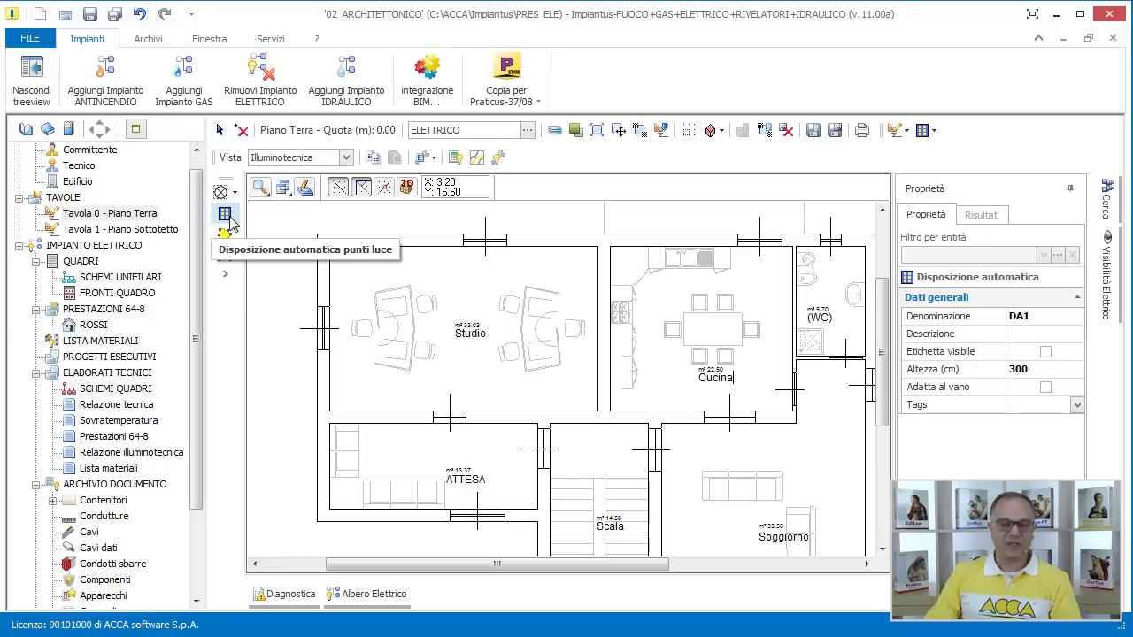
{"action": "left_click", "coordinate": [405, 292]}
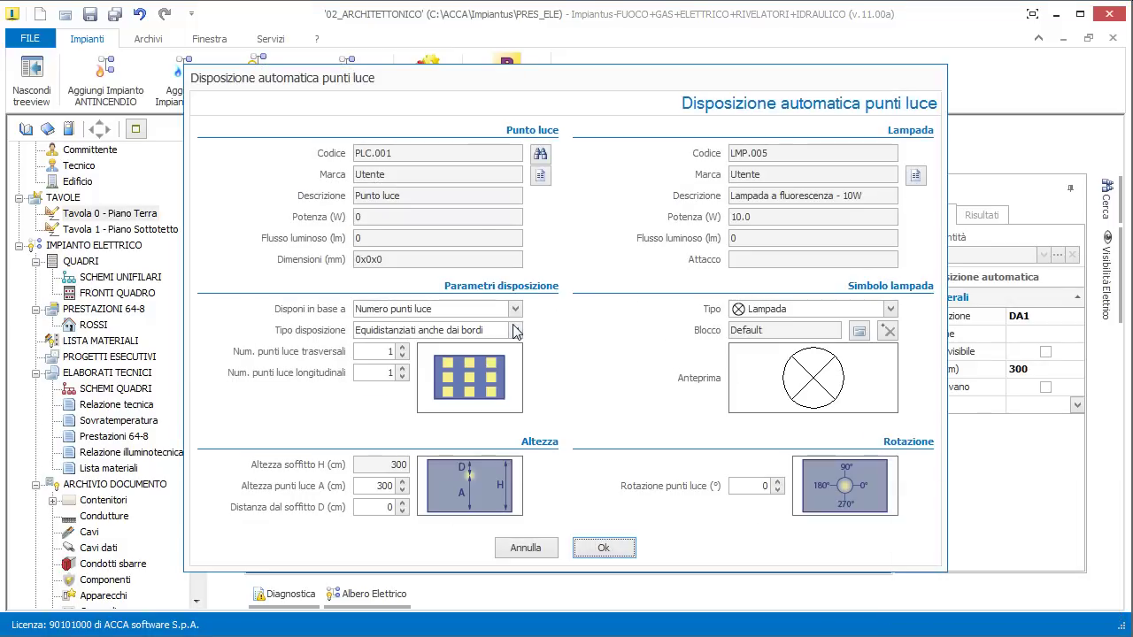
{"action": "left_click", "coordinate": [541, 155]}
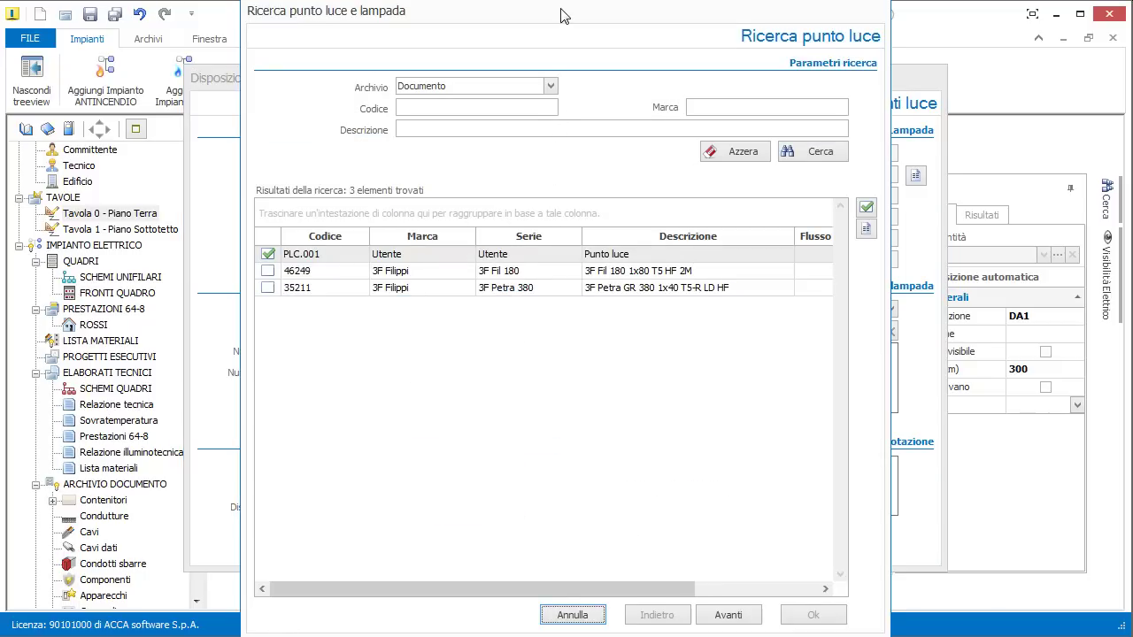
{"action": "left_click_drag", "start_coordinate": [560, 11], "coordinate": [559, 14]}
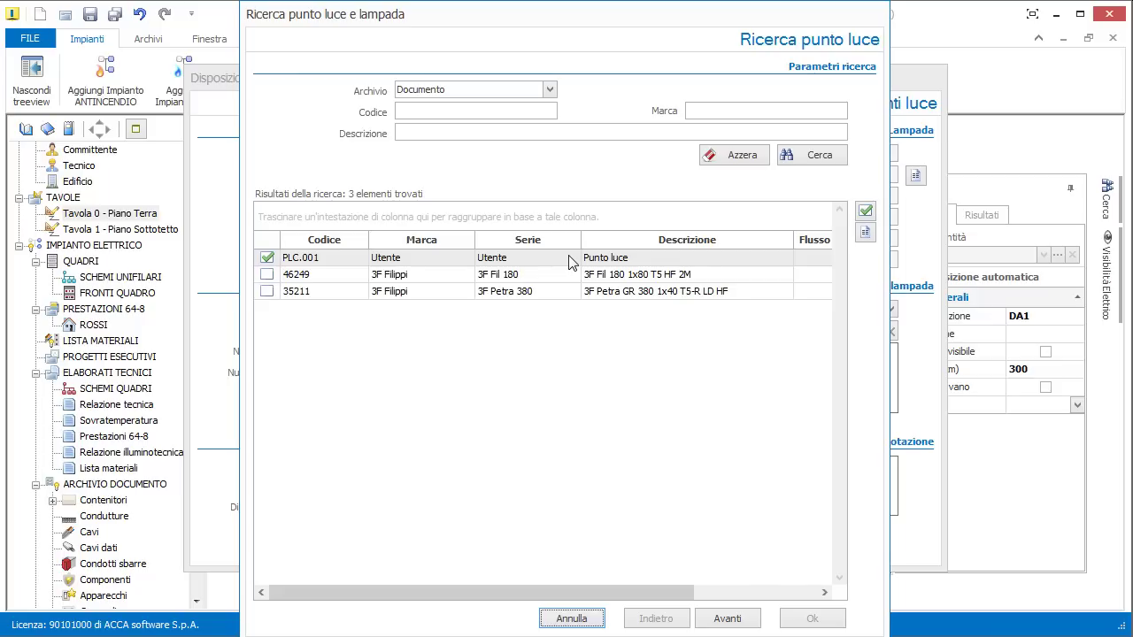
{"action": "left_click", "coordinate": [550, 89]}
{"action": "left_click", "coordinate": [498, 133]}
{"action": "left_click", "coordinate": [810, 156]}
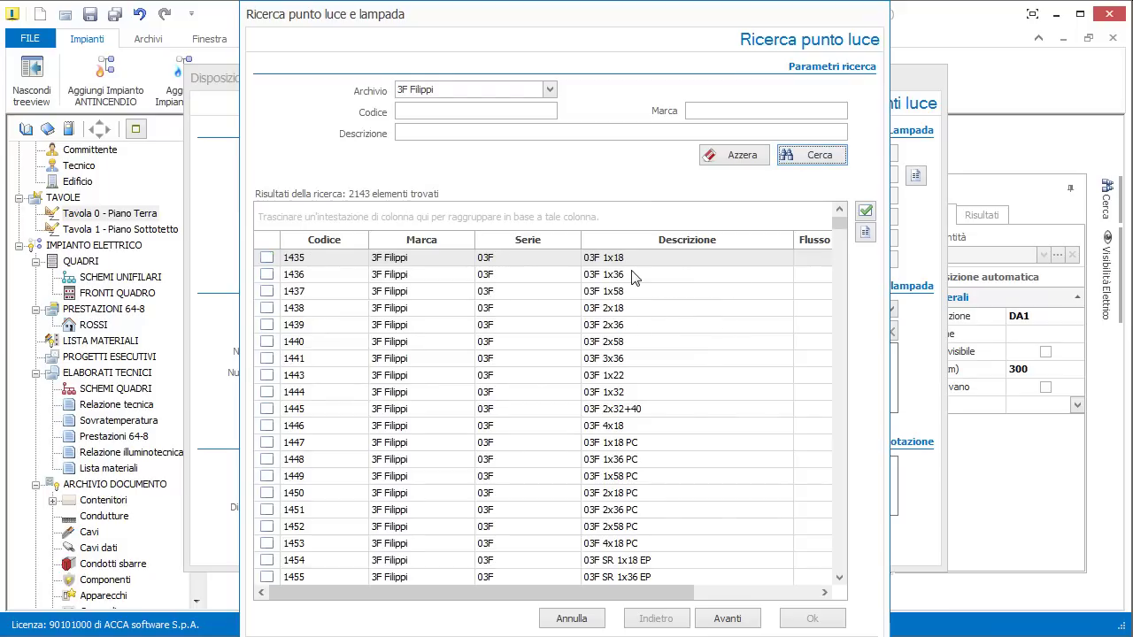
Examine the polar intensity diagram and Eulumdat data of the 3F Filippi light point 03F 1x36, code 1436
{"action": "left_click", "coordinate": [634, 275]}
{"action": "left_click", "coordinate": [549, 89]}
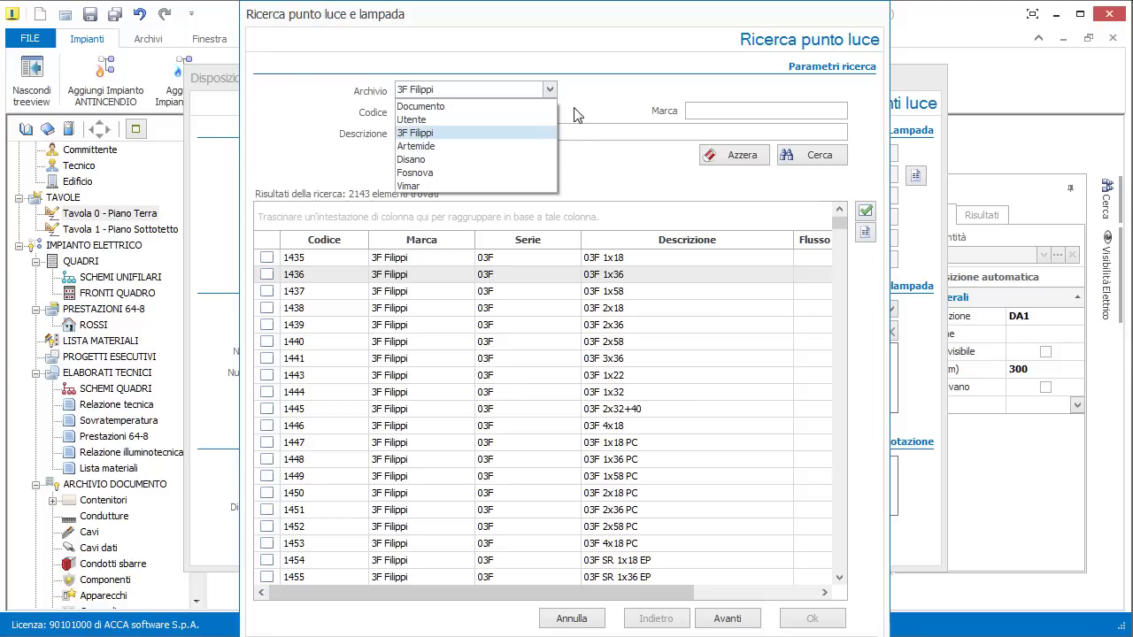
{"action": "left_click", "coordinate": [580, 97]}
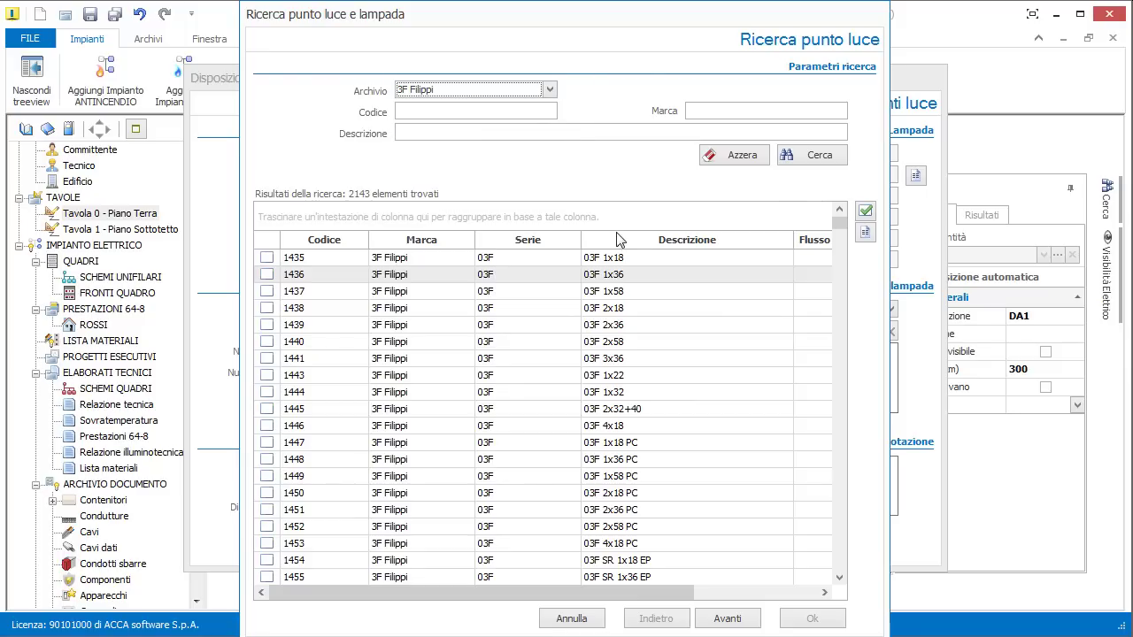
{"action": "left_click", "coordinate": [860, 235]}
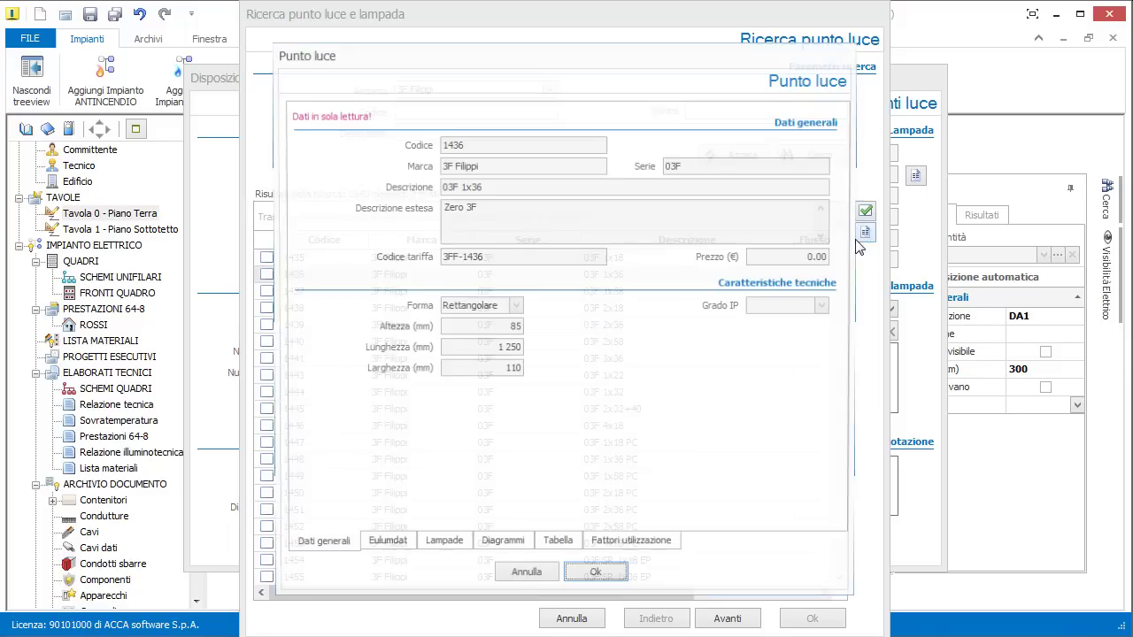
{"action": "left_click", "coordinate": [509, 550]}
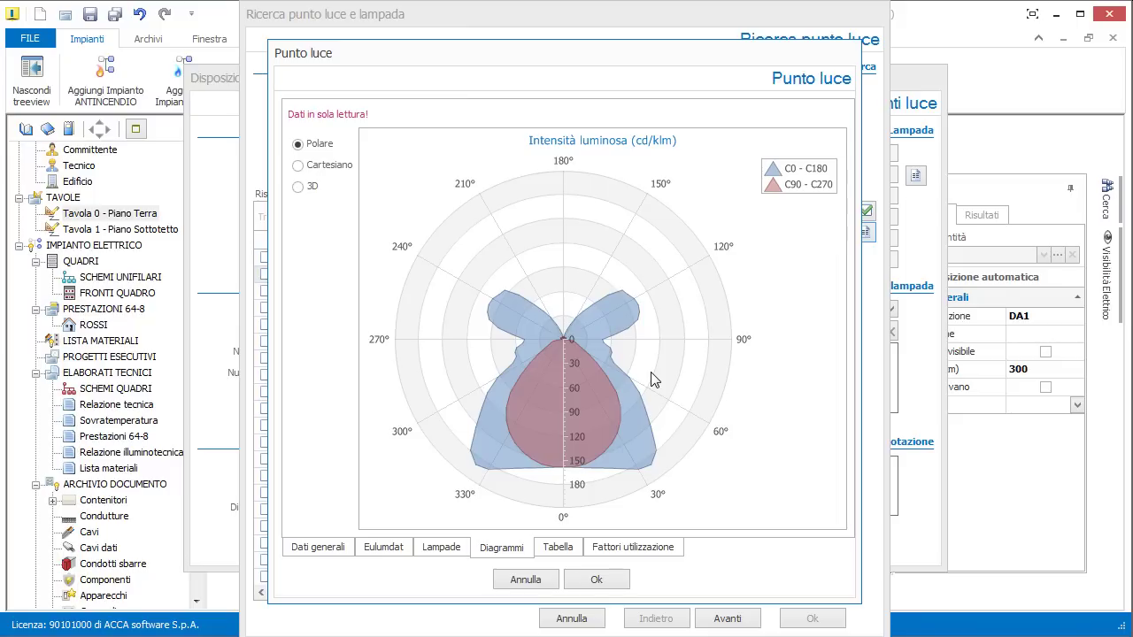
{"action": "left_click", "coordinate": [525, 580]}
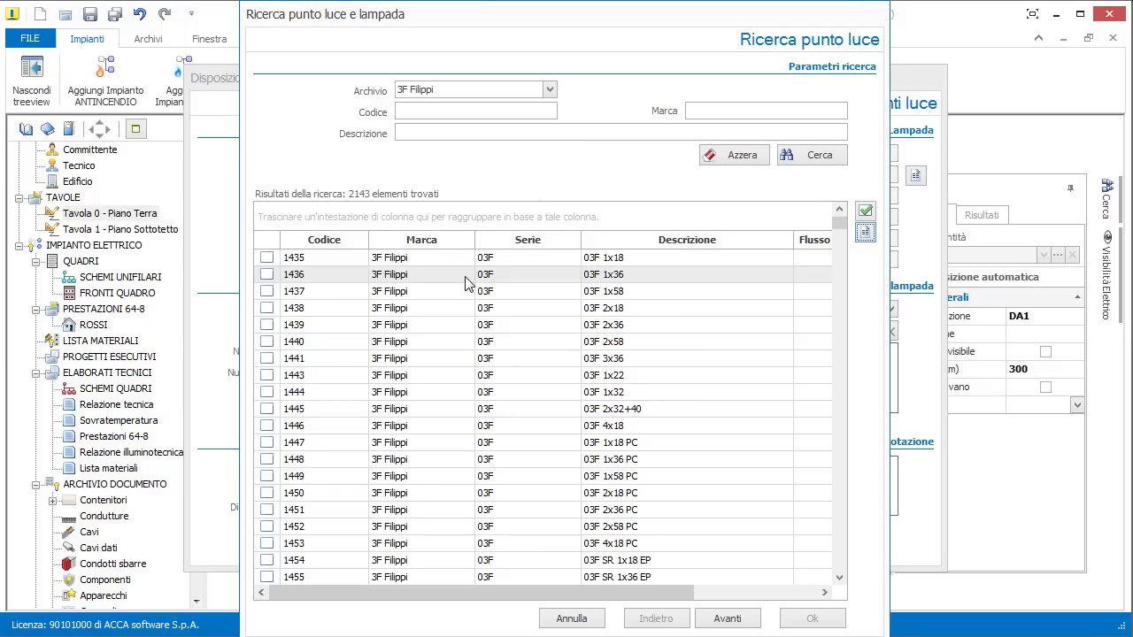
{"action": "left_click", "coordinate": [866, 232]}
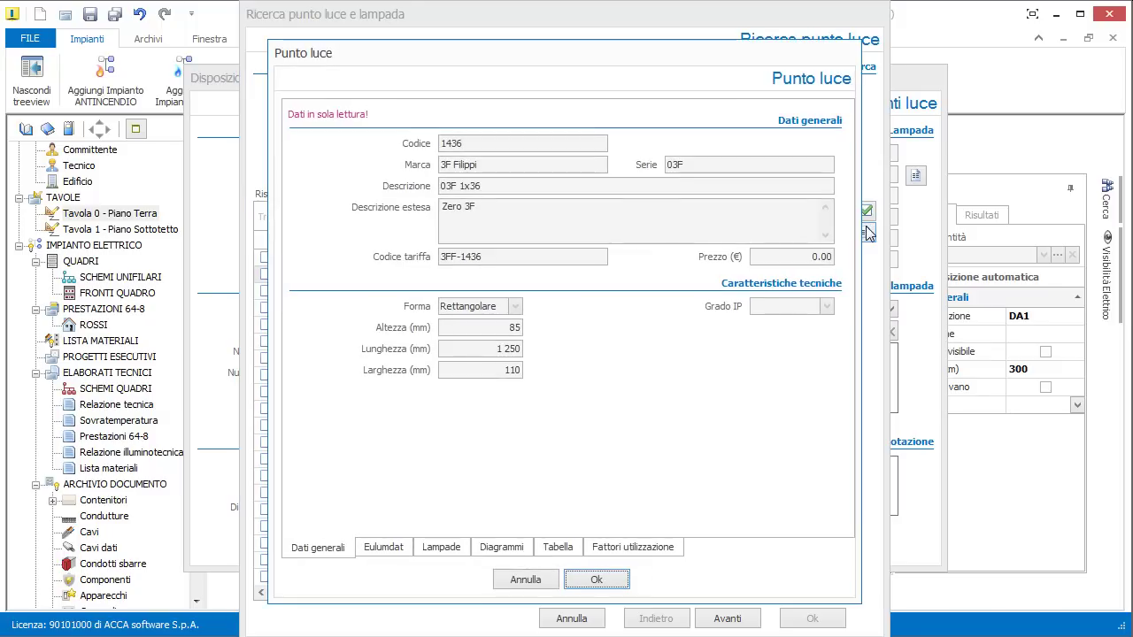
{"action": "left_click", "coordinate": [389, 550]}
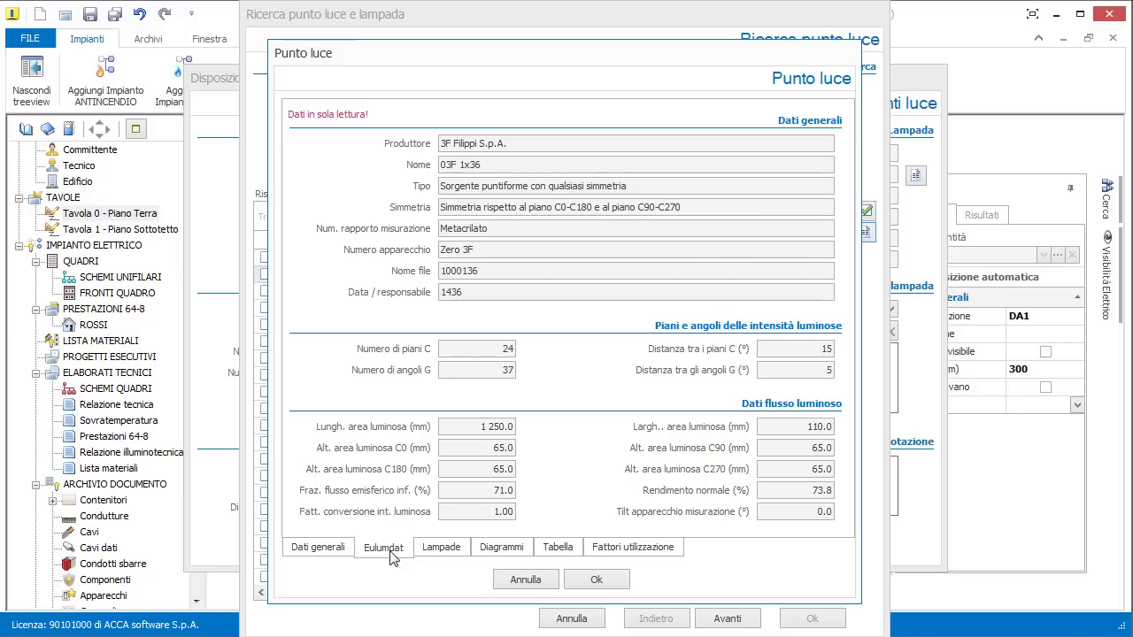
{"action": "left_click", "coordinate": [523, 581]}
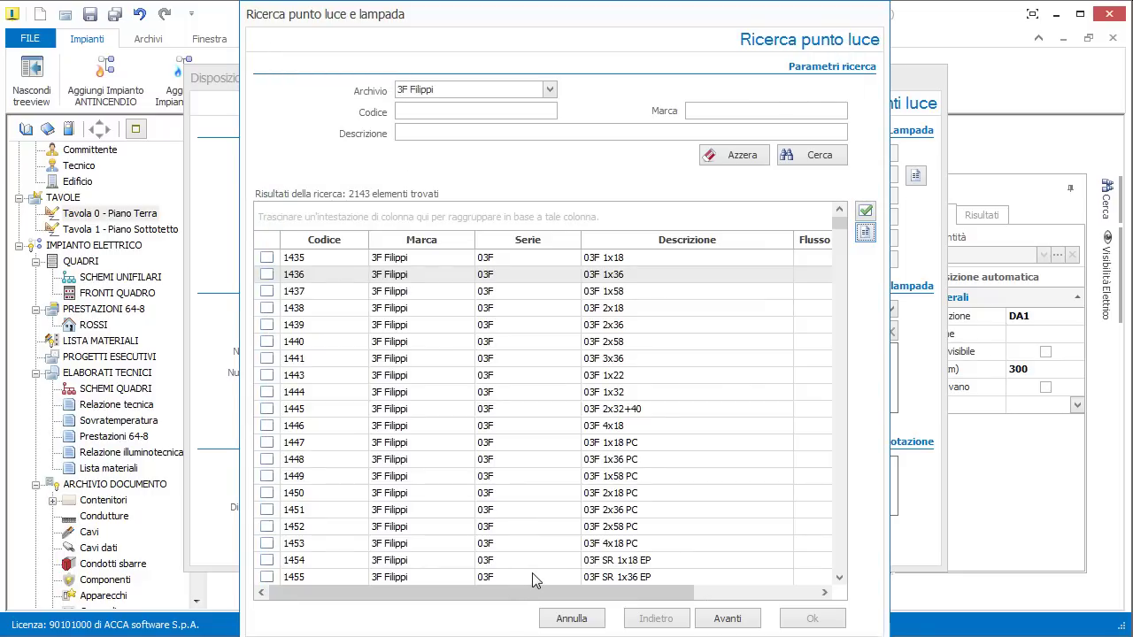
Search the Documento archive, choose light point 46249 (3F Fil 180 1x80 T5 HF 2M) and review its polar intensity diagram
{"action": "left_click", "coordinate": [550, 89]}
{"action": "left_click", "coordinate": [522, 106]}
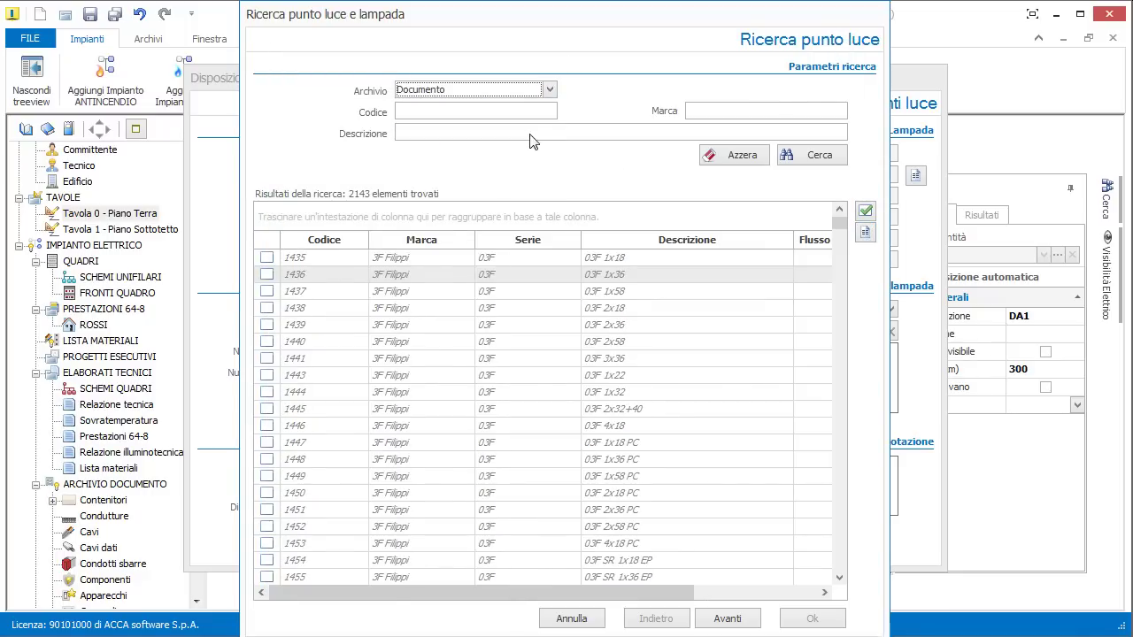
{"action": "left_click", "coordinate": [806, 160]}
{"action": "left_click", "coordinate": [498, 280]}
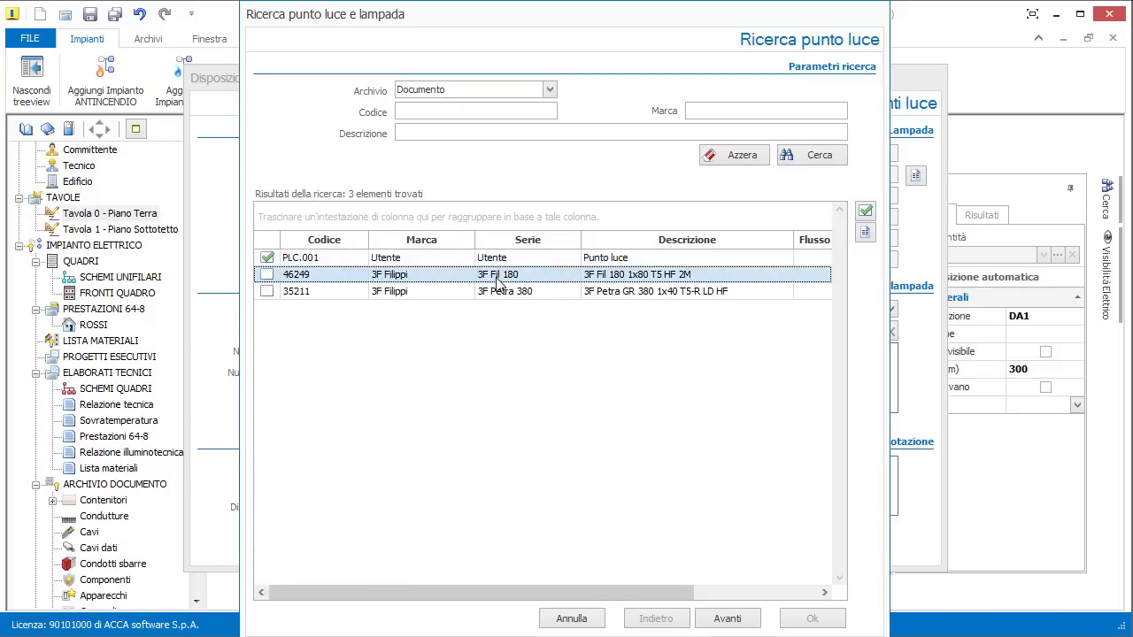
{"action": "left_click", "coordinate": [865, 231]}
{"action": "left_click", "coordinate": [501, 548]}
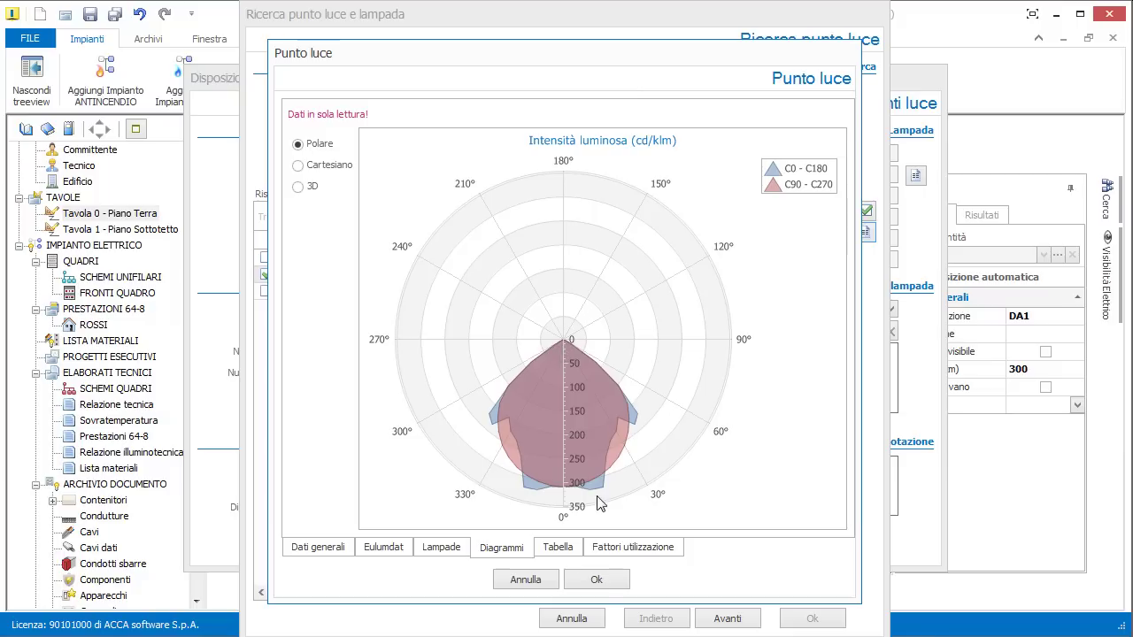
{"action": "left_click", "coordinate": [605, 582]}
Assign the Philips lamp TL58083XTRA (MASTER TL5 HO Xtra G5) to the chosen light point and confirm the selection
{"action": "left_click", "coordinate": [728, 617]}
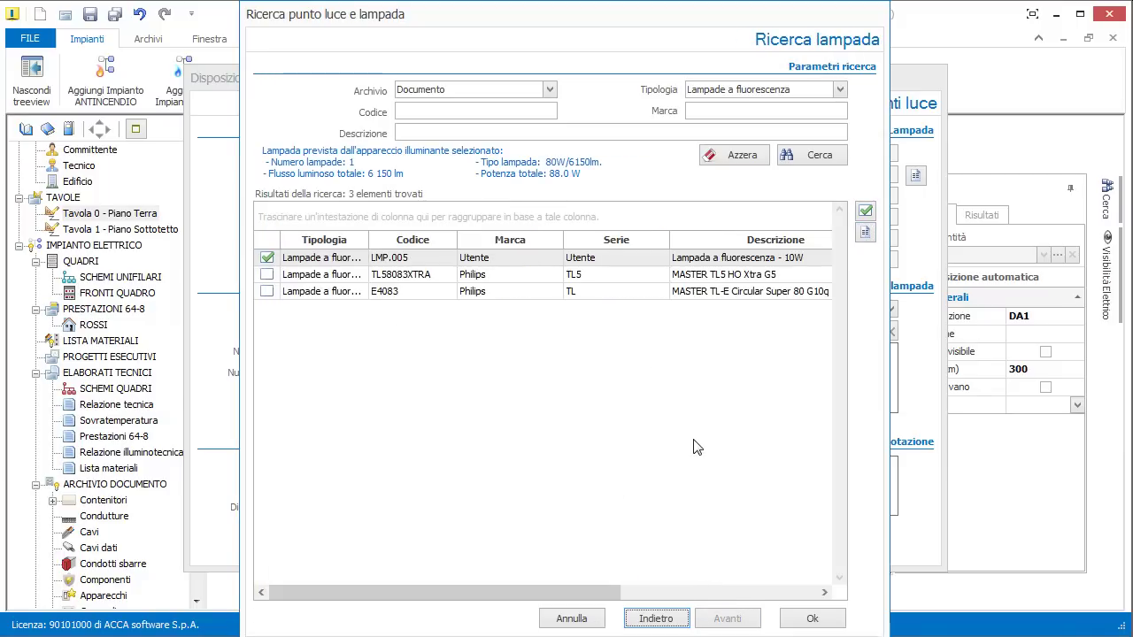
{"action": "left_click", "coordinate": [532, 278]}
{"action": "left_click_drag", "start_coordinate": [557, 592], "coordinate": [708, 593]}
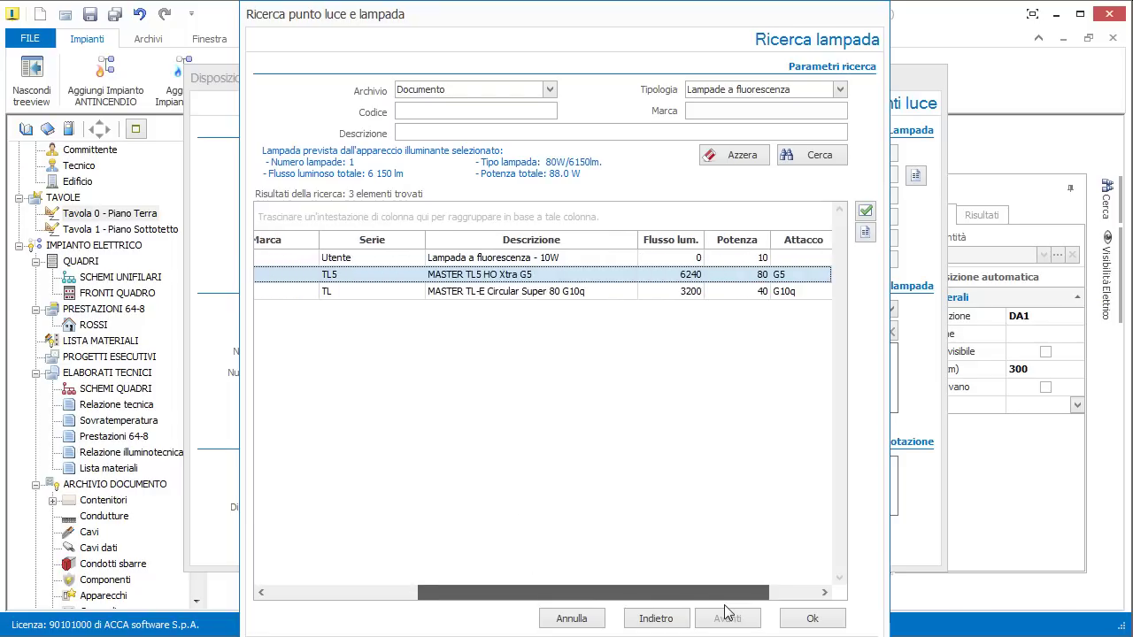
{"action": "left_click", "coordinate": [794, 621]}
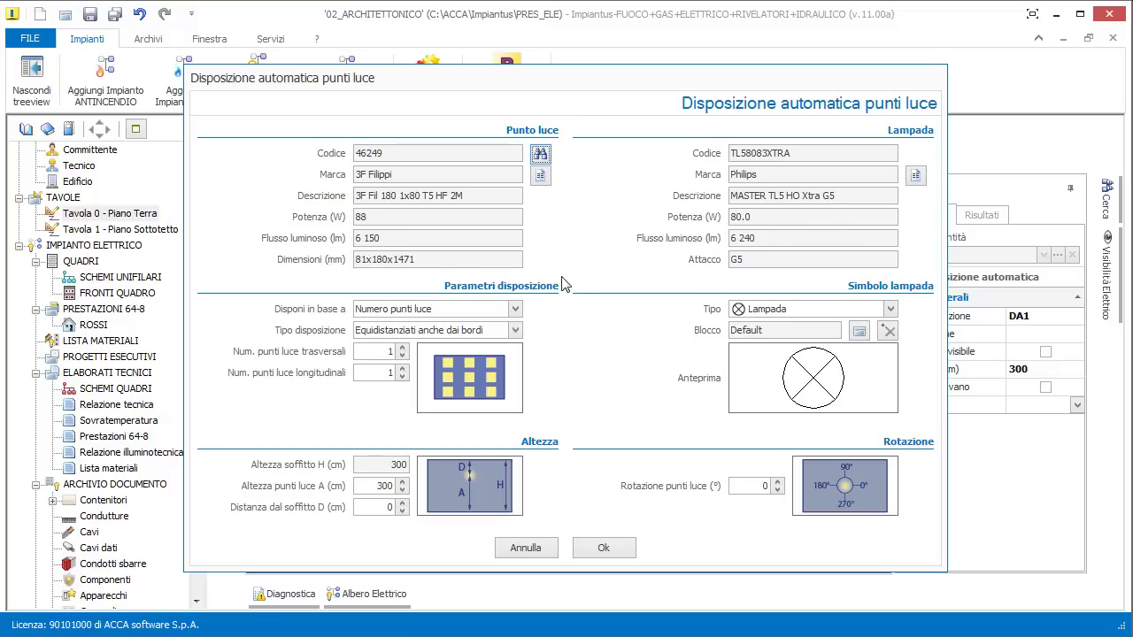
Set the arrangement to 3 transverse and 2 longitudinal light points, equidistant also from the edges, with the Lampada fluorescente symbol, and confirm
{"action": "left_click", "coordinate": [402, 356]}
{"action": "left_click", "coordinate": [508, 331]}
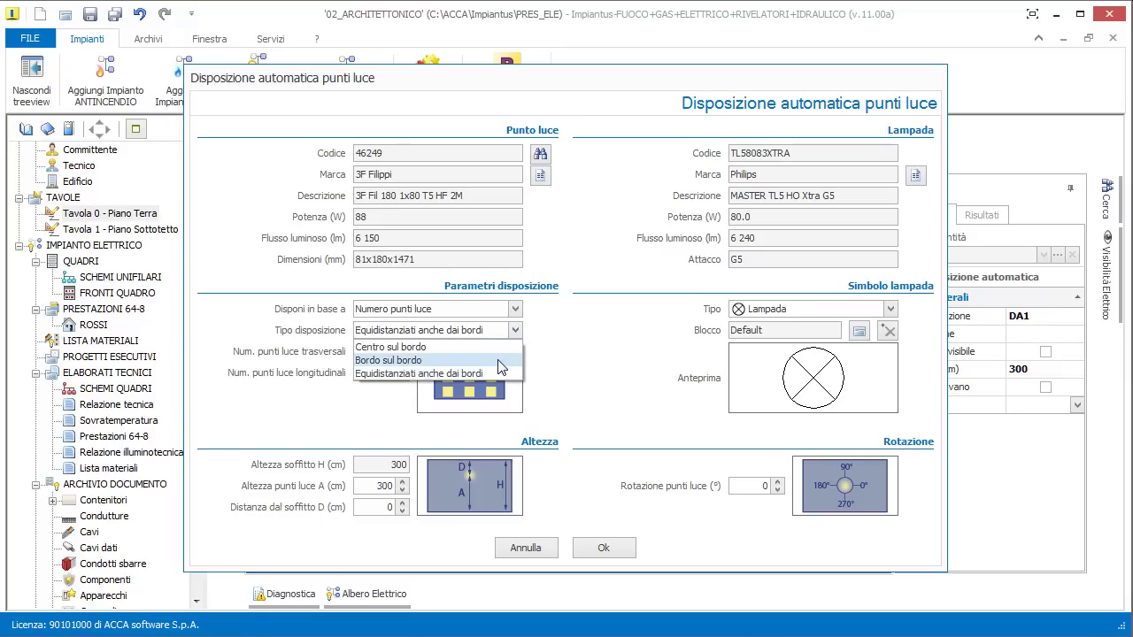
{"action": "left_click", "coordinate": [515, 330]}
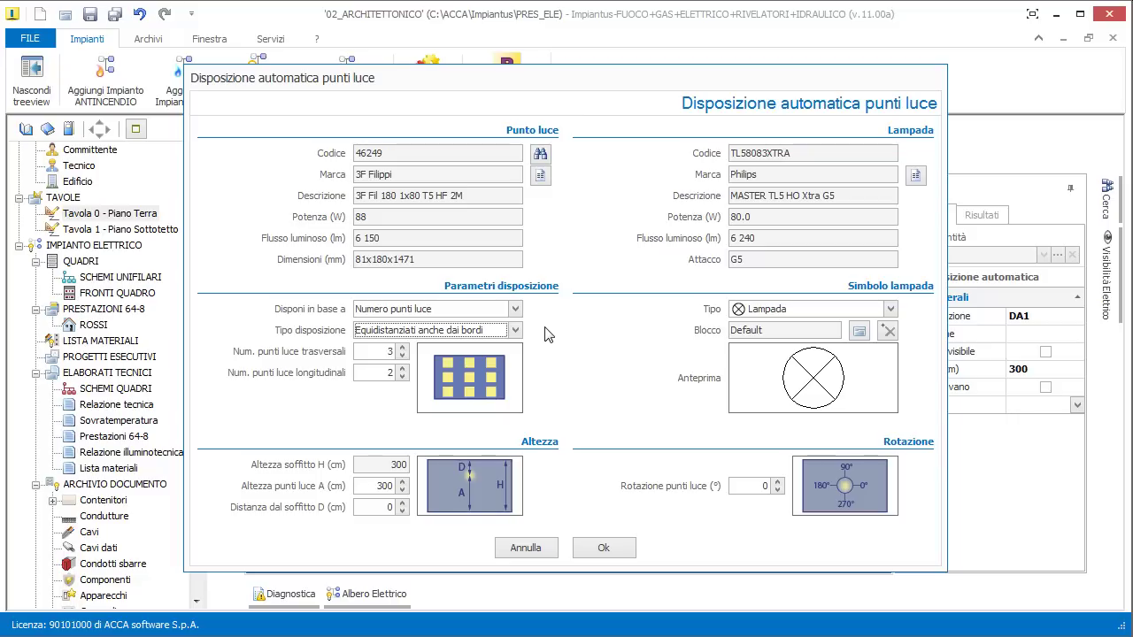
{"action": "left_click", "coordinate": [791, 310]}
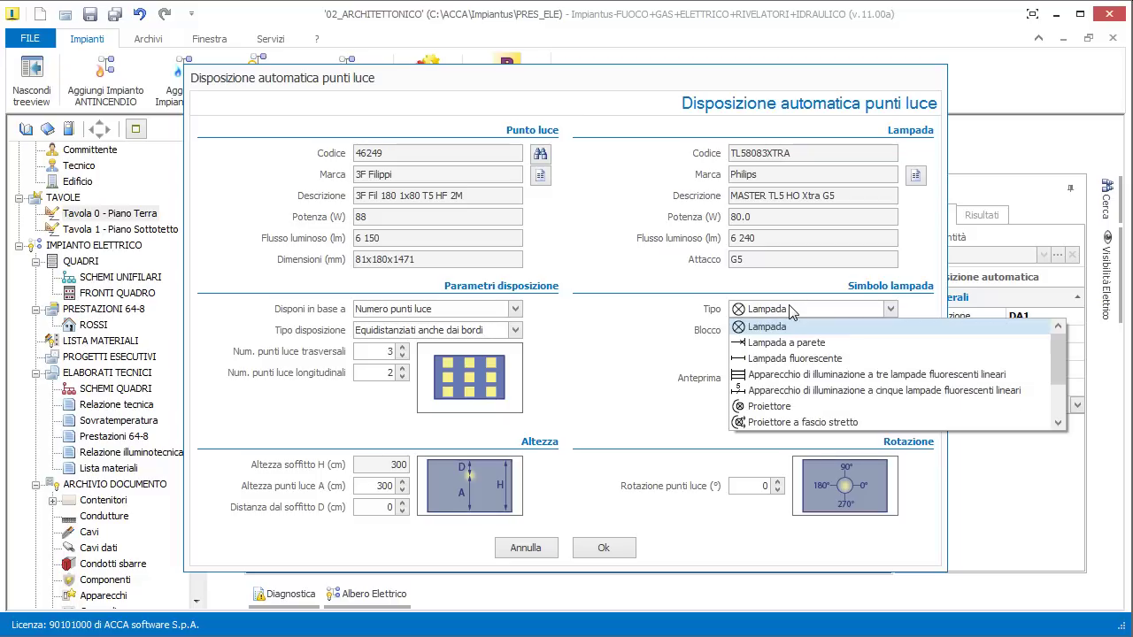
{"action": "left_click", "coordinate": [794, 360]}
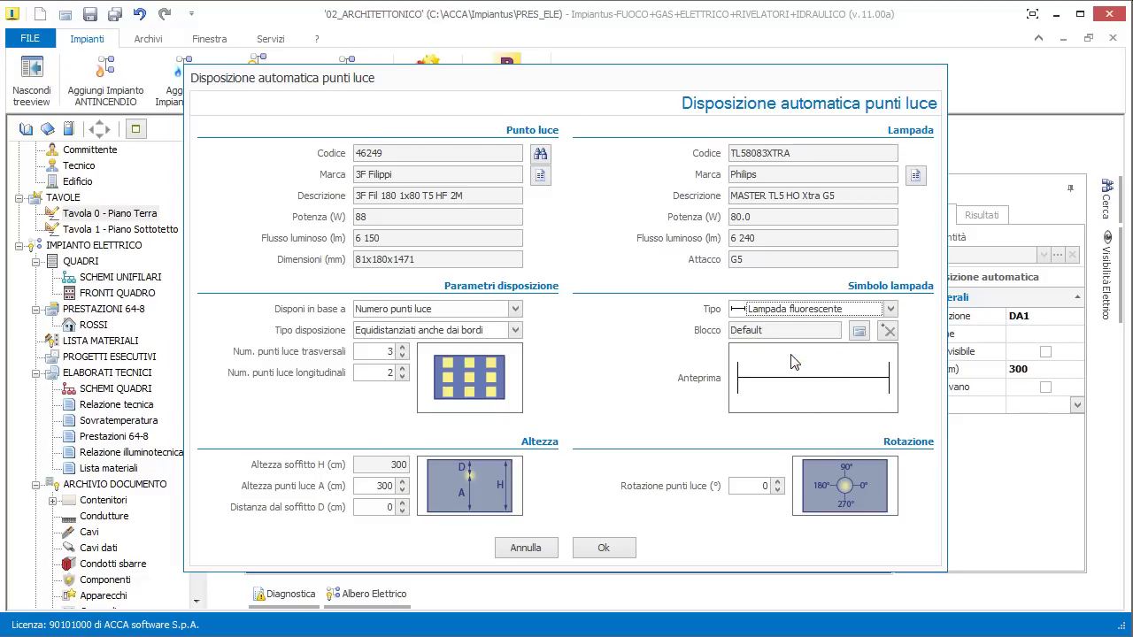
{"action": "left_click", "coordinate": [609, 549]}
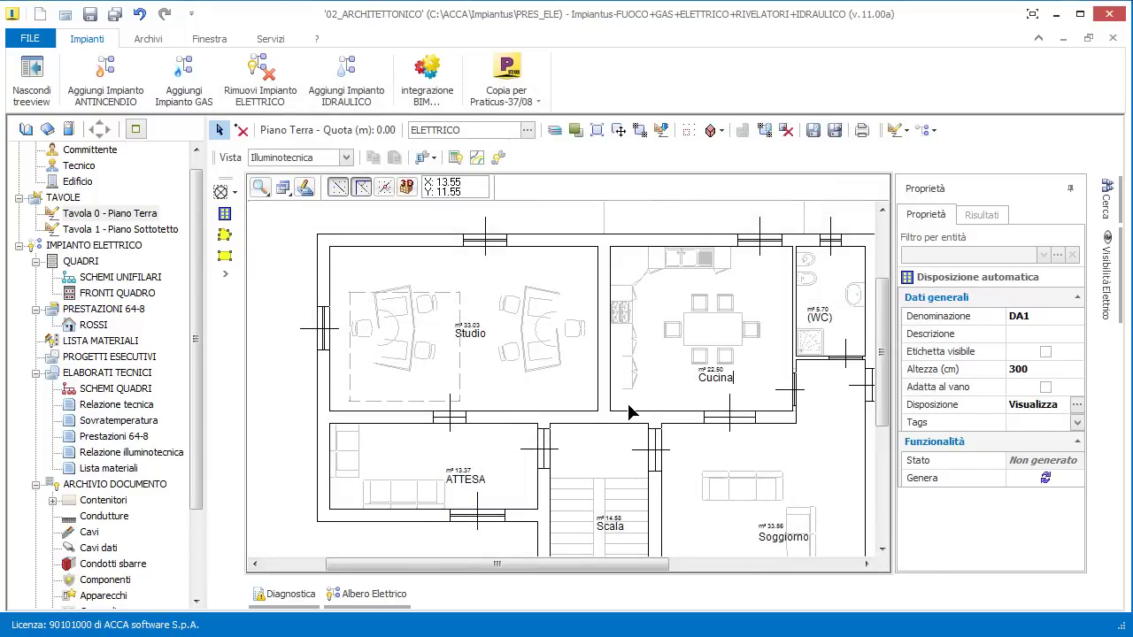
Fit the automatic arrangement to the Studio room and generate its light points
{"action": "left_click", "coordinate": [1046, 386]}
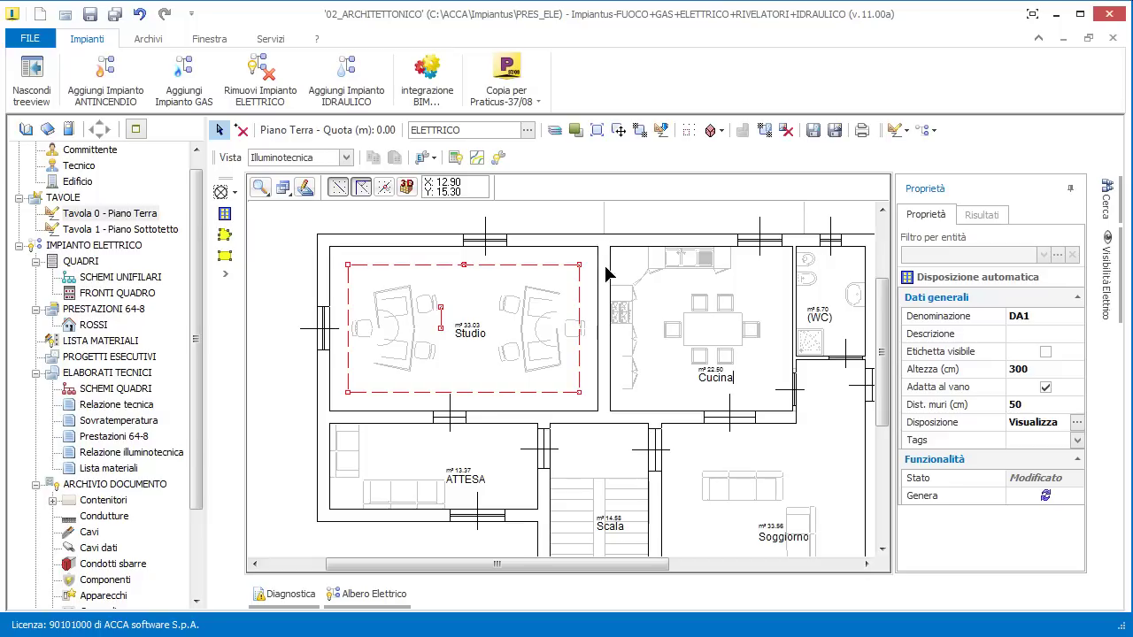
{"action": "left_click", "coordinate": [1045, 497]}
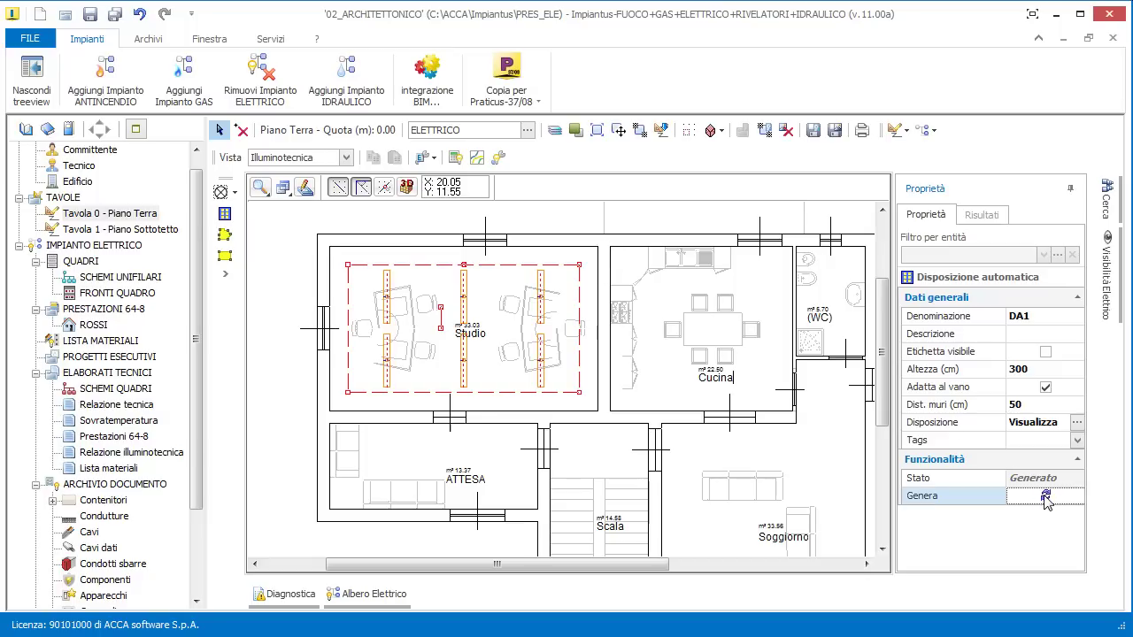
{"action": "scroll", "coordinate": [419, 332], "scroll_direction": "up", "scroll_amount": 3}
{"action": "middle_click_drag", "start_coordinate": [419, 332], "coordinate": [433, 364]}
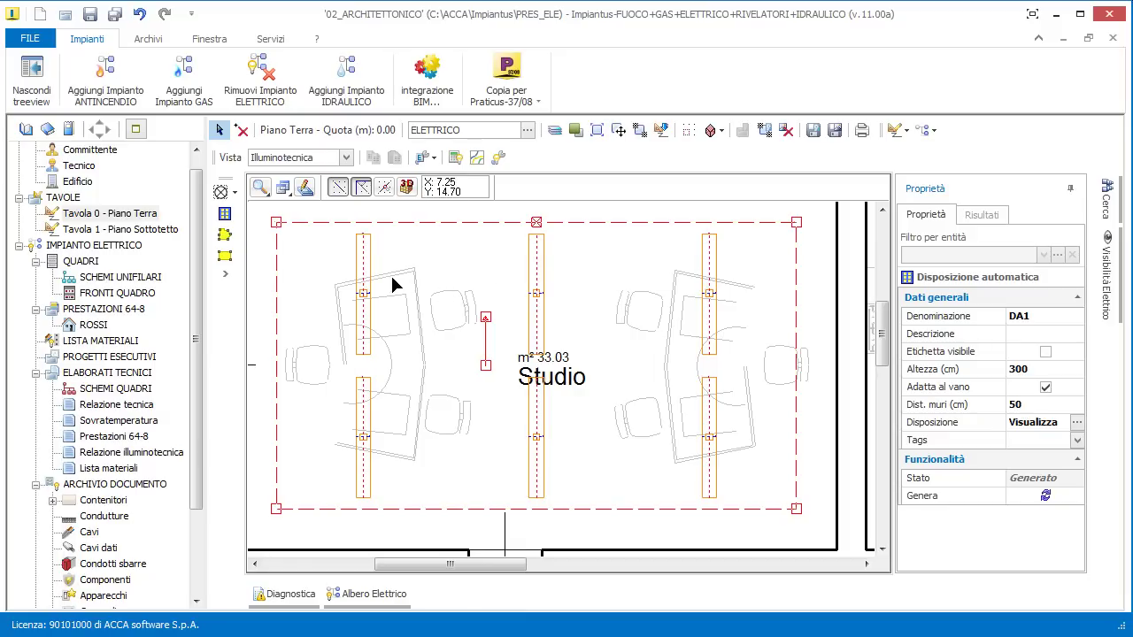
Examine the generated Studio light points in 3D, checking one fixture's properties, and return to the plan with the arrangement selected
{"action": "key", "text": "F3"}
{"action": "scroll", "coordinate": [493, 423], "scroll_direction": "up", "scroll_amount": 3}
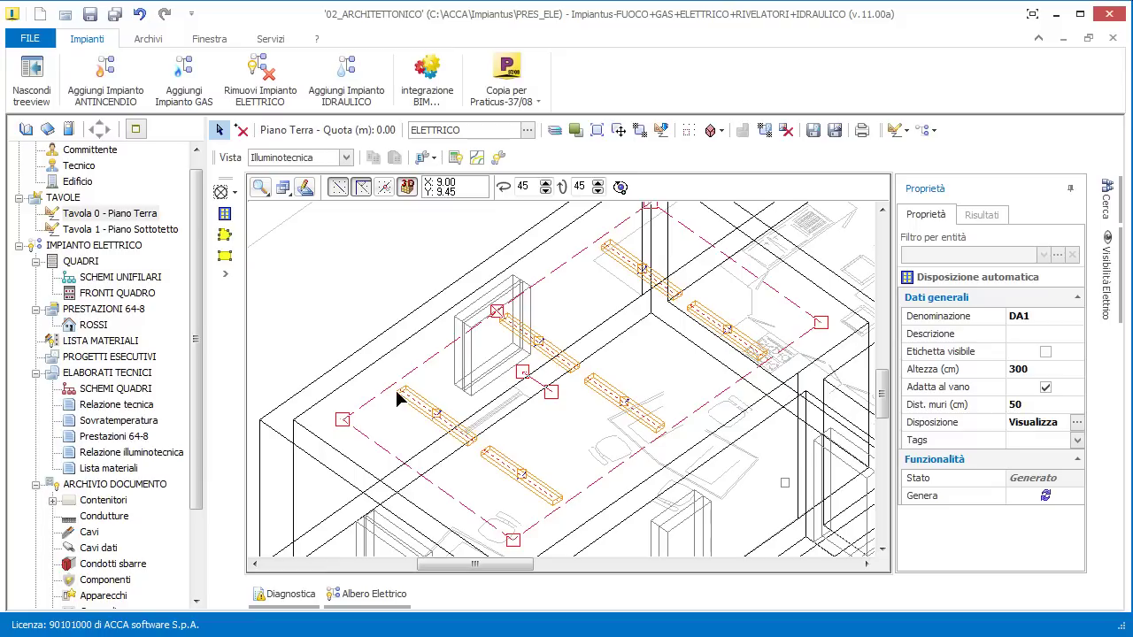
{"action": "scroll", "coordinate": [438, 416], "scroll_direction": "up", "scroll_amount": 2}
{"action": "left_click", "coordinate": [433, 409]}
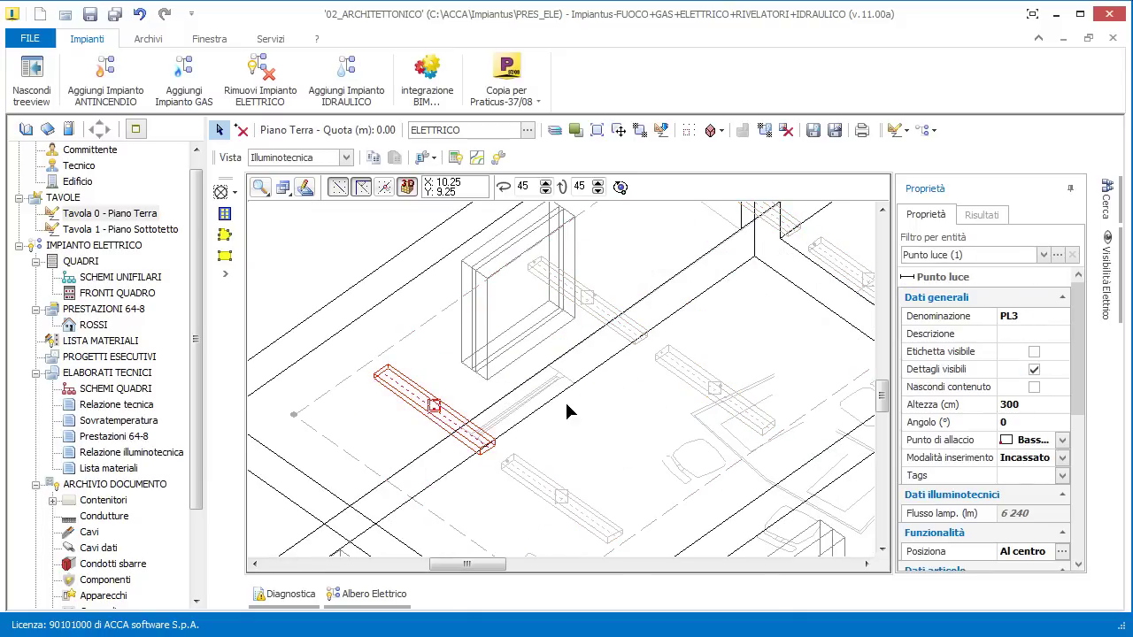
{"action": "mouse_move", "coordinate": [484, 451]}
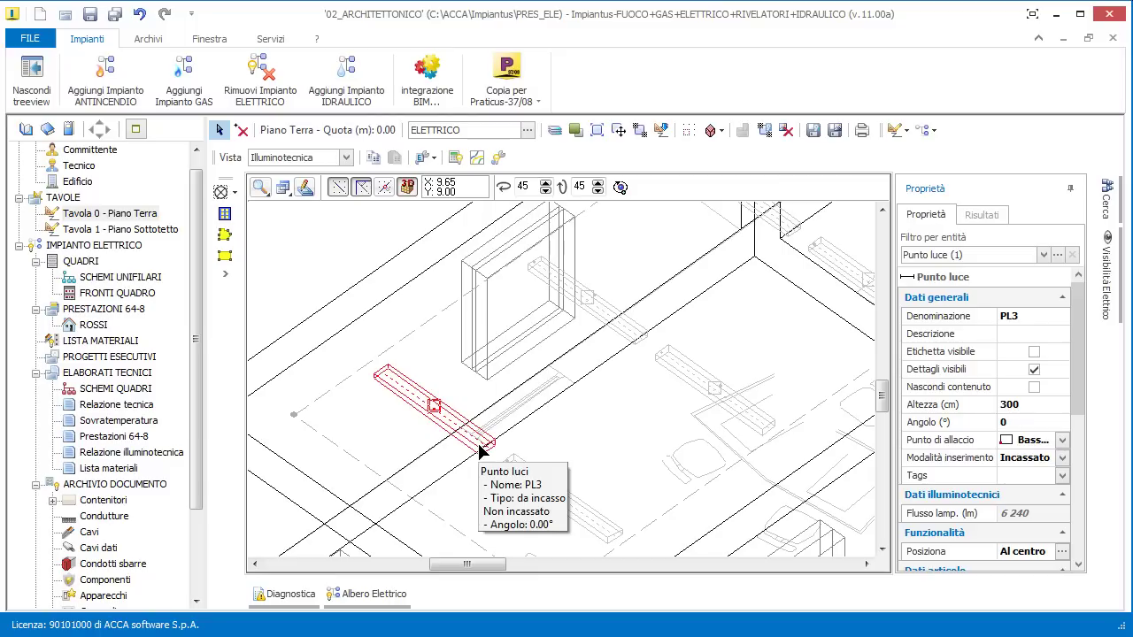
{"action": "key", "text": "F3"}
{"action": "scroll", "coordinate": [469, 421], "scroll_direction": "down", "scroll_amount": 1}
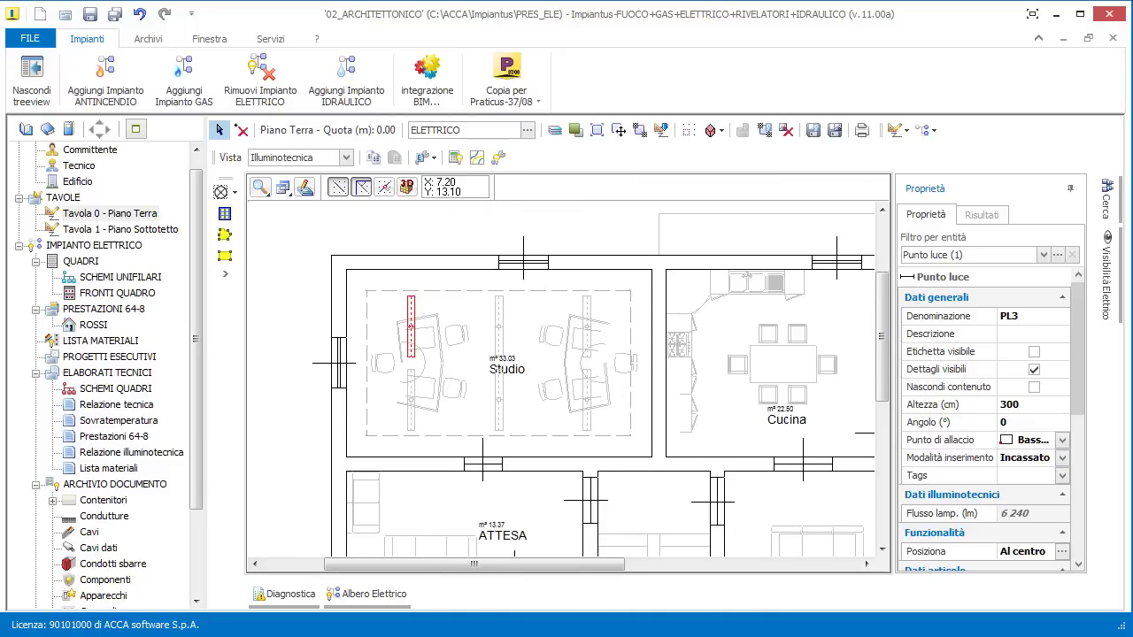
{"action": "left_click", "coordinate": [461, 398]}
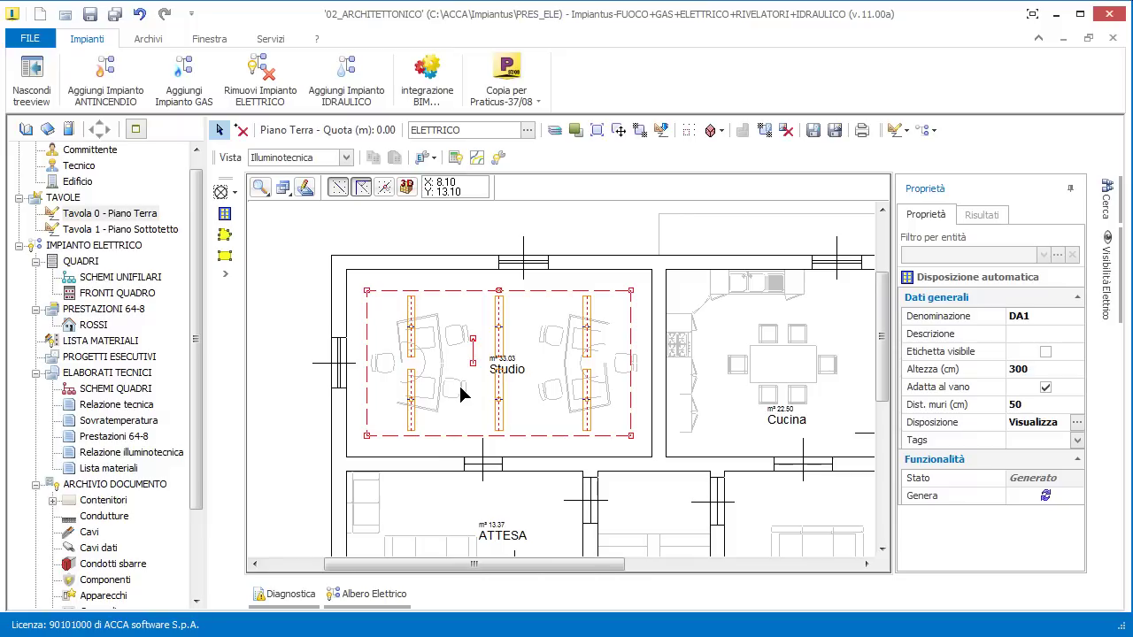
{"action": "middle_click_drag", "start_coordinate": [459, 382], "coordinate": [450, 368]}
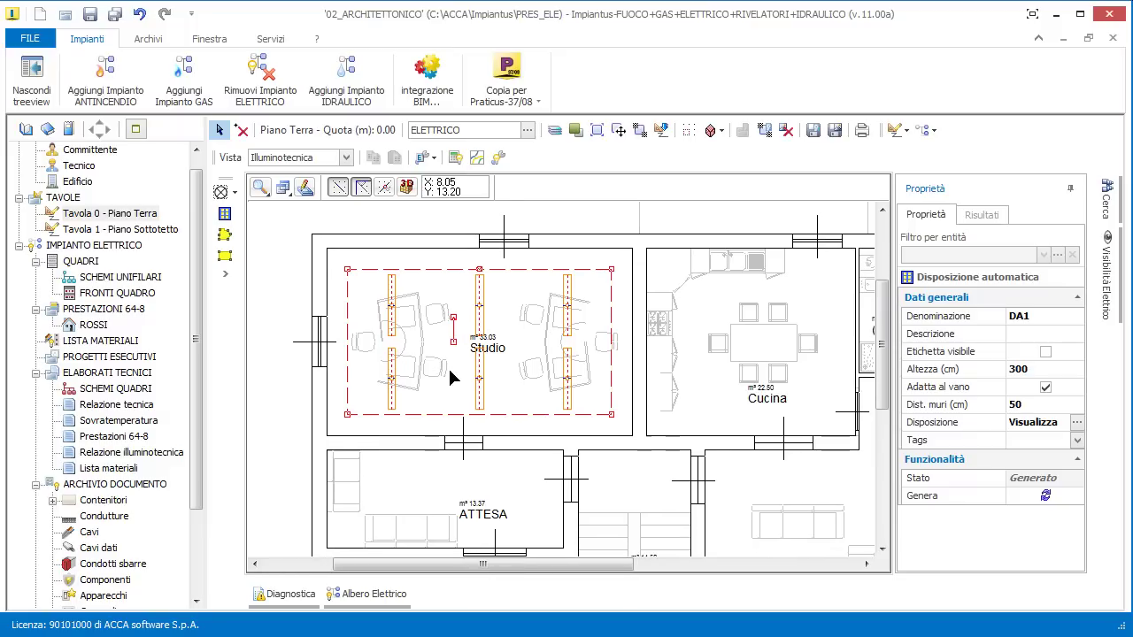
Place a visual task surface (Superficie compito visivo) in the Studio and fit it to the room
{"action": "left_click", "coordinate": [228, 240]}
{"action": "left_click", "coordinate": [439, 303]}
{"action": "right_click", "coordinate": [439, 302]}
{"action": "left_click", "coordinate": [460, 316]}
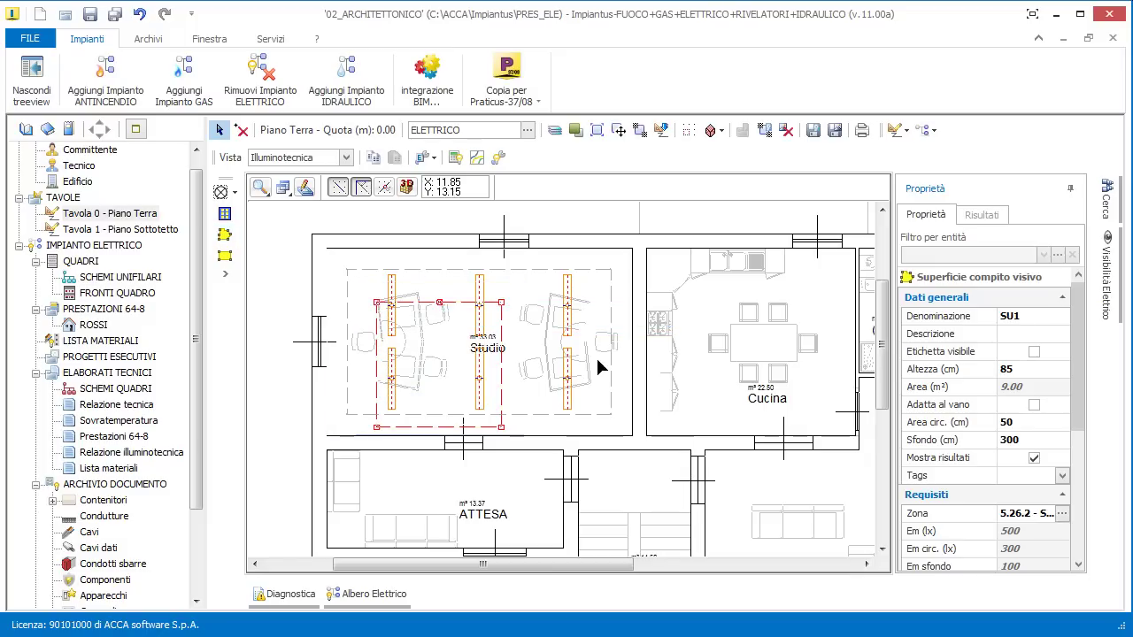
{"action": "left_click", "coordinate": [1034, 406]}
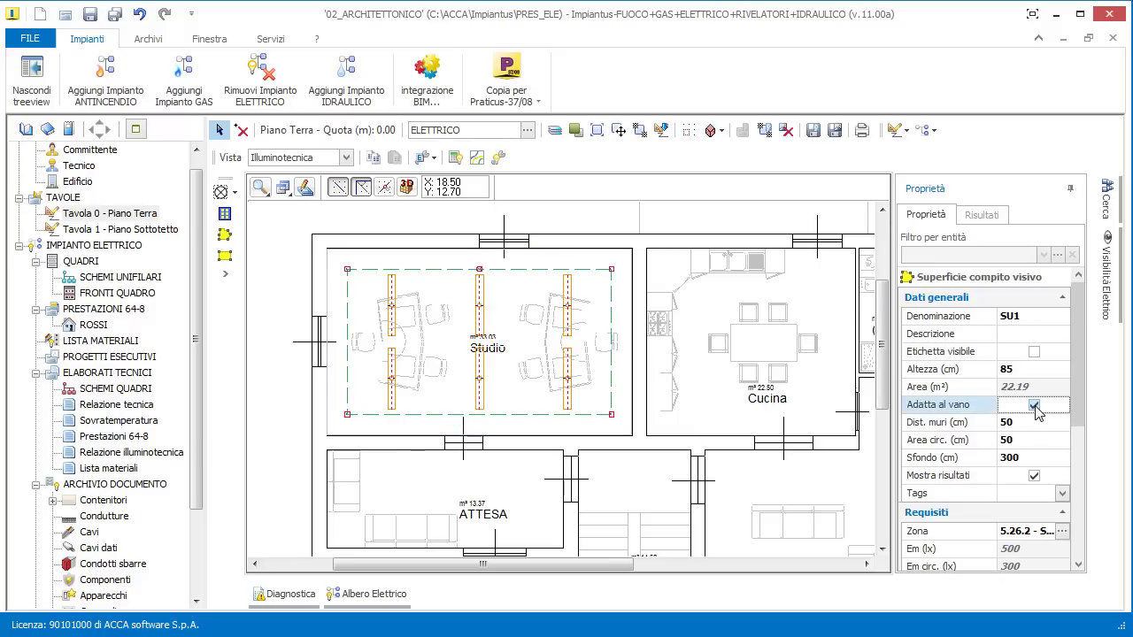
Assign the visual task surface the UNI EN 12464-1 requirement 5.26.2 (Scrittura, dattilografia, lettura, elaborazione dati) from the Uffici category
{"action": "left_click_drag", "start_coordinate": [1082, 384], "coordinate": [1080, 464]}
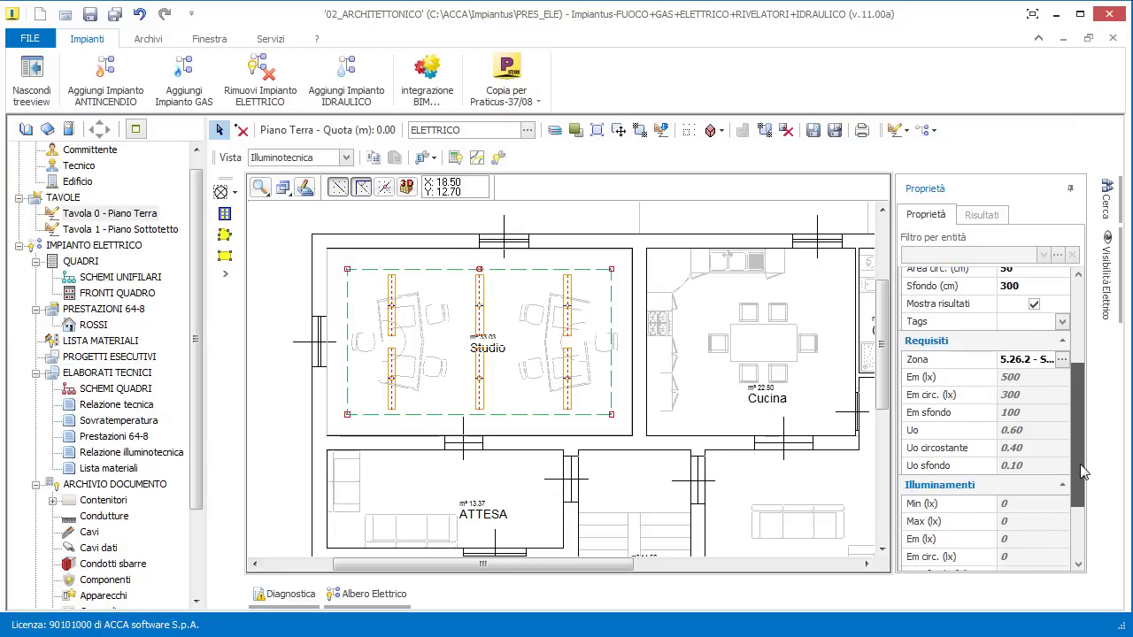
{"action": "left_click", "coordinate": [1062, 362]}
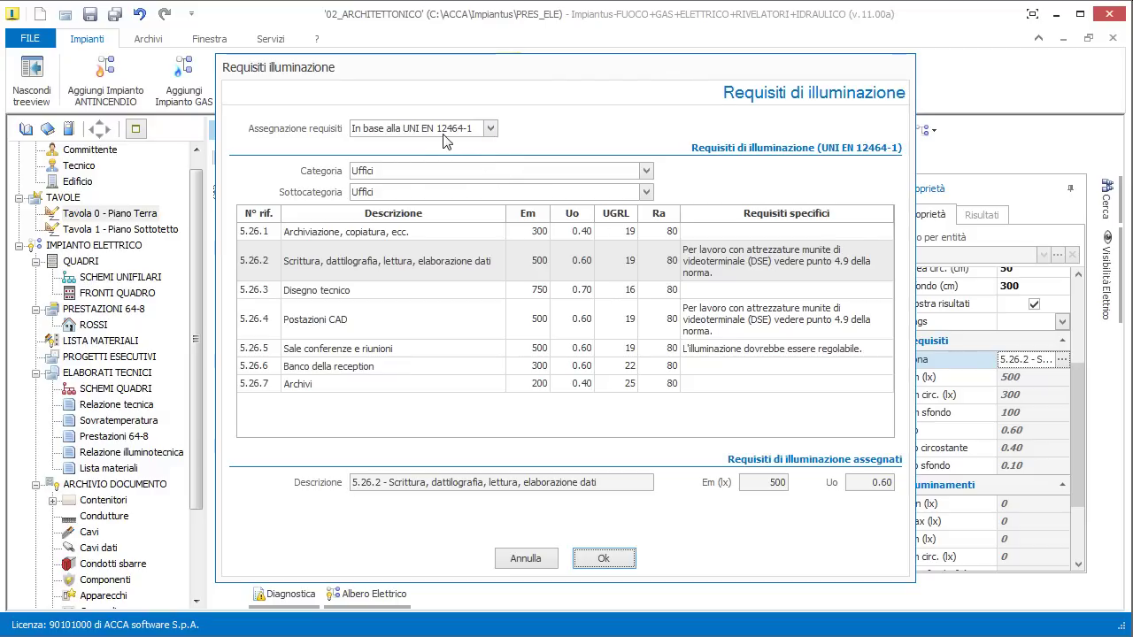
{"action": "left_click", "coordinate": [467, 176]}
{"action": "left_click", "coordinate": [470, 215]}
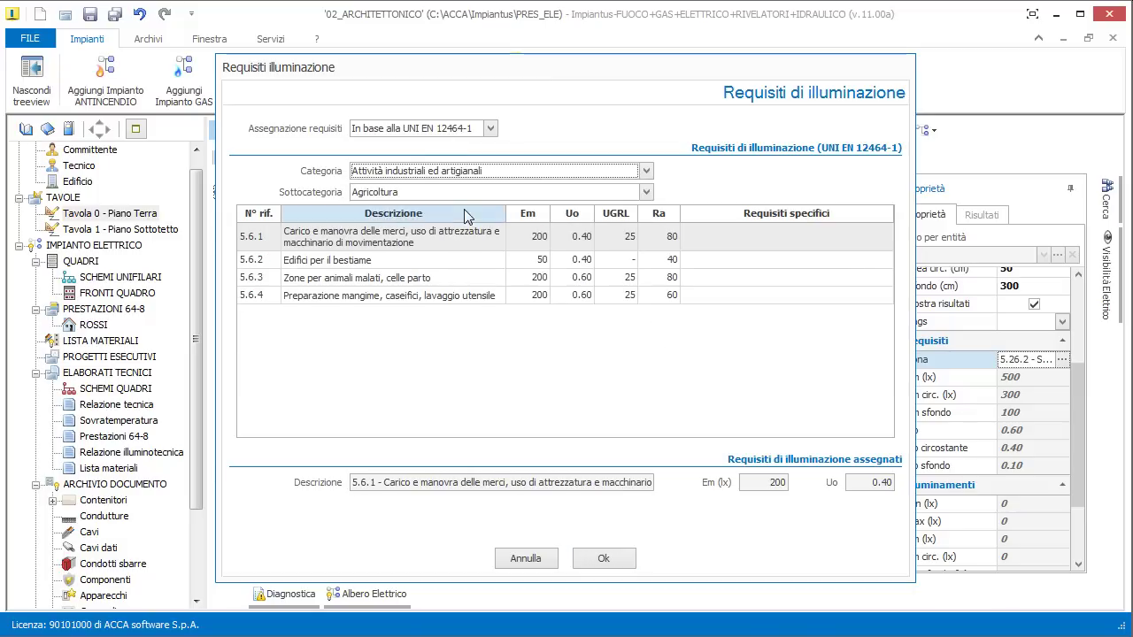
{"action": "left_click", "coordinate": [474, 176]}
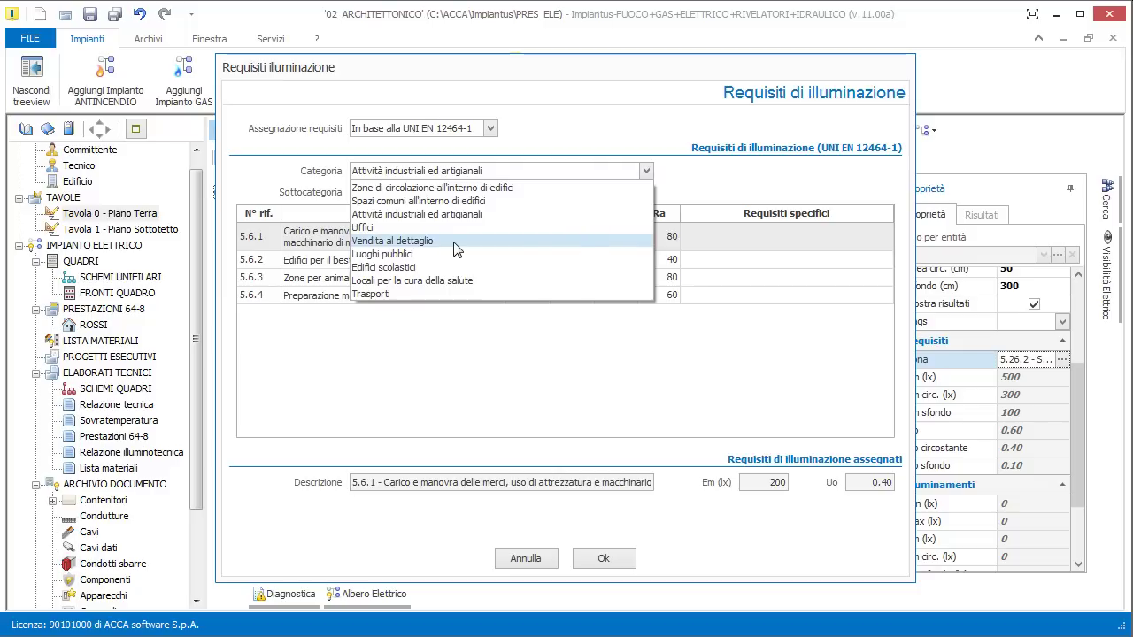
{"action": "left_click", "coordinate": [458, 241]}
{"action": "left_click", "coordinate": [461, 171]}
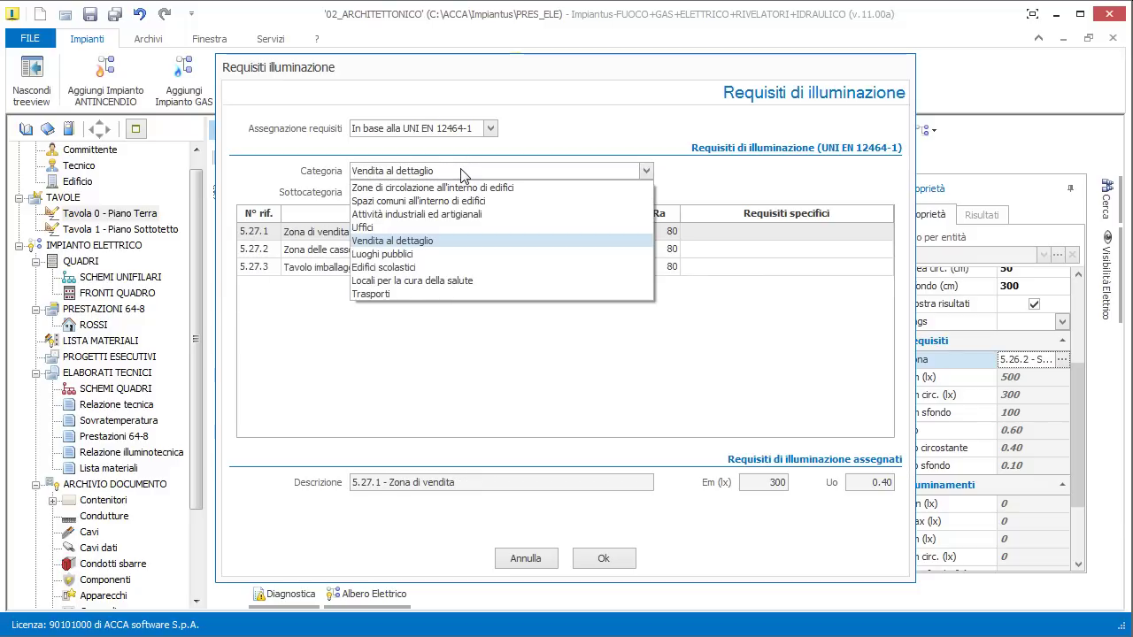
{"action": "left_click", "coordinate": [448, 226]}
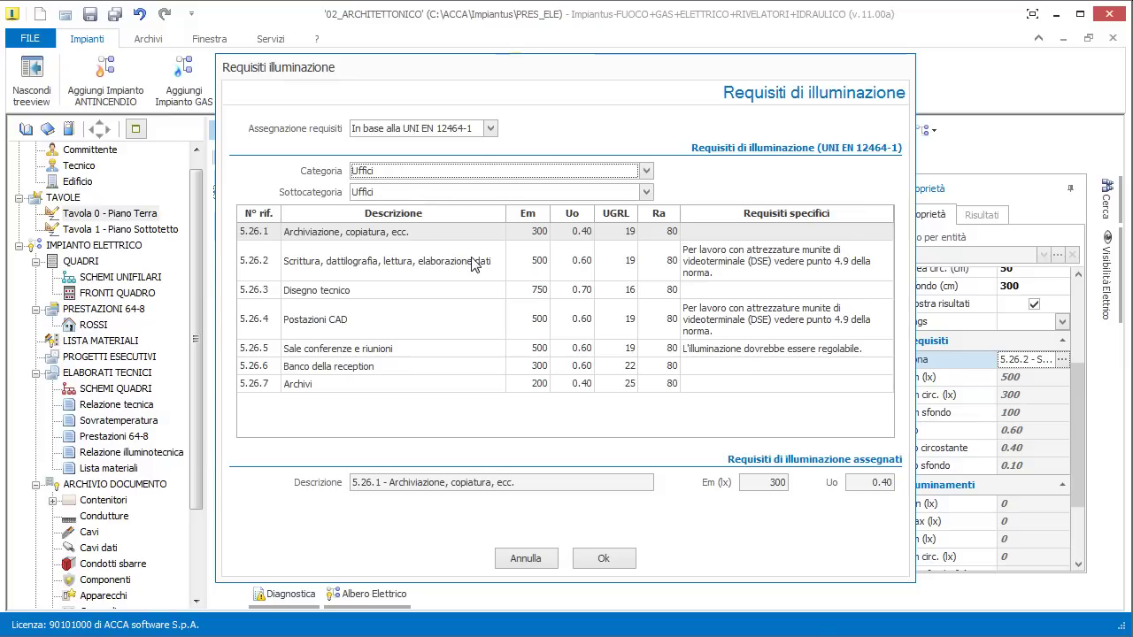
{"action": "left_click", "coordinate": [456, 268]}
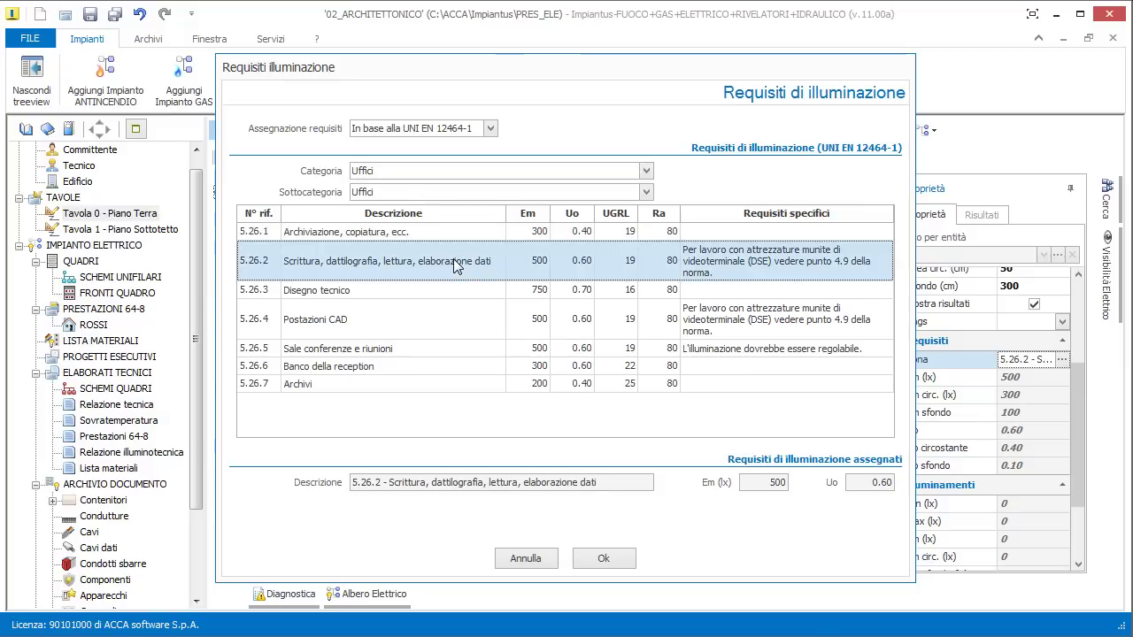
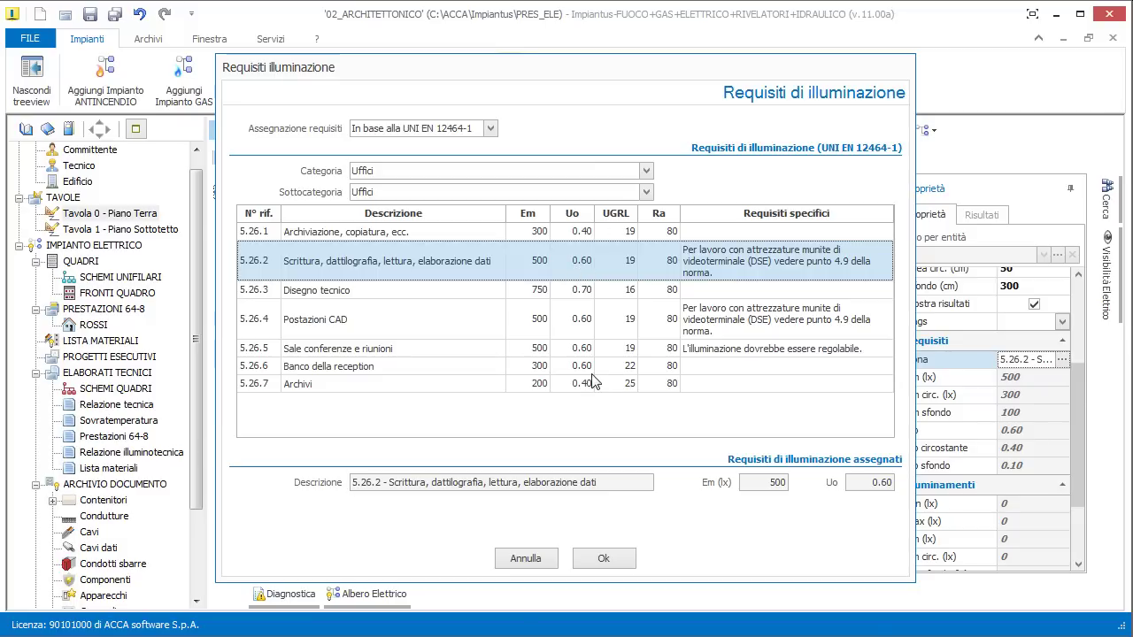
{"action": "left_click", "coordinate": [622, 565]}
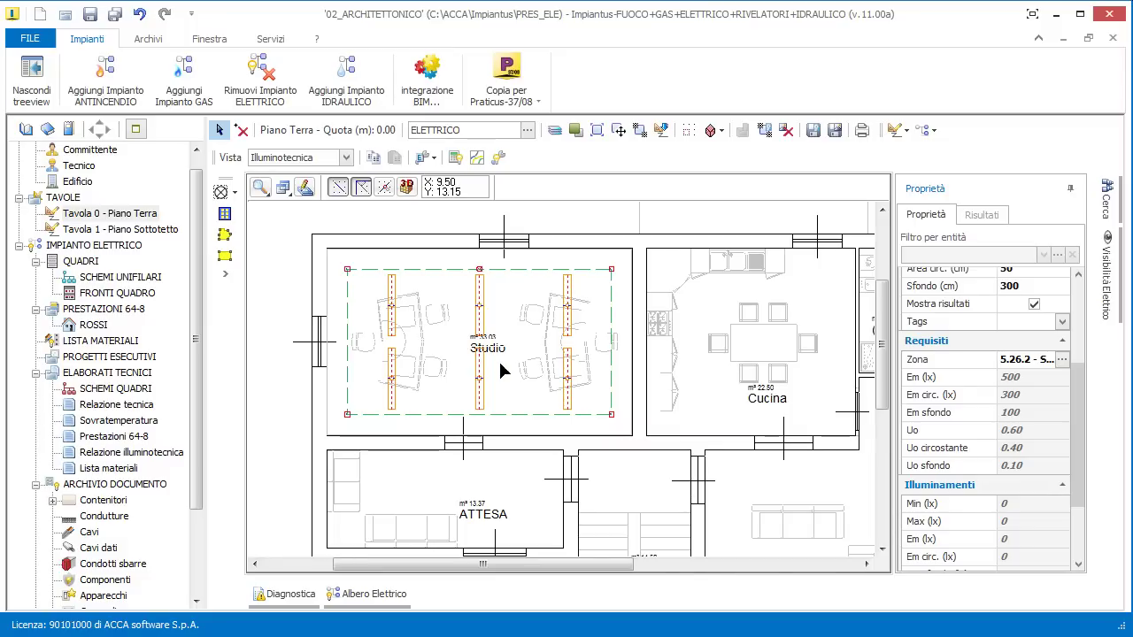
Run the lighting calculation for the Studio room only on Tavola 0 - Piano Terra
{"action": "left_click", "coordinate": [580, 261]}
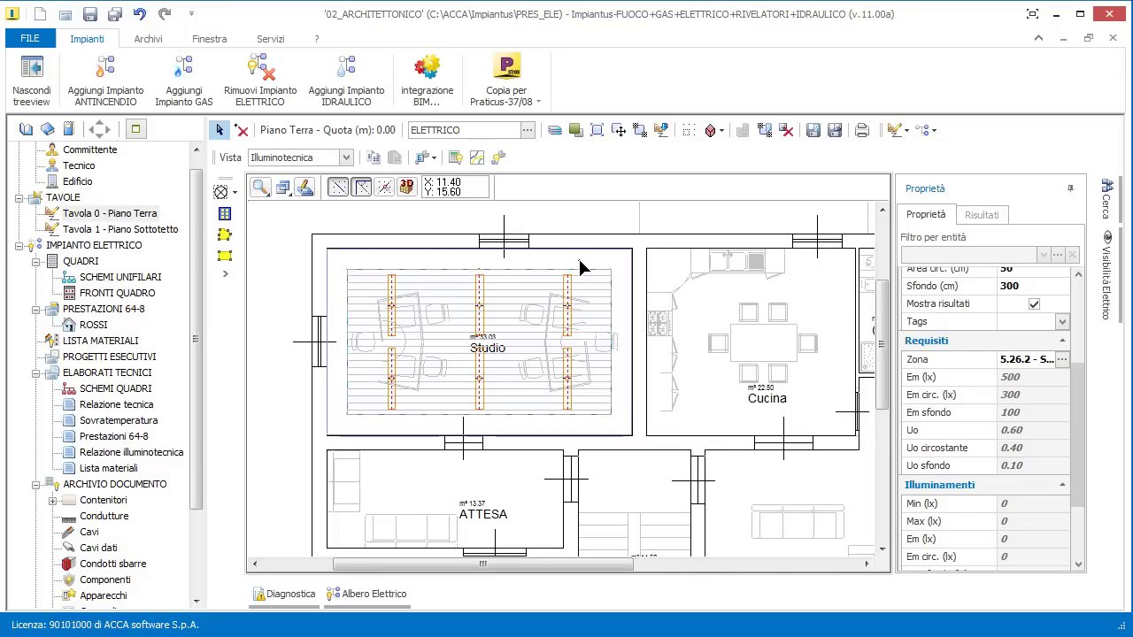
{"action": "left_click", "coordinate": [395, 315]}
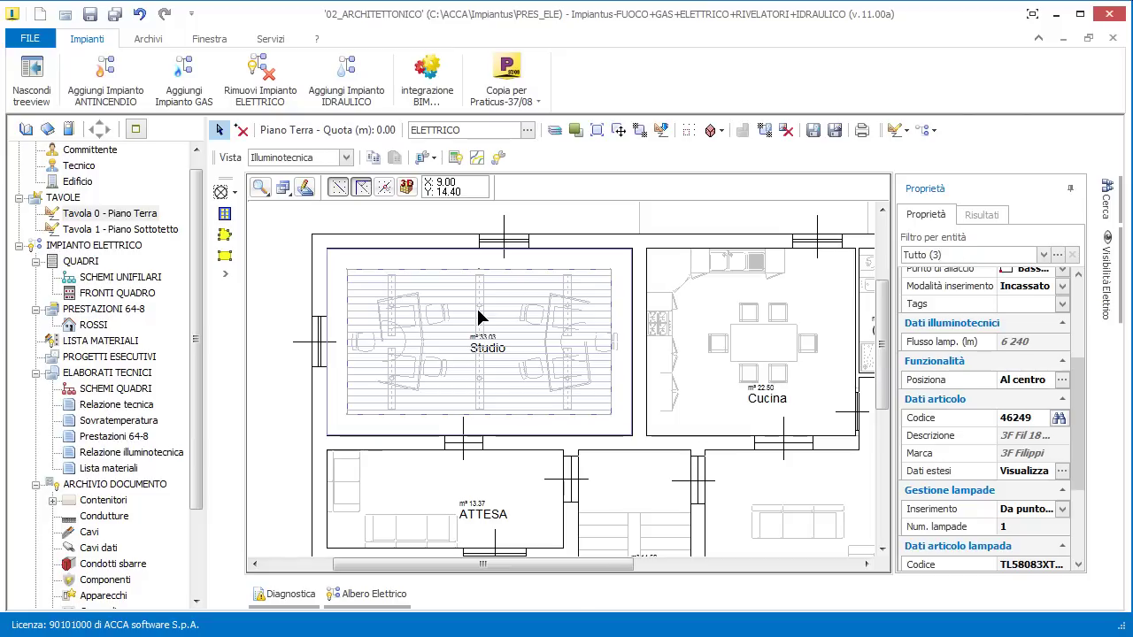
{"action": "left_click", "coordinate": [568, 312]}
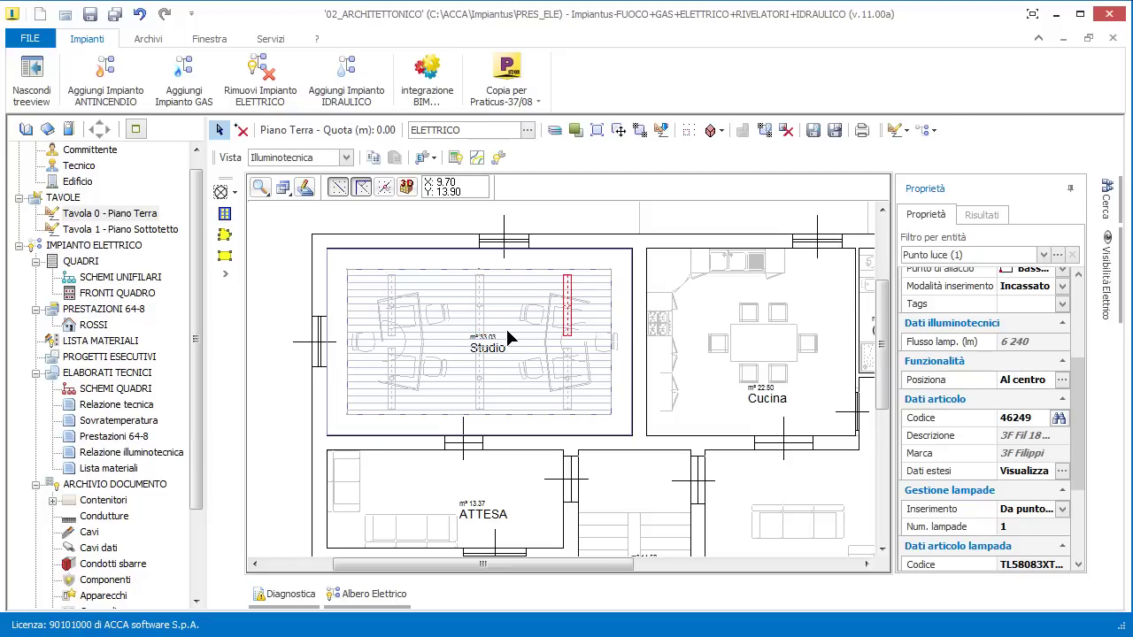
{"action": "left_click", "coordinate": [507, 333]}
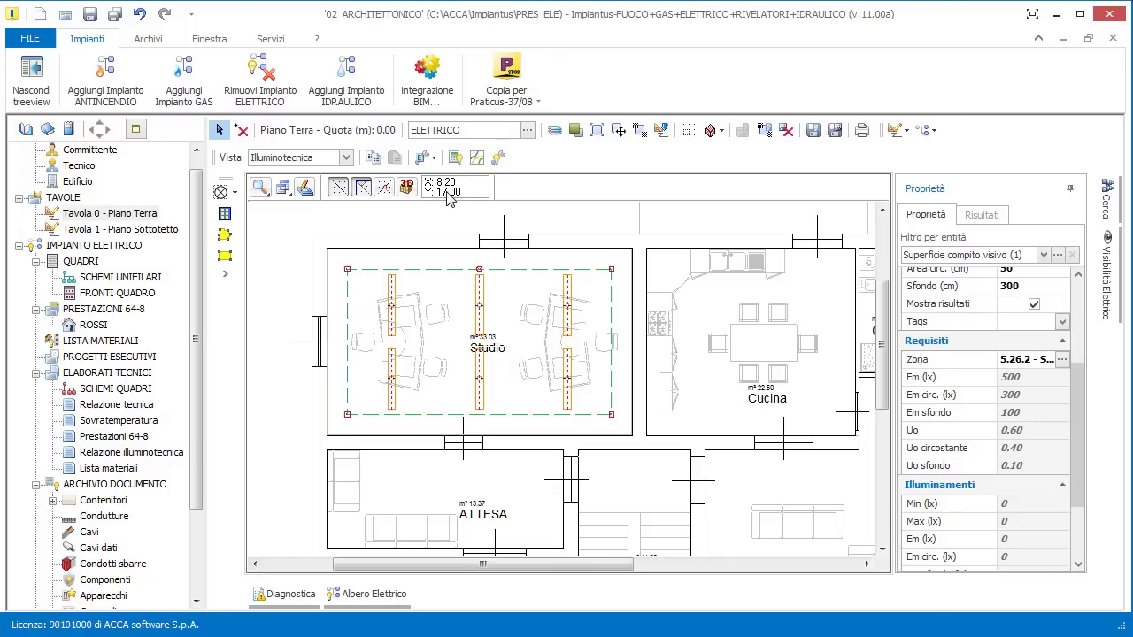
{"action": "left_click", "coordinate": [455, 160]}
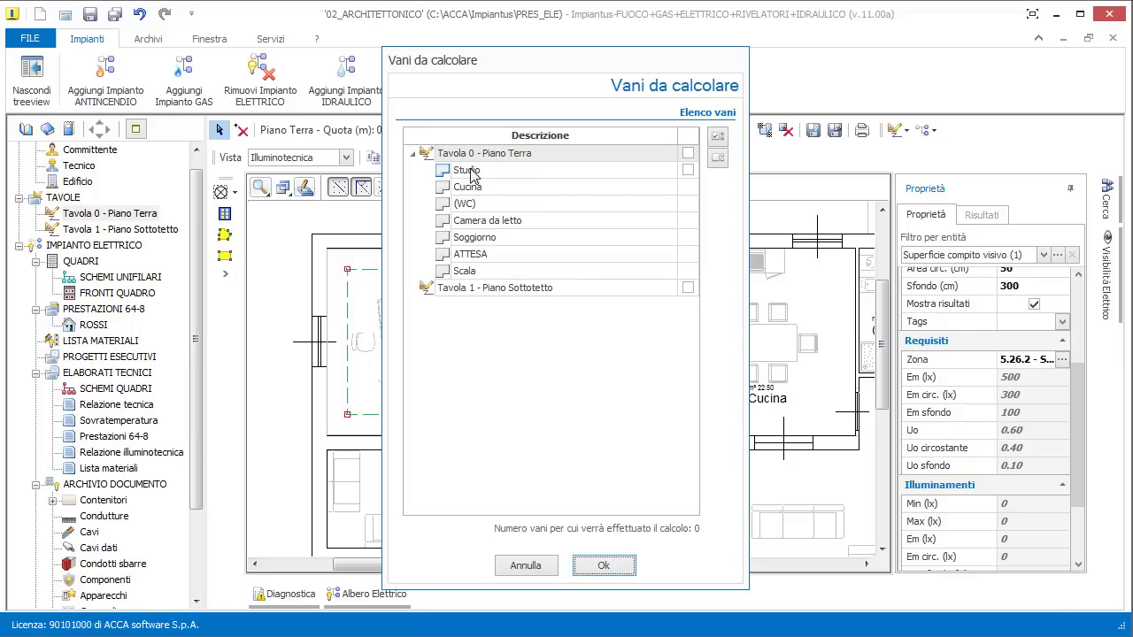
{"action": "left_click", "coordinate": [688, 170]}
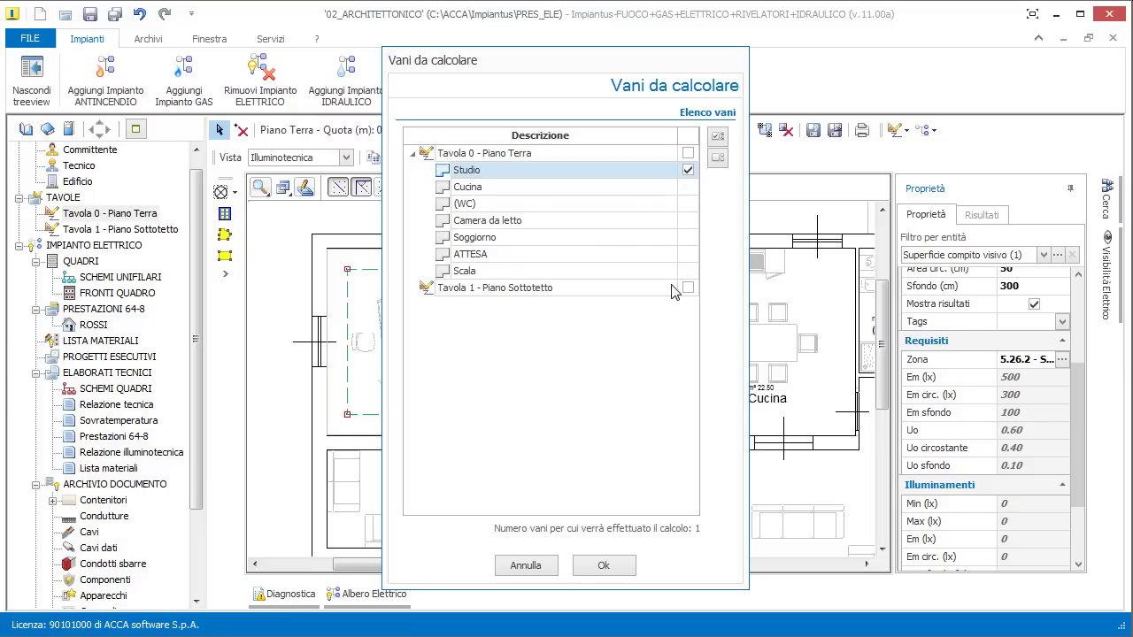
{"action": "left_click", "coordinate": [614, 570]}
{"action": "left_click", "coordinate": [683, 435]}
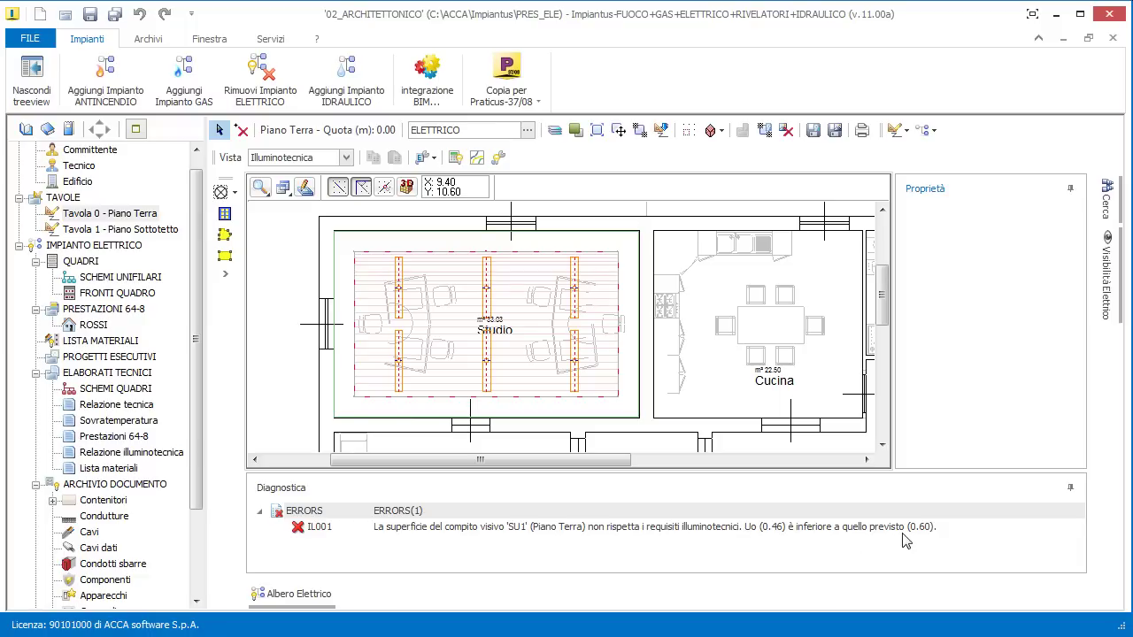
Review the illuminance results of the surface flagged by error IL001 and display the isolux curves in the Studio
{"action": "left_click", "coordinate": [664, 529]}
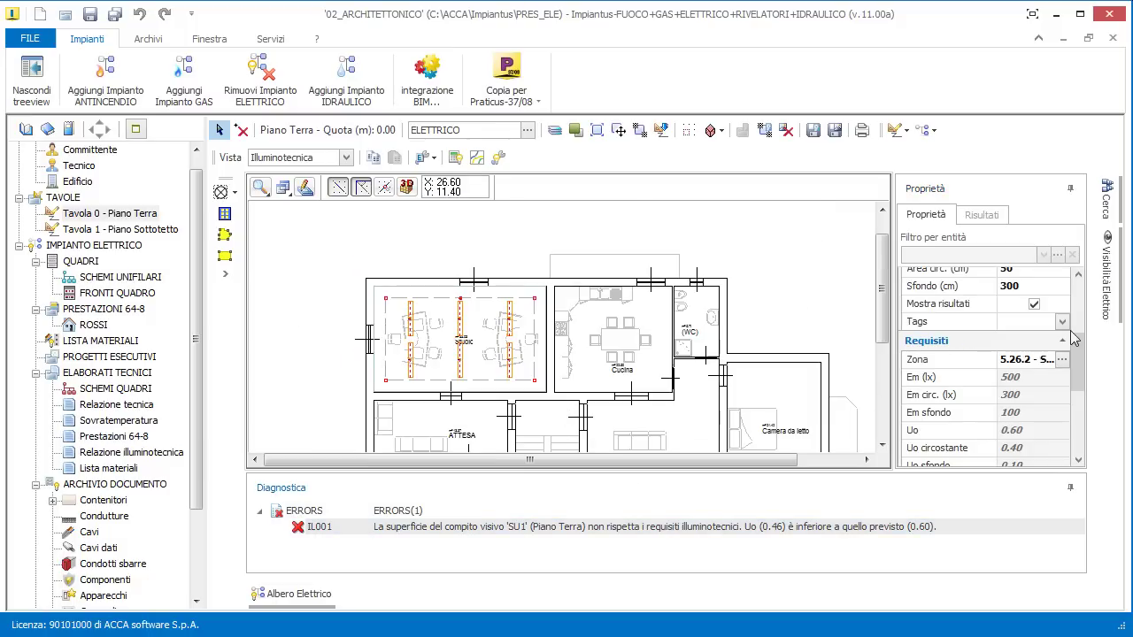
{"action": "scroll", "coordinate": [1077, 377], "scroll_direction": "down", "scroll_amount": 3}
{"action": "left_click_drag", "start_coordinate": [1077, 376], "coordinate": [1079, 409]}
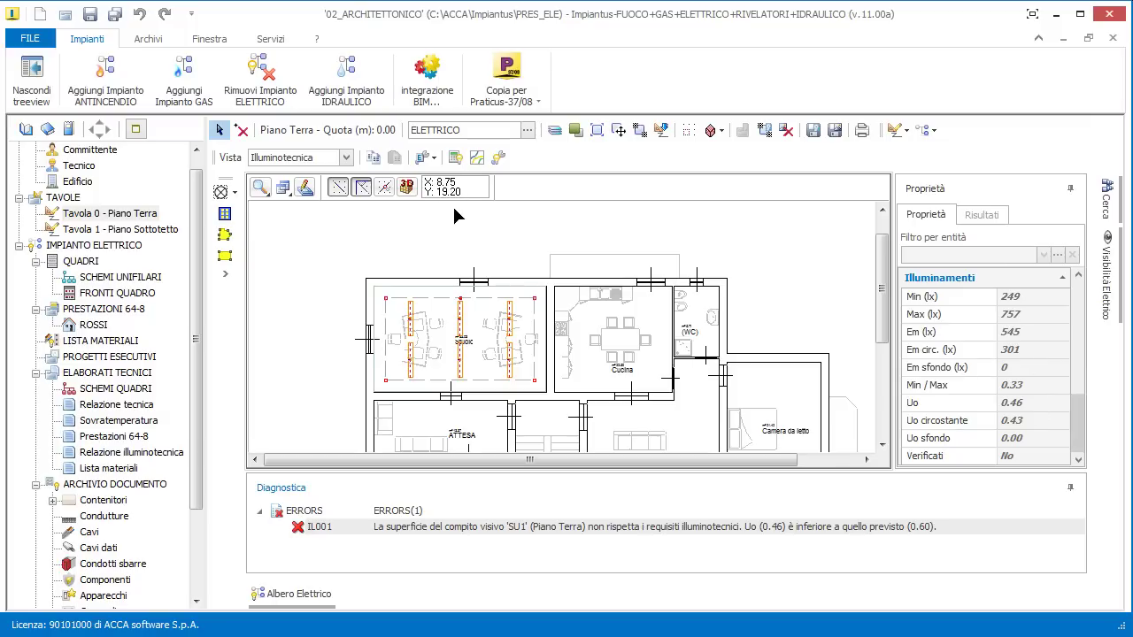
{"action": "left_click", "coordinate": [476, 157]}
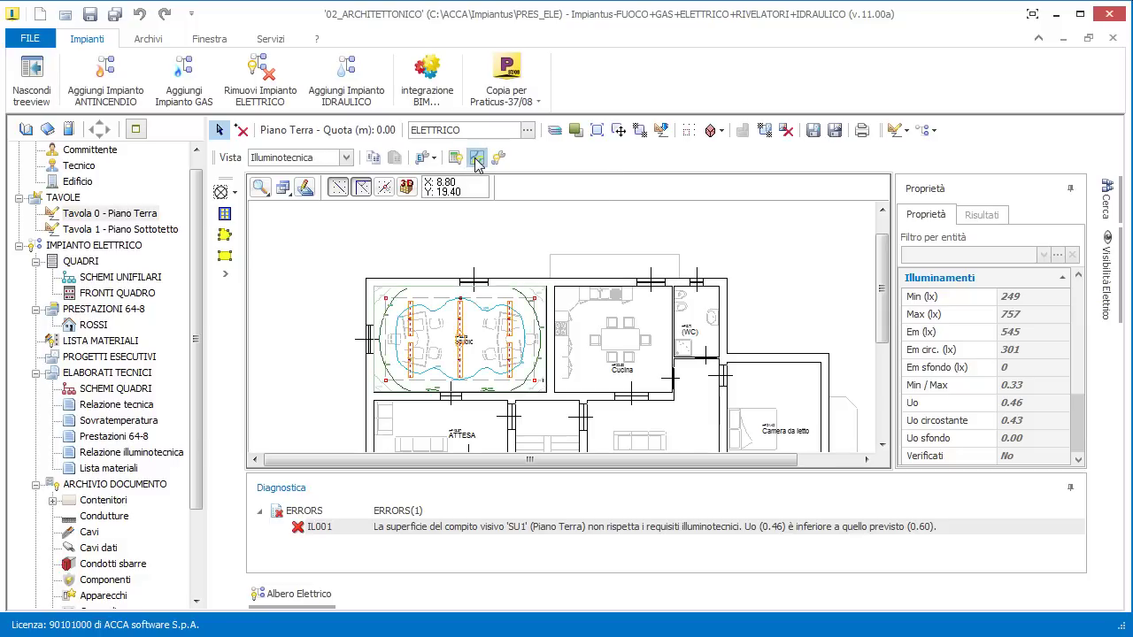
Examine the 300 and 500 lux isolux curves around the desks and edges of the Studio's visual task surface
{"action": "scroll", "coordinate": [403, 319], "scroll_direction": "up", "scroll_amount": 1}
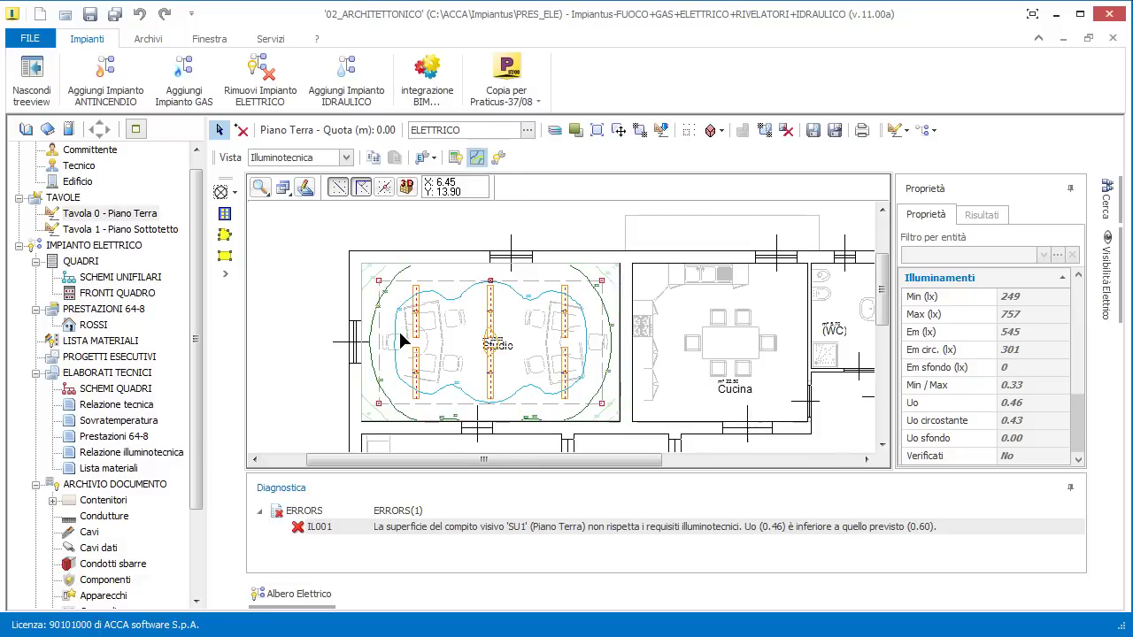
{"action": "left_click", "coordinate": [1070, 489]}
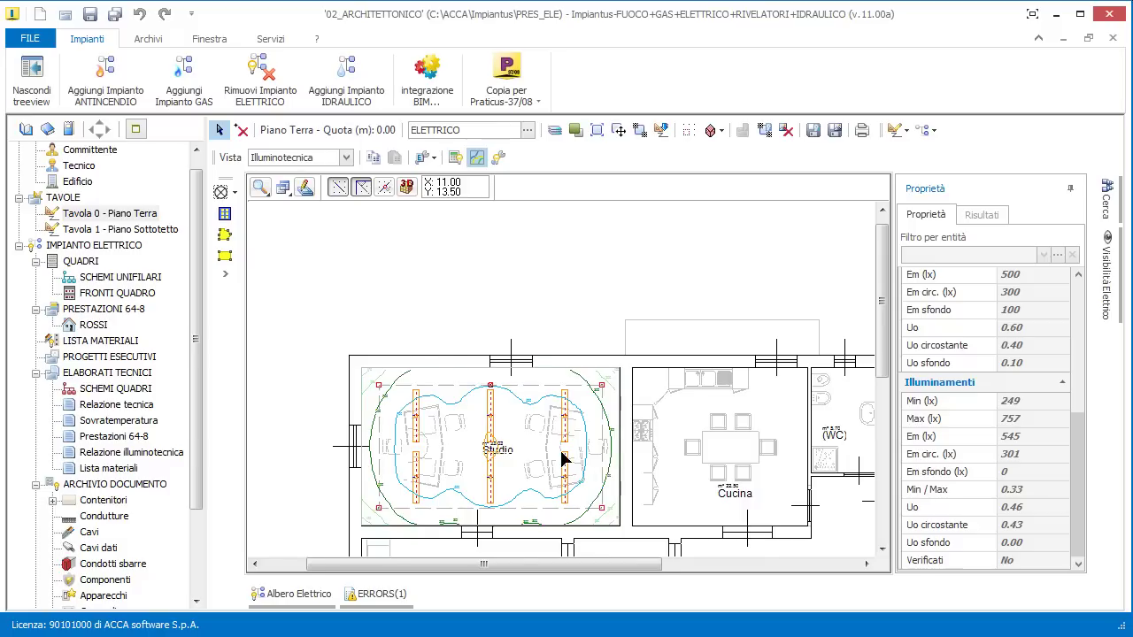
{"action": "scroll", "coordinate": [524, 389], "scroll_direction": "up", "scroll_amount": 2}
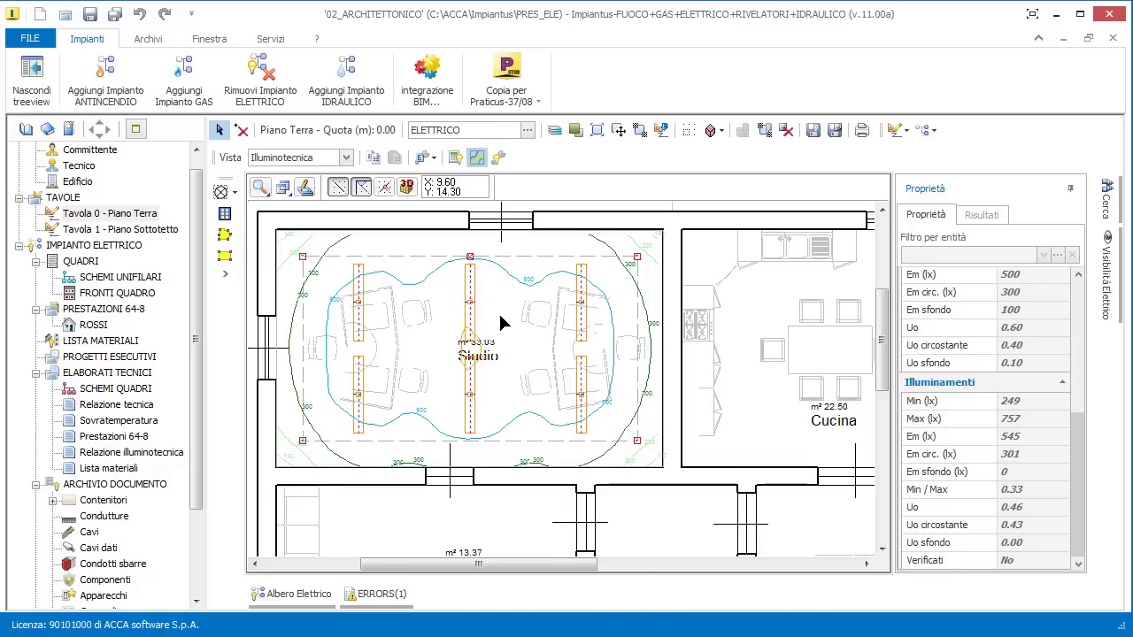
{"action": "scroll", "coordinate": [538, 279], "scroll_direction": "up", "scroll_amount": 3}
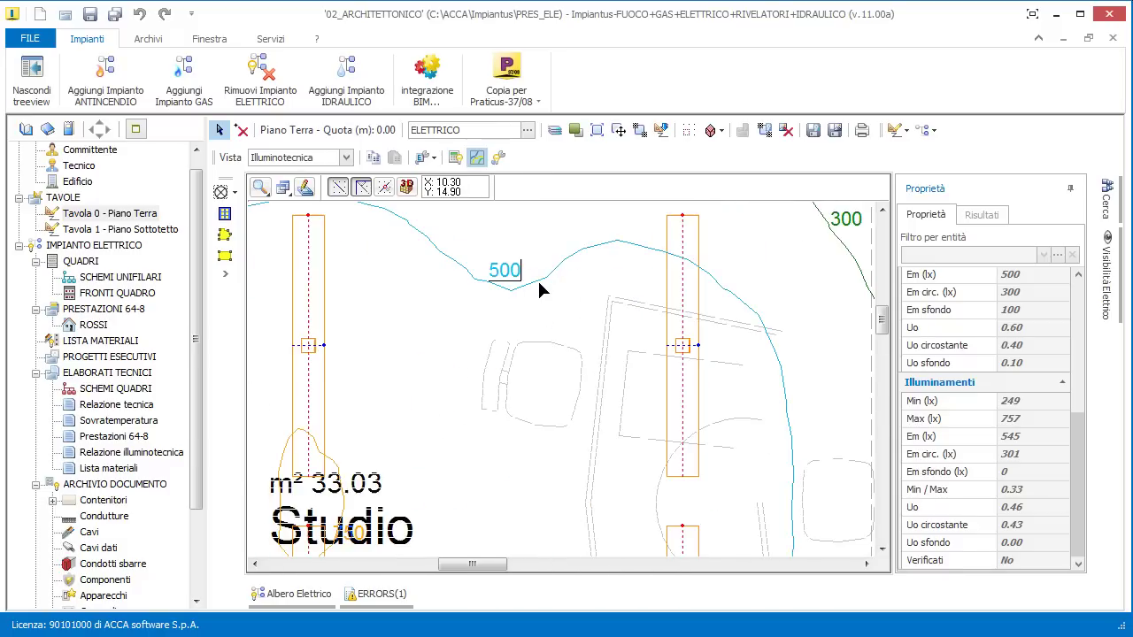
{"action": "scroll", "coordinate": [502, 278], "scroll_direction": "down", "scroll_amount": 3}
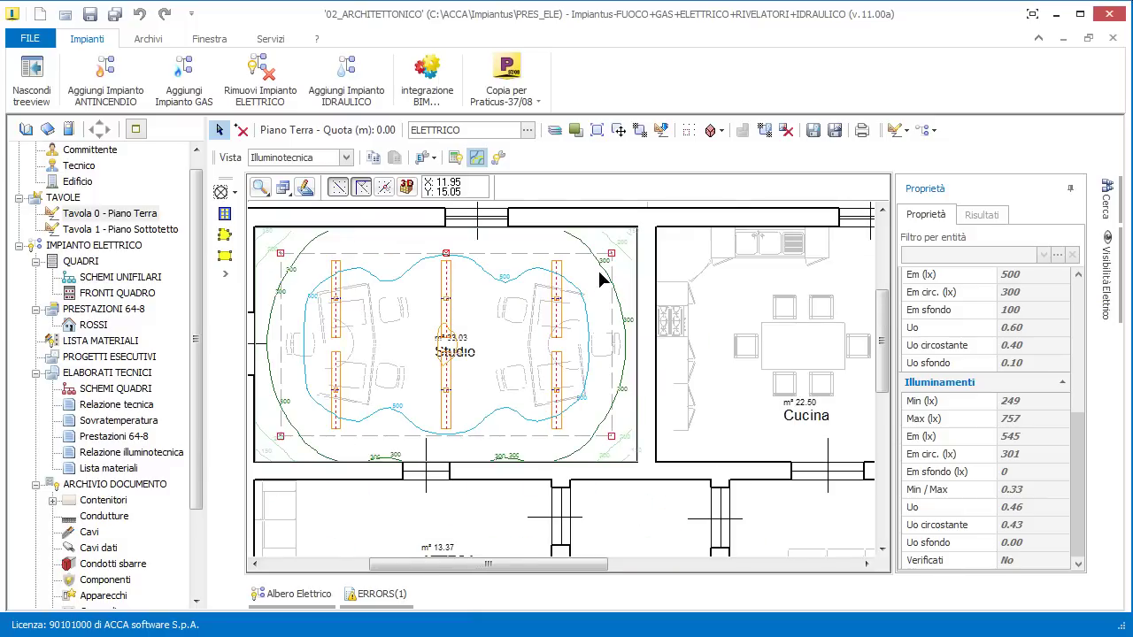
{"action": "scroll", "coordinate": [604, 282], "scroll_direction": "up", "scroll_amount": 3}
{"action": "scroll", "coordinate": [603, 278], "scroll_direction": "down", "scroll_amount": 1}
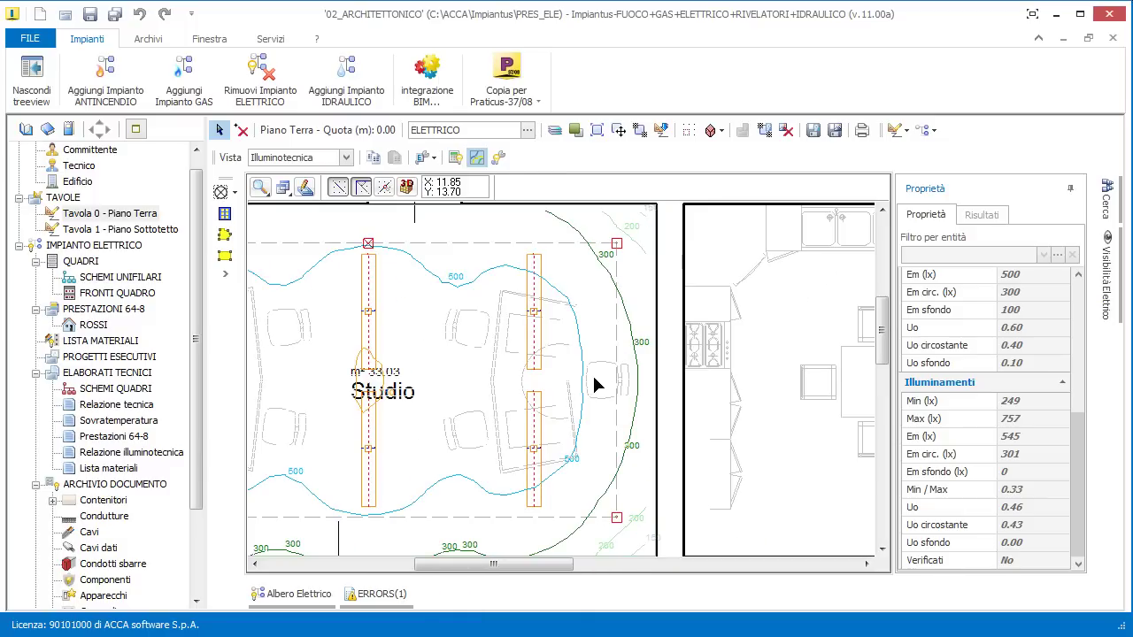
{"action": "scroll", "coordinate": [619, 389], "scroll_direction": "down", "scroll_amount": 1}
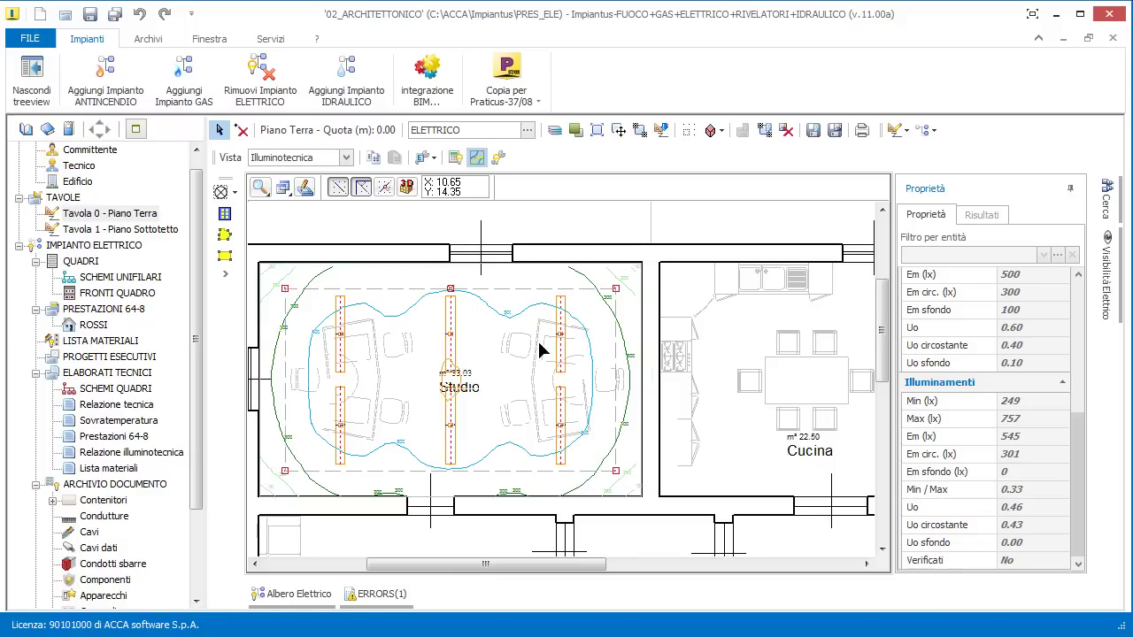
Set the wall distance (Dist. muri) of the Studio's visual task surface to 100 cm
{"action": "left_click", "coordinate": [597, 354]}
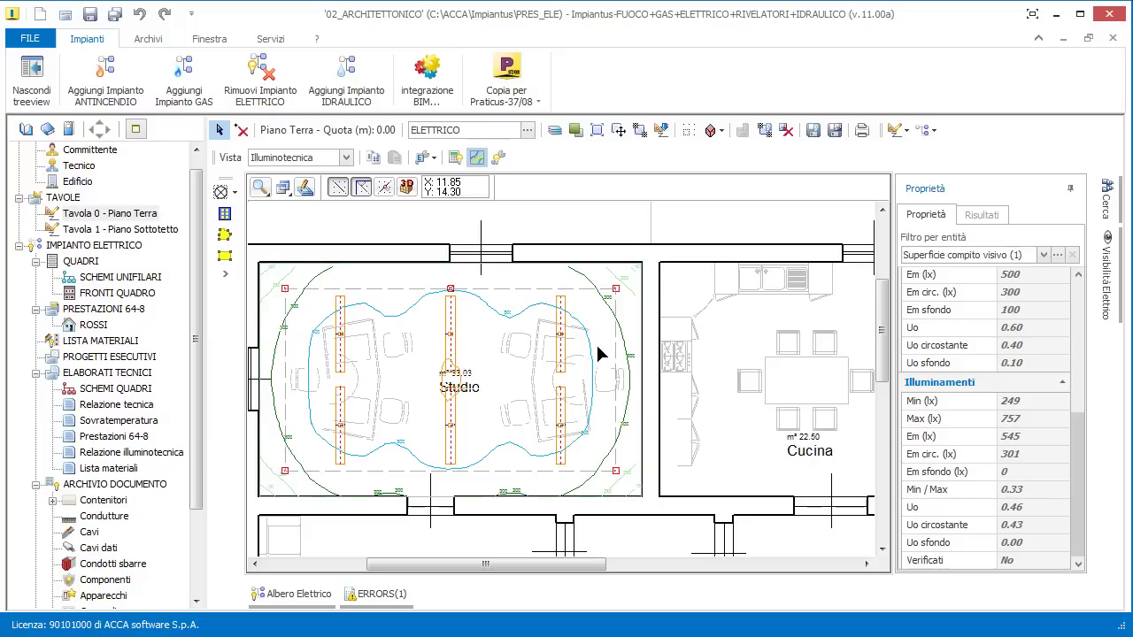
{"action": "scroll", "coordinate": [1082, 435], "scroll_direction": "up", "scroll_amount": 5}
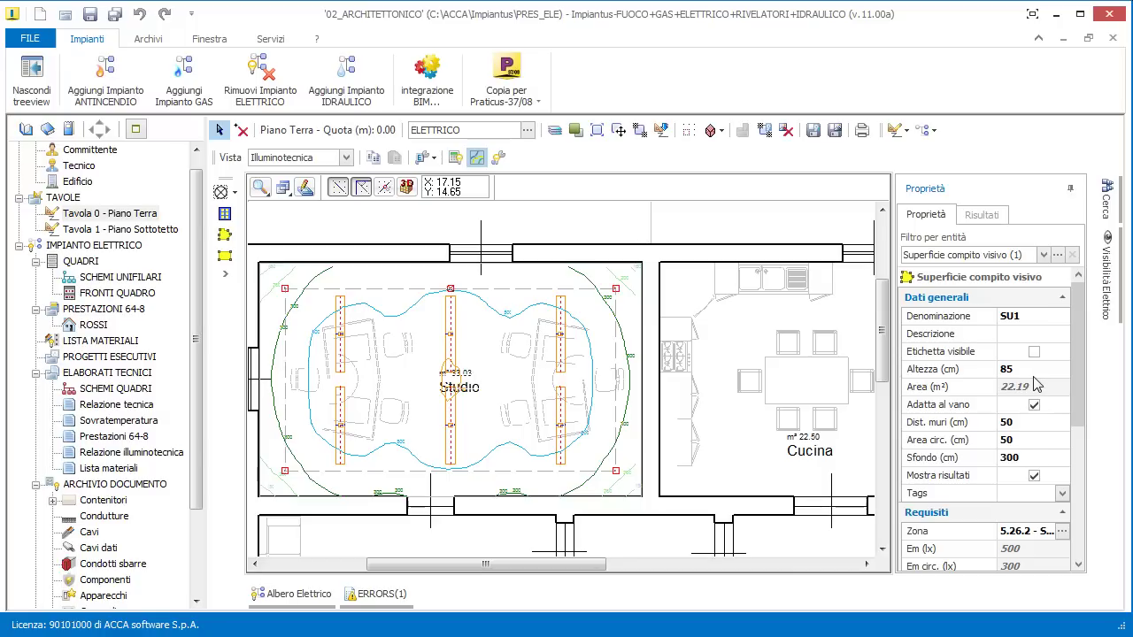
{"action": "left_click", "coordinate": [1029, 422]}
{"action": "type", "text": "100"}
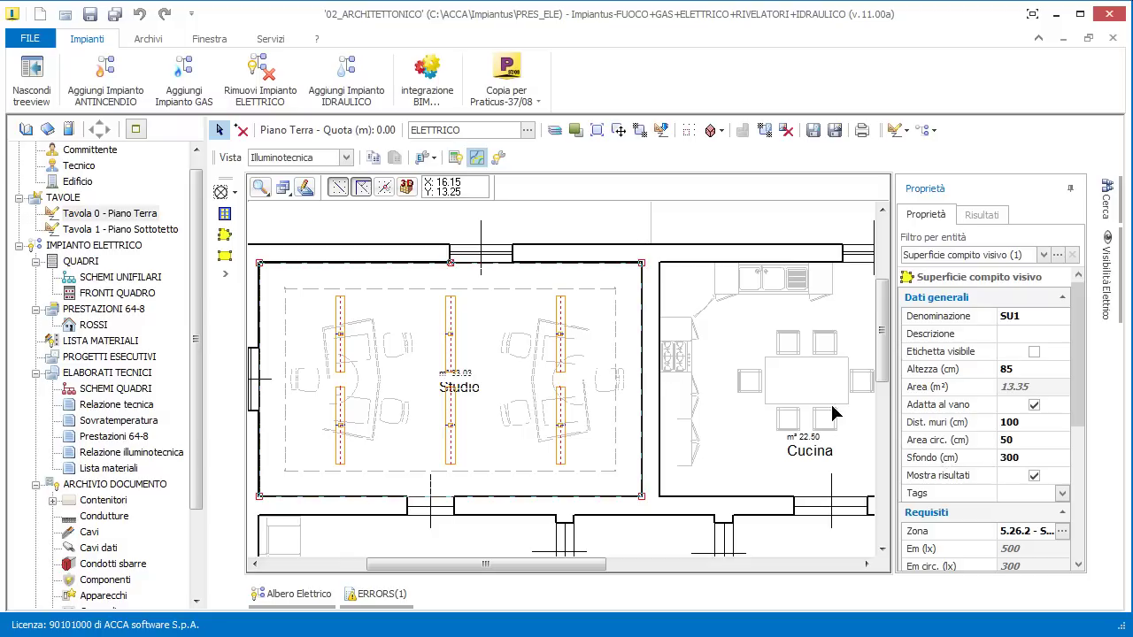
Rerun the lighting calculation for the Studio room only
{"action": "left_click", "coordinate": [617, 334]}
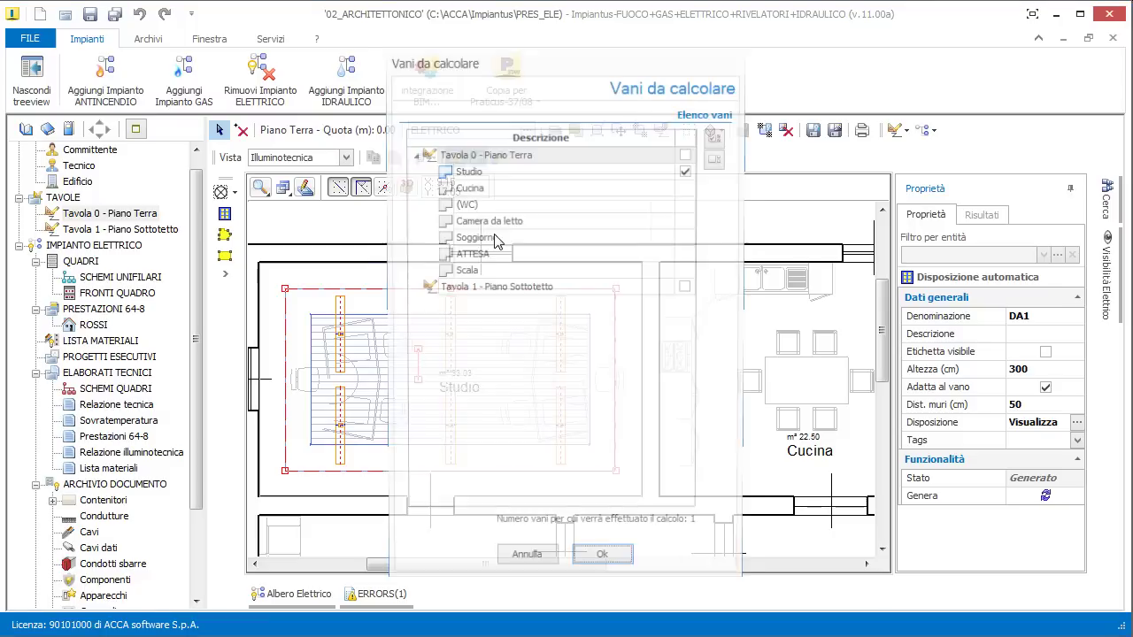
{"action": "left_click", "coordinate": [603, 555]}
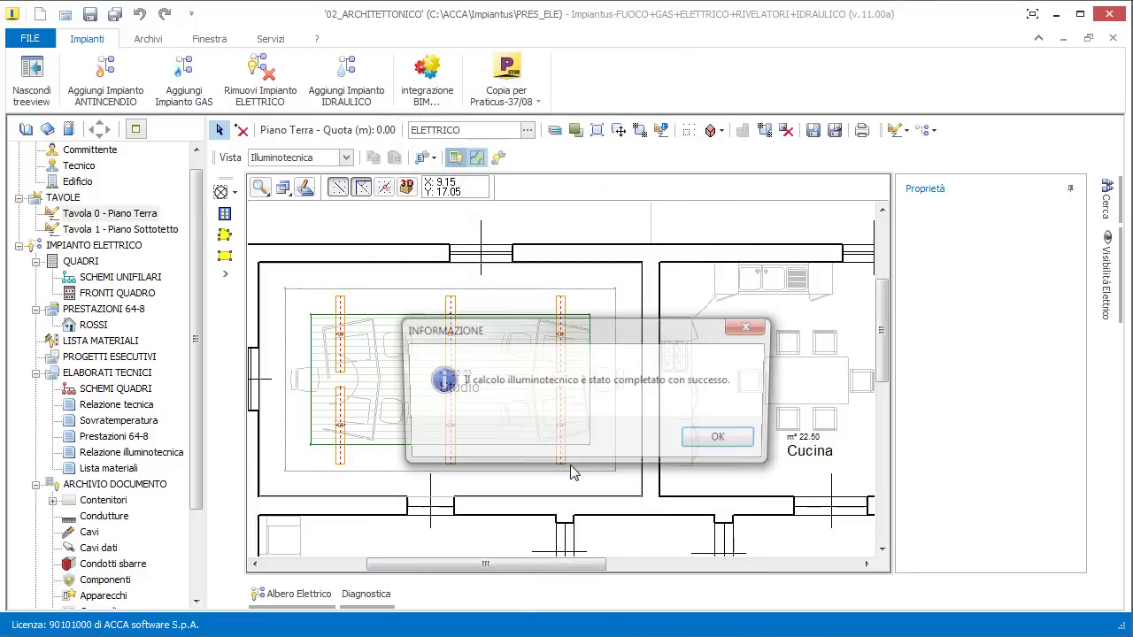
{"action": "left_click", "coordinate": [724, 435]}
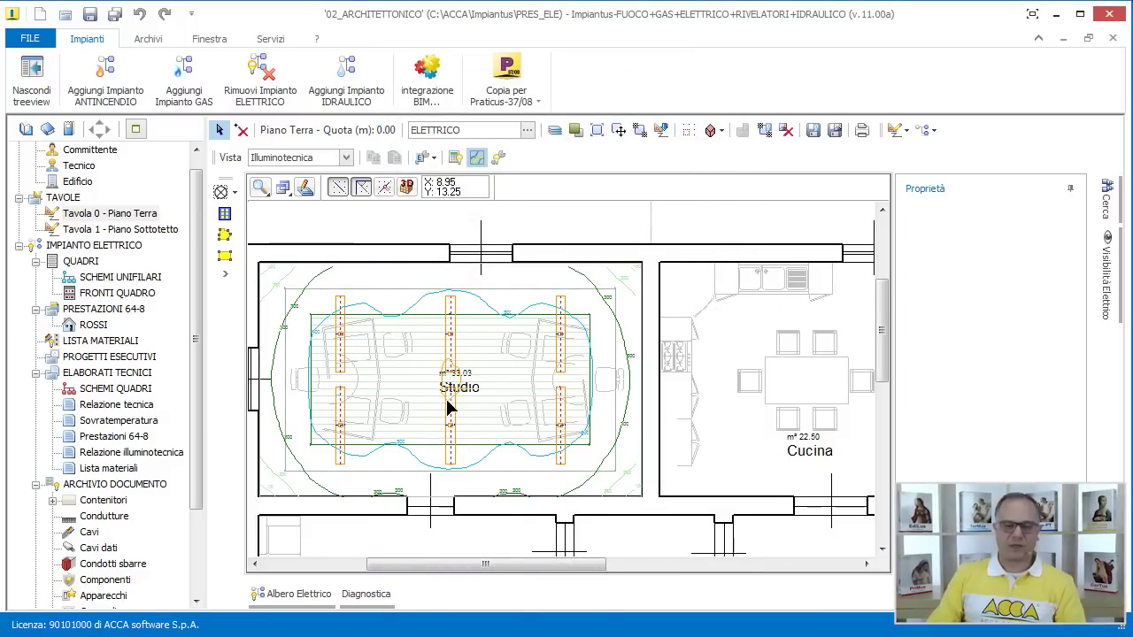
{"action": "scroll", "coordinate": [447, 407], "scroll_direction": "down", "scroll_amount": 3}
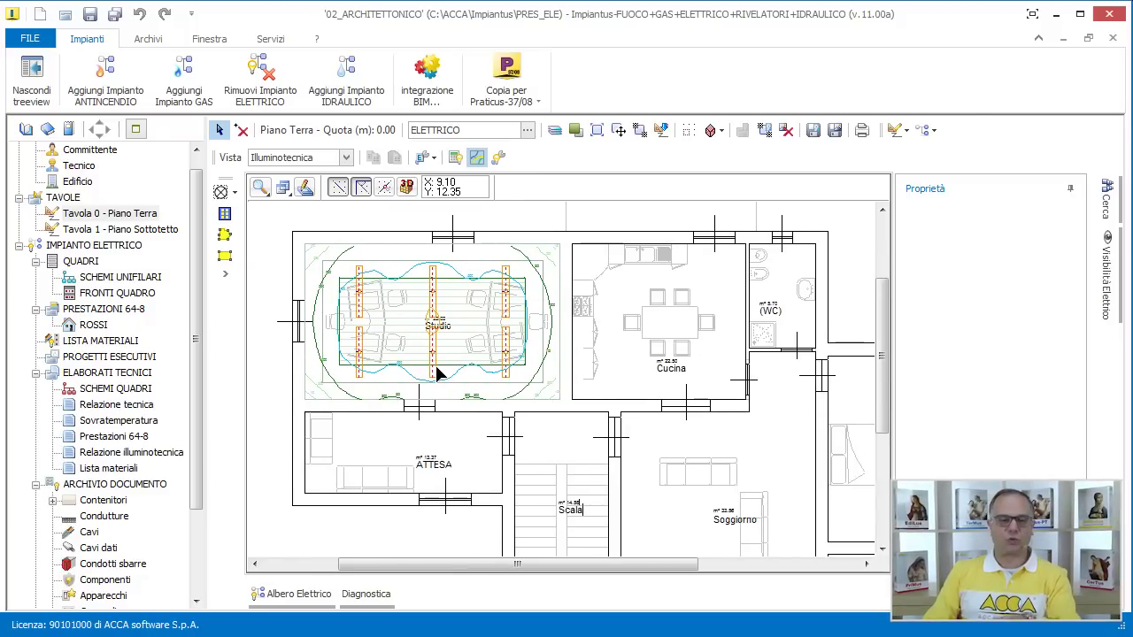
Open the document 03_LAMPADE.imps from the PRES_ELE folder
{"action": "left_click", "coordinate": [31, 38]}
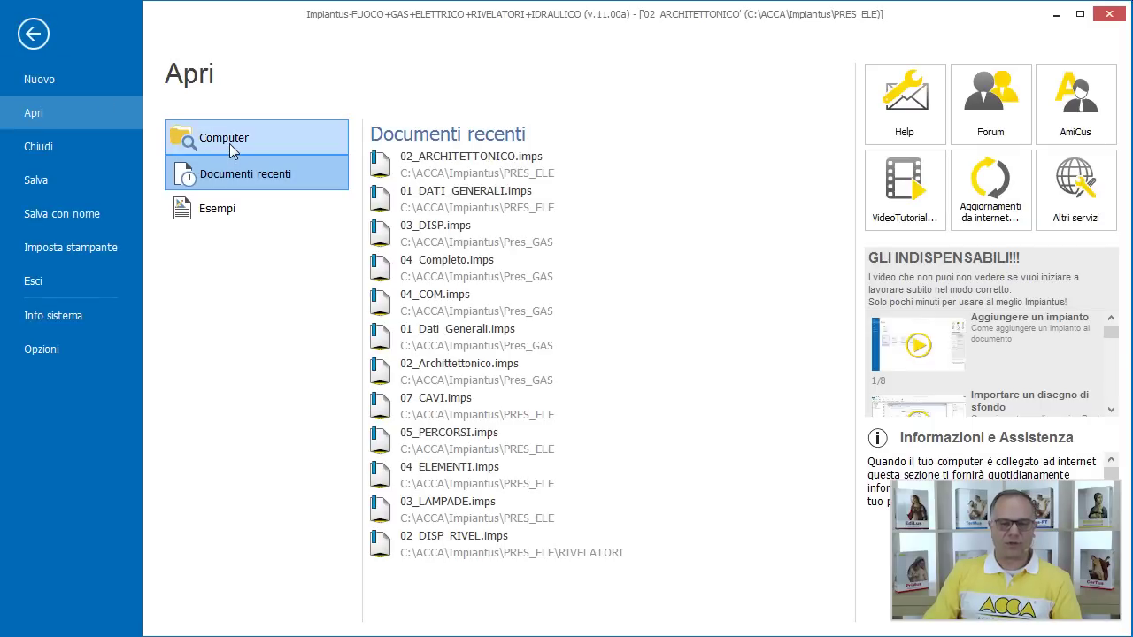
{"action": "left_click", "coordinate": [229, 143]}
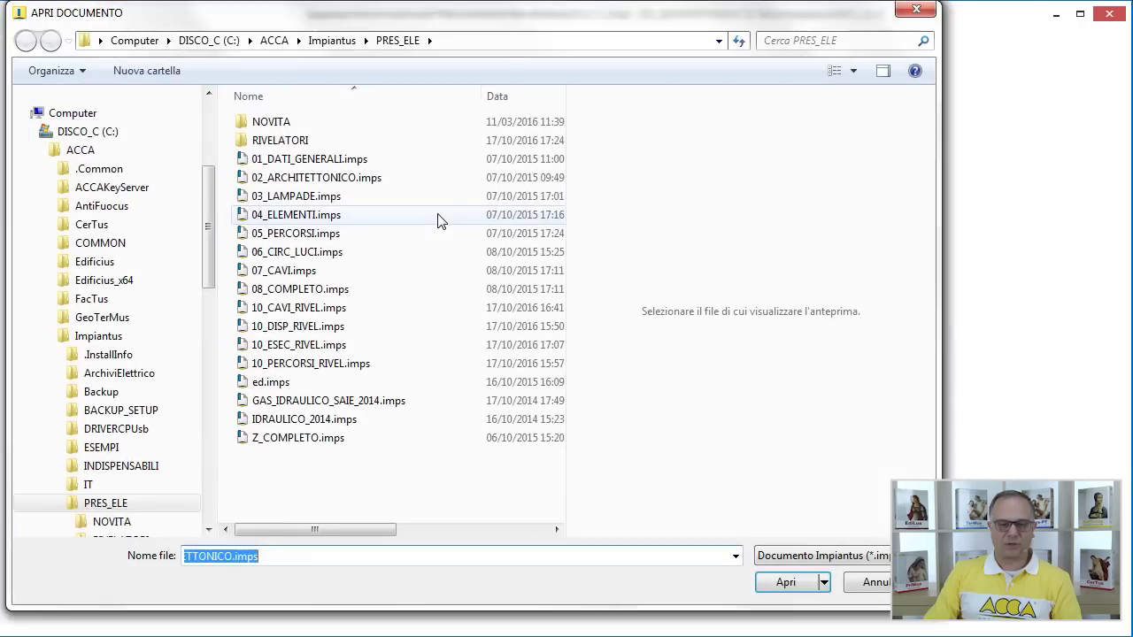
{"action": "left_click", "coordinate": [389, 197]}
{"action": "left_click", "coordinate": [782, 585]}
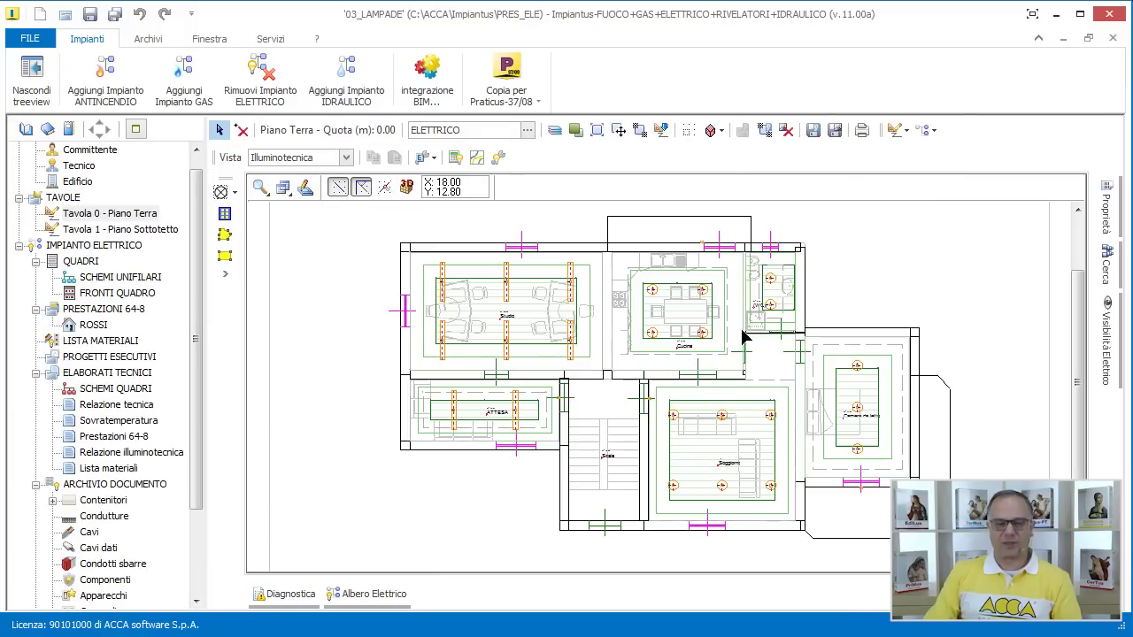
Run the lighting calculation for all rooms on Tavola 0 - Piano Terra and Tavola 1 - Piano Sottotetto
{"action": "left_click", "coordinate": [455, 158]}
{"action": "left_click", "coordinate": [717, 136]}
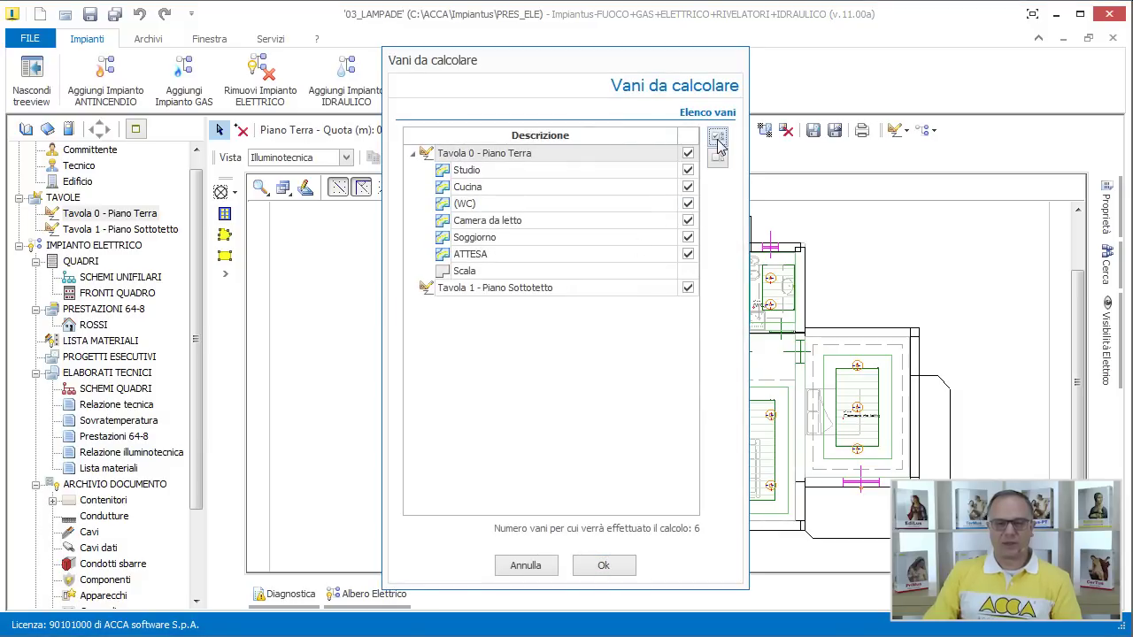
{"action": "left_click", "coordinate": [603, 564]}
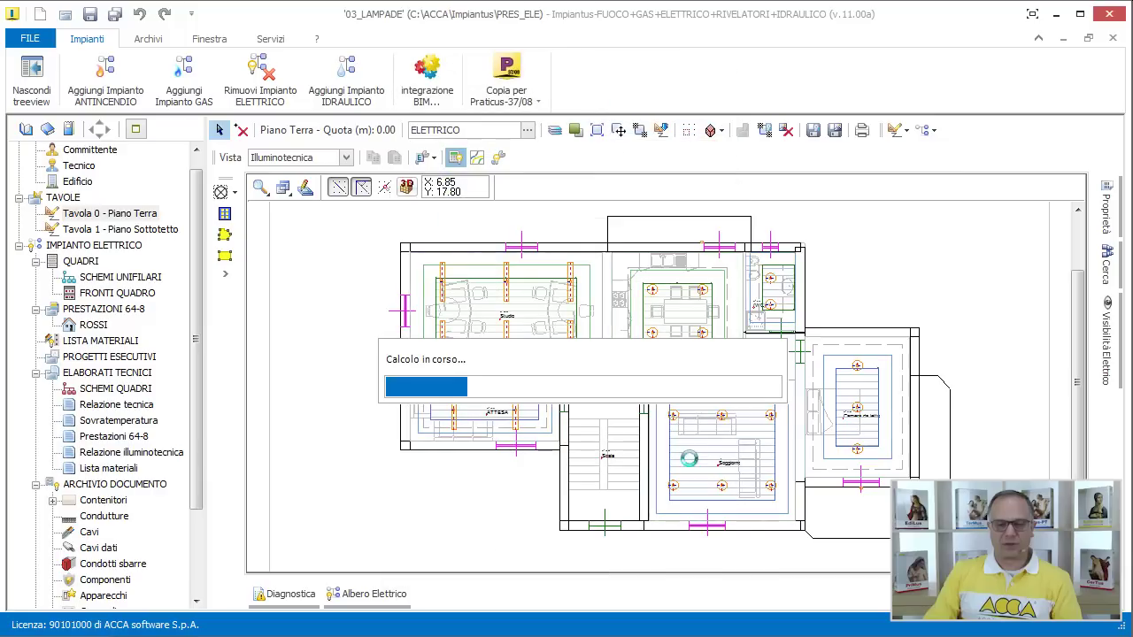
{"action": "left_click", "coordinate": [674, 442]}
Display the isolux curves and examine them across the rooms of the Piano Terra
{"action": "left_click", "coordinate": [477, 157]}
{"action": "scroll", "coordinate": [759, 341], "scroll_direction": "up", "scroll_amount": 1}
{"action": "scroll", "coordinate": [759, 341], "scroll_direction": "up", "scroll_amount": 2}
{"action": "scroll", "coordinate": [759, 341], "scroll_direction": "down", "scroll_amount": 3}
{"action": "scroll", "coordinate": [760, 341], "scroll_direction": "down", "scroll_amount": 5}
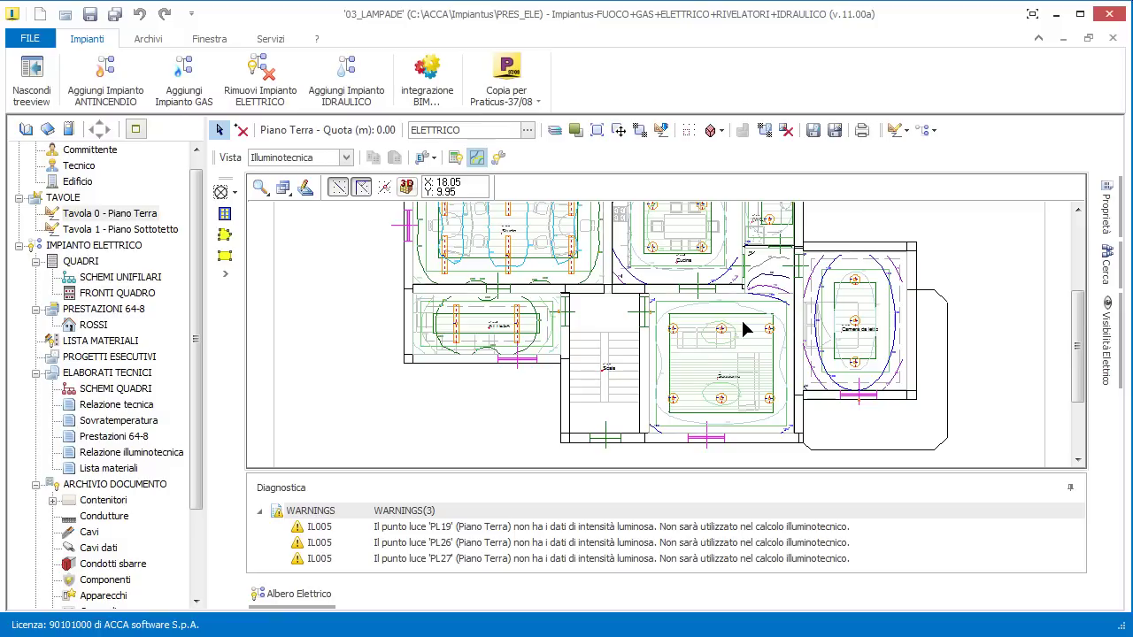
{"action": "scroll", "coordinate": [743, 329], "scroll_direction": "up", "scroll_amount": 1}
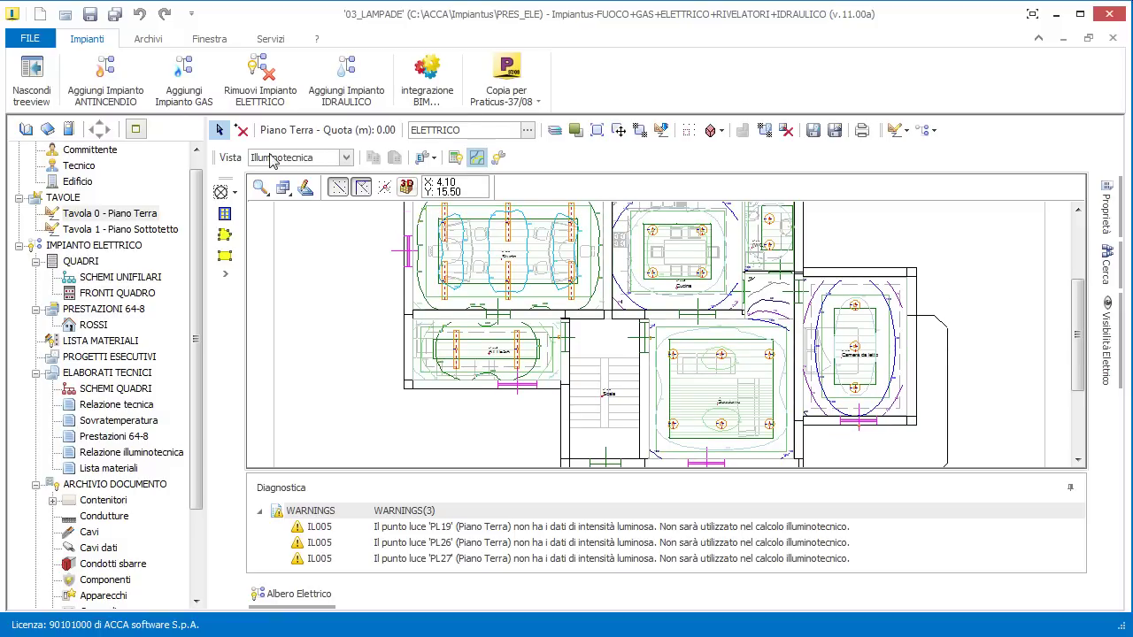
Switch the drawing view from Illuminotecnica to Impianto and collapse the diagnostics list
{"action": "left_click", "coordinate": [346, 159]}
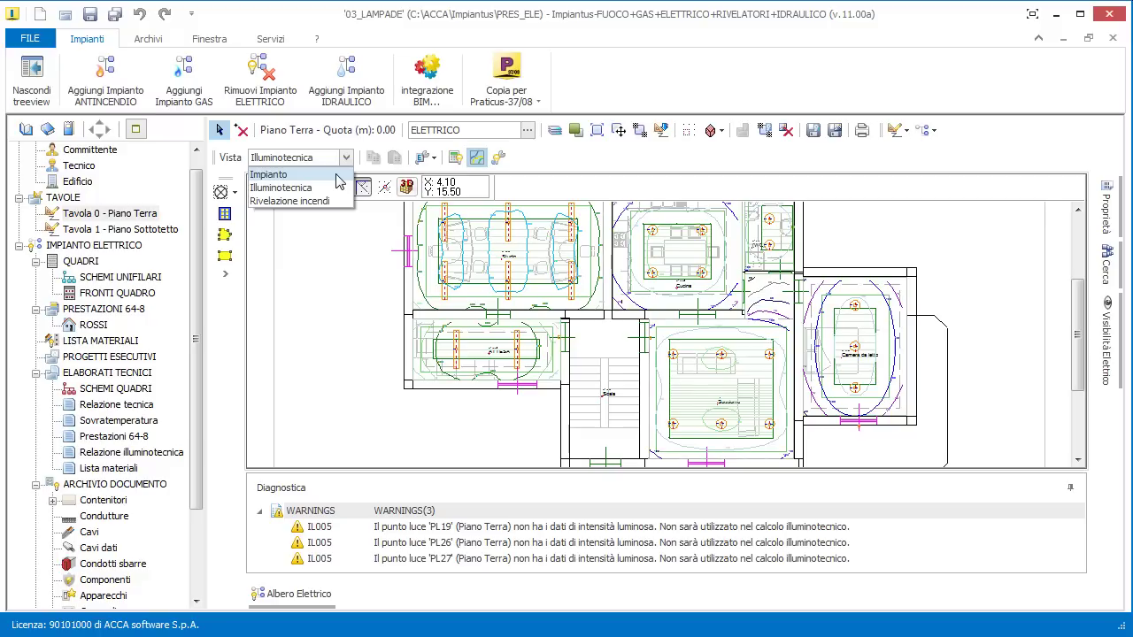
{"action": "left_click", "coordinate": [339, 175]}
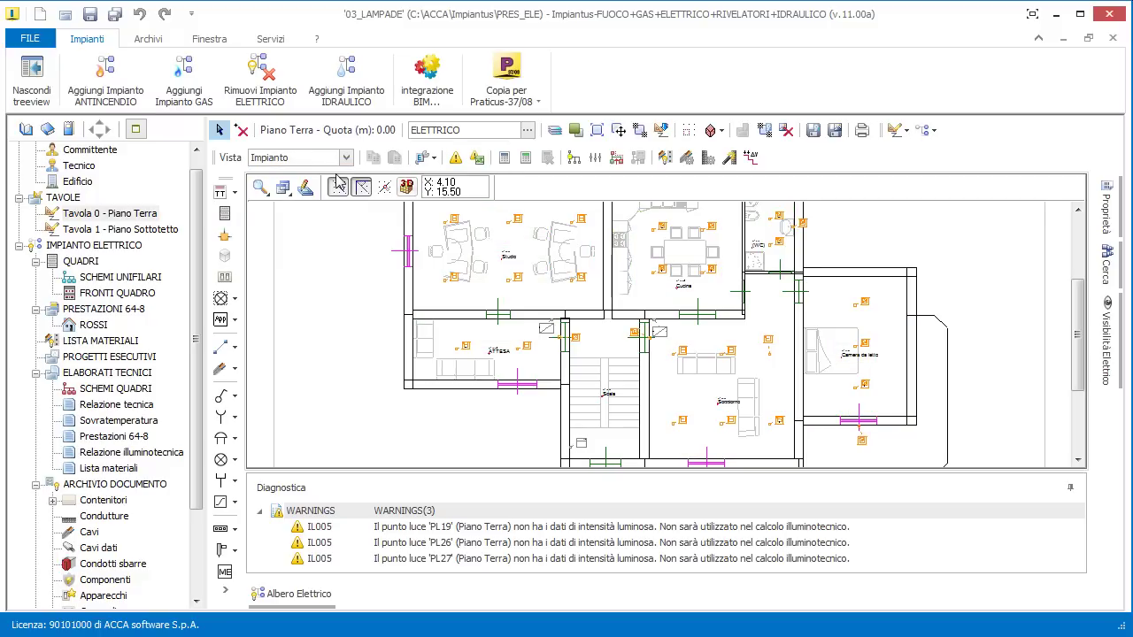
{"action": "left_click", "coordinate": [1071, 488]}
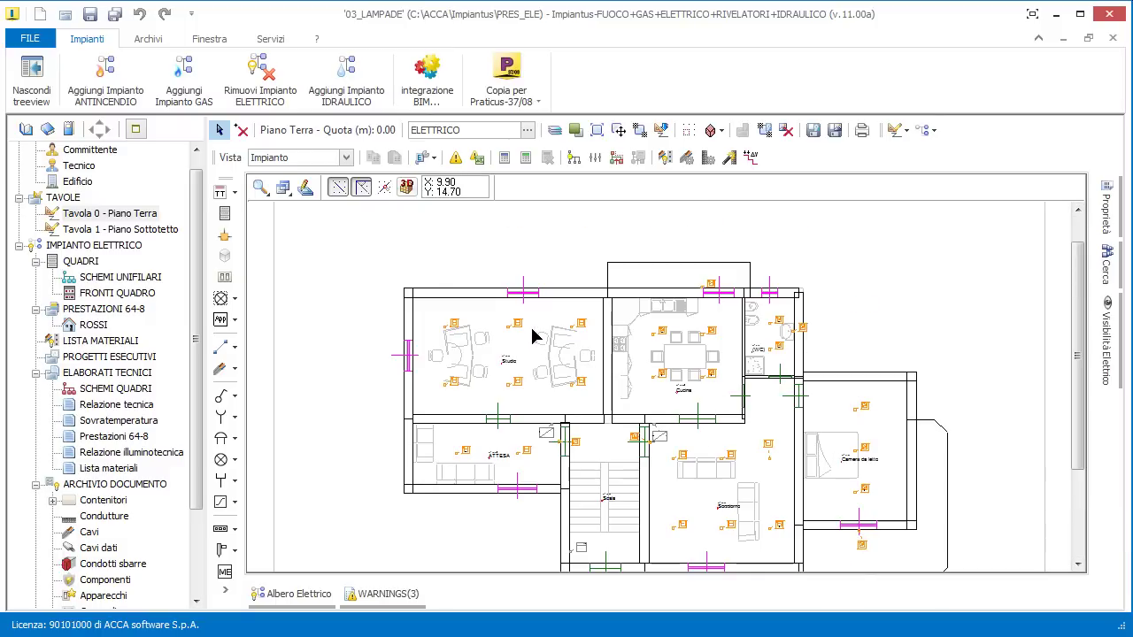
Select the lamp beside the desk in the Studio's upper-left corner and review its article and load properties
{"action": "scroll", "coordinate": [529, 343], "scroll_direction": "up", "scroll_amount": 1}
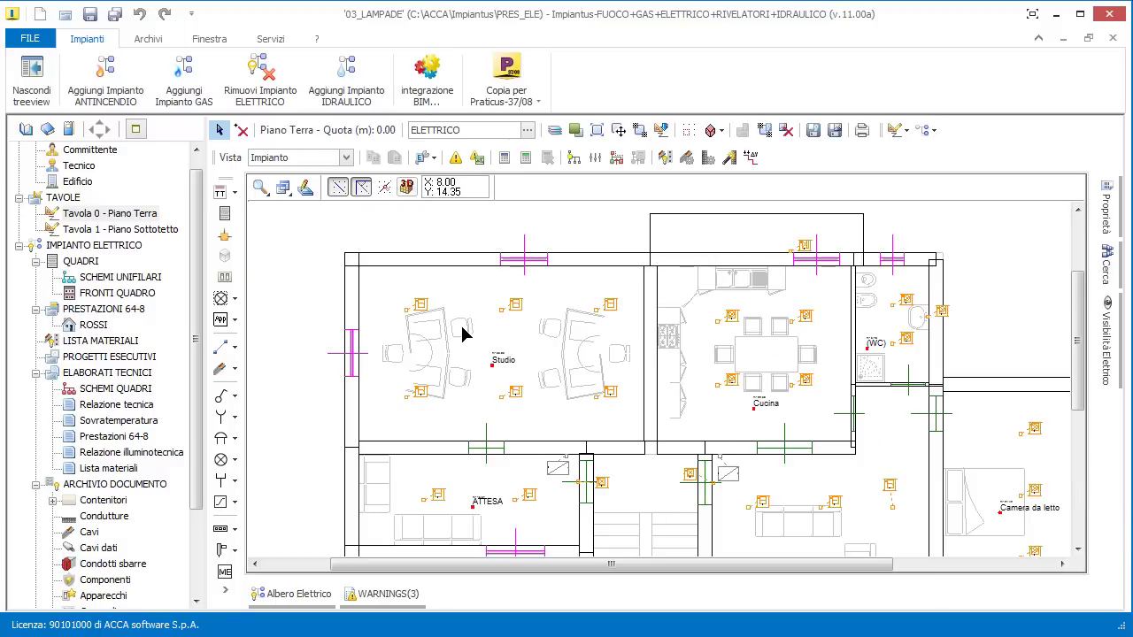
{"action": "scroll", "coordinate": [432, 319], "scroll_direction": "up", "scroll_amount": 2}
{"action": "left_click", "coordinate": [419, 293]}
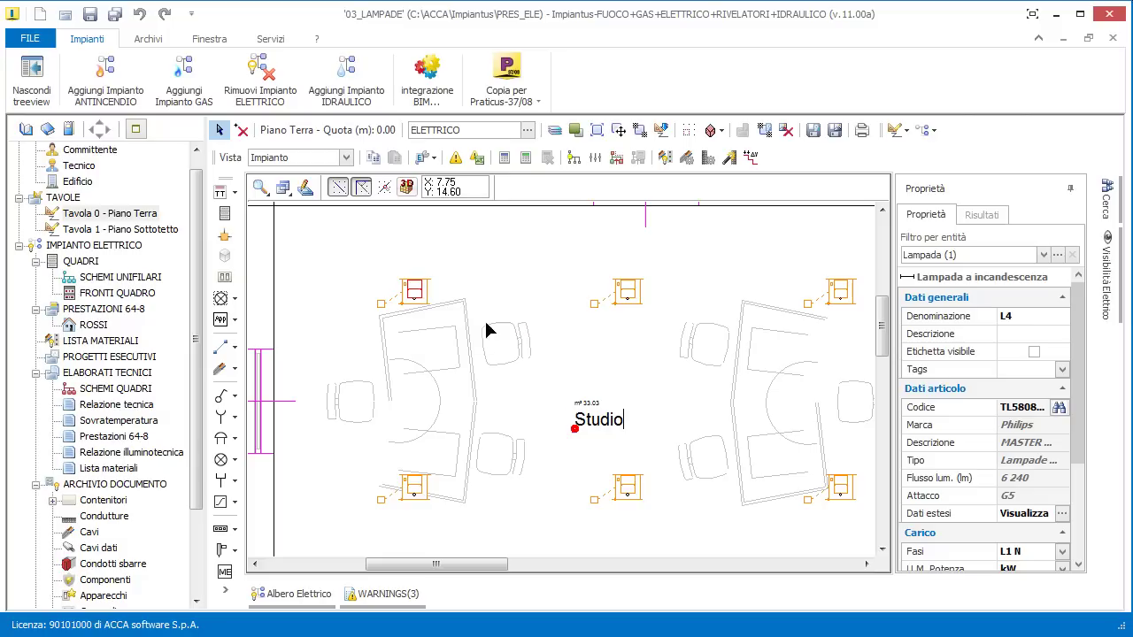
{"action": "left_click_drag", "start_coordinate": [1077, 311], "coordinate": [1073, 423]}
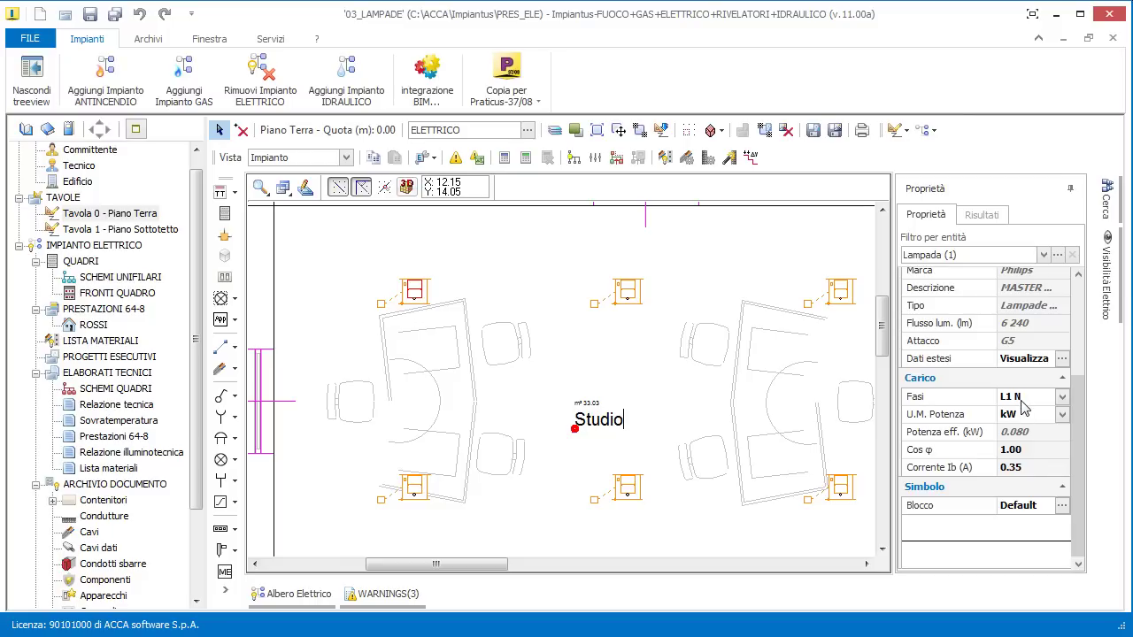
{"action": "scroll", "coordinate": [522, 326], "scroll_direction": "down", "scroll_amount": 3}
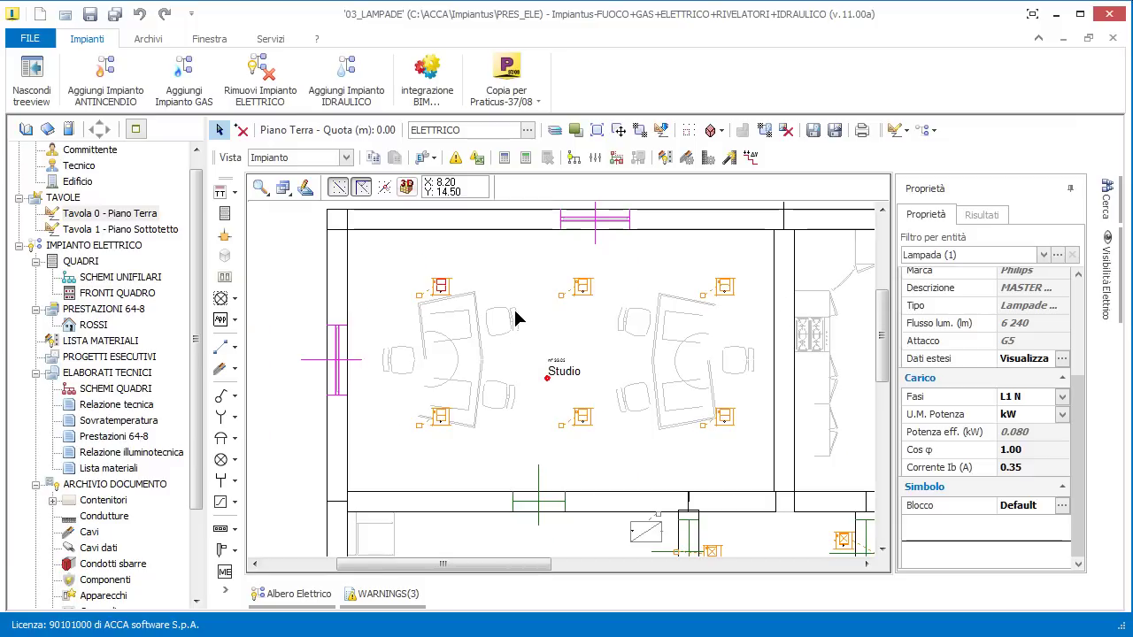
{"action": "middle_click_drag", "start_coordinate": [516, 318], "coordinate": [508, 314]}
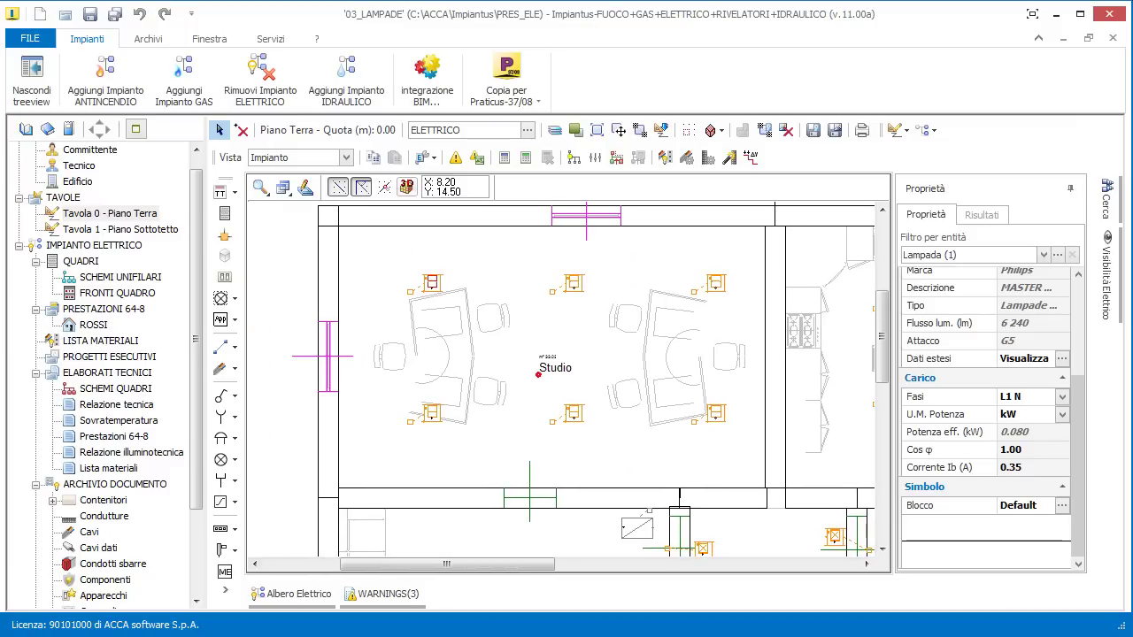
{"action": "scroll", "coordinate": [507, 311], "scroll_direction": "down", "scroll_amount": 2}
{"action": "scroll", "coordinate": [512, 320], "scroll_direction": "down", "scroll_amount": 3}
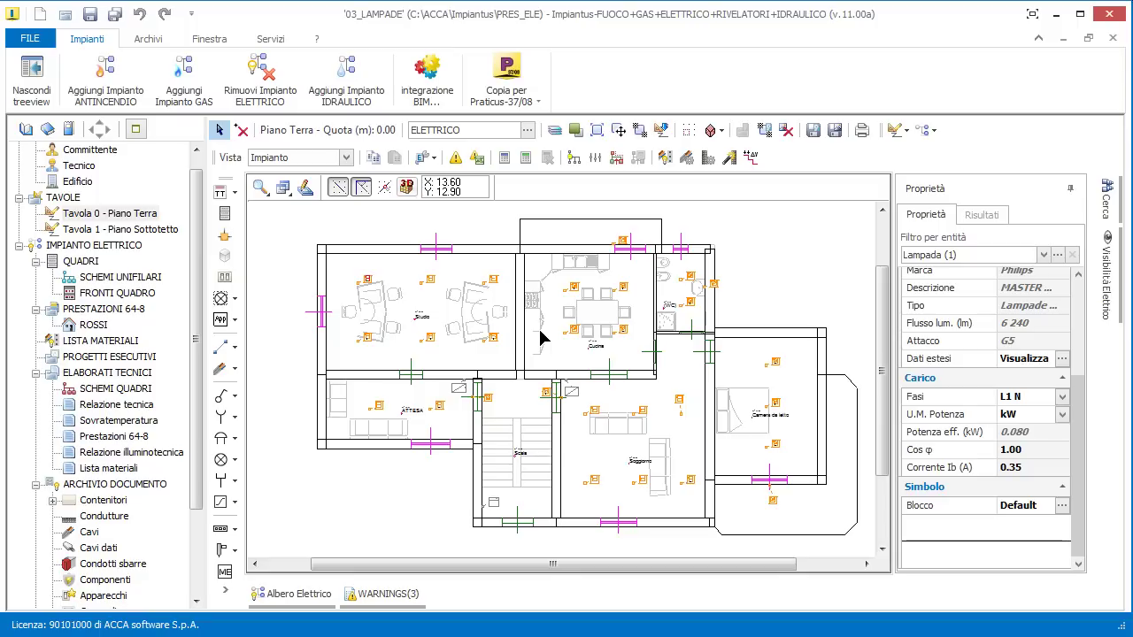
Hide the lamp symbols of the light points (Punto luce) through the electrical visibility settings
{"action": "mouse_move", "coordinate": [1109, 270]}
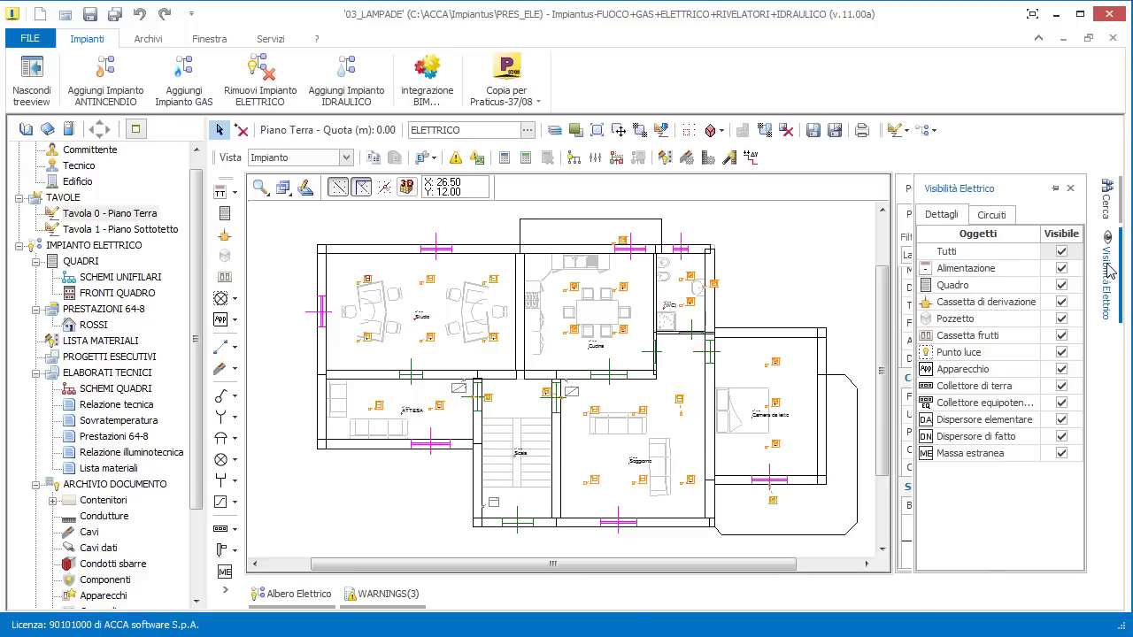
{"action": "left_click", "coordinate": [1062, 353]}
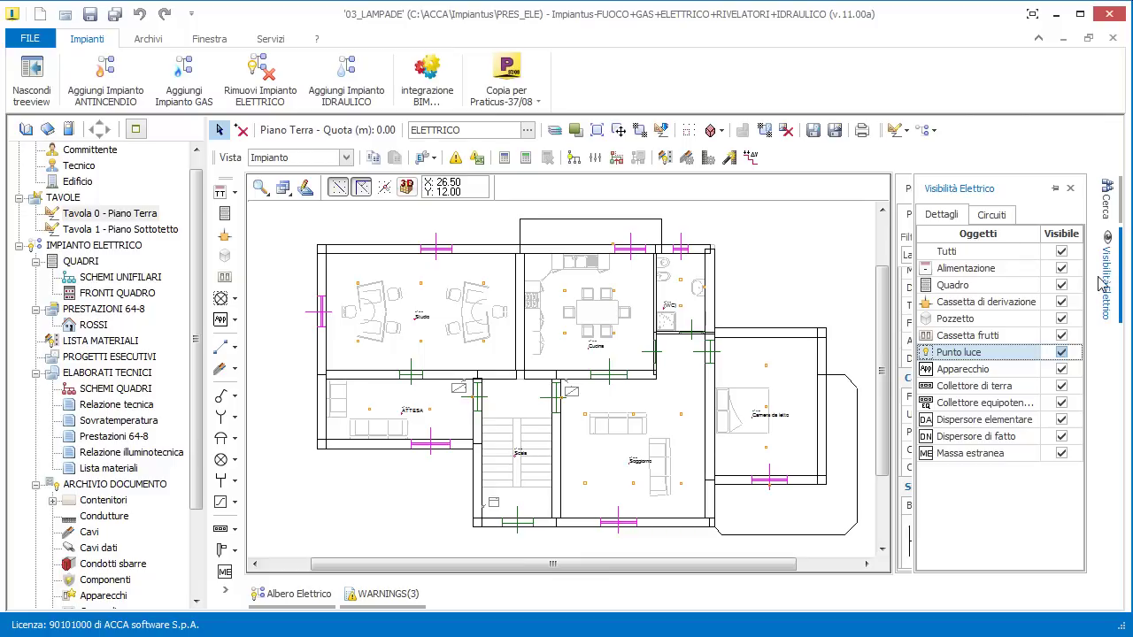
{"action": "left_click", "coordinate": [1069, 190]}
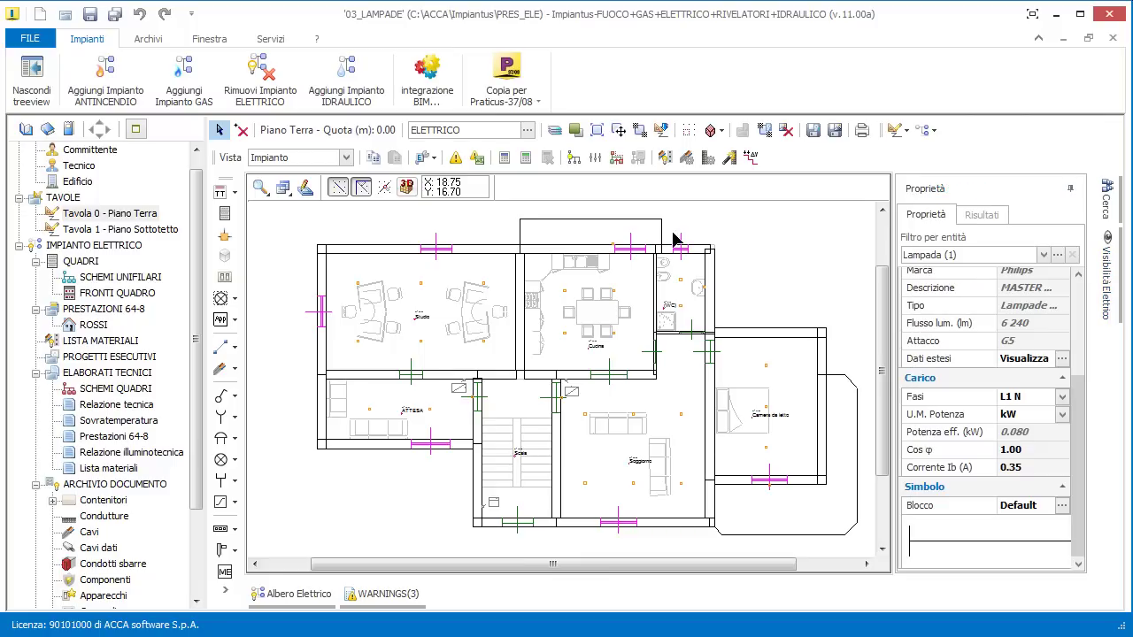
{"action": "scroll", "coordinate": [406, 271], "scroll_direction": "up", "scroll_amount": 2}
{"action": "scroll", "coordinate": [410, 274], "scroll_direction": "up", "scroll_amount": 1}
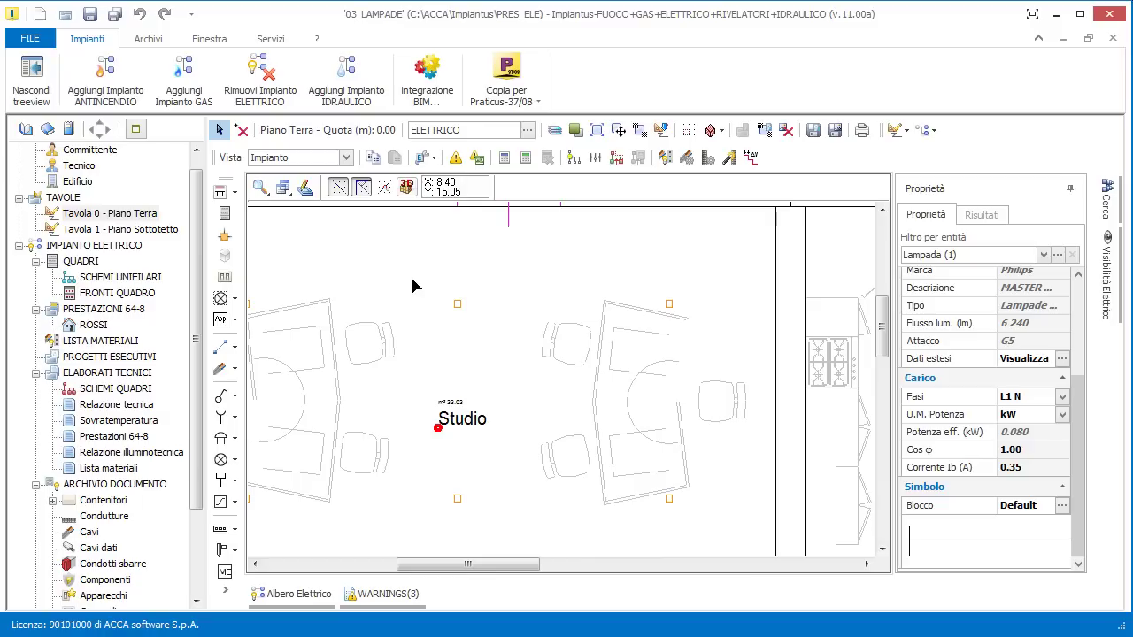
{"action": "scroll", "coordinate": [596, 333], "scroll_direction": "down", "scroll_amount": 2}
{"action": "scroll", "coordinate": [440, 322], "scroll_direction": "up", "scroll_amount": 3}
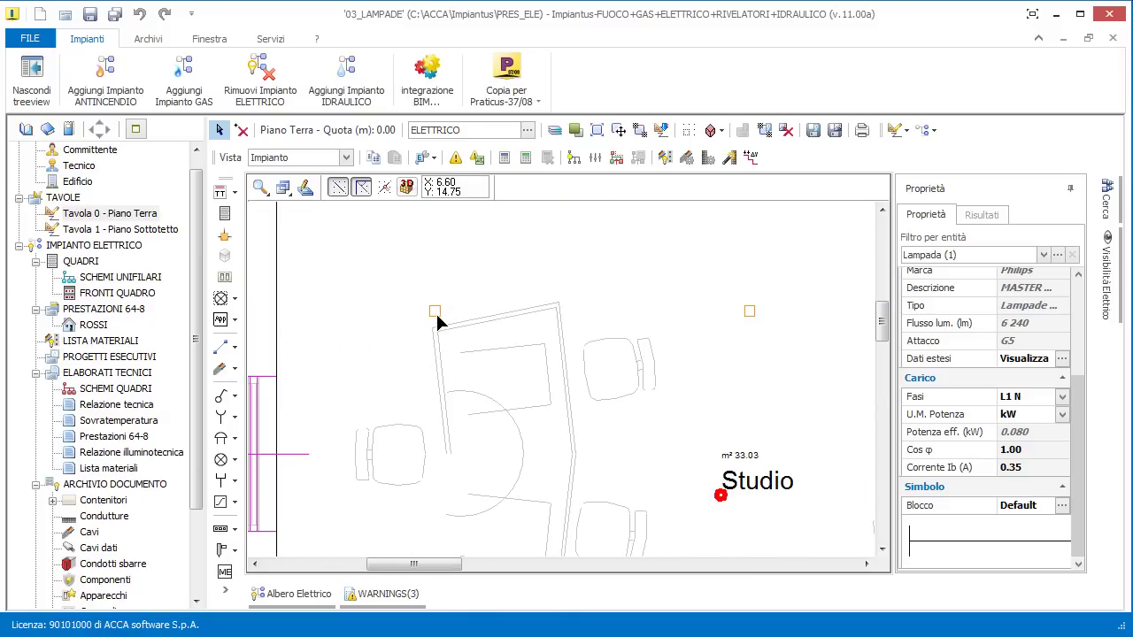
Check the light point at the Studio desk's upper-left corner and examine the light points across the Piano Terra rooms
{"action": "mouse_move", "coordinate": [434, 316]}
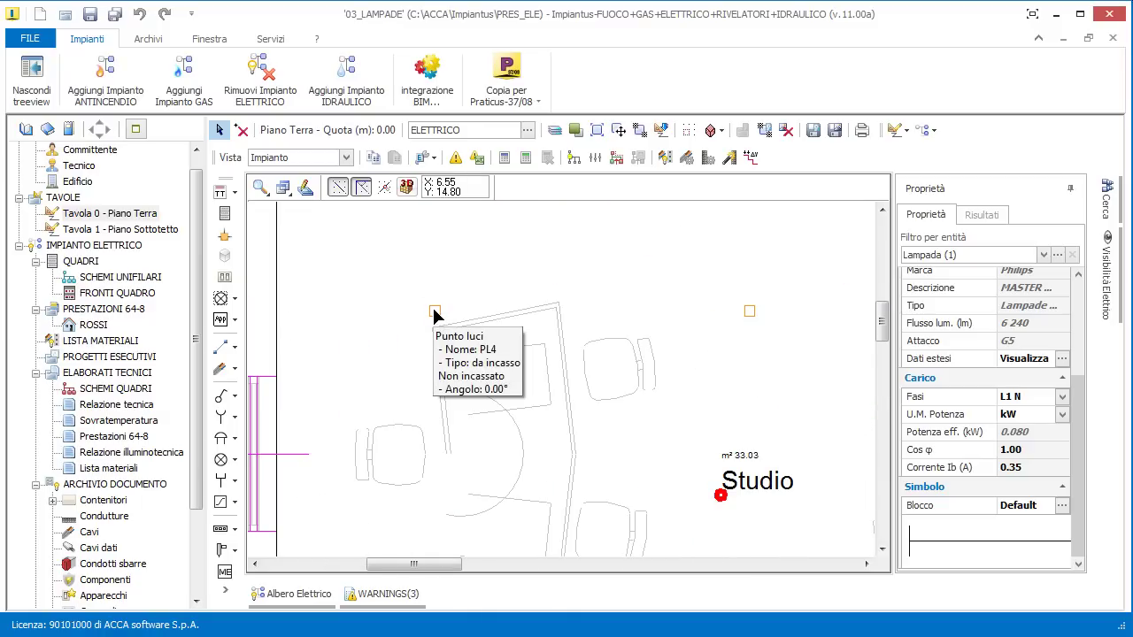
{"action": "scroll", "coordinate": [435, 316], "scroll_direction": "down", "scroll_amount": 3}
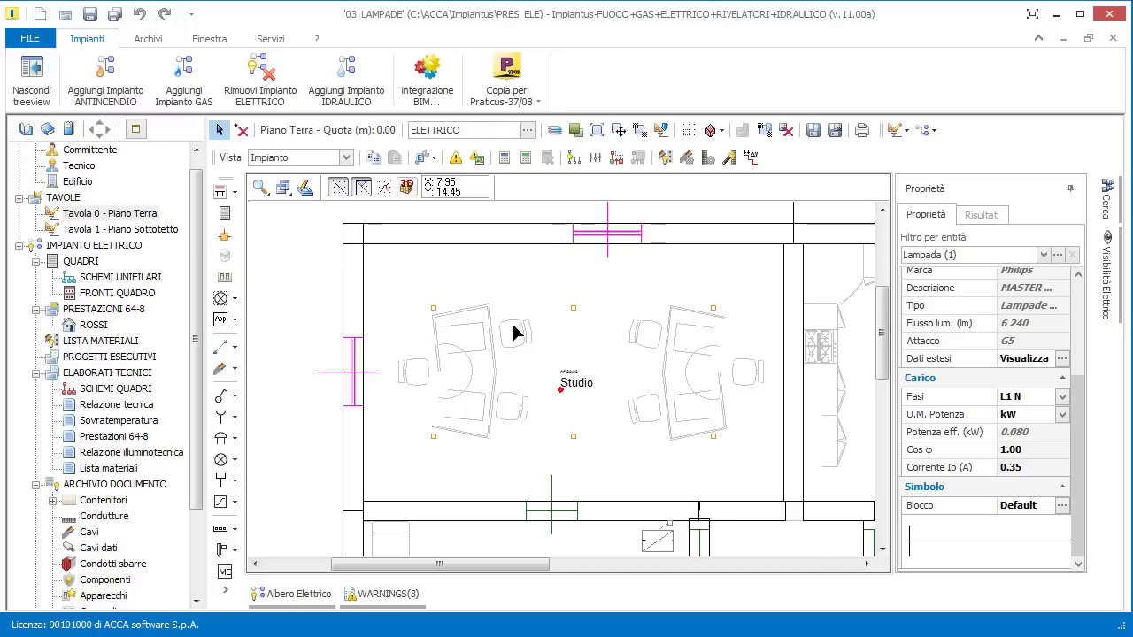
{"action": "left_click", "coordinate": [1106, 274]}
{"action": "middle_click_drag", "start_coordinate": [655, 360], "coordinate": [600, 344]}
{"action": "scroll", "coordinate": [588, 325], "scroll_direction": "down", "scroll_amount": 3}
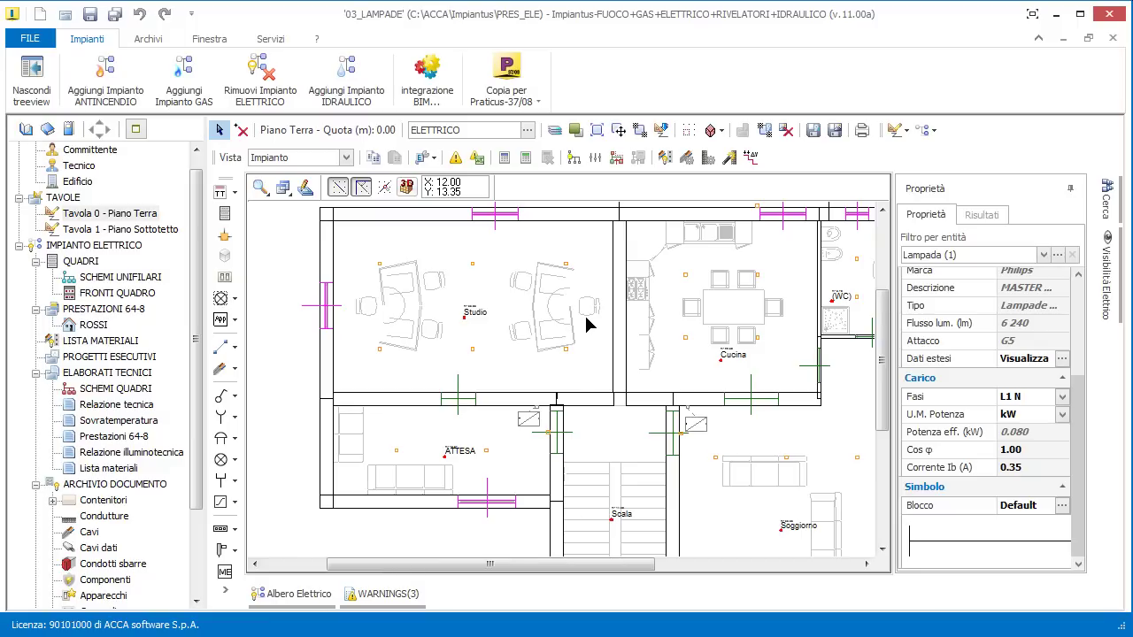
{"action": "scroll", "coordinate": [587, 325], "scroll_direction": "down", "scroll_amount": 1}
{"action": "middle_click_drag", "start_coordinate": [713, 359], "coordinate": [650, 373]}
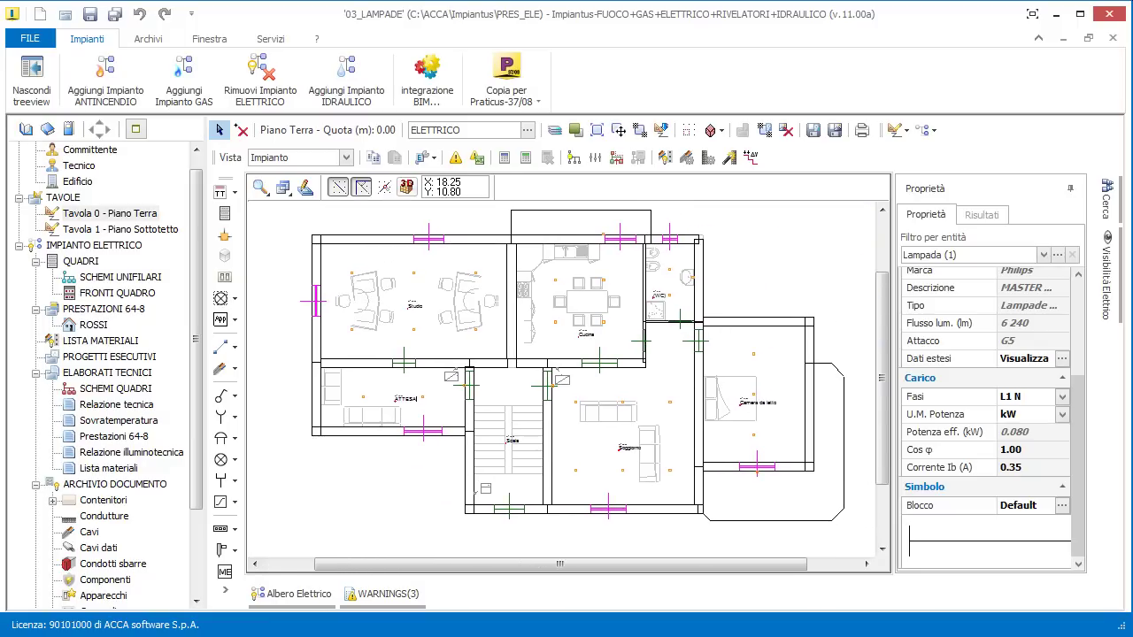
Start inserting a push button (Pulsante) in the Soggiorno, near the wall shared with the Scala
{"action": "left_click", "coordinate": [235, 400]}
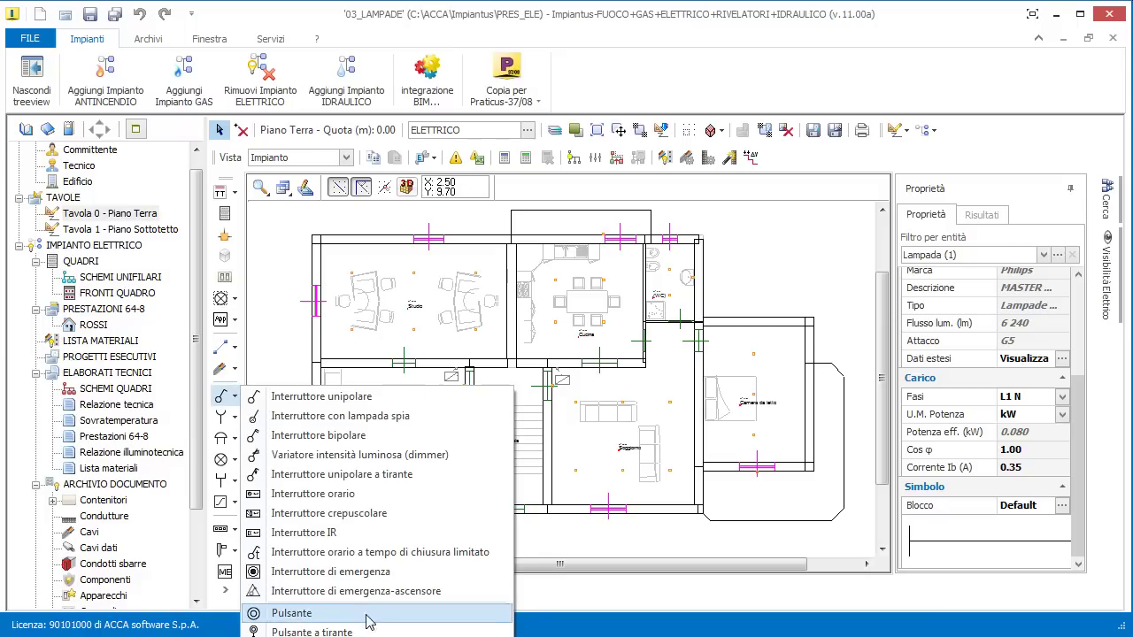
{"action": "left_click", "coordinate": [266, 612]}
{"action": "scroll", "coordinate": [629, 448], "scroll_direction": "up", "scroll_amount": 4}
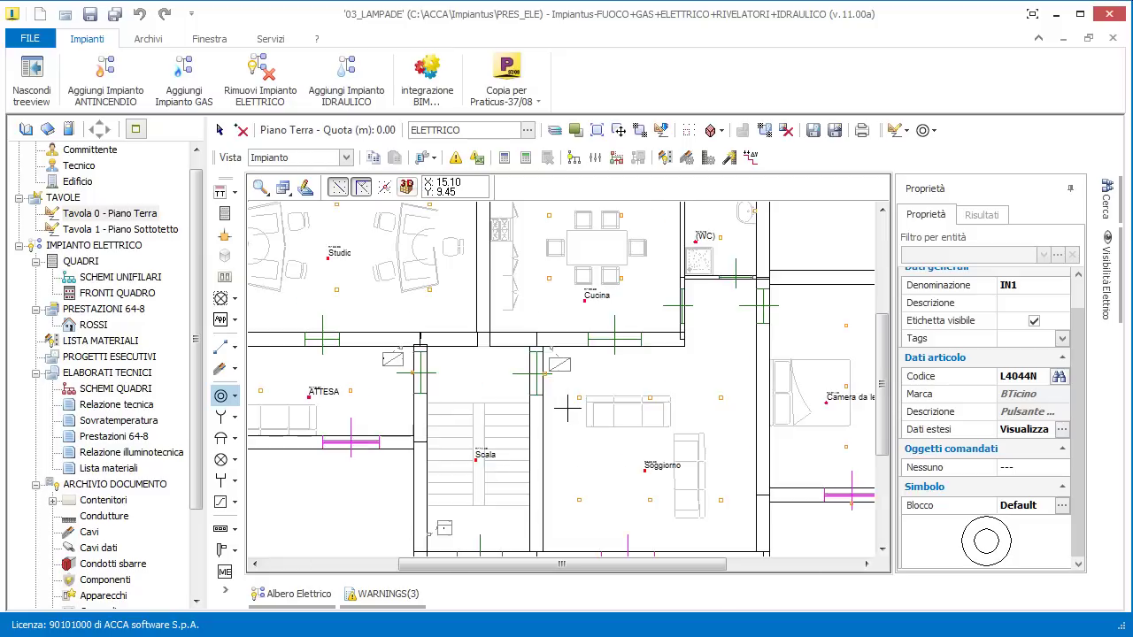
{"action": "scroll", "coordinate": [480, 359], "scroll_direction": "up", "scroll_amount": 4}
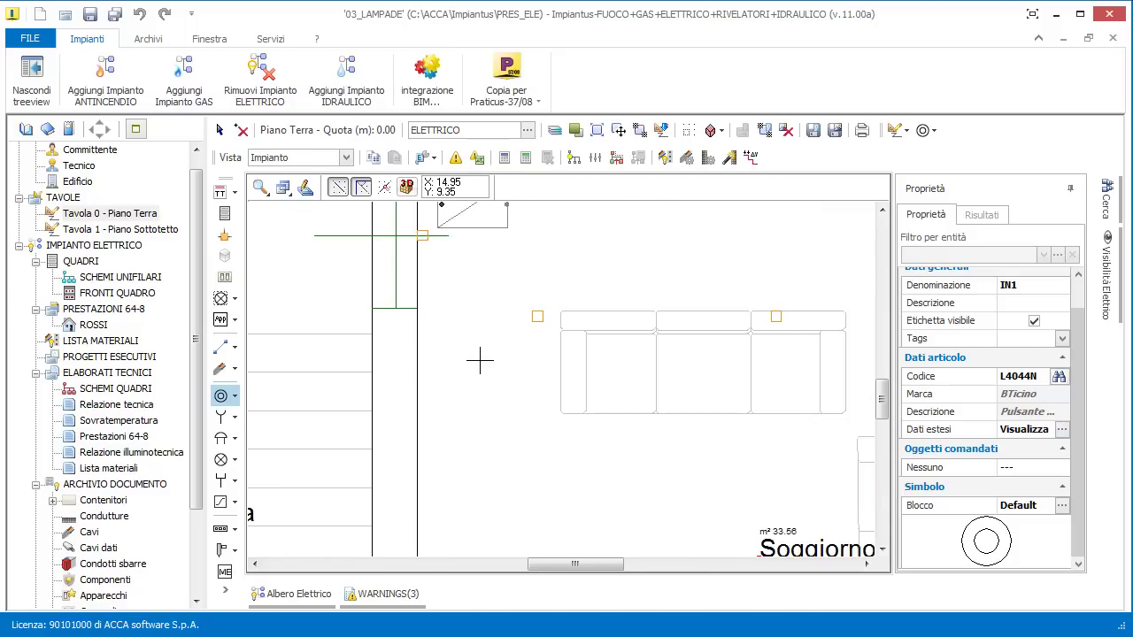
Place a Pulsante in a new device box on the Soggiorno walls beside the staircase door and beside the Cucina door
{"action": "left_click", "coordinate": [436, 325]}
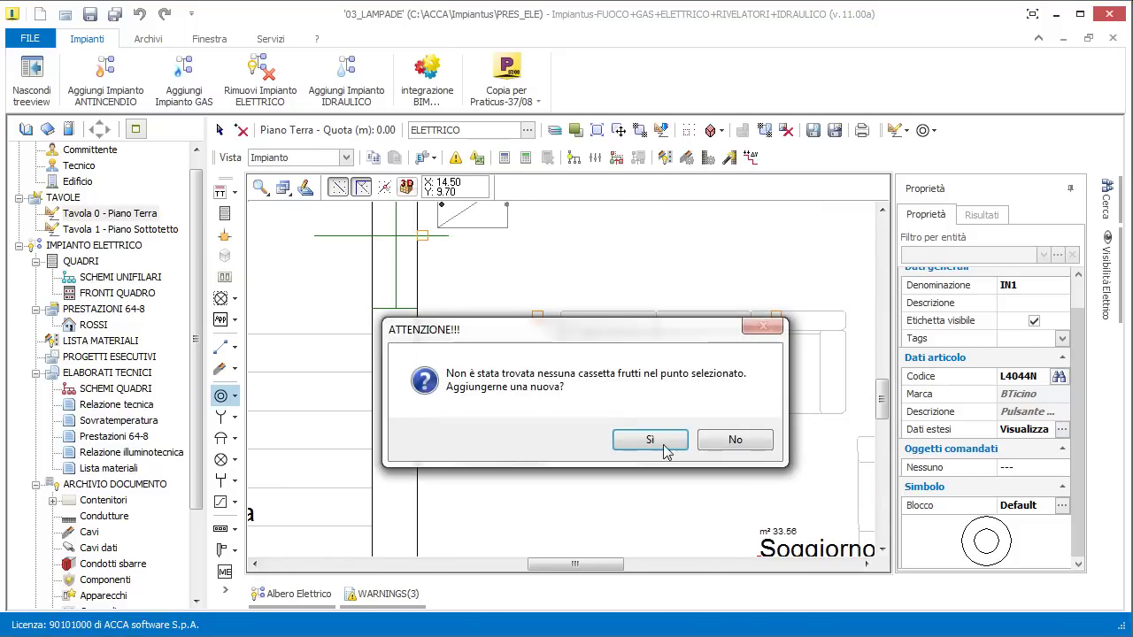
{"action": "left_click", "coordinate": [518, 442]}
{"action": "scroll", "coordinate": [539, 445], "scroll_direction": "down", "scroll_amount": 3}
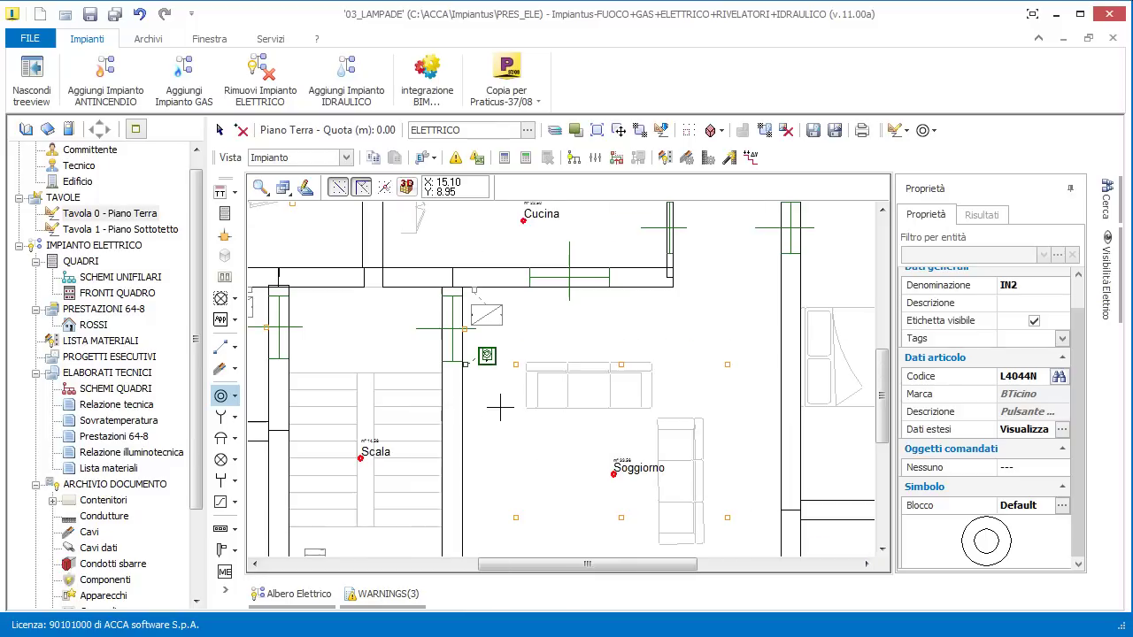
{"action": "left_click", "coordinate": [615, 288]}
{"action": "left_click", "coordinate": [648, 440]}
Place a Pulsante in a new device box beside the WC door and another beside the bedroom door, and end the insertion
{"action": "scroll", "coordinate": [655, 376], "scroll_direction": "up", "scroll_amount": 3}
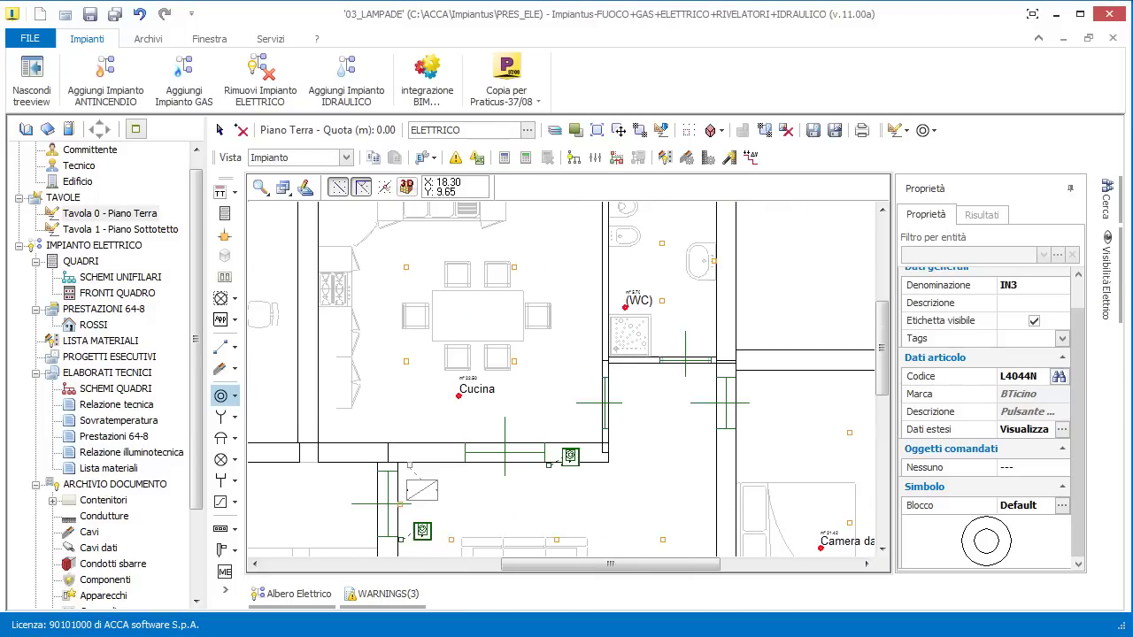
{"action": "left_click", "coordinate": [656, 370]}
{"action": "left_click", "coordinate": [650, 440]}
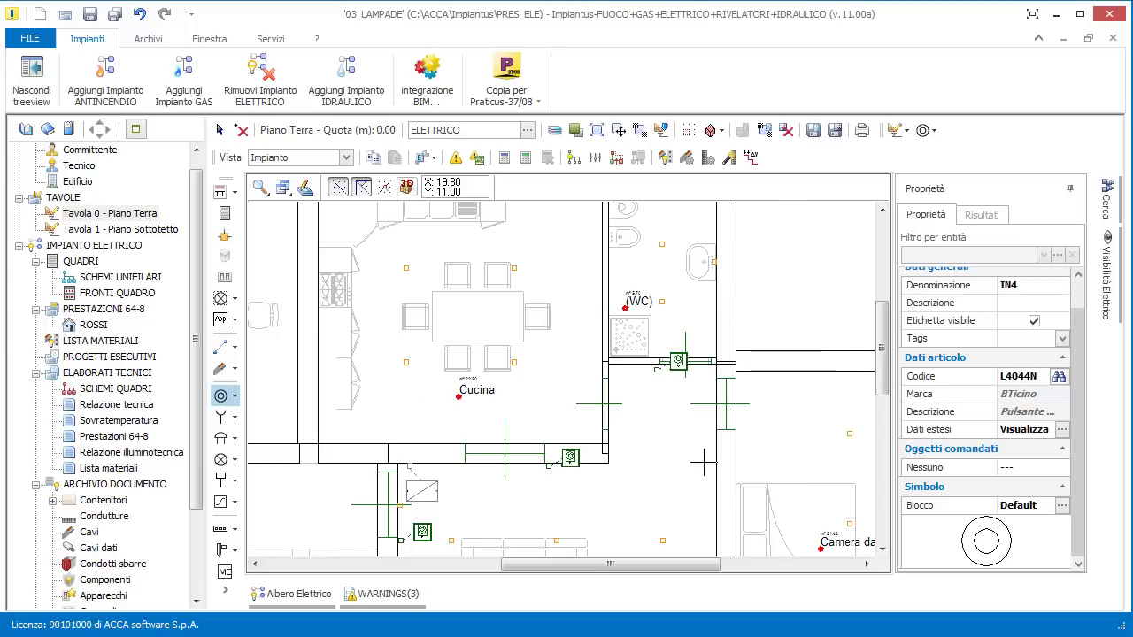
{"action": "left_click", "coordinate": [715, 434]}
{"action": "left_click", "coordinate": [650, 440]}
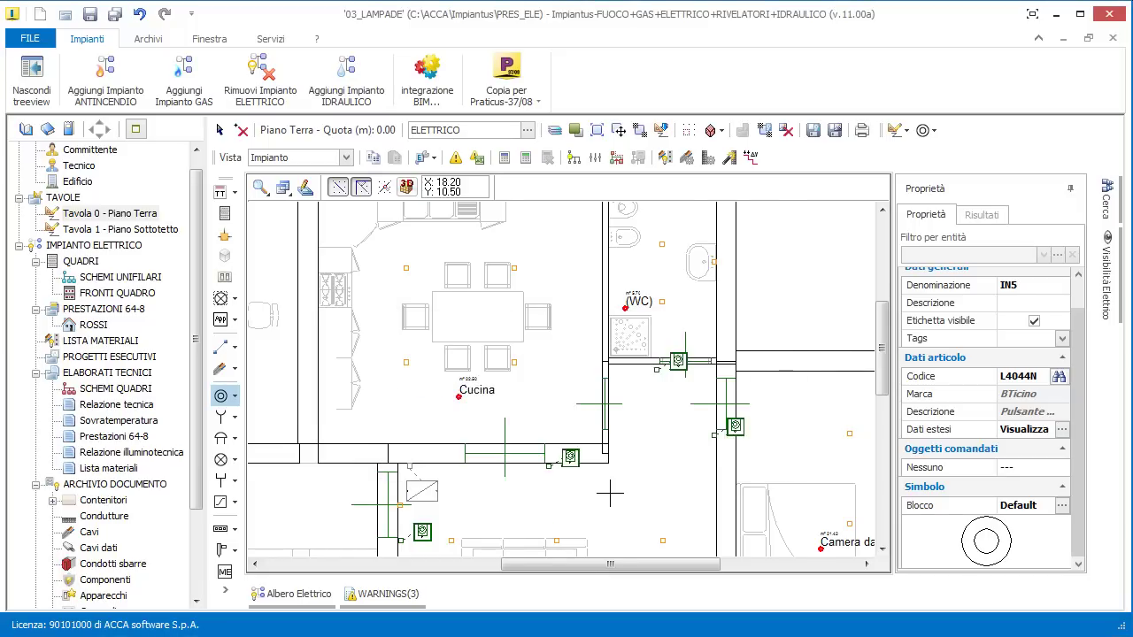
{"action": "scroll", "coordinate": [545, 476], "scroll_direction": "down", "scroll_amount": 3}
{"action": "right_click", "coordinate": [539, 429]}
{"action": "left_click", "coordinate": [574, 445]}
Inspect the properties and article search archives for the device box beside the staircase door, leaving its article as is
{"action": "scroll", "coordinate": [496, 447], "scroll_direction": "up", "scroll_amount": 5}
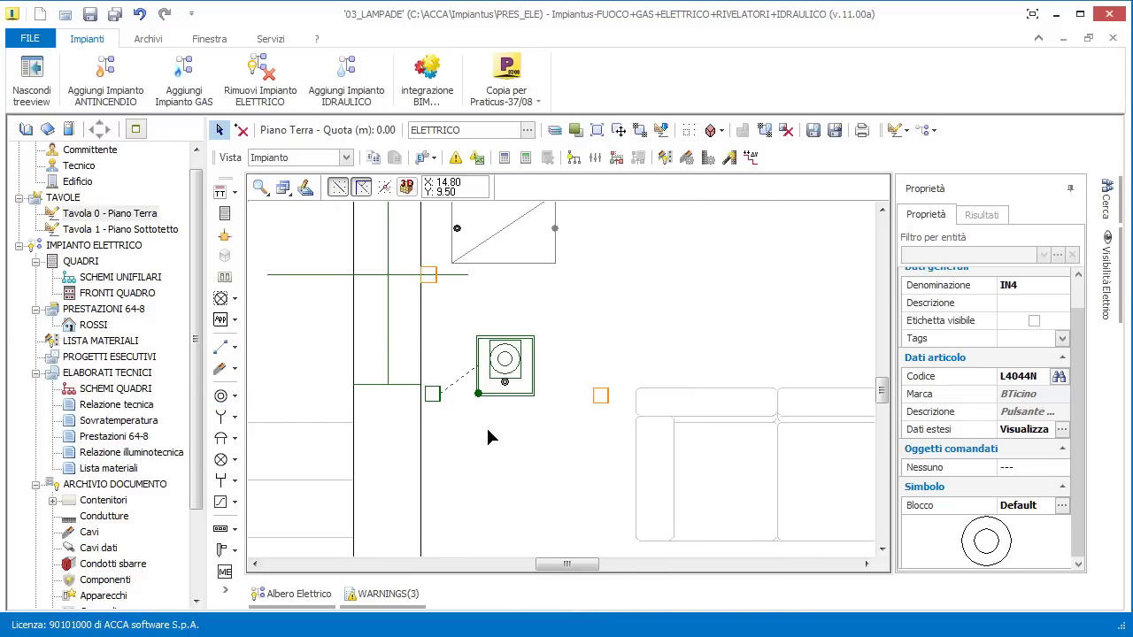
{"action": "left_click", "coordinate": [501, 389]}
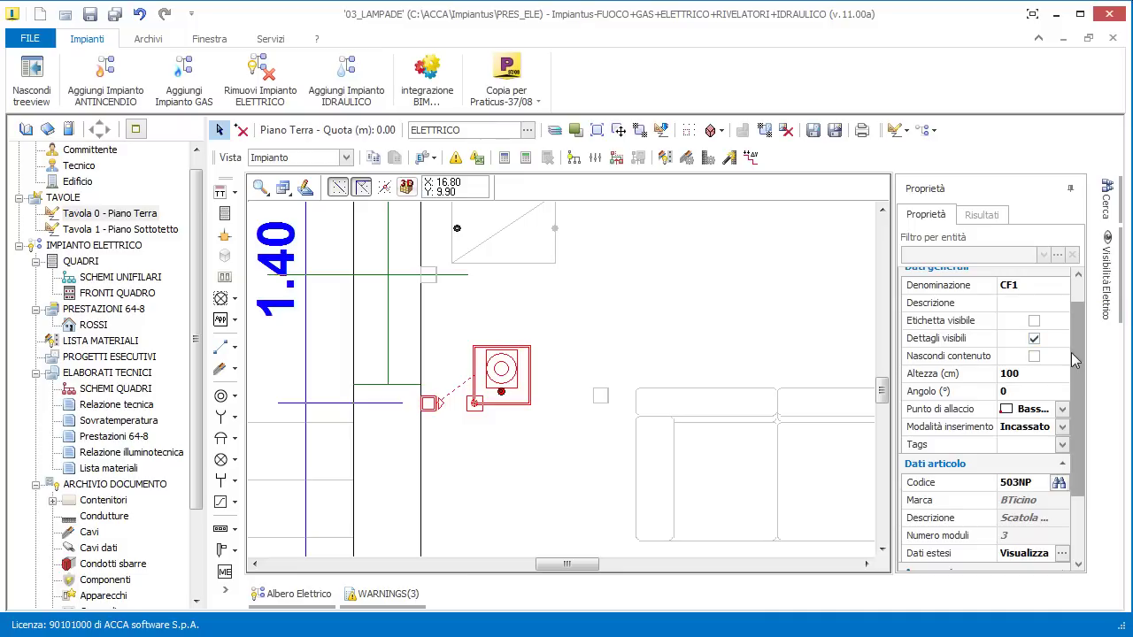
{"action": "scroll", "coordinate": [1025, 277], "scroll_direction": "up", "scroll_amount": 1}
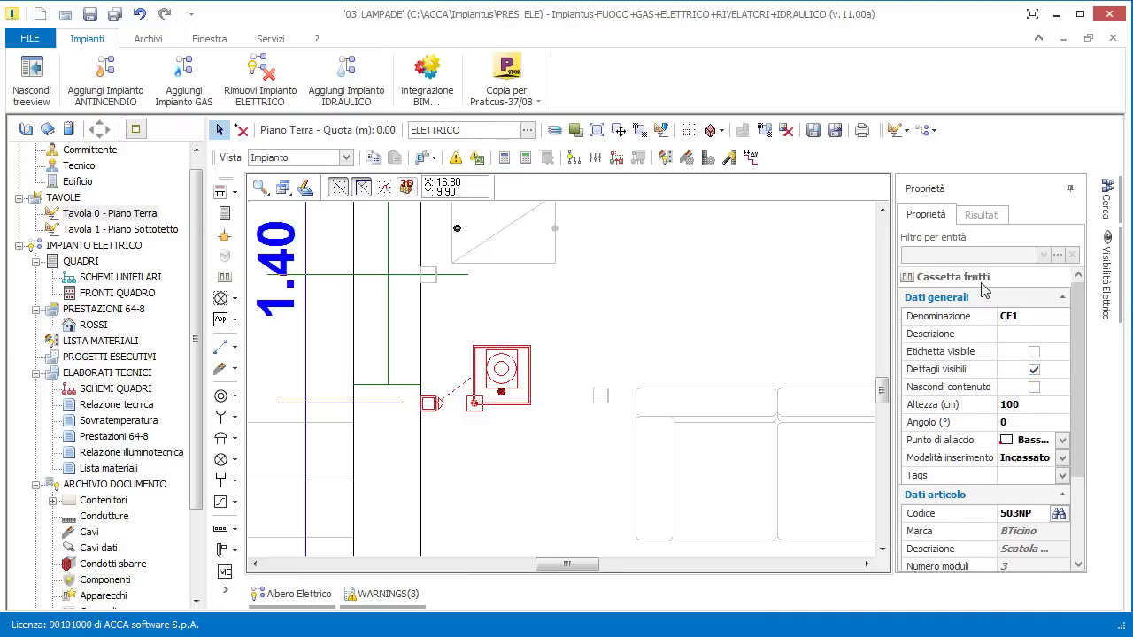
{"action": "scroll", "coordinate": [1026, 371], "scroll_direction": "down", "scroll_amount": 3}
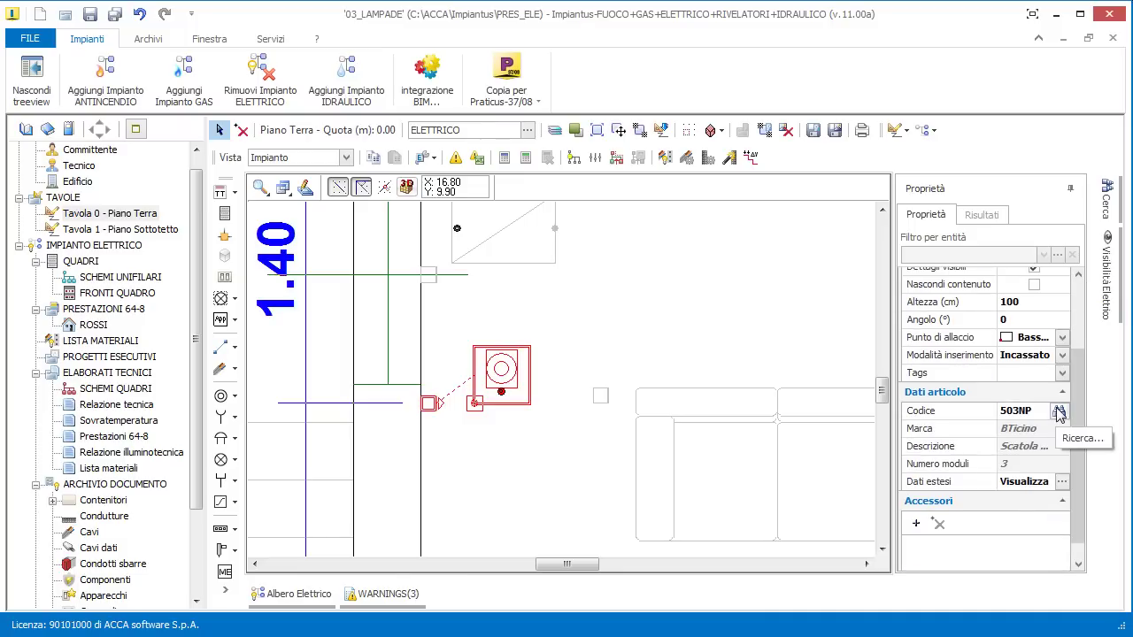
{"action": "left_click", "coordinate": [1059, 411]}
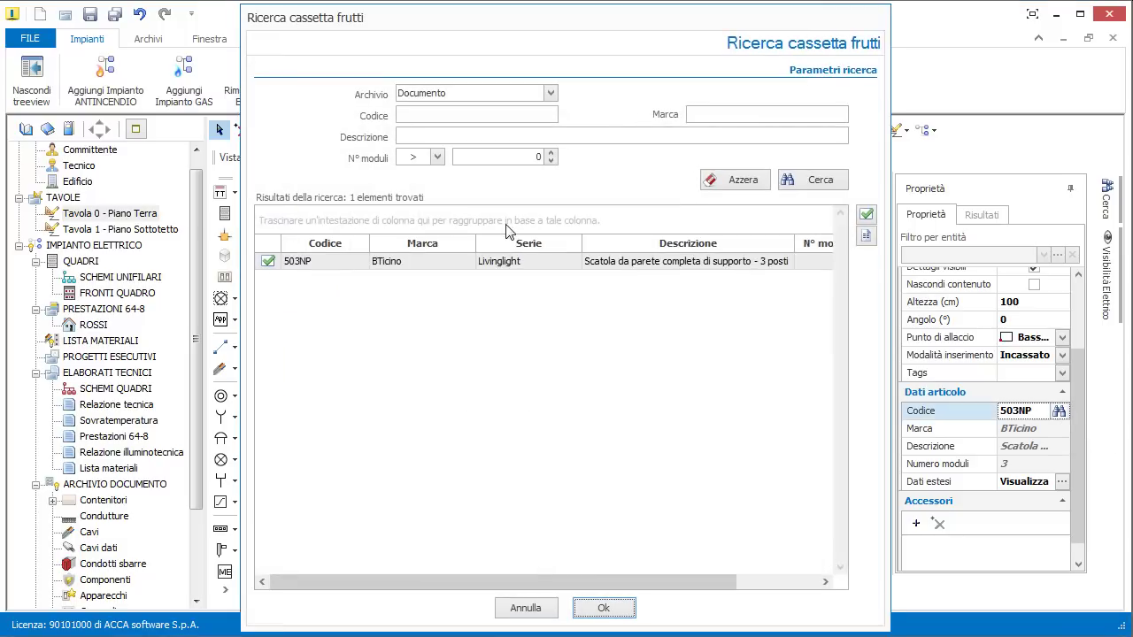
{"action": "left_click", "coordinate": [478, 93]}
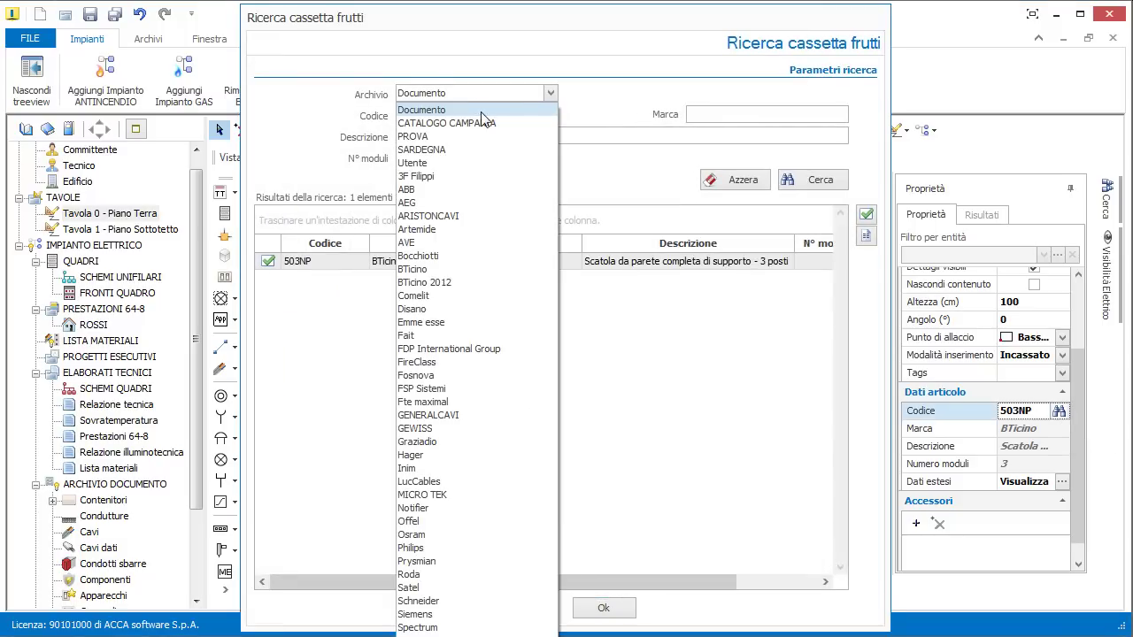
{"action": "left_click", "coordinate": [596, 105]}
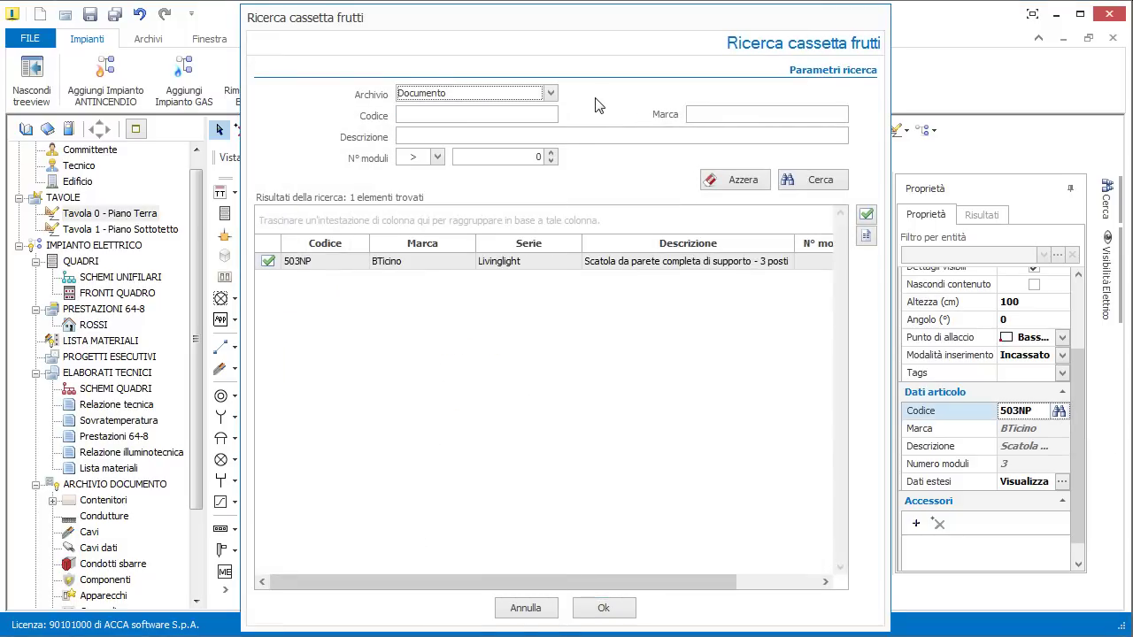
{"action": "left_click", "coordinate": [522, 609]}
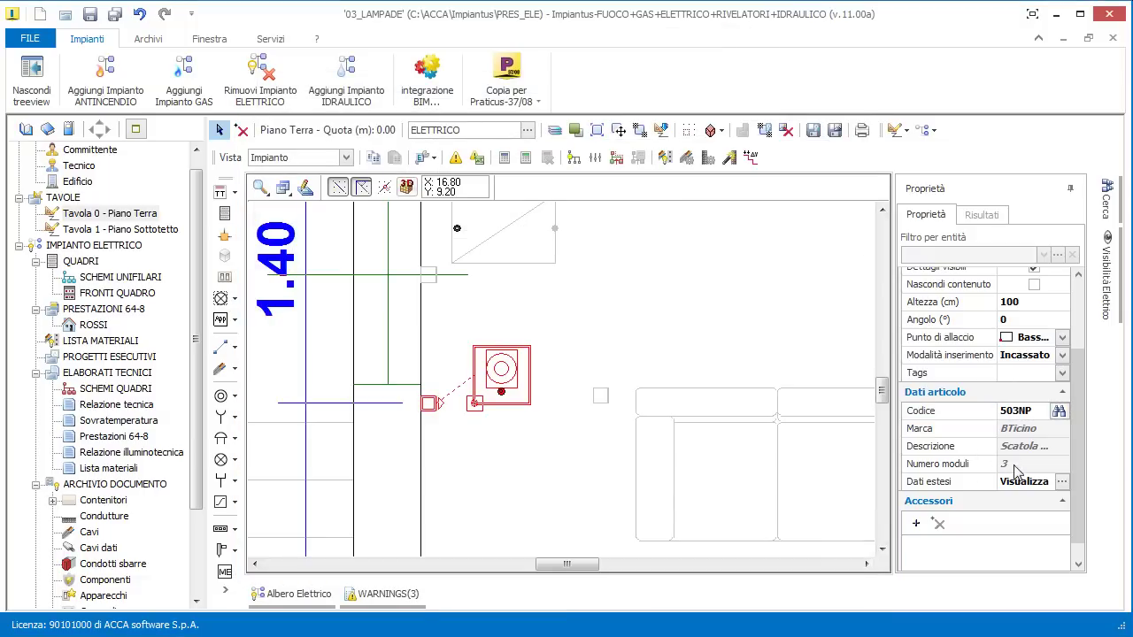
Examine the properties of the Pulsante inside the device box beside the staircase door
{"action": "left_click", "coordinate": [518, 374]}
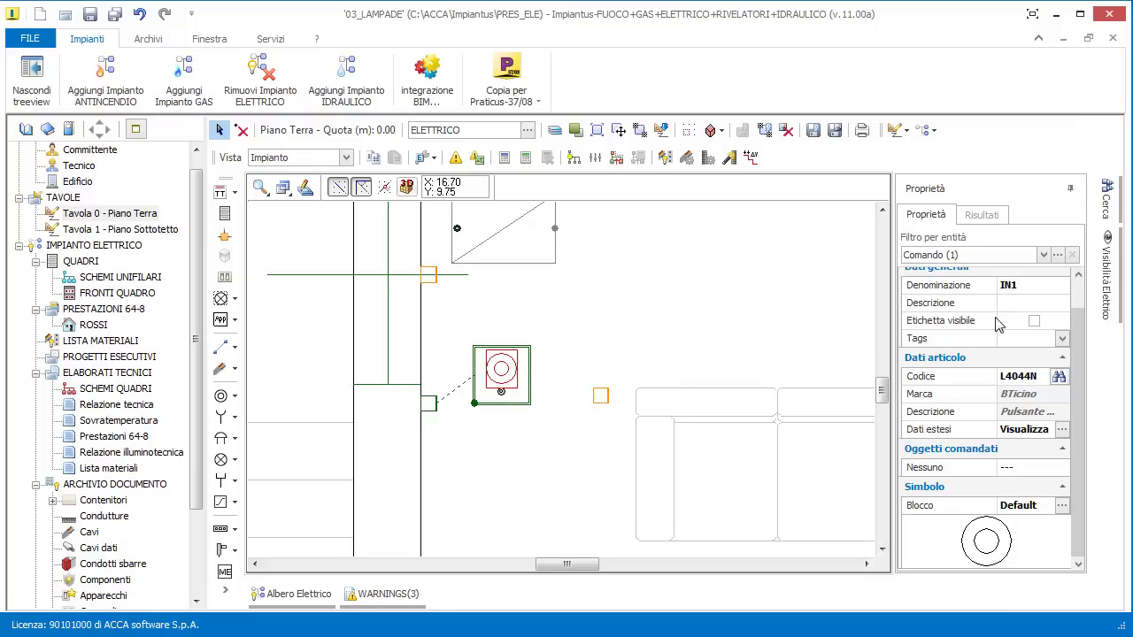
{"action": "scroll", "coordinate": [1082, 354], "scroll_direction": "up", "scroll_amount": 2}
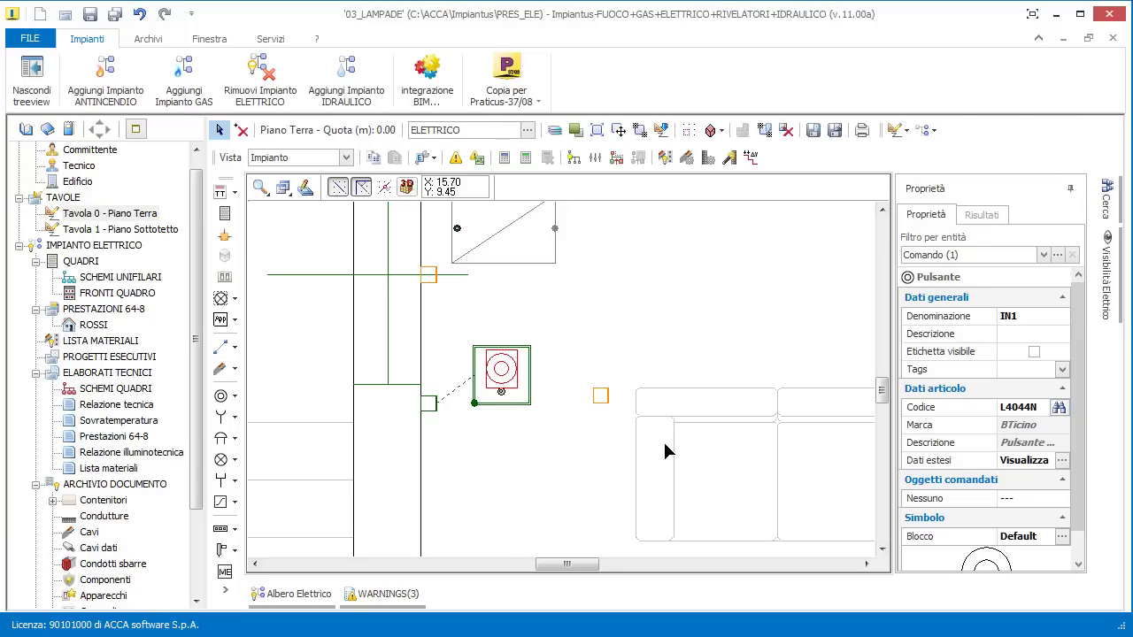
{"action": "scroll", "coordinate": [496, 390], "scroll_direction": "up", "scroll_amount": 4}
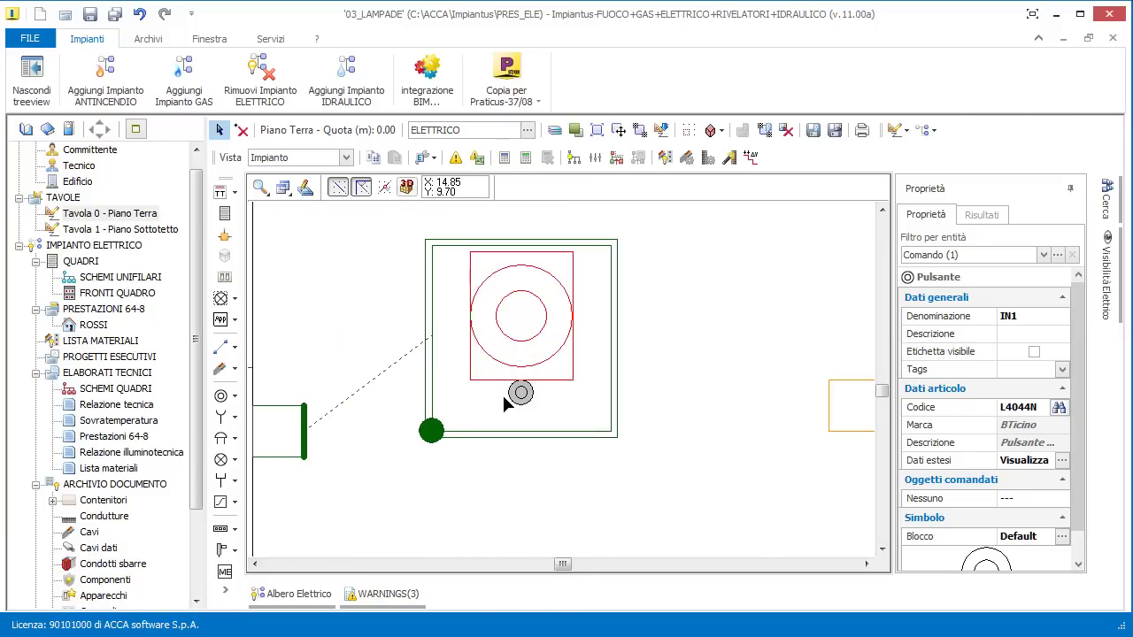
{"action": "scroll", "coordinate": [504, 403], "scroll_direction": "up", "scroll_amount": 1}
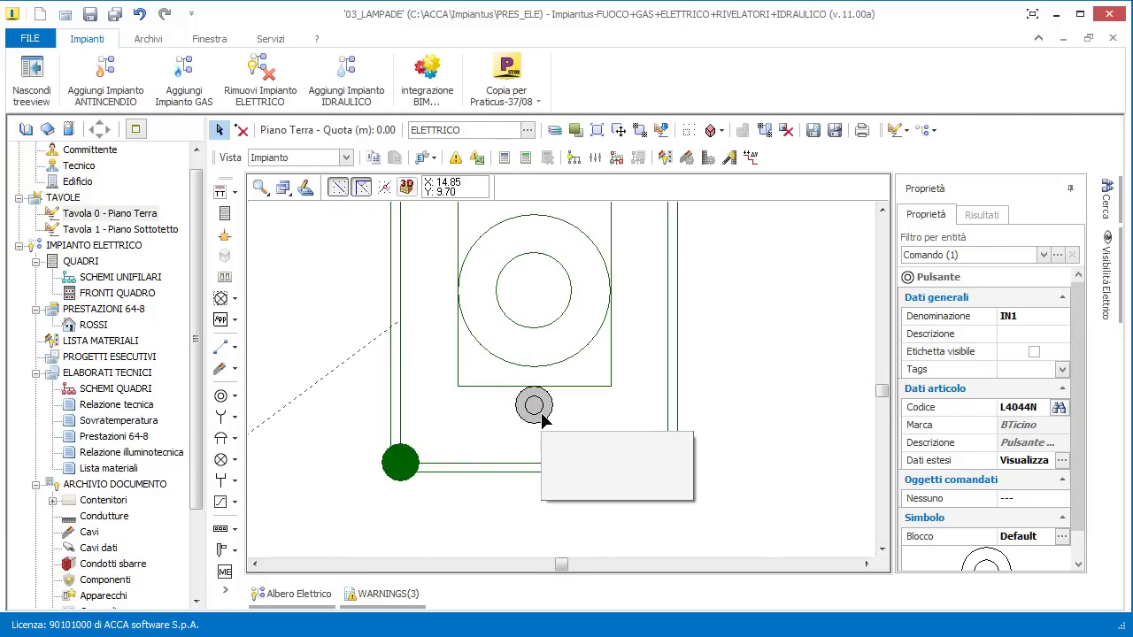
Examine the connection point of the Pulsante beside the staircase door and compare it with the one on the power supply in Scala
{"action": "left_click", "coordinate": [538, 412]}
{"action": "scroll", "coordinate": [566, 455], "scroll_direction": "down", "scroll_amount": 3}
{"action": "scroll", "coordinate": [567, 460], "scroll_direction": "down", "scroll_amount": 3}
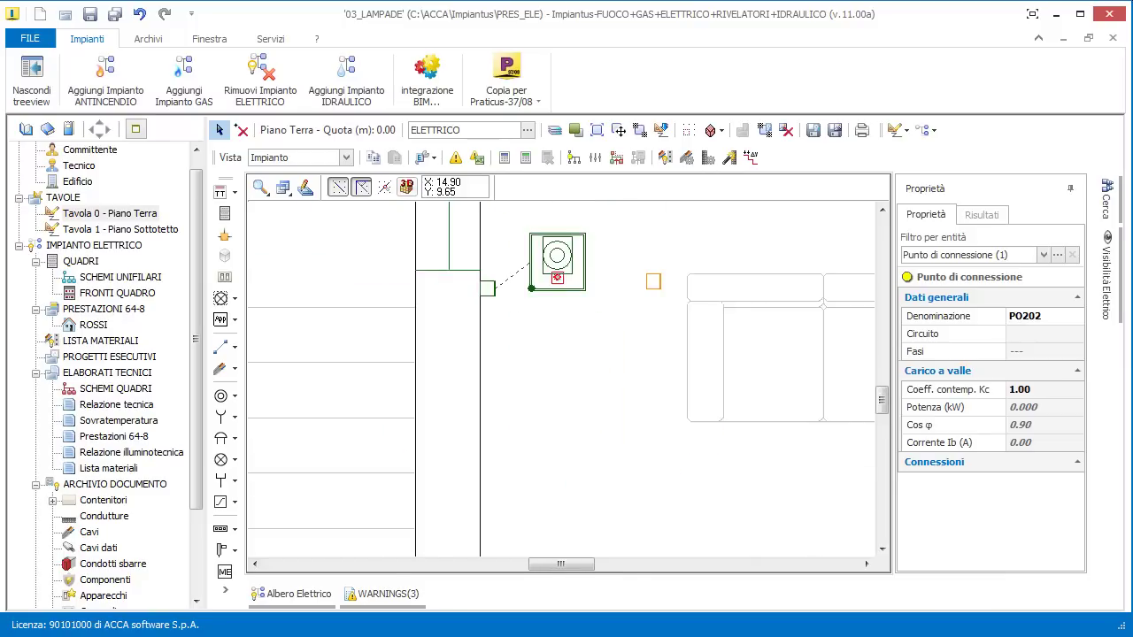
{"action": "scroll", "coordinate": [396, 482], "scroll_direction": "up", "scroll_amount": 5}
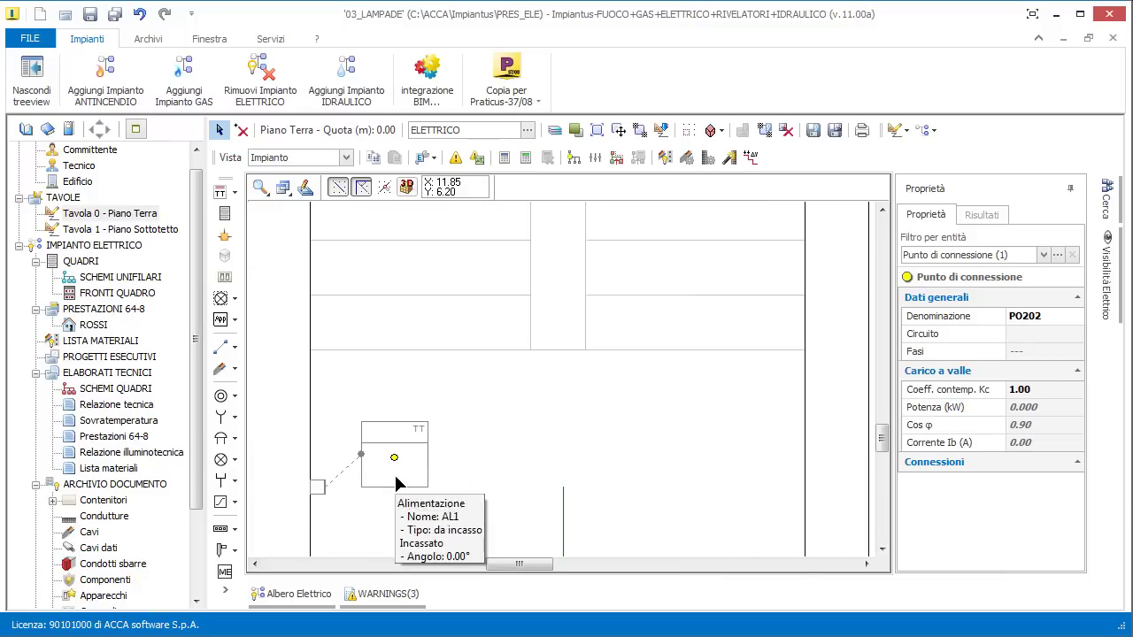
{"action": "scroll", "coordinate": [396, 482], "scroll_direction": "down", "scroll_amount": 3}
{"action": "scroll", "coordinate": [620, 308], "scroll_direction": "up", "scroll_amount": 3}
{"action": "scroll", "coordinate": [610, 301], "scroll_direction": "up", "scroll_amount": 2}
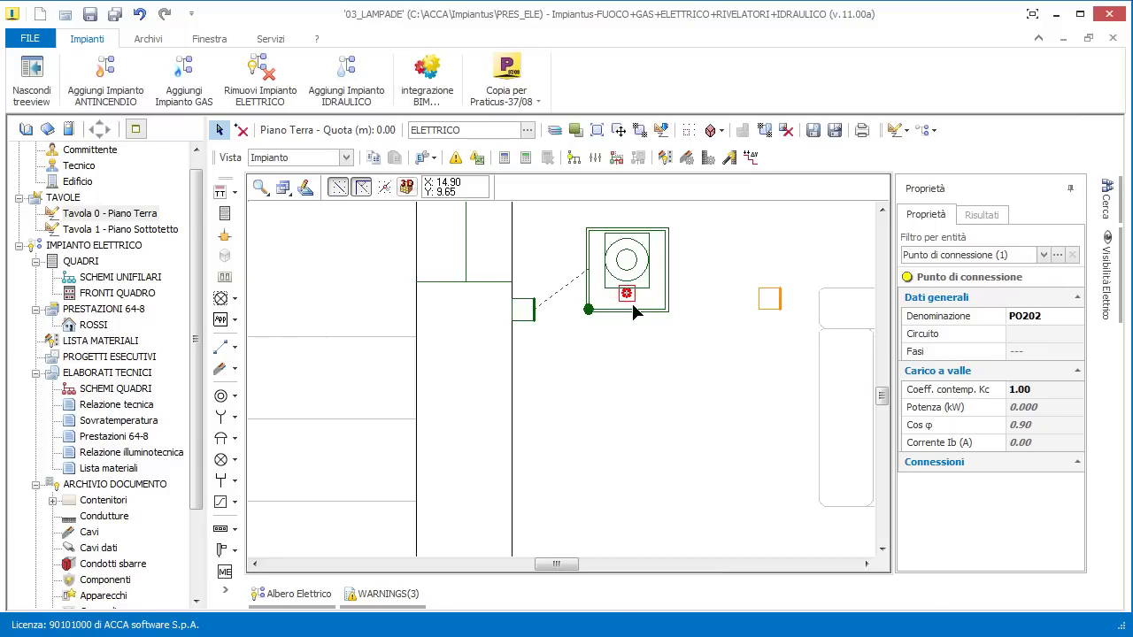
{"action": "scroll", "coordinate": [642, 310], "scroll_direction": "down", "scroll_amount": 2}
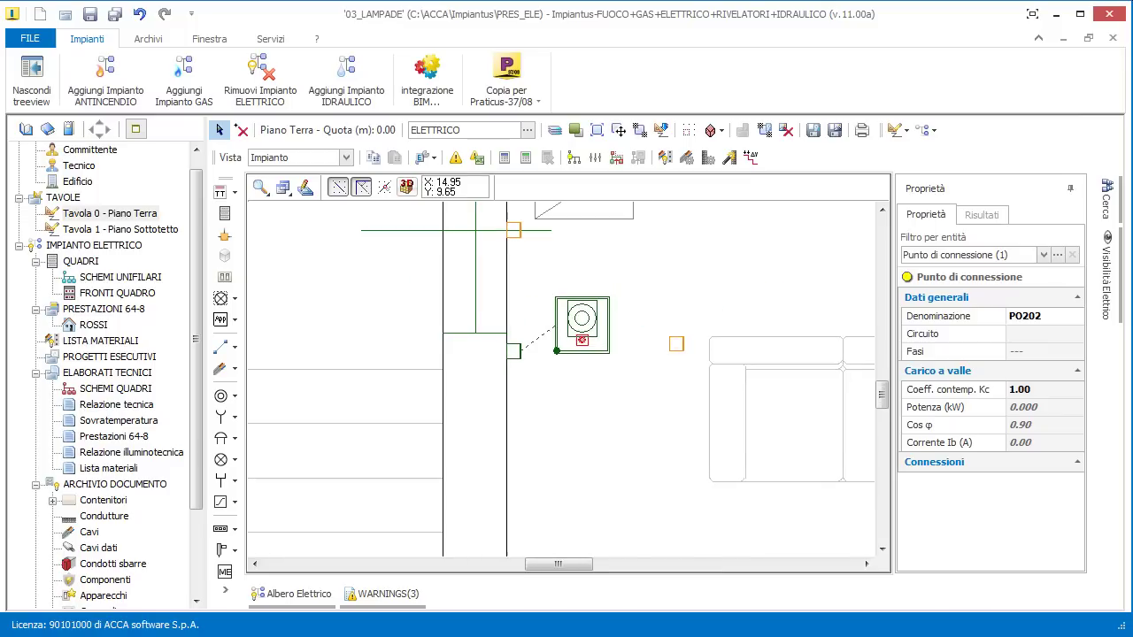
{"action": "left_click", "coordinate": [605, 367]}
Place an Interruttore bipolare in a new device box on the Cucina's outer wall, between the sink and the window
{"action": "mouse_move", "coordinate": [635, 338]}
{"action": "middle_mouse_down"}
{"action": "mouse_move", "coordinate": [551, 387]}
{"action": "mouse_move", "coordinate": [523, 383]}
{"action": "middle_mouse_up"}
{"action": "scroll", "coordinate": [520, 378], "scroll_direction": "down", "scroll_amount": 2}
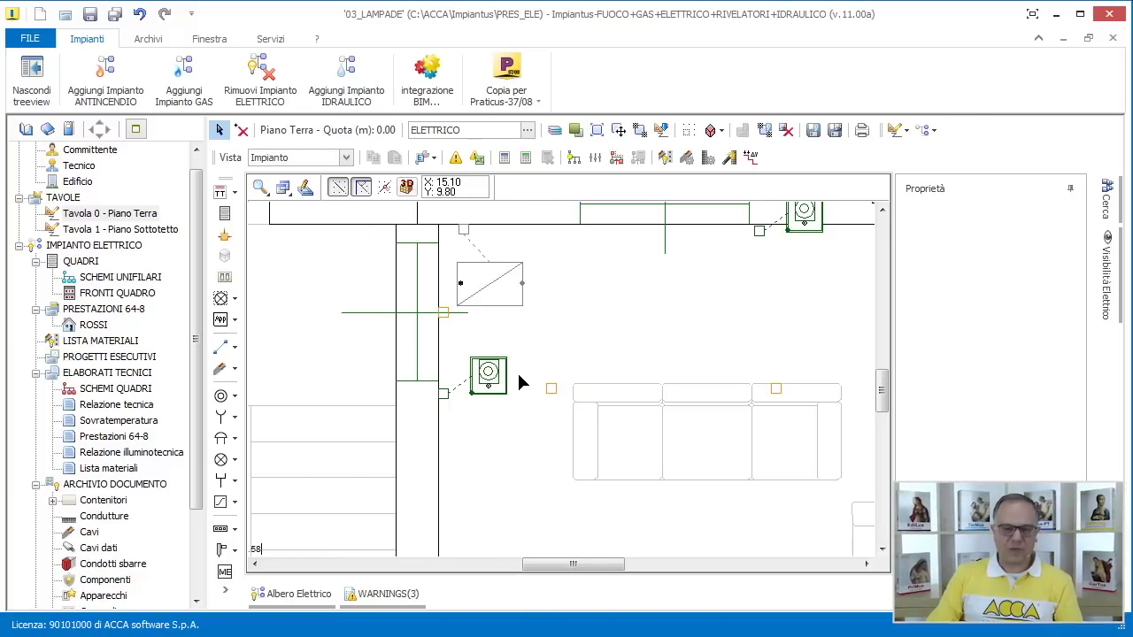
{"action": "scroll", "coordinate": [522, 377], "scroll_direction": "down", "scroll_amount": 2}
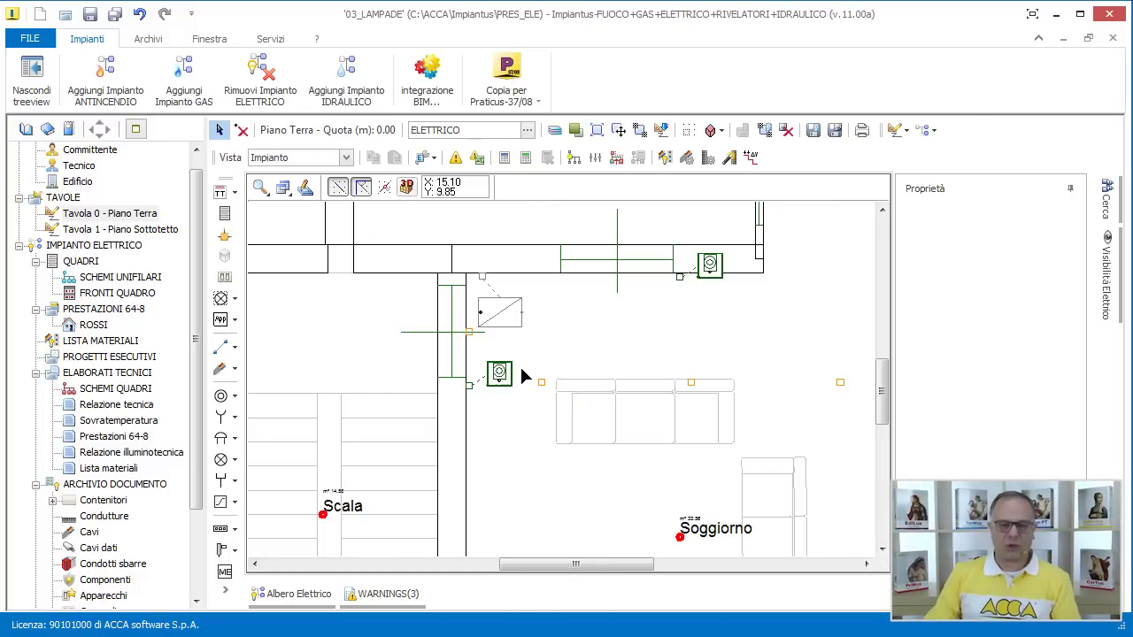
{"action": "middle_click_drag", "start_coordinate": [526, 379], "coordinate": [480, 374]}
{"action": "scroll", "coordinate": [480, 375], "scroll_direction": "down", "scroll_amount": 2}
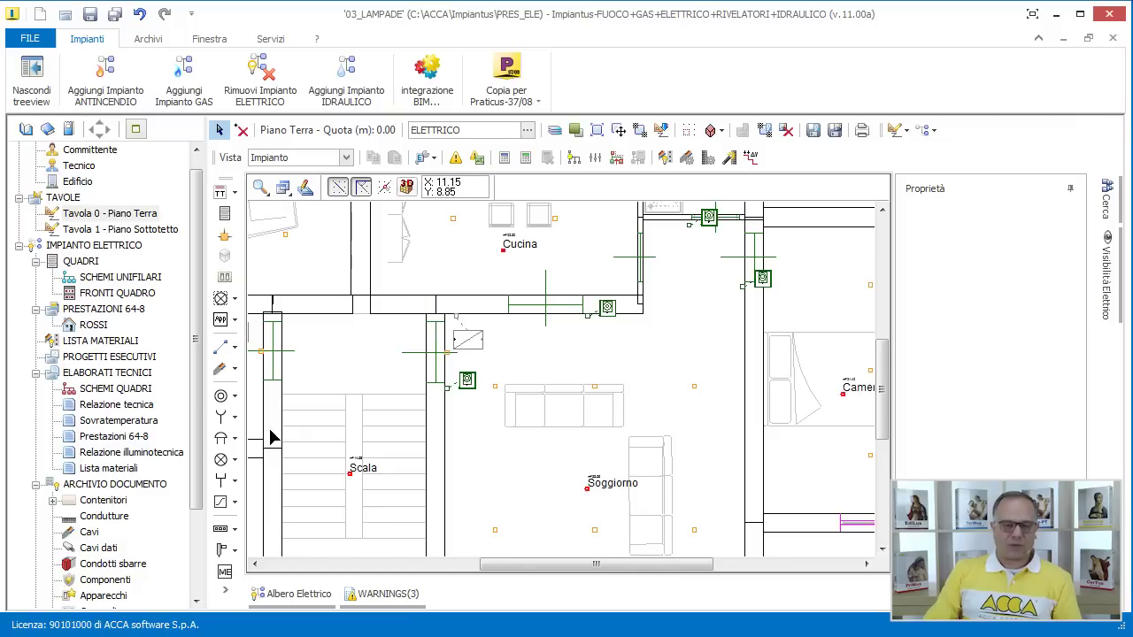
{"action": "left_click", "coordinate": [234, 398]}
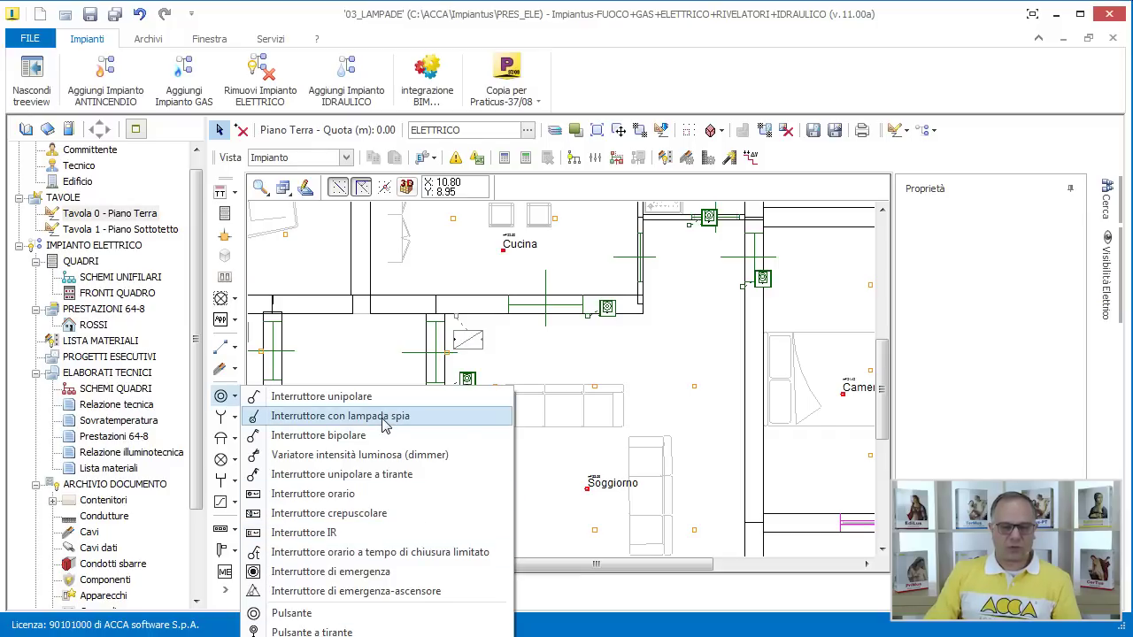
{"action": "left_click", "coordinate": [318, 436]}
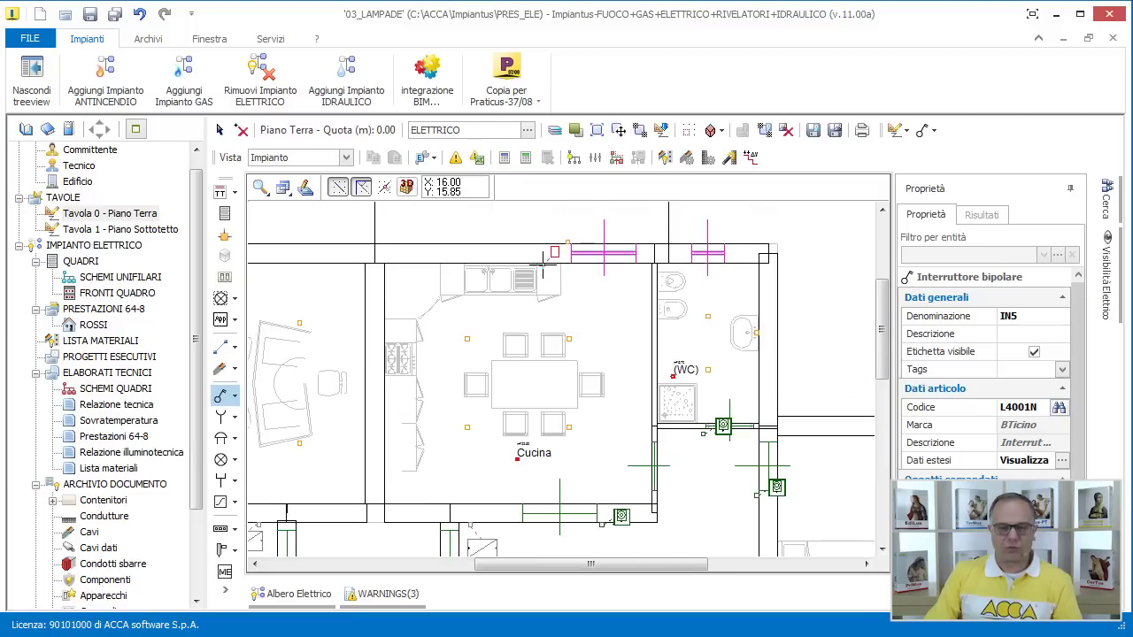
{"action": "left_click", "coordinate": [543, 263]}
{"action": "left_click", "coordinate": [653, 437]}
{"action": "right_click", "coordinate": [557, 325]}
{"action": "left_click", "coordinate": [603, 335]}
Move the symbol of the bipolar switch's device box off the wall into the Cucina, keeping its wall position
{"action": "scroll", "coordinate": [549, 248], "scroll_direction": "up", "scroll_amount": 3}
{"action": "left_click", "coordinate": [625, 321]}
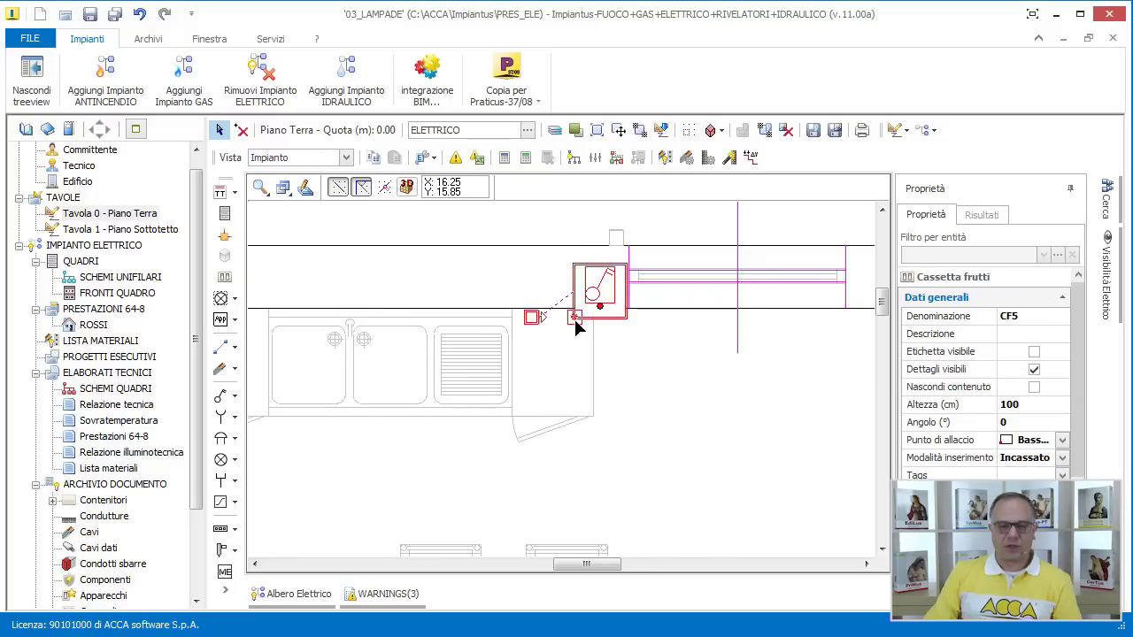
{"action": "left_click_drag", "start_coordinate": [576, 322], "coordinate": [559, 406]}
Place a Presa con contatto di protezione in a new device box on the Soggiorno's staircase wall, below the pushbutton on plan
{"action": "left_click", "coordinate": [235, 423]}
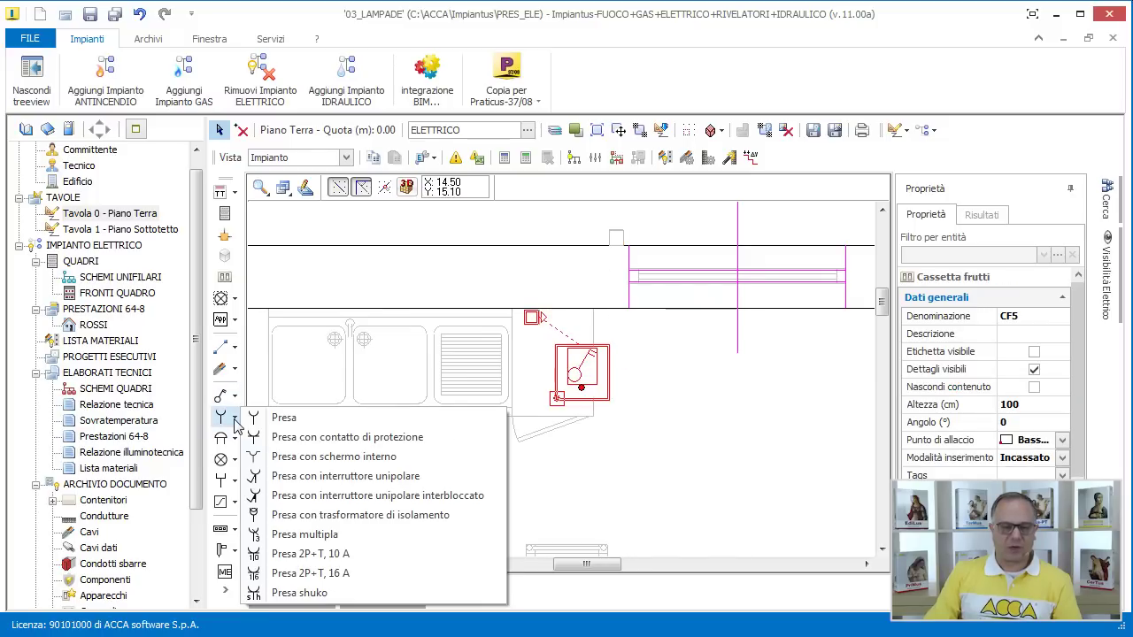
{"action": "left_click", "coordinate": [294, 439]}
{"action": "scroll", "coordinate": [509, 481], "scroll_direction": "down", "scroll_amount": 4}
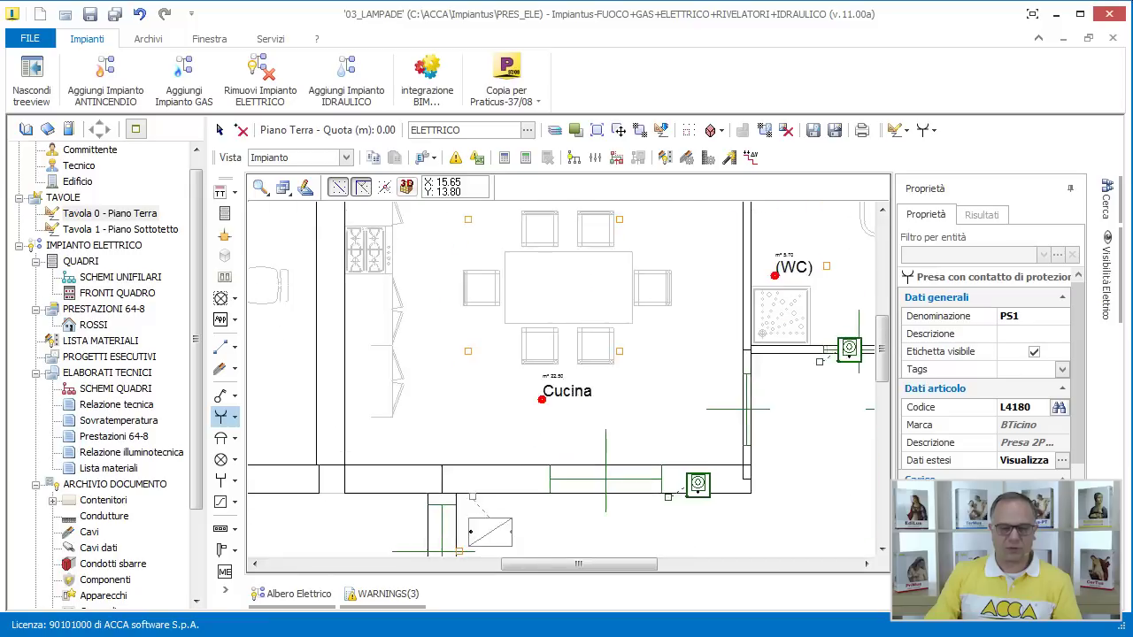
{"action": "left_click", "coordinate": [508, 481]}
{"action": "left_click", "coordinate": [648, 439]}
{"action": "right_click", "coordinate": [599, 461]}
{"action": "left_click", "coordinate": [535, 488]}
Set the mounting height of the socket's device box on the staircase wall to 40 cm
{"action": "scroll", "coordinate": [506, 482], "scroll_direction": "up", "scroll_amount": 3}
{"action": "scroll", "coordinate": [599, 463], "scroll_direction": "up", "scroll_amount": 2}
{"action": "left_click", "coordinate": [599, 456]}
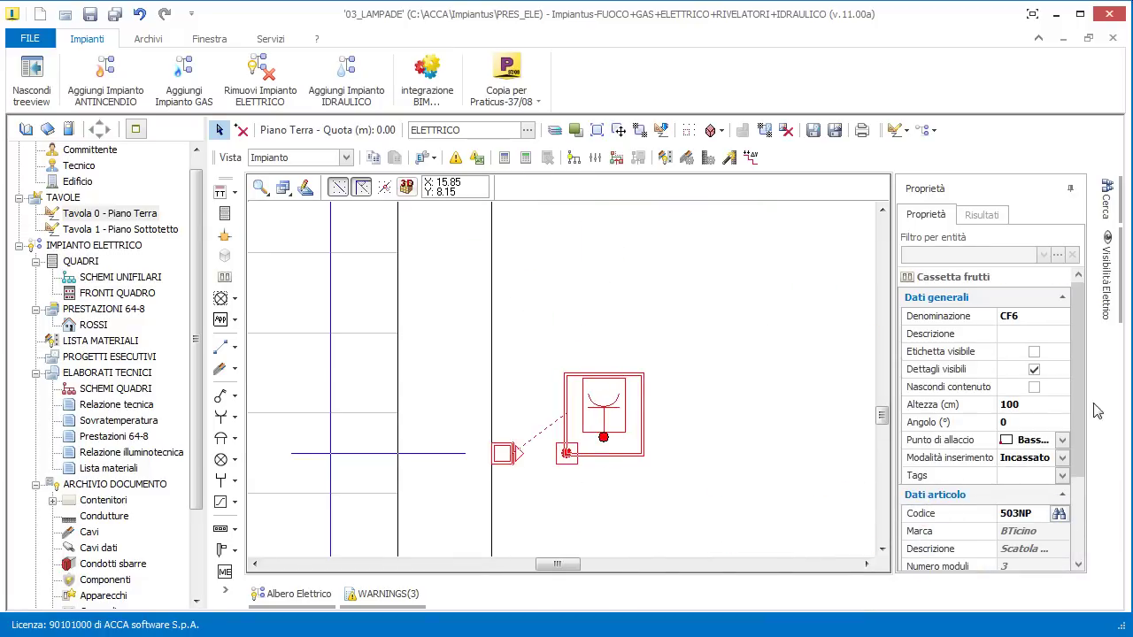
{"action": "left_click", "coordinate": [1039, 404]}
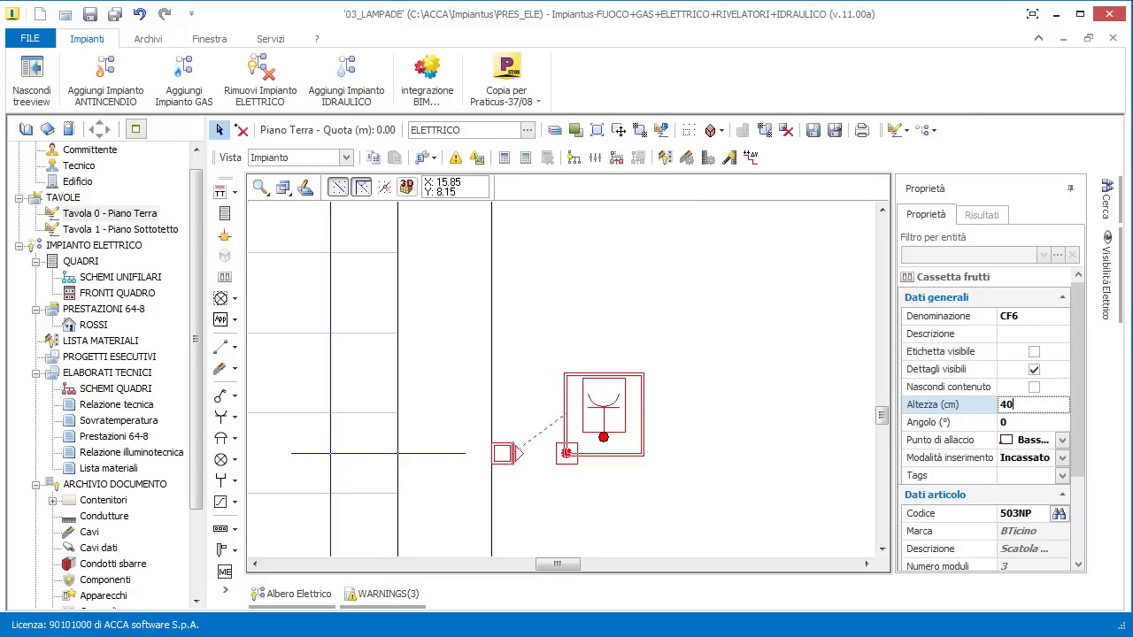
{"action": "key", "text": "Return"}
{"action": "left_click", "coordinate": [685, 377]}
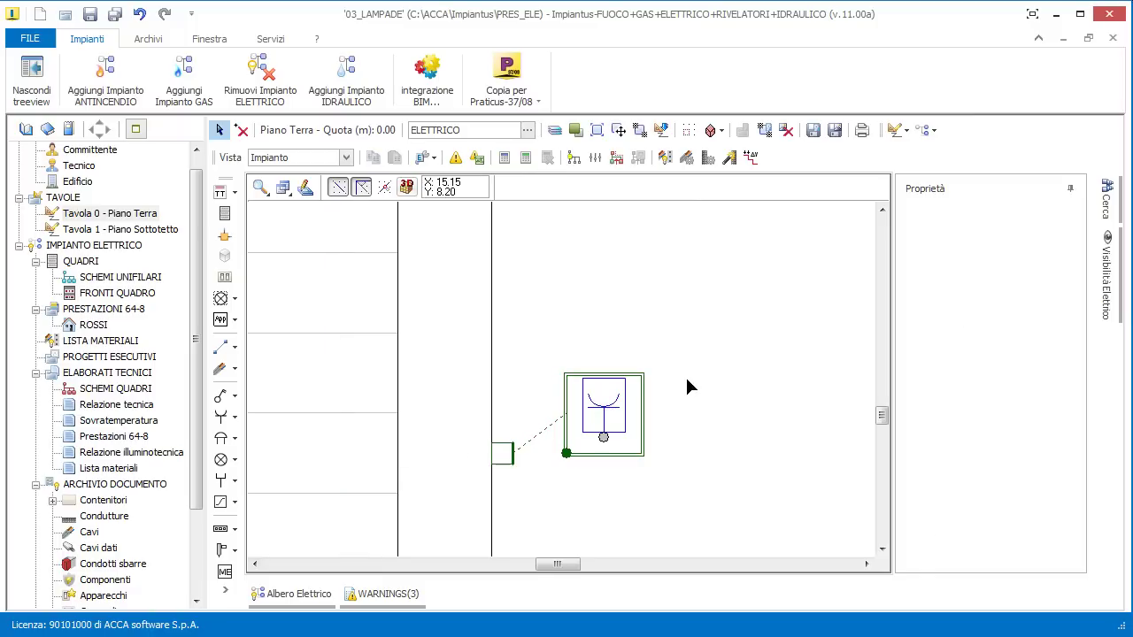
{"action": "scroll", "coordinate": [686, 380], "scroll_direction": "down", "scroll_amount": 3}
{"action": "scroll", "coordinate": [666, 352], "scroll_direction": "down", "scroll_amount": 1}
{"action": "middle_click_drag", "start_coordinate": [638, 393], "coordinate": [611, 426]}
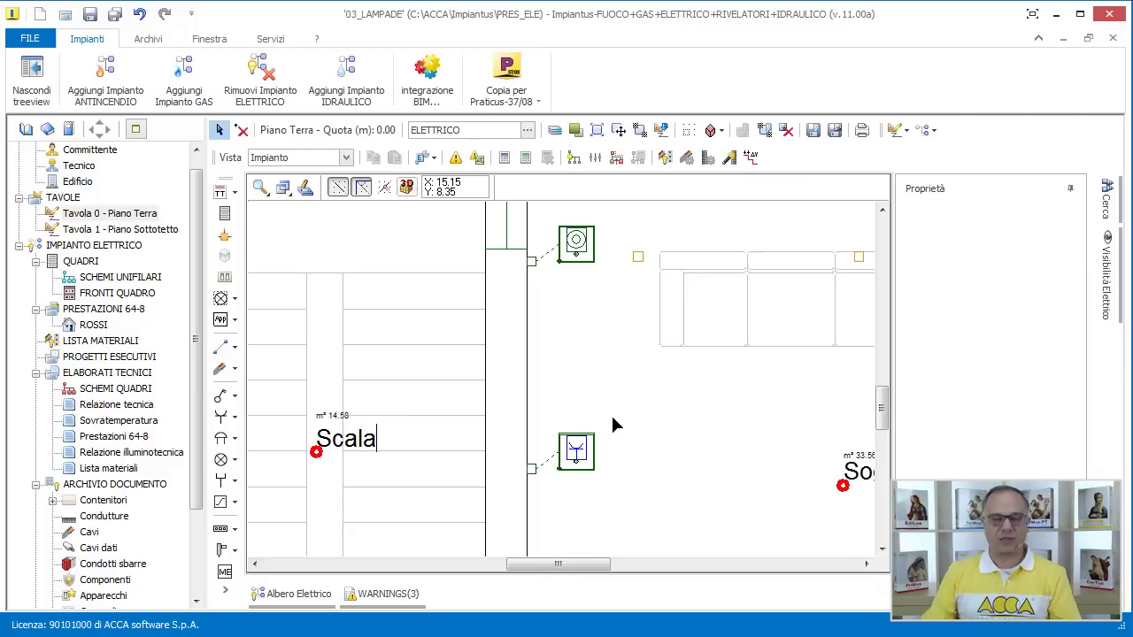
{"action": "scroll", "coordinate": [613, 419], "scroll_direction": "down", "scroll_amount": 2}
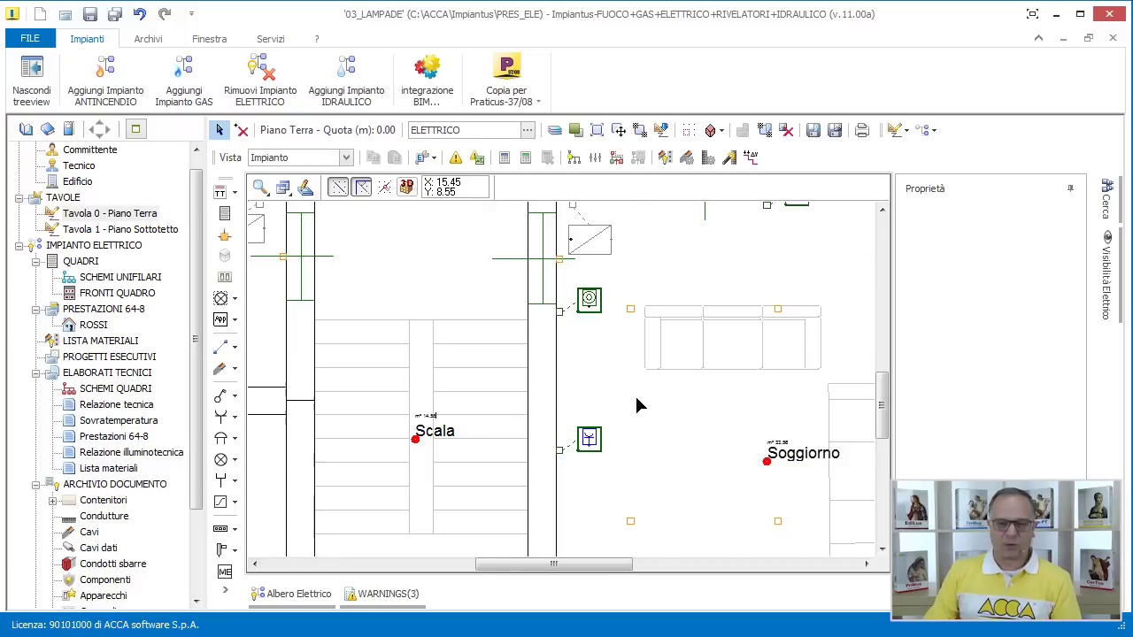
{"action": "scroll", "coordinate": [634, 394], "scroll_direction": "down", "scroll_amount": 1}
{"action": "scroll", "coordinate": [665, 398], "scroll_direction": "down", "scroll_amount": 2}
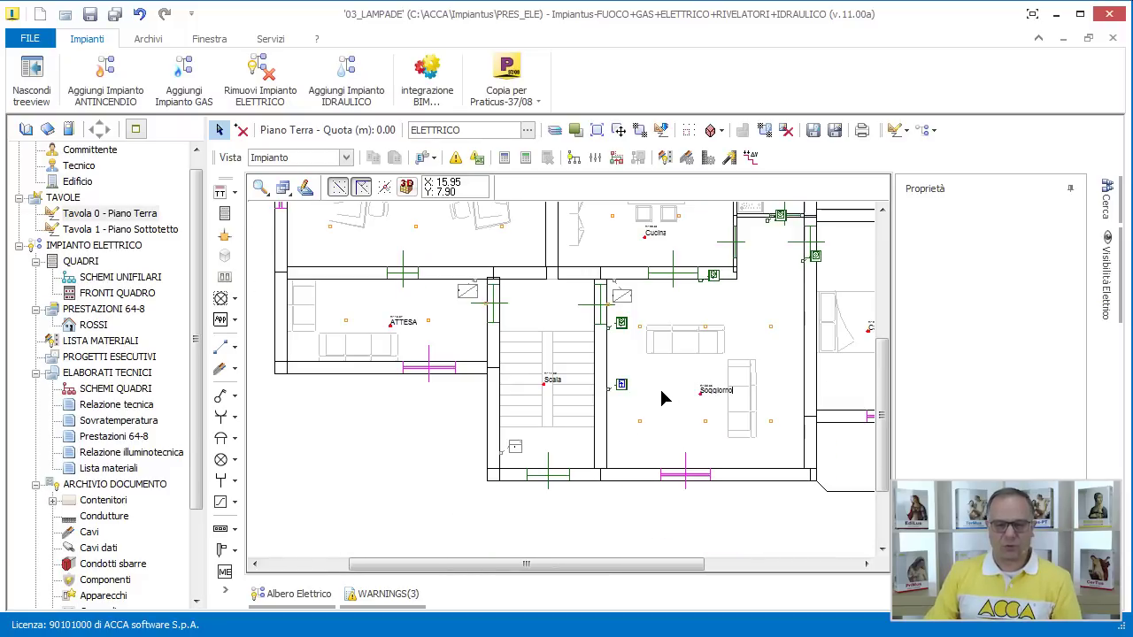
Place a TV/SAT Divisore on the Scala's upper wall on plan, near the partition between Studio and Cucina
{"action": "middle_click_drag", "start_coordinate": [658, 395], "coordinate": [647, 435]}
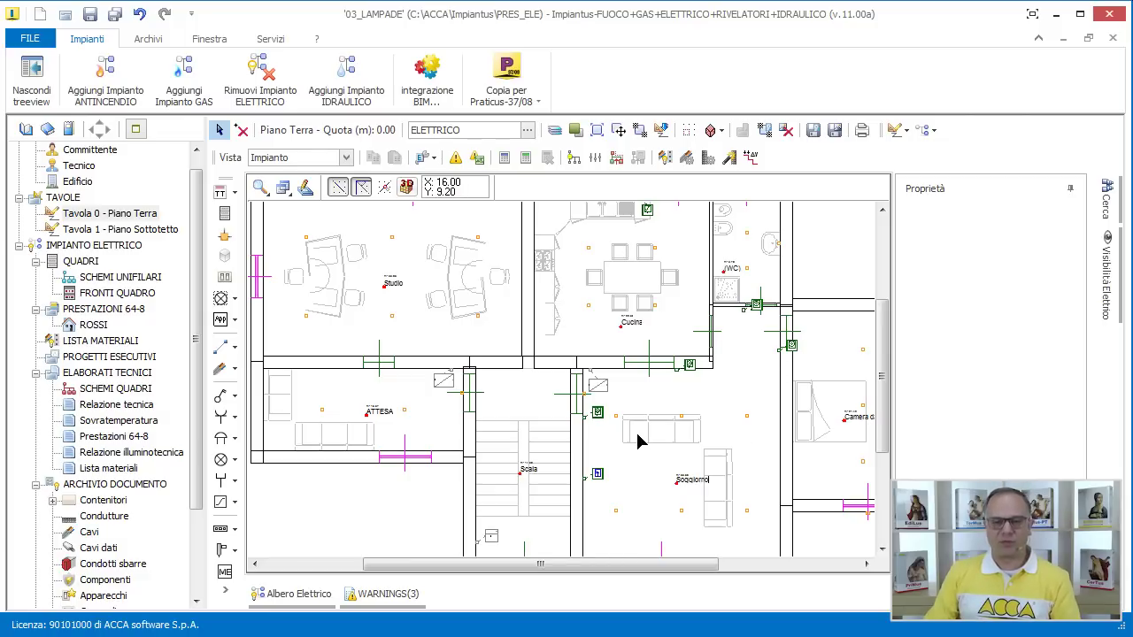
{"action": "left_click", "coordinate": [260, 188]}
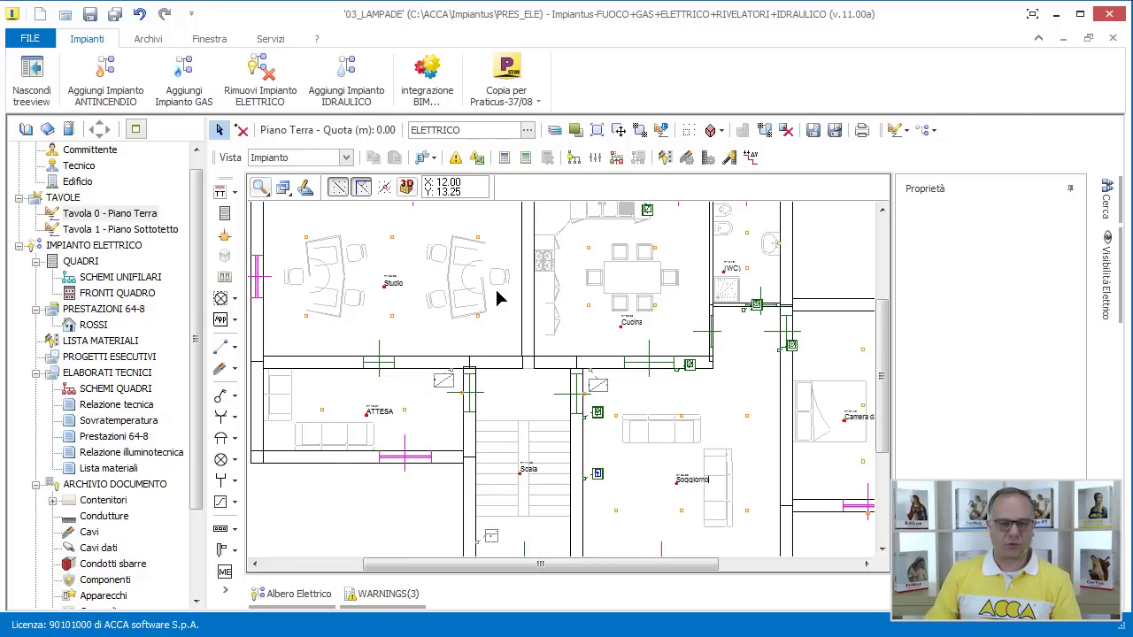
{"action": "left_click", "coordinate": [235, 321]}
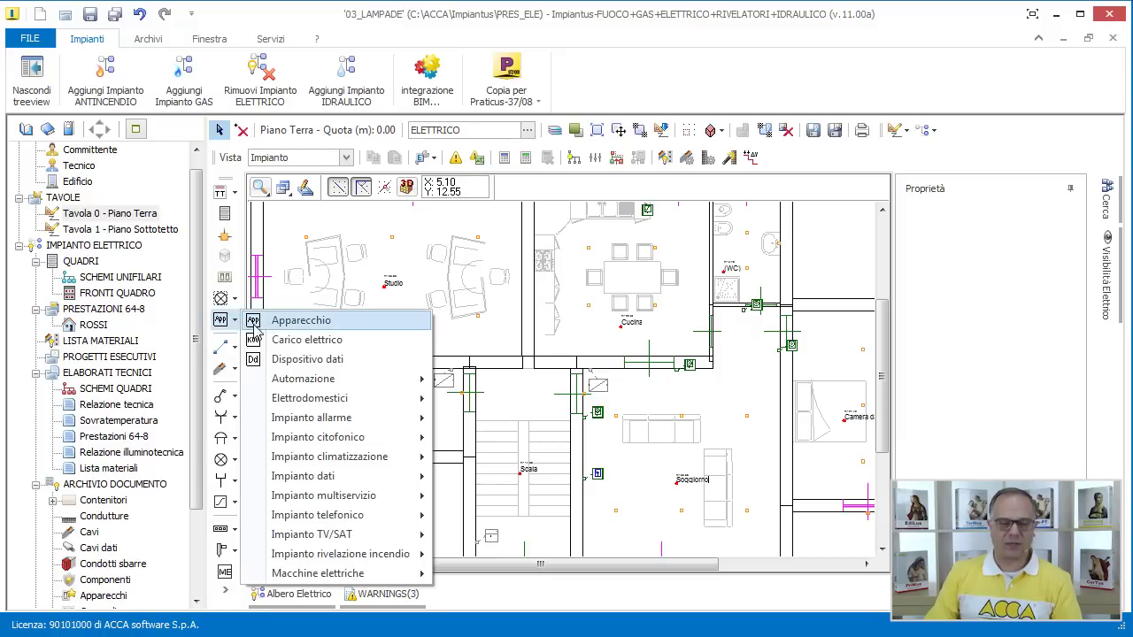
{"action": "mouse_move", "coordinate": [356, 541]}
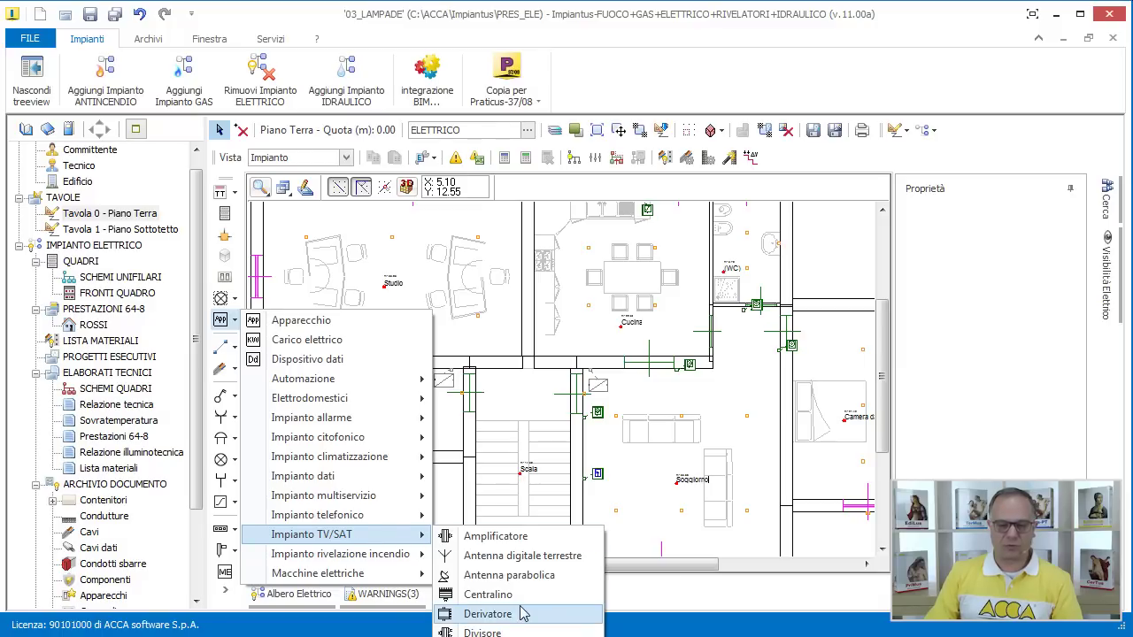
{"action": "left_click", "coordinate": [495, 632]}
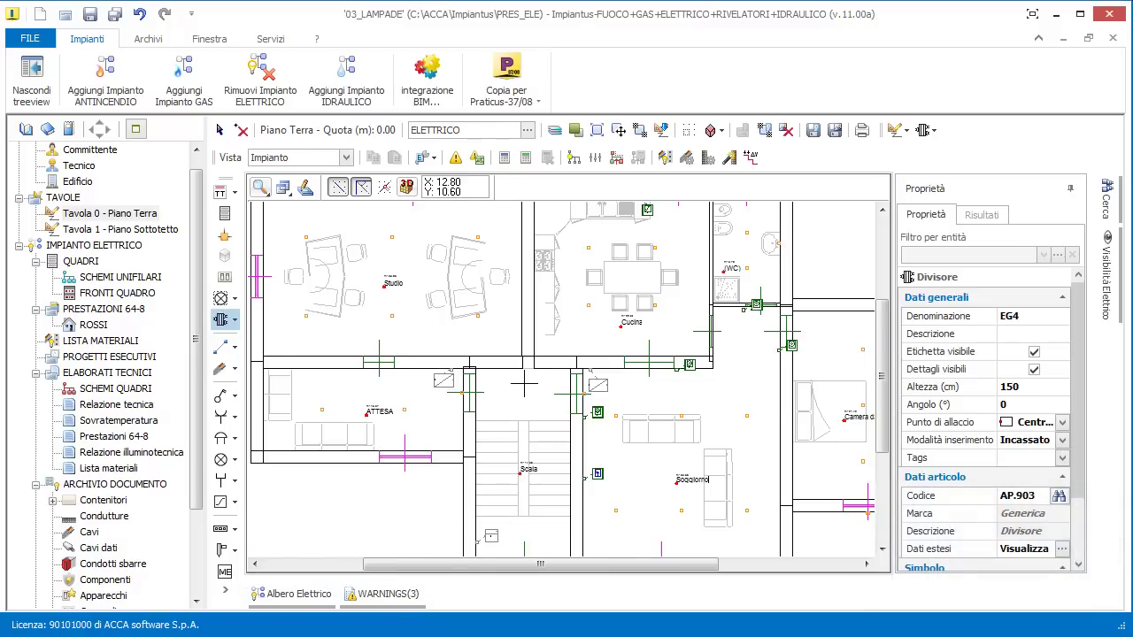
{"action": "scroll", "coordinate": [521, 358], "scroll_direction": "up", "scroll_amount": 2}
{"action": "left_click", "coordinate": [521, 347]}
{"action": "right_click", "coordinate": [519, 375]}
{"action": "left_click", "coordinate": [566, 400]}
Move the Divisore's symbol off the wall into the Scala, keeping its insertion point on the wall
{"action": "scroll", "coordinate": [524, 328], "scroll_direction": "up", "scroll_amount": 3}
{"action": "left_click_drag", "start_coordinate": [531, 325], "coordinate": [518, 450]}
{"action": "left_click", "coordinate": [613, 481]}
{"action": "scroll", "coordinate": [613, 481], "scroll_direction": "down", "scroll_amount": 2}
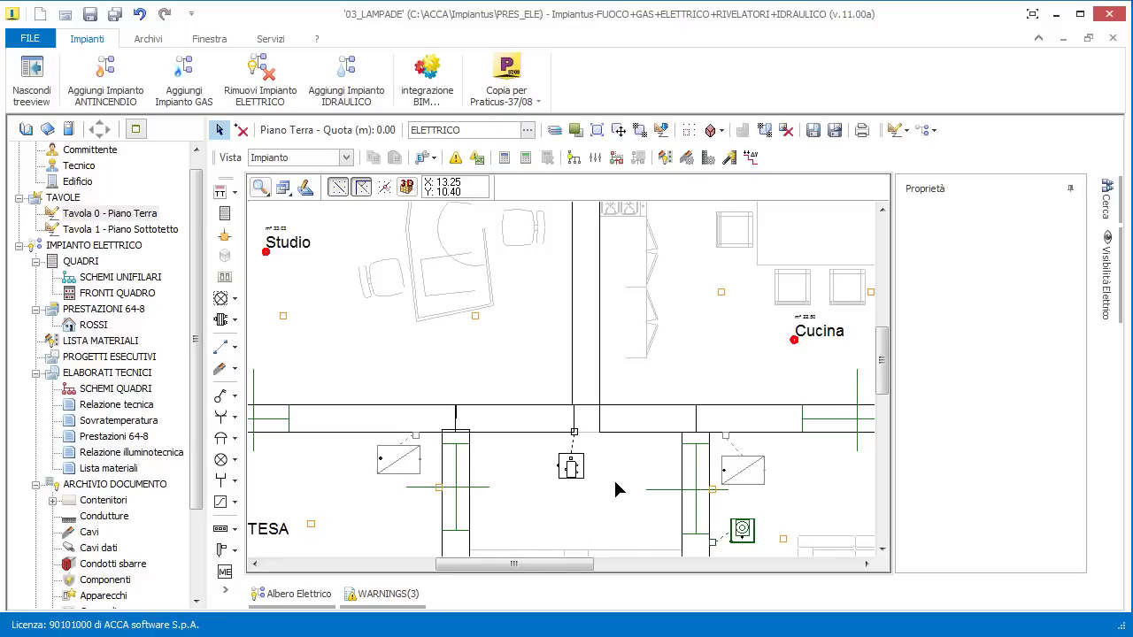
{"action": "middle_click_drag", "start_coordinate": [614, 490], "coordinate": [554, 423]}
{"action": "scroll", "coordinate": [521, 398], "scroll_direction": "down", "scroll_amount": 2}
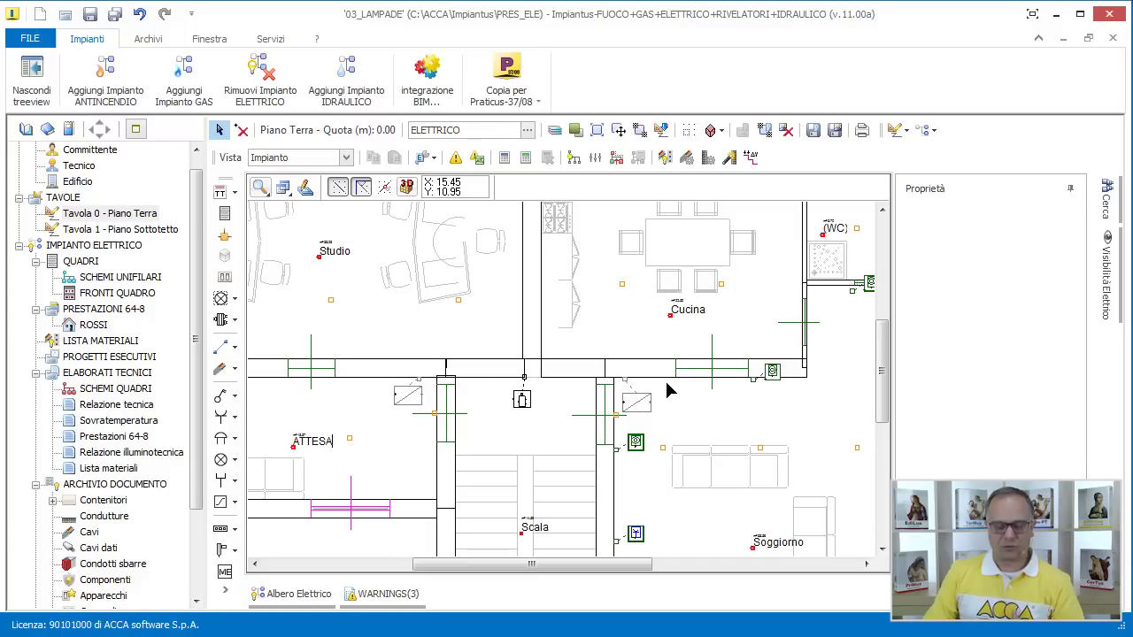
Examine the connection point inside the Divisore's symbol in the Scala
{"action": "scroll", "coordinate": [526, 399], "scroll_direction": "up", "scroll_amount": 4}
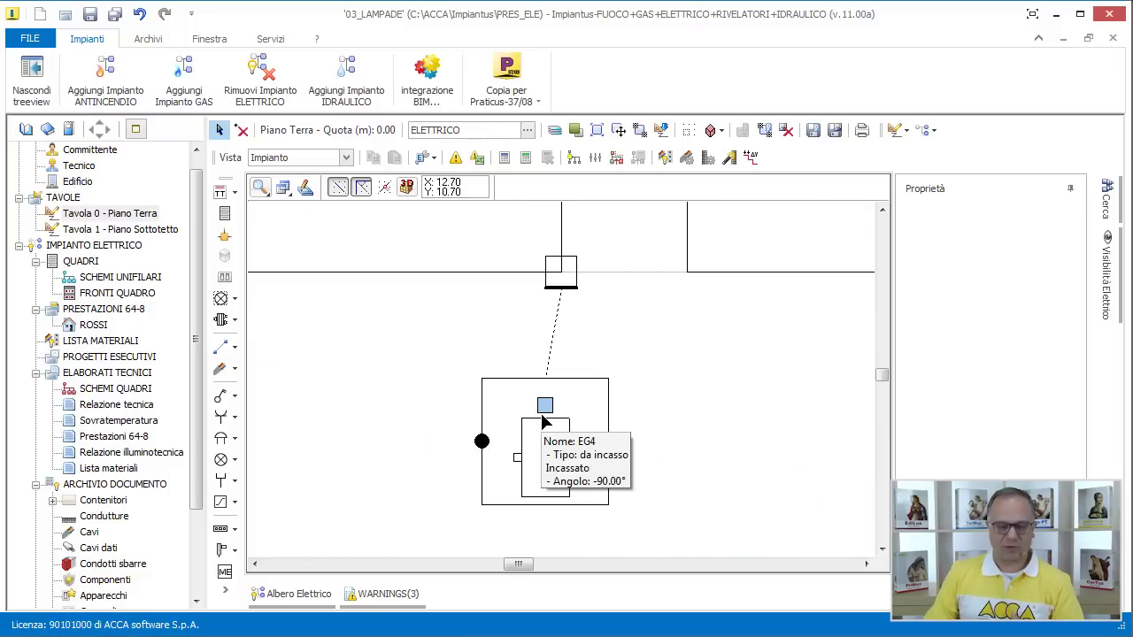
{"action": "scroll", "coordinate": [544, 423], "scroll_direction": "up", "scroll_amount": 2}
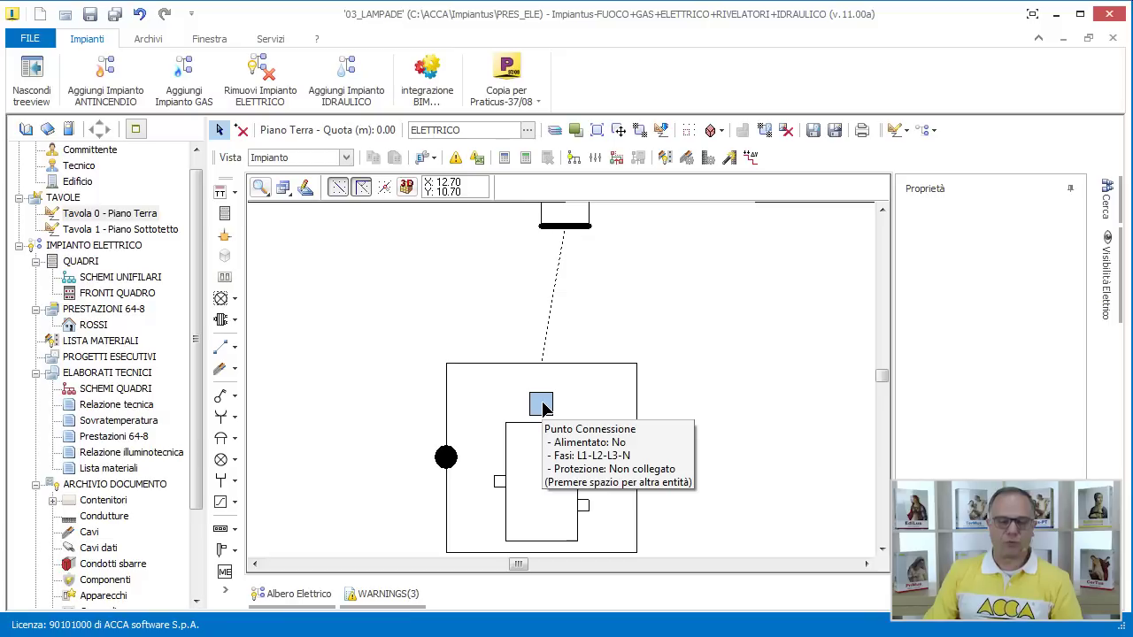
{"action": "mouse_move", "coordinate": [548, 415]}
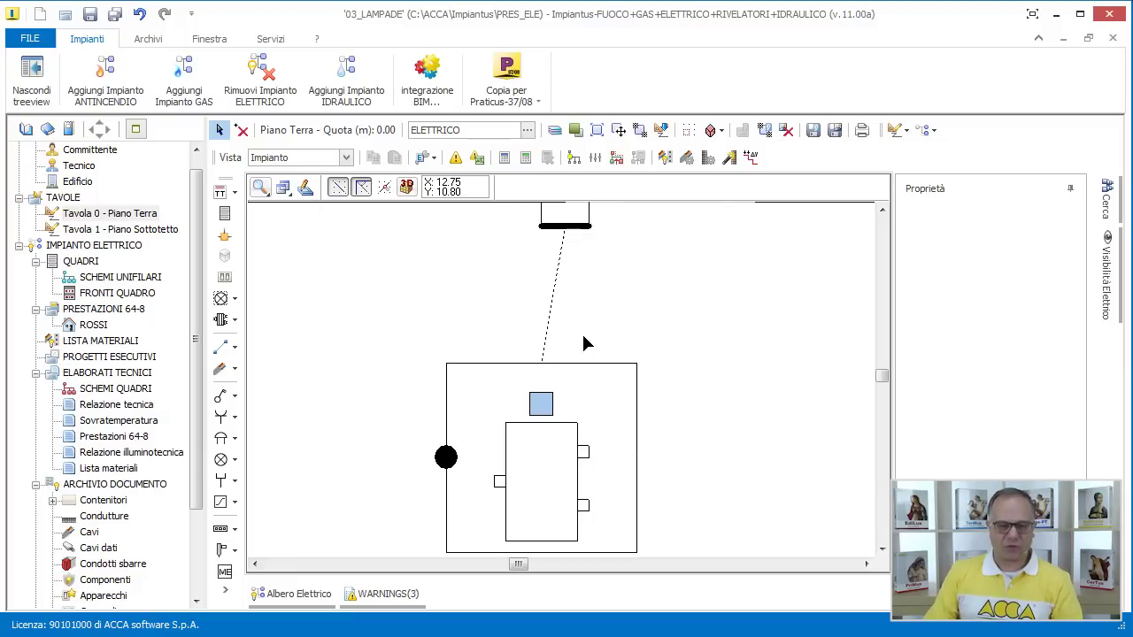
{"action": "scroll", "coordinate": [584, 334], "scroll_direction": "down", "scroll_amount": 5}
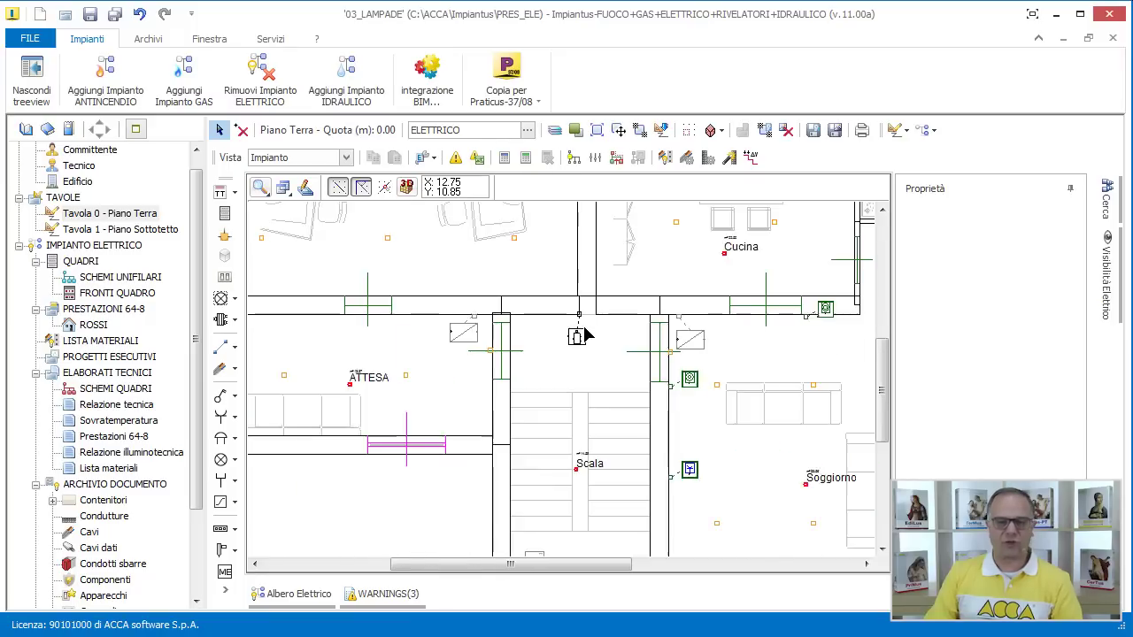
{"action": "middle_click_drag", "start_coordinate": [584, 334], "coordinate": [565, 390]}
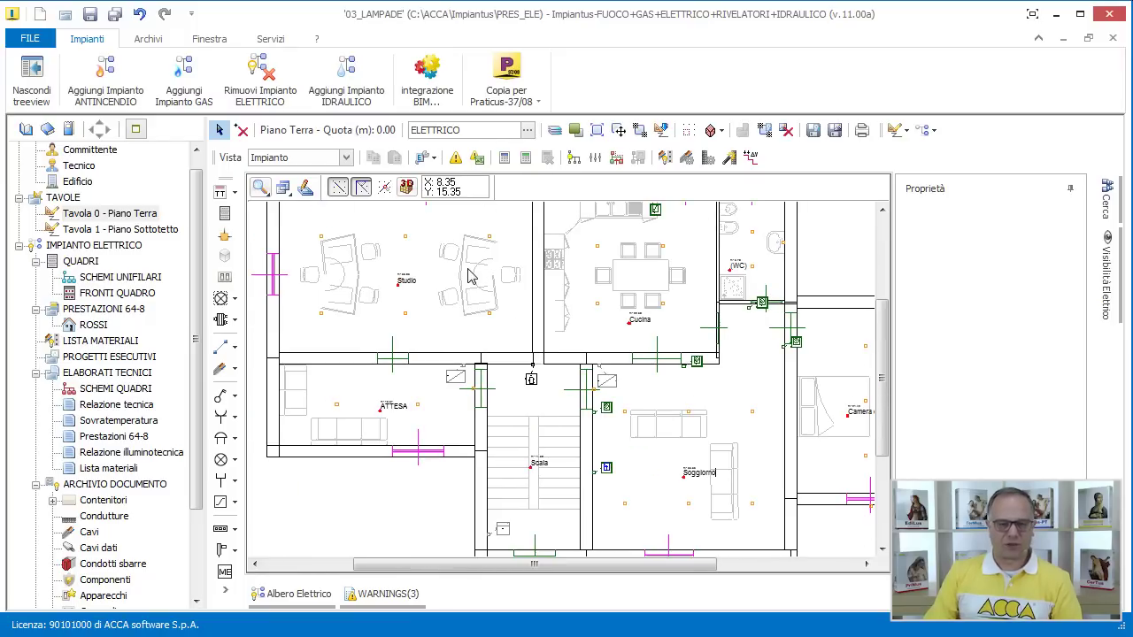
Open the document 04_ELEMENTI.imps from the PRES_ELE folder
{"action": "left_click", "coordinate": [30, 39]}
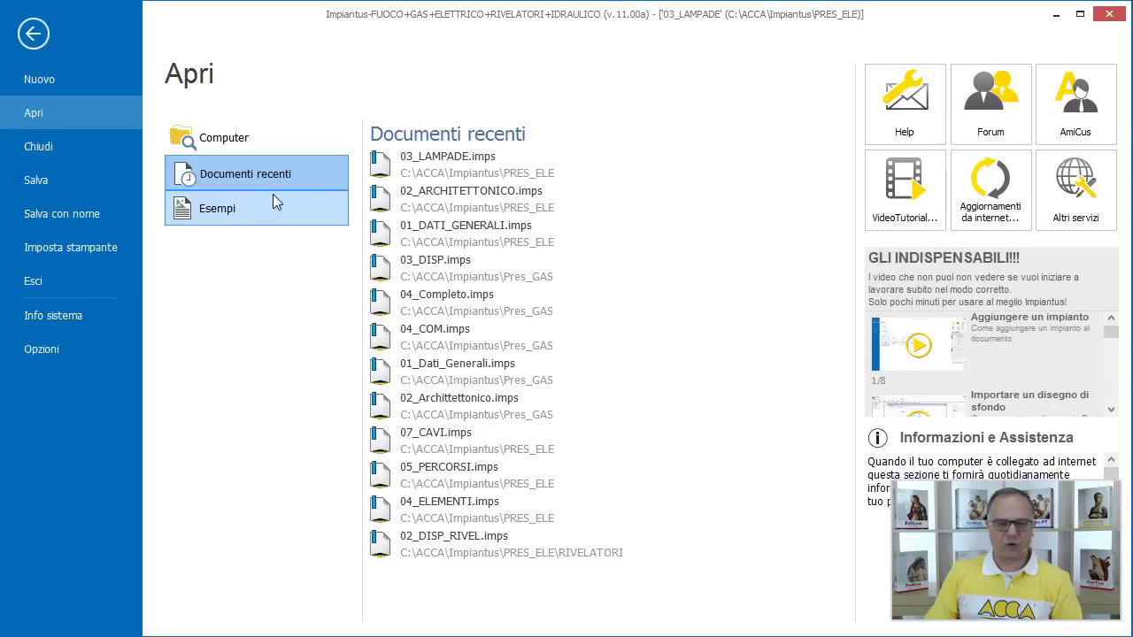
{"action": "left_click", "coordinate": [251, 142]}
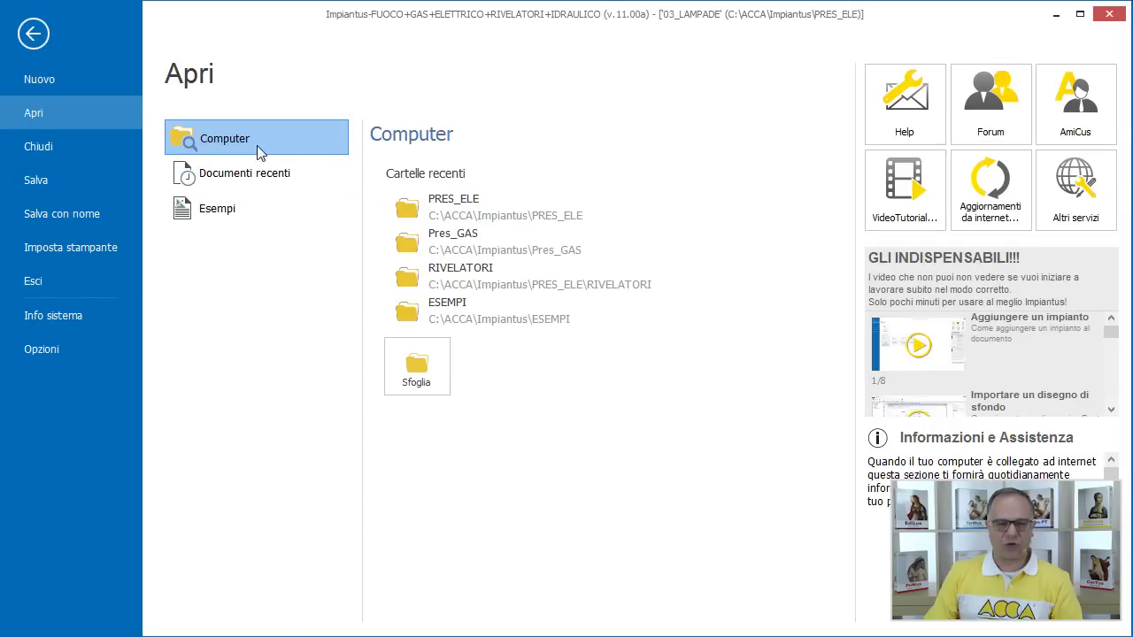
{"action": "left_click", "coordinate": [449, 218]}
{"action": "left_click", "coordinate": [372, 221]}
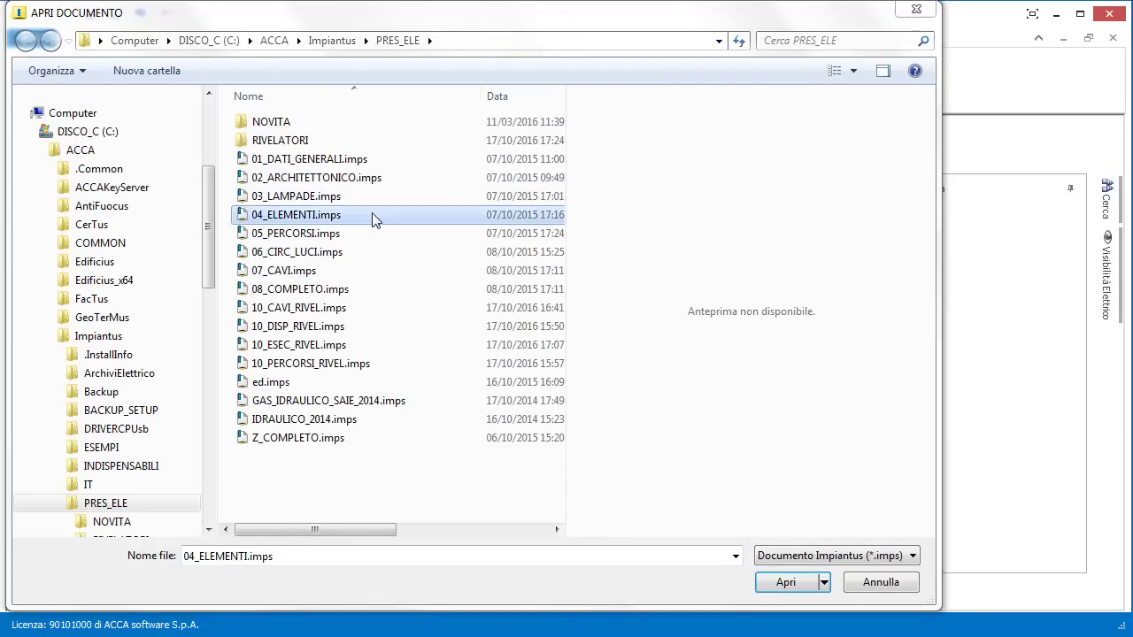
{"action": "left_click", "coordinate": [786, 581]}
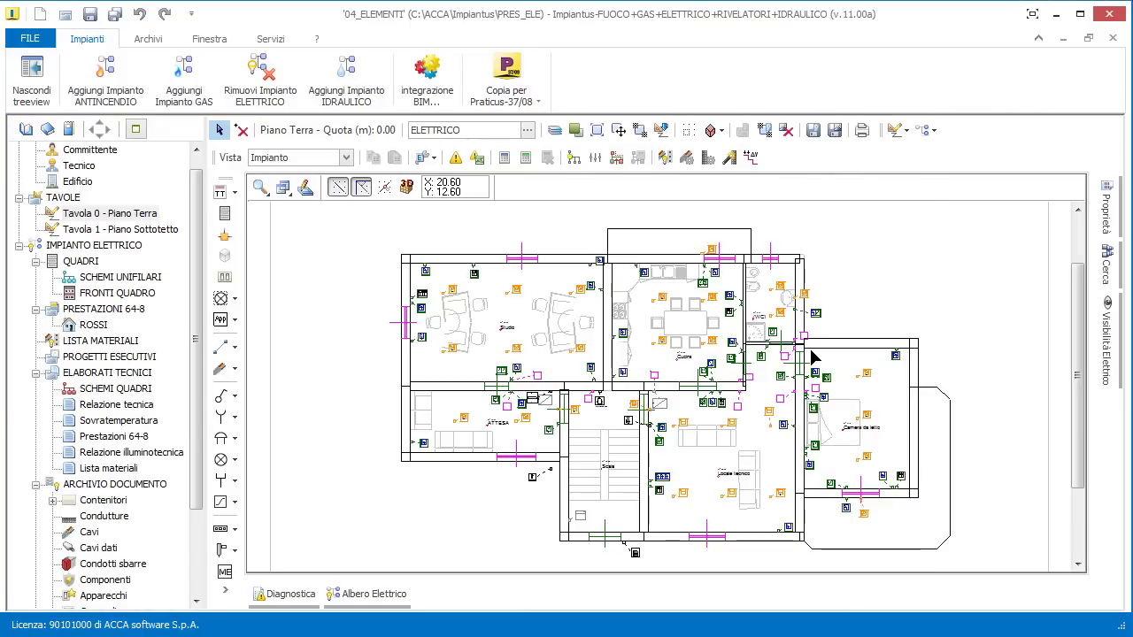
Examine the devices placed across the ground-floor plan, especially in the Studio, and the available kinds of path
{"action": "scroll", "coordinate": [828, 356], "scroll_direction": "up", "scroll_amount": 2}
{"action": "scroll", "coordinate": [830, 356], "scroll_direction": "down", "scroll_amount": 2}
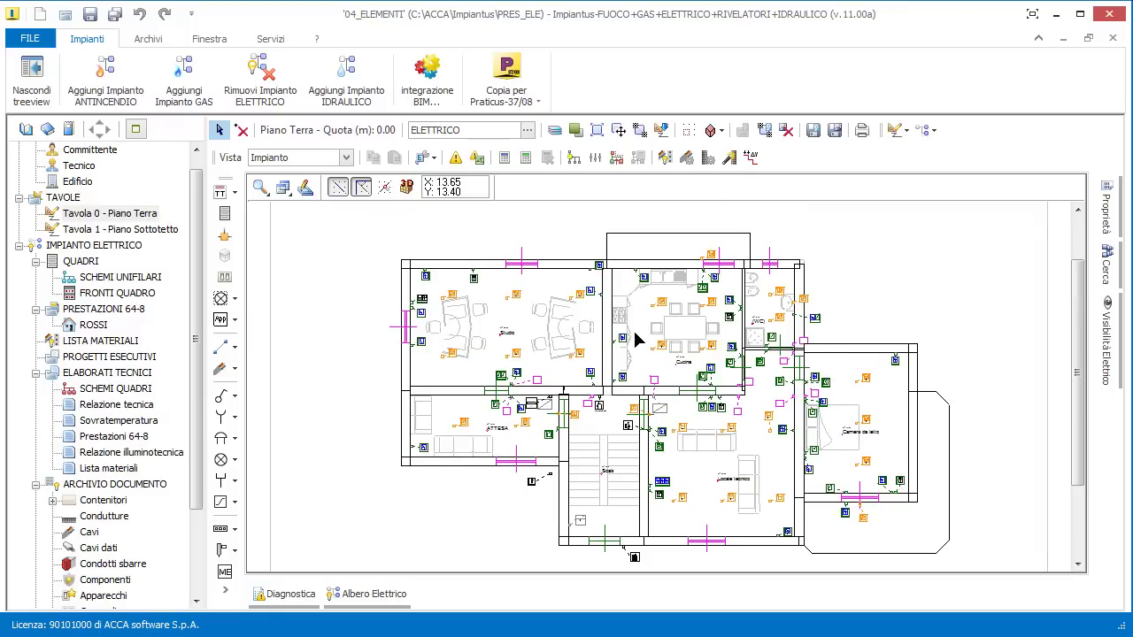
{"action": "scroll", "coordinate": [414, 292], "scroll_direction": "up", "scroll_amount": 4}
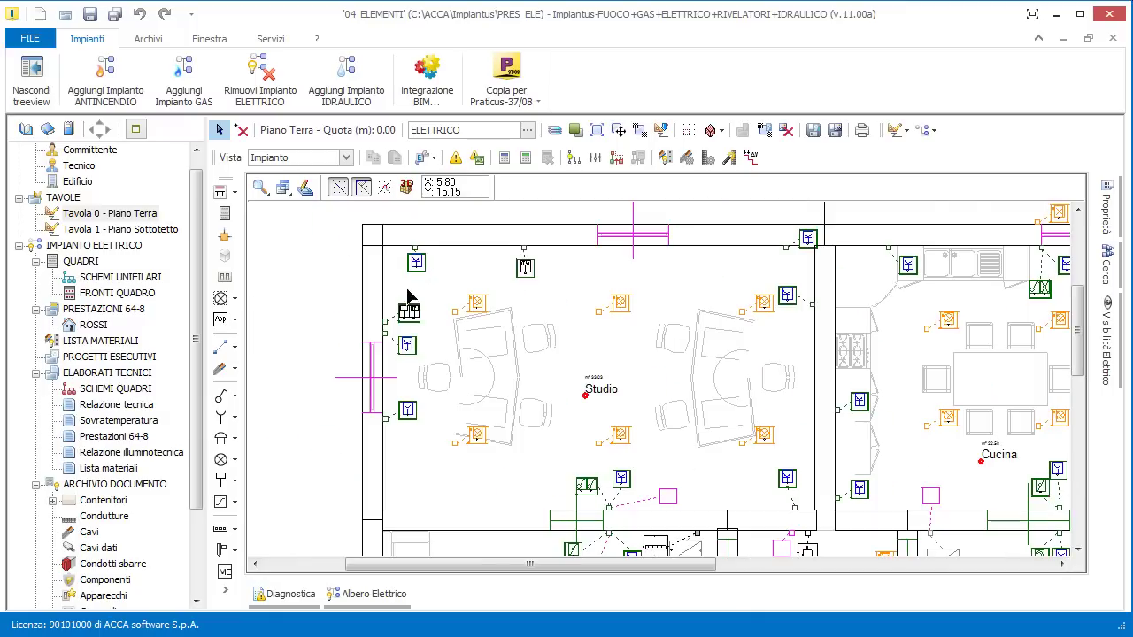
{"action": "scroll", "coordinate": [414, 274], "scroll_direction": "down", "scroll_amount": 3}
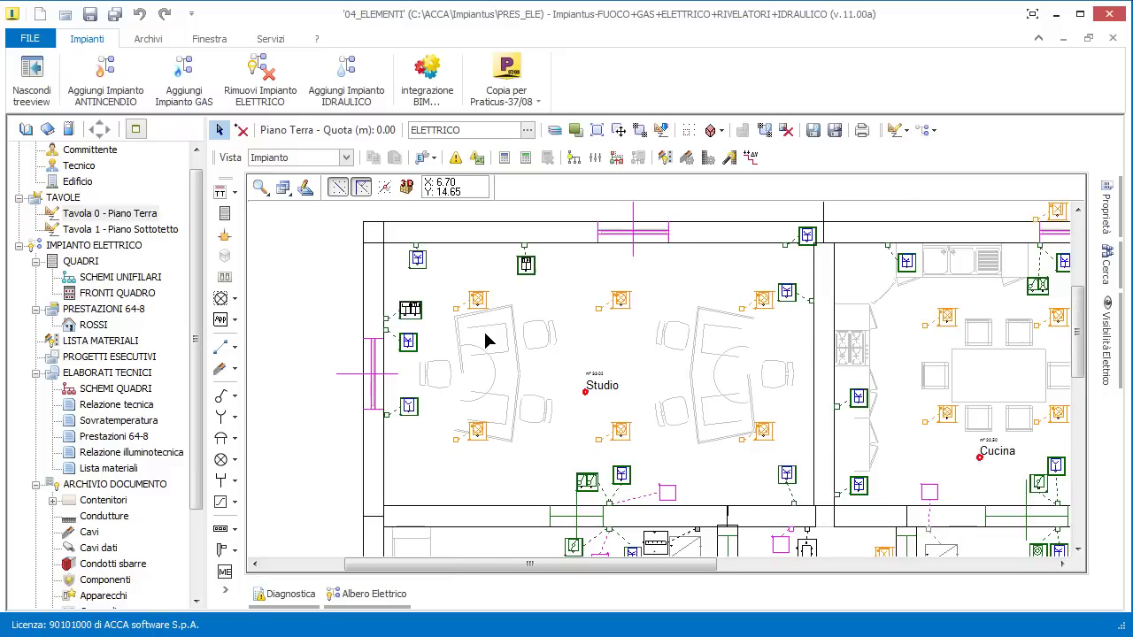
{"action": "scroll", "coordinate": [496, 342], "scroll_direction": "up", "scroll_amount": 1}
{"action": "middle_click_drag", "start_coordinate": [545, 374], "coordinate": [511, 343]}
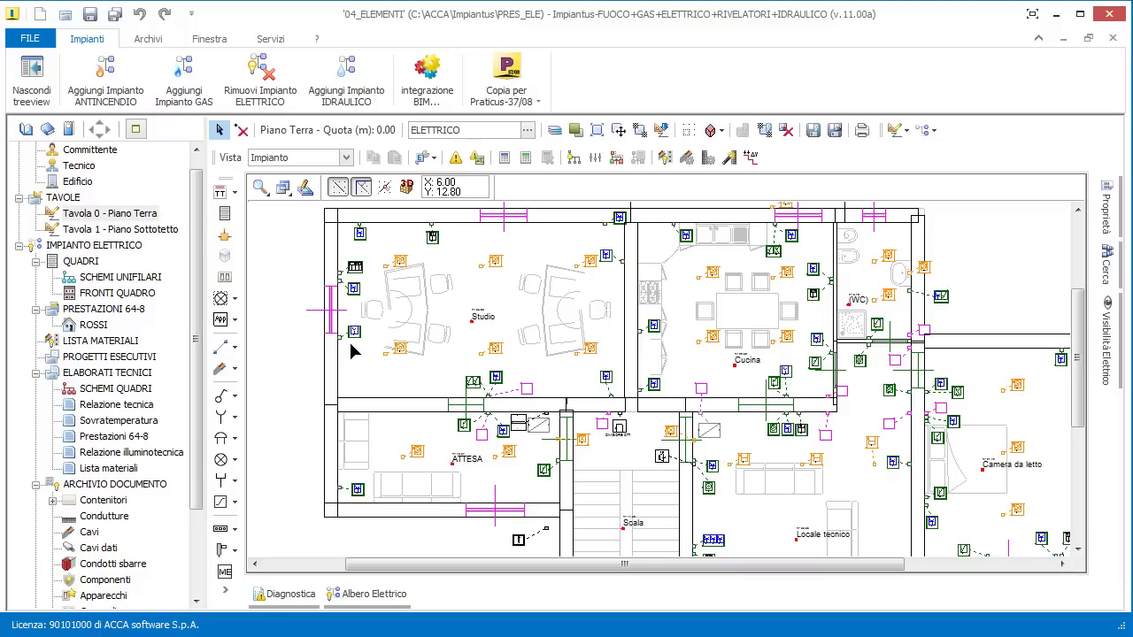
{"action": "left_click", "coordinate": [235, 349]}
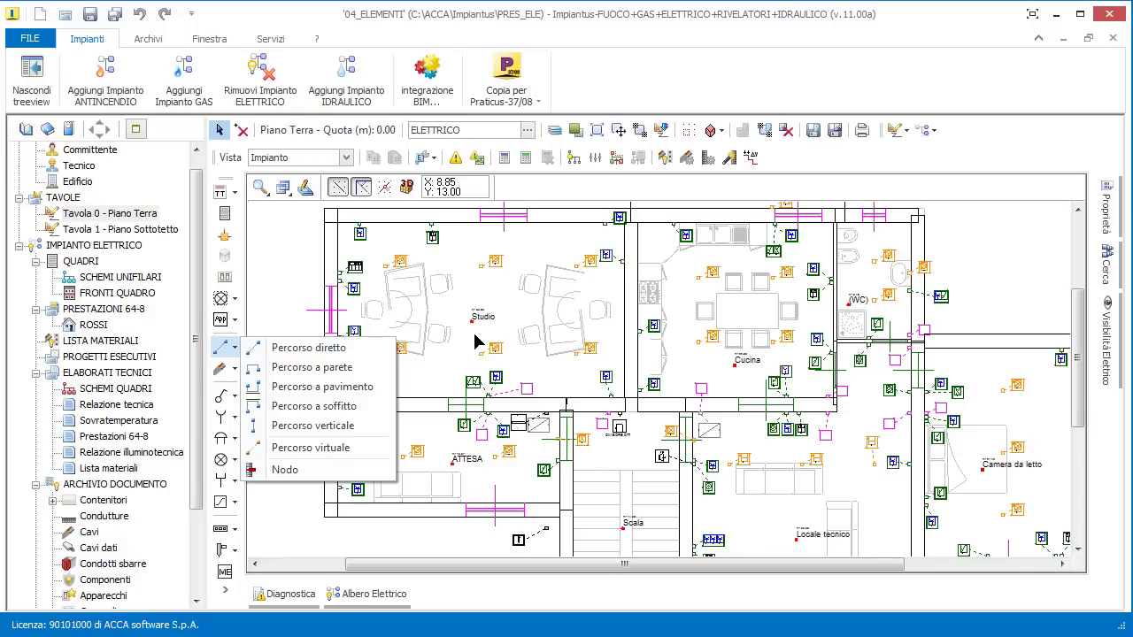
{"action": "scroll", "coordinate": [478, 343], "scroll_direction": "down", "scroll_amount": 5}
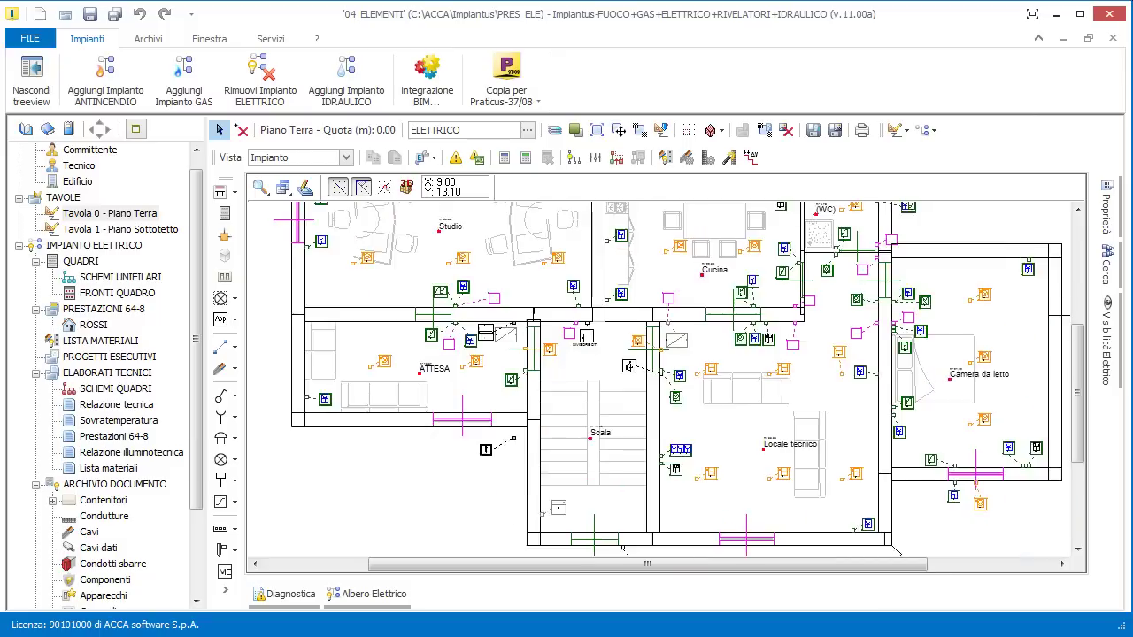
Draw a Percorso a parete from the enclosure in the Scala's lower corner to the panel in ATTESA, with a height difference of 250 cm
{"action": "left_click", "coordinate": [235, 348]}
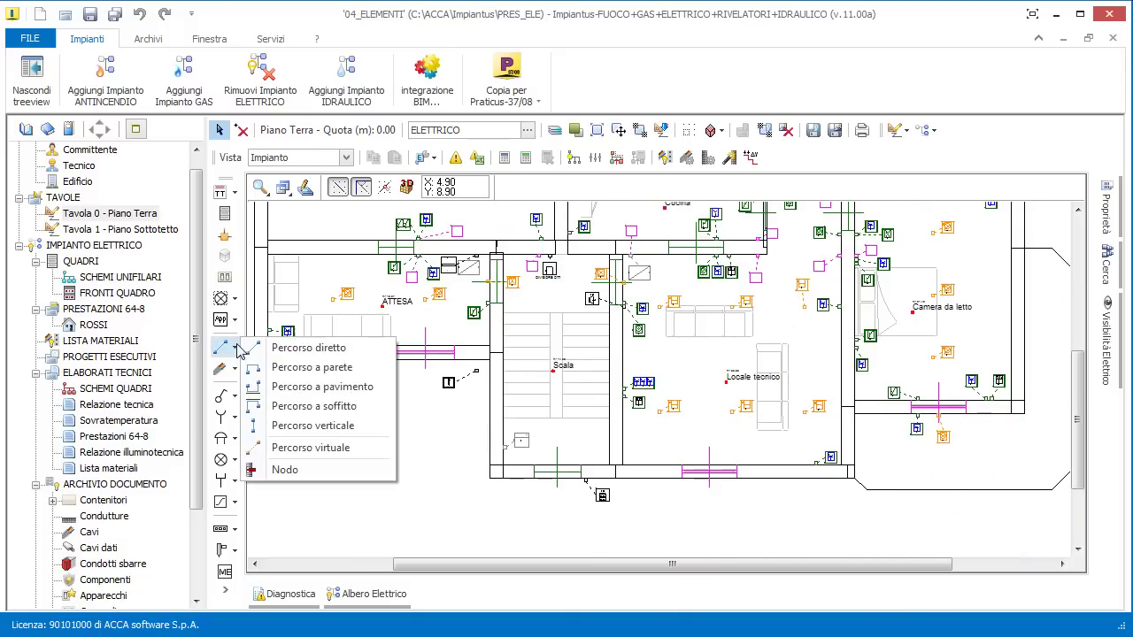
{"action": "left_click", "coordinate": [311, 367]}
{"action": "scroll", "coordinate": [573, 449], "scroll_direction": "up", "scroll_amount": 3}
{"action": "left_click", "coordinate": [420, 441]}
{"action": "scroll", "coordinate": [512, 508], "scroll_direction": "down", "scroll_amount": 3}
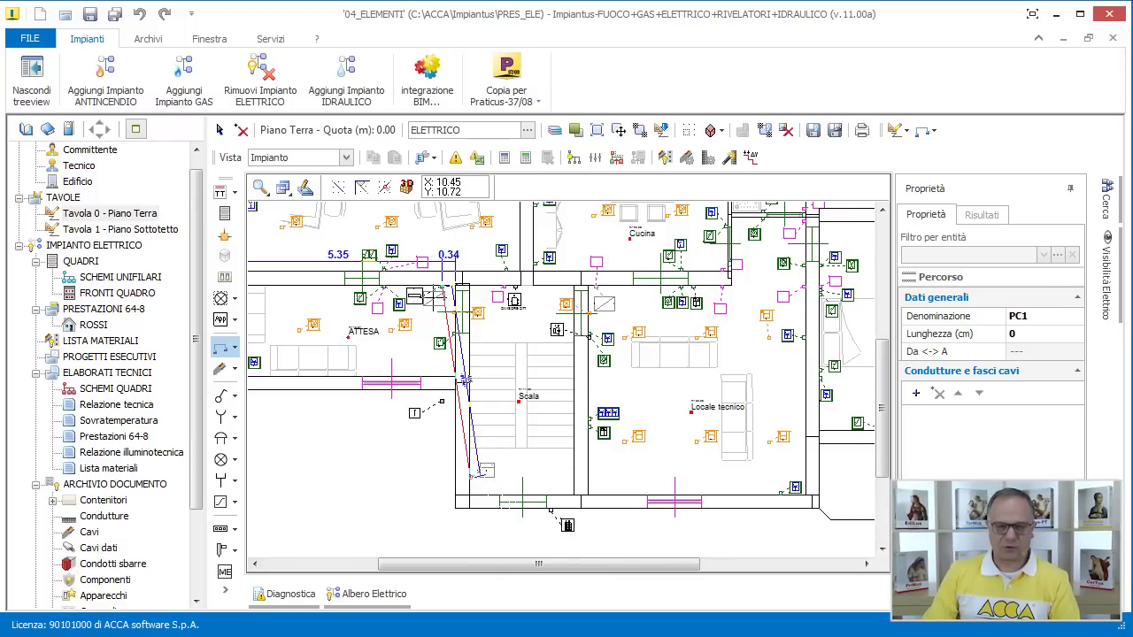
{"action": "scroll", "coordinate": [431, 298], "scroll_direction": "up", "scroll_amount": 3}
{"action": "left_click", "coordinate": [428, 312]}
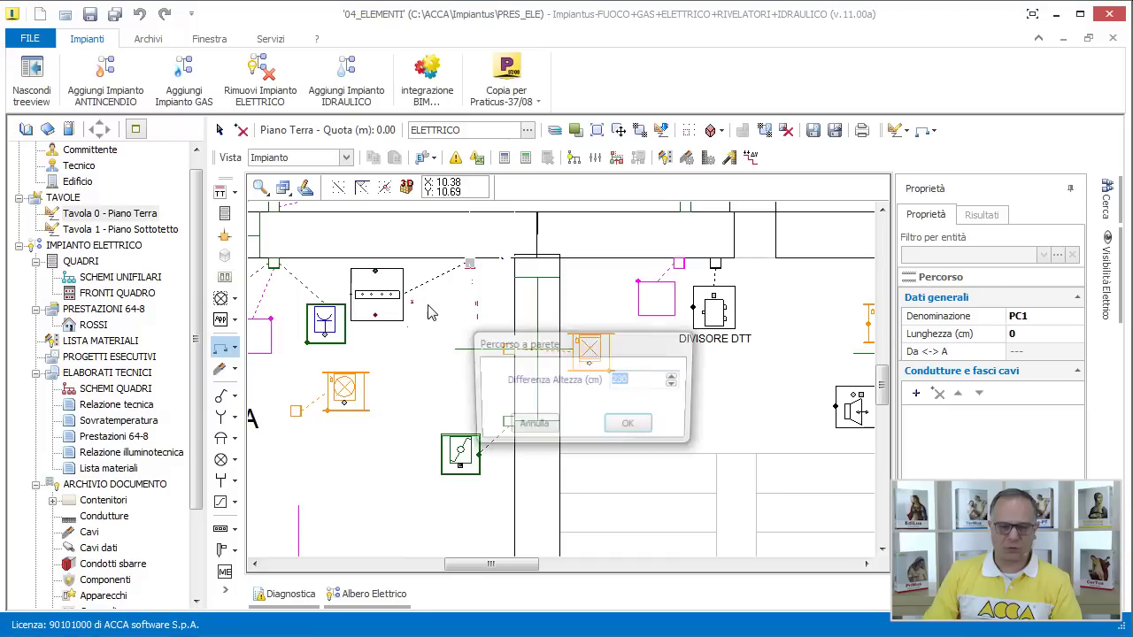
{"action": "type", "text": "250"}
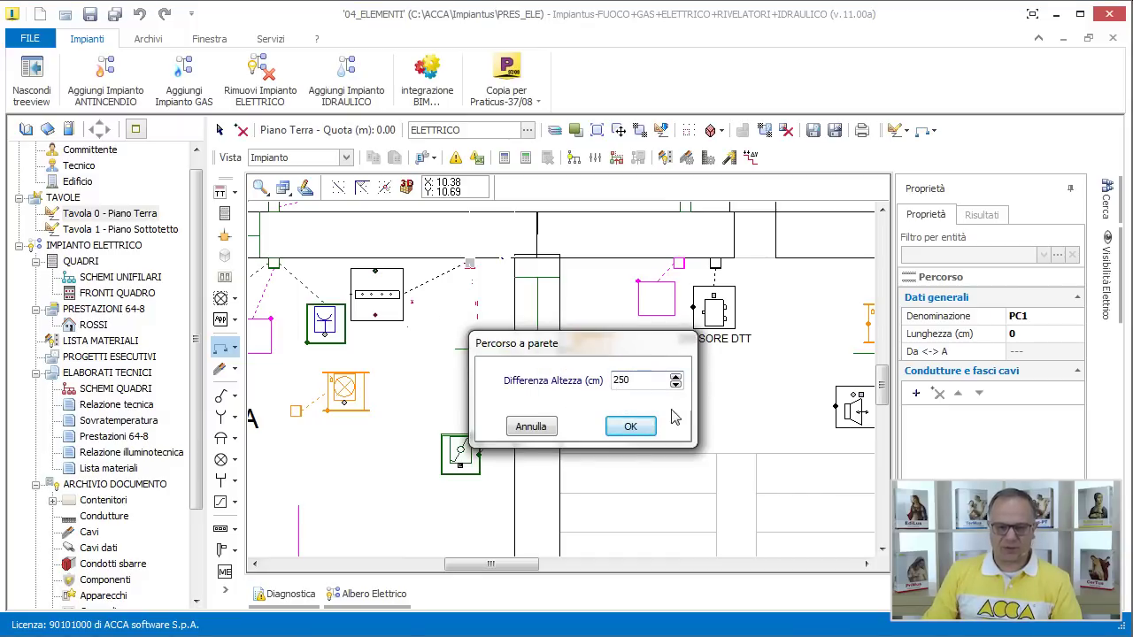
{"action": "left_click", "coordinate": [630, 425]}
{"action": "scroll", "coordinate": [637, 300], "scroll_direction": "down", "scroll_amount": 3}
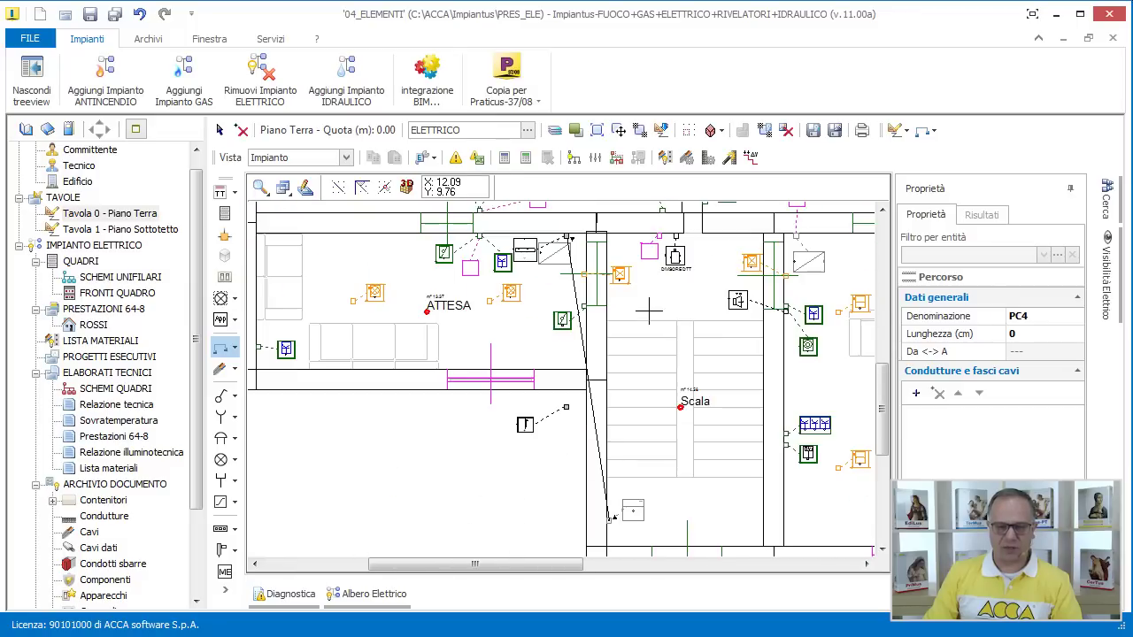
{"action": "right_click", "coordinate": [632, 301]}
{"action": "left_click", "coordinate": [668, 334]}
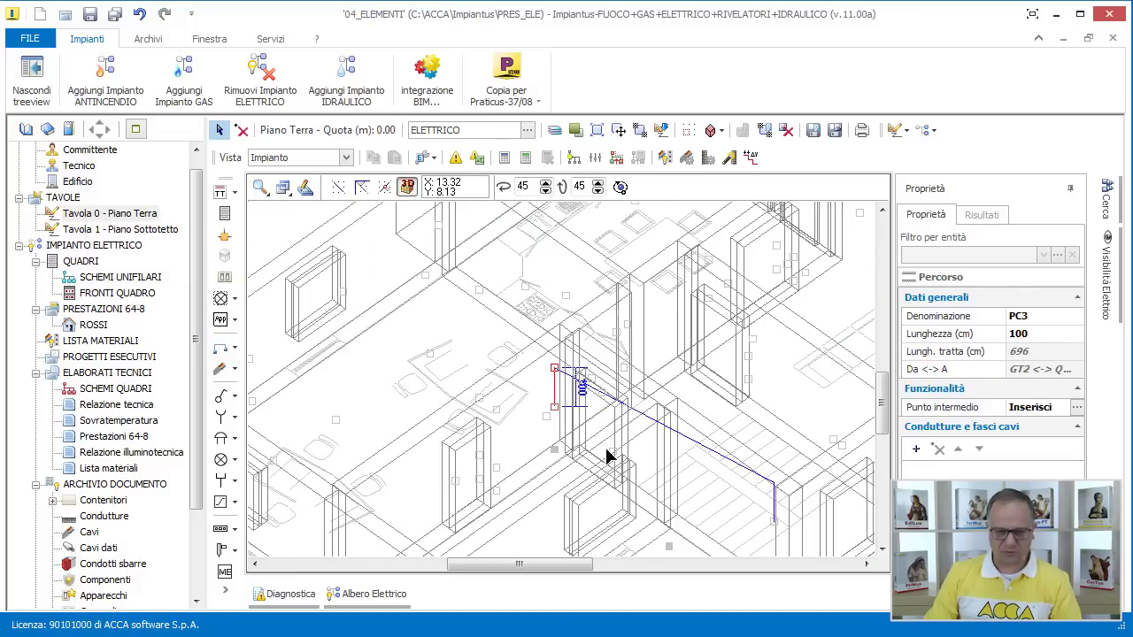
Inspect the new wall path and its vertical ends in 3D, and return to the plan view
{"action": "middle_click_drag", "start_coordinate": [607, 455], "coordinate": [514, 348]}
{"action": "left_click", "coordinate": [631, 478]}
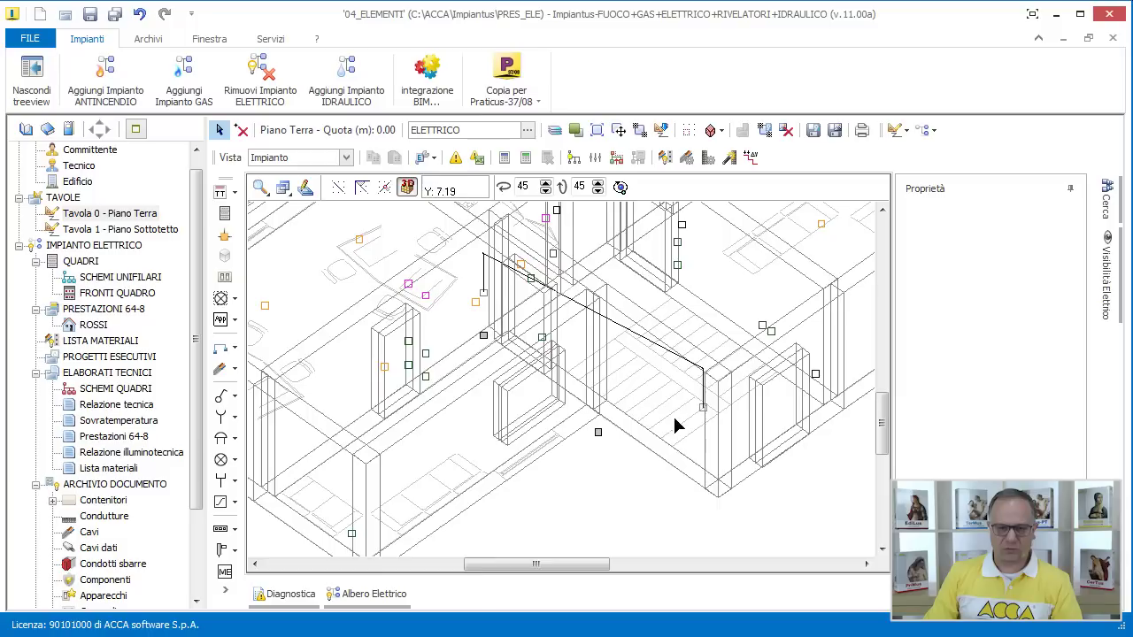
{"action": "scroll", "coordinate": [702, 409], "scroll_direction": "up", "scroll_amount": 2}
{"action": "middle_click_drag", "start_coordinate": [404, 245], "coordinate": [420, 295]}
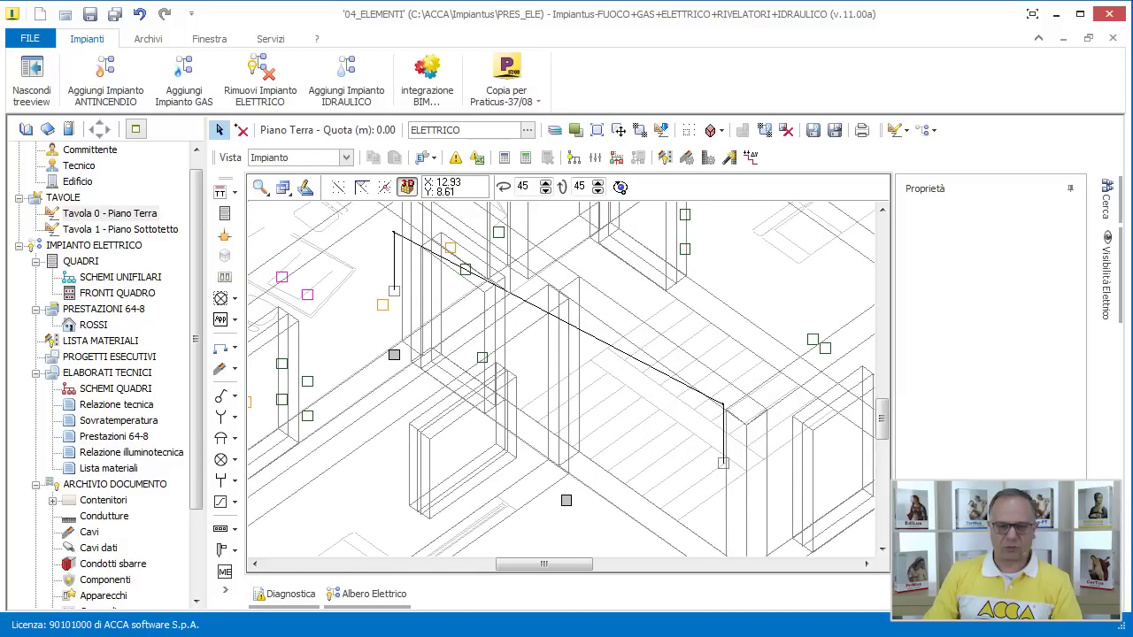
{"action": "key", "text": "F3"}
{"action": "scroll", "coordinate": [496, 423], "scroll_direction": "up", "scroll_amount": 5}
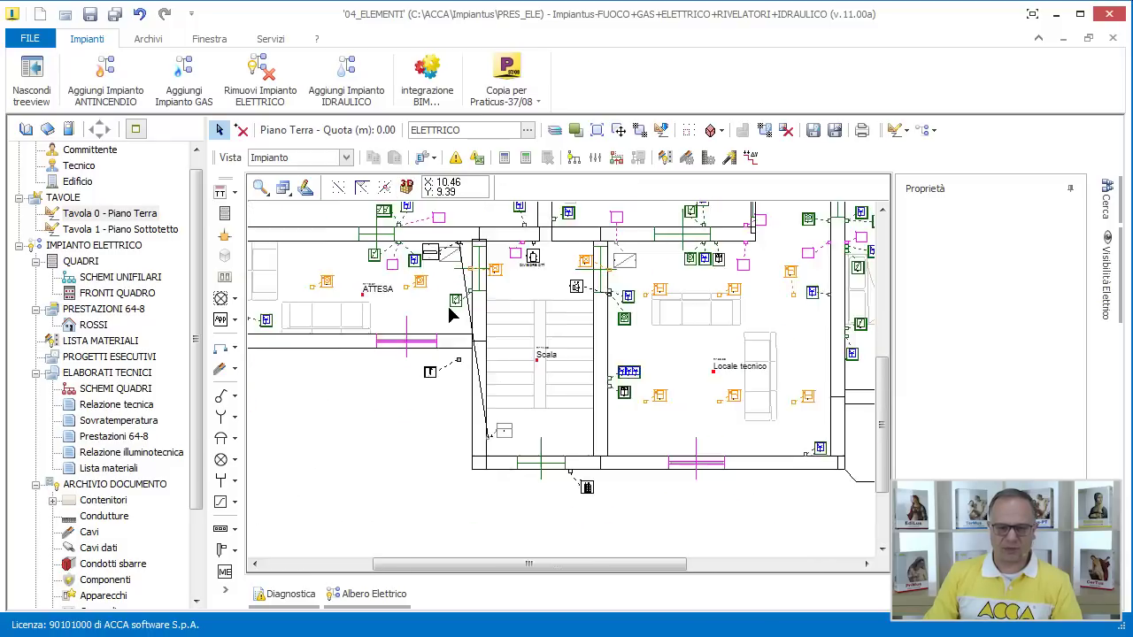
Insert an intermediate node in the high section of the wall path and move it to the Scala's upper corner beside ATTESA
{"action": "left_click", "coordinate": [488, 306]}
{"action": "scroll", "coordinate": [620, 376], "scroll_direction": "down", "scroll_amount": 3}
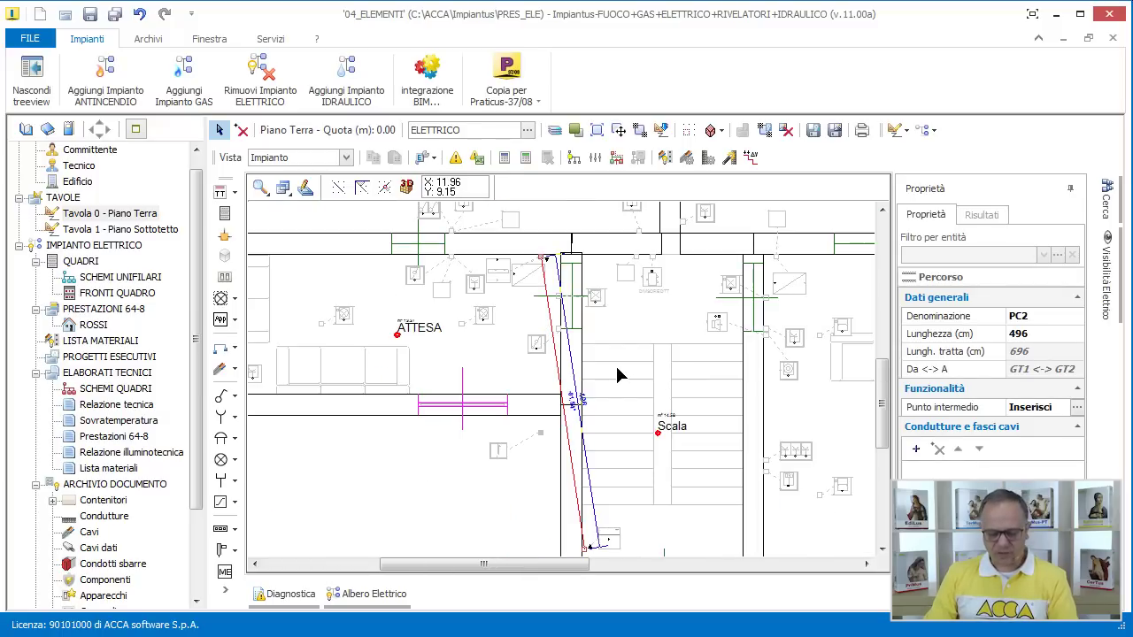
{"action": "left_click", "coordinate": [619, 377]}
{"action": "scroll", "coordinate": [569, 404], "scroll_direction": "up", "scroll_amount": 2}
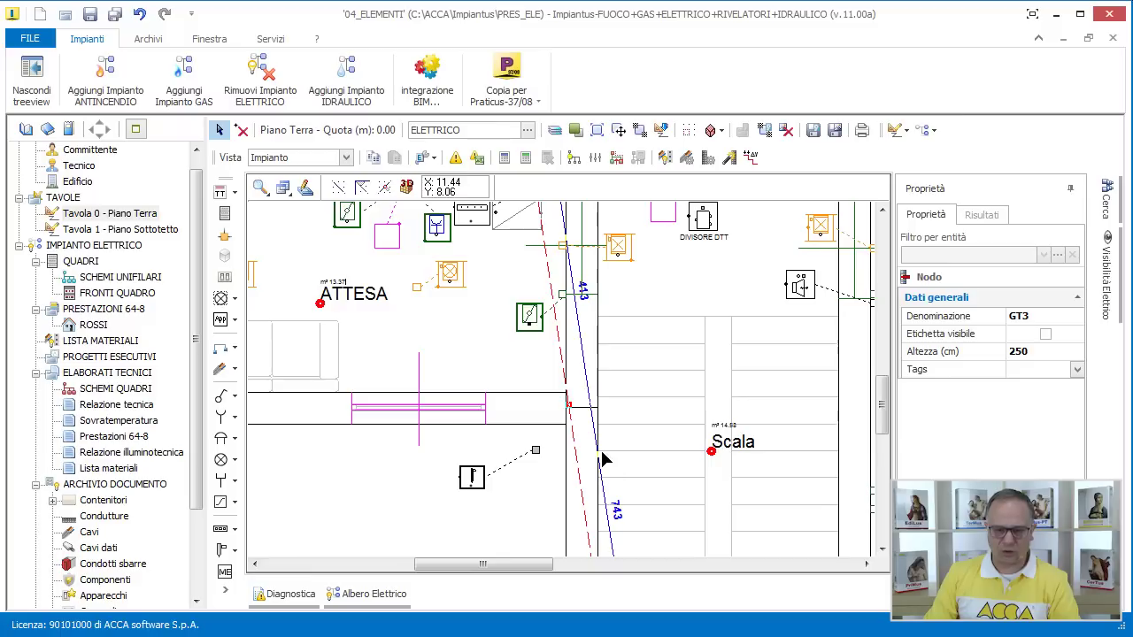
{"action": "scroll", "coordinate": [593, 385], "scroll_direction": "up", "scroll_amount": 4}
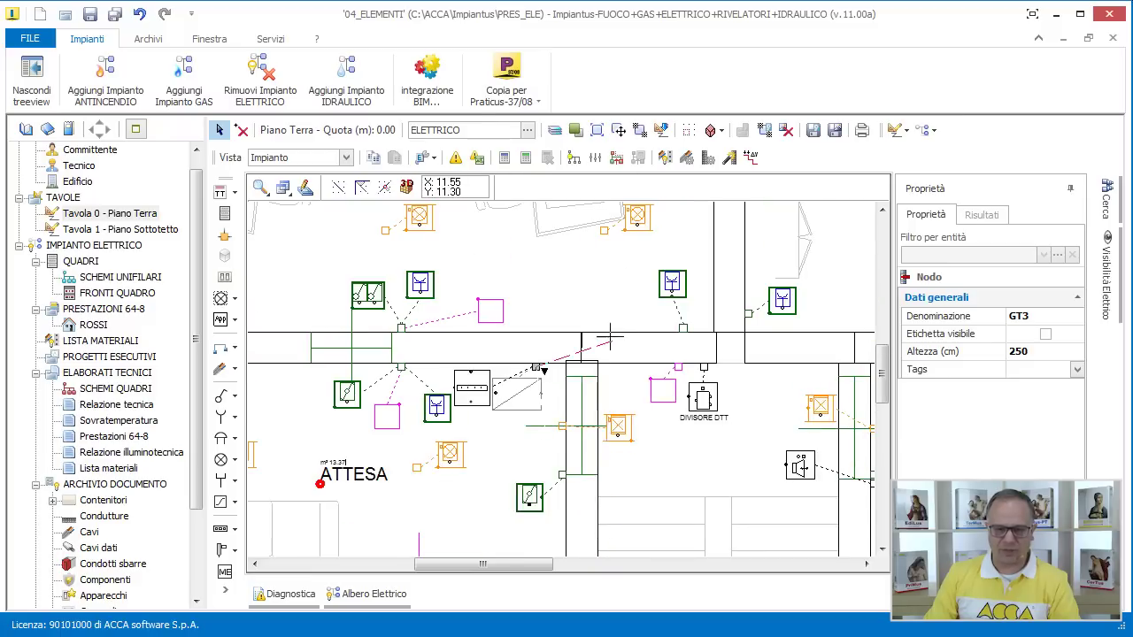
{"action": "left_click_drag", "start_coordinate": [609, 371], "coordinate": [601, 370]}
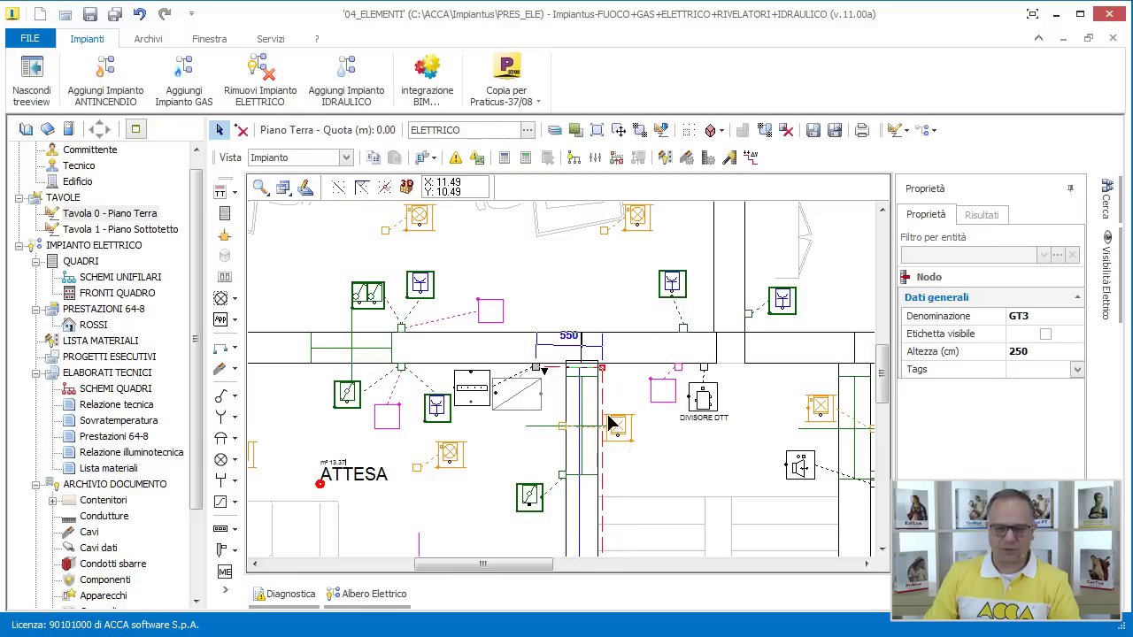
Inspect the reshaped wall path along the Scala wall in 3D, including its vertical drops, and return to the plan view
{"action": "scroll", "coordinate": [609, 363], "scroll_direction": "down", "scroll_amount": 2}
{"action": "key", "text": "F3"}
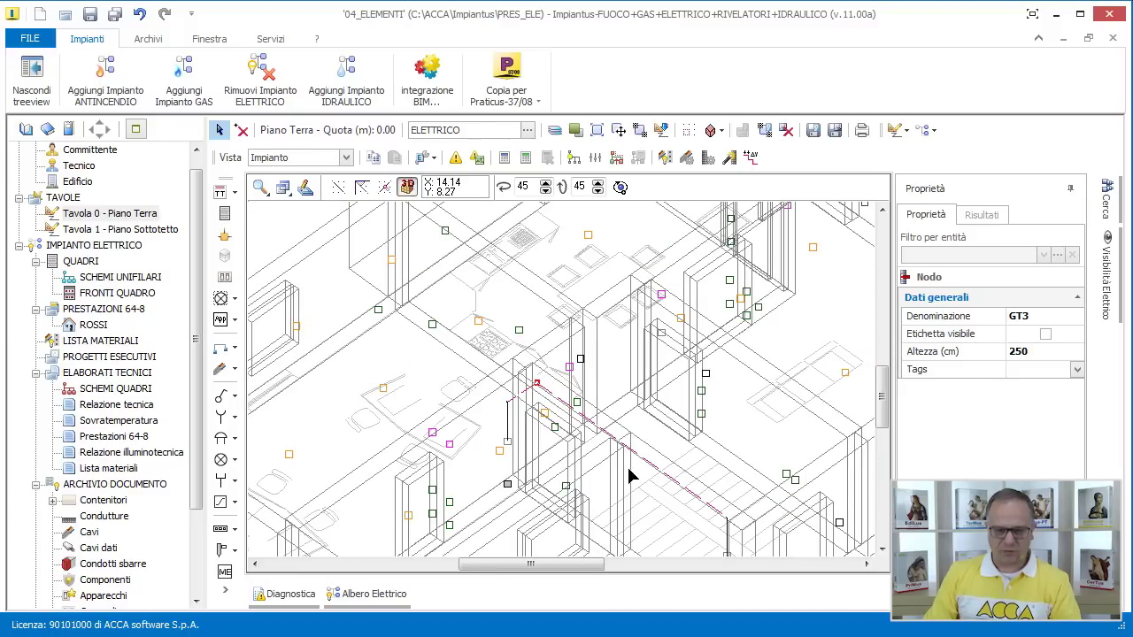
{"action": "scroll", "coordinate": [632, 468], "scroll_direction": "up", "scroll_amount": 1}
{"action": "left_click", "coordinate": [532, 357]}
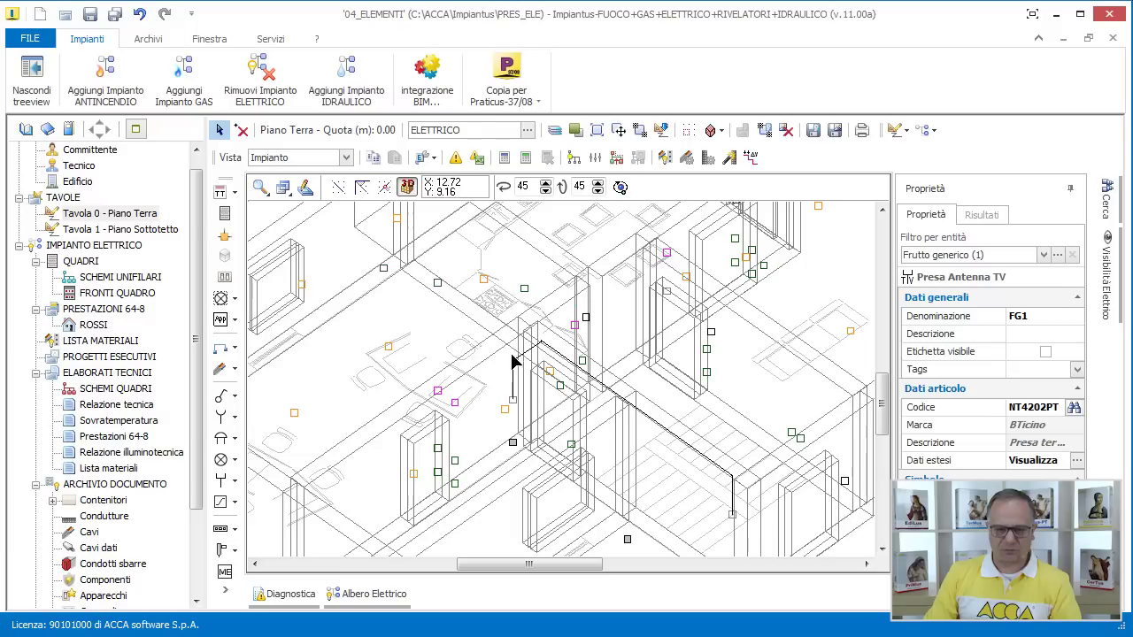
{"action": "scroll", "coordinate": [726, 516], "scroll_direction": "up", "scroll_amount": 2}
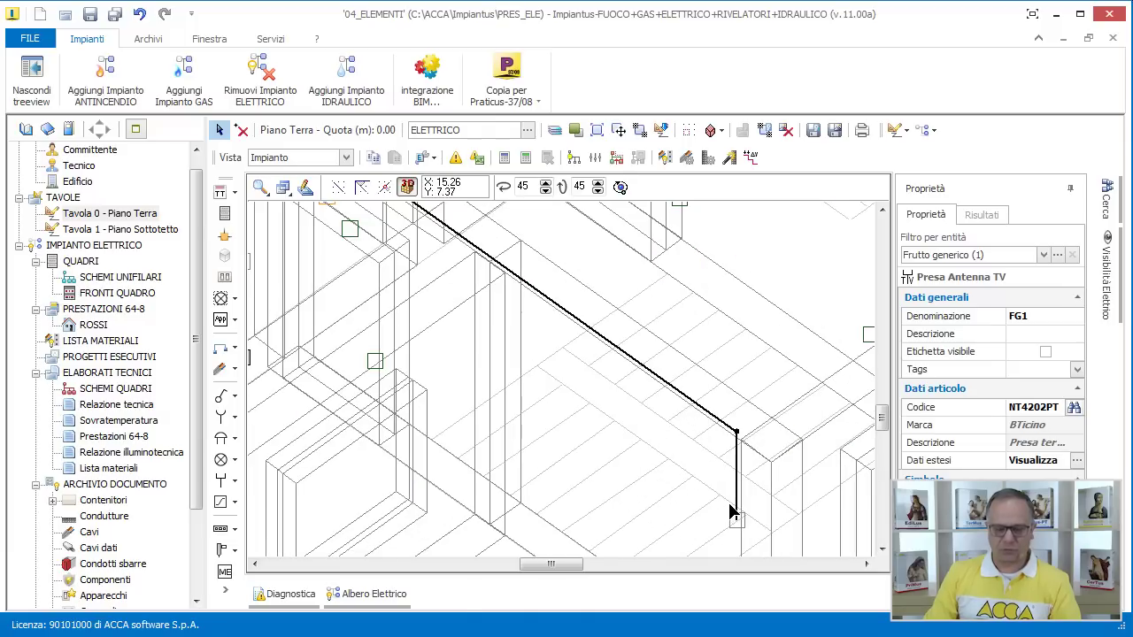
{"action": "key", "text": "F3"}
{"action": "scroll", "coordinate": [524, 357], "scroll_direction": "down", "scroll_amount": 2}
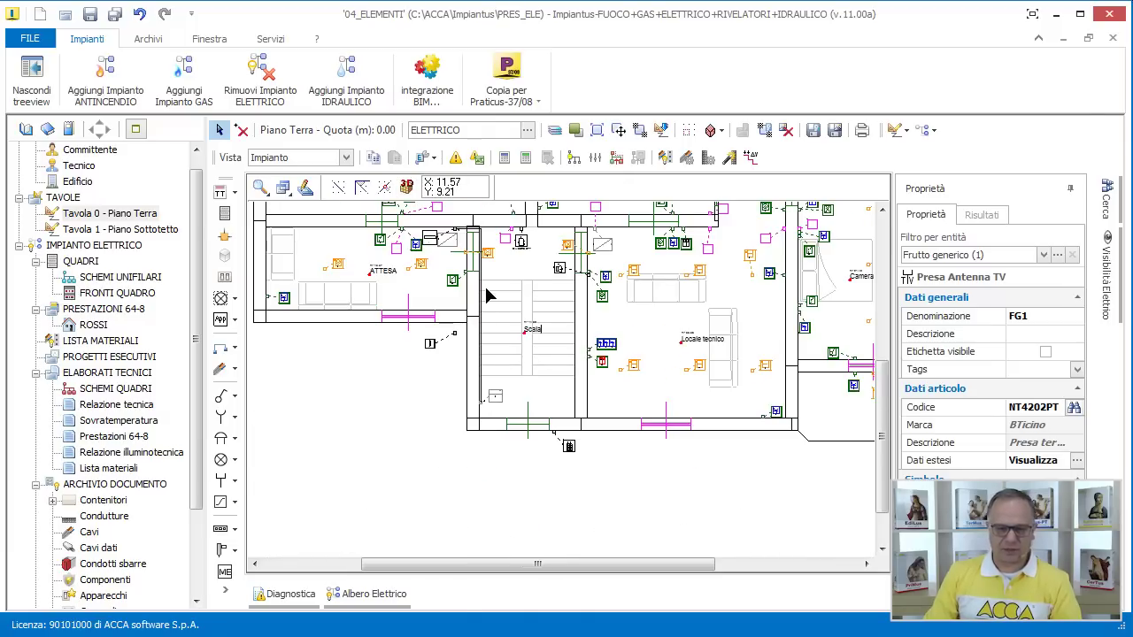
{"action": "scroll", "coordinate": [490, 295], "scroll_direction": "up", "scroll_amount": 1}
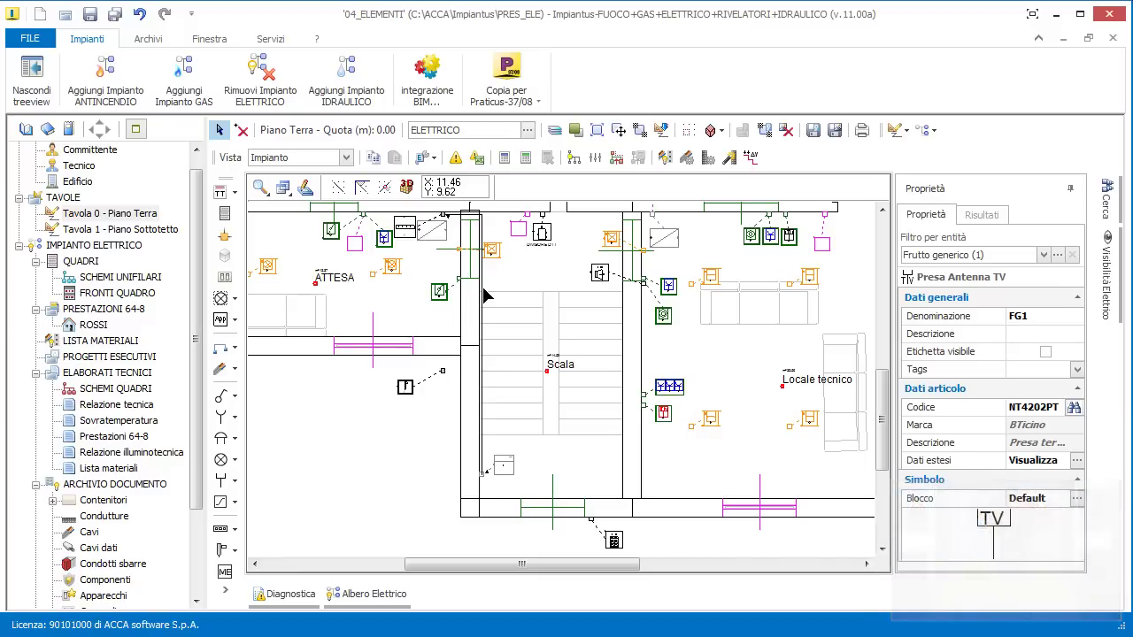
Add a conduit to the wall path running along the Scala and show its article and installation data
{"action": "left_click", "coordinate": [484, 294]}
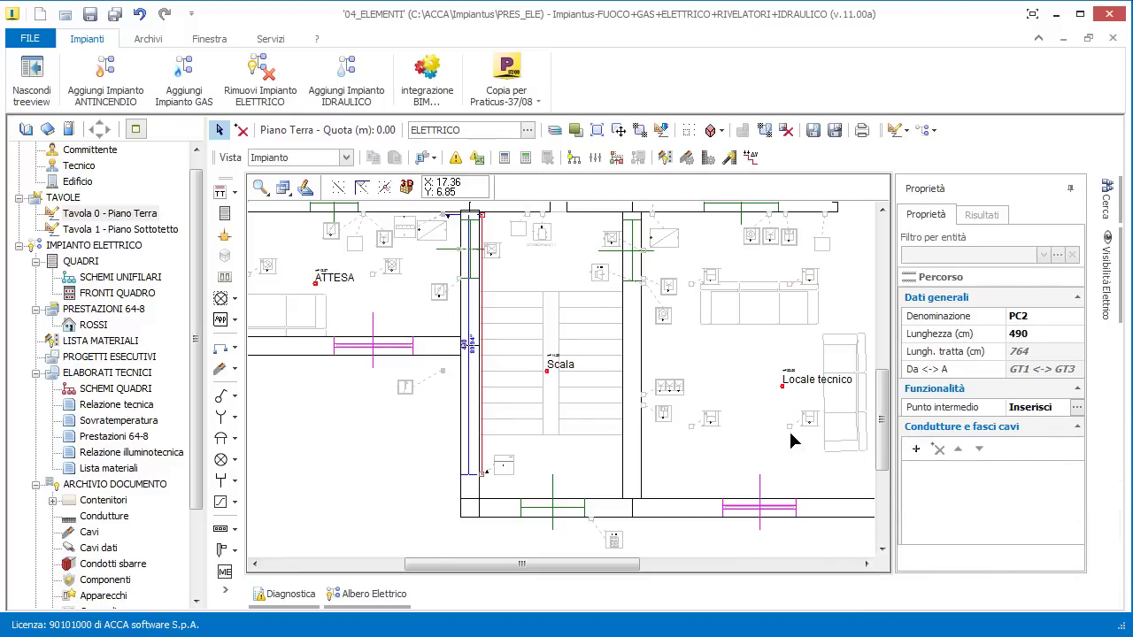
{"action": "left_click", "coordinate": [916, 449]}
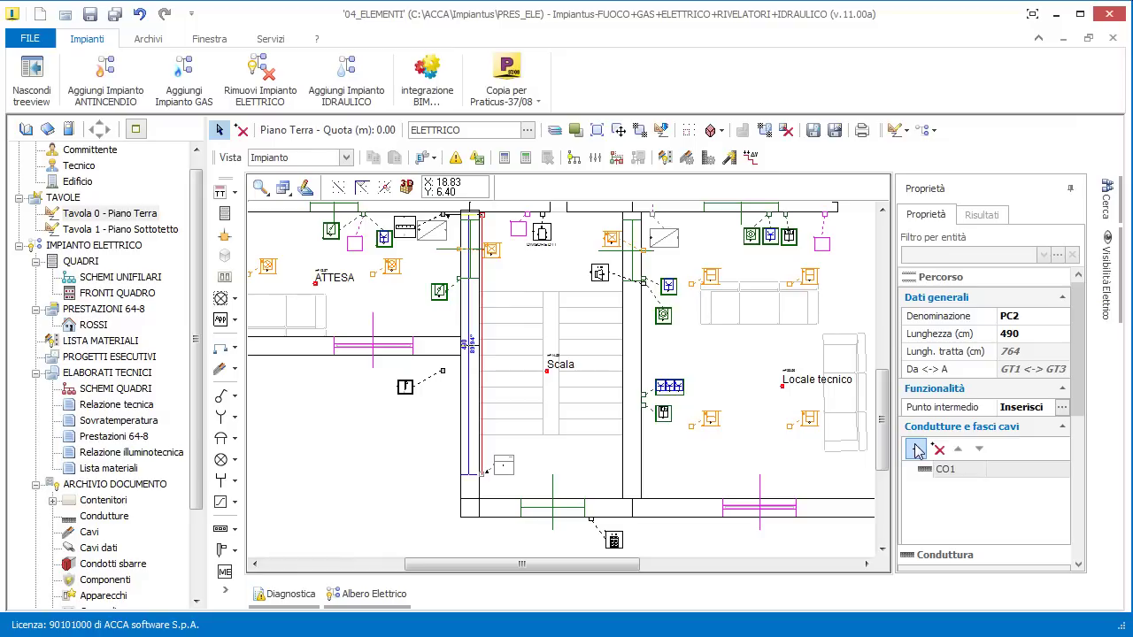
{"action": "scroll", "coordinate": [1070, 440], "scroll_direction": "down", "scroll_amount": 3}
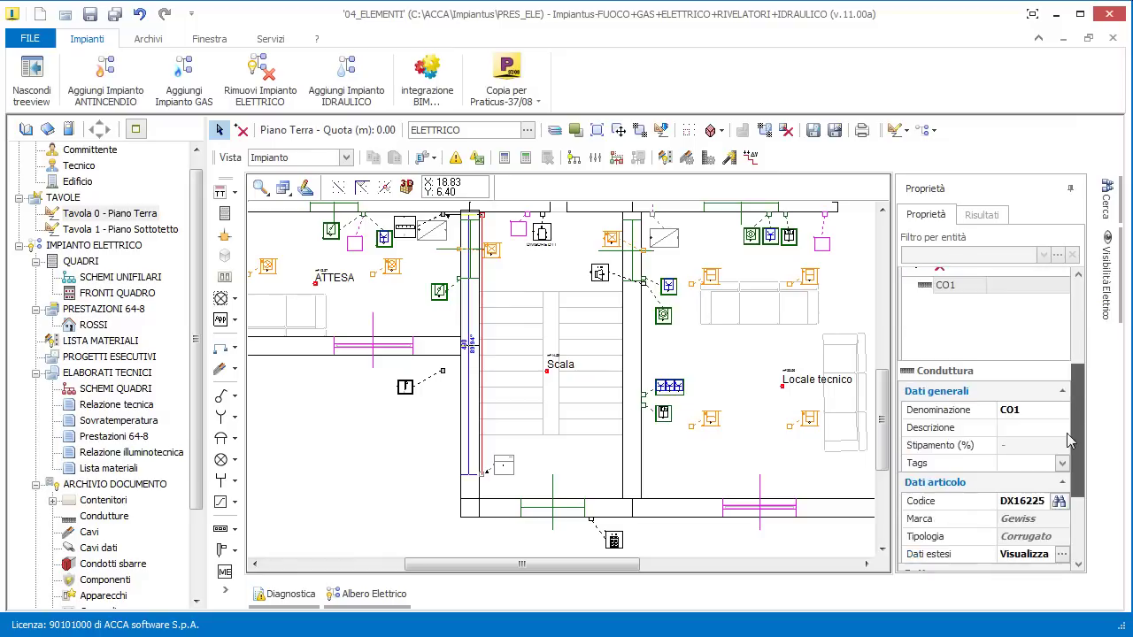
{"action": "scroll", "coordinate": [1070, 440], "scroll_direction": "down", "scroll_amount": 3}
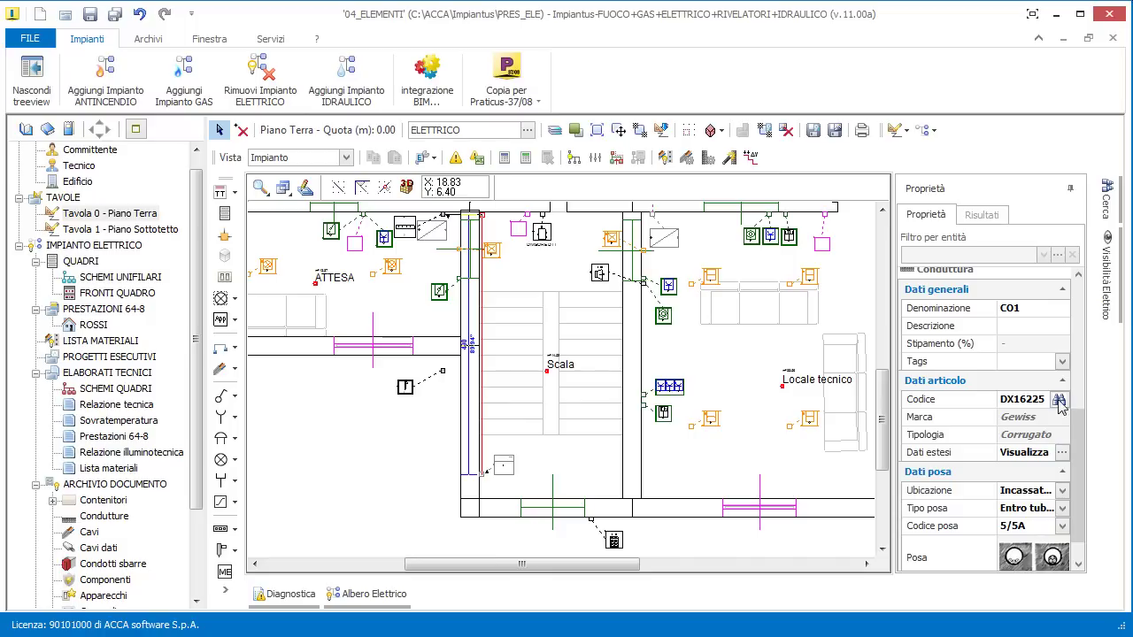
Open the conduit's extended article data, try the Tubo flessibile, Tubo rigido, Canalina and Passerella types, and restore Corrugato
{"action": "left_click", "coordinate": [1063, 452]}
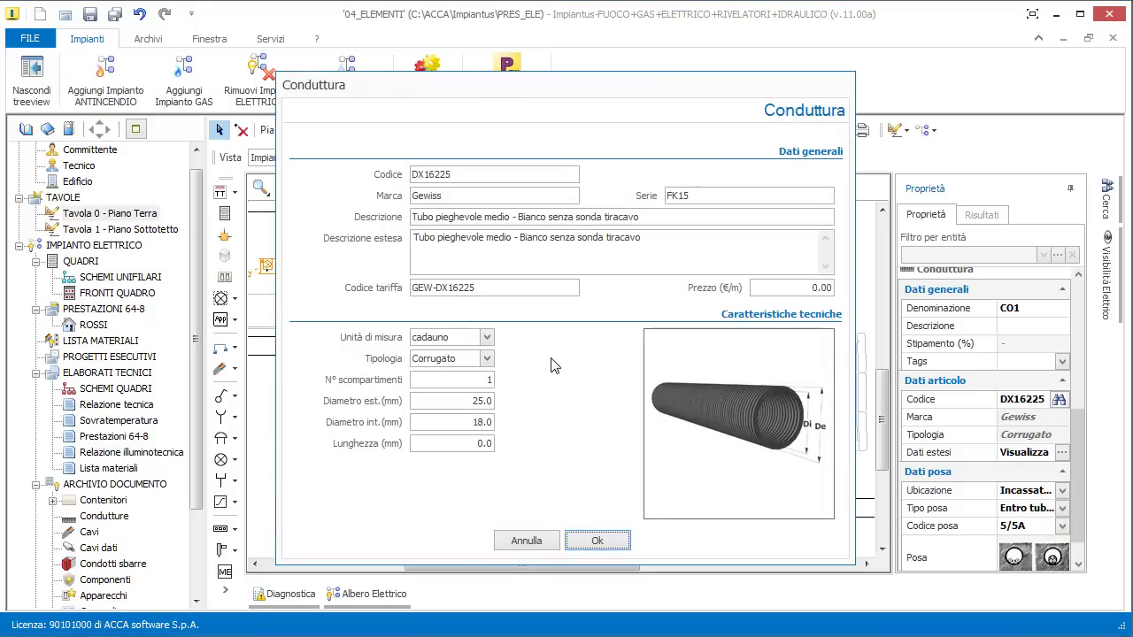
{"action": "left_click", "coordinate": [487, 358]}
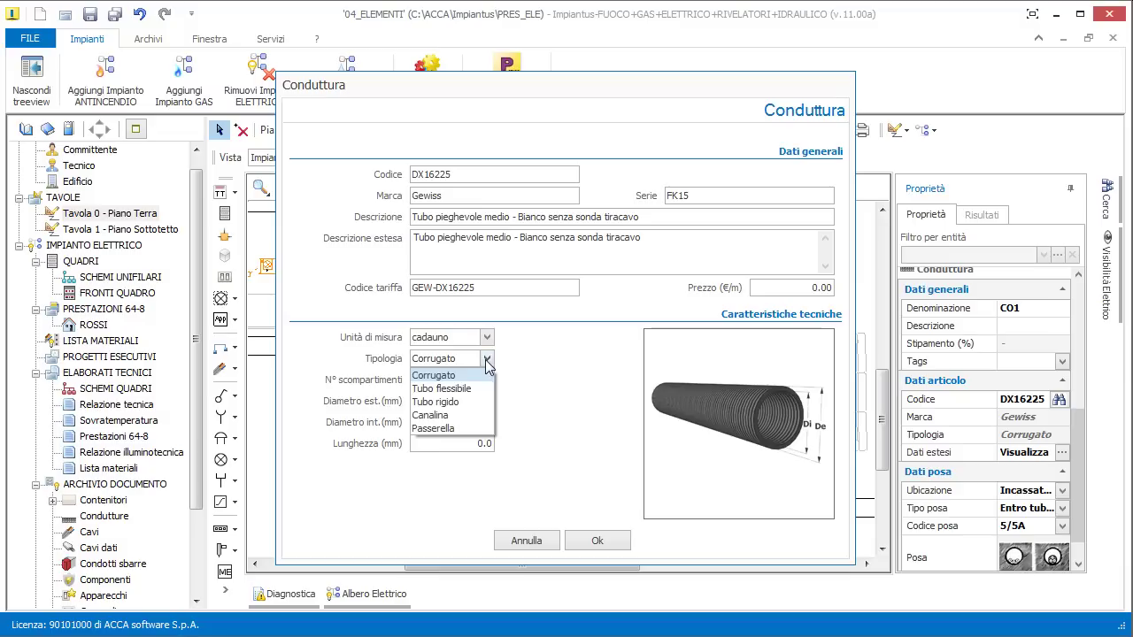
{"action": "left_click", "coordinate": [478, 383]}
{"action": "left_click", "coordinate": [487, 358]}
{"action": "left_click", "coordinate": [466, 401]}
{"action": "left_click", "coordinate": [487, 359]}
{"action": "left_click", "coordinate": [457, 415]}
{"action": "left_click", "coordinate": [487, 359]}
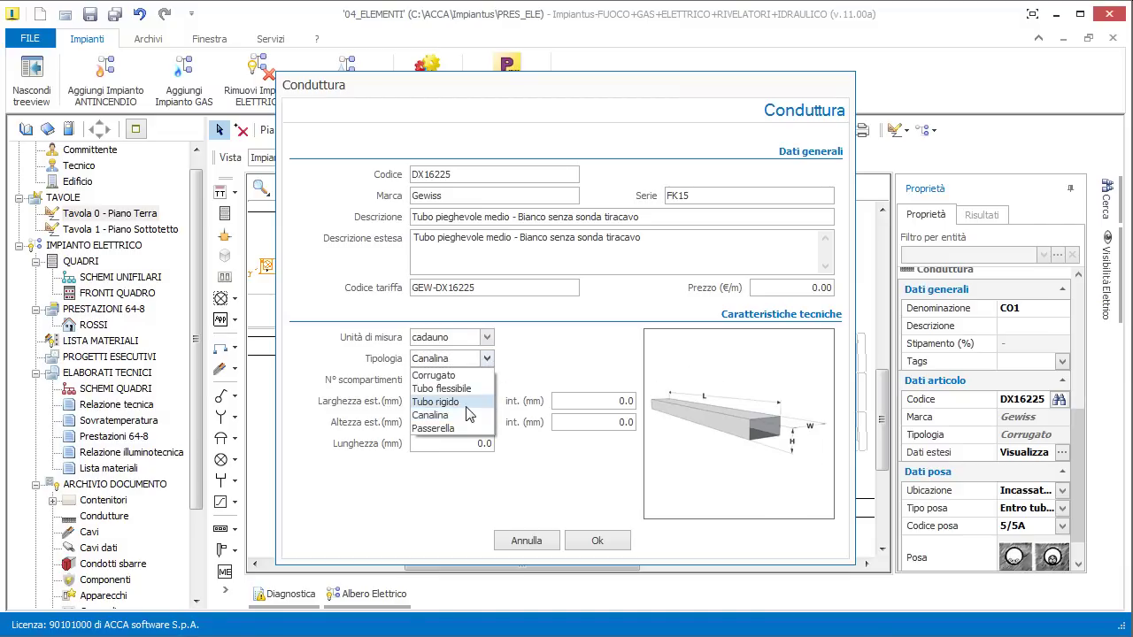
{"action": "left_click", "coordinate": [474, 429]}
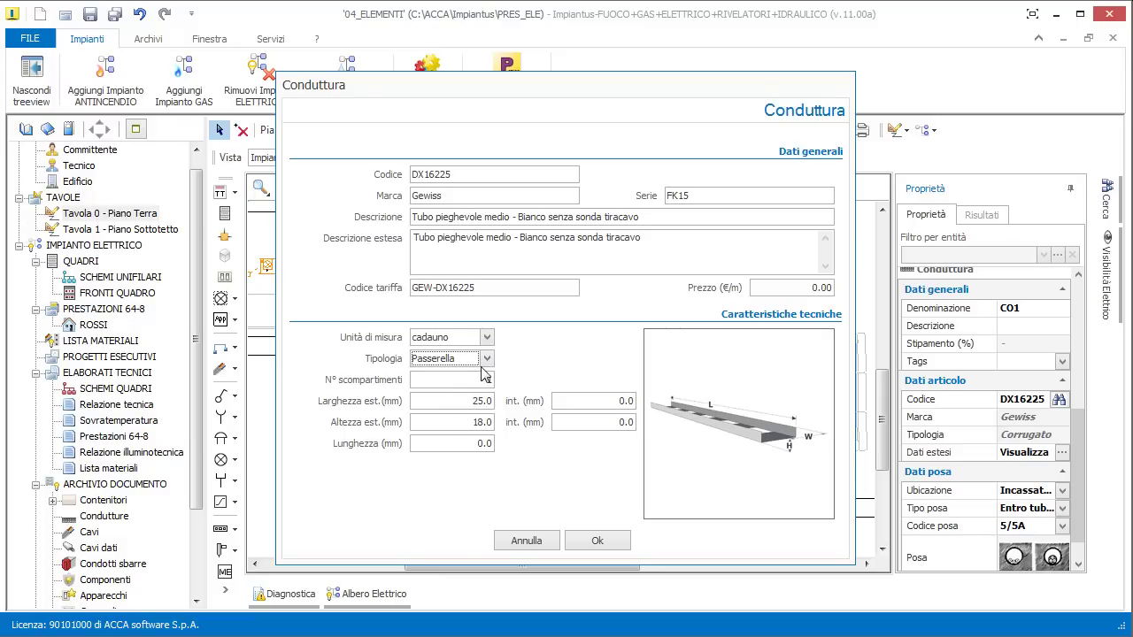
{"action": "left_click", "coordinate": [487, 358]}
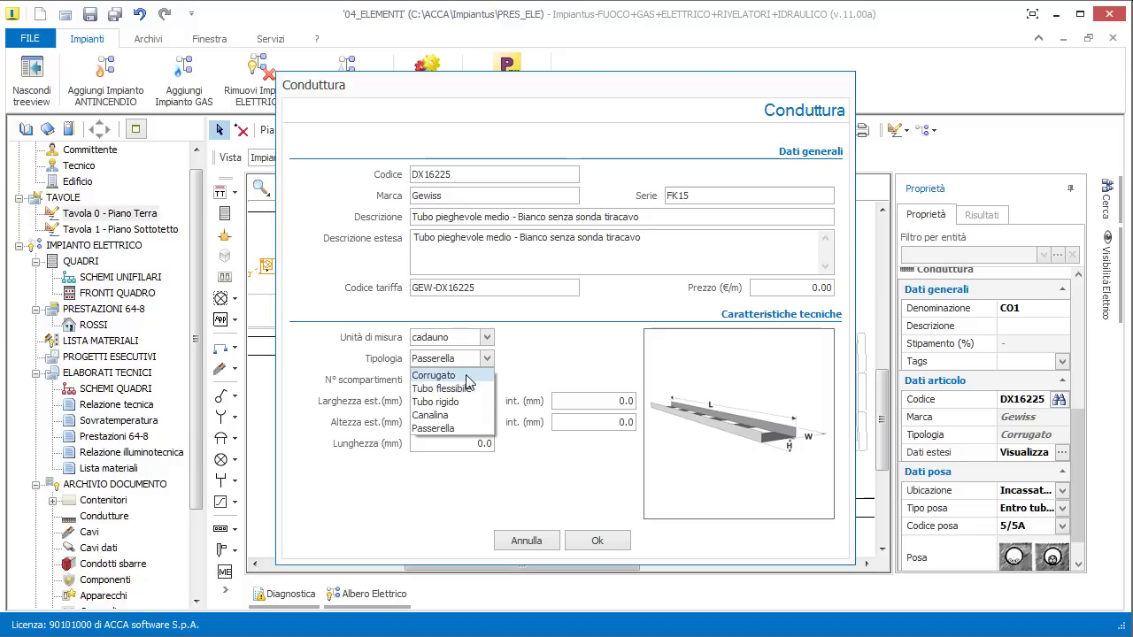
{"action": "left_click", "coordinate": [447, 375]}
{"action": "left_click", "coordinate": [491, 403]}
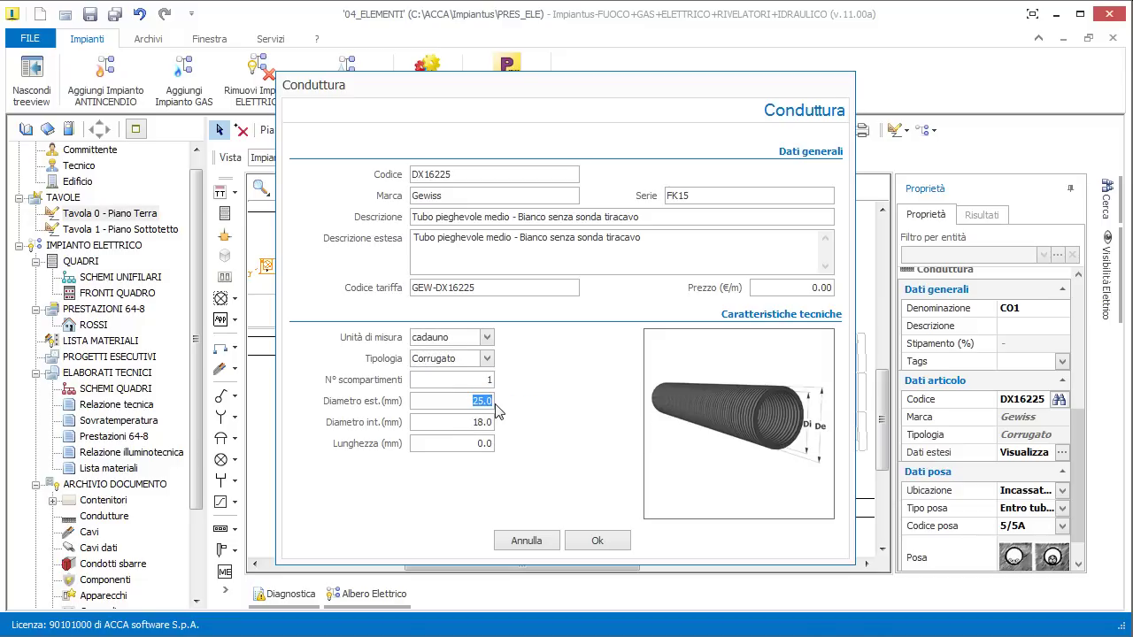
{"action": "left_click", "coordinate": [598, 541]}
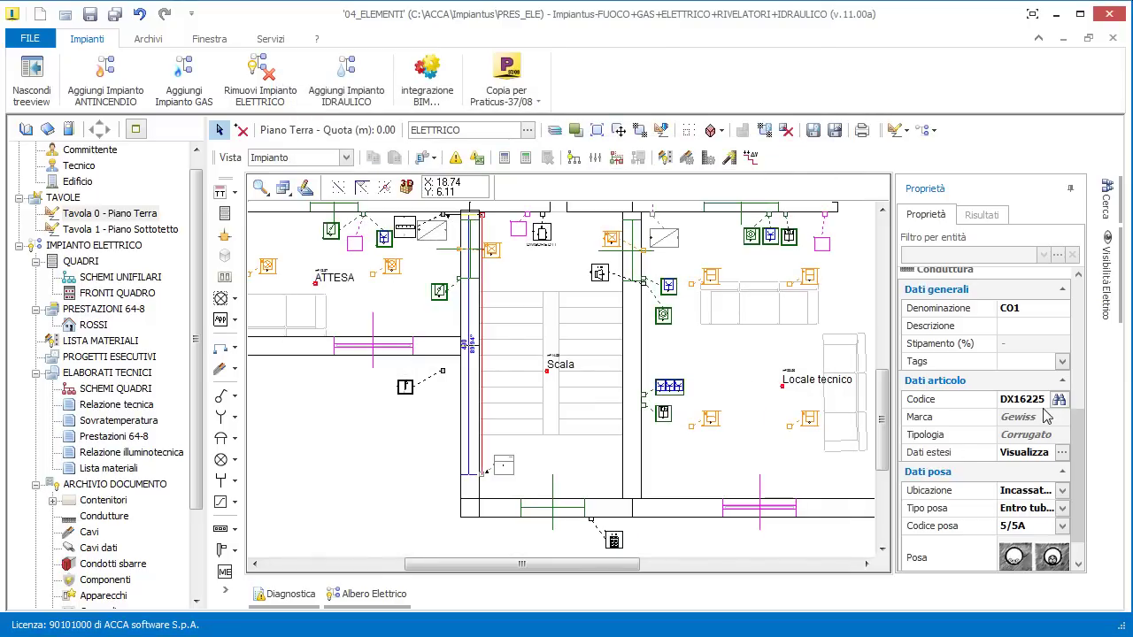
Draw a Percorso a pavimento from the panel in ATTESA to the recessed electrical panel in the Locale tecnico
{"action": "scroll", "coordinate": [1080, 444], "scroll_direction": "up", "scroll_amount": 1}
{"action": "scroll", "coordinate": [1080, 445], "scroll_direction": "up", "scroll_amount": 1}
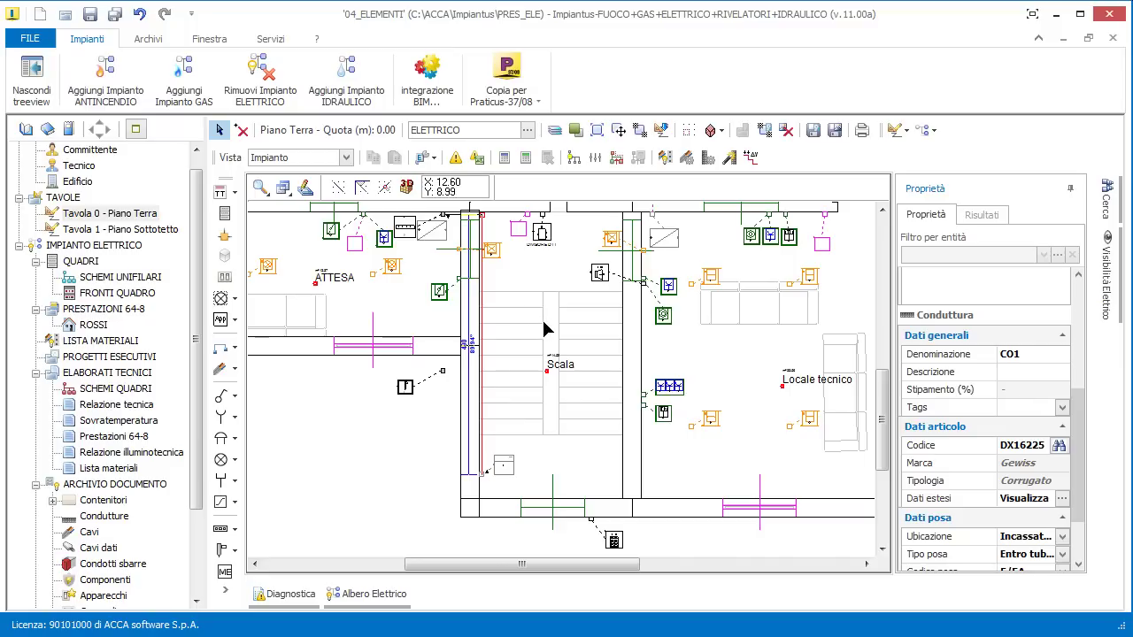
{"action": "scroll", "coordinate": [544, 330], "scroll_direction": "up", "scroll_amount": 2}
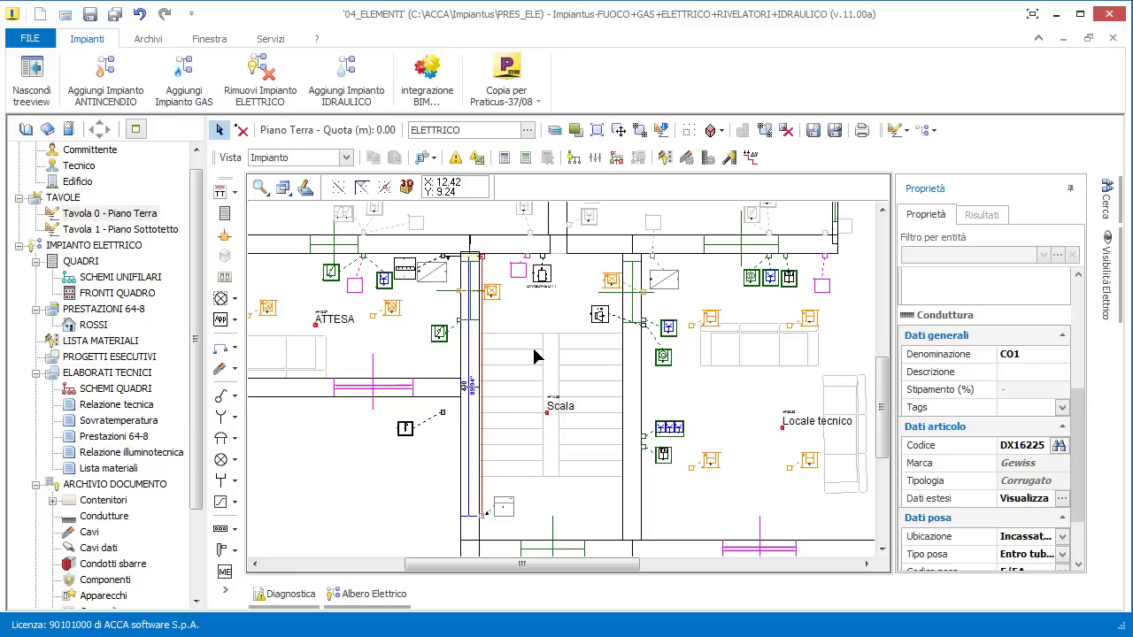
{"action": "middle_click_drag", "start_coordinate": [533, 357], "coordinate": [551, 344]}
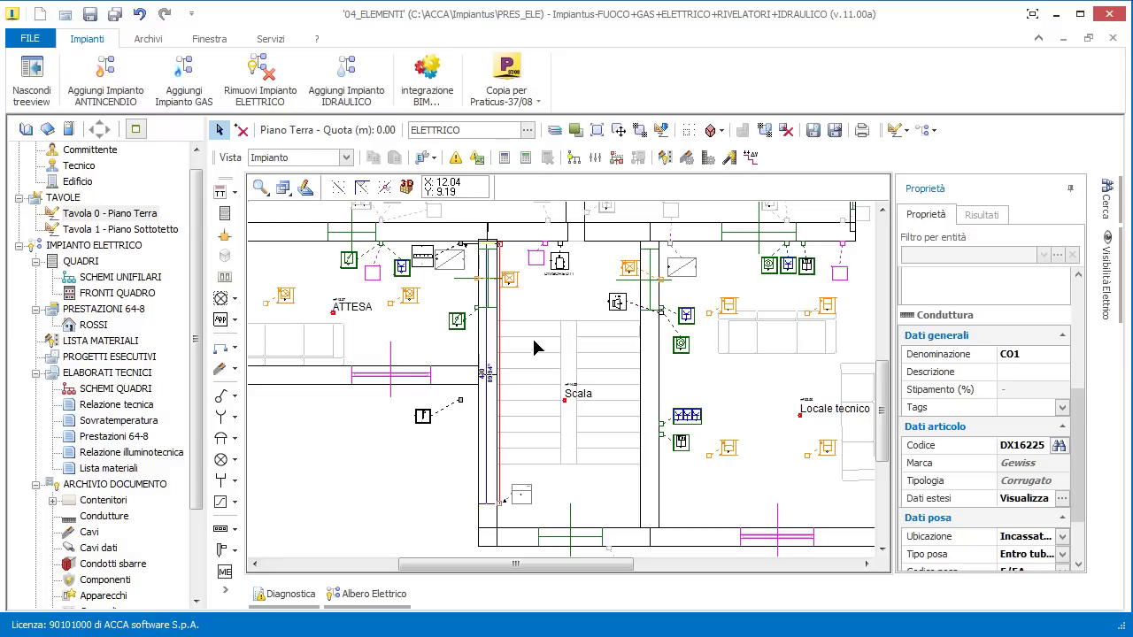
{"action": "left_click", "coordinate": [235, 352]}
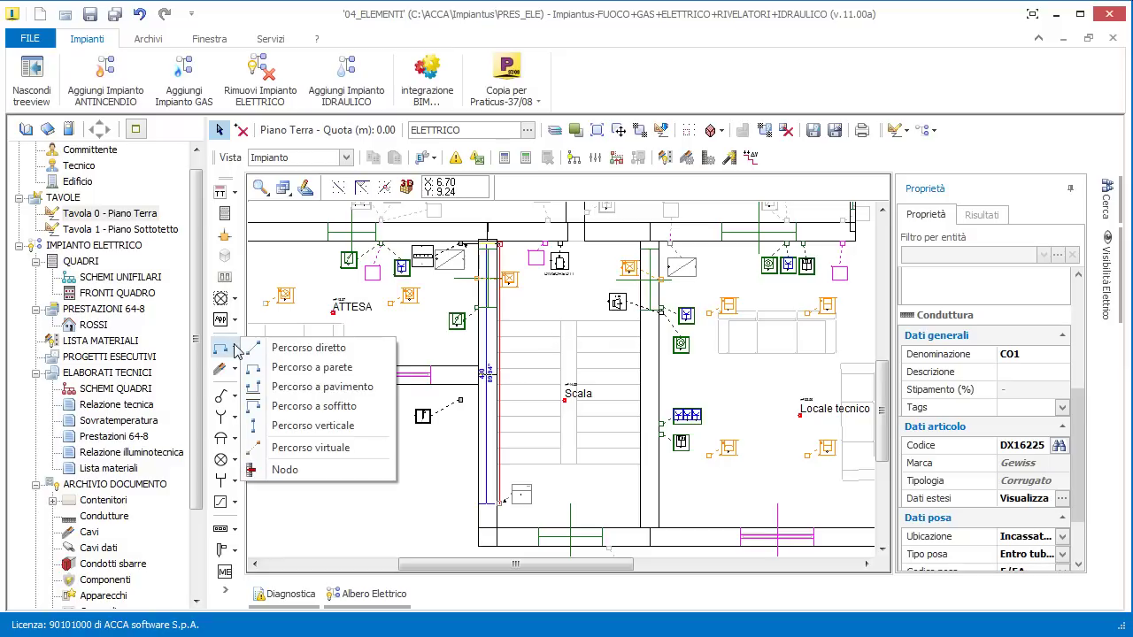
{"action": "left_click", "coordinate": [347, 393]}
{"action": "left_click", "coordinate": [462, 246]}
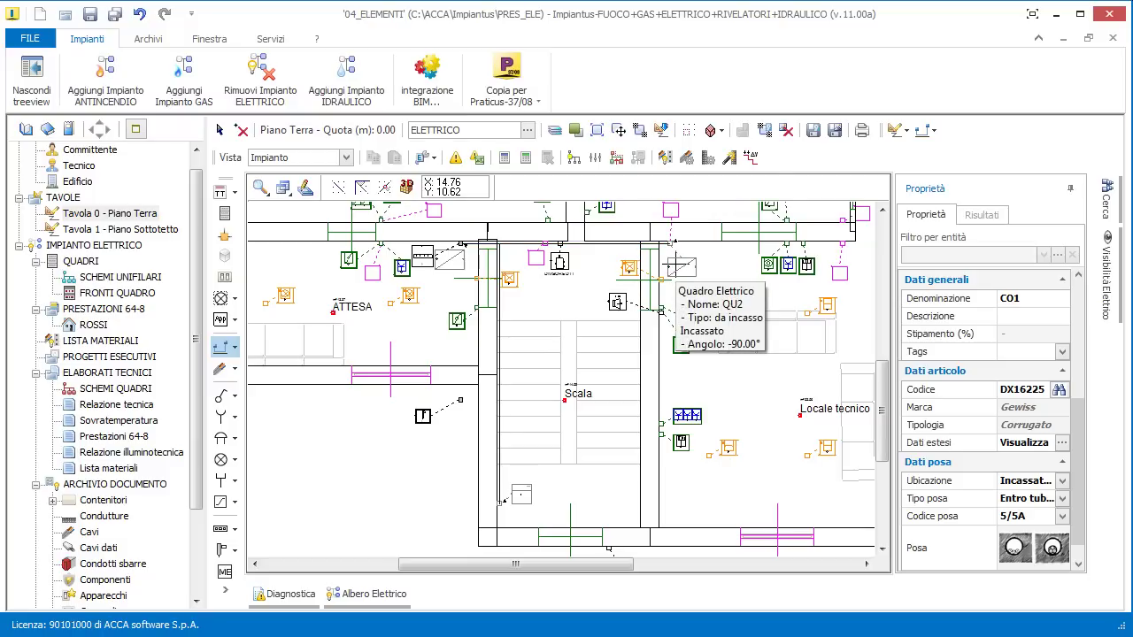
Inspect the new floor path between the two panels in 3D, and return to the plan view
{"action": "key", "text": "F3"}
{"action": "scroll", "coordinate": [549, 427], "scroll_direction": "up", "scroll_amount": 2}
{"action": "right_click", "coordinate": [566, 359]}
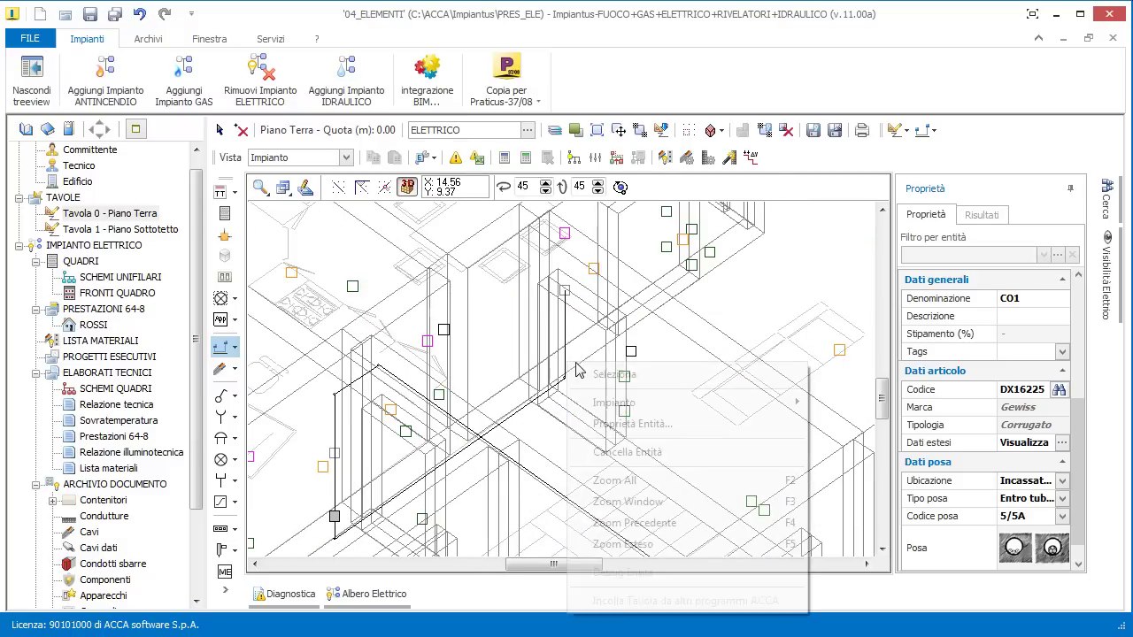
{"action": "left_click", "coordinate": [587, 425]}
{"action": "middle_click_drag", "start_coordinate": [440, 438], "coordinate": [449, 427]}
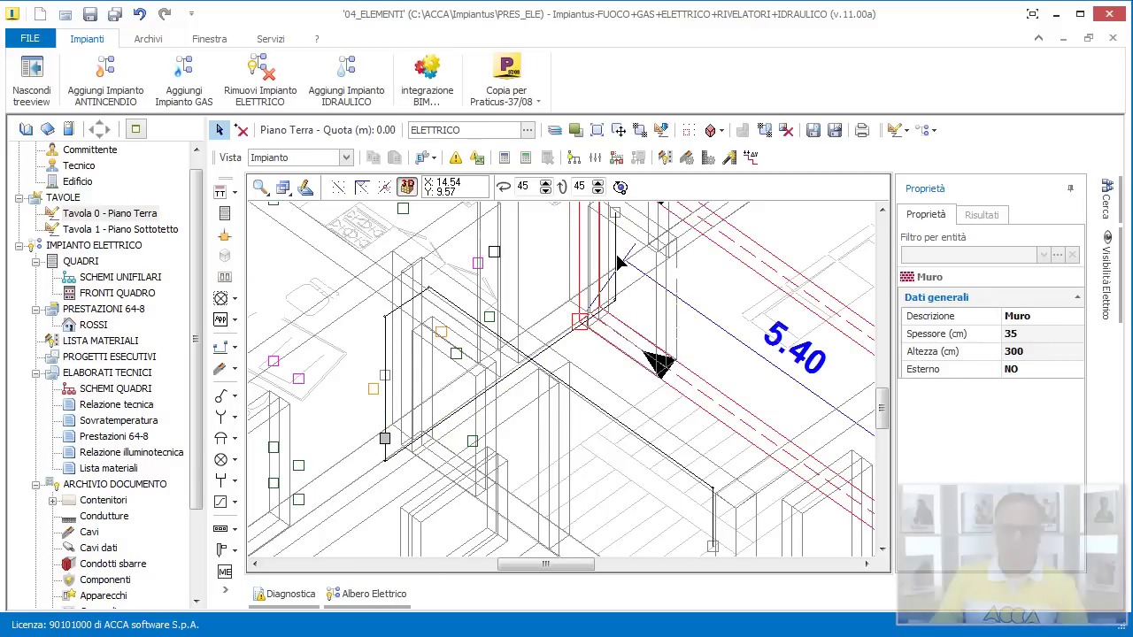
{"action": "key", "text": "F3"}
{"action": "scroll", "coordinate": [576, 266], "scroll_direction": "up", "scroll_amount": 5}
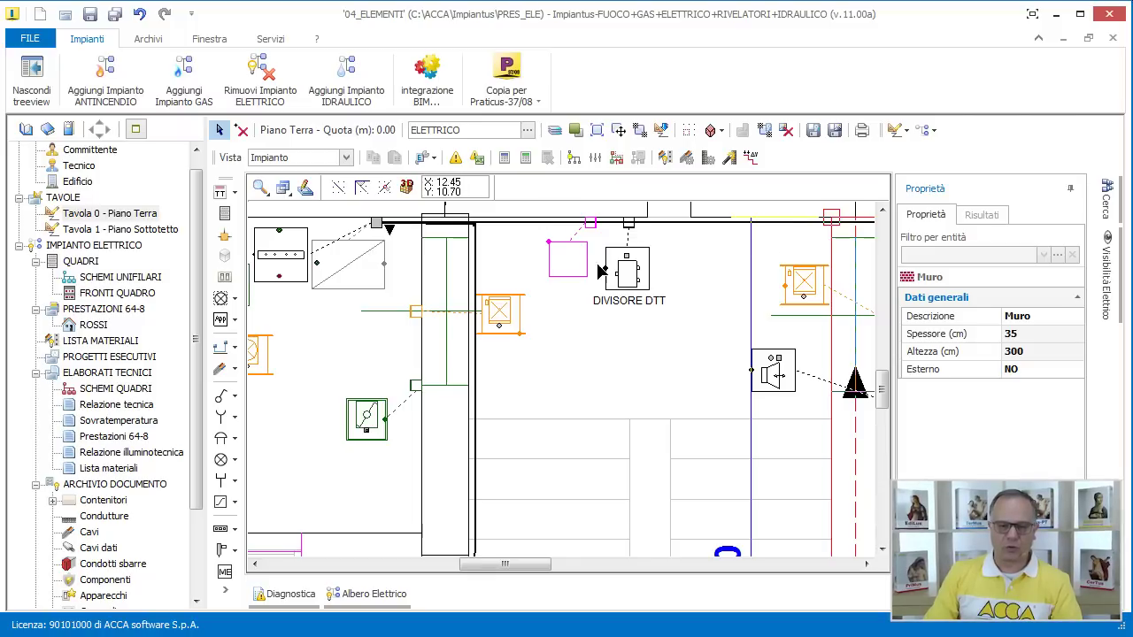
{"action": "scroll", "coordinate": [371, 268], "scroll_direction": "down", "scroll_amount": 2}
{"action": "scroll", "coordinate": [372, 268], "scroll_direction": "down", "scroll_amount": 1}
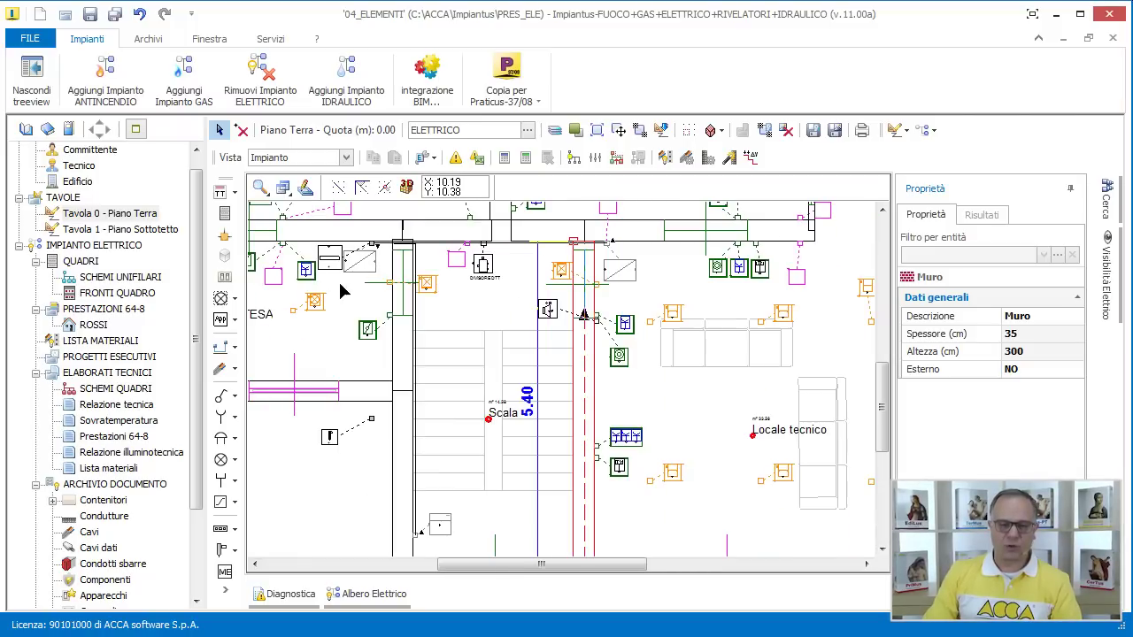
Draw a Percorso a parete from the Locale tecnico panel to junction box CD2 on the same wall, with a height difference of 230 cm
{"action": "left_click", "coordinate": [233, 351]}
{"action": "left_click", "coordinate": [257, 367]}
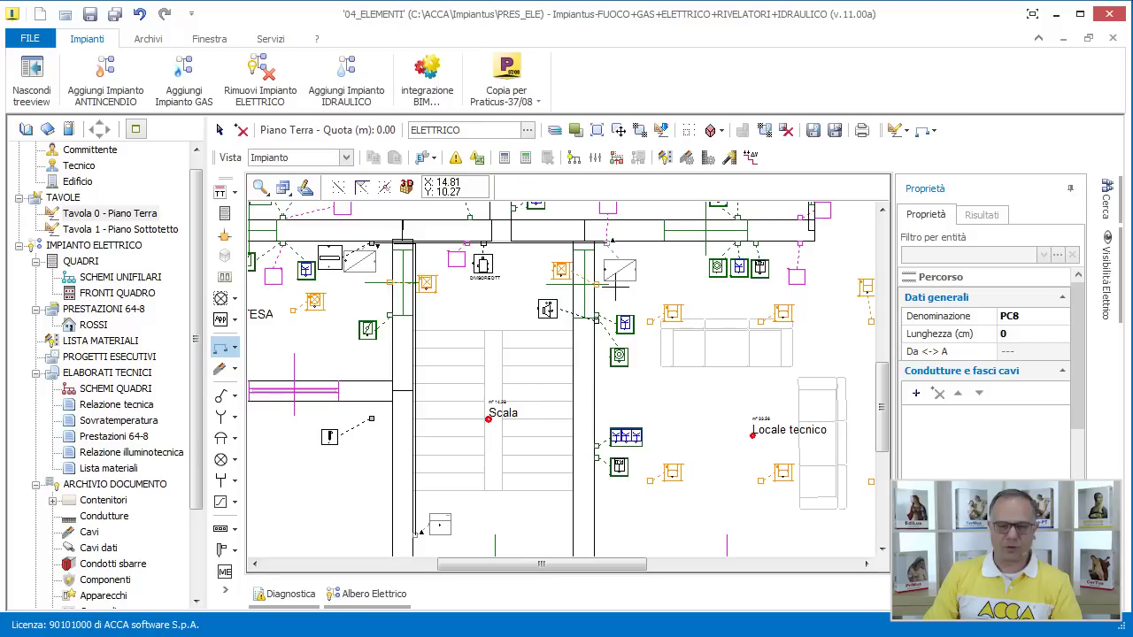
{"action": "scroll", "coordinate": [806, 263], "scroll_direction": "up", "scroll_amount": 2}
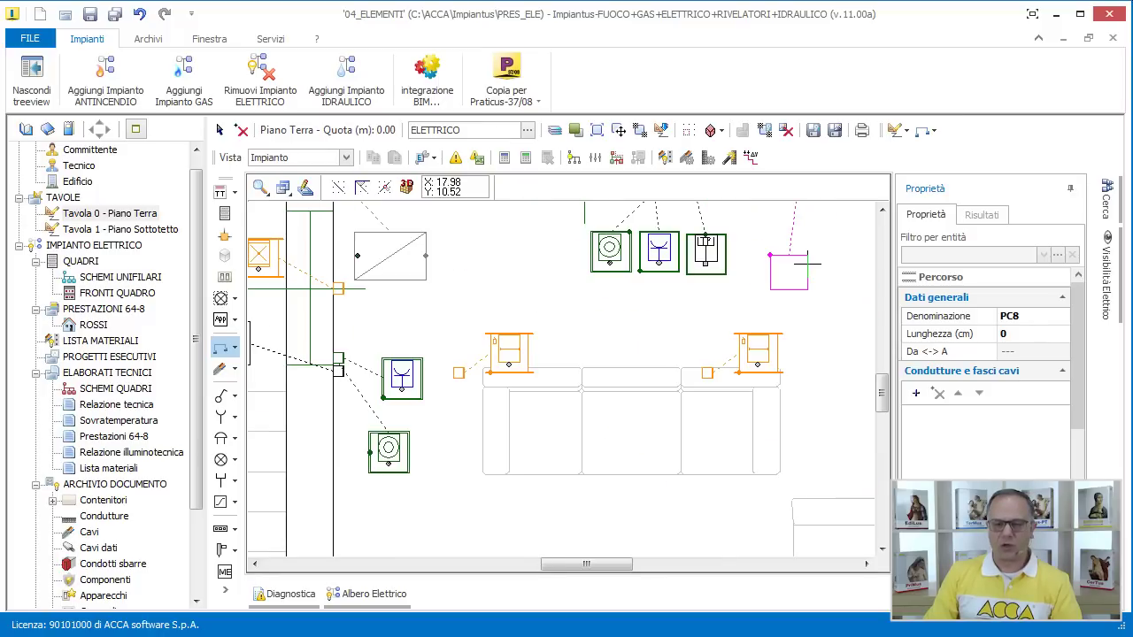
{"action": "scroll", "coordinate": [799, 277], "scroll_direction": "down", "scroll_amount": 3}
{"action": "scroll", "coordinate": [603, 245], "scroll_direction": "up", "scroll_amount": 3}
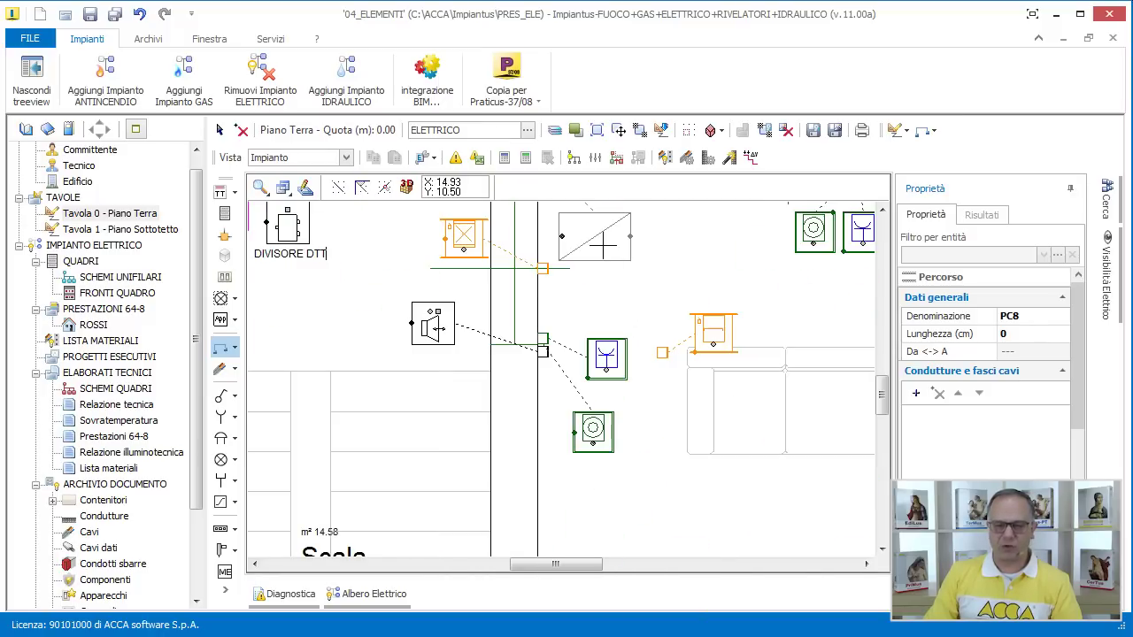
{"action": "scroll", "coordinate": [620, 338], "scroll_direction": "down", "scroll_amount": 1}
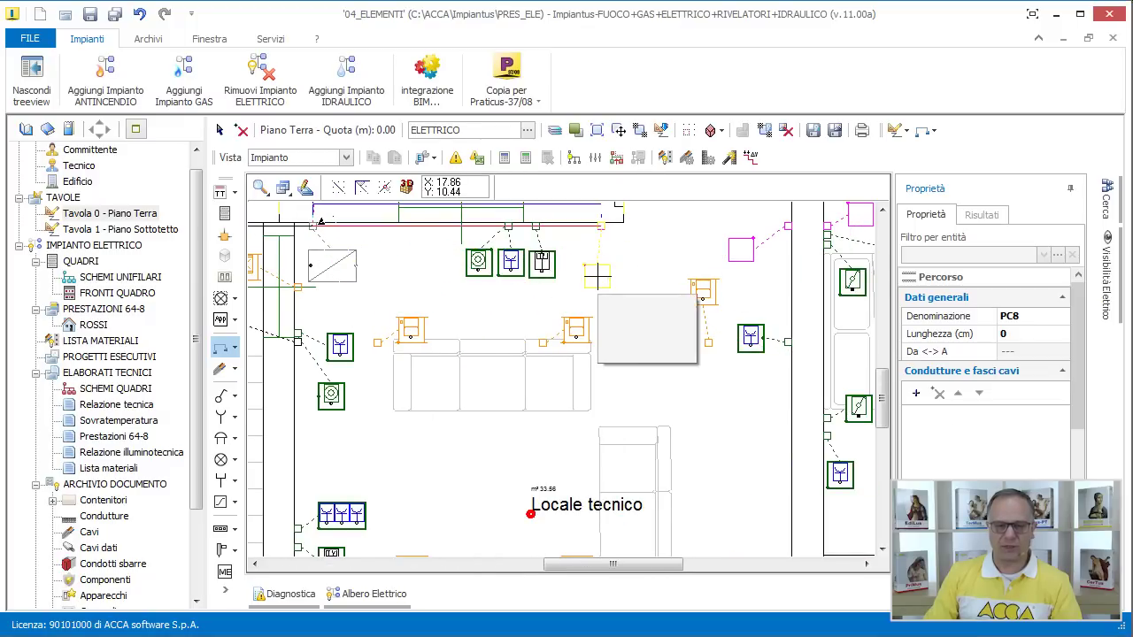
{"action": "left_click", "coordinate": [599, 281]}
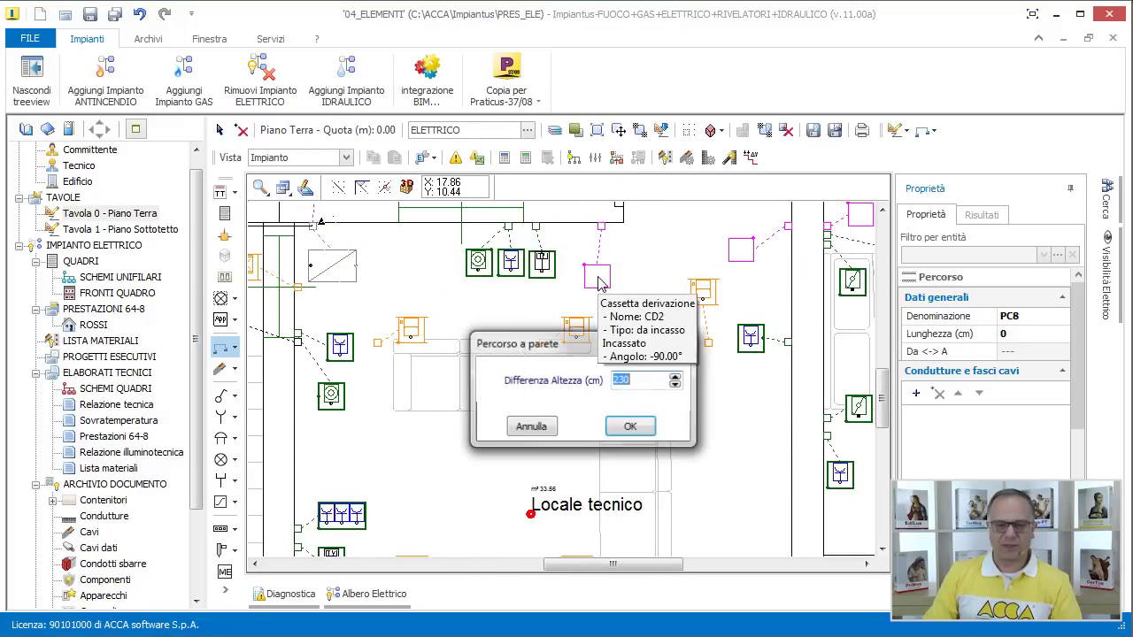
{"action": "left_click", "coordinate": [631, 427]}
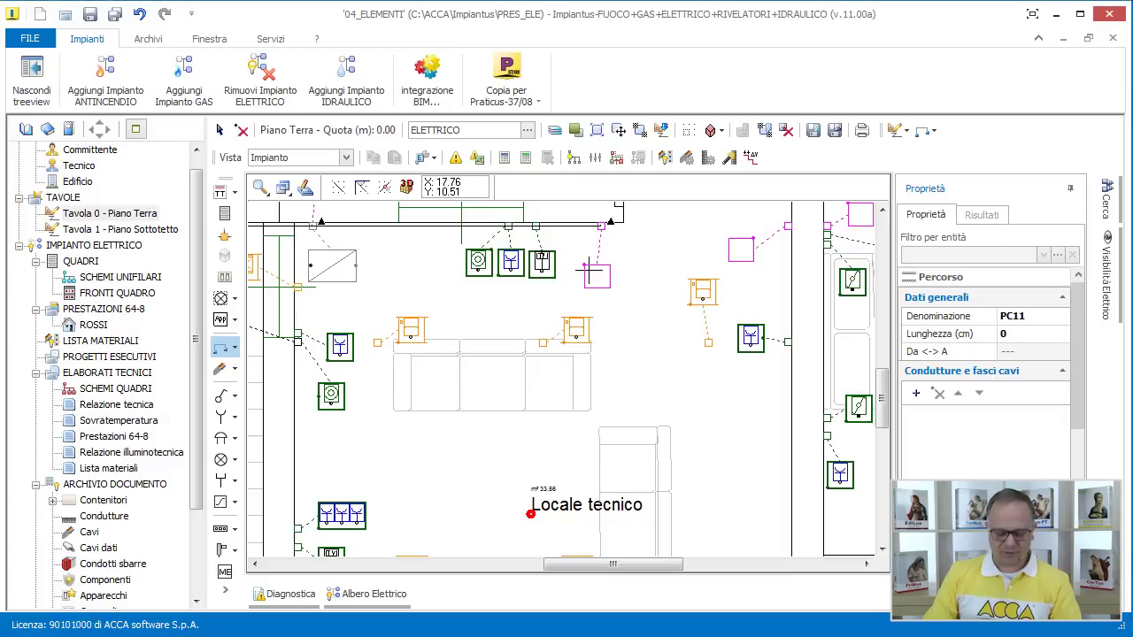
Inspect the wall path between the Locale tecnico panel and junction box CD2 in 3D, and return to the plan view
{"action": "key", "text": "F3"}
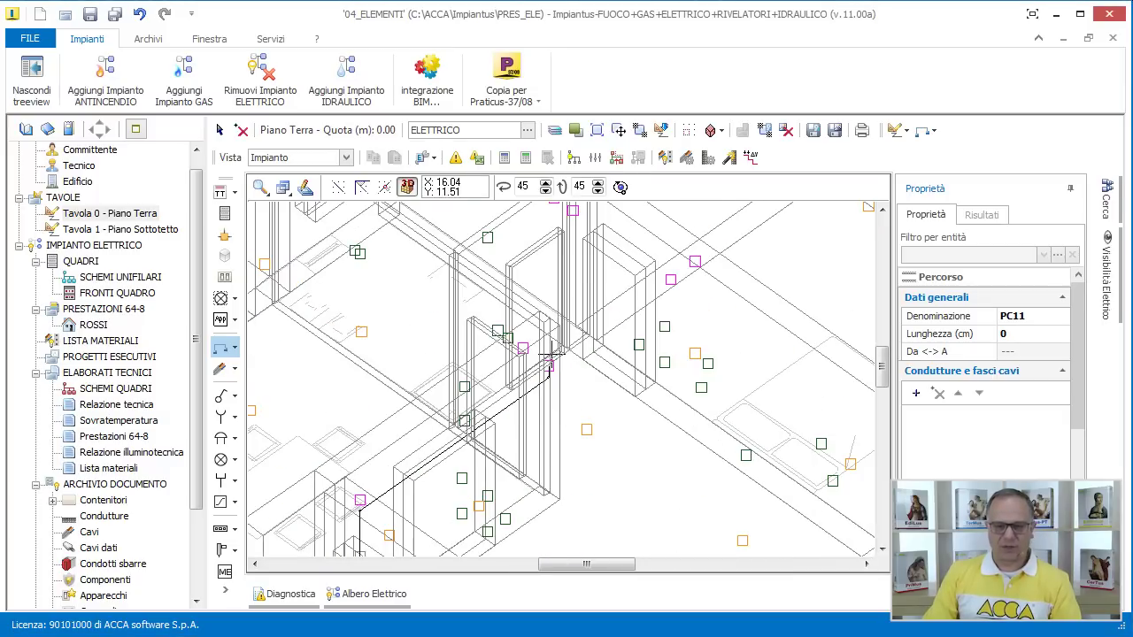
{"action": "right_click", "coordinate": [580, 409]}
{"action": "left_click", "coordinate": [623, 424]}
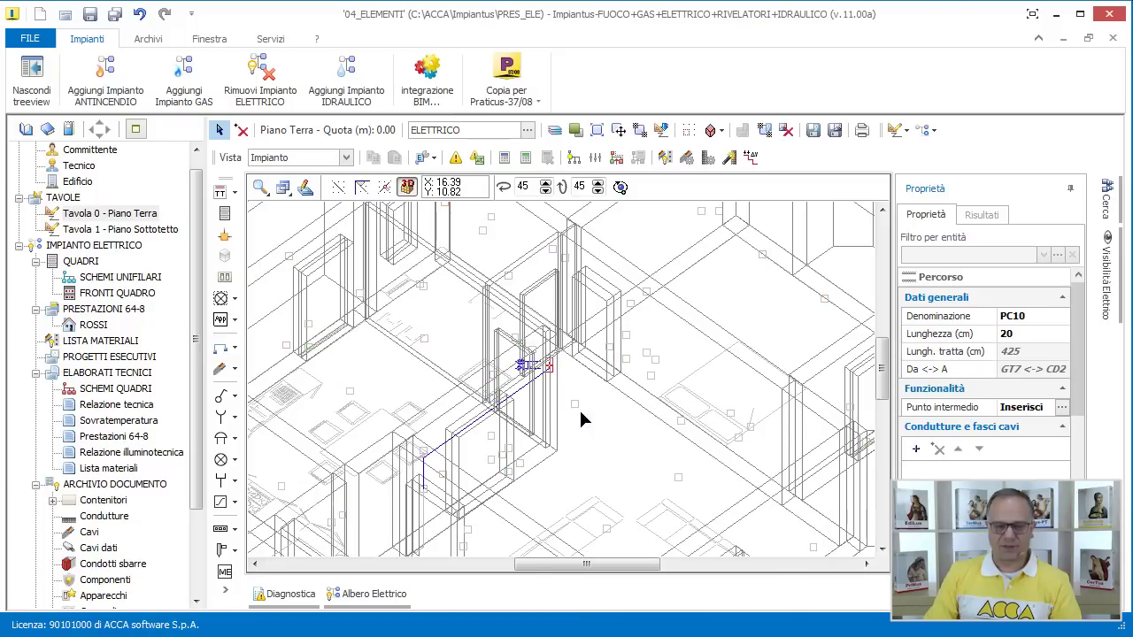
{"action": "key", "text": "F3"}
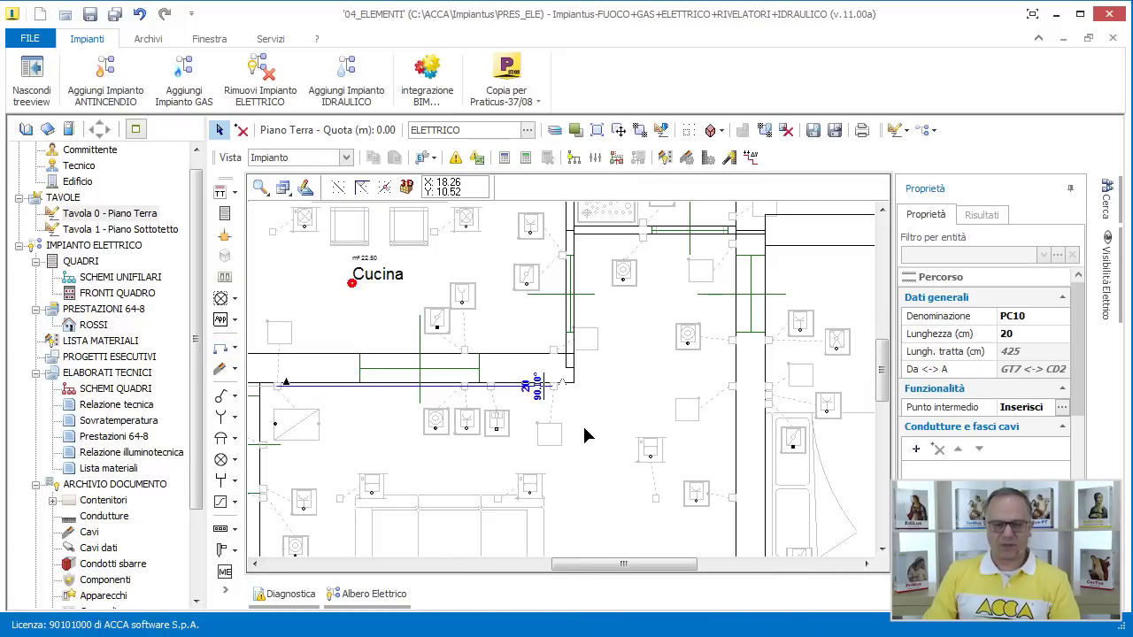
{"action": "scroll", "coordinate": [601, 422], "scroll_direction": "down", "scroll_amount": 3}
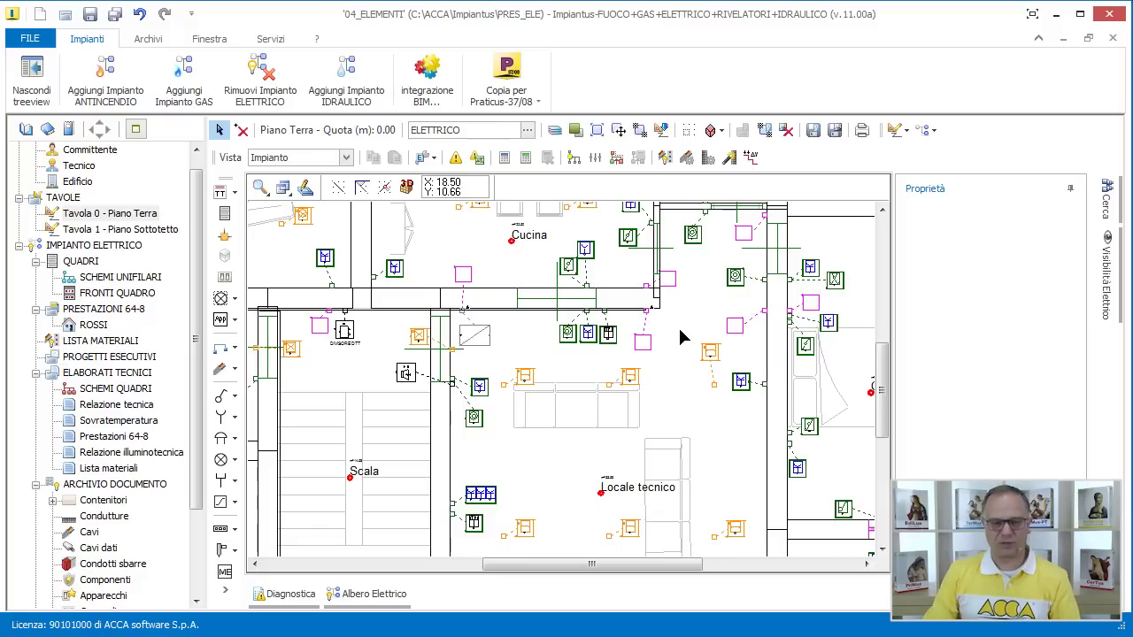
Open the document 05_PERCORSI.imps from the PRES_ELE folder
{"action": "scroll", "coordinate": [680, 333], "scroll_direction": "up", "scroll_amount": 3}
{"action": "middle_click_drag", "start_coordinate": [544, 344], "coordinate": [560, 366]}
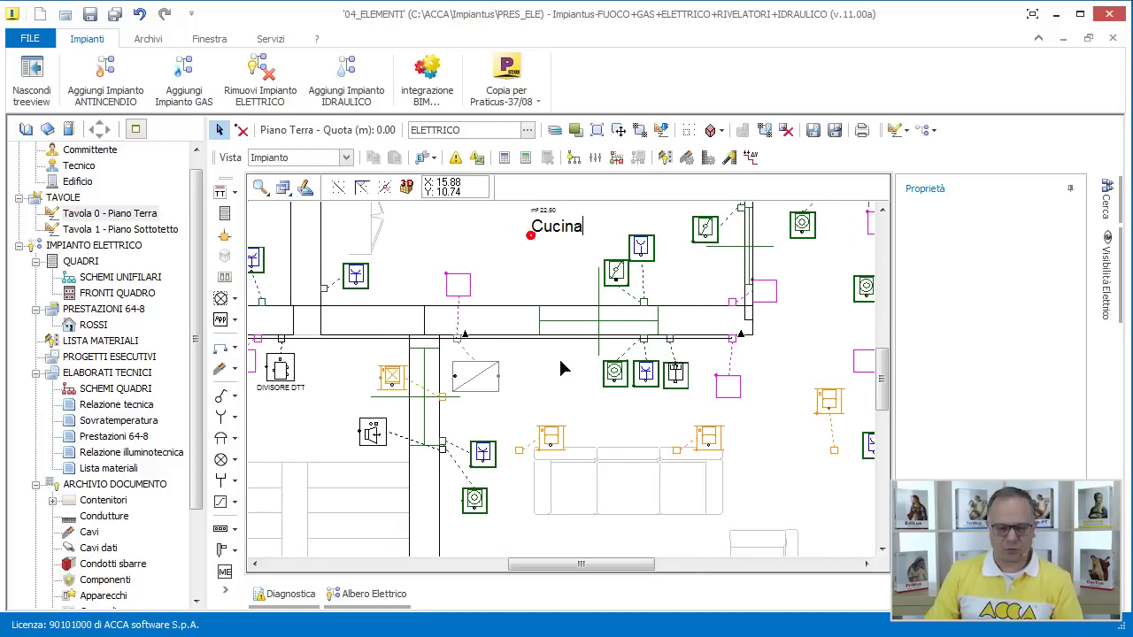
{"action": "scroll", "coordinate": [560, 368], "scroll_direction": "down", "scroll_amount": 1}
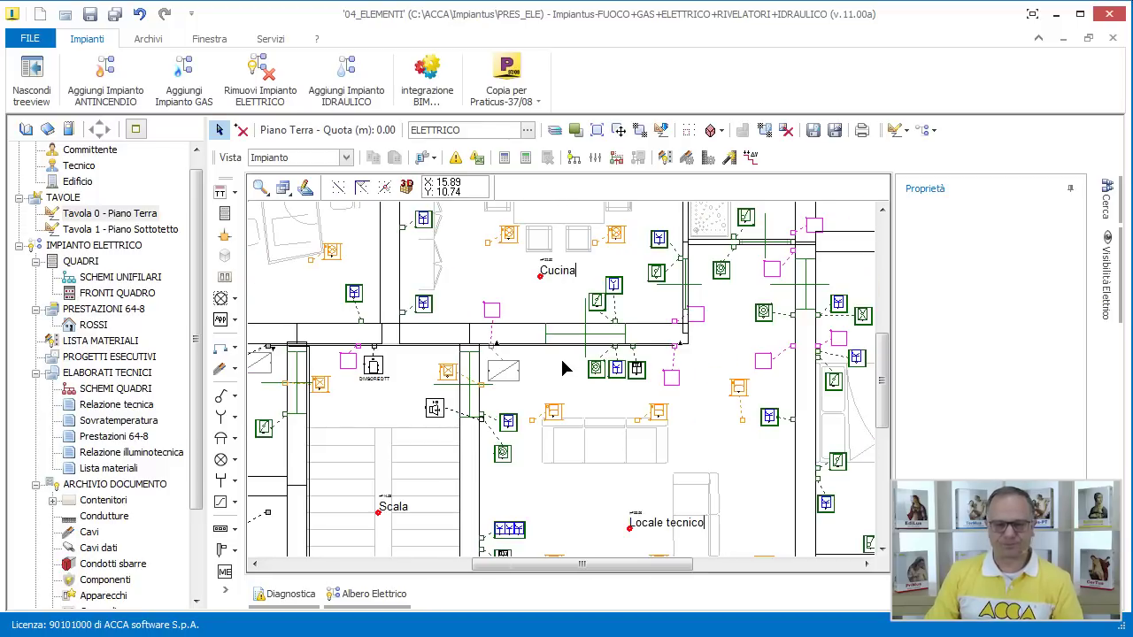
{"action": "left_click", "coordinate": [35, 39]}
{"action": "left_click", "coordinate": [212, 138]}
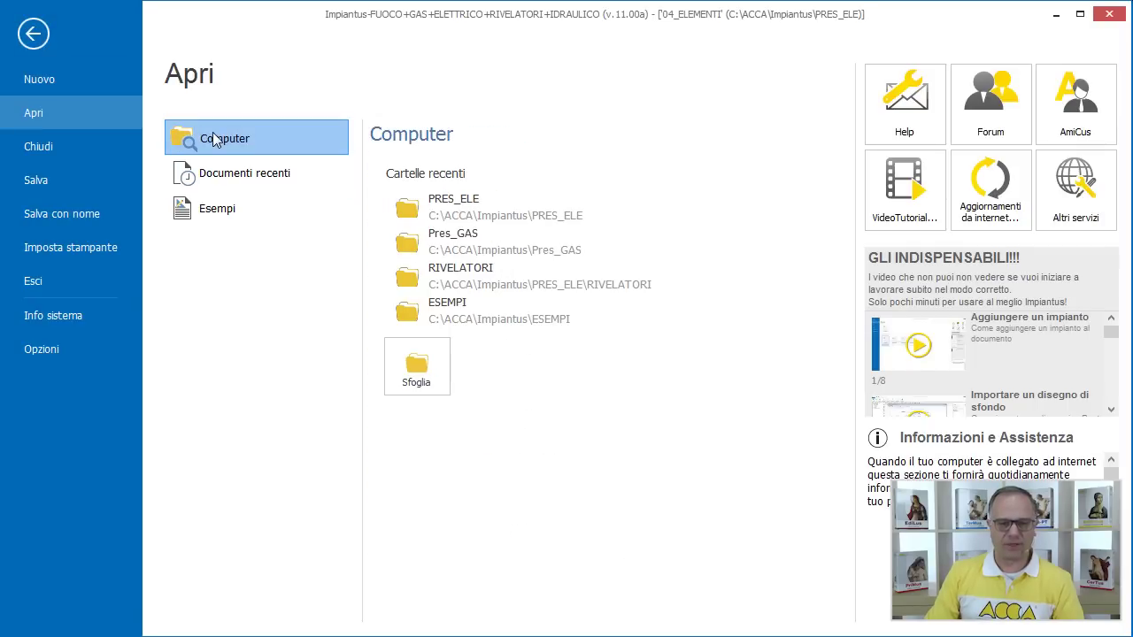
{"action": "left_click", "coordinate": [482, 213]}
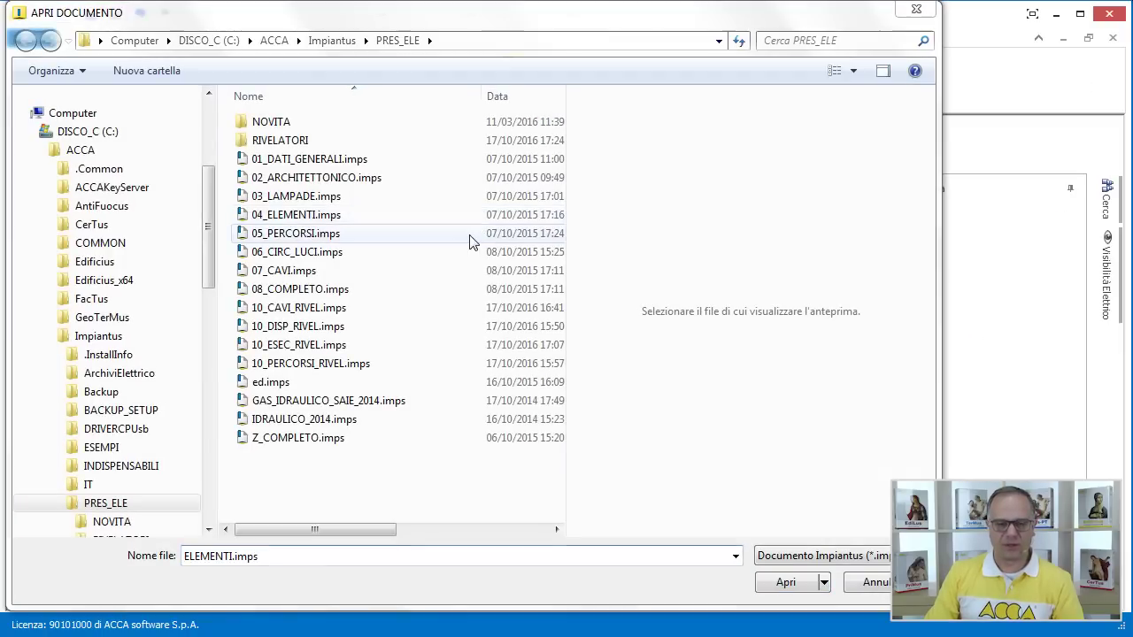
{"action": "left_click", "coordinate": [408, 233]}
{"action": "left_click", "coordinate": [786, 582]}
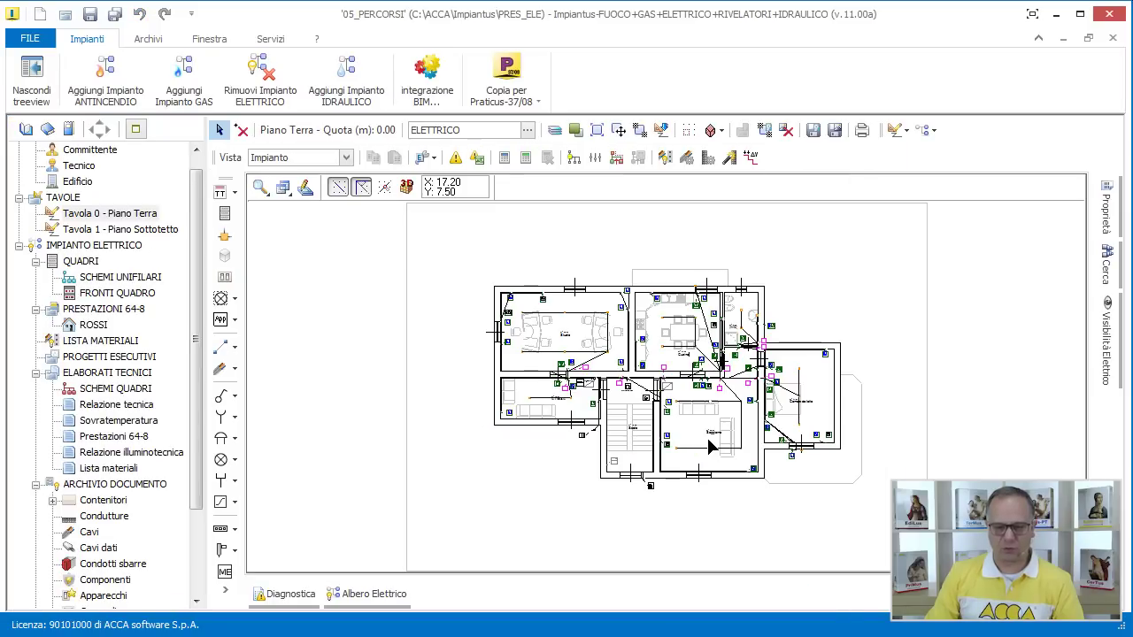
Examine the completed wiring paths in 3D, including a ceiling path segment in the Studio, and return to the plan view
{"action": "scroll", "coordinate": [706, 396], "scroll_direction": "up", "scroll_amount": 3}
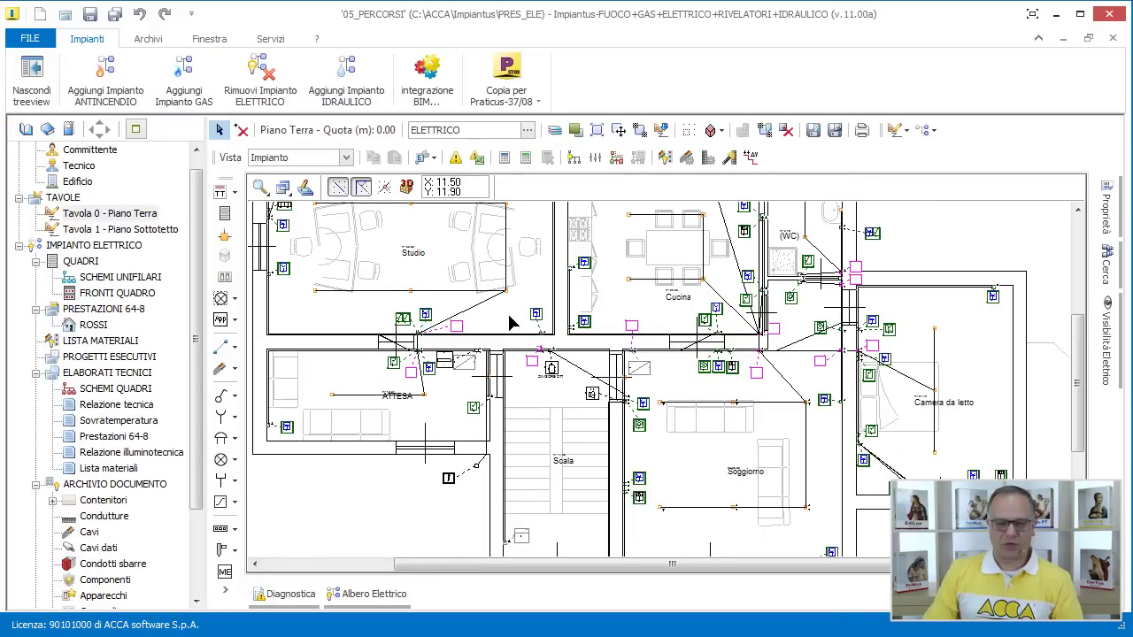
{"action": "left_click", "coordinate": [406, 186]}
{"action": "scroll", "coordinate": [974, 372], "scroll_direction": "up", "scroll_amount": 4}
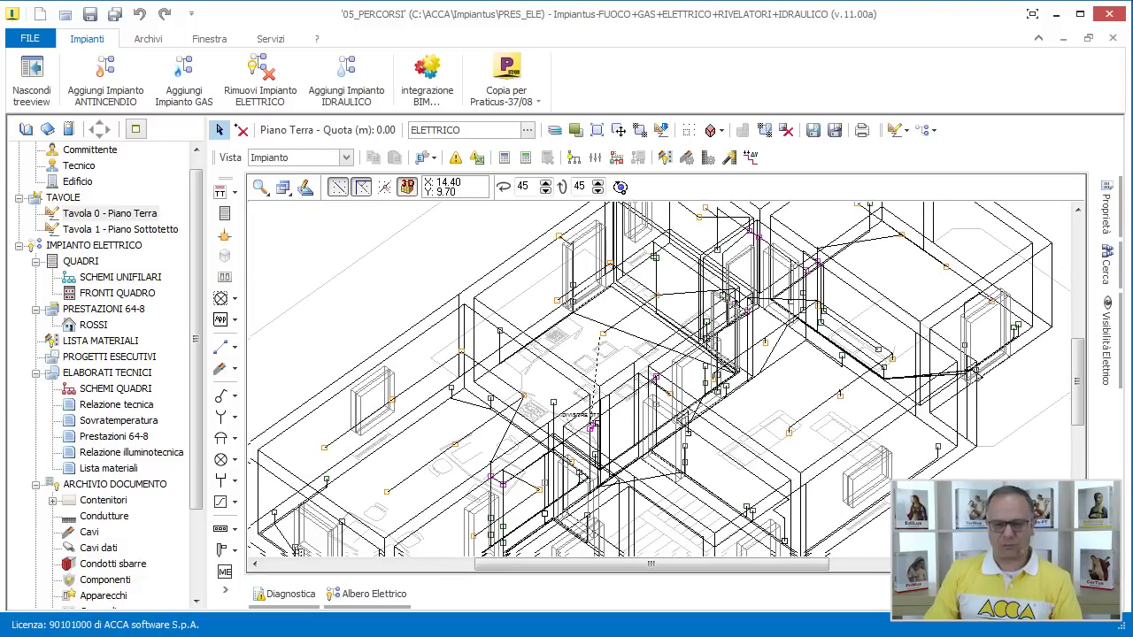
{"action": "scroll", "coordinate": [488, 375], "scroll_direction": "up", "scroll_amount": 2}
{"action": "scroll", "coordinate": [497, 352], "scroll_direction": "up", "scroll_amount": 2}
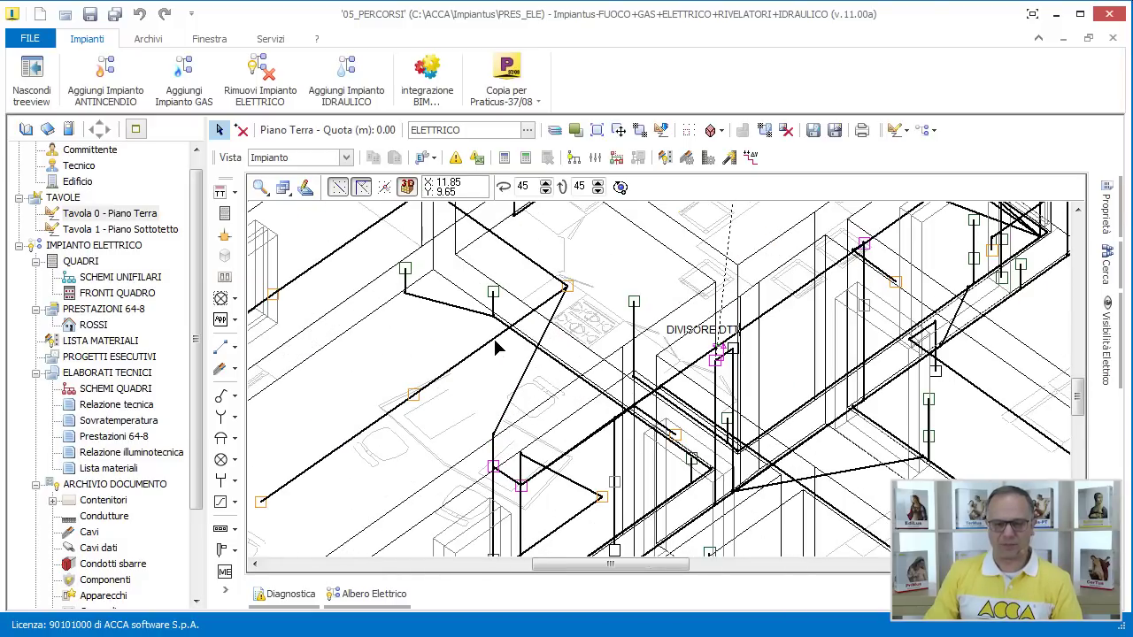
{"action": "left_click", "coordinate": [496, 342]}
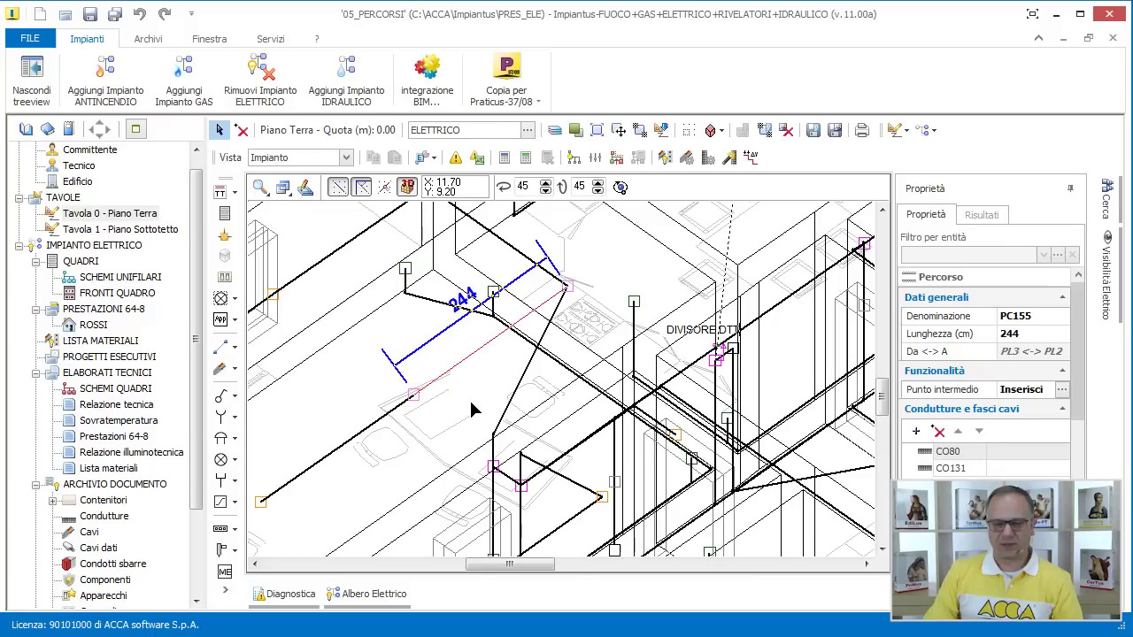
{"action": "scroll", "coordinate": [474, 409], "scroll_direction": "down", "scroll_amount": 3}
{"action": "scroll", "coordinate": [698, 366], "scroll_direction": "down", "scroll_amount": 3}
{"action": "scroll", "coordinate": [705, 372], "scroll_direction": "up", "scroll_amount": 3}
{"action": "left_click", "coordinate": [682, 372]}
{"action": "key", "text": "F3"}
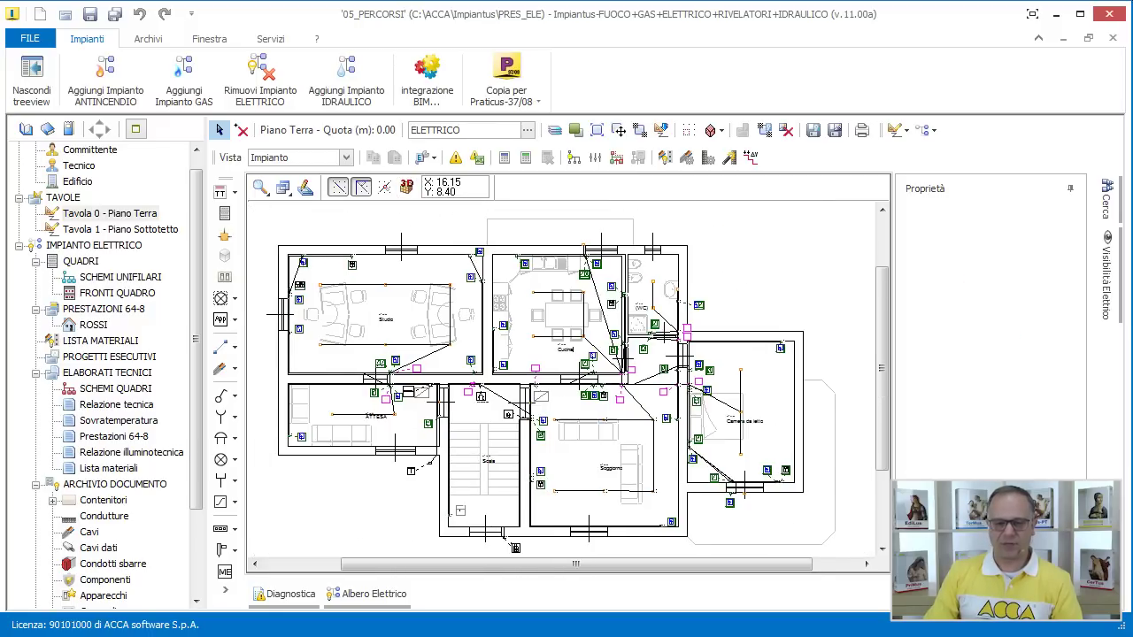
{"action": "scroll", "coordinate": [665, 393], "scroll_direction": "down", "scroll_amount": 1}
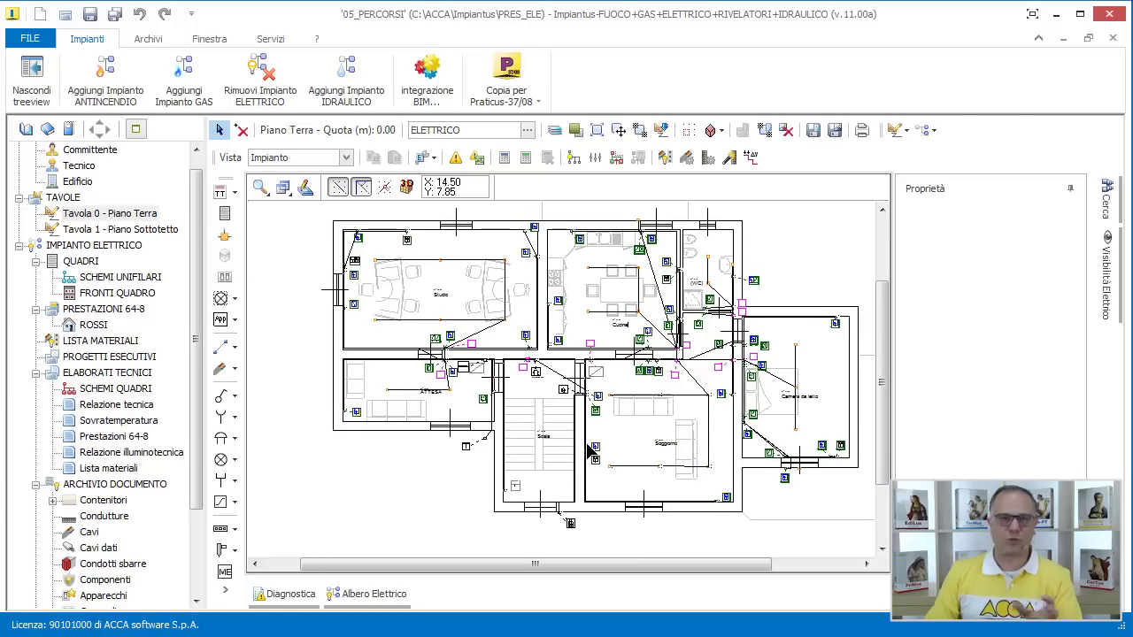
{"action": "scroll", "coordinate": [523, 484], "scroll_direction": "up", "scroll_amount": 1}
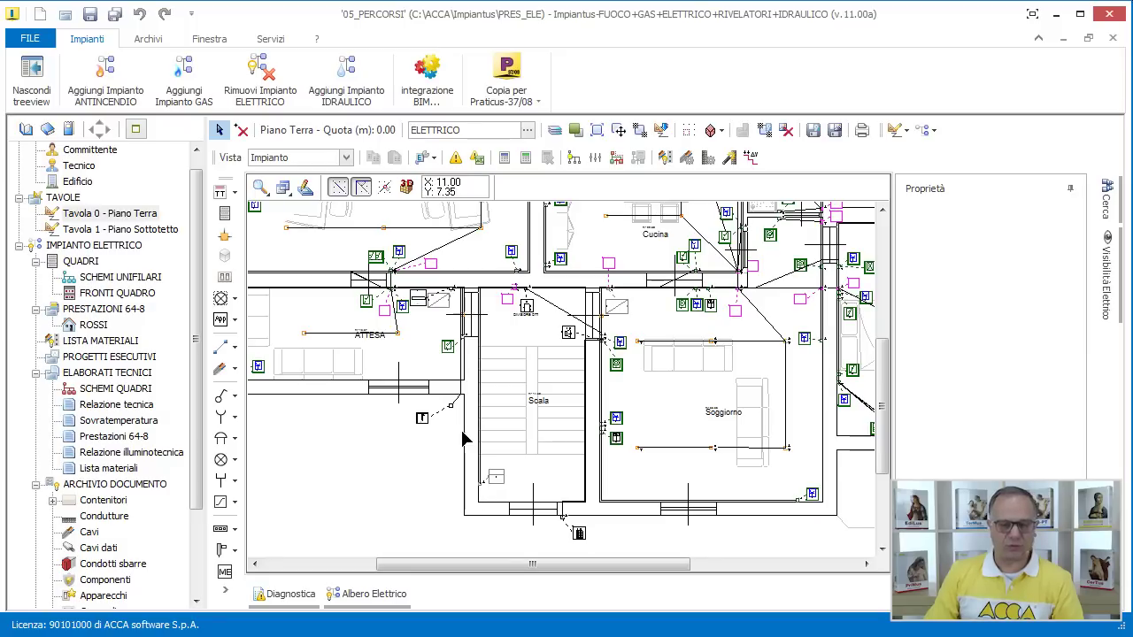
Draw a Fascio cavi from the supply point in Scala to the electrical panel in ATTESA, and open that panel's diagram
{"action": "left_click", "coordinate": [234, 370]}
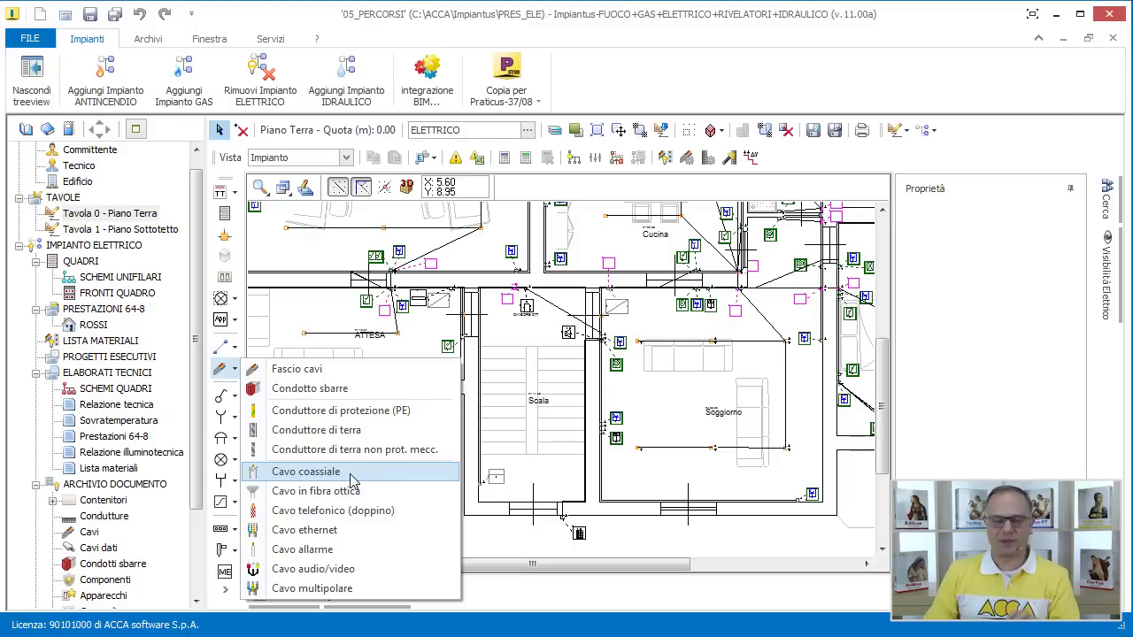
{"action": "left_click", "coordinate": [363, 377]}
{"action": "scroll", "coordinate": [494, 476], "scroll_direction": "up", "scroll_amount": 2}
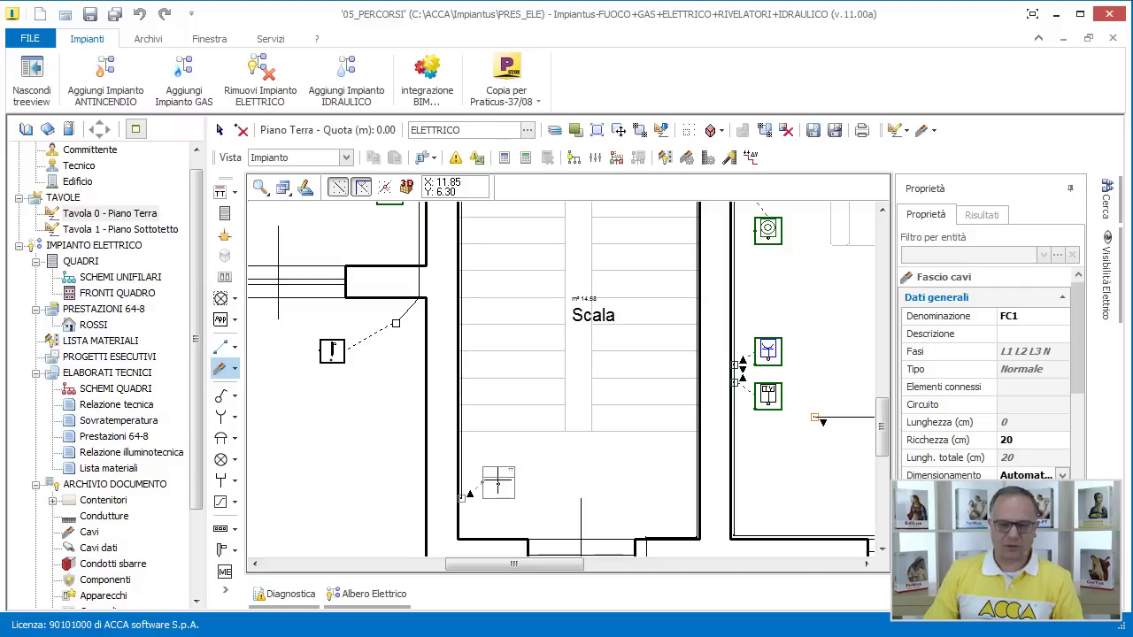
{"action": "scroll", "coordinate": [497, 482], "scroll_direction": "down", "scroll_amount": 3}
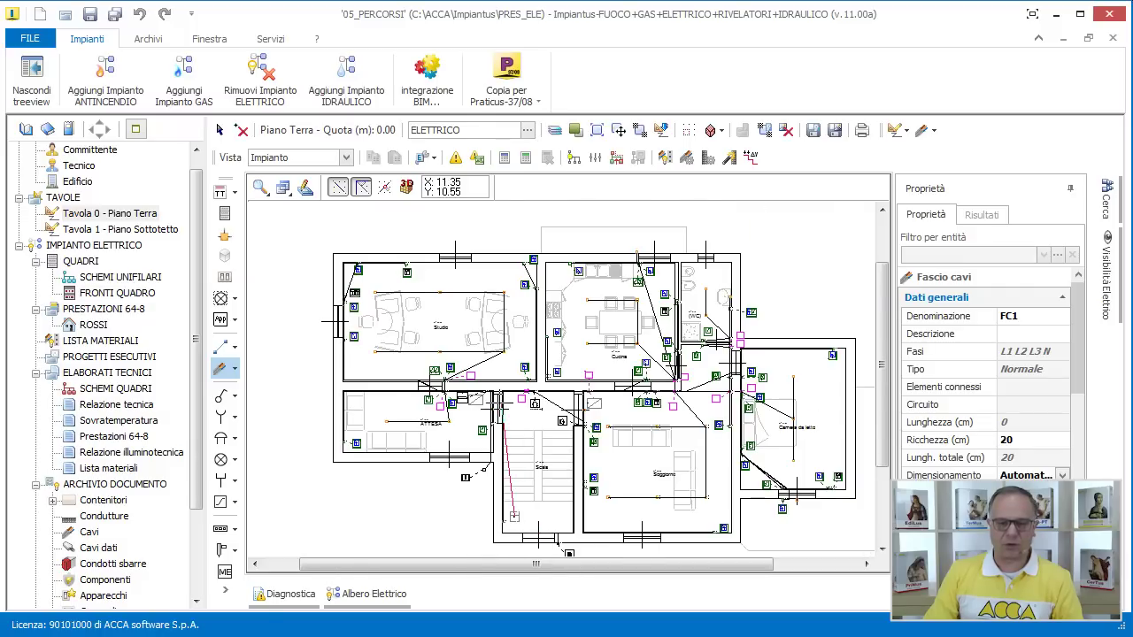
{"action": "scroll", "coordinate": [478, 402], "scroll_direction": "up", "scroll_amount": 2}
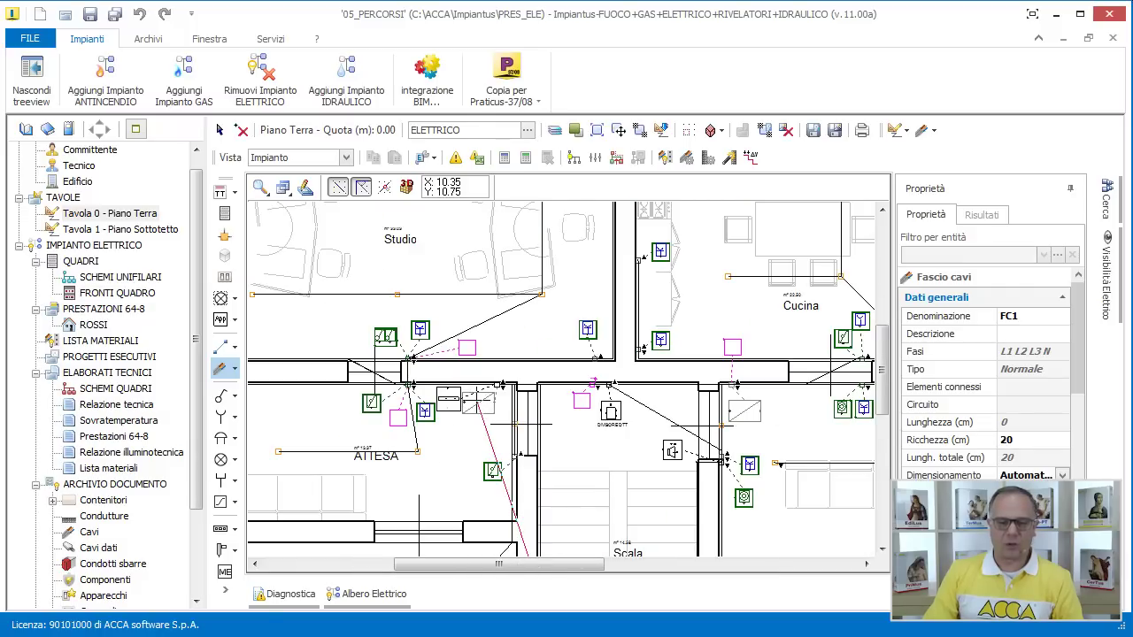
{"action": "double_click", "coordinate": [478, 403]}
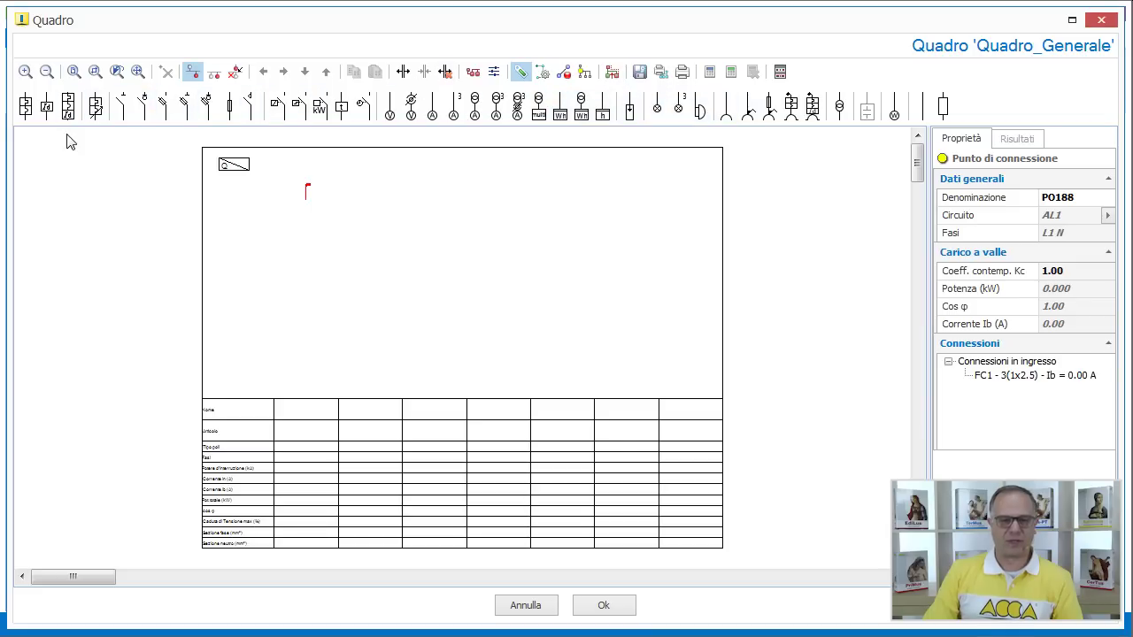
Add an Interruttore magnetotermico to the incoming connection of the Quadro_Generale diagram and name it Gen
{"action": "left_click", "coordinate": [26, 106]}
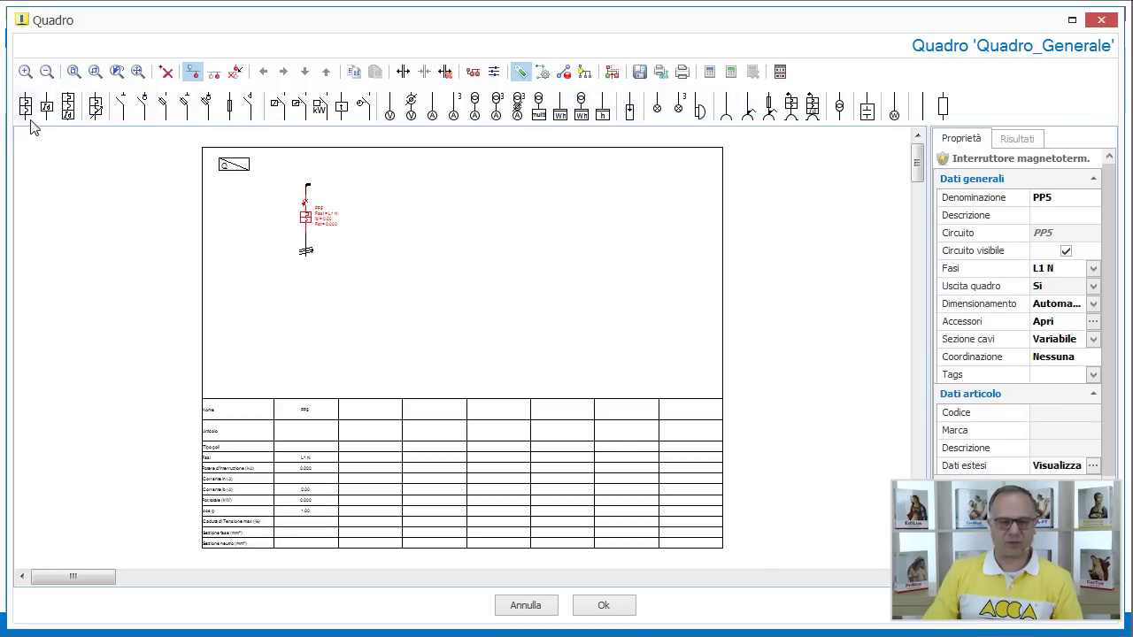
{"action": "left_click", "coordinate": [1089, 197]}
{"action": "type", "text": "Gen"}
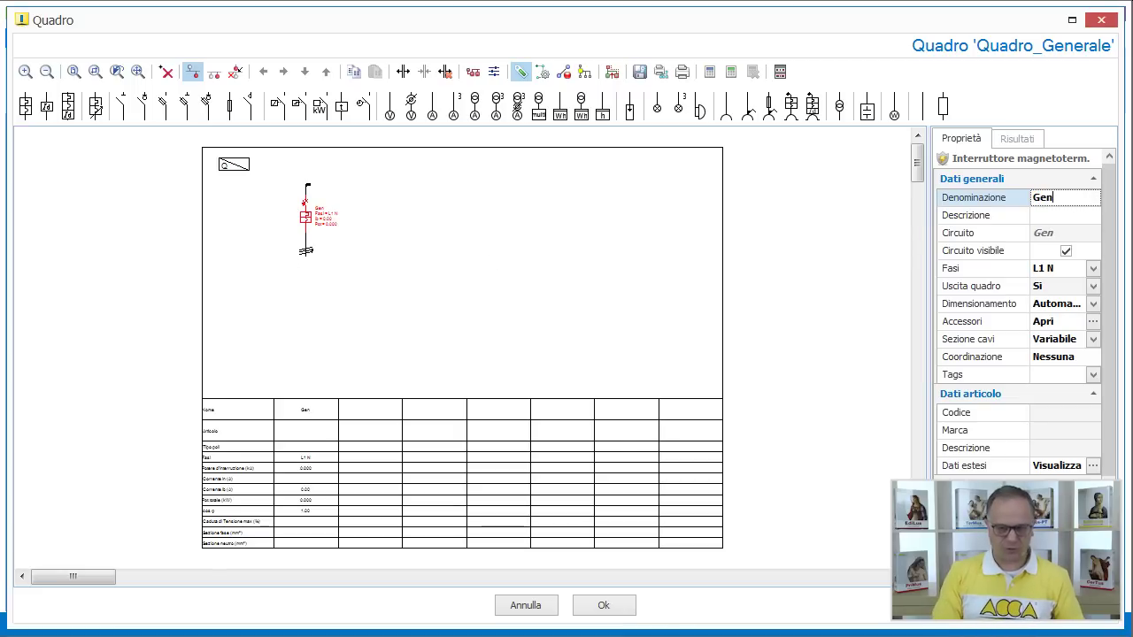
Add two parallel Int. magnetotermico diff. breakers downstream of Gen and lay the diagram out by levels
{"action": "left_click", "coordinate": [69, 106]}
{"action": "left_click", "coordinate": [213, 71]}
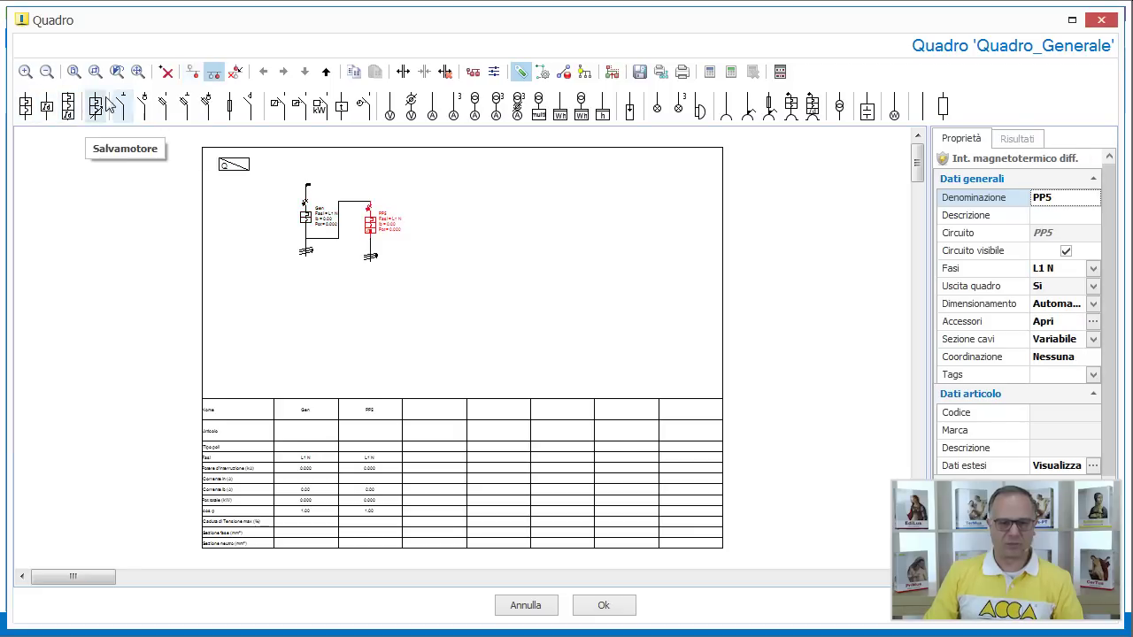
{"action": "left_click", "coordinate": [68, 107]}
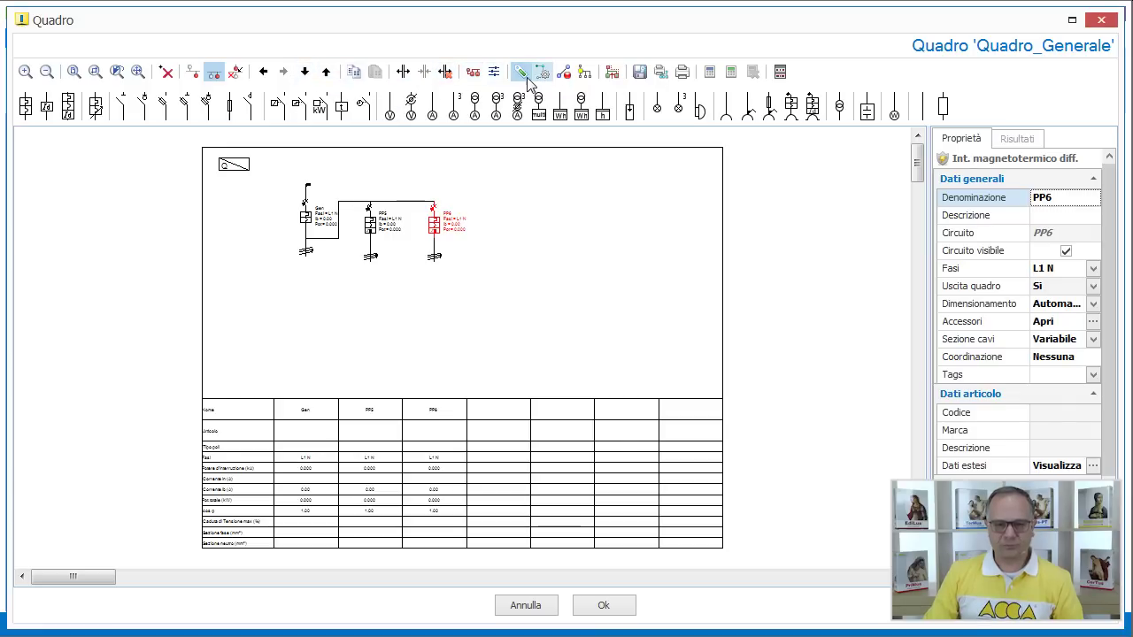
{"action": "left_click", "coordinate": [473, 71]}
Set the Uscita quadro property of the Gen breaker to No
{"action": "left_click", "coordinate": [322, 222]}
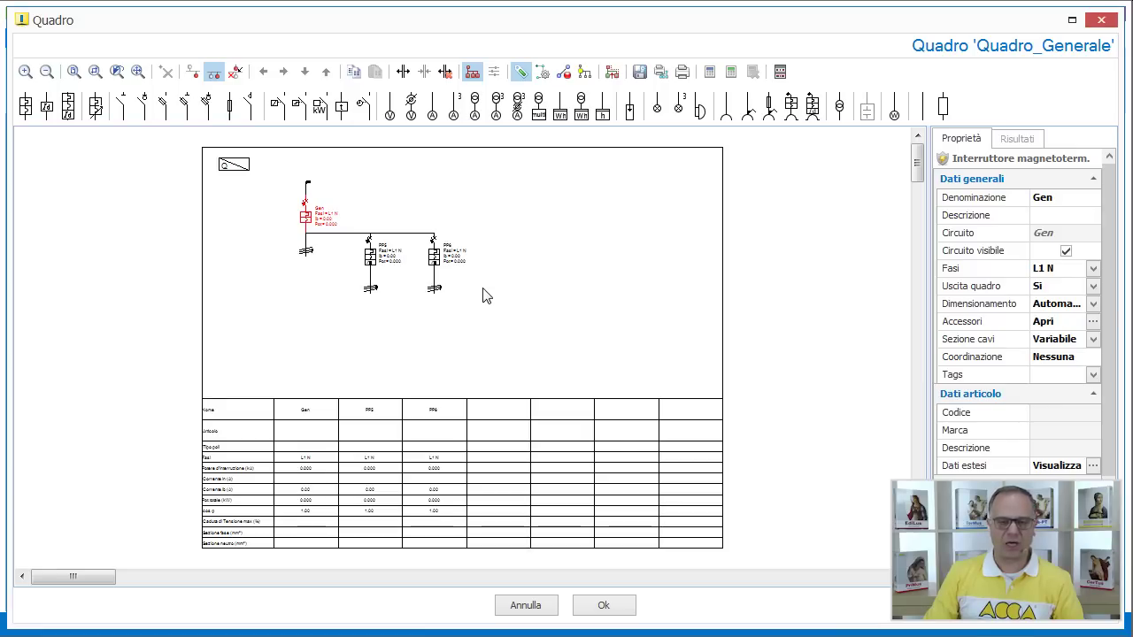
{"action": "left_click", "coordinate": [1093, 286]}
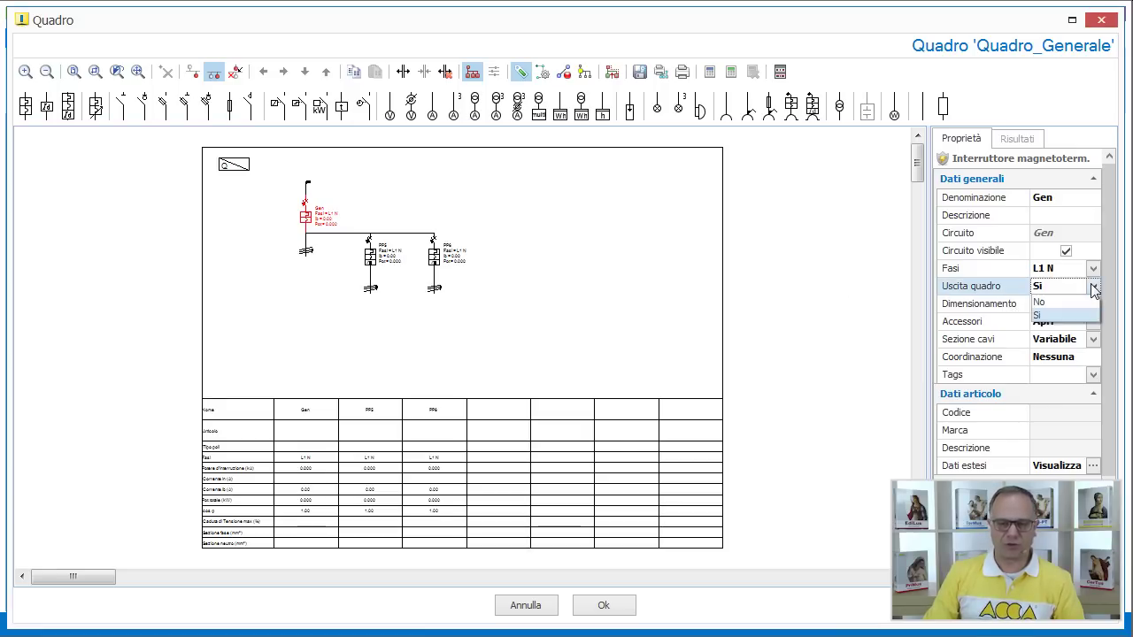
{"action": "left_click", "coordinate": [1086, 302]}
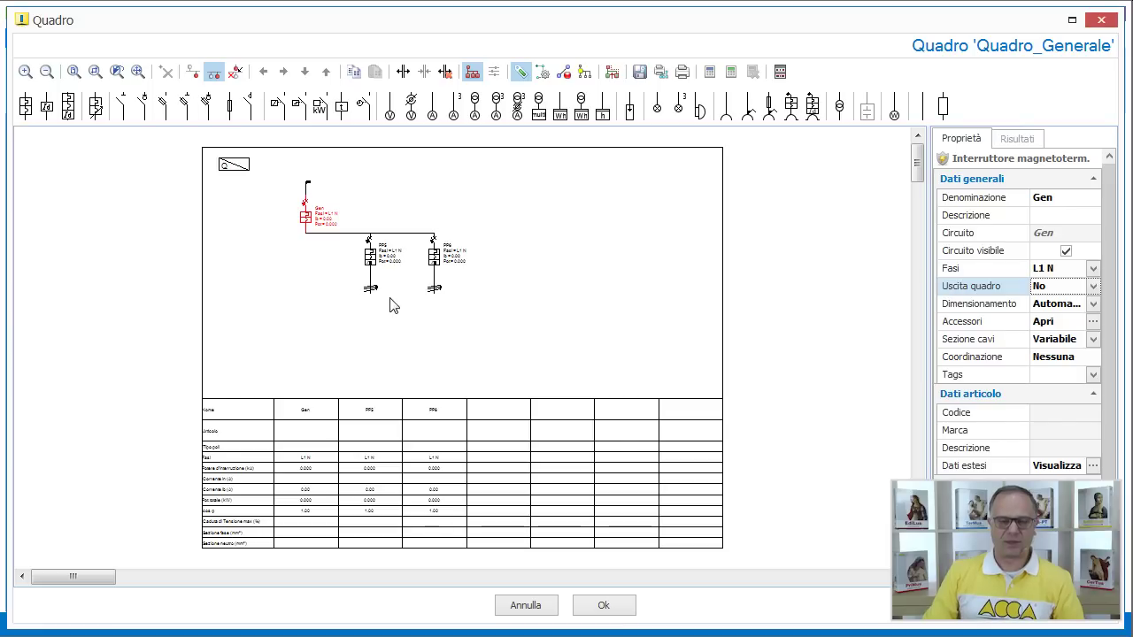
Name the first downstream residual-current breaker Ufficio and the second one Abit
{"action": "left_click", "coordinate": [376, 260]}
{"action": "left_click", "coordinate": [1075, 199]}
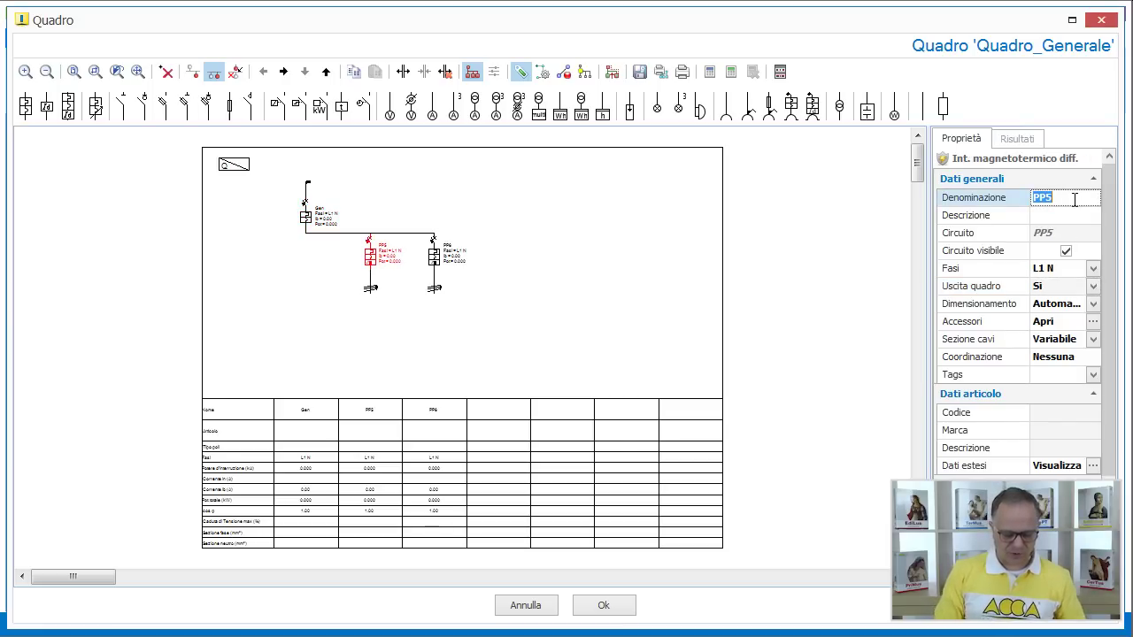
{"action": "type", "text": "Ufficio"}
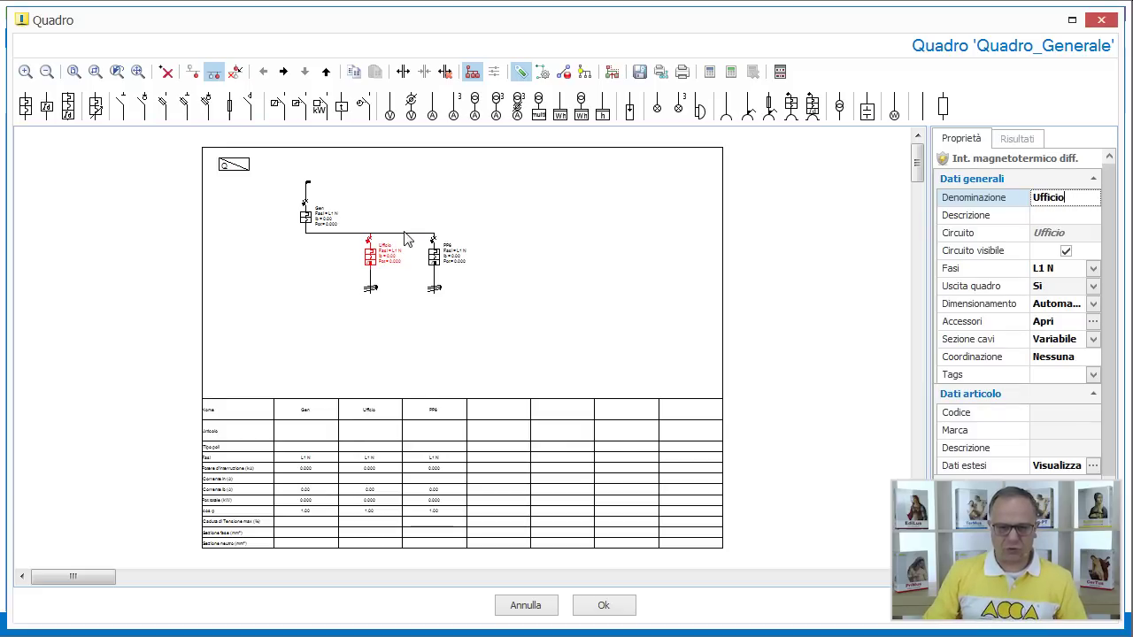
{"action": "left_click", "coordinate": [434, 257]}
{"action": "left_click", "coordinate": [1074, 197]}
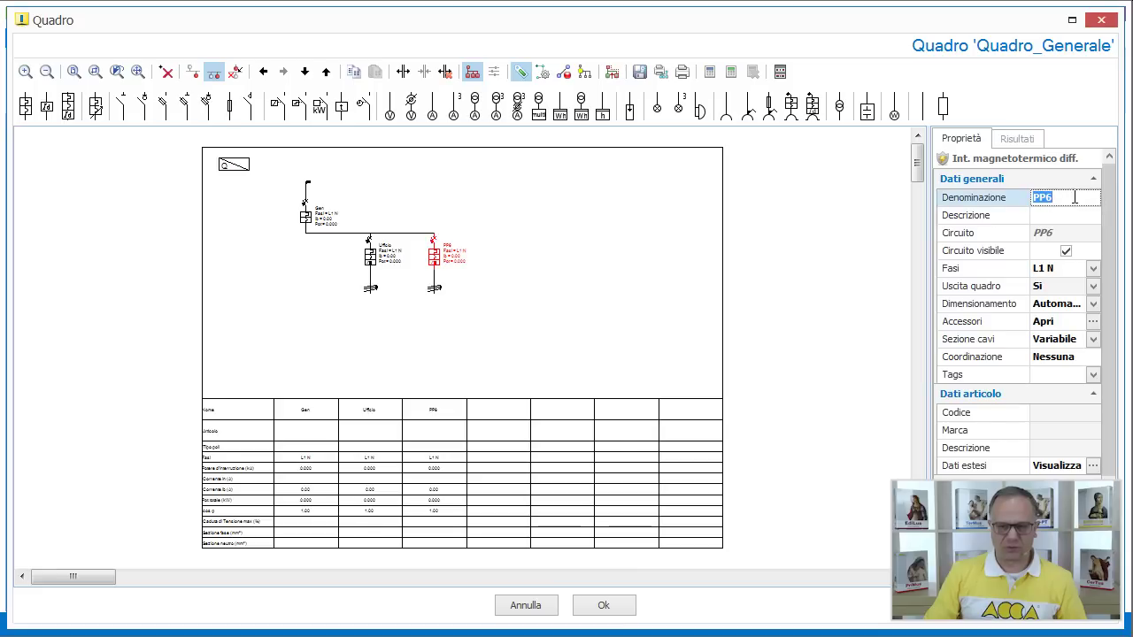
{"action": "type", "text": "Avbit"}
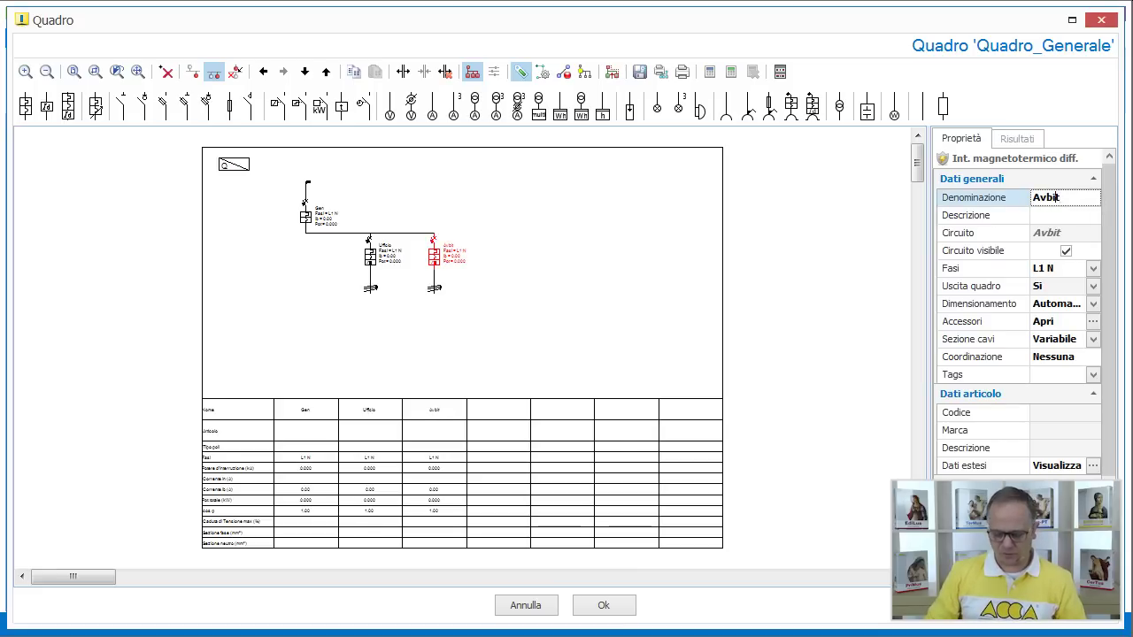
{"action": "key", "text": "Left"}
{"action": "key", "text": "Left"}
{"action": "key", "text": "Left"}
{"action": "key", "text": "BackSpace"}
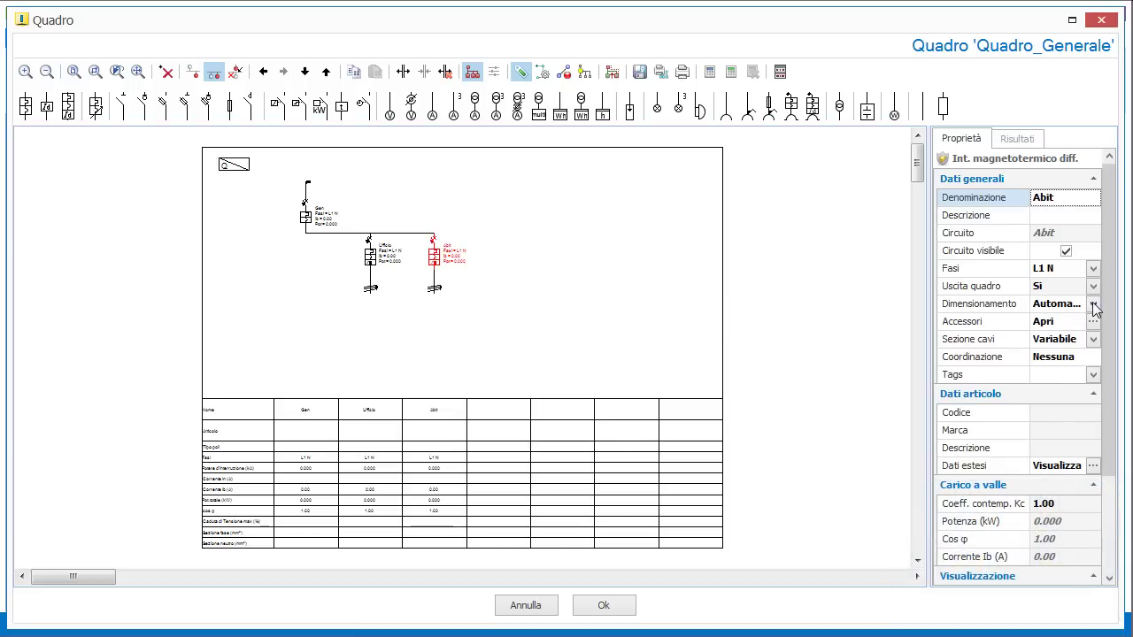
Widen the property values and set the Abit breaker's Dimensionamento to Semiautomatico
{"action": "left_click_drag", "start_coordinate": [930, 295], "coordinate": [897, 296]}
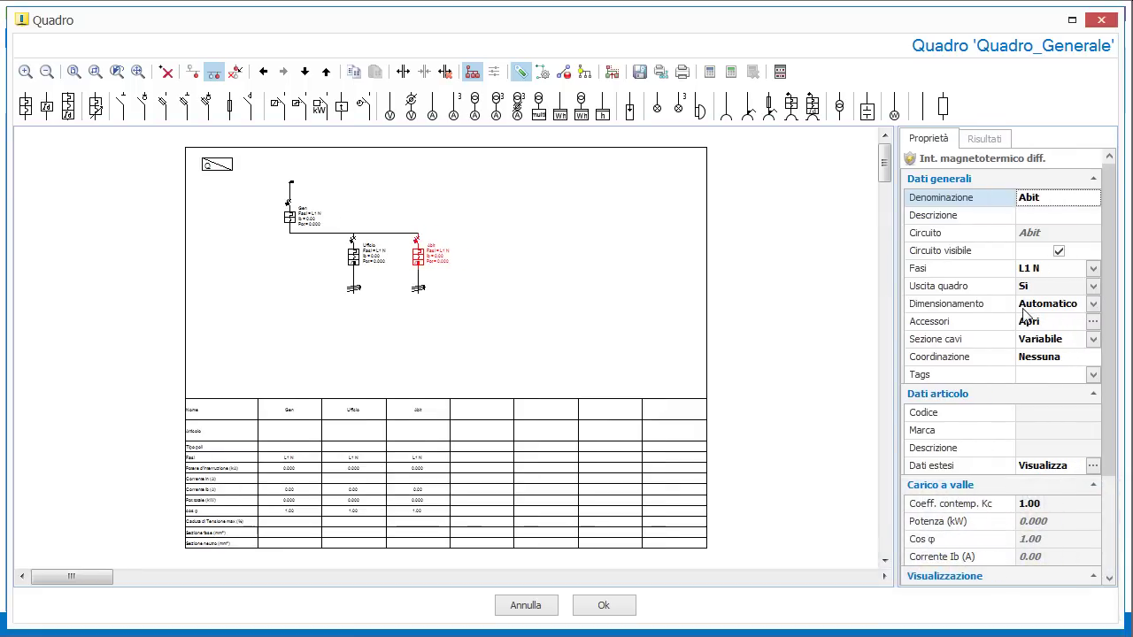
{"action": "left_click", "coordinate": [1093, 304]}
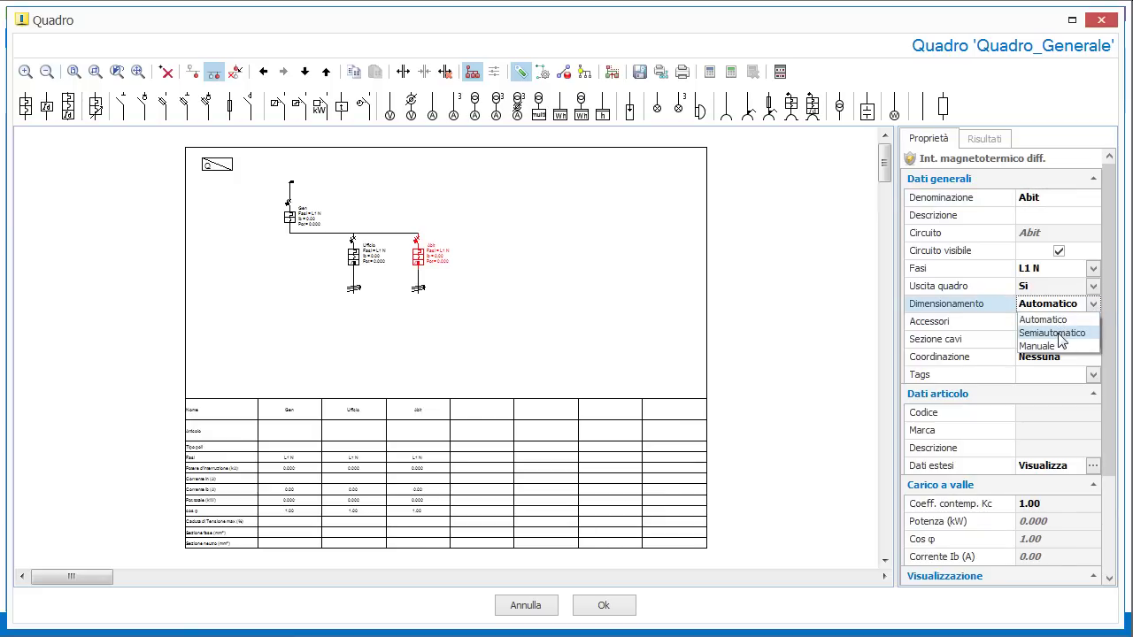
{"action": "left_click", "coordinate": [1061, 334]}
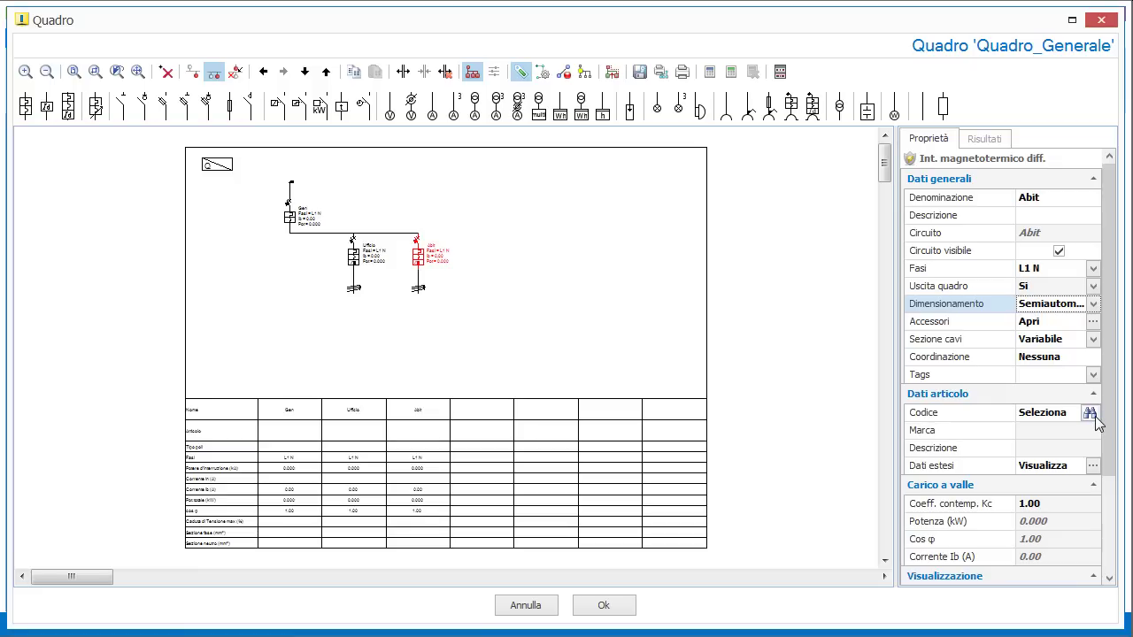
Set the Abit breaker's Dimensionamento to Manuale and view the BTicino 2012 article search without choosing an article
{"action": "left_click", "coordinate": [1093, 304]}
{"action": "left_click", "coordinate": [1069, 350]}
{"action": "left_click", "coordinate": [1091, 415]}
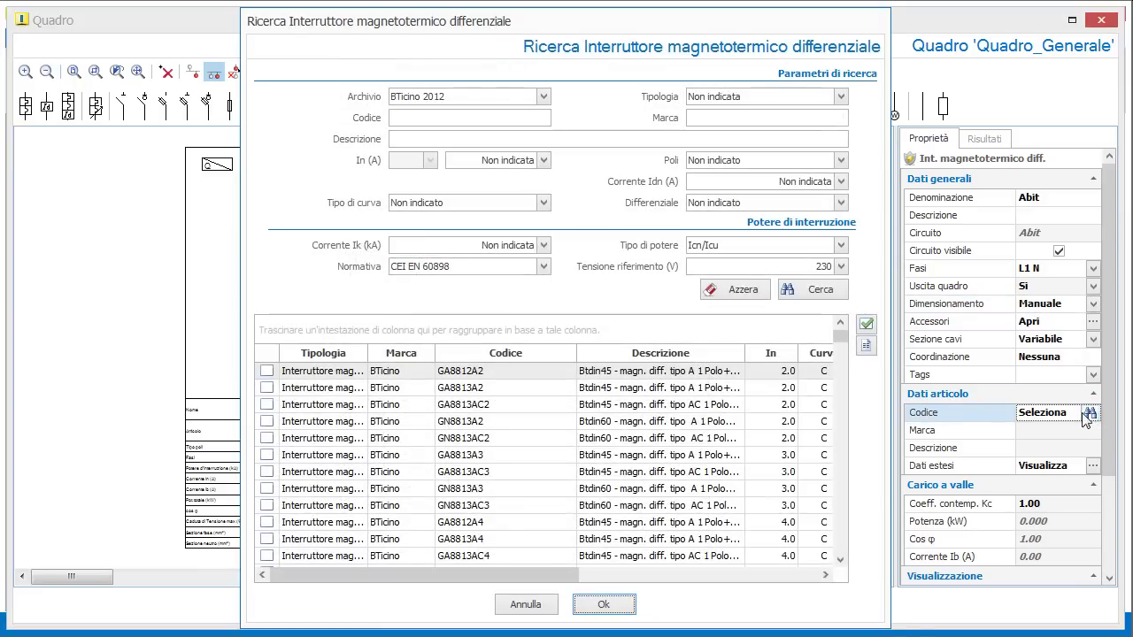
{"action": "left_click", "coordinate": [596, 609]}
{"action": "left_click", "coordinate": [715, 439]}
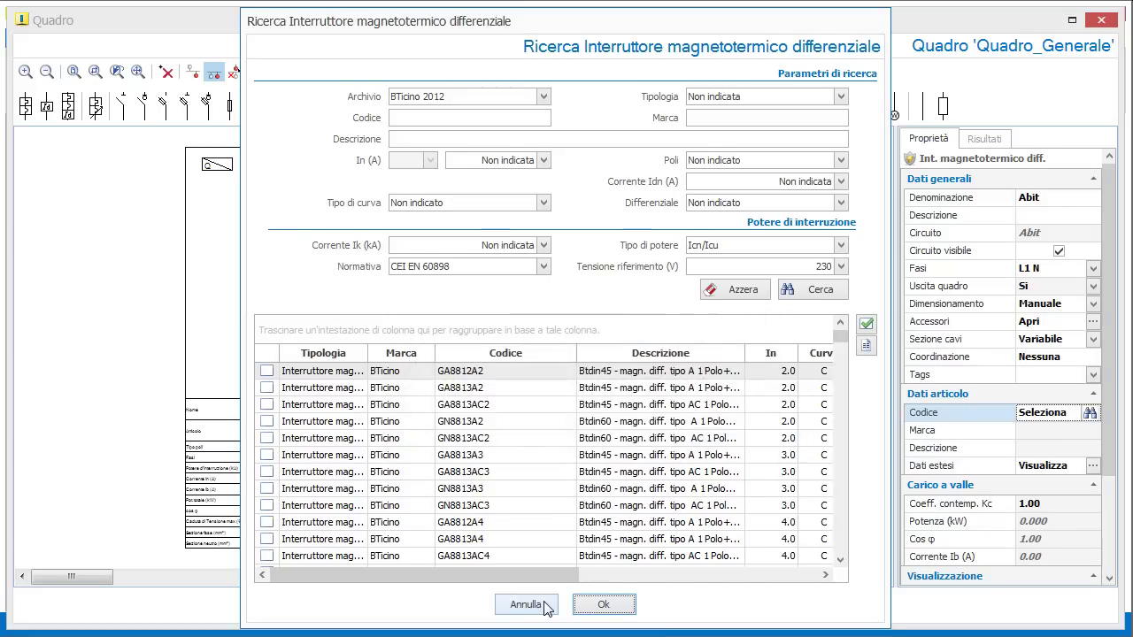
{"action": "left_click", "coordinate": [545, 604]}
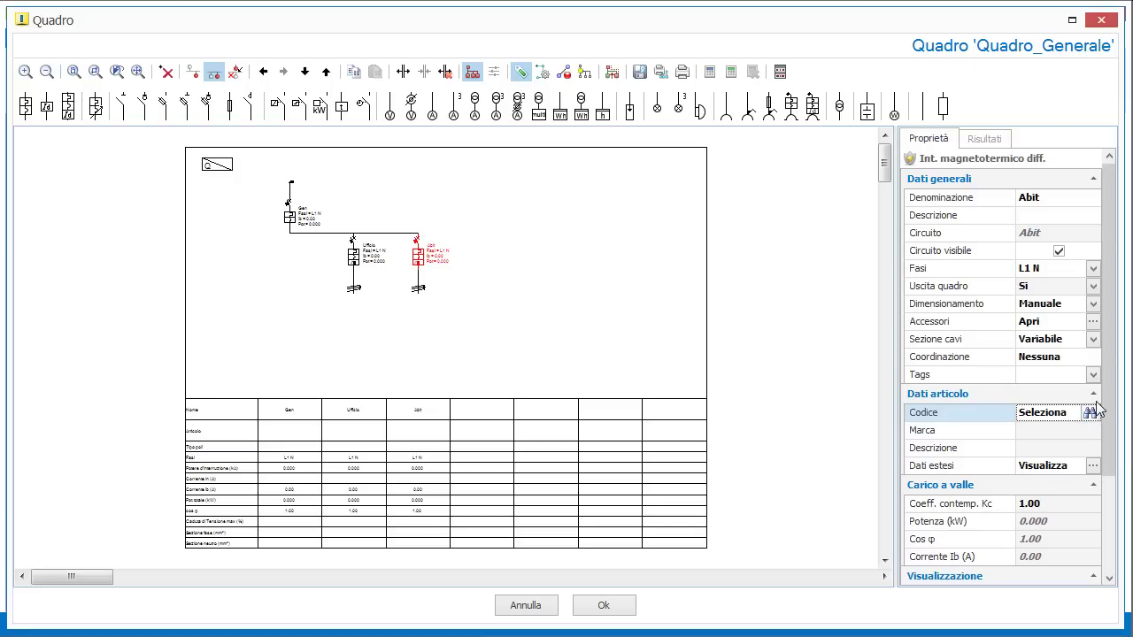
Set the Abit breaker's Dimensionamento to Automatico
{"action": "left_click", "coordinate": [1093, 305]}
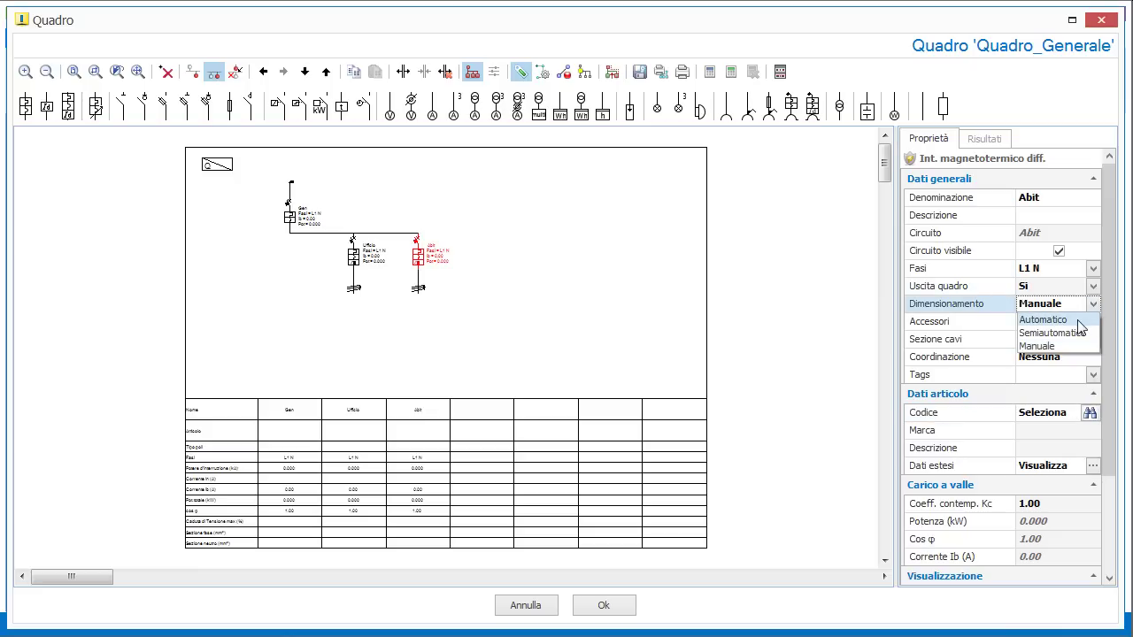
{"action": "left_click", "coordinate": [1079, 320]}
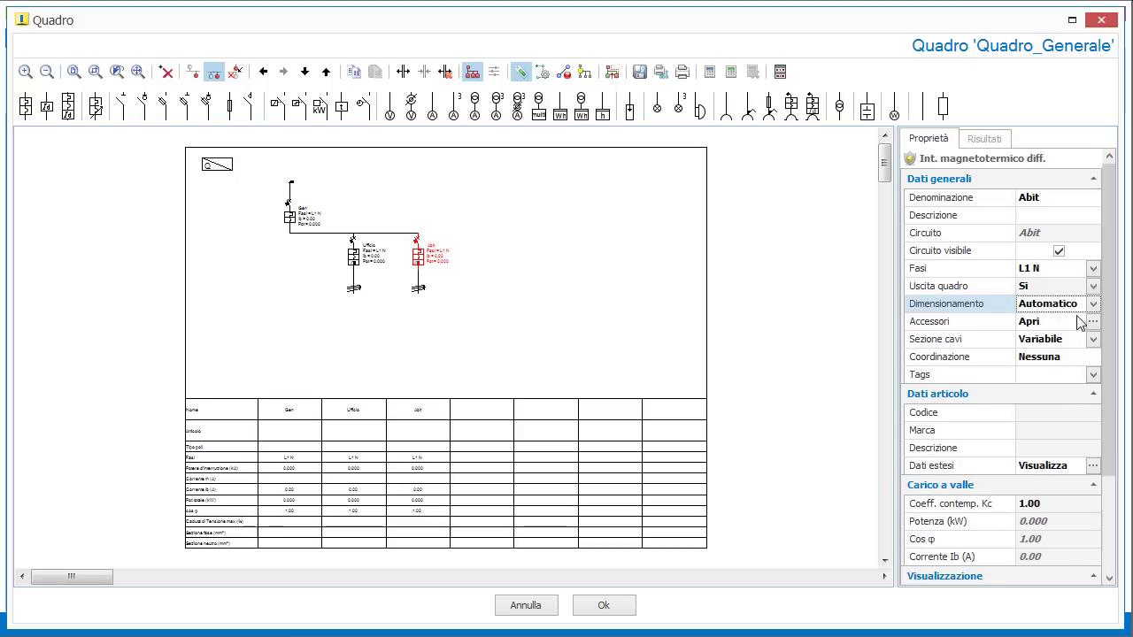
Add two thermal-magnetic breakers in parallel with each other downstream of the Ufficio breaker
{"action": "left_click", "coordinate": [353, 259]}
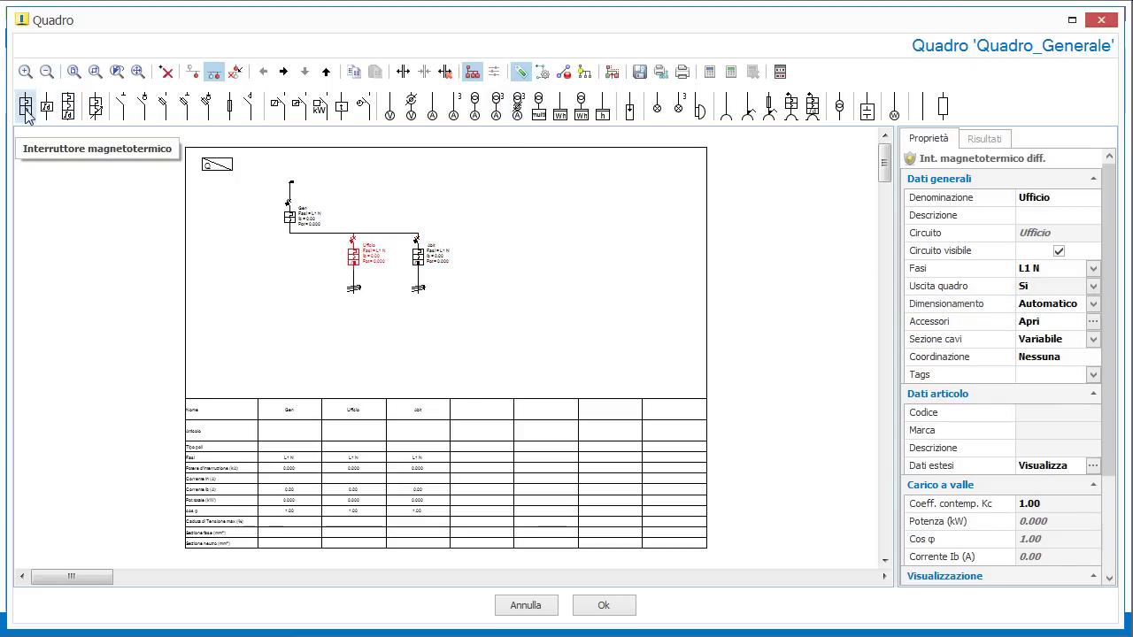
{"action": "left_click", "coordinate": [193, 74]}
{"action": "left_click", "coordinate": [26, 107]}
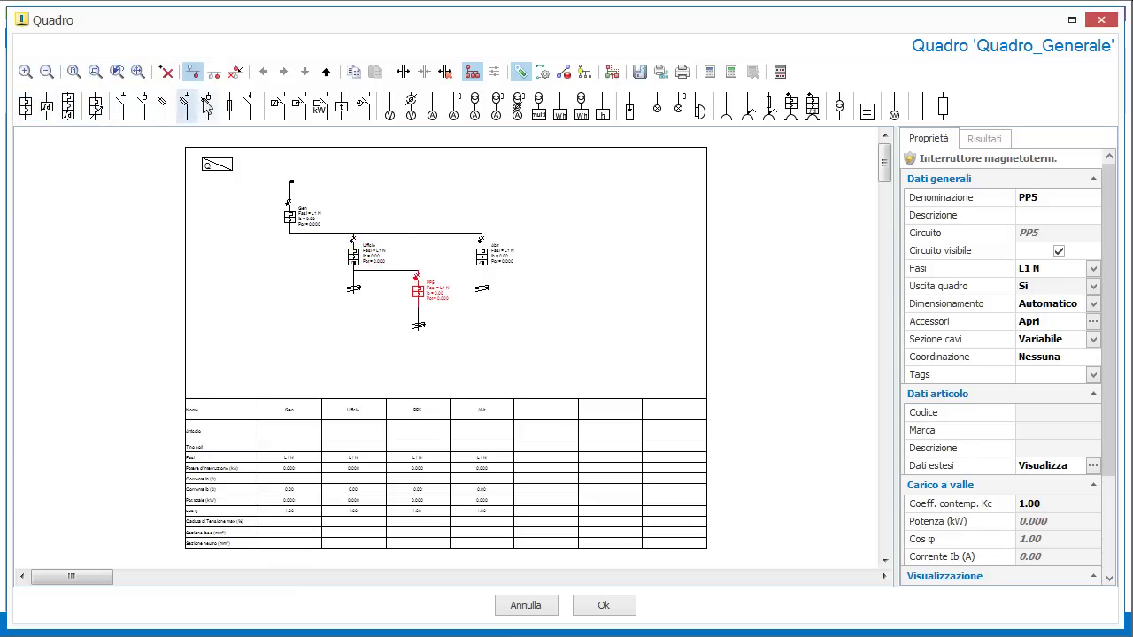
{"action": "left_click", "coordinate": [213, 72]}
{"action": "left_click", "coordinate": [25, 106]}
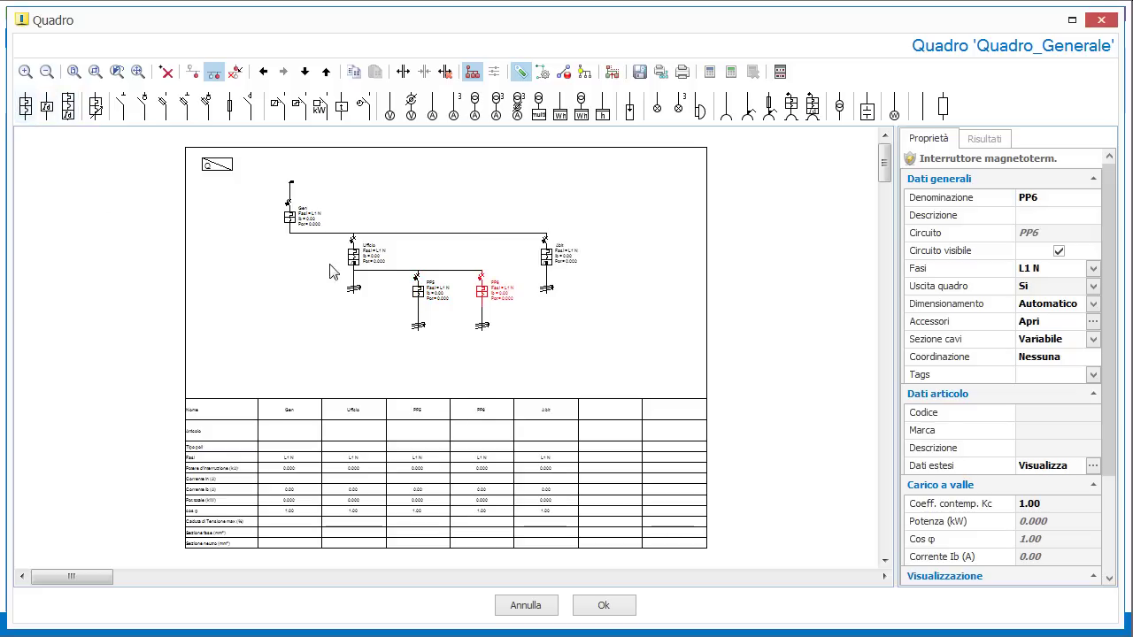
Set the Uscita quadro property of the Ufficio breaker to No
{"action": "left_click", "coordinate": [351, 257]}
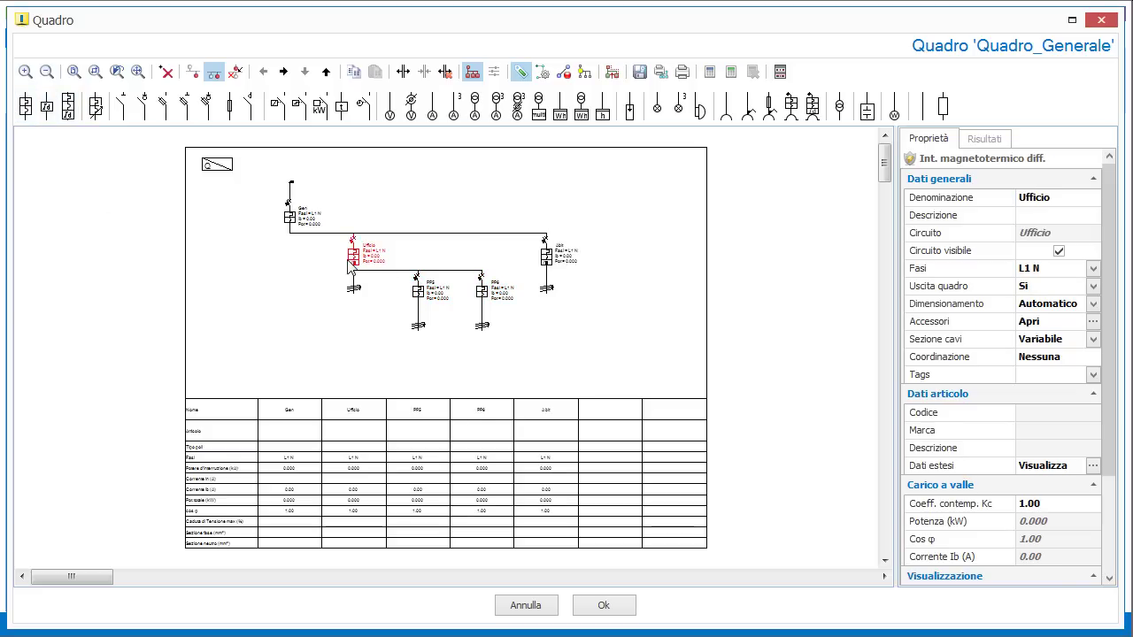
{"action": "left_click", "coordinate": [1093, 286]}
{"action": "left_click", "coordinate": [1045, 305]}
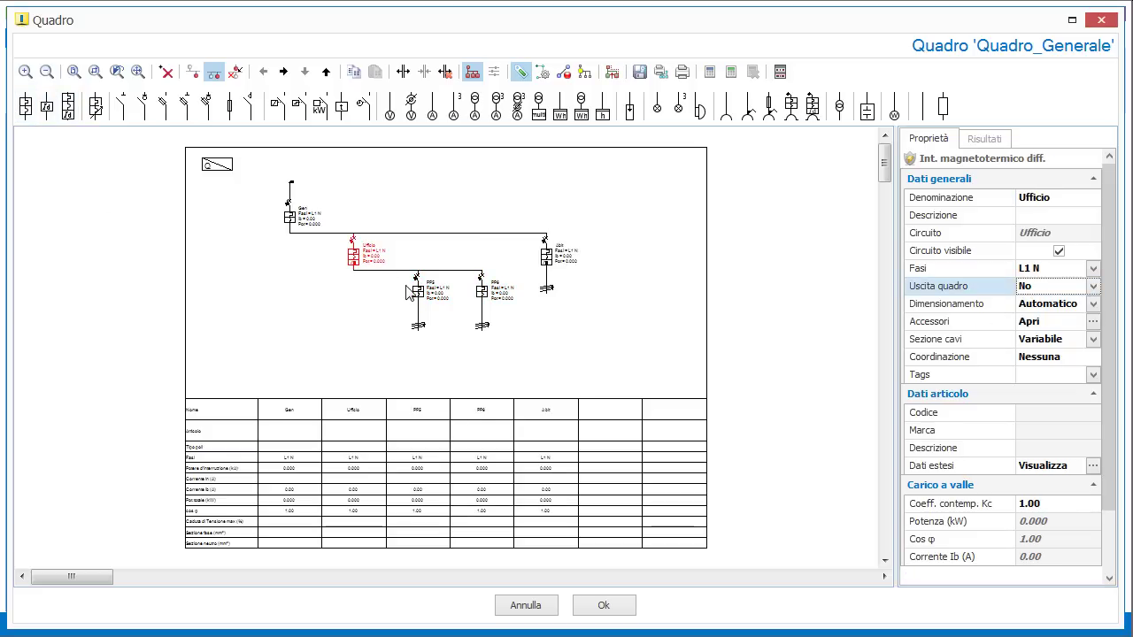
Name the two breakers downstream of Ufficio Luci Uff and Prese Uff, and confirm the Quadro_Generale diagram
{"action": "left_click", "coordinate": [426, 295]}
{"action": "scroll", "coordinate": [431, 309], "scroll_direction": "up", "scroll_amount": 2}
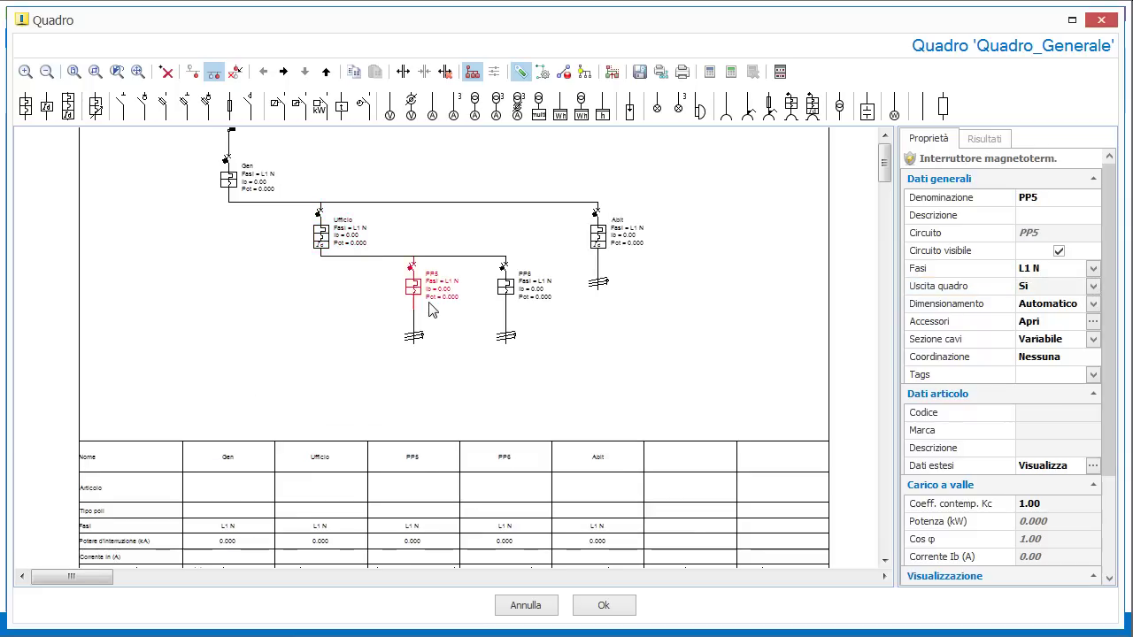
{"action": "left_click", "coordinate": [1061, 196]}
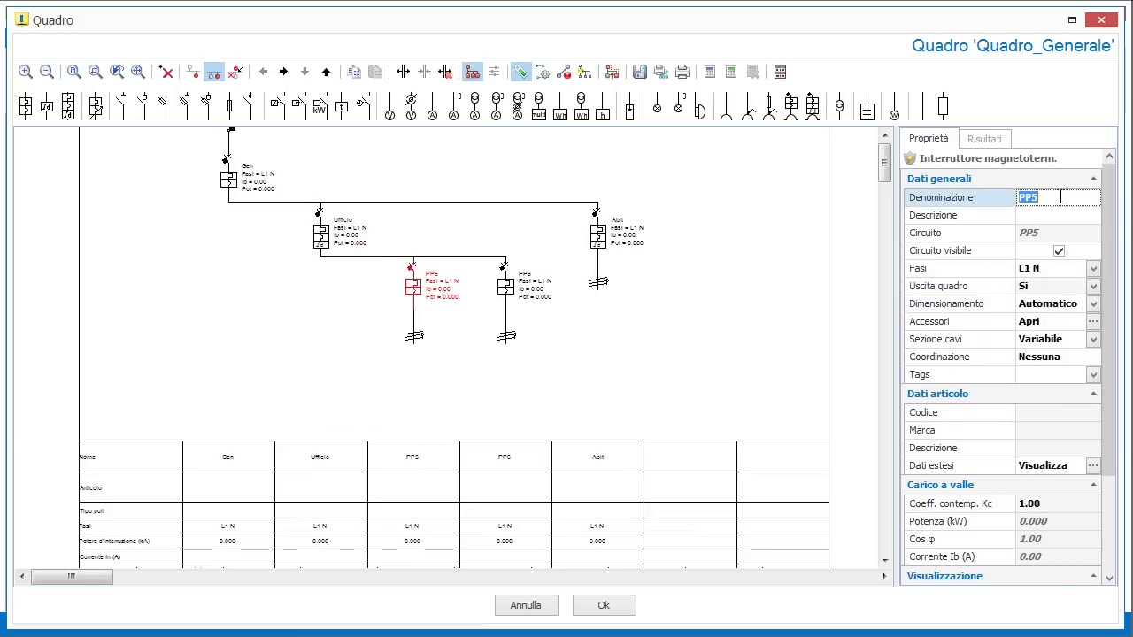
{"action": "type", "text": "Li"}
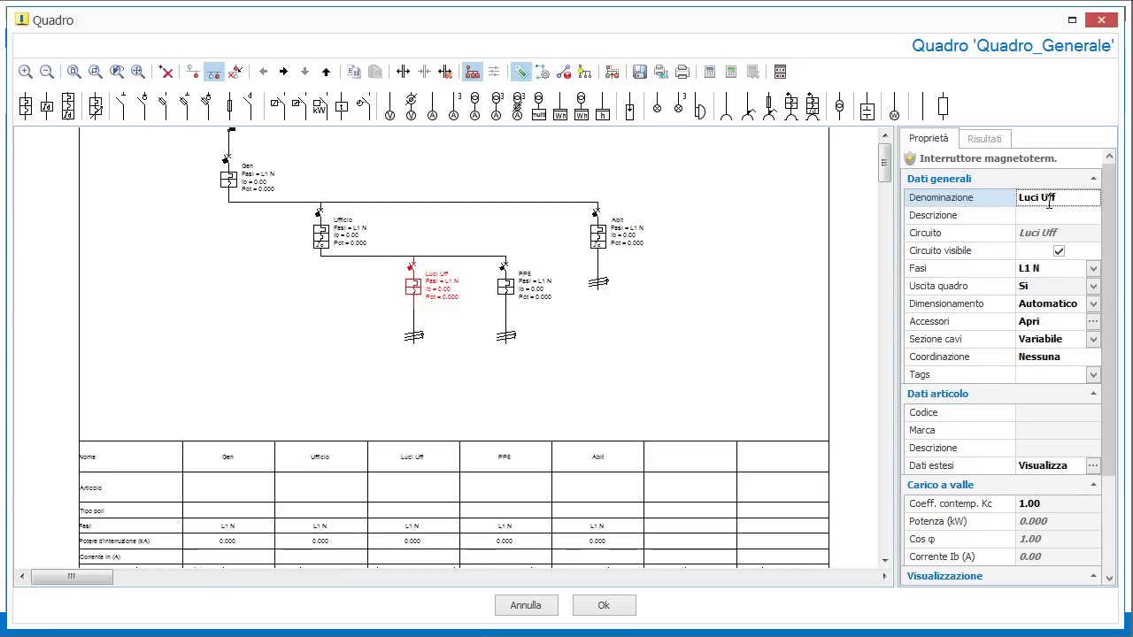
{"action": "left_click", "coordinate": [507, 292]}
{"action": "left_click", "coordinate": [1050, 194]}
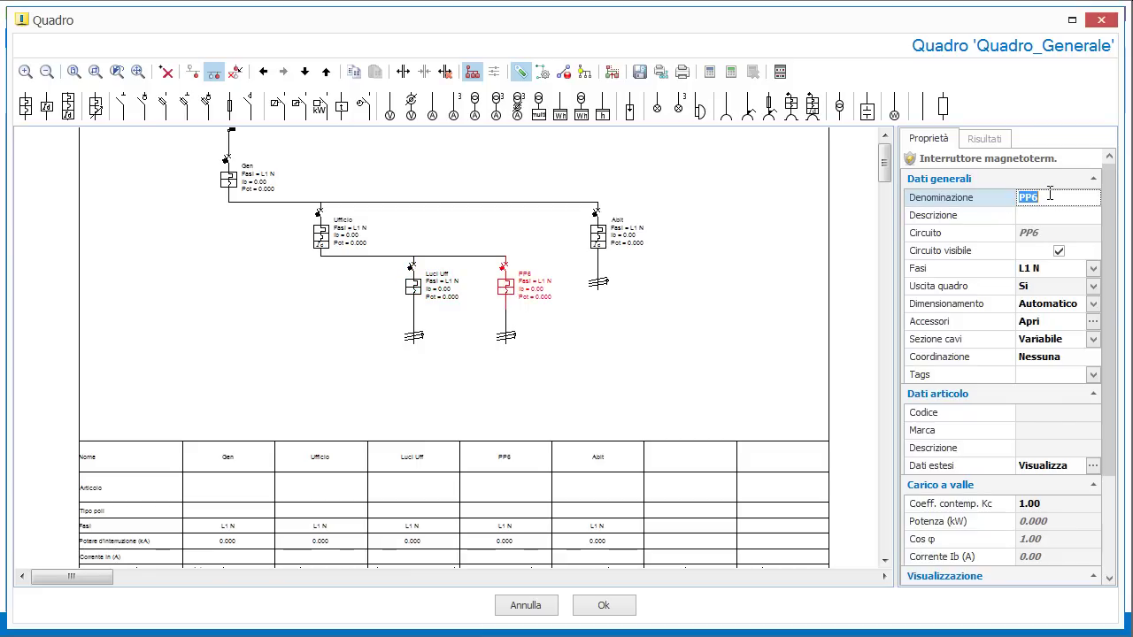
{"action": "type", "text": "Prese Uff"}
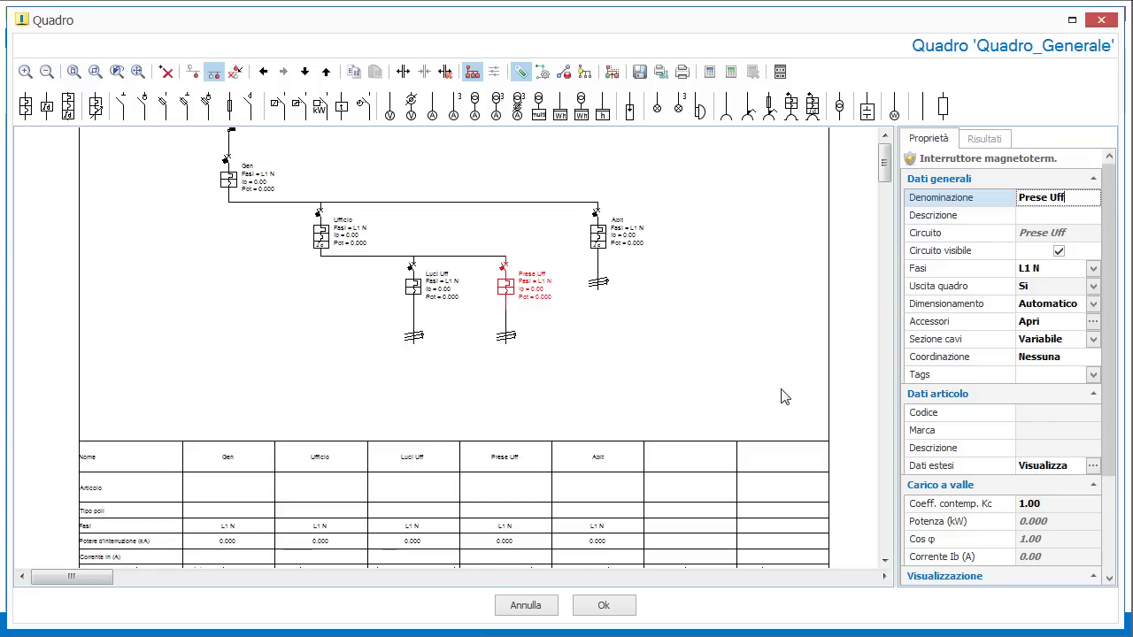
{"action": "left_click", "coordinate": [604, 606]}
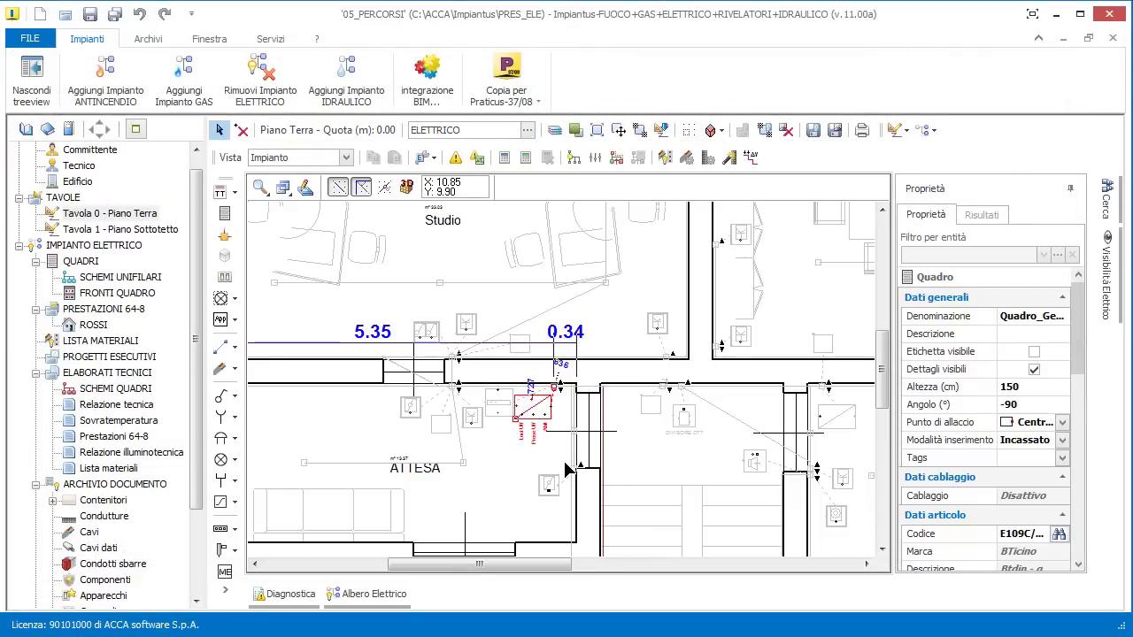
Run a cable bundle from the general panel's Abit connection point to the dwelling panel QU2
{"action": "left_click", "coordinate": [527, 466]}
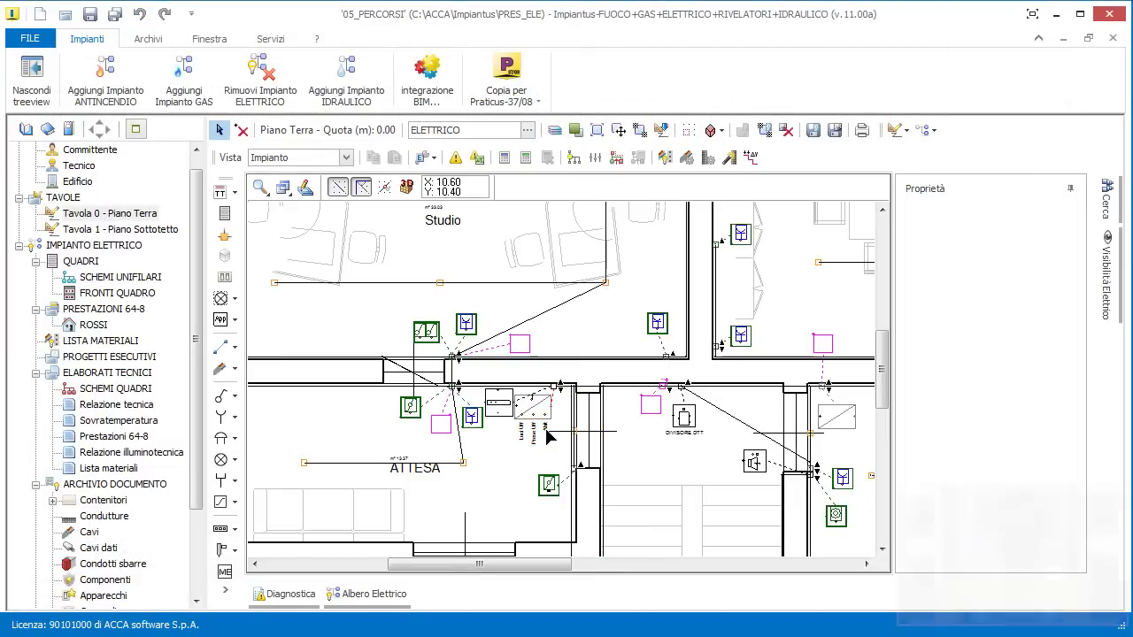
{"action": "scroll", "coordinate": [542, 429], "scroll_direction": "up", "scroll_amount": 4}
{"action": "scroll", "coordinate": [542, 429], "scroll_direction": "up", "scroll_amount": 2}
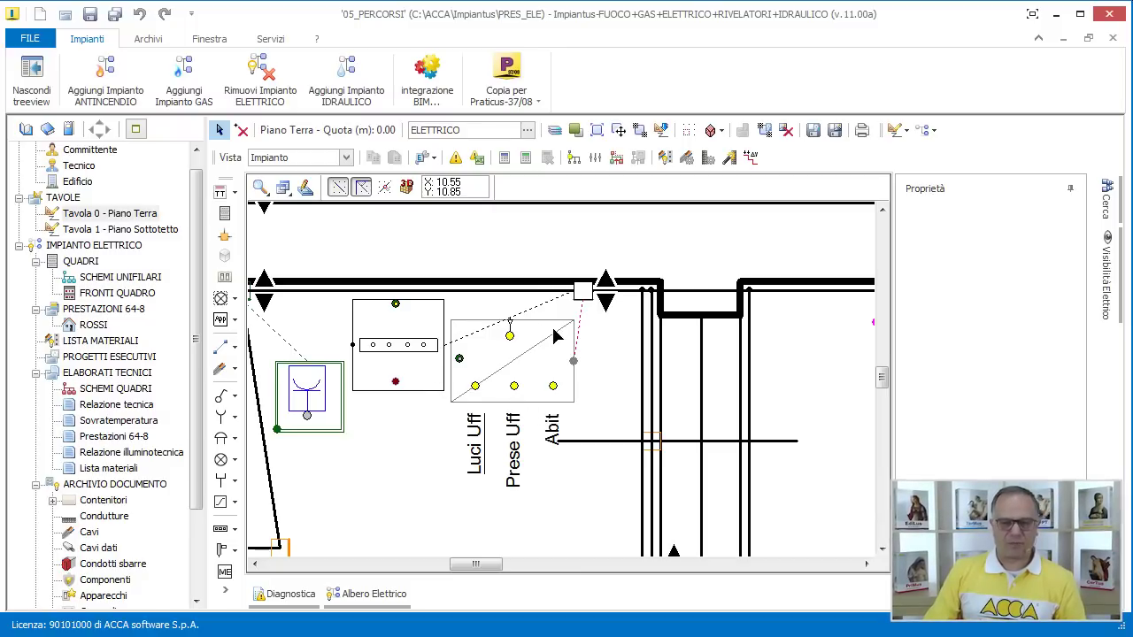
{"action": "scroll", "coordinate": [500, 399], "scroll_direction": "up", "scroll_amount": 2}
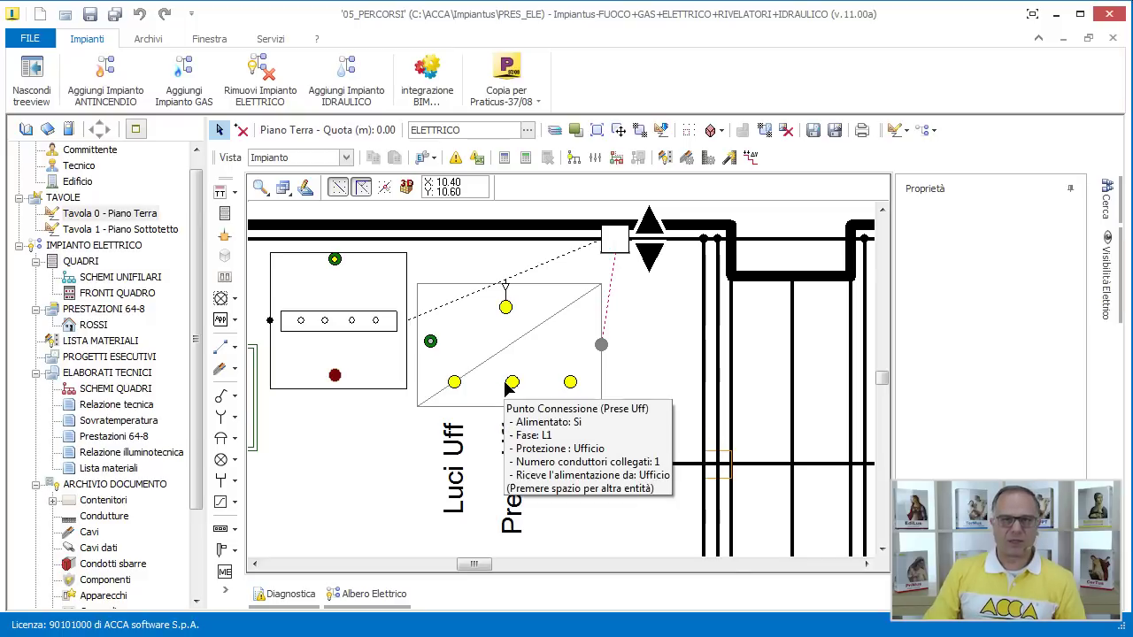
{"action": "scroll", "coordinate": [508, 390], "scroll_direction": "down", "scroll_amount": 2}
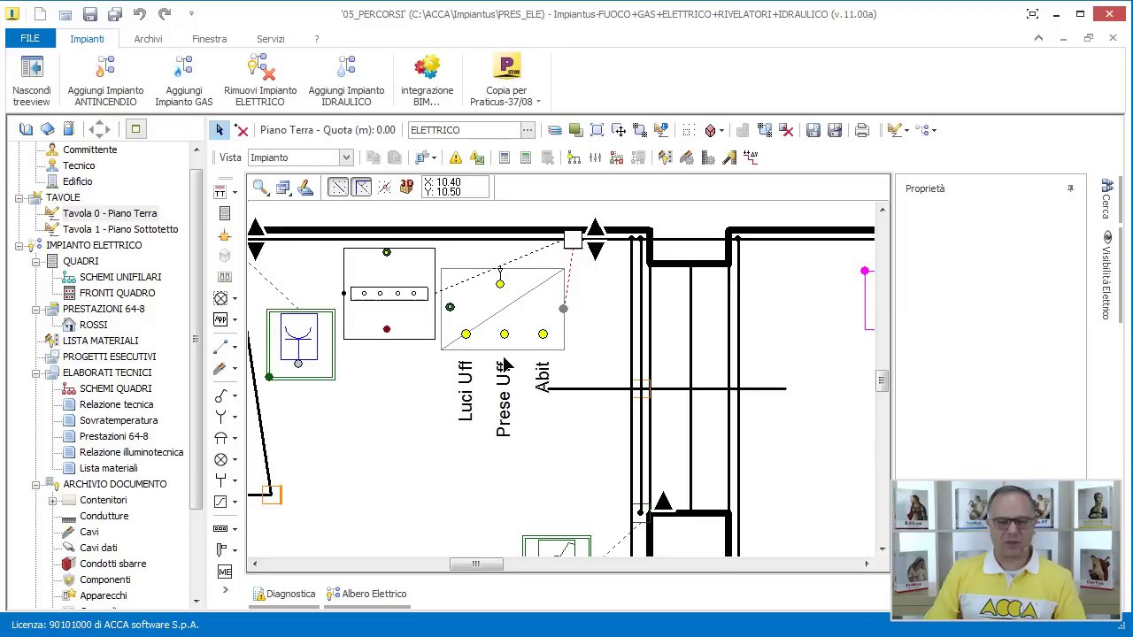
{"action": "scroll", "coordinate": [524, 377], "scroll_direction": "down", "scroll_amount": 3}
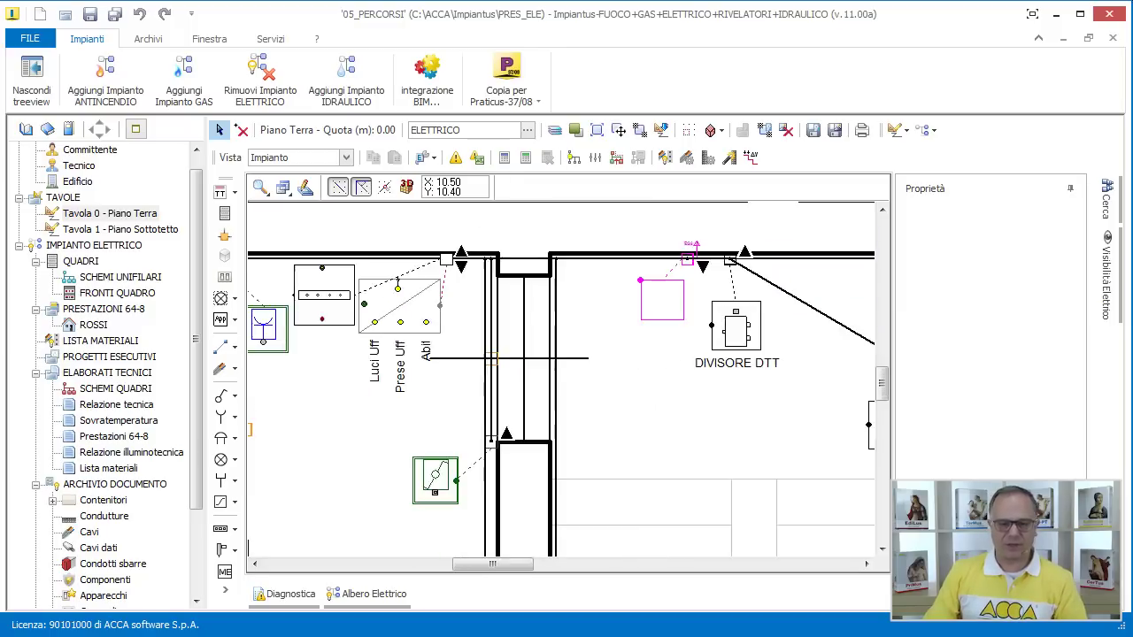
{"action": "left_click", "coordinate": [222, 369]}
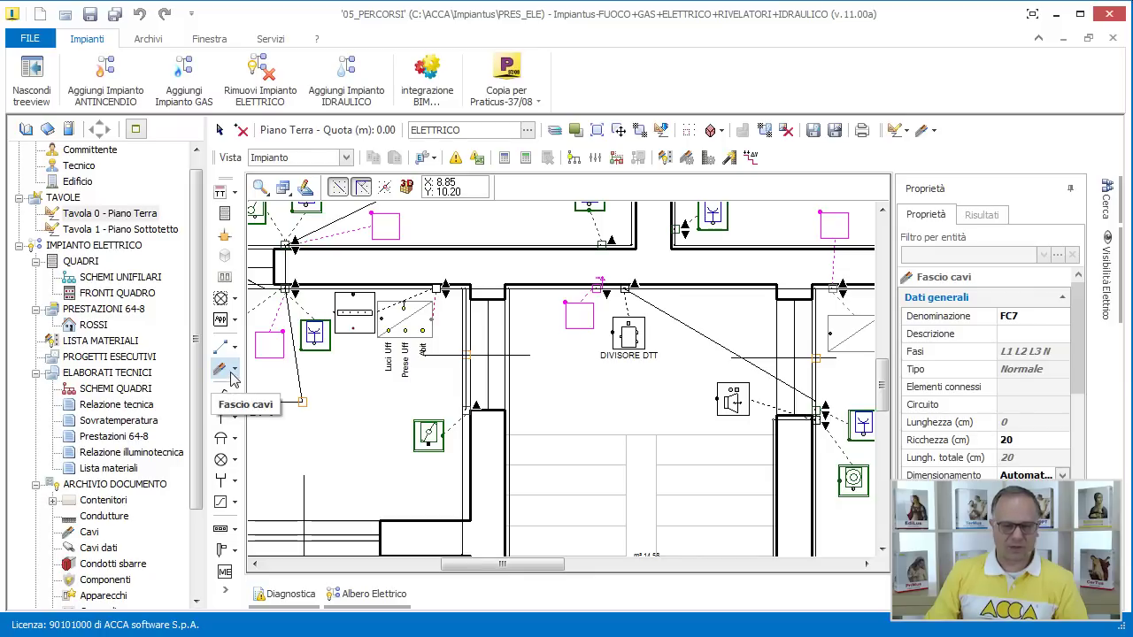
{"action": "scroll", "coordinate": [430, 348], "scroll_direction": "up", "scroll_amount": 3}
{"action": "scroll", "coordinate": [430, 344], "scroll_direction": "up", "scroll_amount": 2}
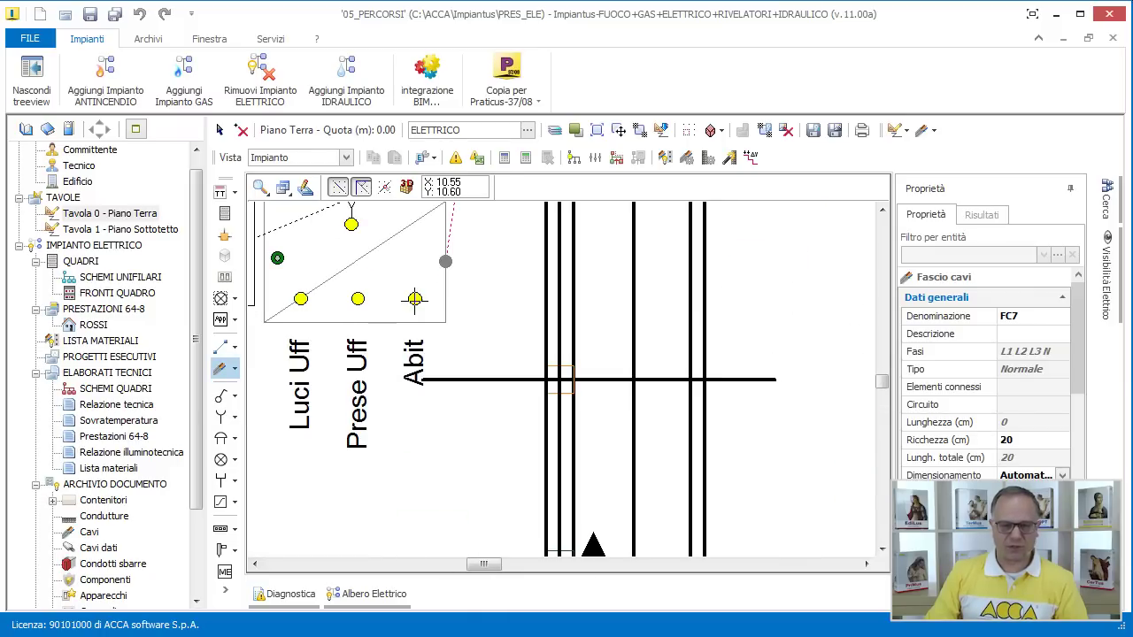
{"action": "left_click", "coordinate": [415, 299]}
{"action": "scroll", "coordinate": [415, 299], "scroll_direction": "down", "scroll_amount": 2}
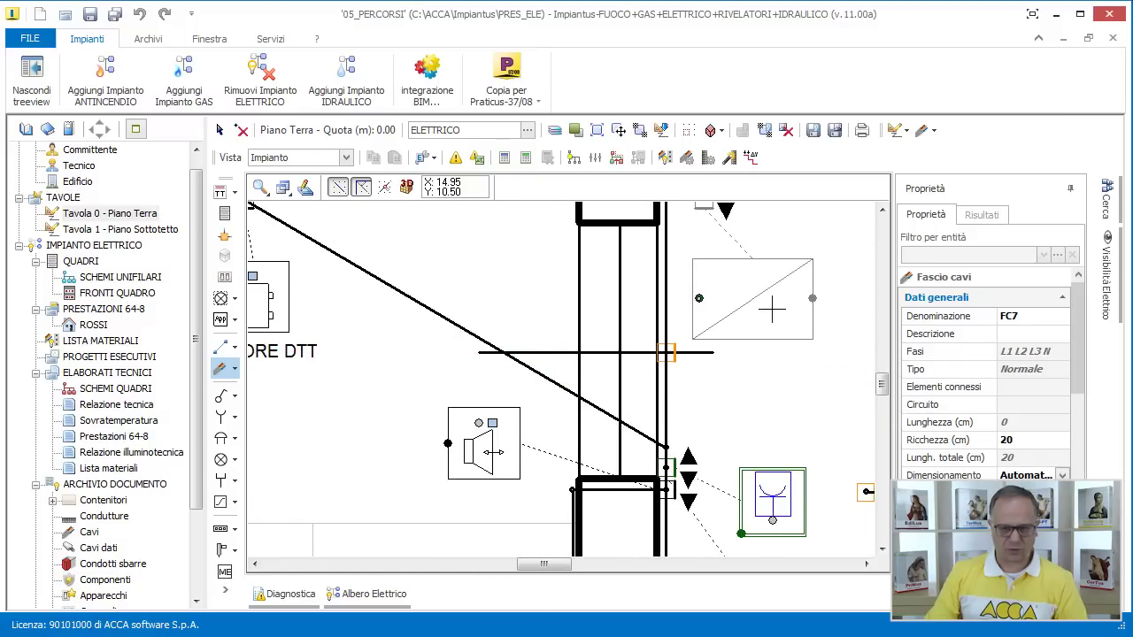
{"action": "left_click", "coordinate": [746, 299]}
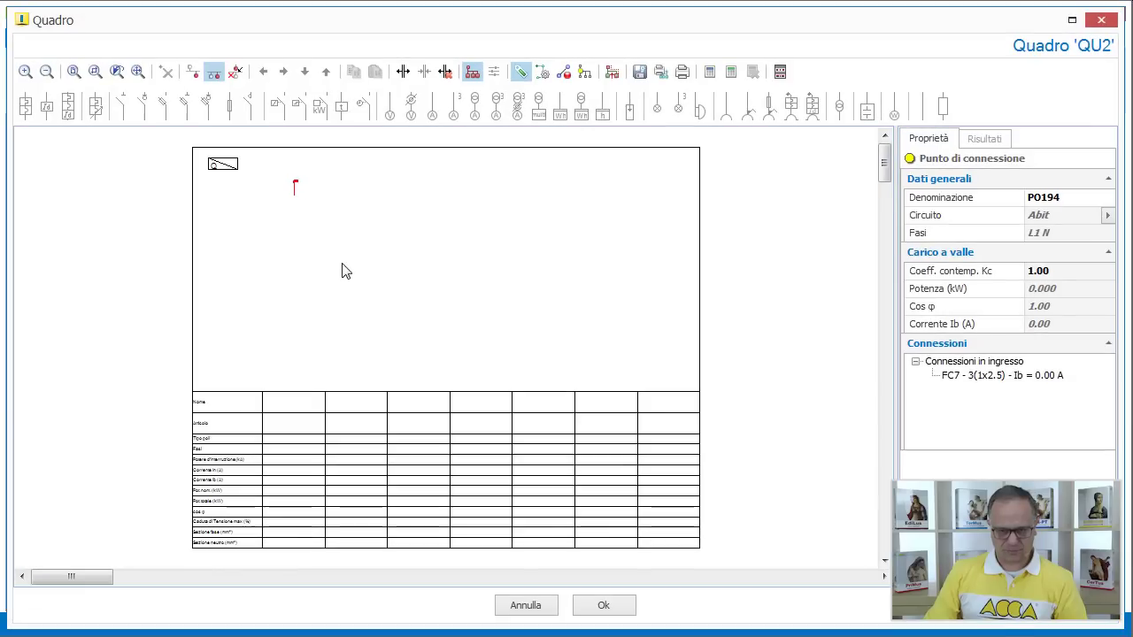
Build the QU2 diagram with one main thermal-magnetic breaker feeding two thermal-magnetic breakers in parallel
{"action": "left_click", "coordinate": [192, 72]}
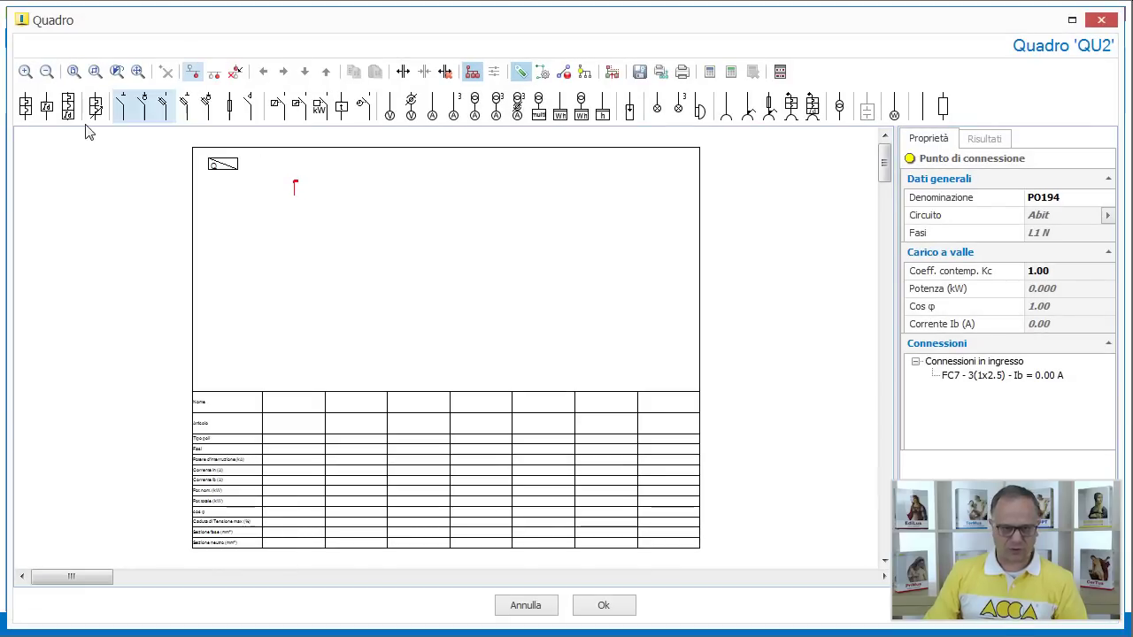
{"action": "left_click", "coordinate": [26, 106]}
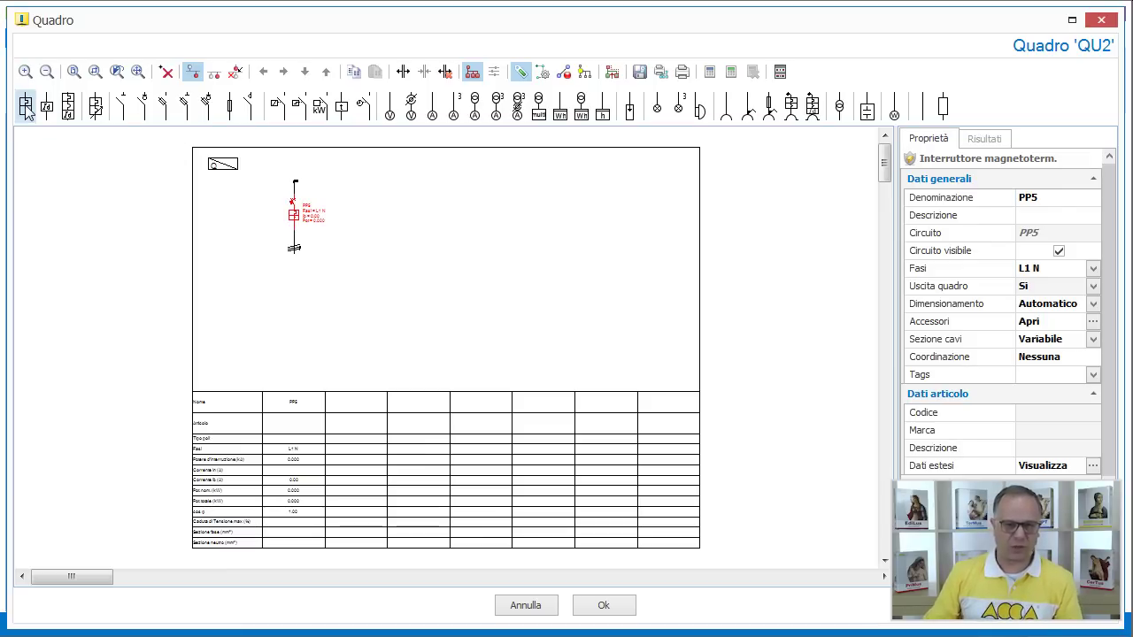
{"action": "left_click", "coordinate": [25, 106]}
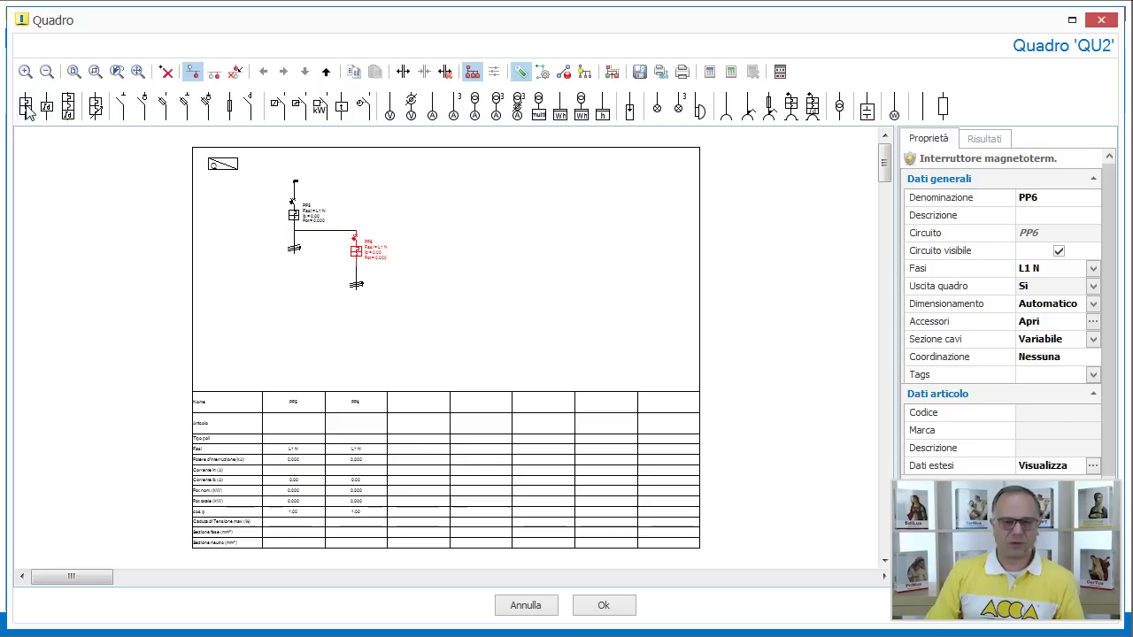
{"action": "left_click", "coordinate": [214, 71]}
{"action": "left_click", "coordinate": [25, 107]}
Set the QU2 main breaker's Uscita quadro to No and name it genab
{"action": "left_click", "coordinate": [294, 215]}
{"action": "left_click", "coordinate": [1094, 286]}
{"action": "left_click", "coordinate": [1073, 304]}
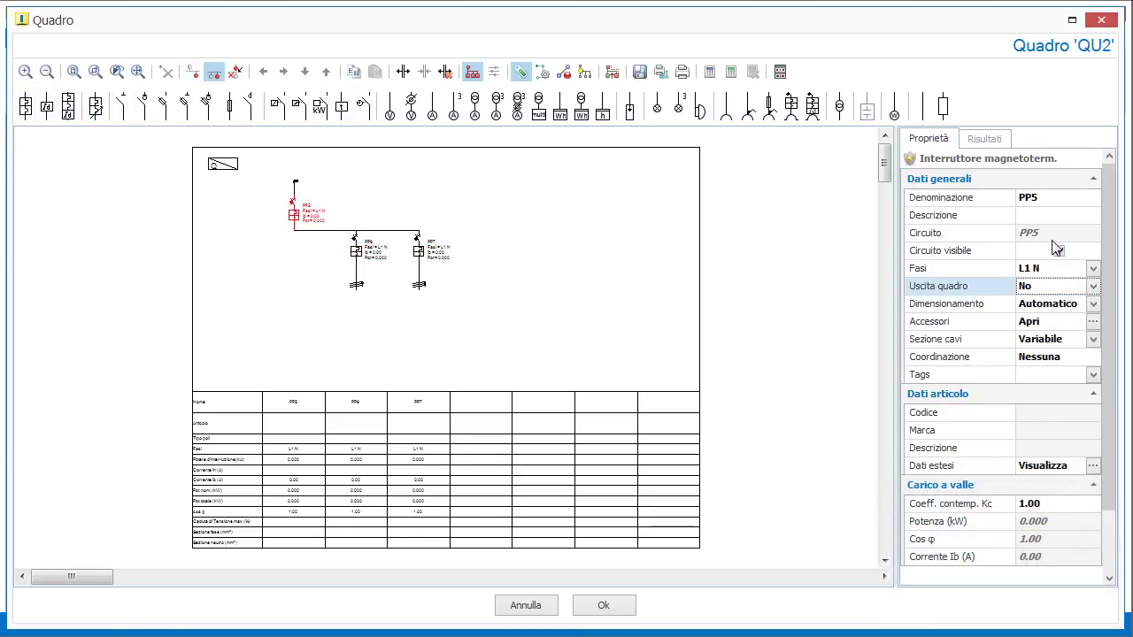
{"action": "left_click", "coordinate": [1059, 196]}
{"action": "type", "text": "gen"}
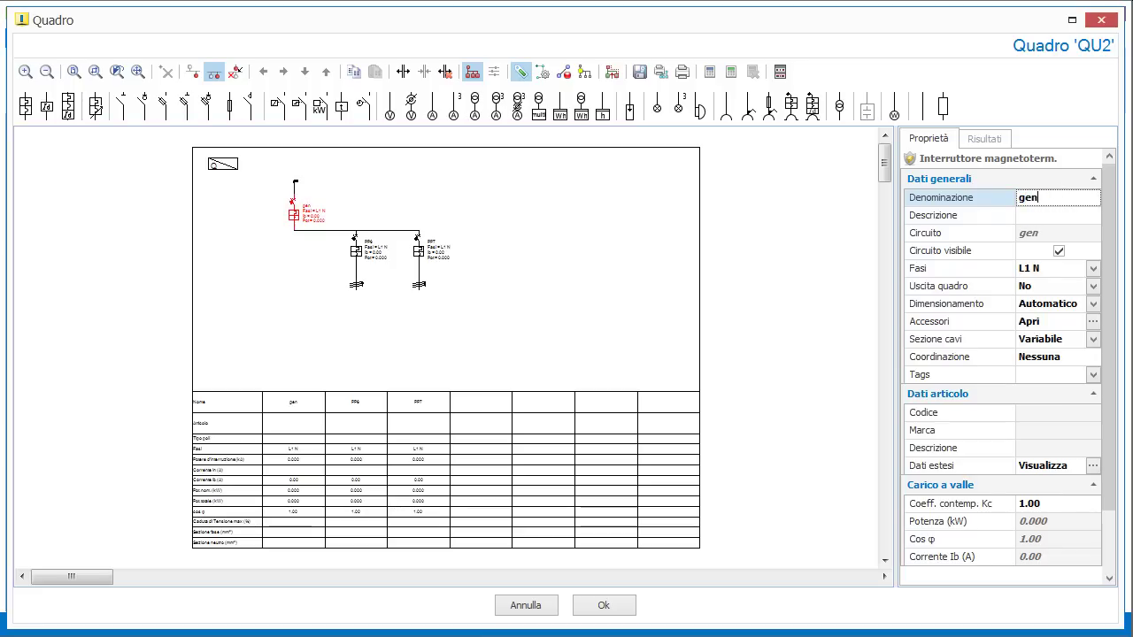
{"action": "type", "text": "ab"}
Name the two downstream QU2 breakers luci abit and prese abit, and confirm the panel diagram
{"action": "left_click", "coordinate": [366, 254]}
{"action": "left_click", "coordinate": [1080, 202]}
{"action": "type", "text": "luci ab"}
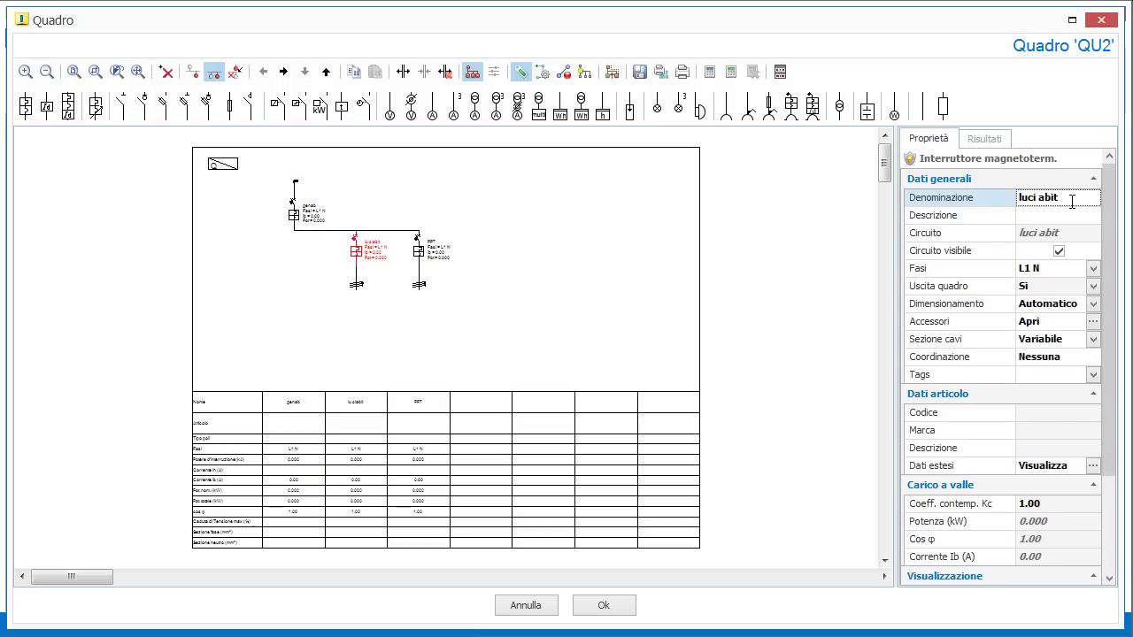
{"action": "left_click", "coordinate": [419, 253]}
{"action": "left_click", "coordinate": [1069, 195]}
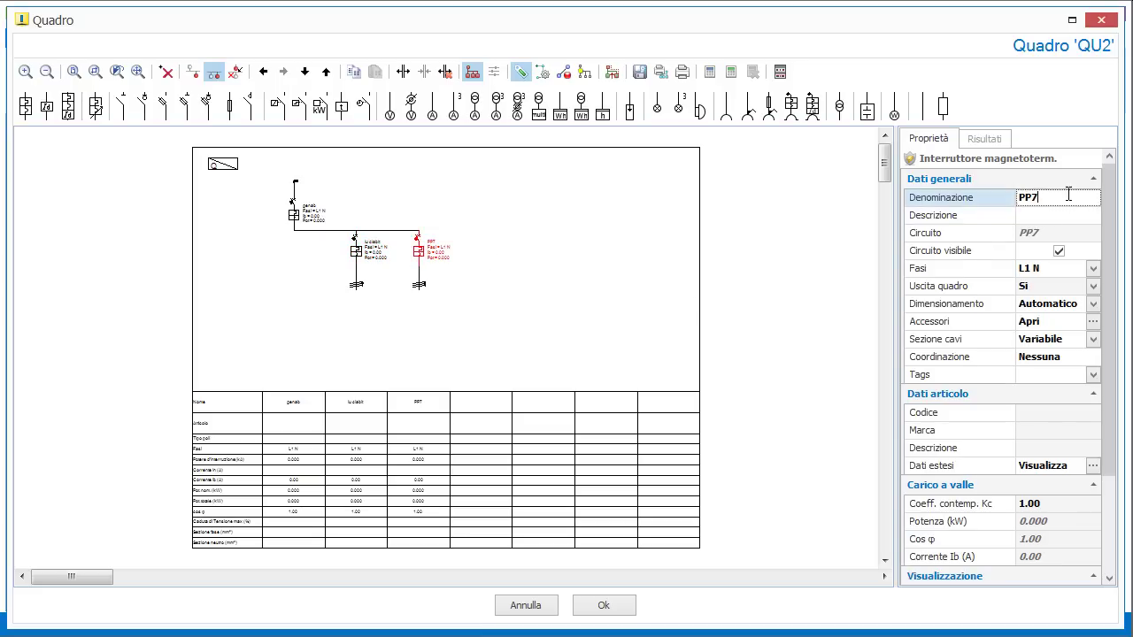
{"action": "type", "text": "prese abit"}
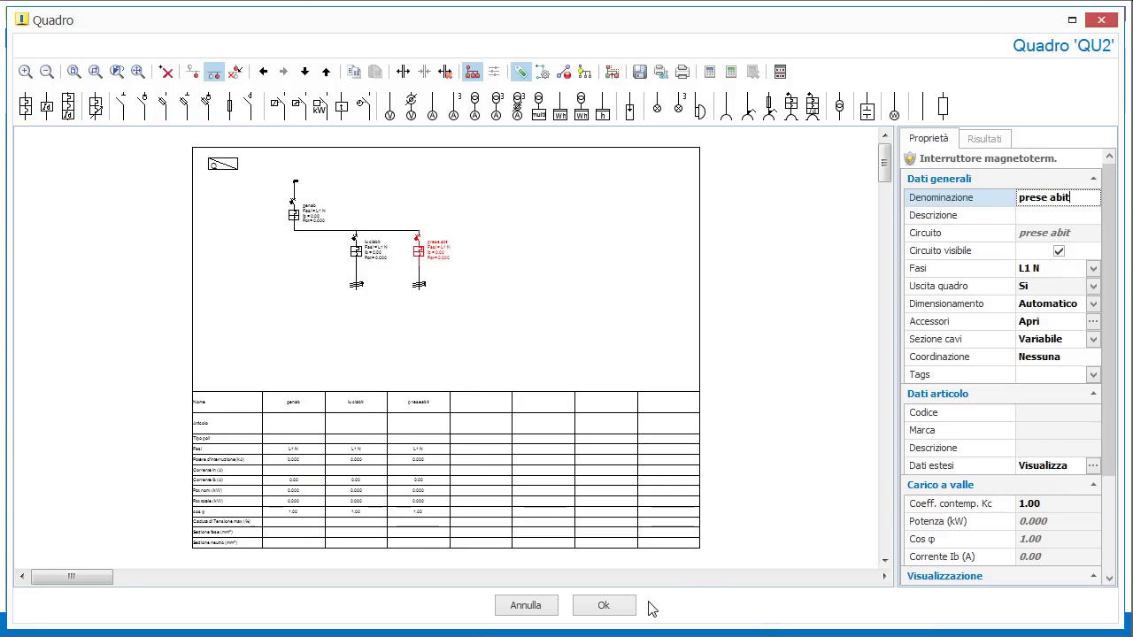
{"action": "left_click", "coordinate": [624, 605]}
Select the cable bundle entering QU2 and examine its general data and the Dimensionamento options
{"action": "middle_click_drag", "start_coordinate": [640, 456], "coordinate": [486, 339]}
{"action": "scroll", "coordinate": [582, 416], "scroll_direction": "up", "scroll_amount": 2}
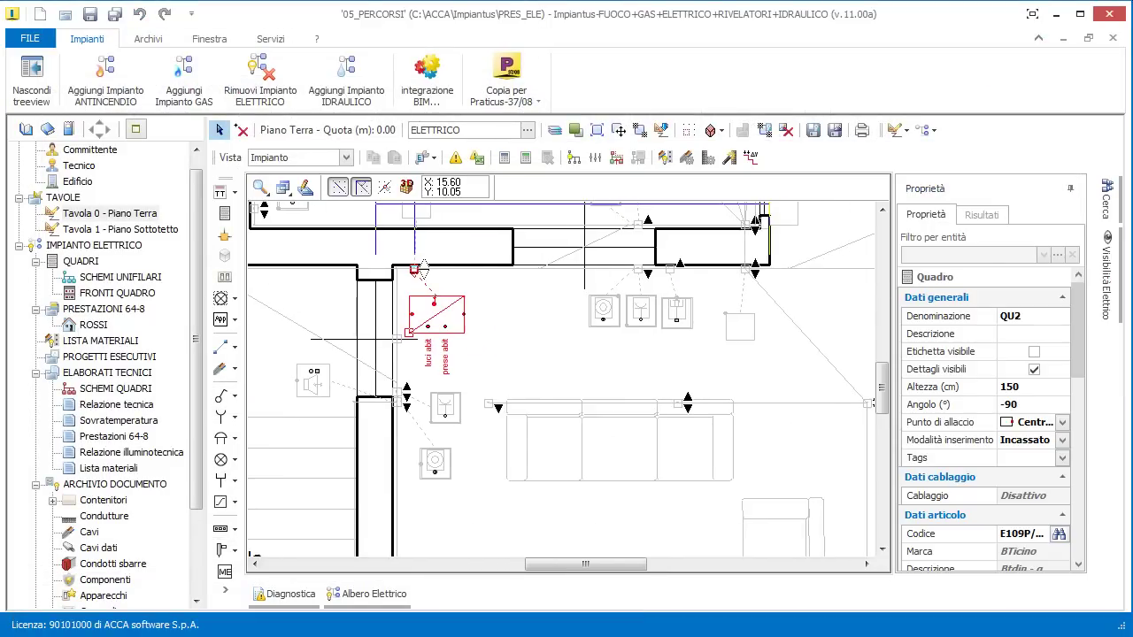
{"action": "scroll", "coordinate": [589, 381], "scroll_direction": "up", "scroll_amount": 2}
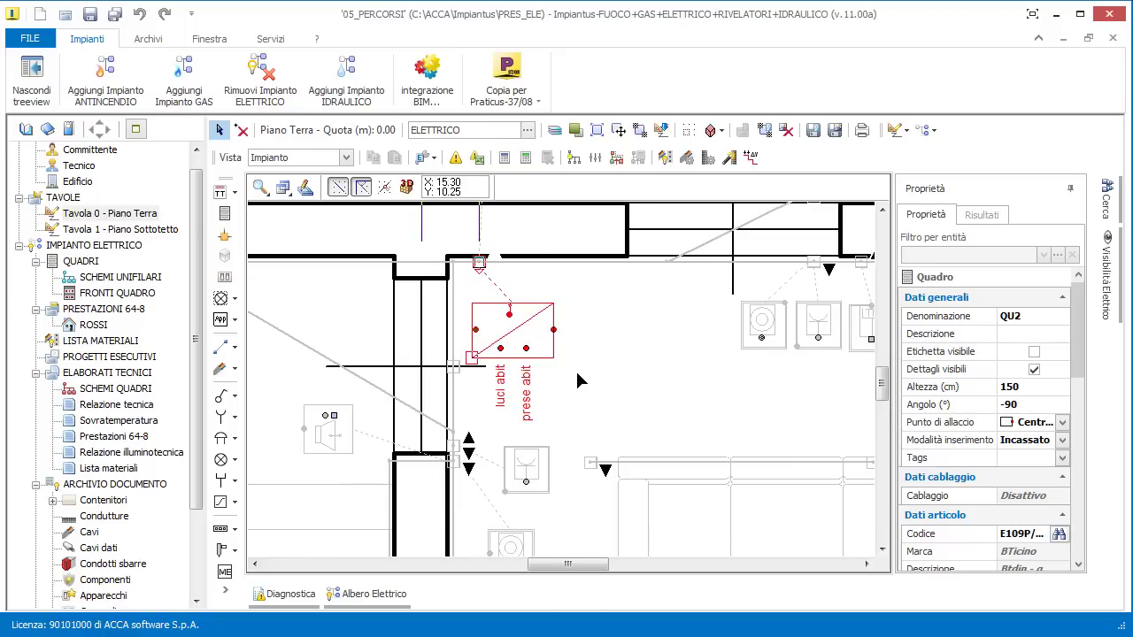
{"action": "scroll", "coordinate": [626, 384], "scroll_direction": "down", "scroll_amount": 1}
{"action": "scroll", "coordinate": [533, 341], "scroll_direction": "up", "scroll_amount": 2}
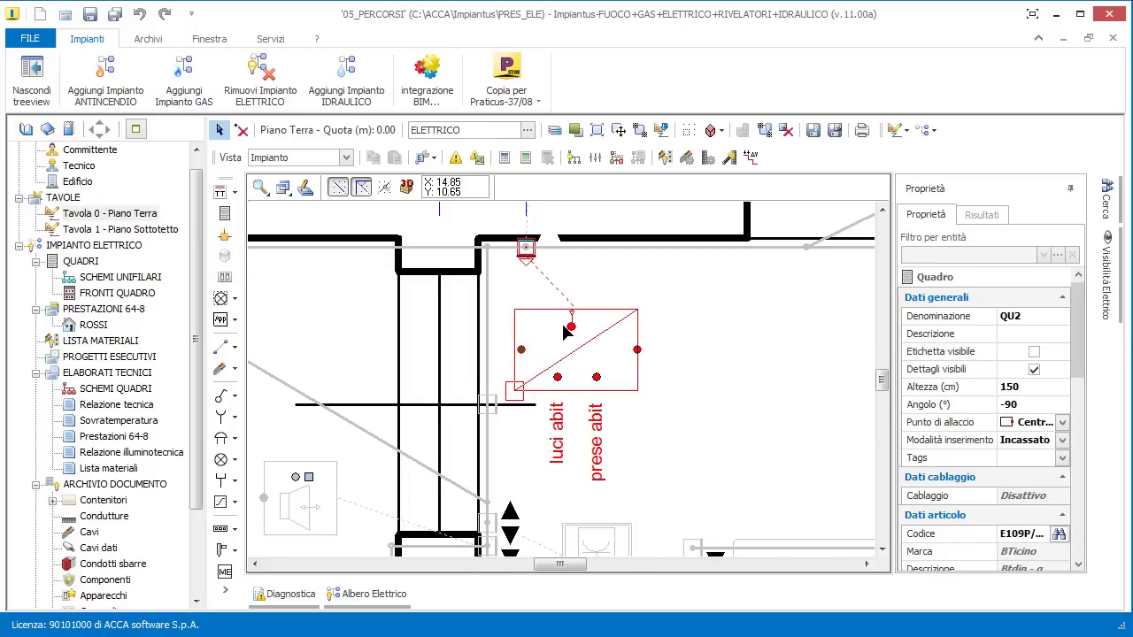
{"action": "left_click", "coordinate": [574, 324]}
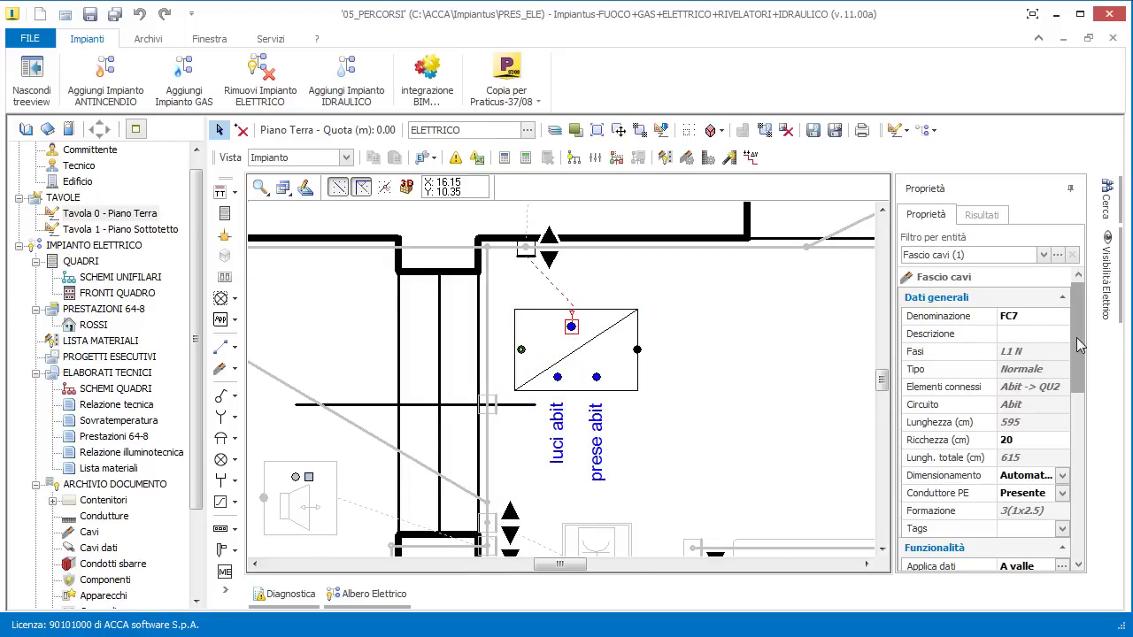
{"action": "scroll", "coordinate": [1082, 351], "scroll_direction": "down", "scroll_amount": 3}
{"action": "left_click_drag", "start_coordinate": [1083, 347], "coordinate": [1084, 372]}
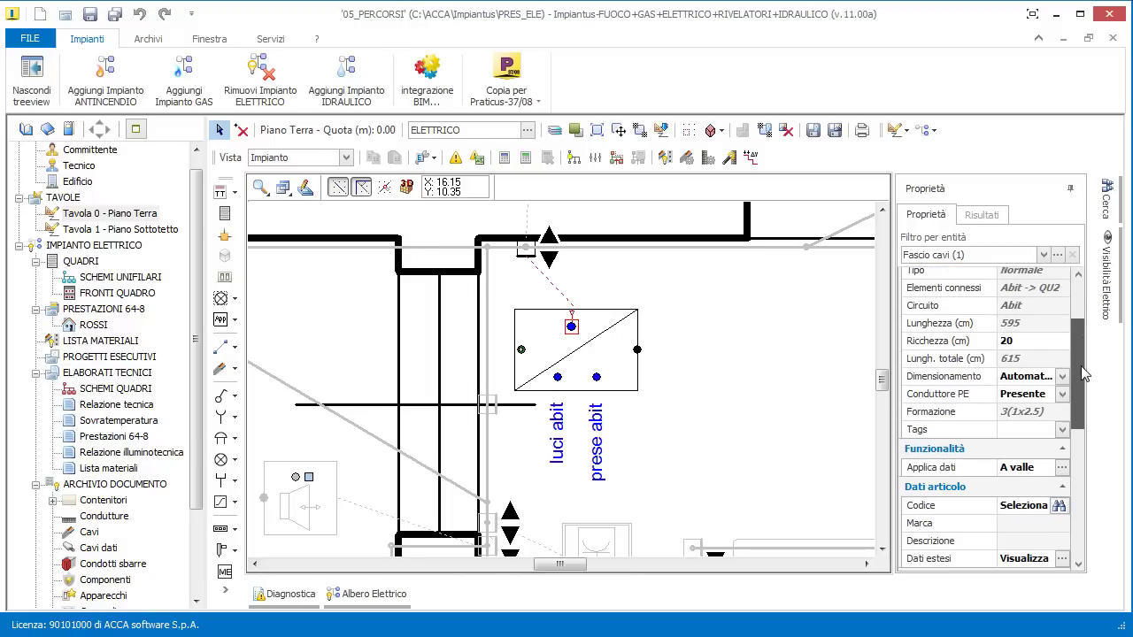
{"action": "left_click", "coordinate": [1061, 377]}
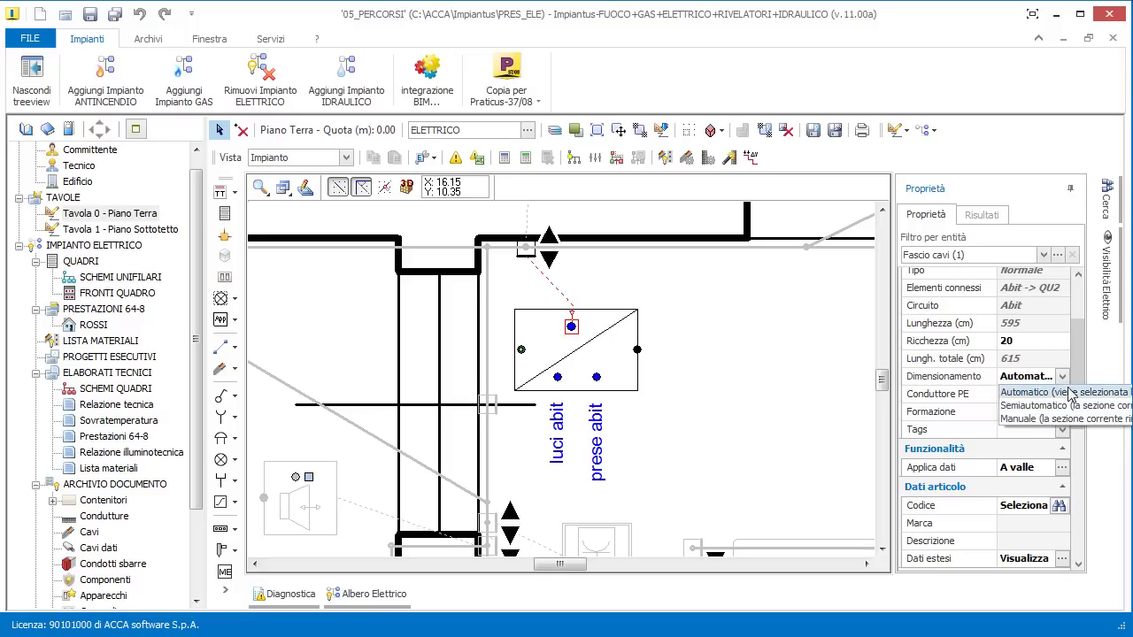
{"action": "left_click", "coordinate": [1080, 359]}
Examine the QU2 feeder bundle's cable data, including designation, insulation, laying method and conductor sections
{"action": "left_click_drag", "start_coordinate": [1080, 360], "coordinate": [1077, 427]}
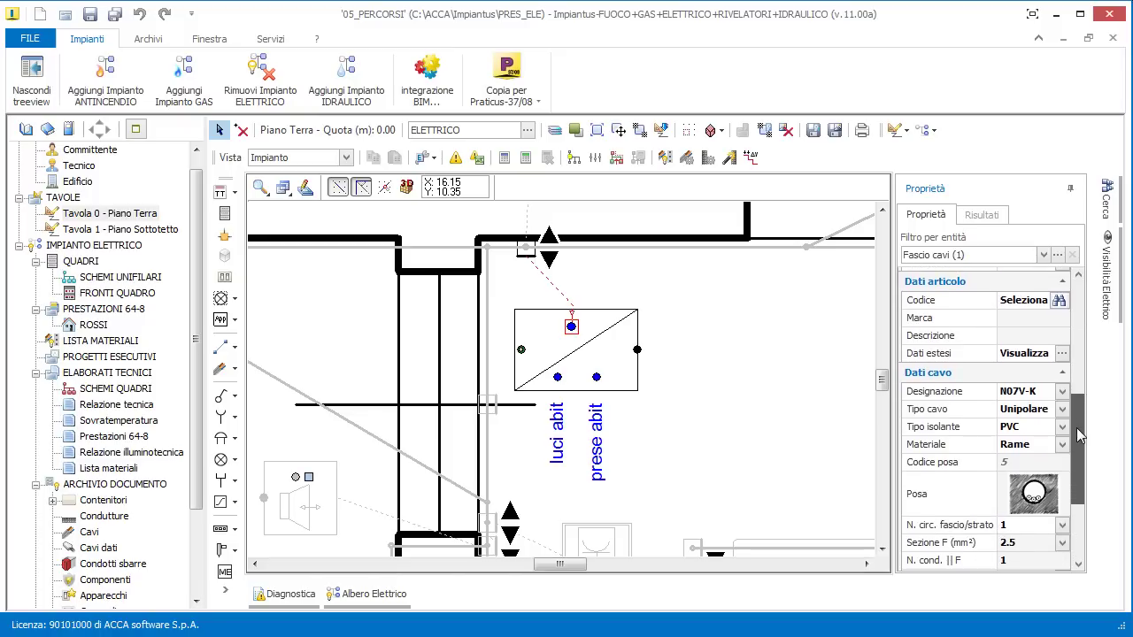
{"action": "left_click", "coordinate": [1062, 391]}
{"action": "left_click", "coordinate": [1063, 392]}
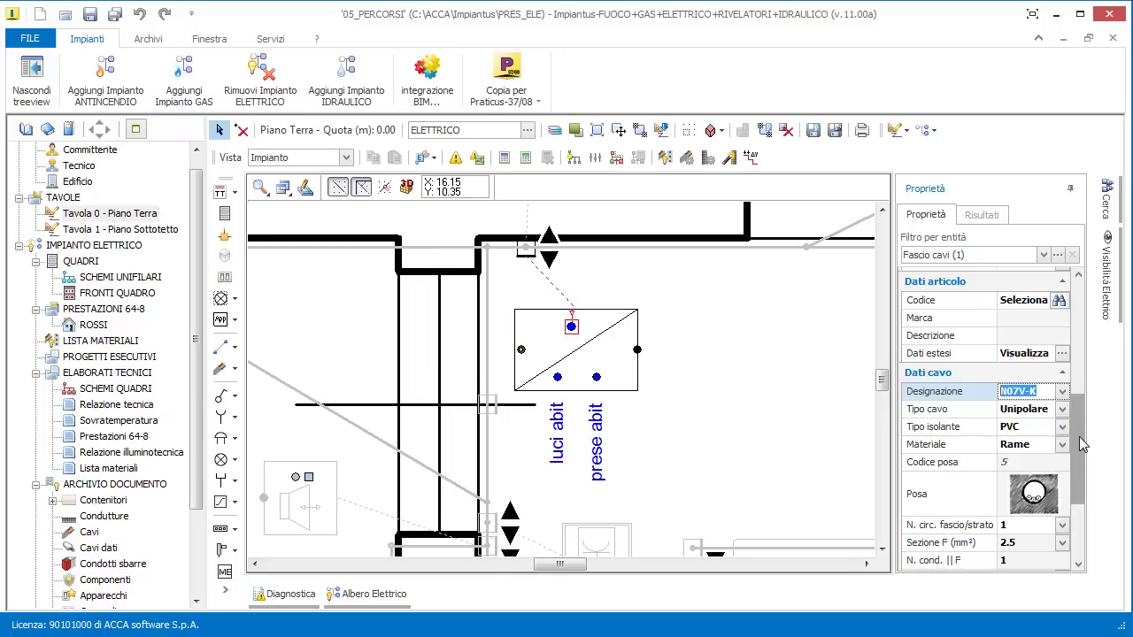
{"action": "left_click_drag", "start_coordinate": [1079, 436], "coordinate": [1076, 494]}
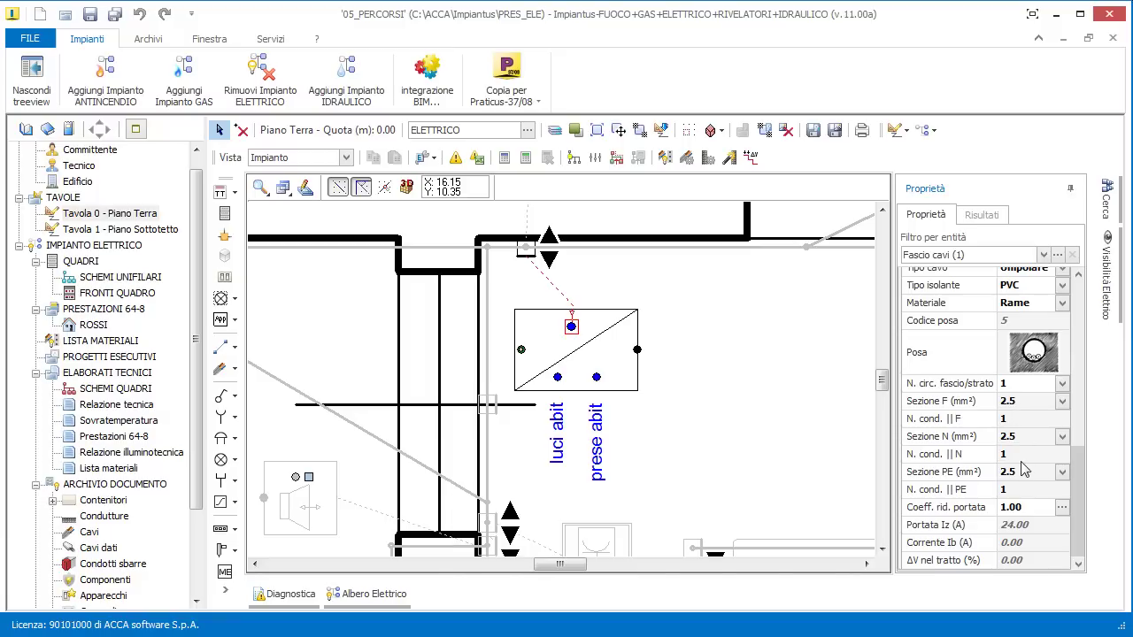
{"action": "left_click_drag", "start_coordinate": [1079, 456], "coordinate": [1079, 319]}
{"action": "scroll", "coordinate": [588, 418], "scroll_direction": "down", "scroll_amount": 5}
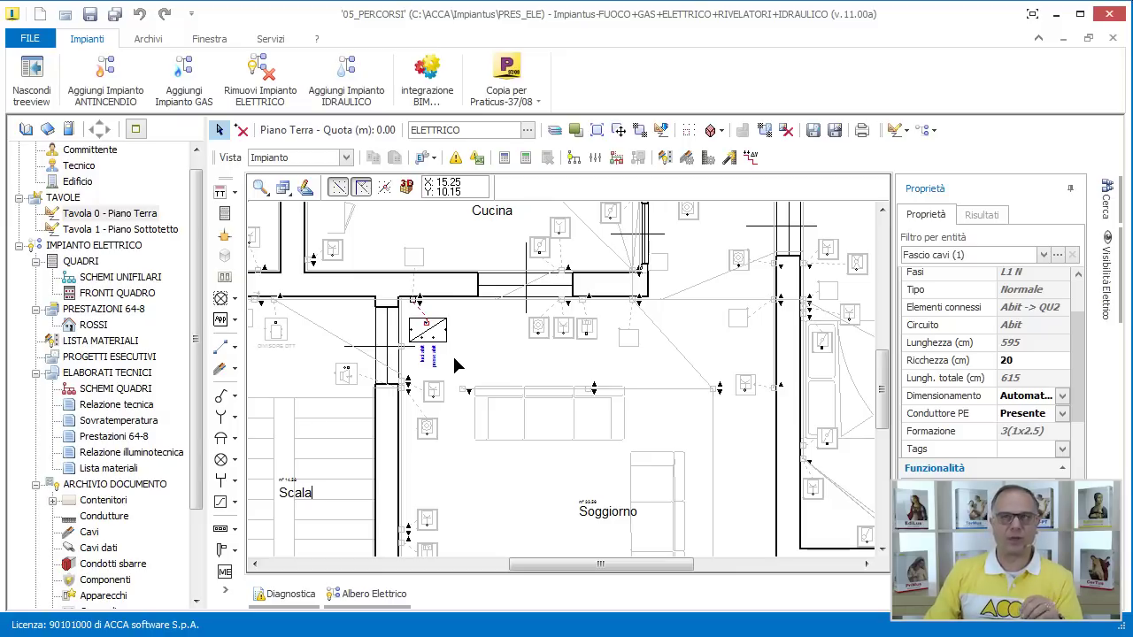
Run a cable bundle from the luci abit output of QU2 to junction box CD9
{"action": "left_click", "coordinate": [220, 369]}
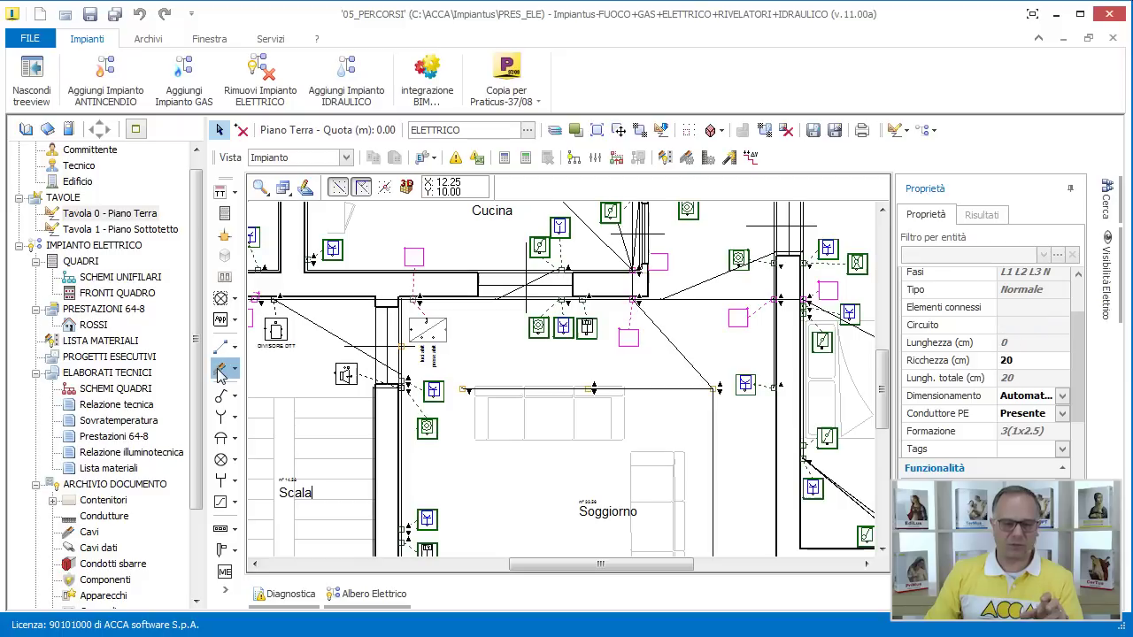
{"action": "scroll", "coordinate": [432, 350], "scroll_direction": "up", "scroll_amount": 3}
{"action": "scroll", "coordinate": [432, 350], "scroll_direction": "up", "scroll_amount": 1}
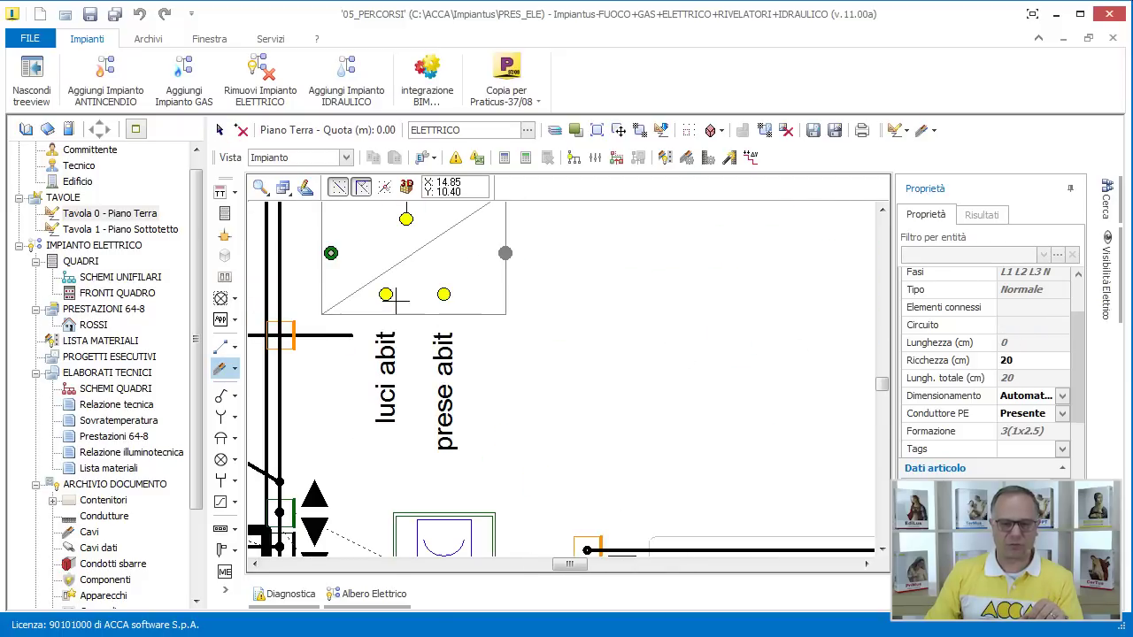
{"action": "scroll", "coordinate": [424, 381], "scroll_direction": "down", "scroll_amount": 2}
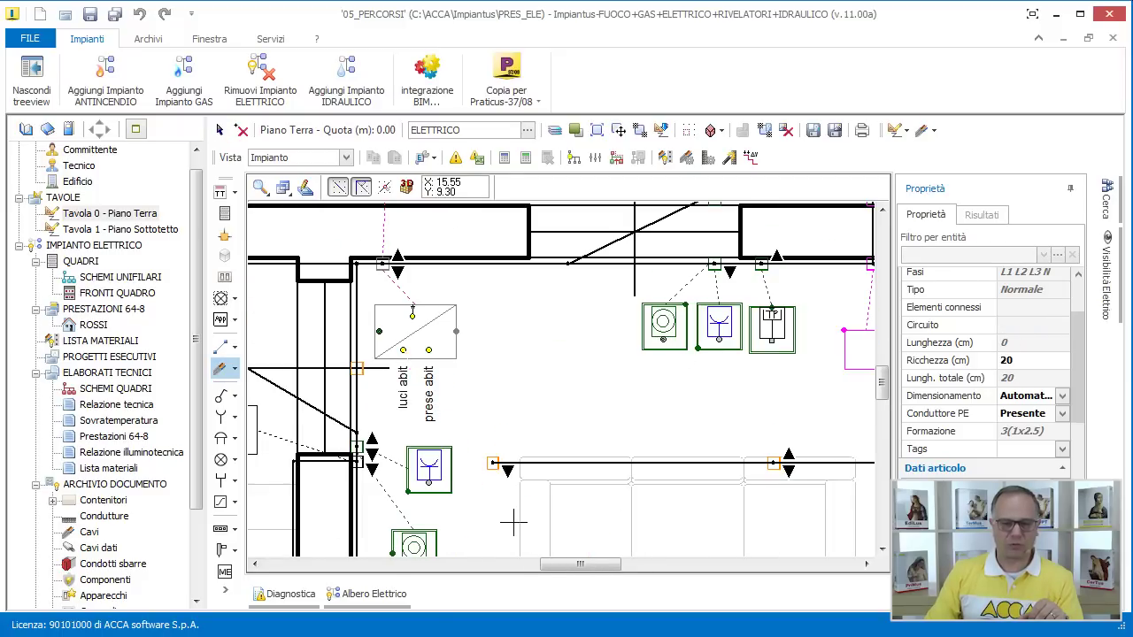
{"action": "scroll", "coordinate": [514, 523], "scroll_direction": "down", "scroll_amount": 2}
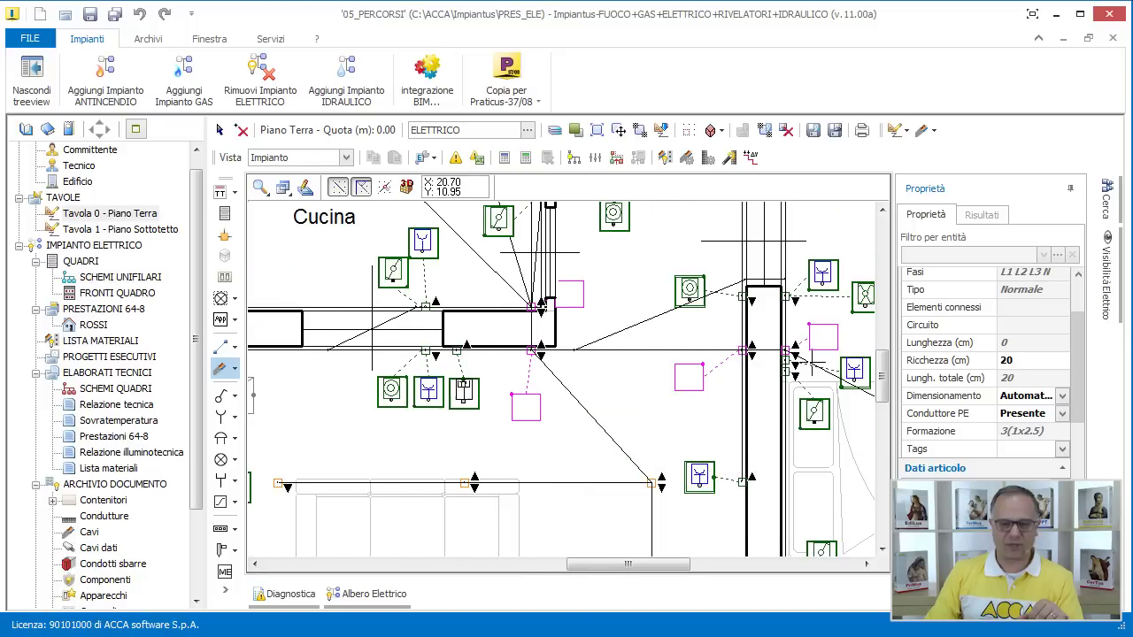
{"action": "left_click", "coordinate": [815, 342]}
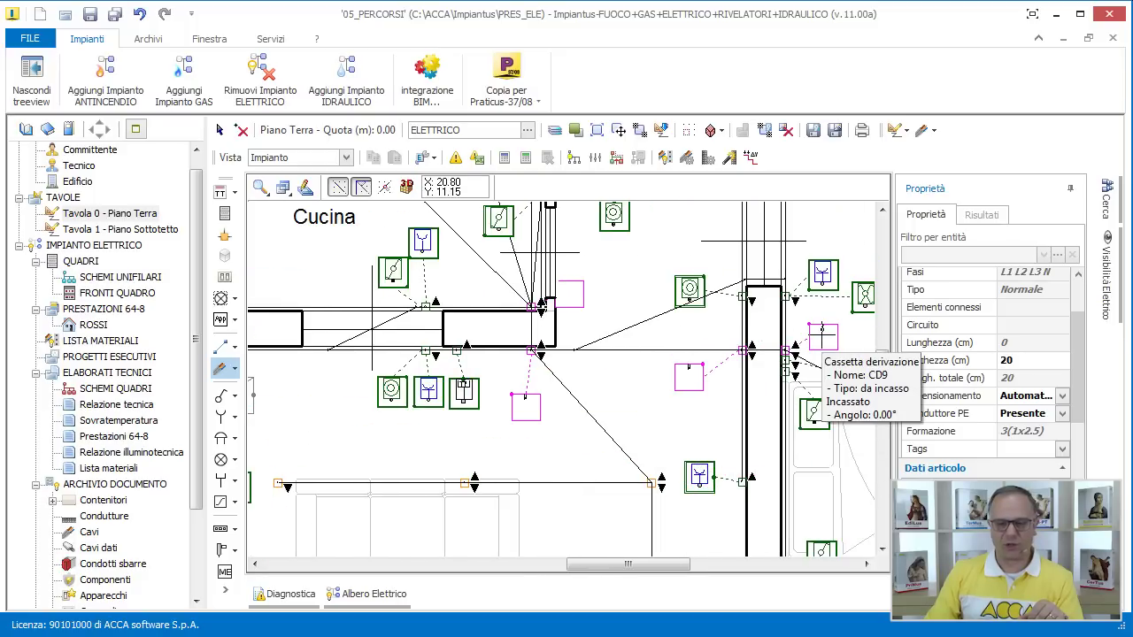
{"action": "right_click", "coordinate": [470, 435]}
{"action": "left_click", "coordinate": [491, 447]}
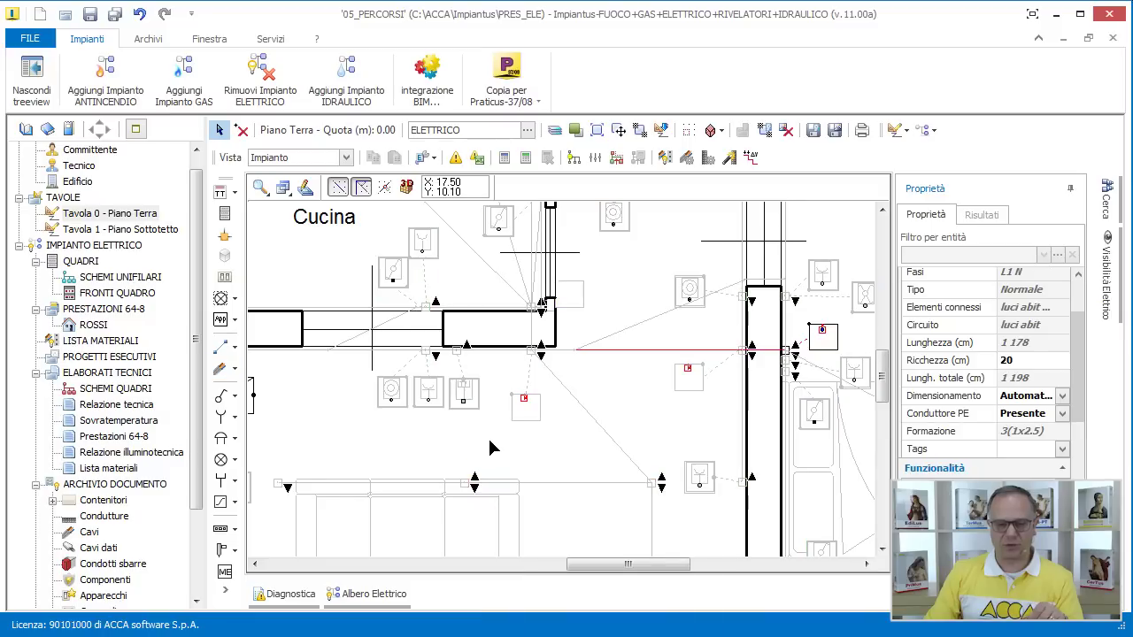
Inspect the luci abit bundle's route in 3D and its passage through the intermediate junction boxes in plan
{"action": "key", "text": "F3"}
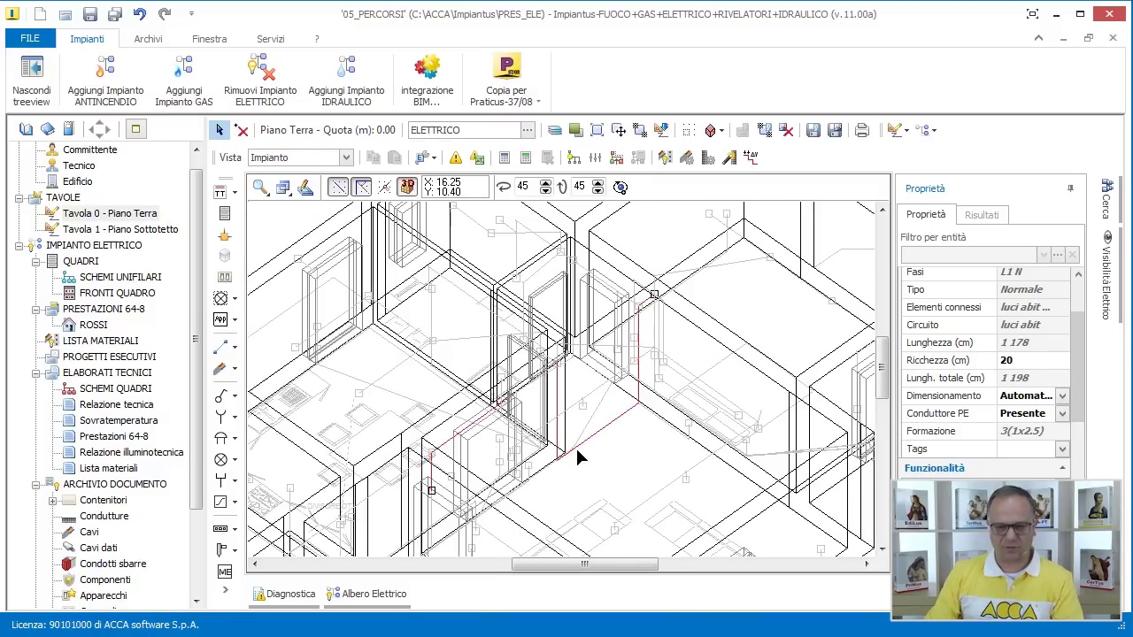
{"action": "scroll", "coordinate": [526, 453], "scroll_direction": "up", "scroll_amount": 3}
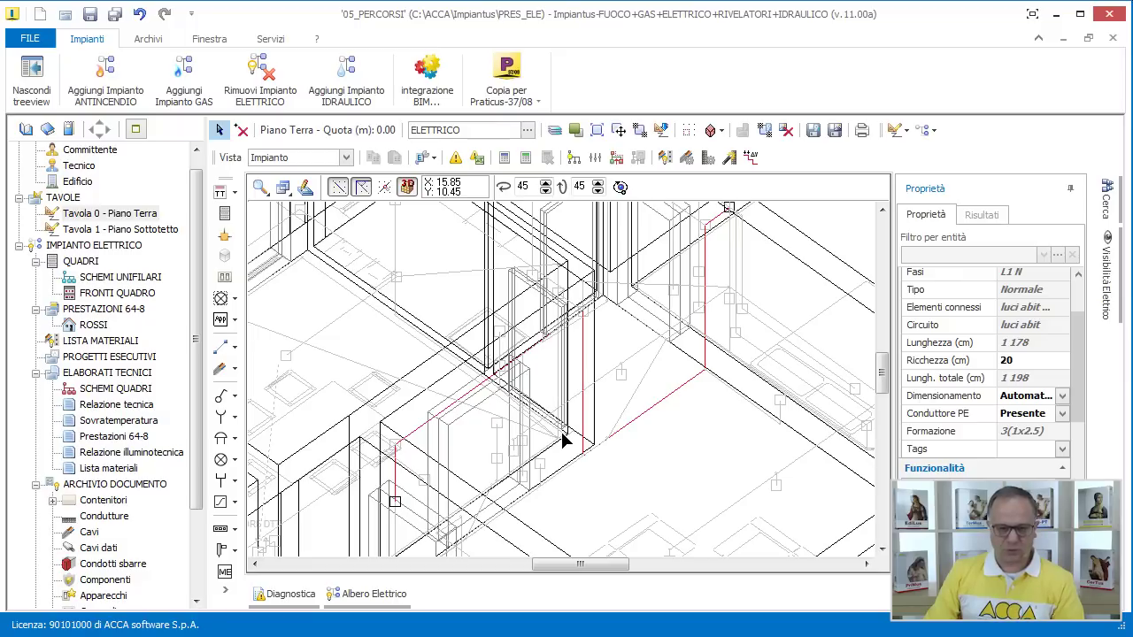
{"action": "key", "text": "F3"}
{"action": "scroll", "coordinate": [560, 425], "scroll_direction": "up", "scroll_amount": 5}
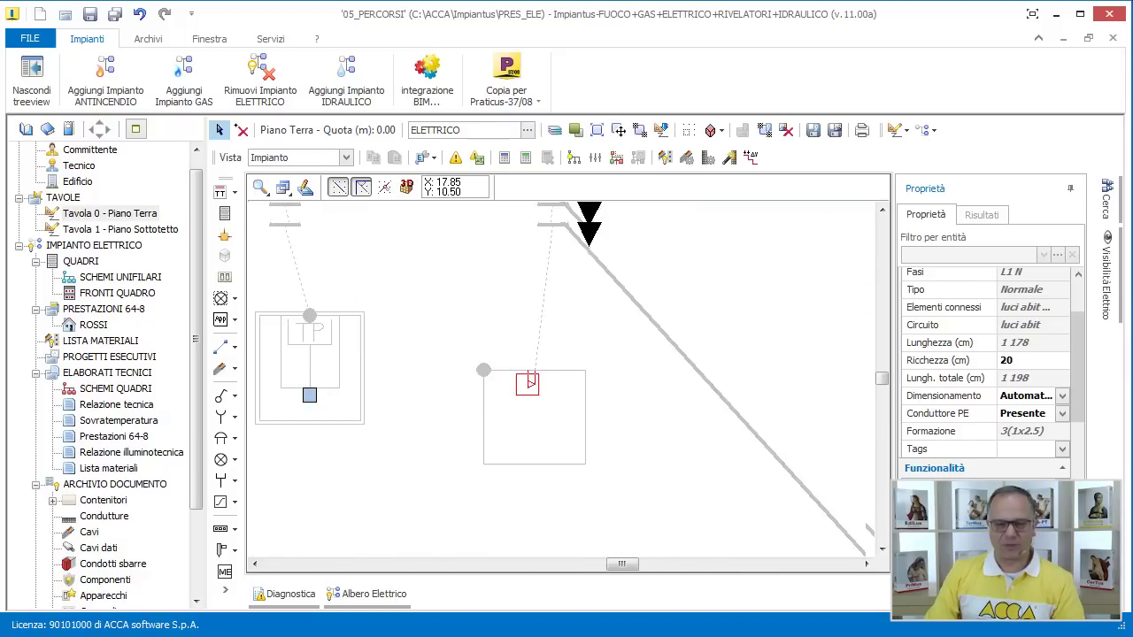
{"action": "left_click", "coordinate": [523, 427]}
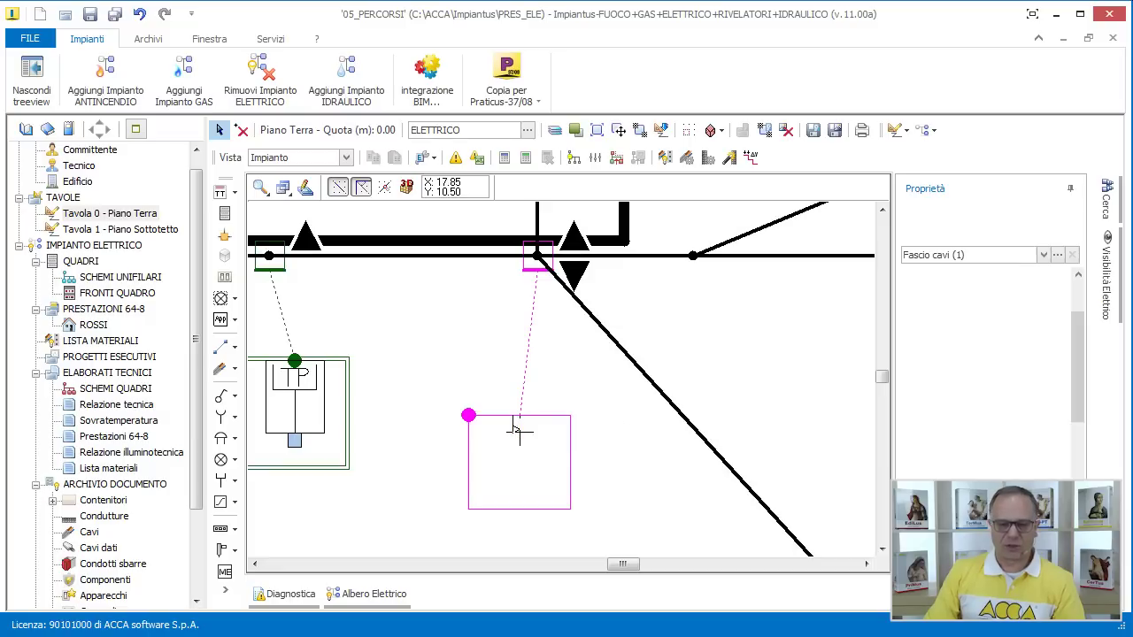
{"action": "scroll", "coordinate": [554, 456], "scroll_direction": "down", "scroll_amount": 3}
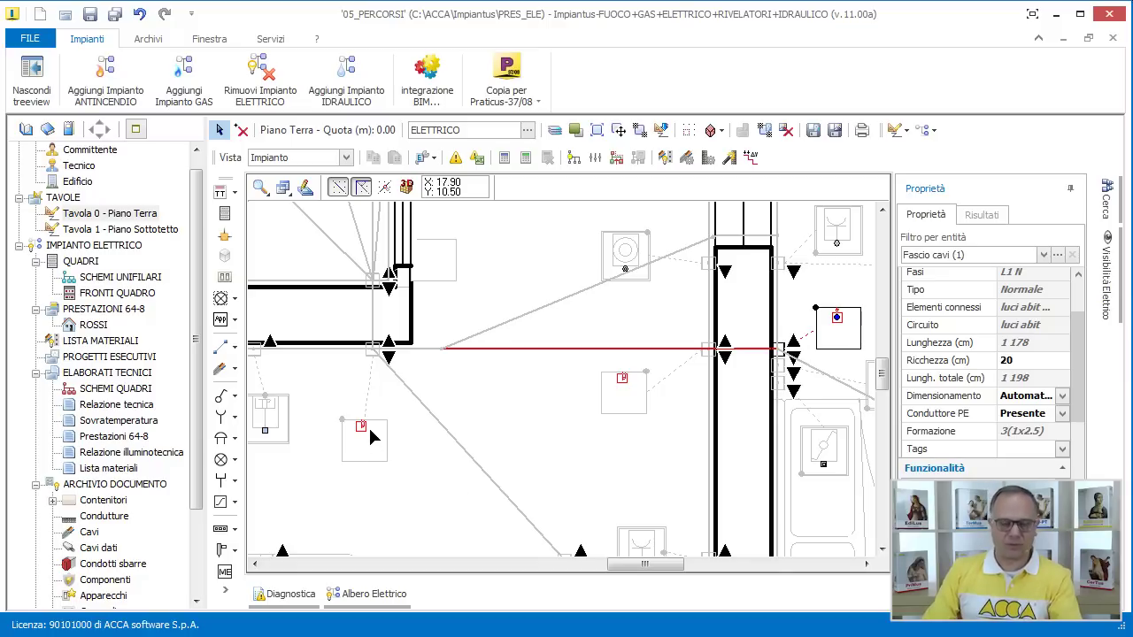
{"action": "scroll", "coordinate": [368, 426], "scroll_direction": "up", "scroll_amount": 2}
{"action": "scroll", "coordinate": [487, 464], "scroll_direction": "down", "scroll_amount": 2}
{"action": "scroll", "coordinate": [487, 465], "scroll_direction": "down", "scroll_amount": 1}
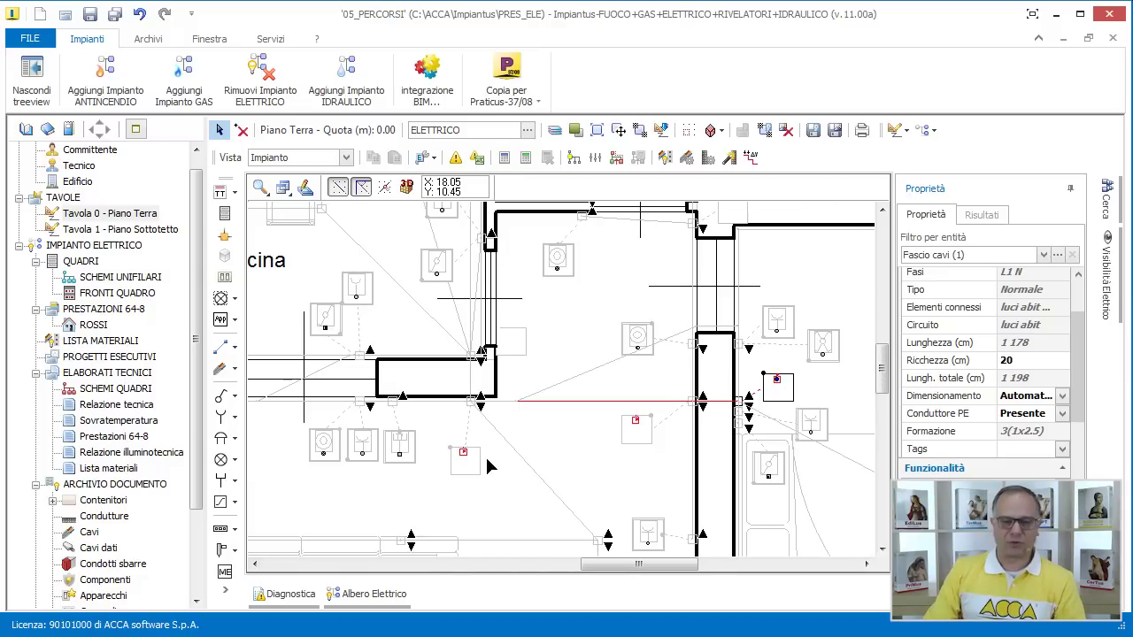
{"action": "scroll", "coordinate": [641, 453], "scroll_direction": "up", "scroll_amount": 1}
Split the luci abit bundle at junction box CD4 and run a new bundle from it to junction box CD6
{"action": "right_click", "coordinate": [633, 418]}
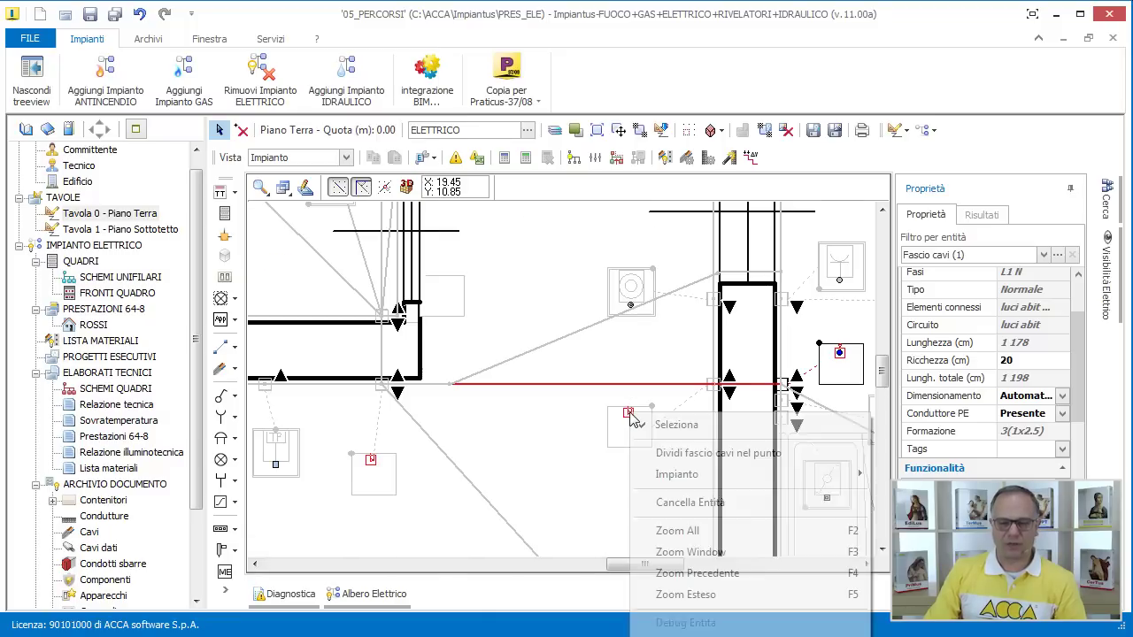
{"action": "left_click", "coordinate": [708, 453]}
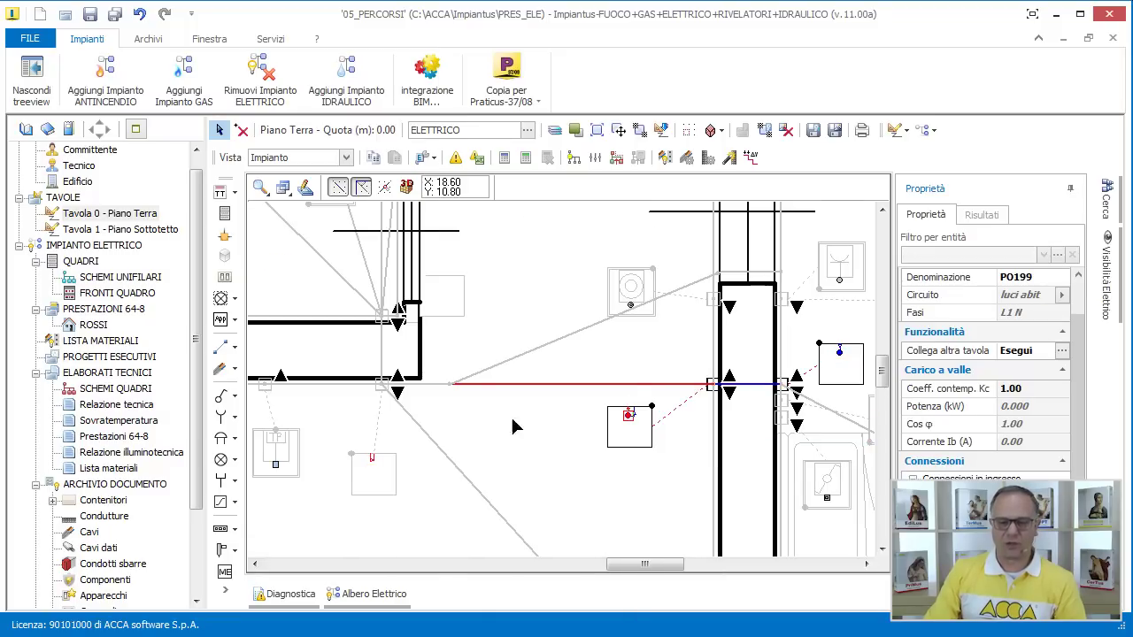
{"action": "left_click", "coordinate": [226, 395]}
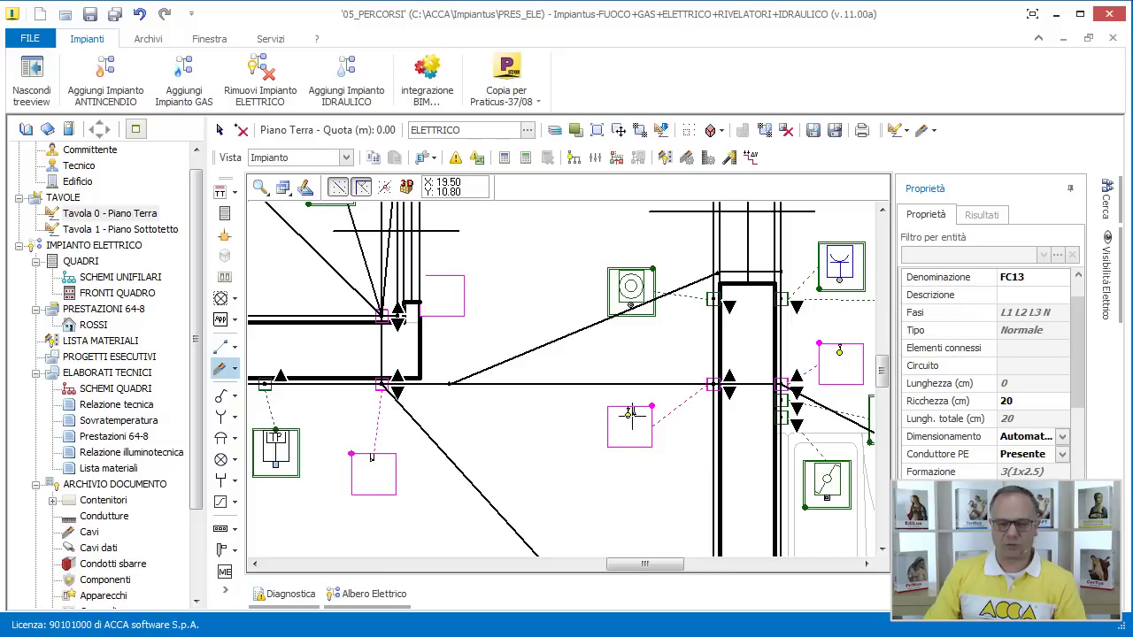
{"action": "scroll", "coordinate": [655, 501], "scroll_direction": "down", "scroll_amount": 3}
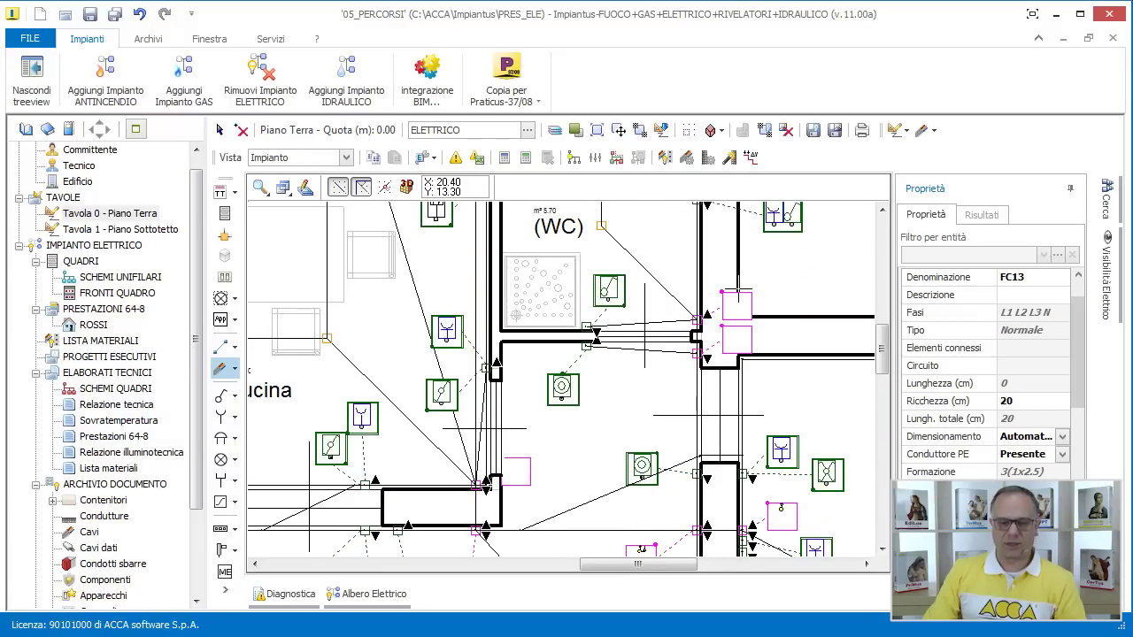
{"action": "scroll", "coordinate": [662, 363], "scroll_direction": "down", "scroll_amount": 2}
{"action": "right_click", "coordinate": [536, 489]}
{"action": "left_click", "coordinate": [538, 496]}
Split the luci abit bundle at the Soggiorno junction box CD2 and run a bundle from it to junction box CD3
{"action": "scroll", "coordinate": [564, 458], "scroll_direction": "up", "scroll_amount": 4}
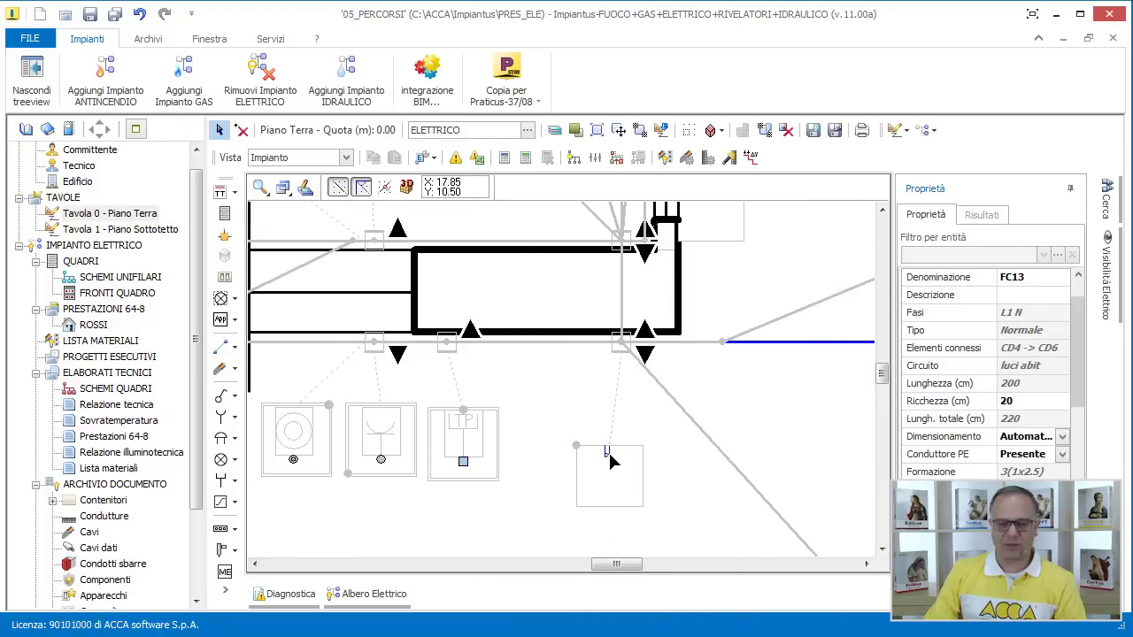
{"action": "right_click", "coordinate": [608, 455]}
{"action": "left_click", "coordinate": [672, 499]}
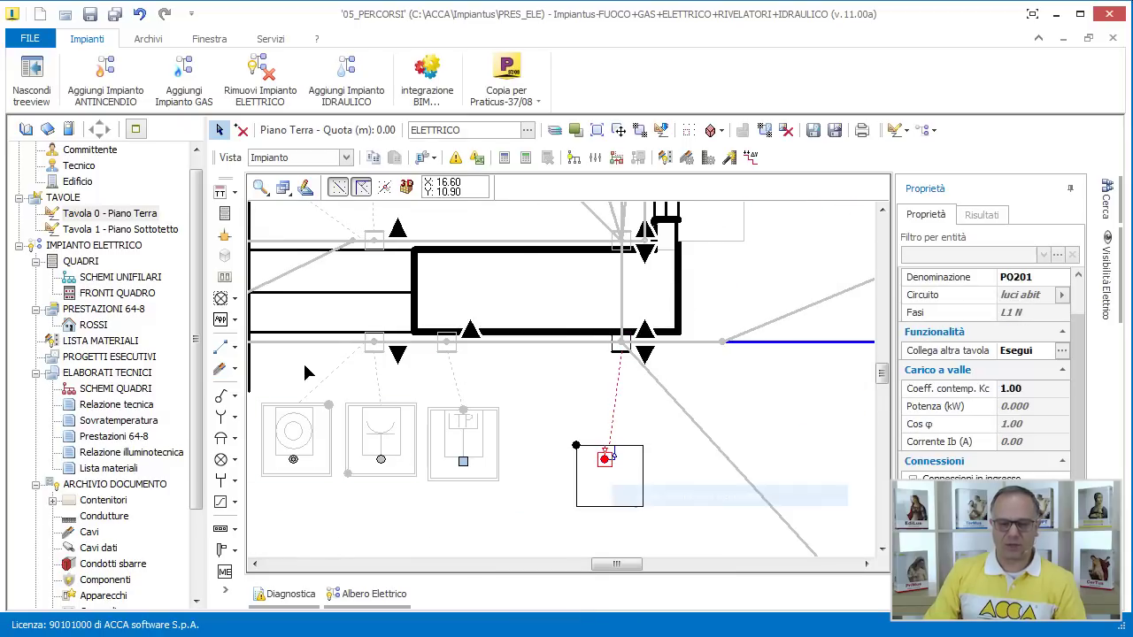
{"action": "left_click", "coordinate": [219, 370]}
{"action": "scroll", "coordinate": [611, 479], "scroll_direction": "down", "scroll_amount": 2}
{"action": "scroll", "coordinate": [639, 472], "scroll_direction": "down", "scroll_amount": 2}
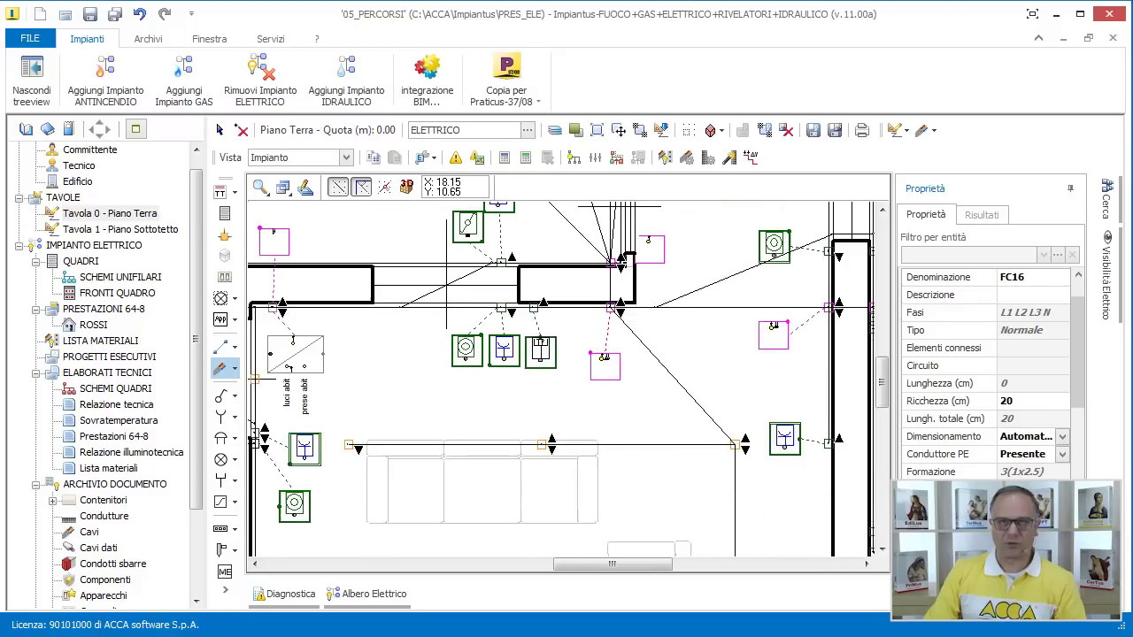
{"action": "right_click", "coordinate": [588, 387]}
{"action": "left_click", "coordinate": [609, 396]}
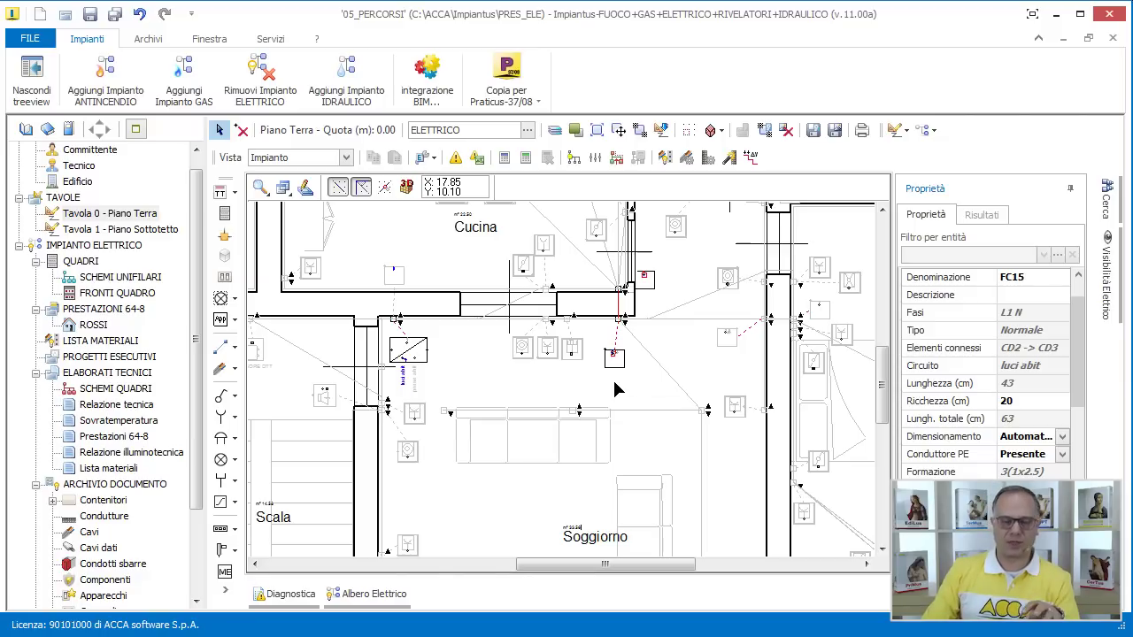
Place a CMP.037 relay inside the Soggiorno junction box CD2
{"action": "middle_click_drag", "start_coordinate": [652, 394], "coordinate": [628, 338]}
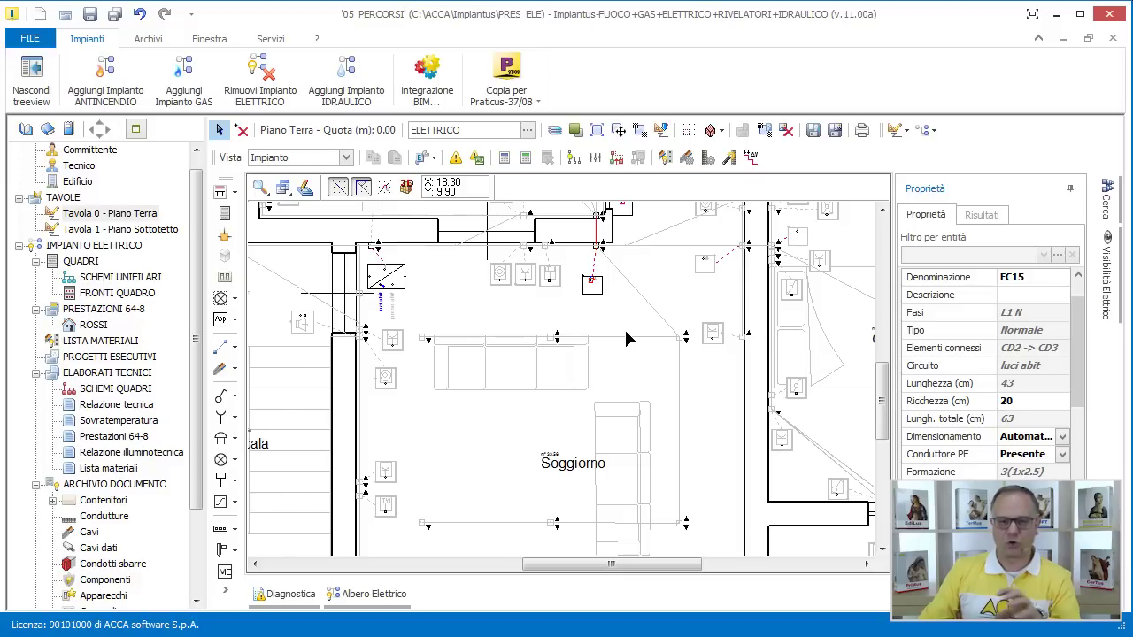
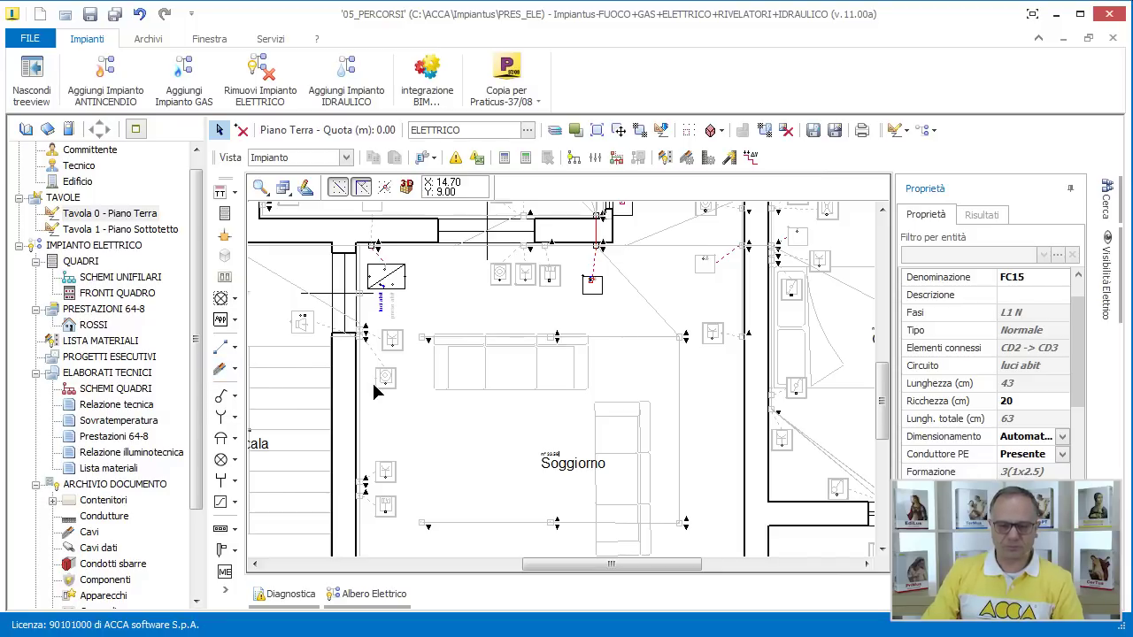
{"action": "left_click", "coordinate": [444, 390]}
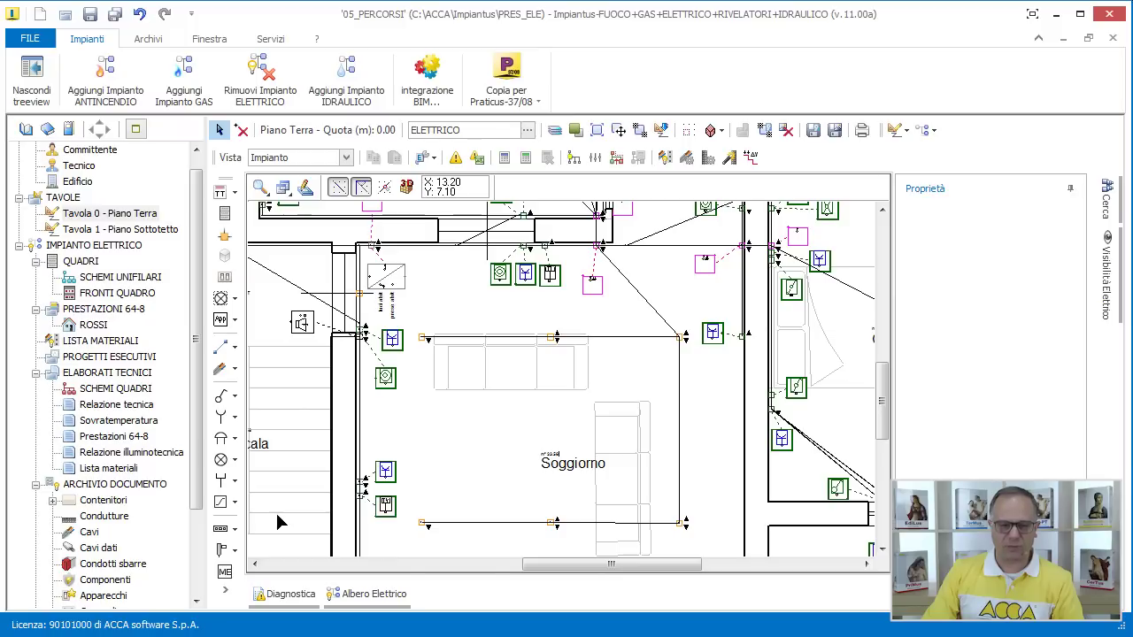
{"action": "left_click", "coordinate": [223, 503]}
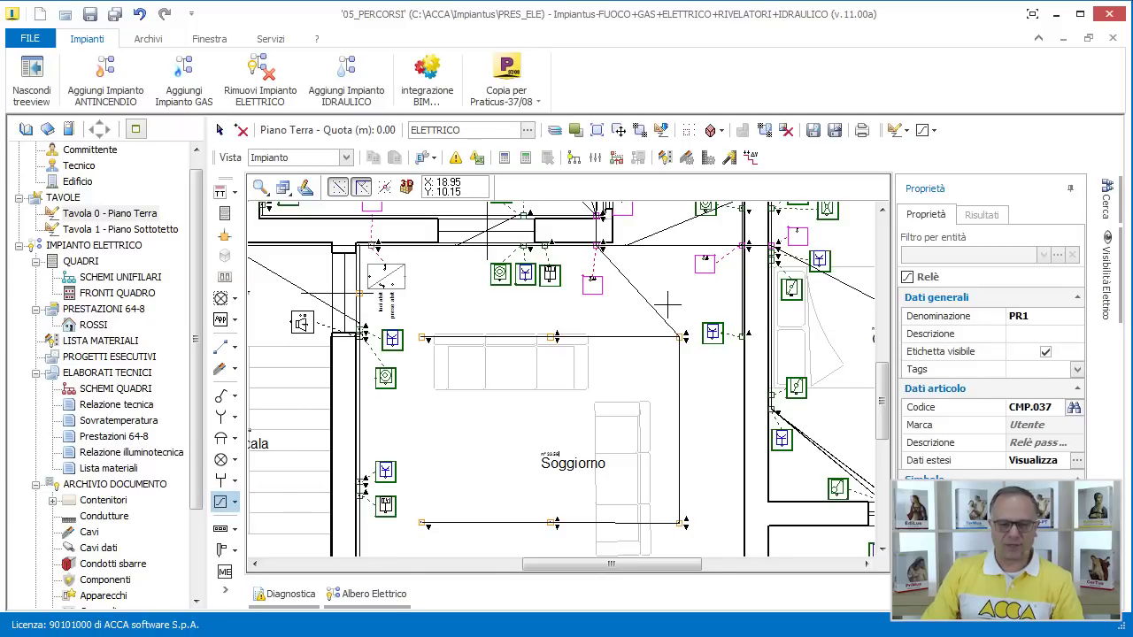
{"action": "scroll", "coordinate": [618, 312], "scroll_direction": "up", "scroll_amount": 3}
{"action": "left_click", "coordinate": [558, 259]}
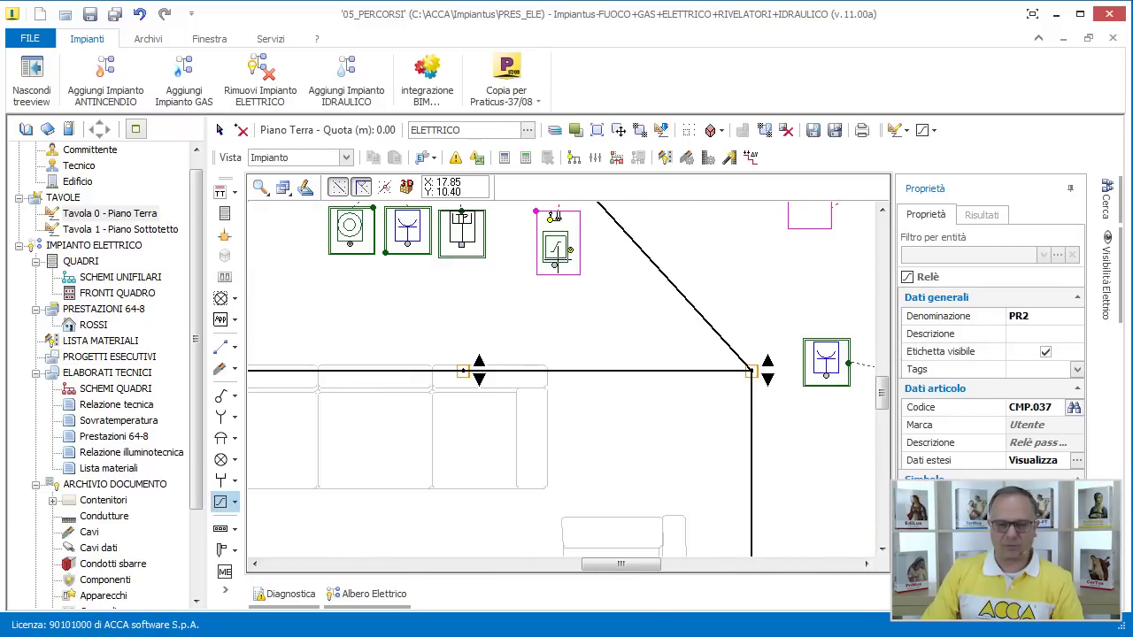
Run a cable bundle from the terminal of the Soggiorno junction box CD2 to the supply terminal of relay PR1
{"action": "right_click", "coordinate": [591, 320]}
{"action": "left_click", "coordinate": [611, 329]}
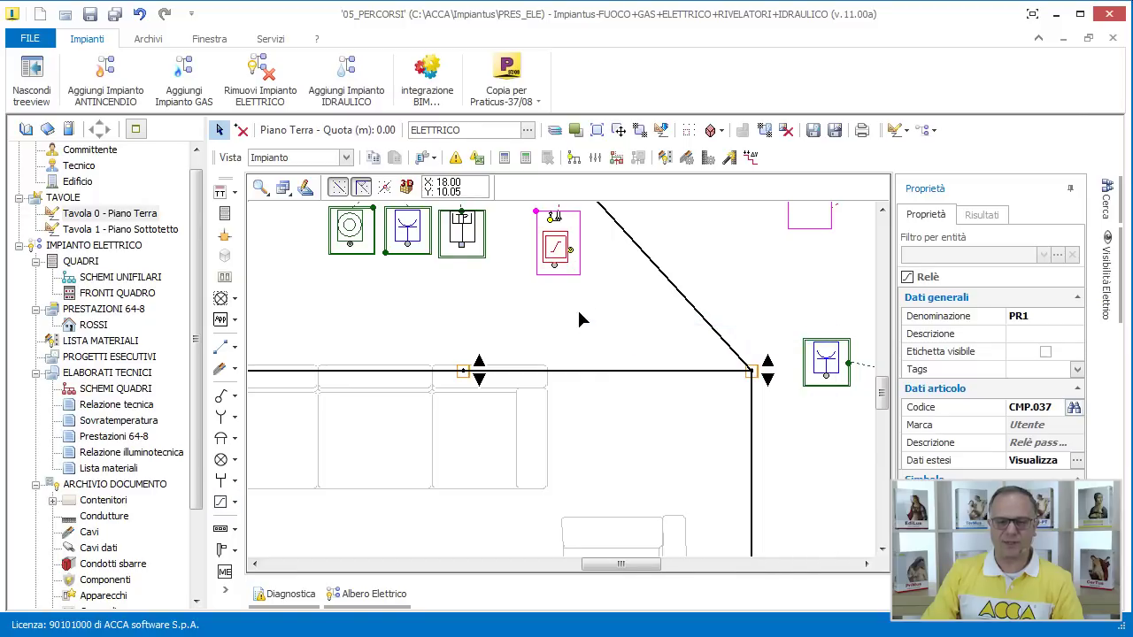
{"action": "middle_click_drag", "start_coordinate": [581, 318], "coordinate": [612, 421]}
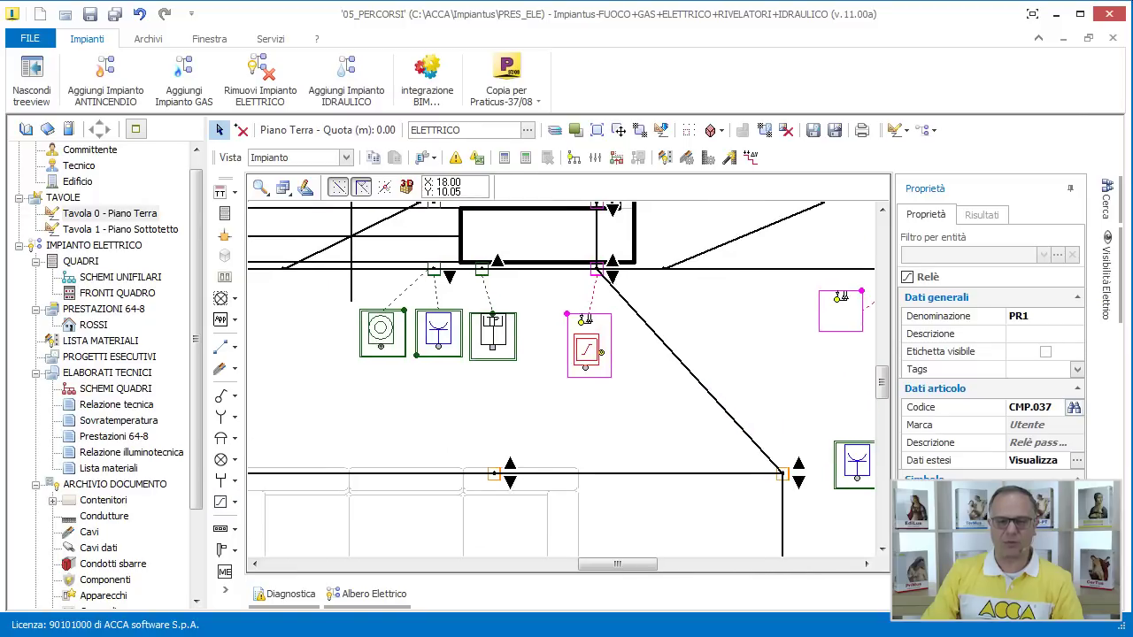
{"action": "left_click", "coordinate": [223, 370]}
{"action": "scroll", "coordinate": [604, 315], "scroll_direction": "up", "scroll_amount": 3}
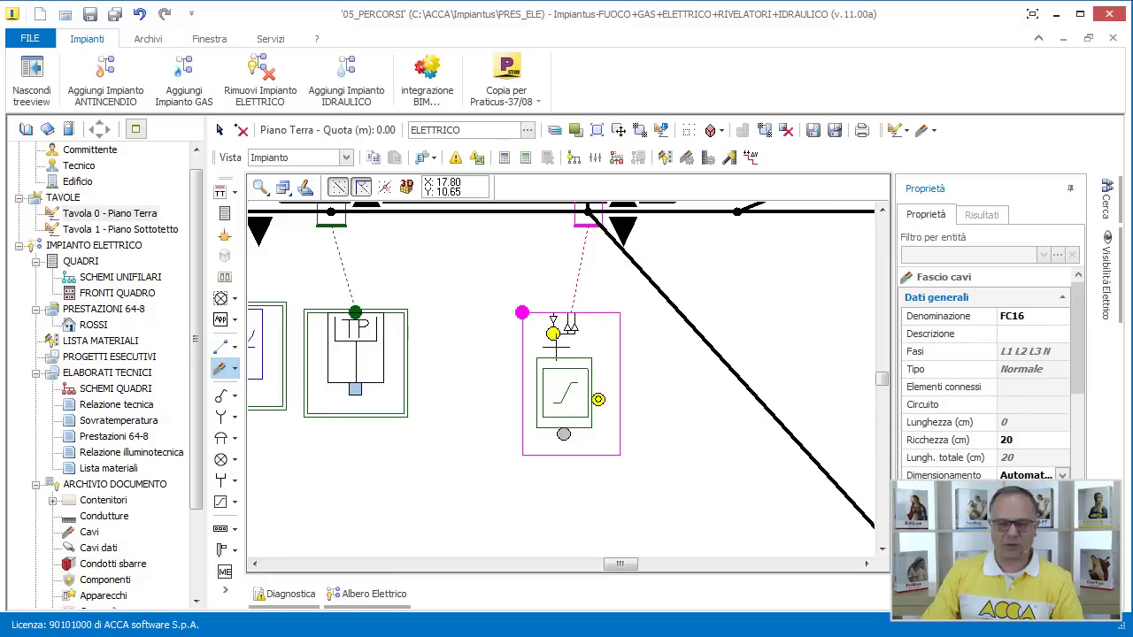
{"action": "left_click", "coordinate": [564, 435]}
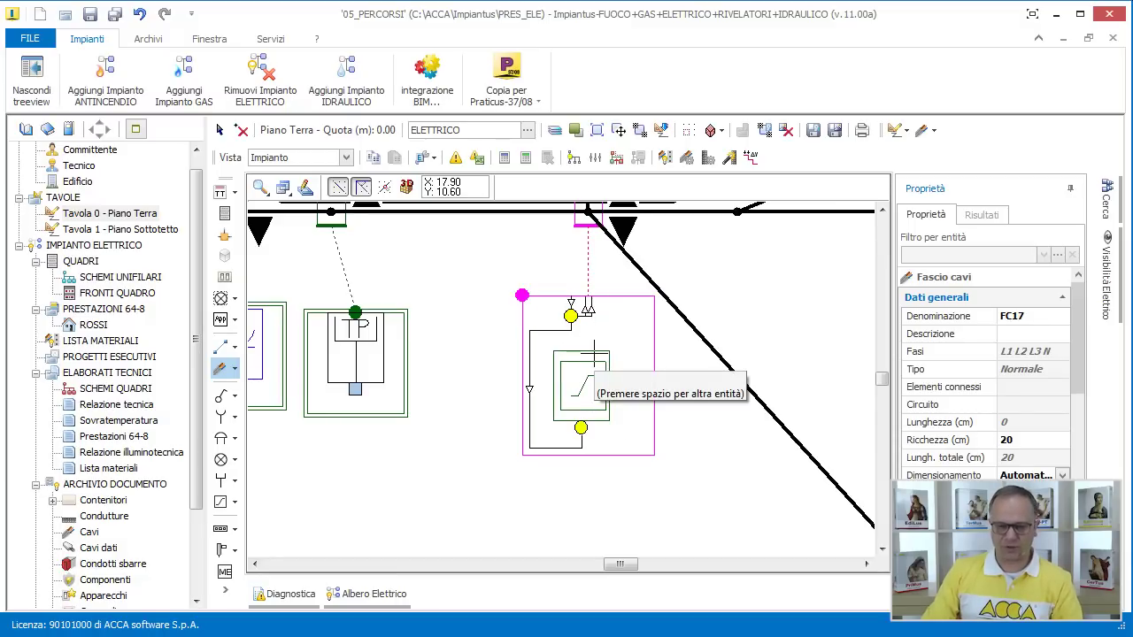
Run a control bundle from PR1's control terminal to the push-button beyond the Cucina wall and on to the second push-button in that room
{"action": "scroll", "coordinate": [594, 359], "scroll_direction": "down", "scroll_amount": 2}
{"action": "scroll", "coordinate": [591, 379], "scroll_direction": "down", "scroll_amount": 4}
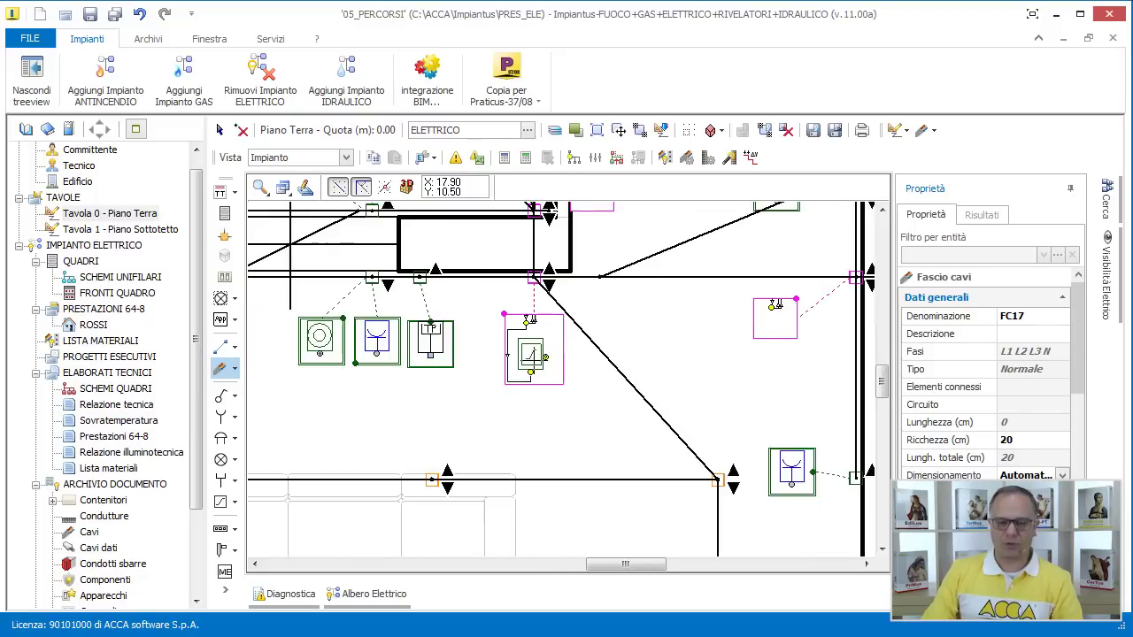
{"action": "scroll", "coordinate": [531, 359], "scroll_direction": "up", "scroll_amount": 2}
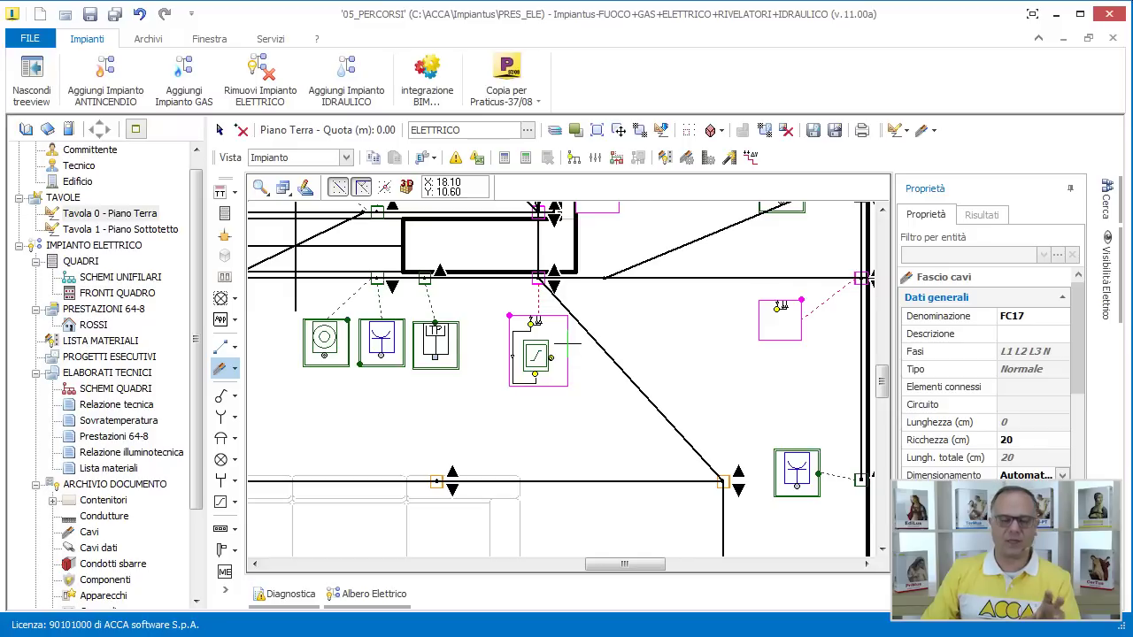
{"action": "scroll", "coordinate": [550, 358], "scroll_direction": "up", "scroll_amount": 5}
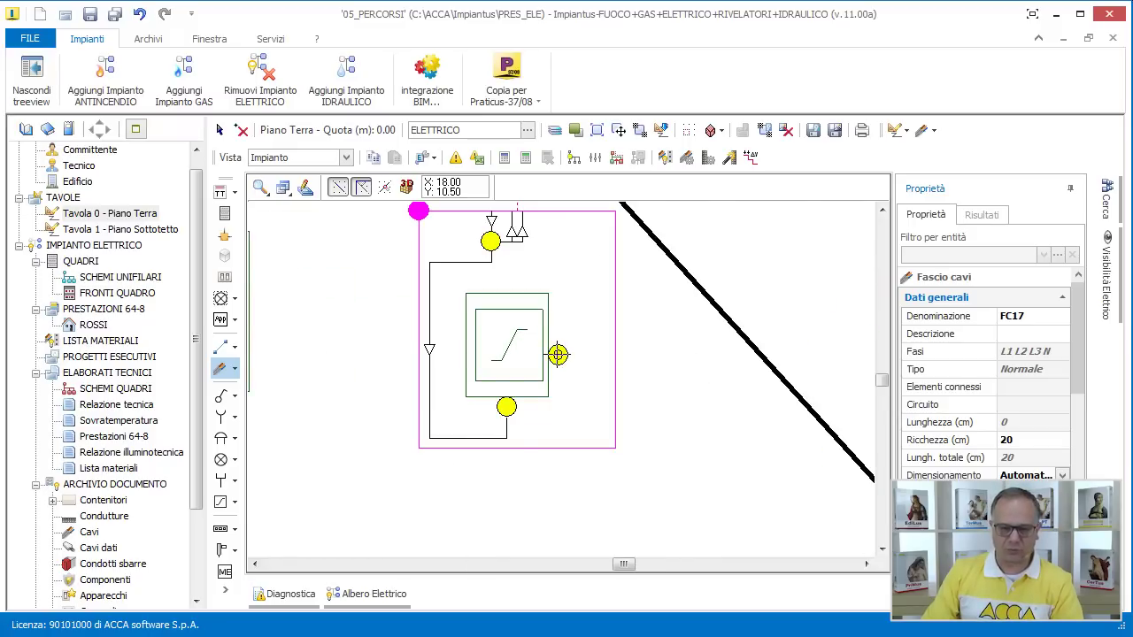
{"action": "scroll", "coordinate": [584, 396], "scroll_direction": "down", "scroll_amount": 2}
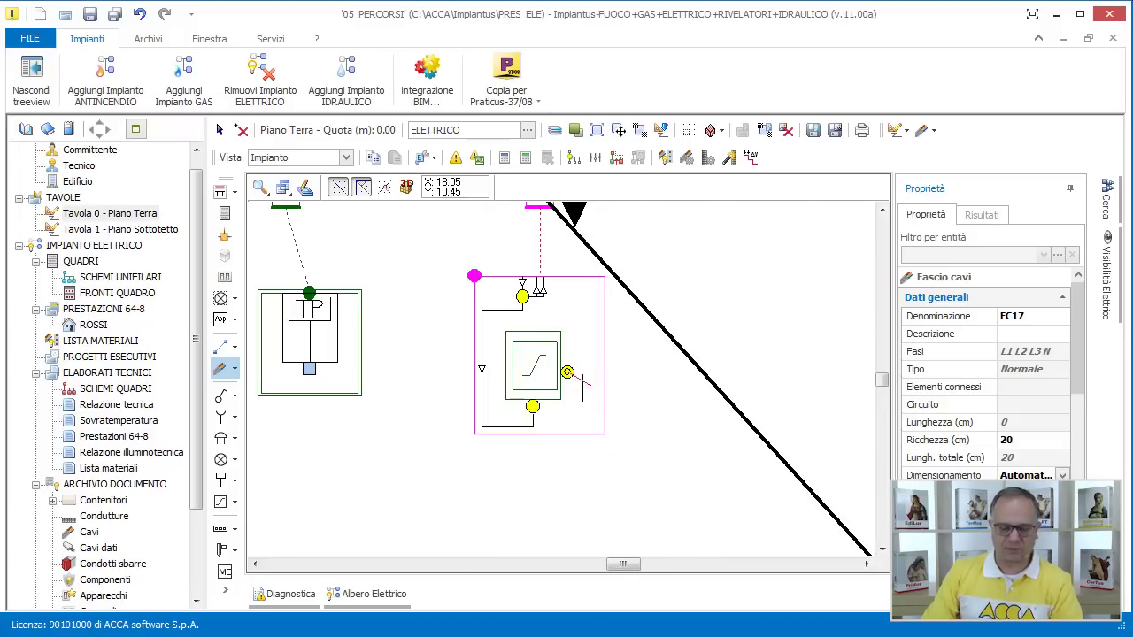
{"action": "scroll", "coordinate": [584, 396], "scroll_direction": "down", "scroll_amount": 1}
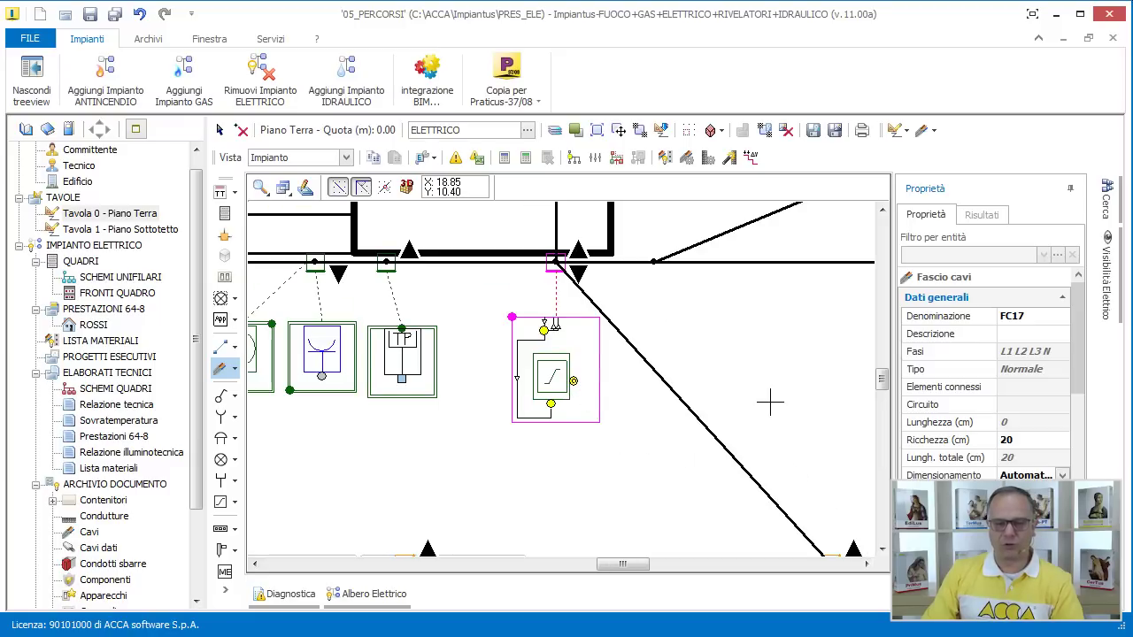
{"action": "scroll", "coordinate": [778, 389], "scroll_direction": "down", "scroll_amount": 3}
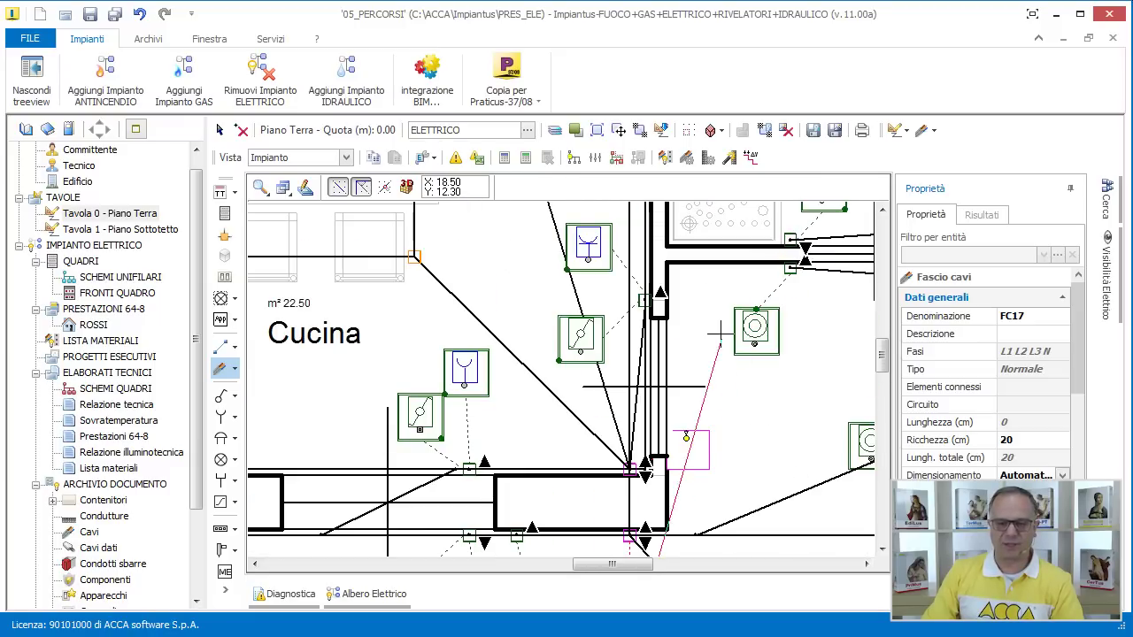
{"action": "middle_click_drag", "start_coordinate": [804, 443], "coordinate": [699, 443]}
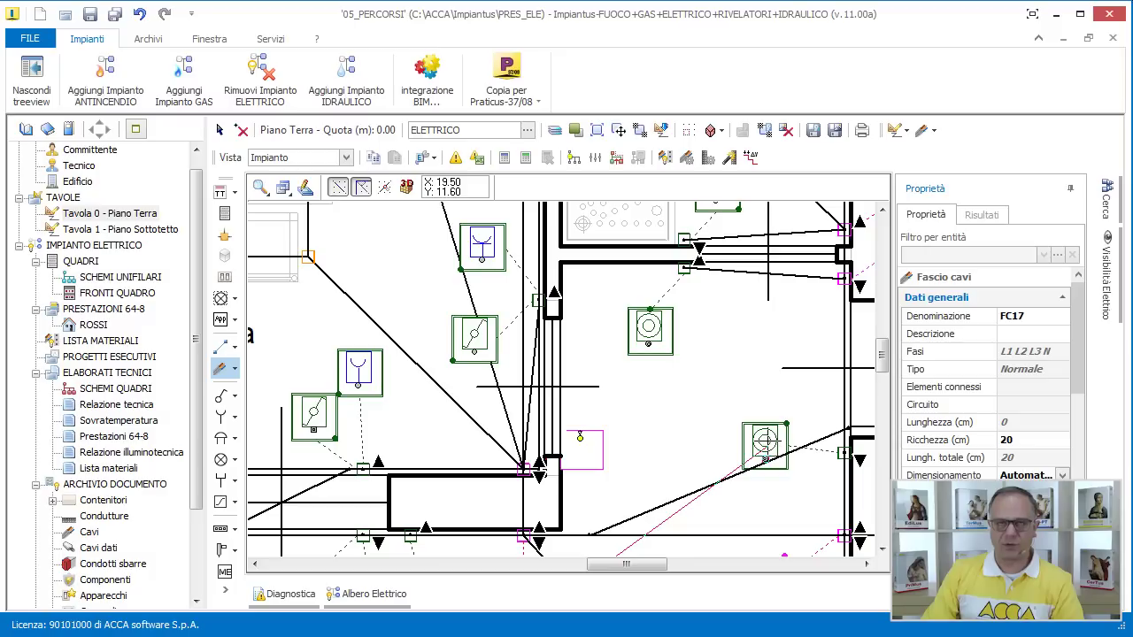
{"action": "left_click", "coordinate": [763, 456]}
{"action": "scroll", "coordinate": [763, 456], "scroll_direction": "up", "scroll_amount": 2}
{"action": "scroll", "coordinate": [763, 443], "scroll_direction": "down", "scroll_amount": 2}
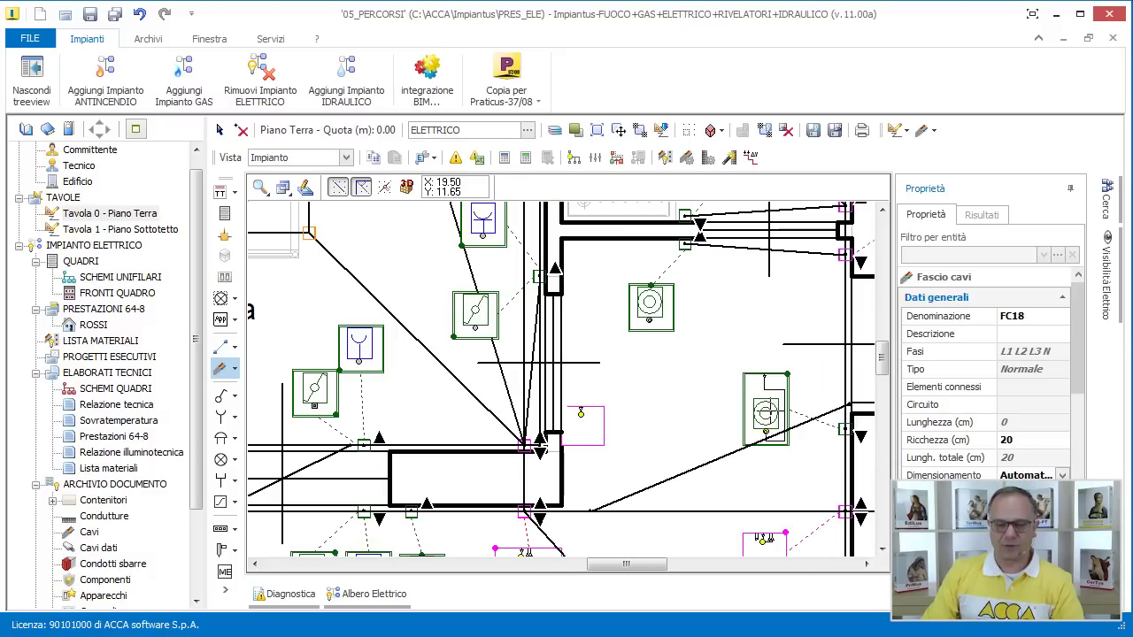
{"action": "left_click", "coordinate": [636, 351]}
Run another control bundle from relay PR1 to the Soggiorno push-button near the upper wall and chain it to the push-button beside the Scala wall
{"action": "scroll", "coordinate": [708, 256], "scroll_direction": "down", "scroll_amount": 2}
{"action": "scroll", "coordinate": [708, 257], "scroll_direction": "down", "scroll_amount": 1}
{"action": "scroll", "coordinate": [664, 304], "scroll_direction": "up", "scroll_amount": 3}
{"action": "scroll", "coordinate": [655, 301], "scroll_direction": "down", "scroll_amount": 2}
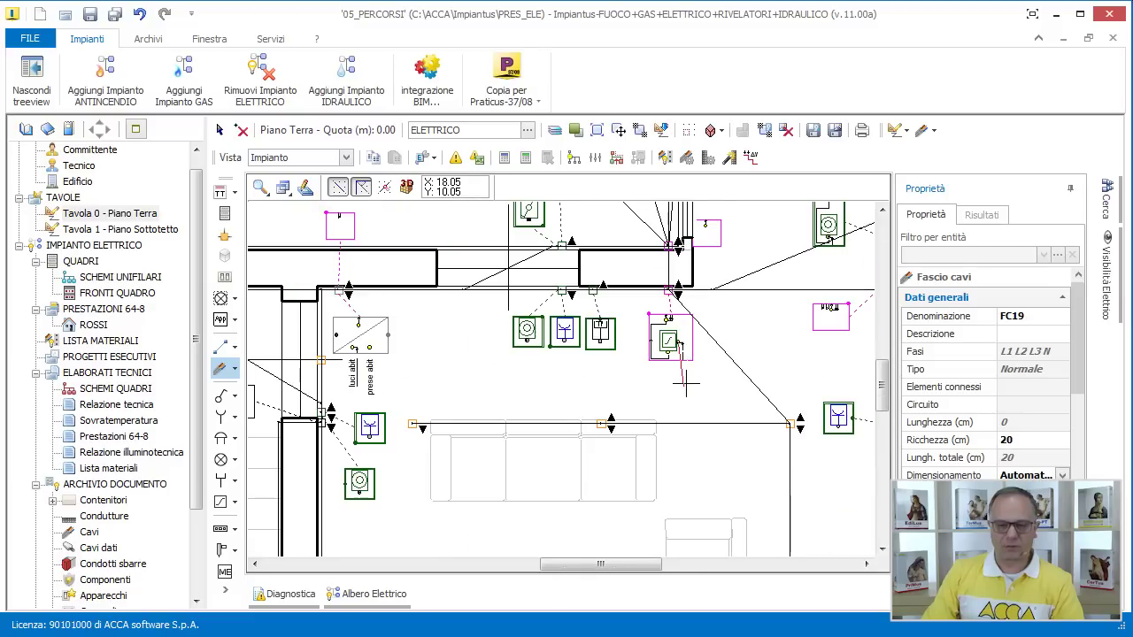
{"action": "left_click", "coordinate": [670, 341]}
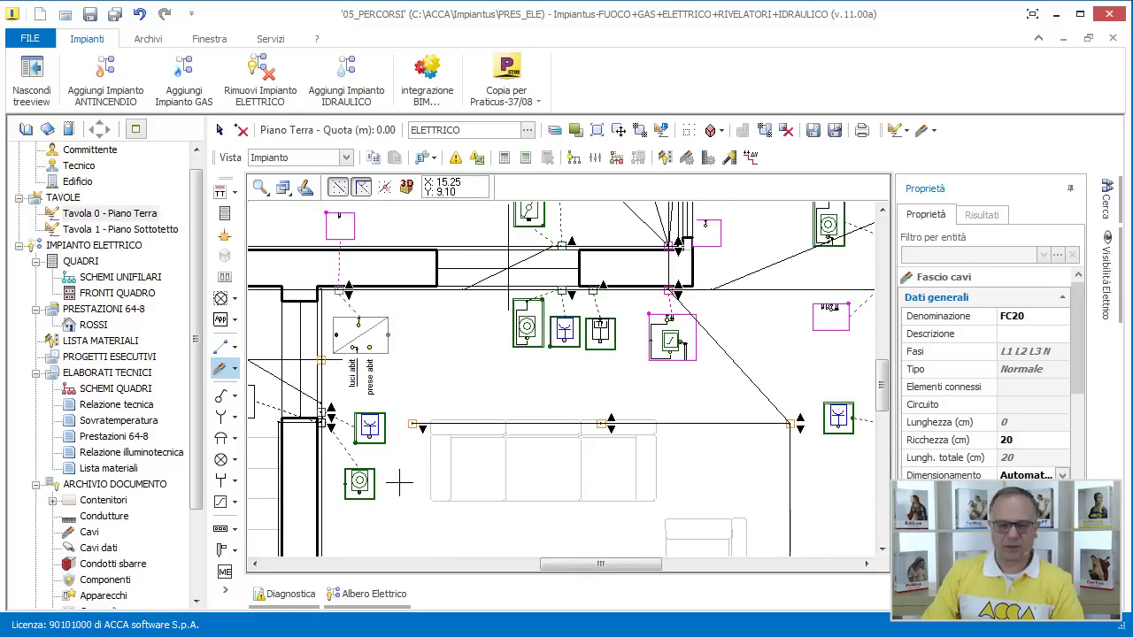
{"action": "left_click", "coordinate": [372, 474]}
{"action": "right_click", "coordinate": [445, 384]}
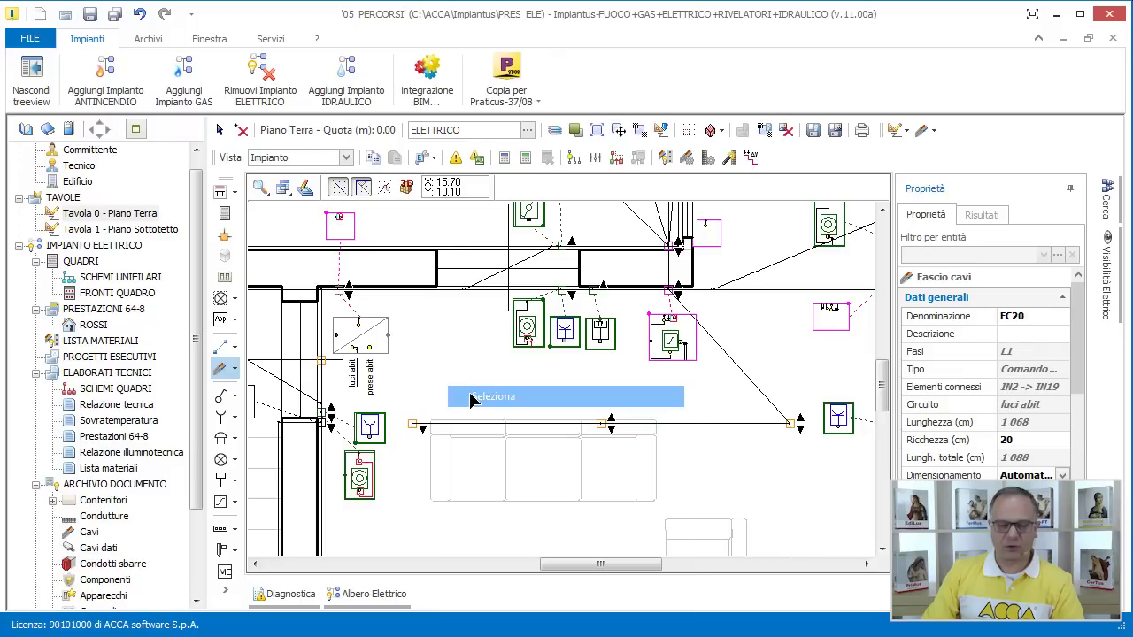
{"action": "left_click", "coordinate": [469, 393]}
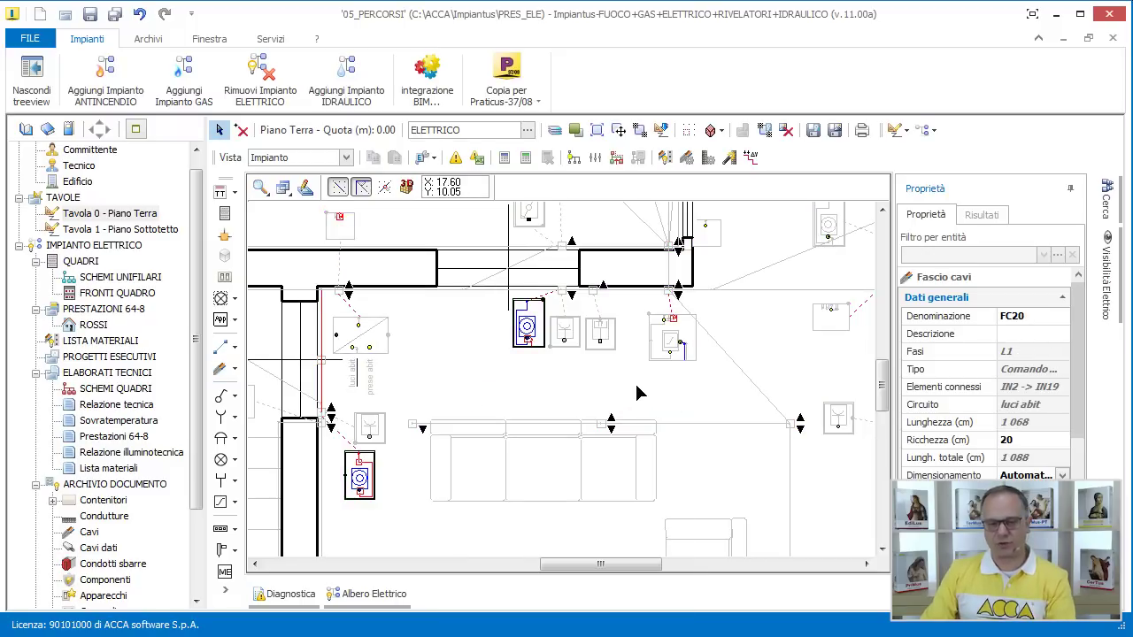
Examine the properties and route of the selected control bundle between the two Soggiorno push-buttons
{"action": "scroll", "coordinate": [1078, 425], "scroll_direction": "down", "scroll_amount": 5}
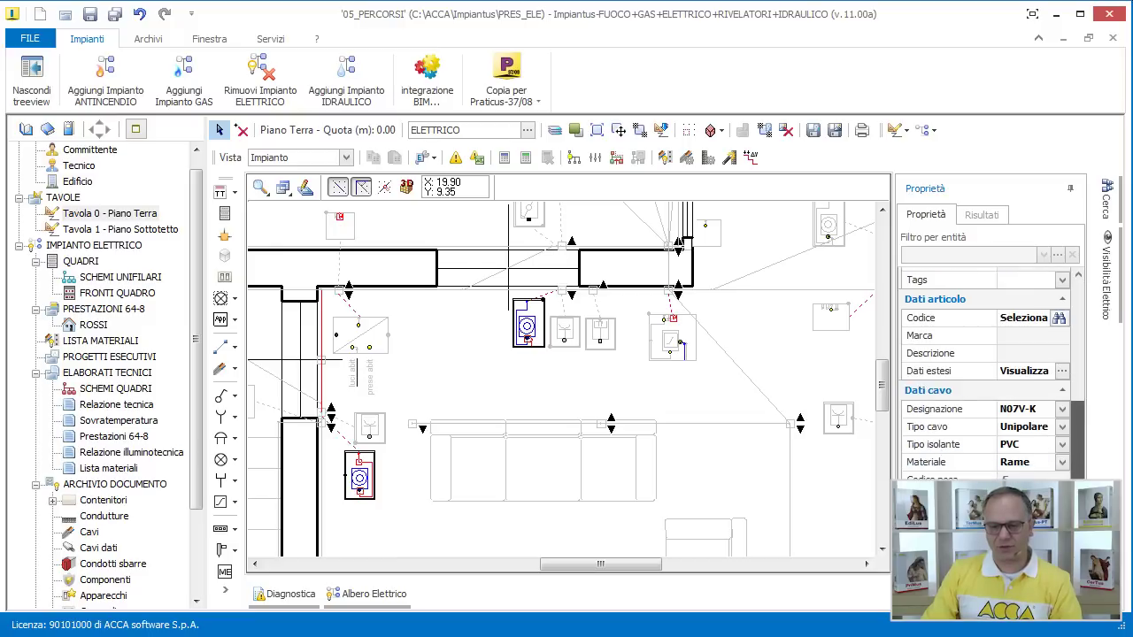
{"action": "scroll", "coordinate": [1045, 371], "scroll_direction": "up", "scroll_amount": 5}
{"action": "scroll", "coordinate": [531, 332], "scroll_direction": "up", "scroll_amount": 3}
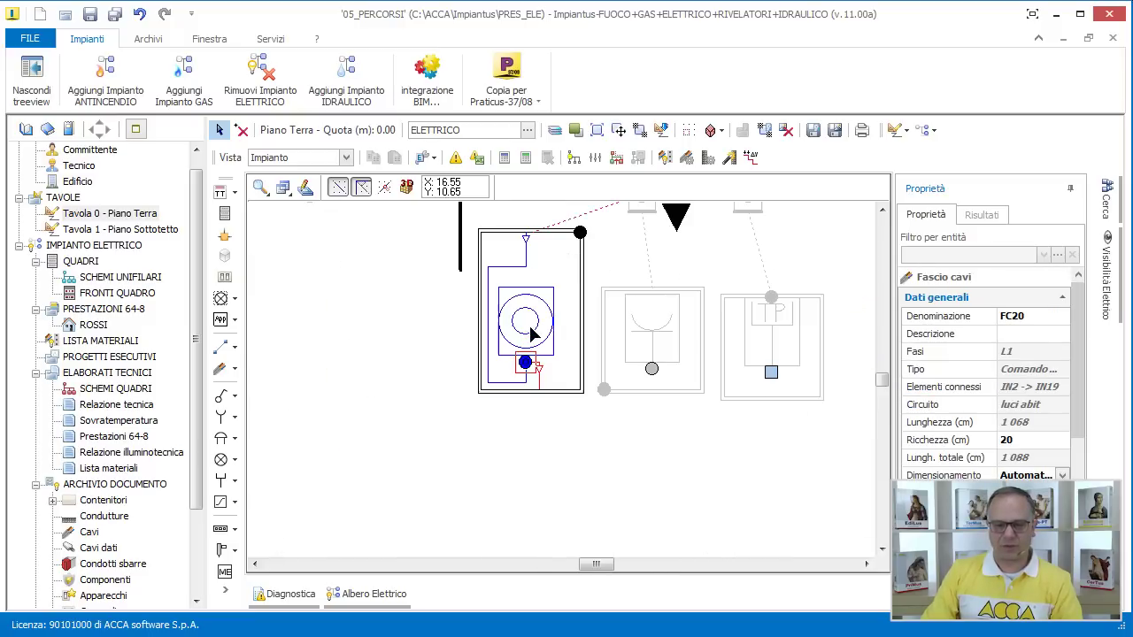
{"action": "scroll", "coordinate": [534, 328], "scroll_direction": "down", "scroll_amount": 3}
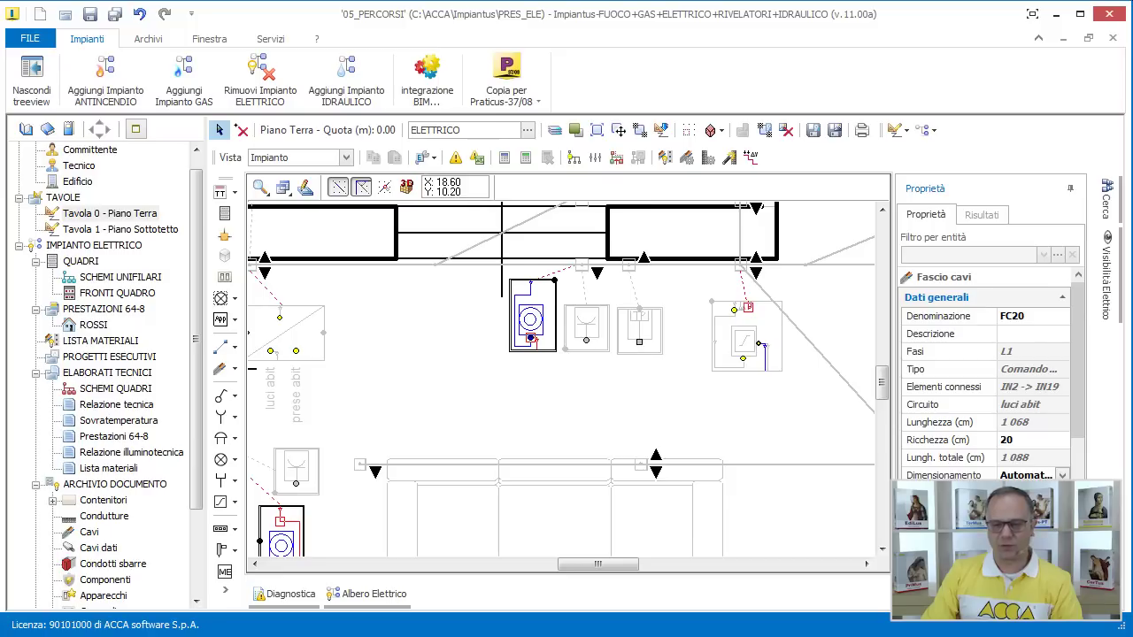
{"action": "scroll", "coordinate": [1009, 425], "scroll_direction": "down", "scroll_amount": 5}
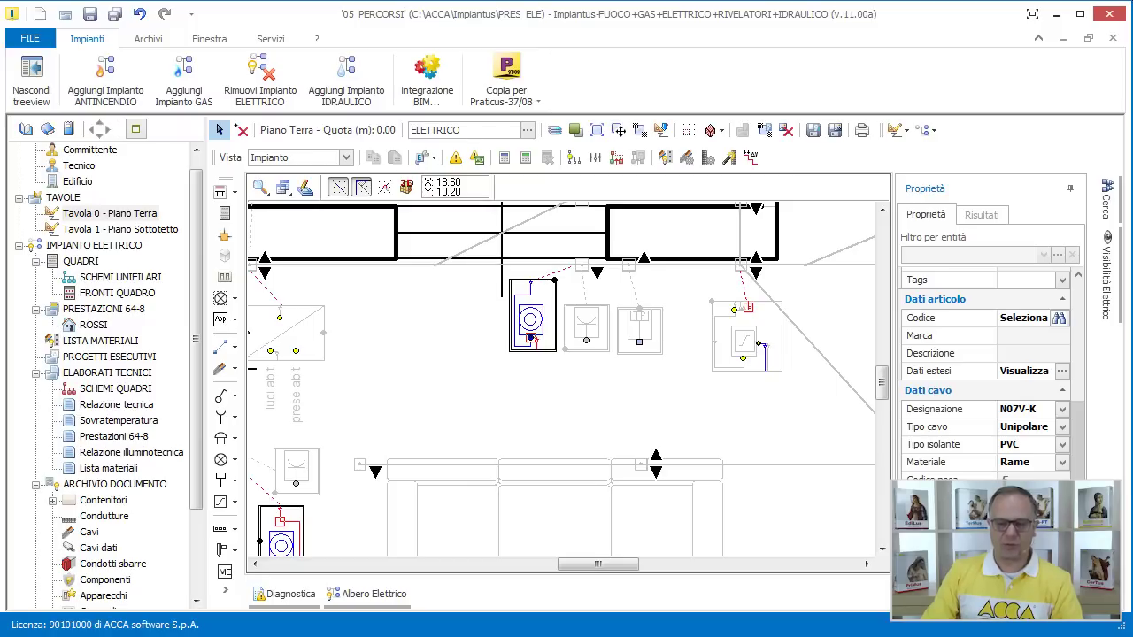
{"action": "scroll", "coordinate": [584, 410], "scroll_direction": "down", "scroll_amount": 2}
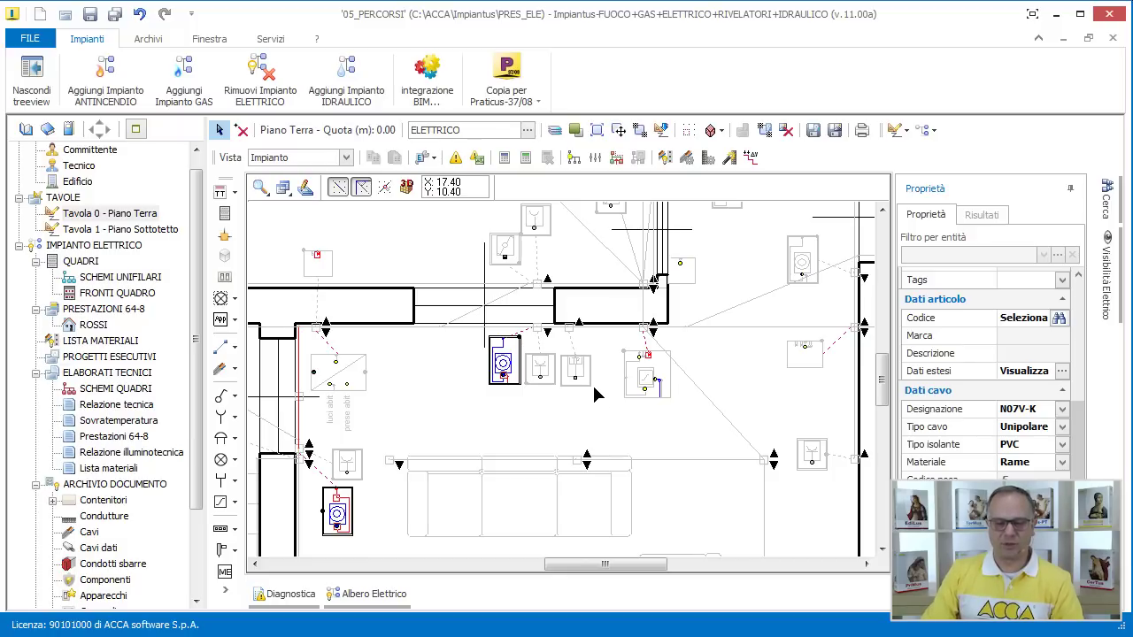
{"action": "scroll", "coordinate": [518, 285], "scroll_direction": "down", "scroll_amount": 2}
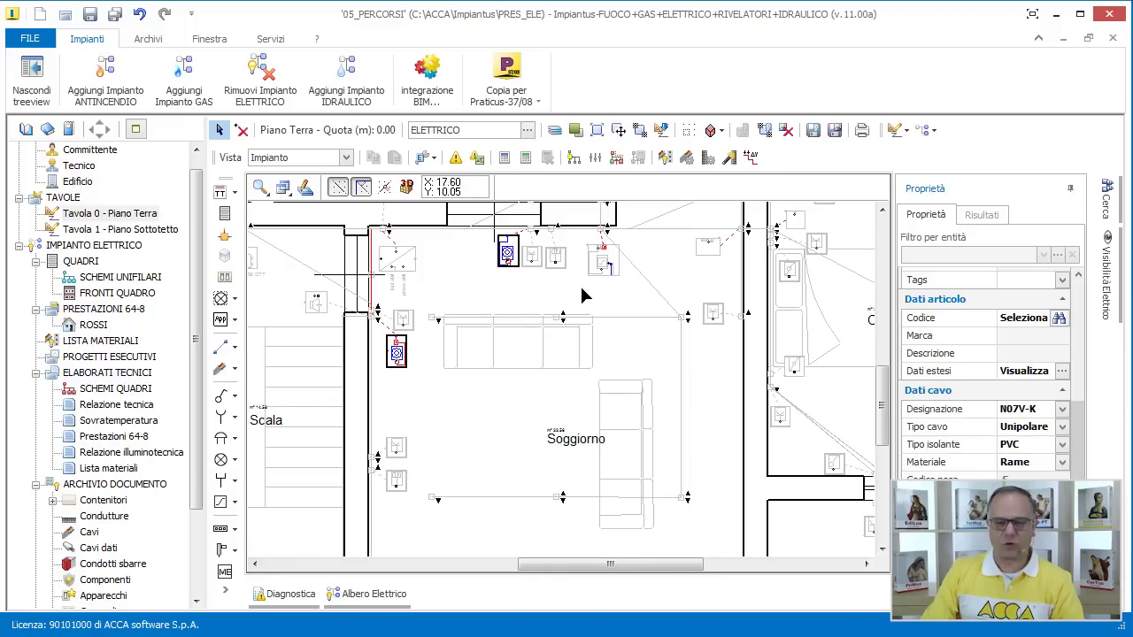
Deselect the control bundle and turn on the visibility of the Punto luce objects
{"action": "left_click", "coordinate": [517, 389]}
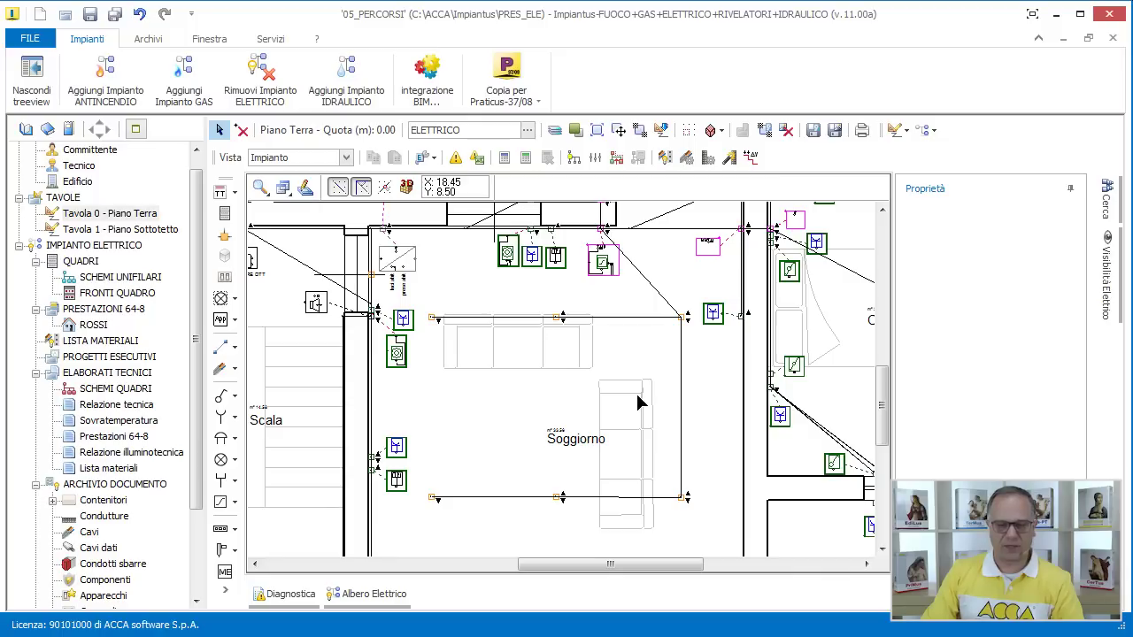
{"action": "left_click", "coordinate": [1107, 274]}
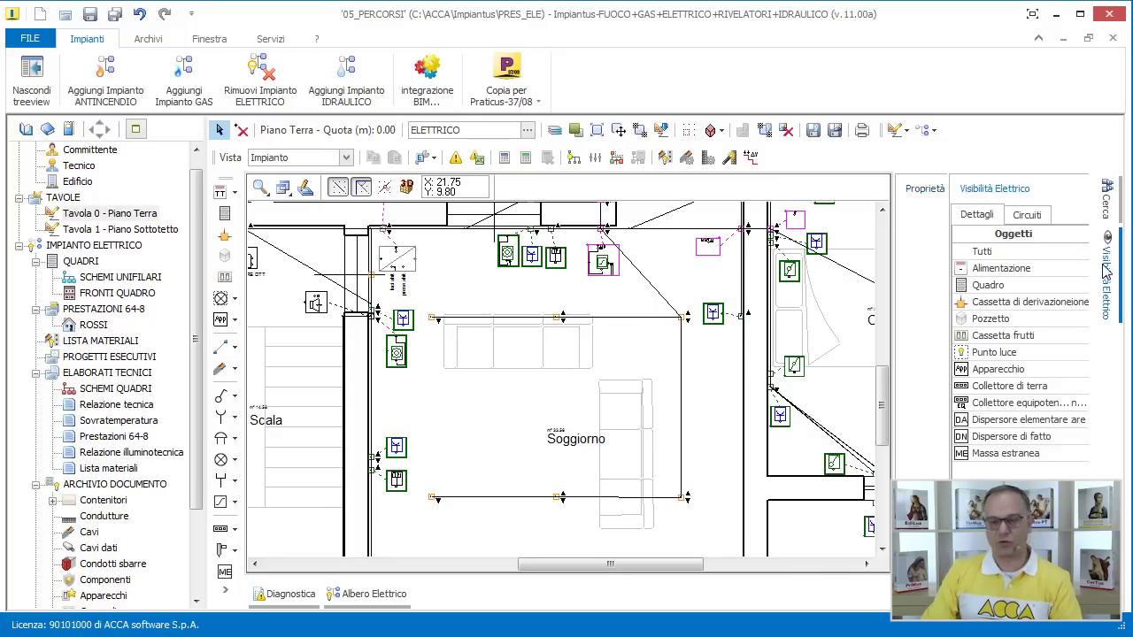
{"action": "left_click", "coordinate": [1062, 353]}
{"action": "left_click", "coordinate": [1061, 353]}
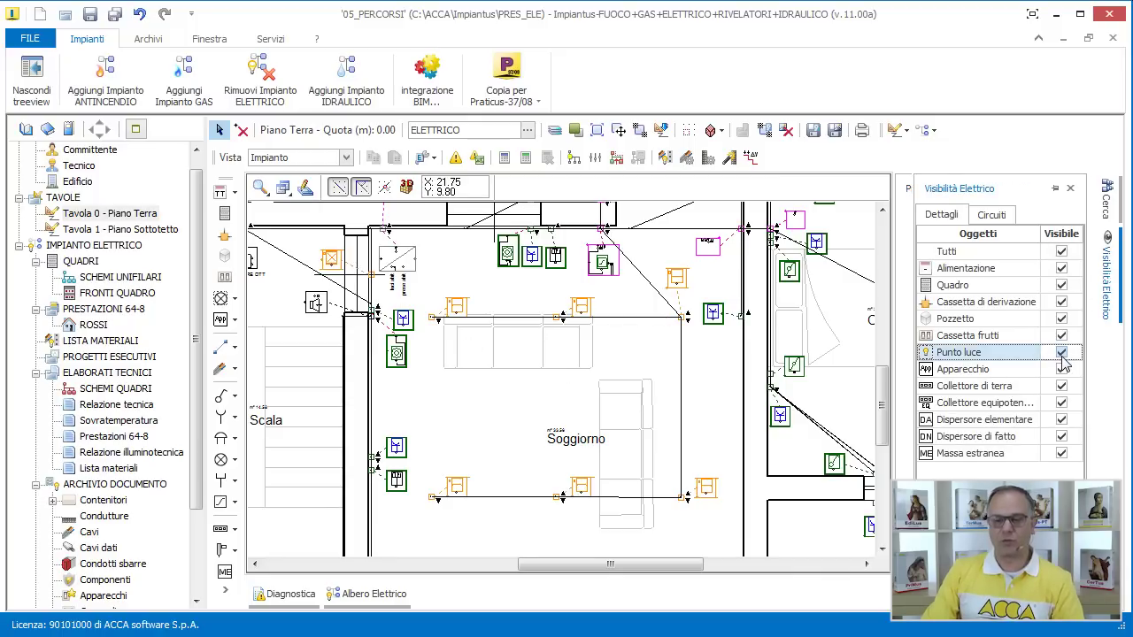
{"action": "left_click", "coordinate": [1072, 189]}
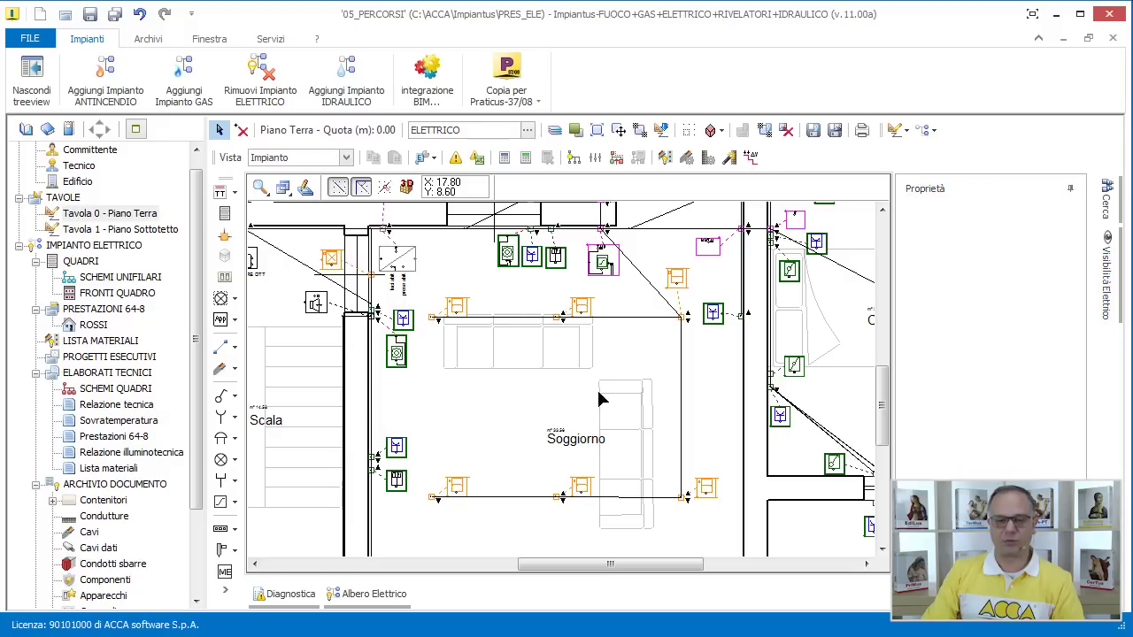
Run a cable bundle from relay PR1 to the farthest light point above the Soggiorno's upper sofa and select the bundle
{"action": "left_click", "coordinate": [220, 368]}
{"action": "scroll", "coordinate": [609, 264], "scroll_direction": "up", "scroll_amount": 4}
{"action": "left_click", "coordinate": [610, 267]}
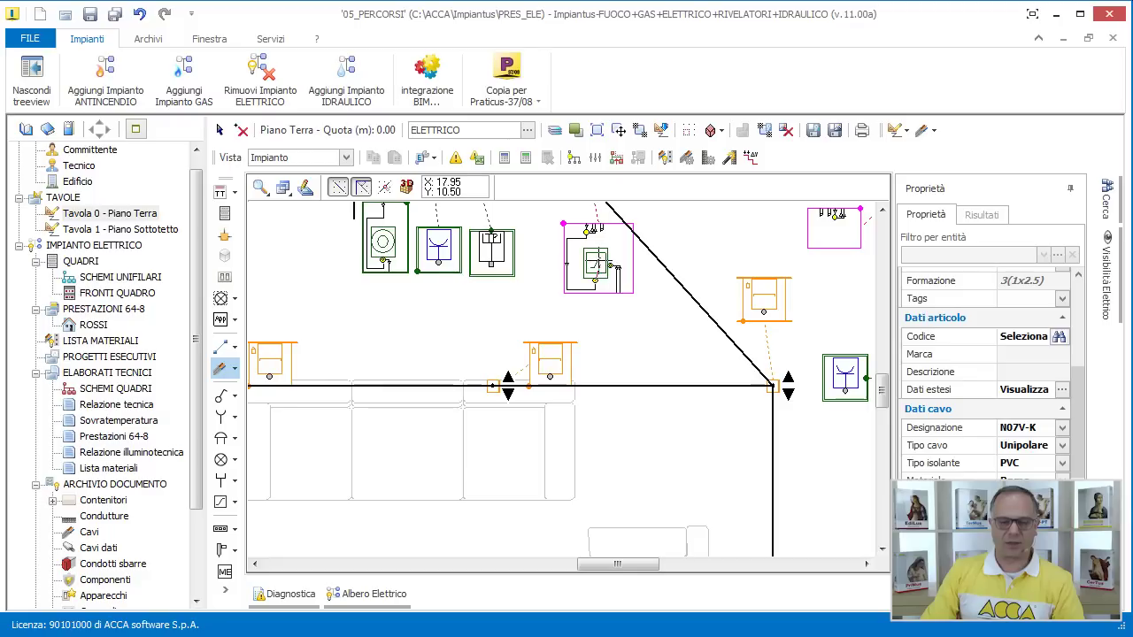
{"action": "scroll", "coordinate": [611, 284], "scroll_direction": "down", "scroll_amount": 2}
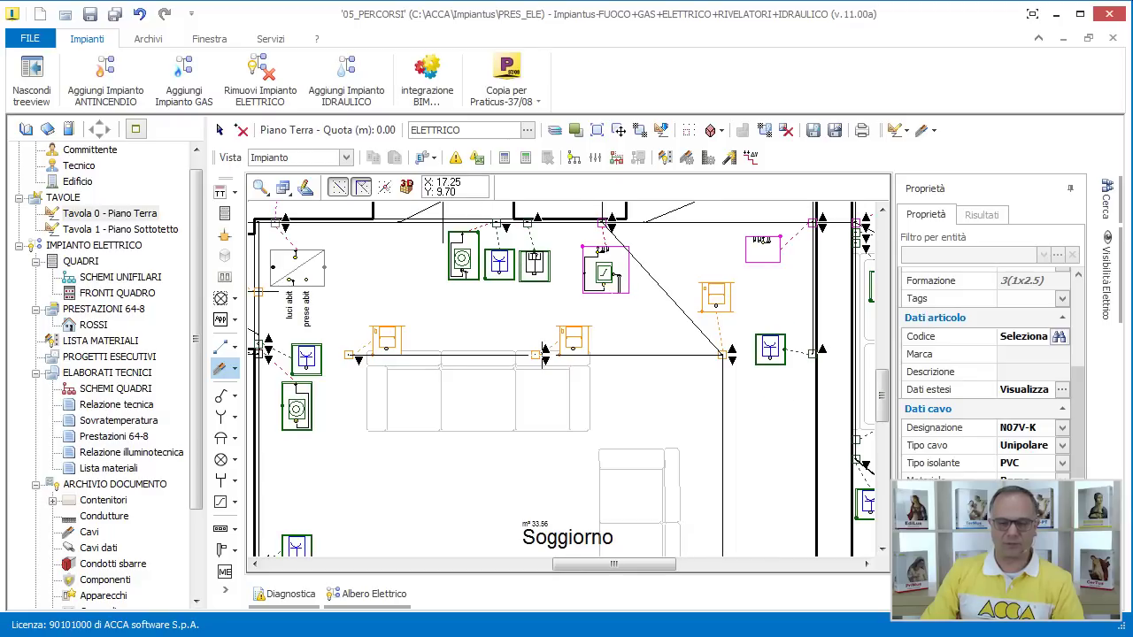
{"action": "left_click", "coordinate": [387, 332]}
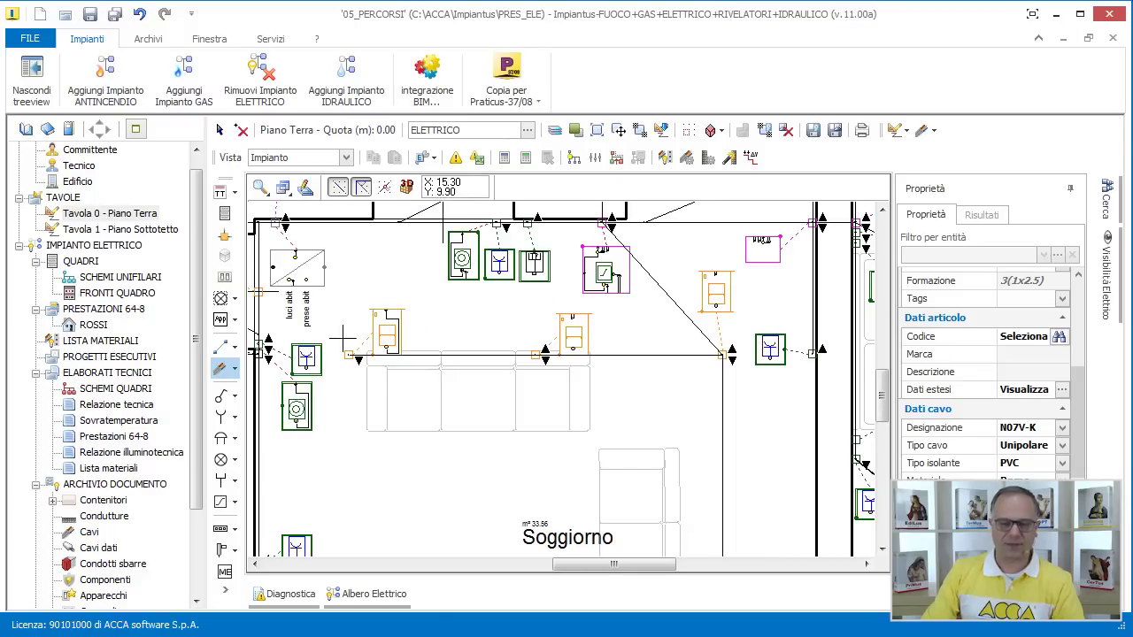
{"action": "right_click", "coordinate": [417, 324]}
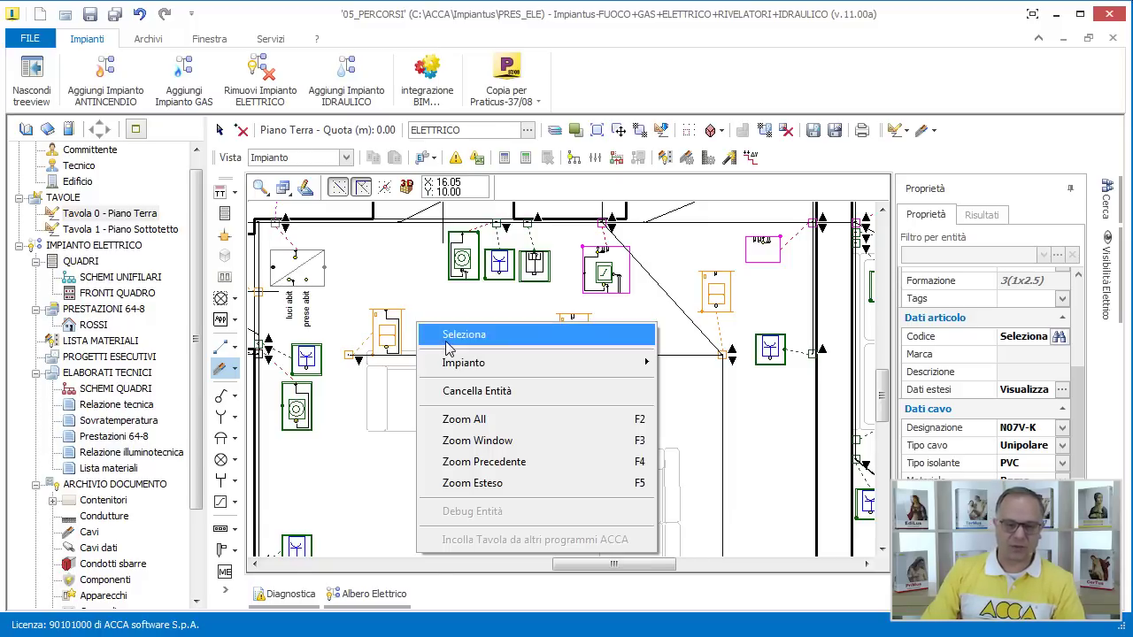
{"action": "left_click", "coordinate": [464, 334]}
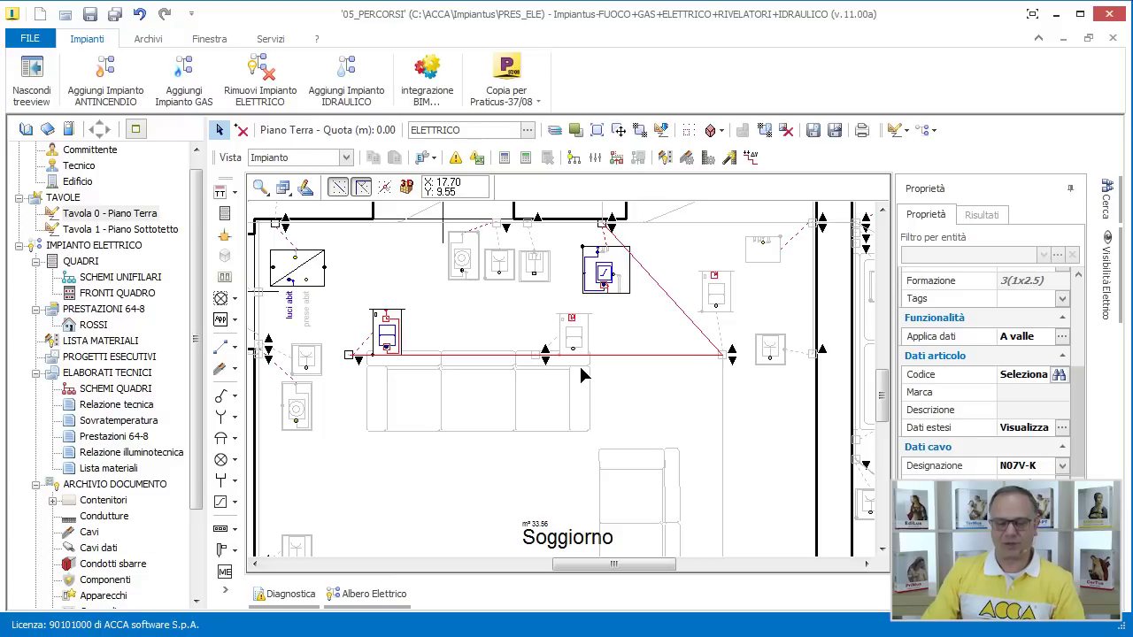
Split the relay bundle at light point PL24 and run a bundle from the split to that light's terminal
{"action": "scroll", "coordinate": [579, 364], "scroll_direction": "up", "scroll_amount": 3}
{"action": "right_click", "coordinate": [565, 256]}
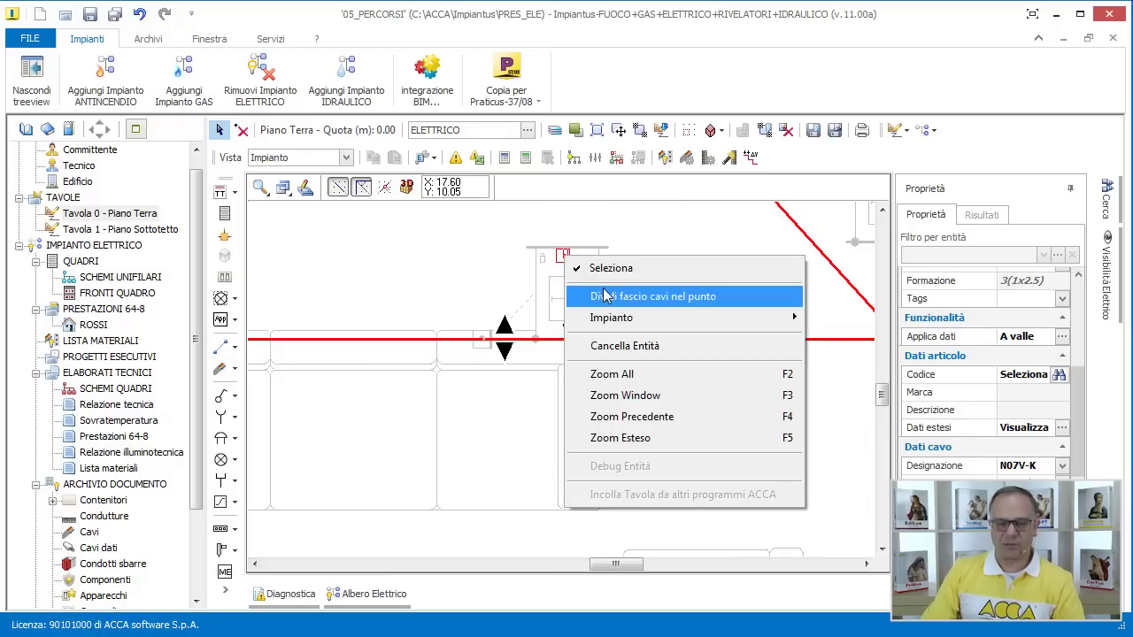
{"action": "left_click", "coordinate": [597, 296]}
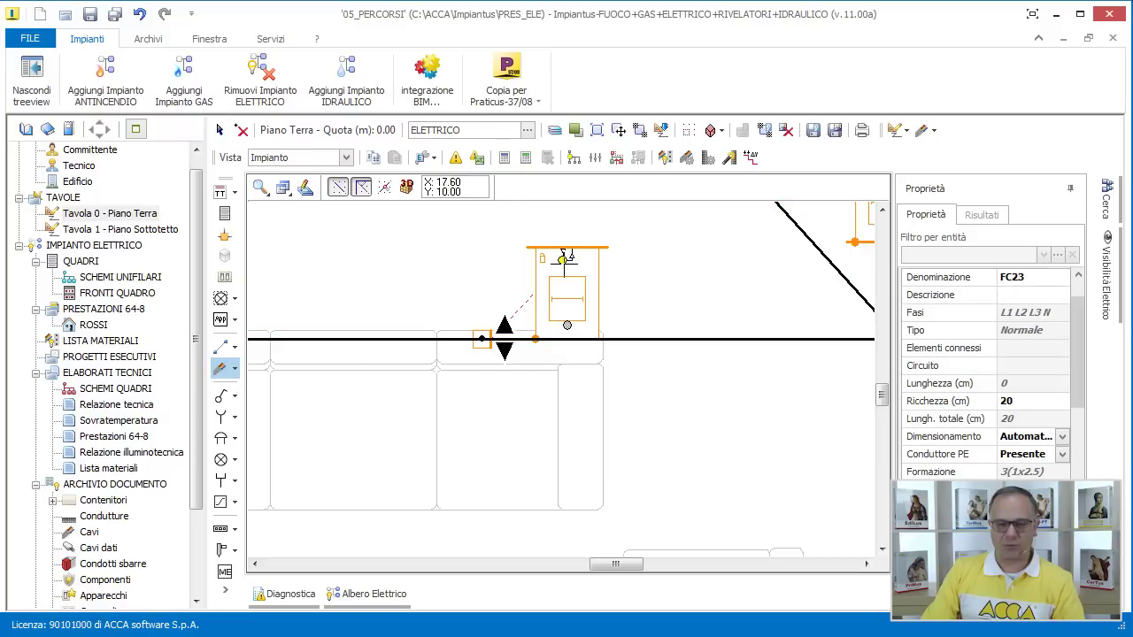
{"action": "middle_click_drag", "start_coordinate": [721, 397], "coordinate": [525, 493]}
{"action": "right_click", "coordinate": [653, 322]}
{"action": "left_click", "coordinate": [691, 330]}
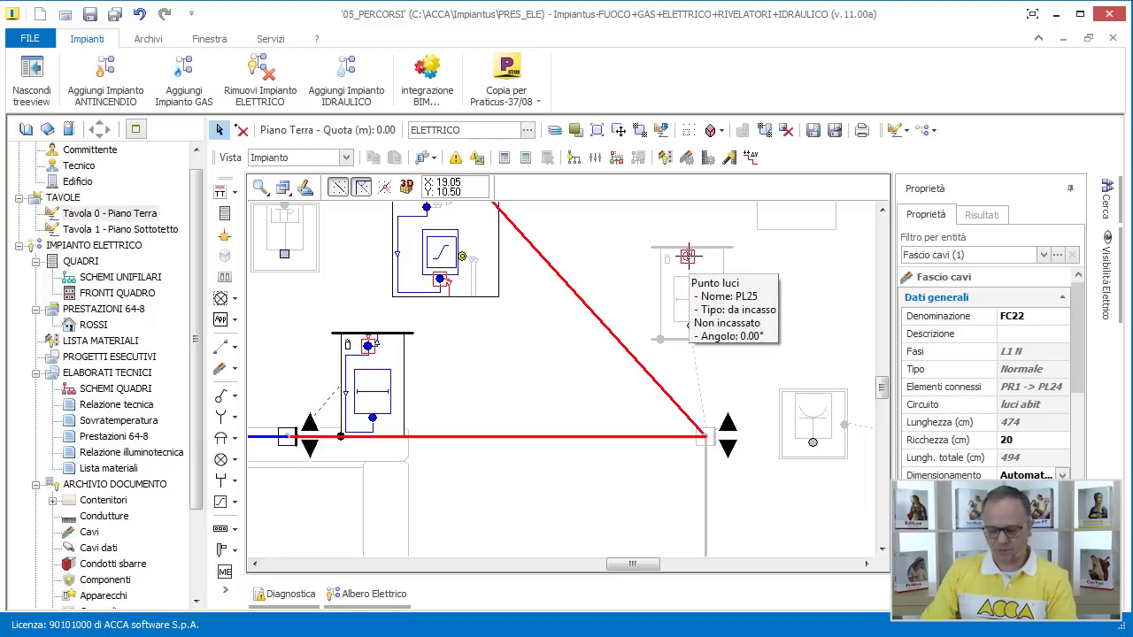
Split the relay bundle at light point PL25, run a bundle from the split to that light's terminal, and clear the selection
{"action": "left_click", "coordinate": [688, 257]}
{"action": "left_click", "coordinate": [222, 368]}
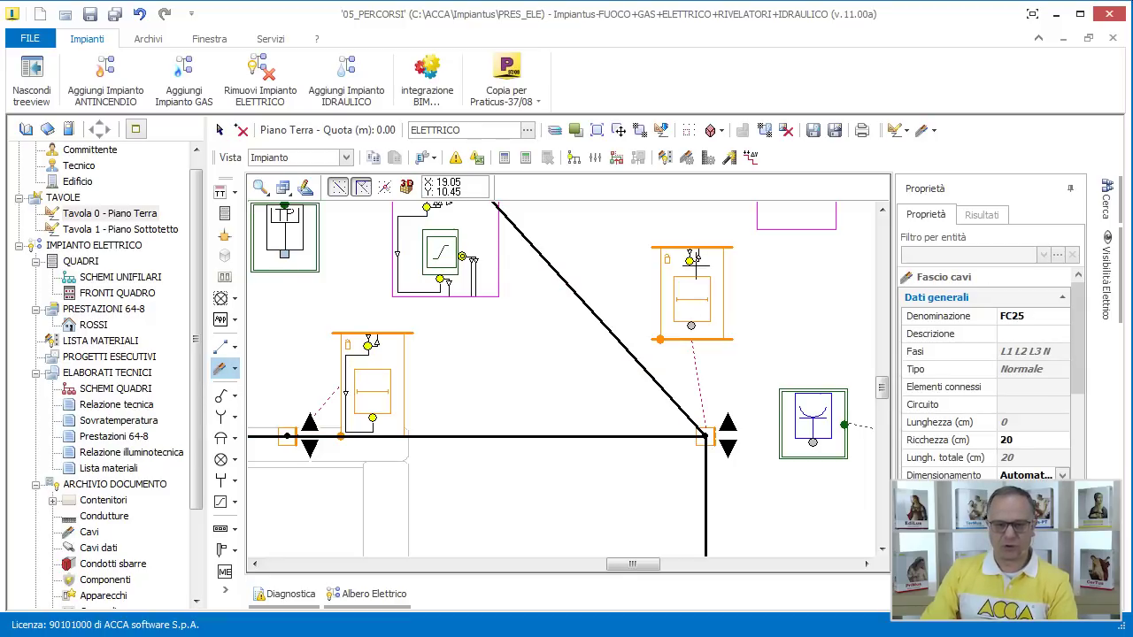
{"action": "right_click", "coordinate": [510, 365]}
{"action": "left_click", "coordinate": [549, 384]}
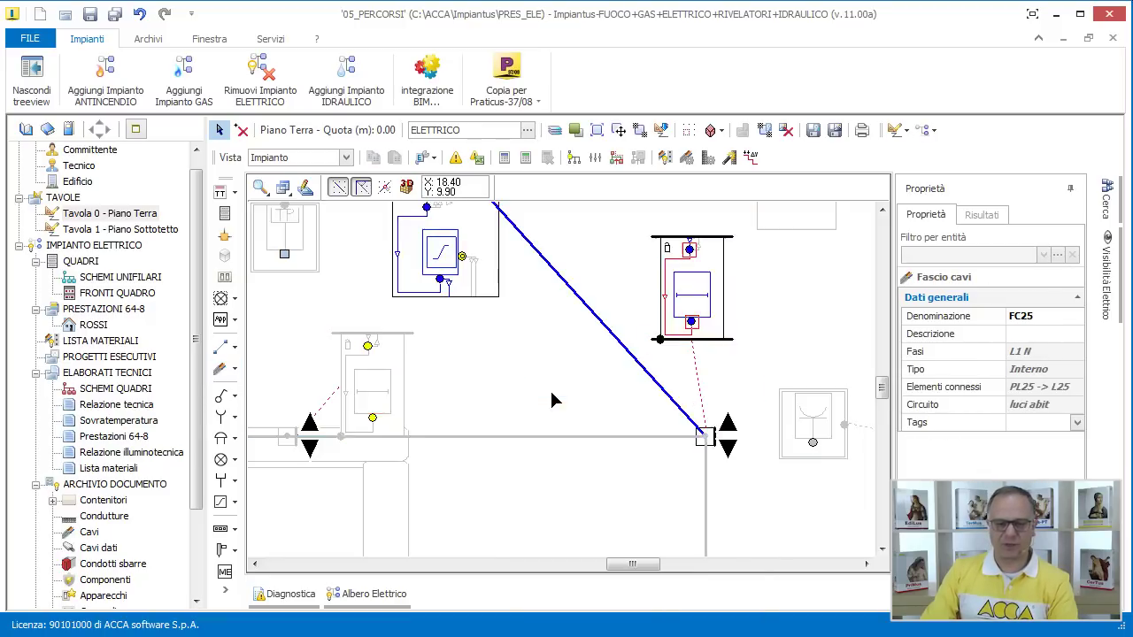
{"action": "scroll", "coordinate": [550, 389], "scroll_direction": "down", "scroll_amount": 2}
{"action": "middle_click_drag", "start_coordinate": [555, 455], "coordinate": [581, 449]}
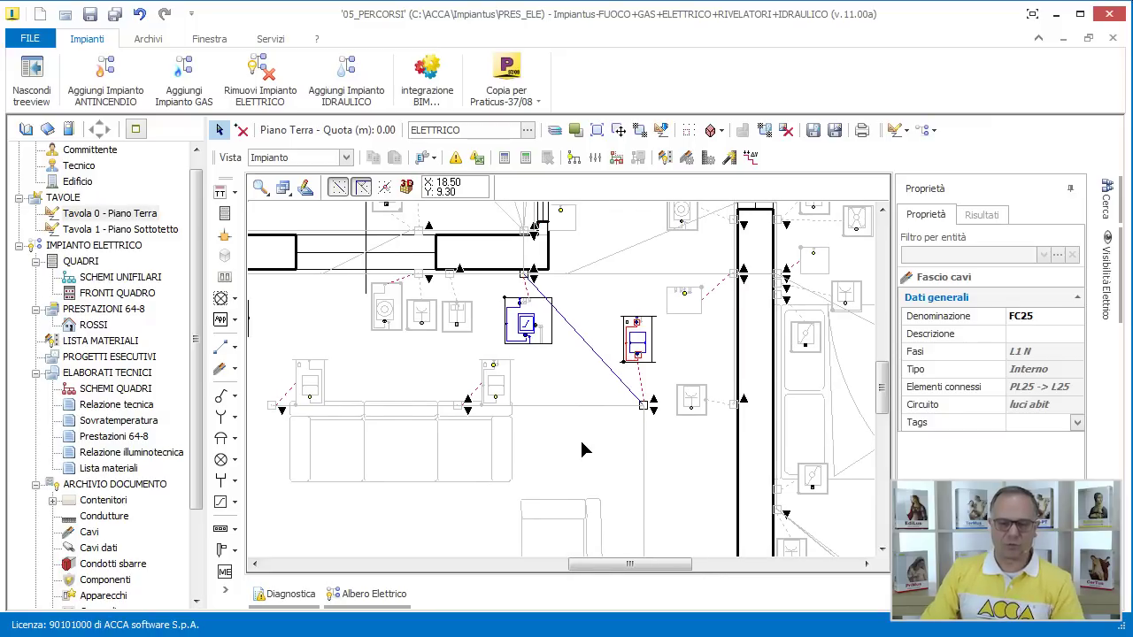
{"action": "key", "text": "Escape"}
{"action": "scroll", "coordinate": [576, 429], "scroll_direction": "down", "scroll_amount": 2}
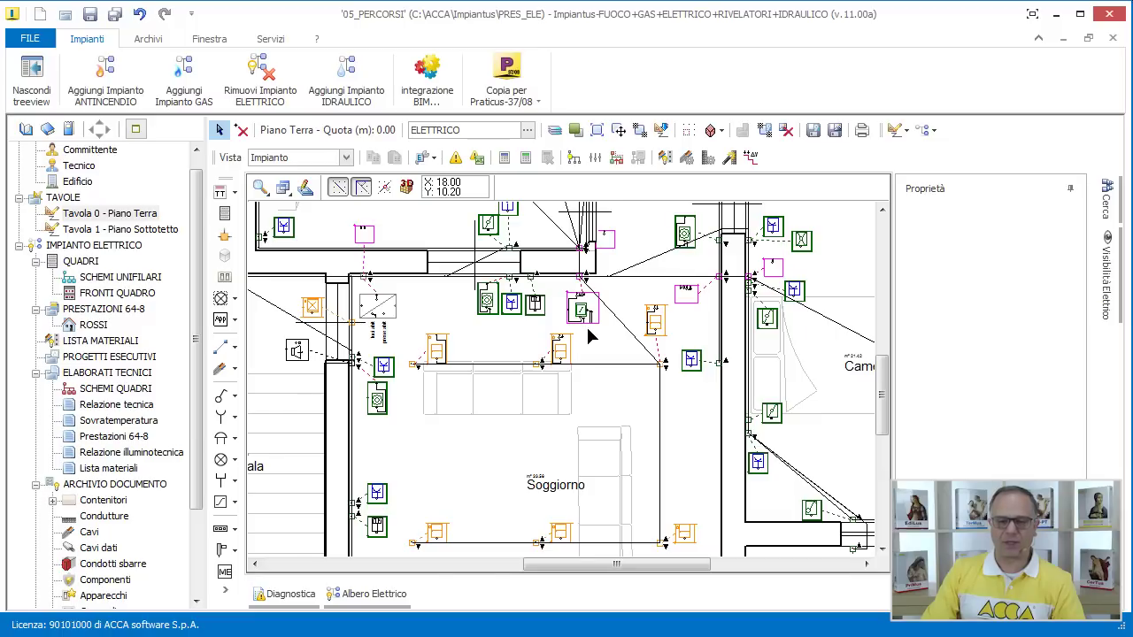
Examine the relay, controlled lamps and wiring route of the Soggiorno push-button IN2 just below the kitchen wall
{"action": "left_click", "coordinate": [486, 302]}
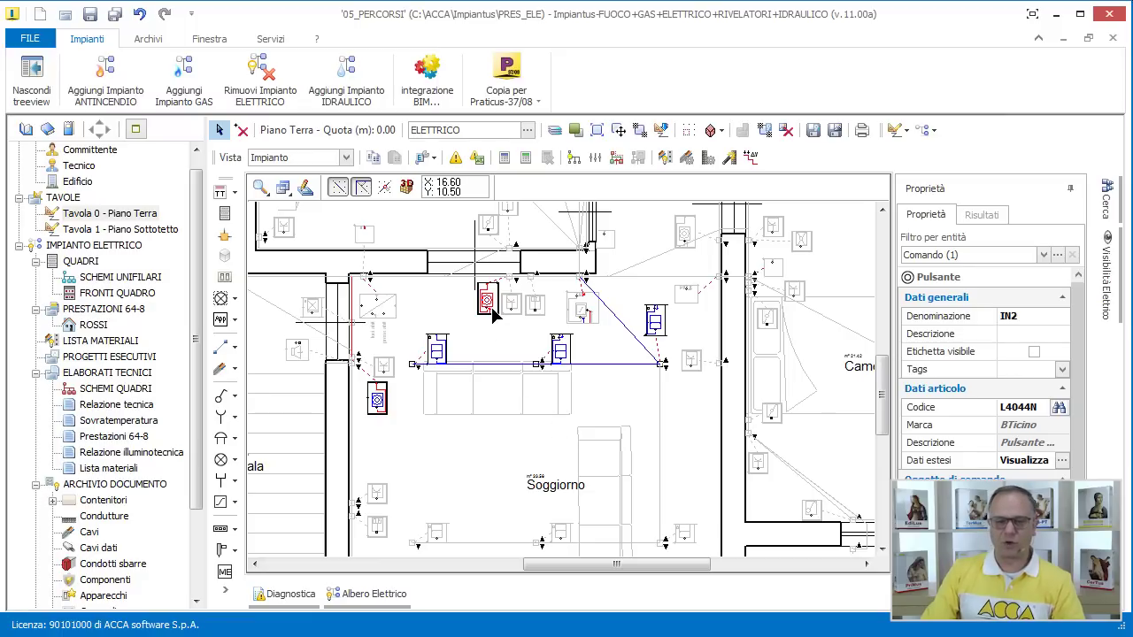
{"action": "middle_click_drag", "start_coordinate": [492, 314], "coordinate": [470, 281]}
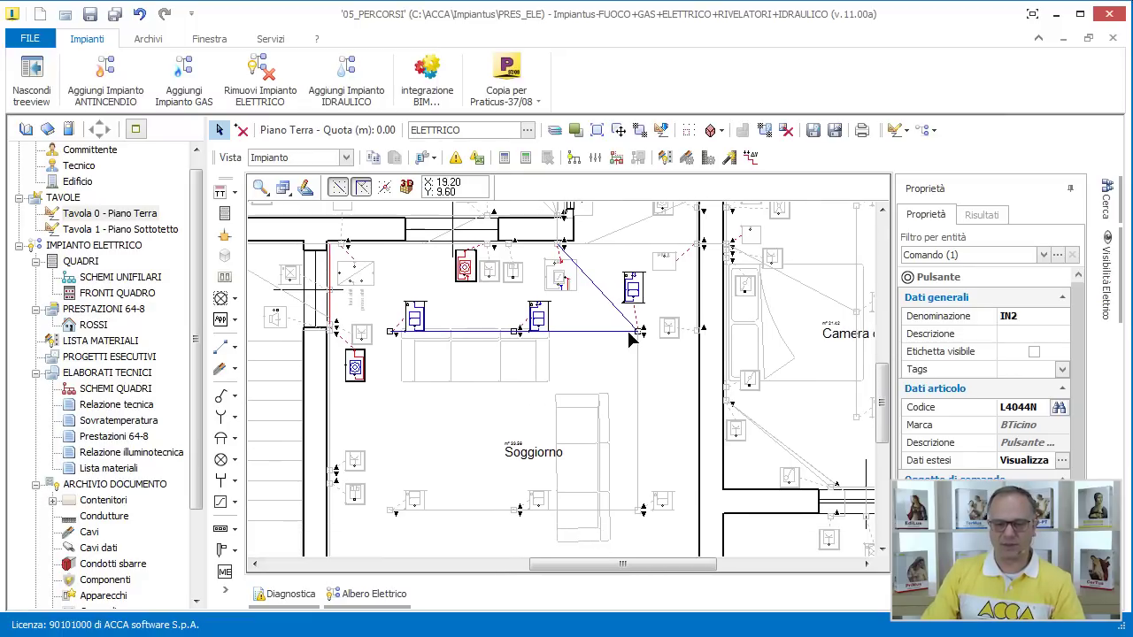
{"action": "scroll", "coordinate": [1055, 429], "scroll_direction": "down", "scroll_amount": 3}
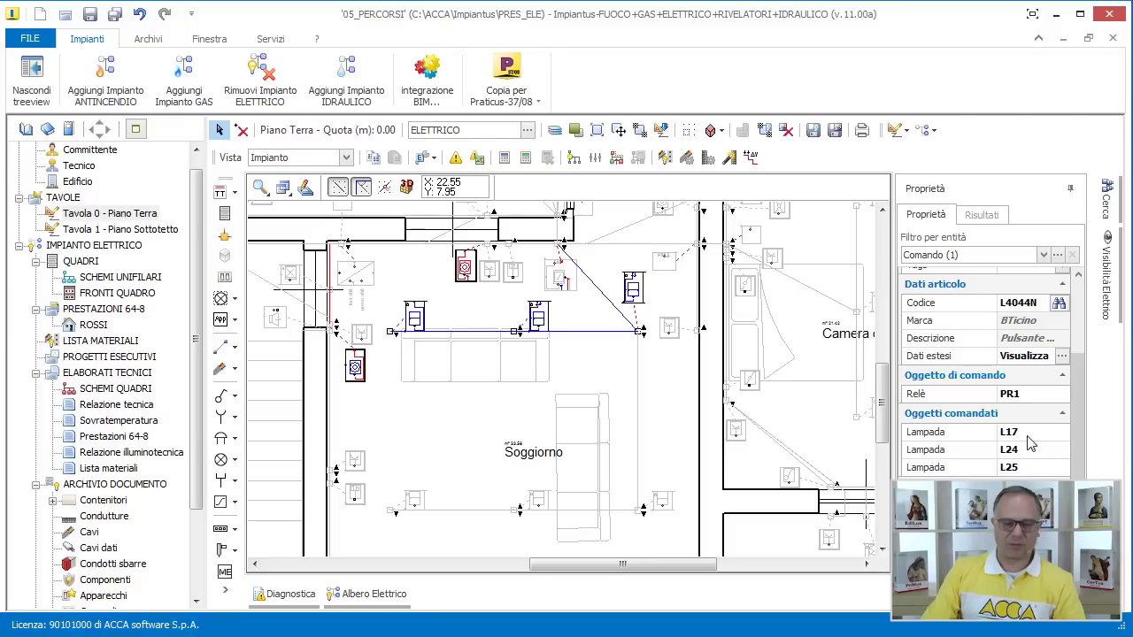
{"action": "scroll", "coordinate": [391, 270], "scroll_direction": "up", "scroll_amount": 2}
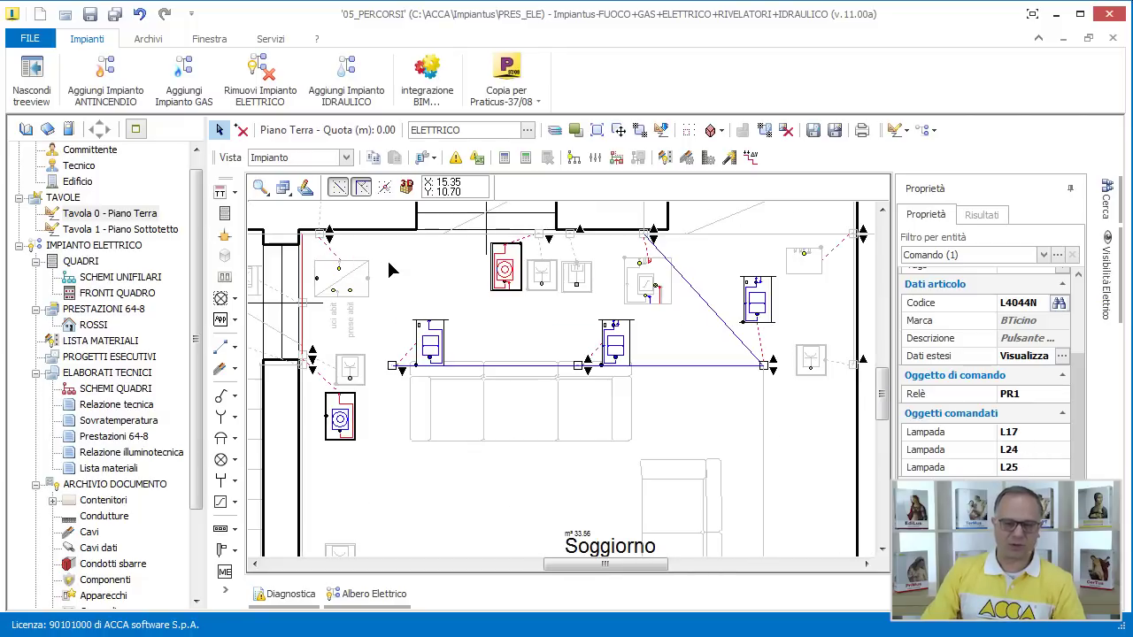
{"action": "middle_click_drag", "start_coordinate": [395, 266], "coordinate": [414, 280]}
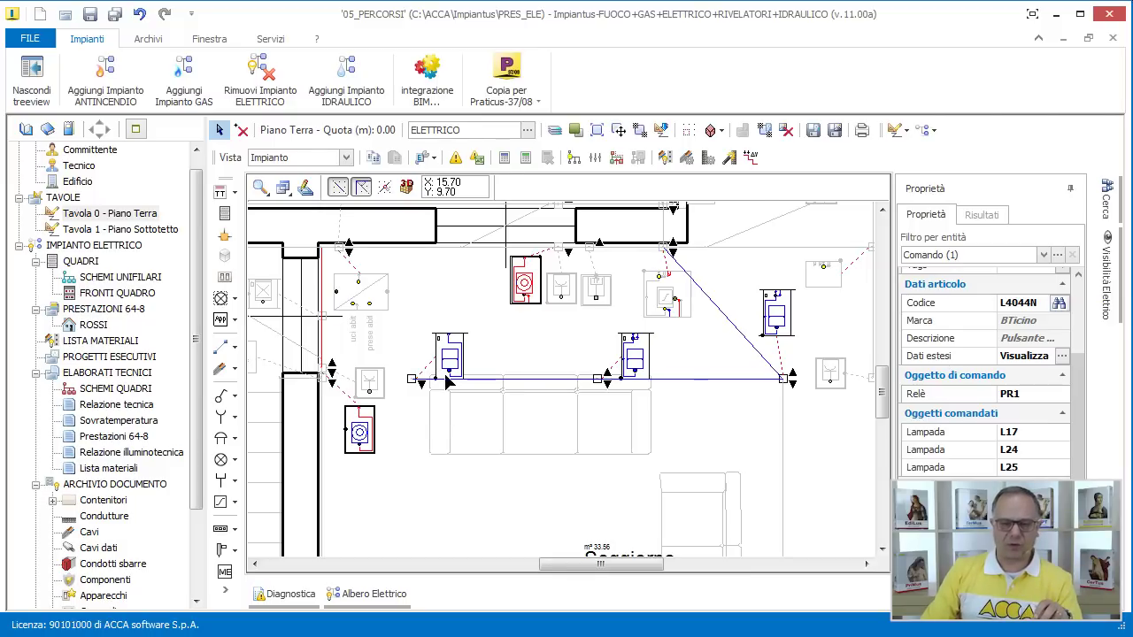
{"action": "scroll", "coordinate": [463, 404], "scroll_direction": "down", "scroll_amount": 3}
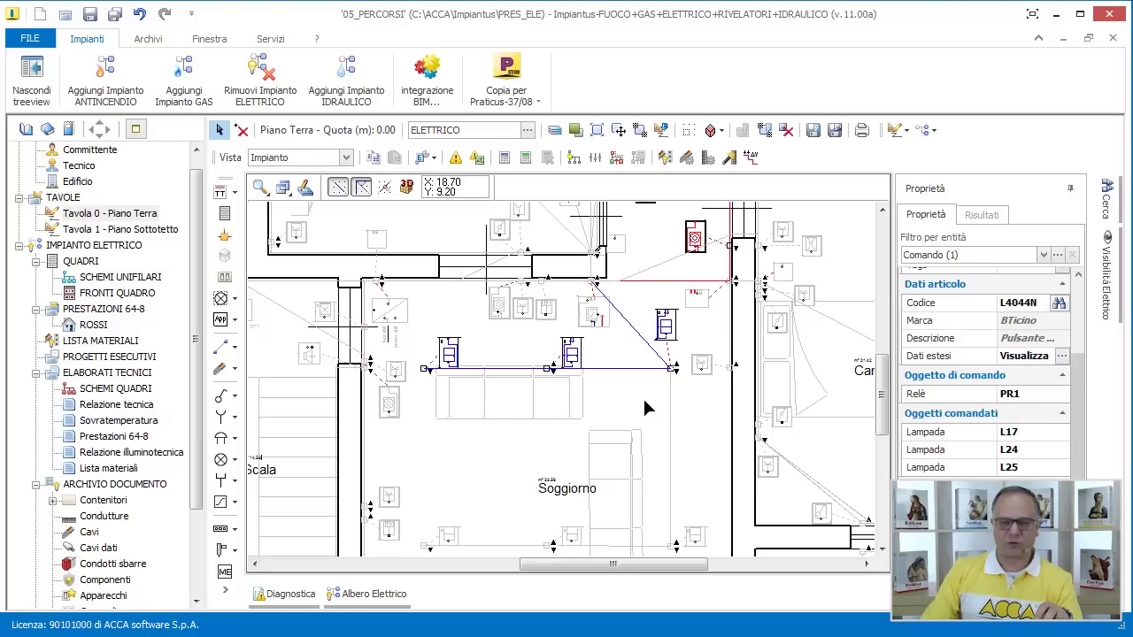
{"action": "middle_click_drag", "start_coordinate": [648, 407], "coordinate": [644, 428]}
{"action": "scroll", "coordinate": [646, 381], "scroll_direction": "down", "scroll_amount": 2}
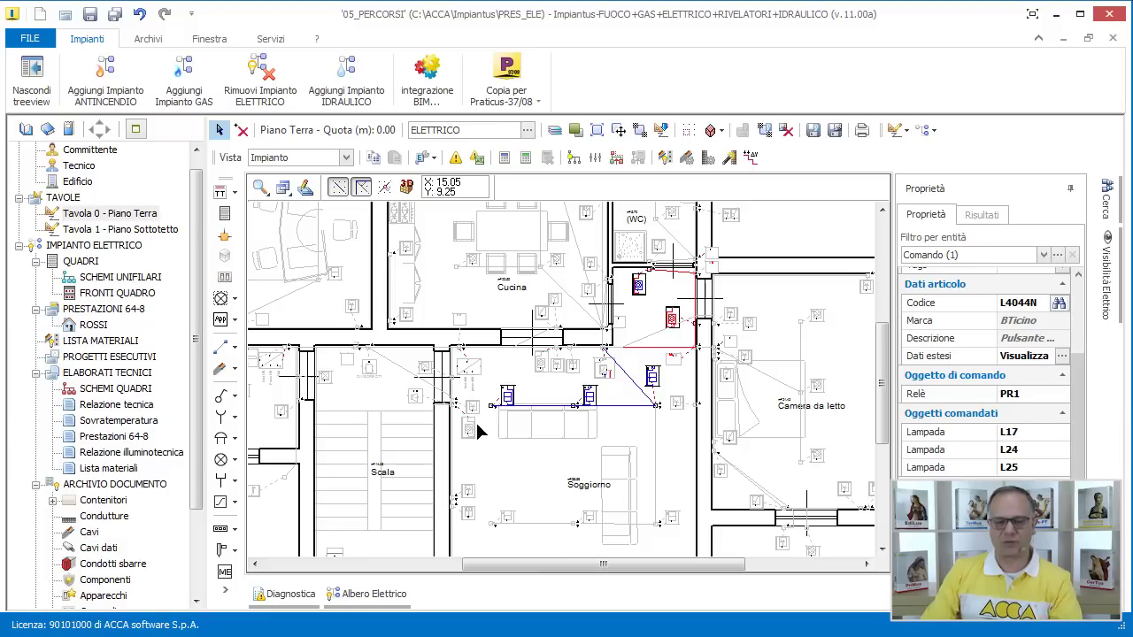
Examine the luci abit circuit output of the panel and the devices it feeds across the ground floor
{"action": "scroll", "coordinate": [469, 400], "scroll_direction": "up", "scroll_amount": 3}
{"action": "left_click", "coordinate": [480, 342]}
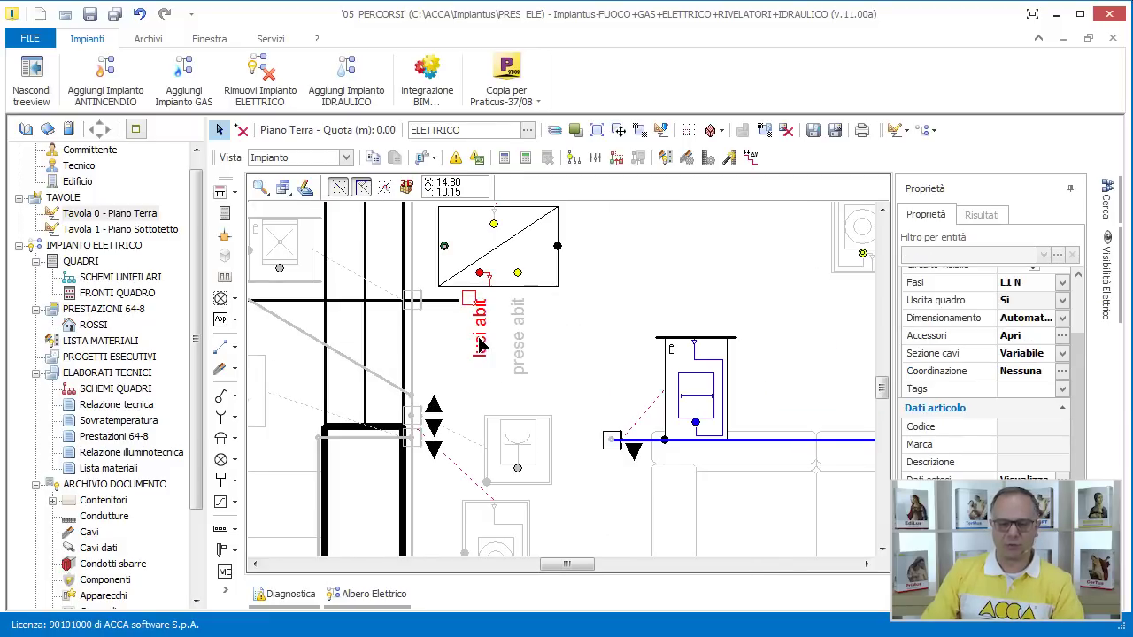
{"action": "scroll", "coordinate": [445, 337], "scroll_direction": "down", "scroll_amount": 4}
{"action": "scroll", "coordinate": [444, 335], "scroll_direction": "up", "scroll_amount": 2}
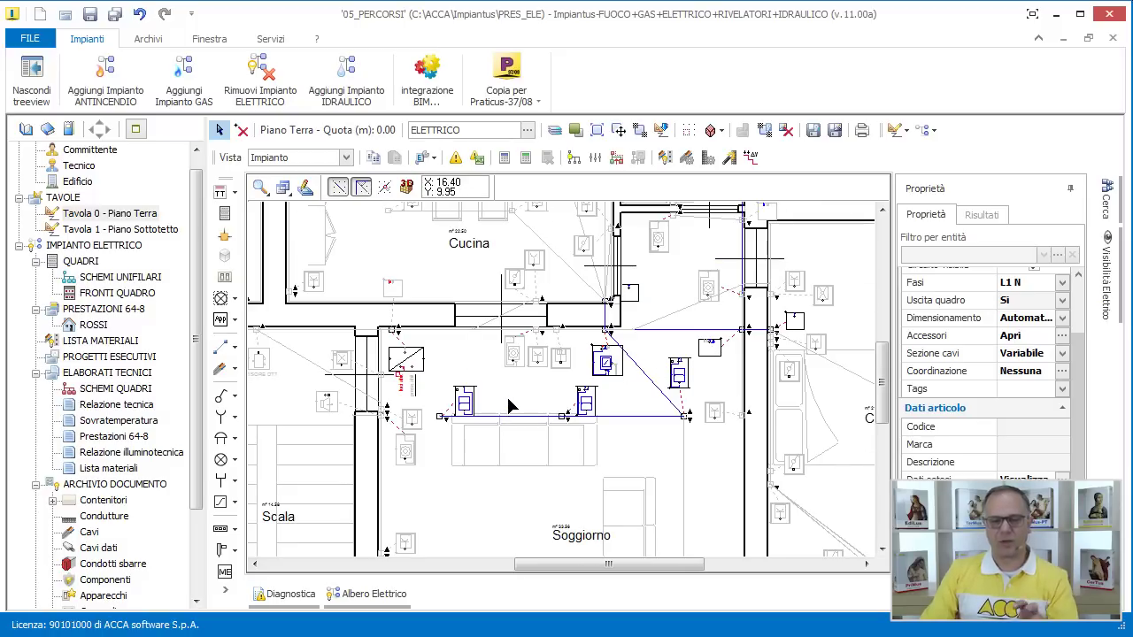
{"action": "scroll", "coordinate": [535, 431], "scroll_direction": "down", "scroll_amount": 2}
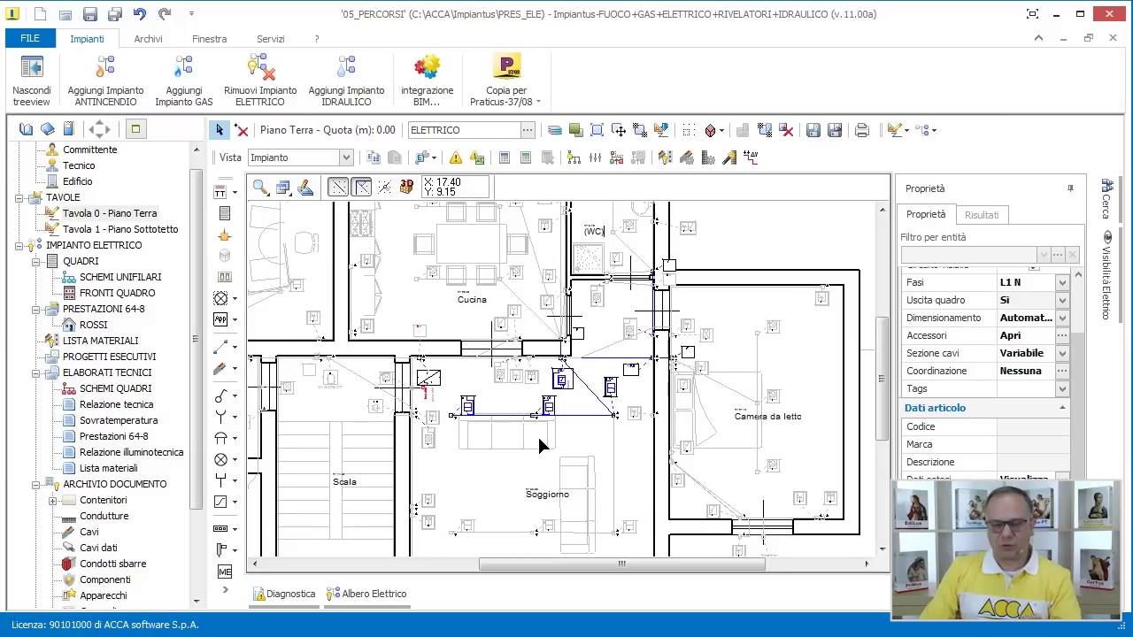
{"action": "scroll", "coordinate": [538, 434], "scroll_direction": "down", "scroll_amount": 2}
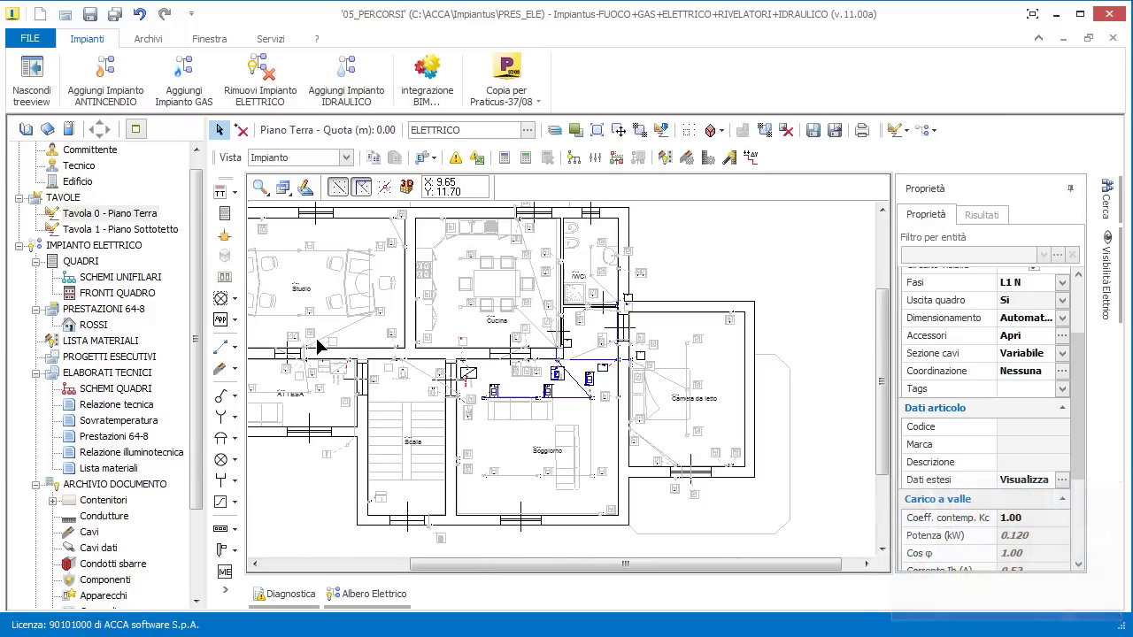
Run a cable bundle from the panel's prese abit output to the power socket directly below it in the Soggiorno
{"action": "left_click", "coordinate": [221, 368]}
{"action": "scroll", "coordinate": [469, 387], "scroll_direction": "up", "scroll_amount": 2}
{"action": "scroll", "coordinate": [469, 382], "scroll_direction": "up", "scroll_amount": 2}
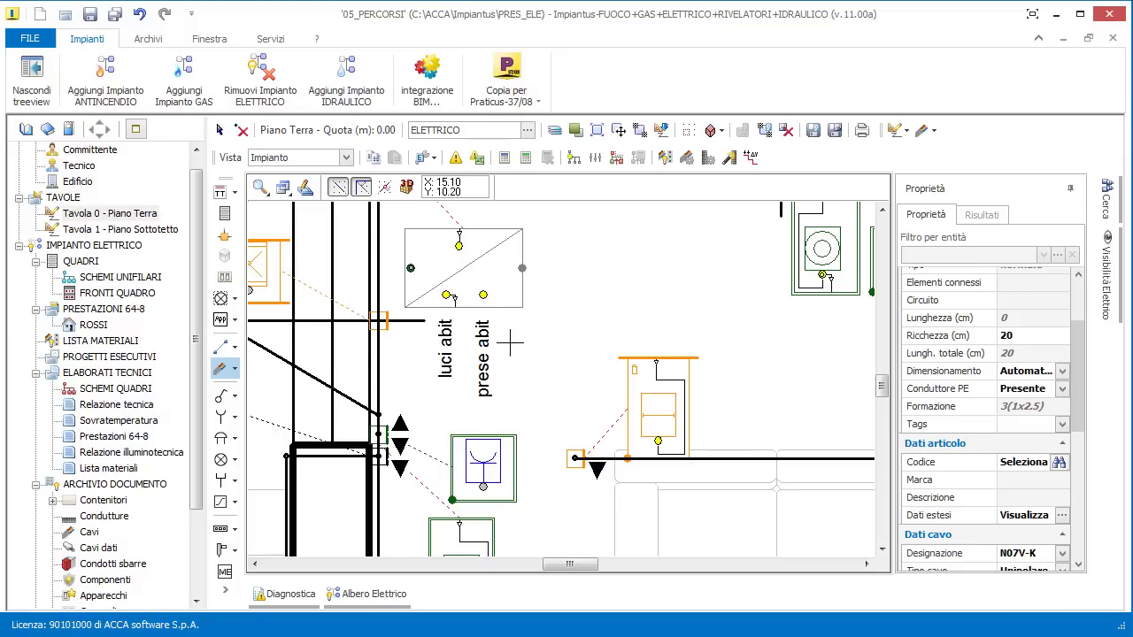
{"action": "scroll", "coordinate": [486, 293], "scroll_direction": "down", "scroll_amount": 2}
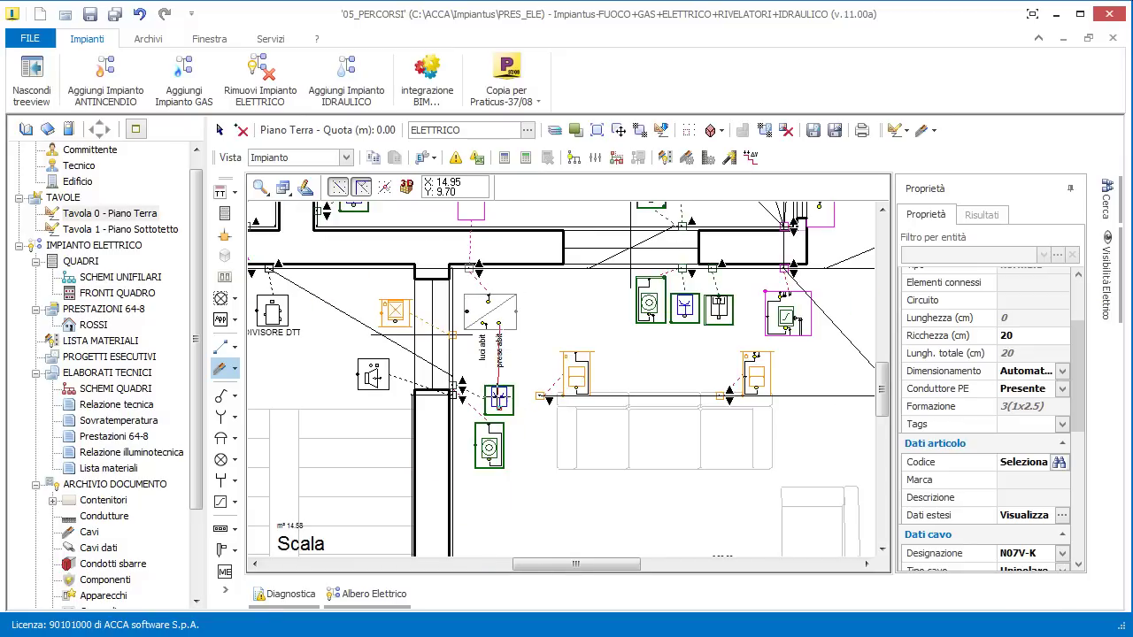
{"action": "right_click", "coordinate": [549, 326]}
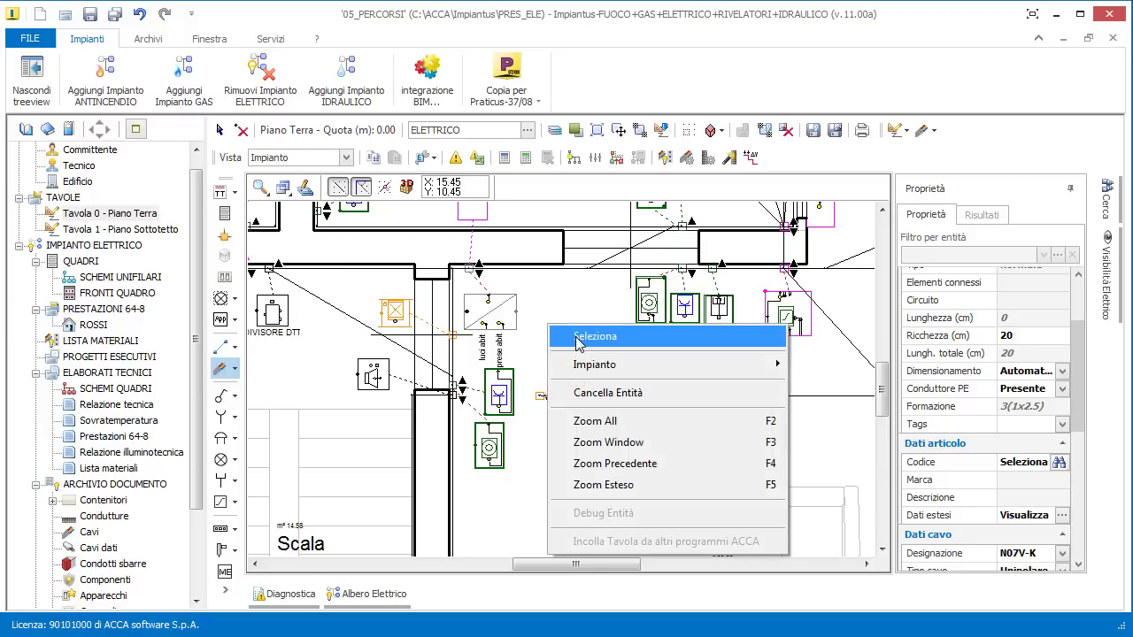
{"action": "left_click", "coordinate": [579, 337]}
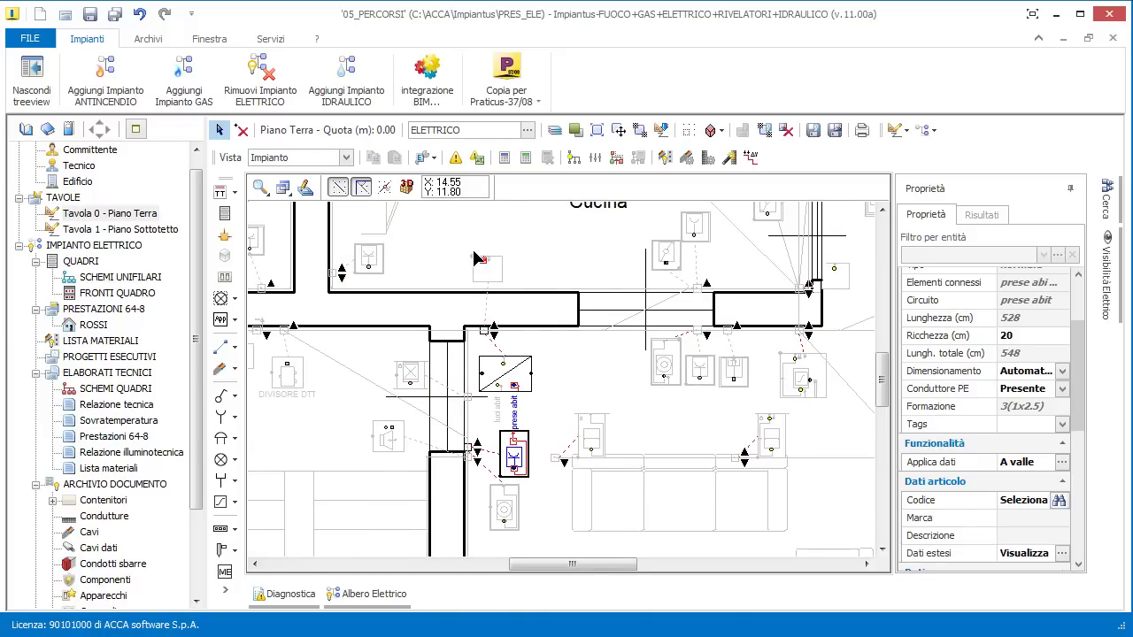
Examine the load data of the newly connected socket, including its power, current and utilisation coefficient Ku
{"action": "scroll", "coordinate": [522, 465], "scroll_direction": "up", "scroll_amount": 2}
{"action": "left_click", "coordinate": [513, 447]}
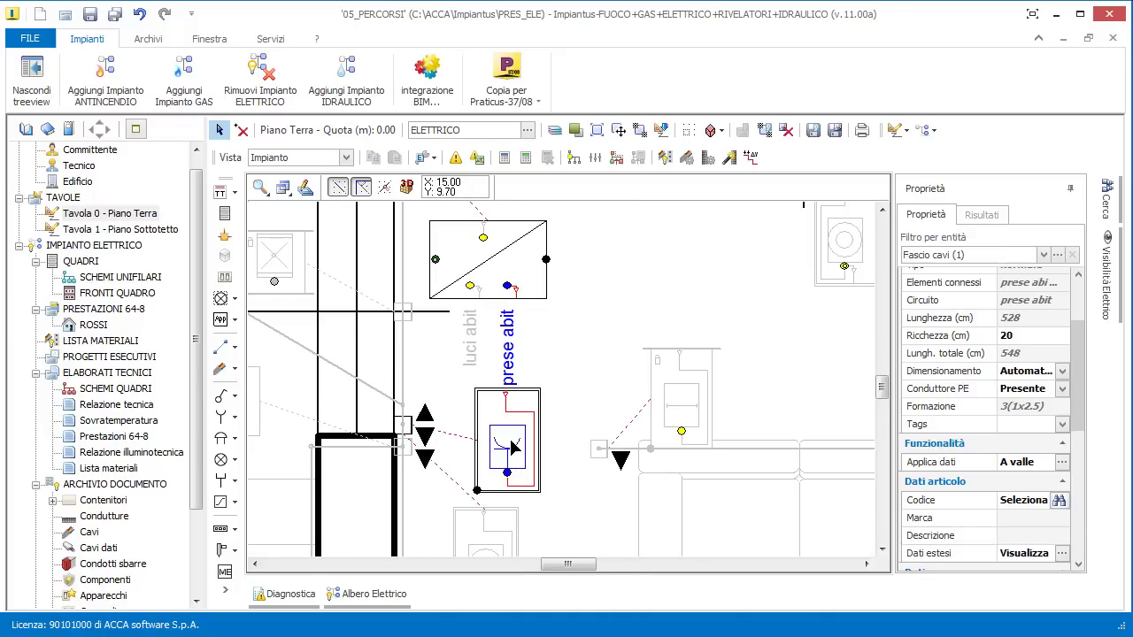
{"action": "left_click", "coordinate": [513, 447]}
{"action": "left_click_drag", "start_coordinate": [1084, 444], "coordinate": [1085, 465]}
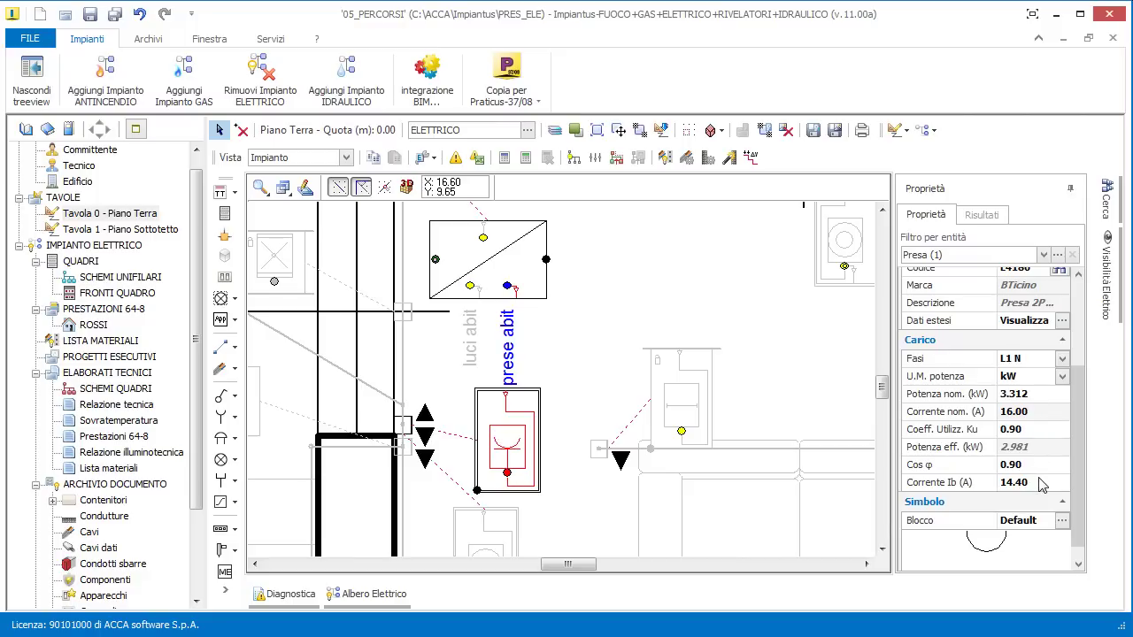
{"action": "left_click", "coordinate": [1027, 432]}
{"action": "key", "text": "Return"}
Split the prese abit bundle at junction box CD1 in the Cucina
{"action": "scroll", "coordinate": [572, 361], "scroll_direction": "down", "scroll_amount": 2}
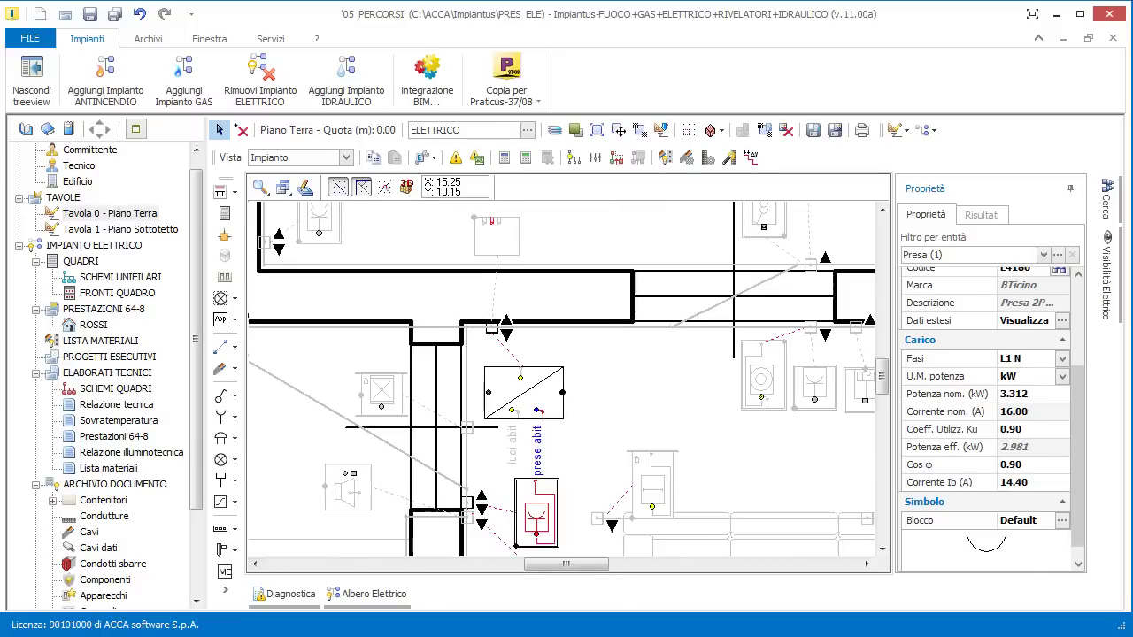
{"action": "scroll", "coordinate": [493, 252], "scroll_direction": "up", "scroll_amount": 2}
{"action": "right_click", "coordinate": [494, 254]}
{"action": "left_click", "coordinate": [509, 266]}
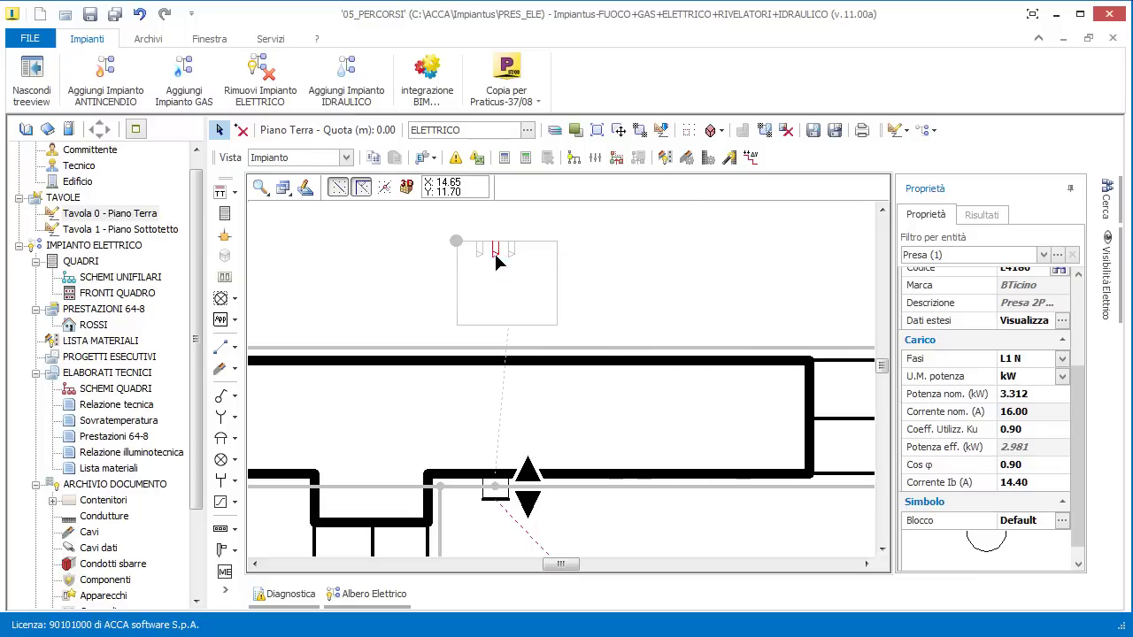
{"action": "left_click", "coordinate": [493, 255]}
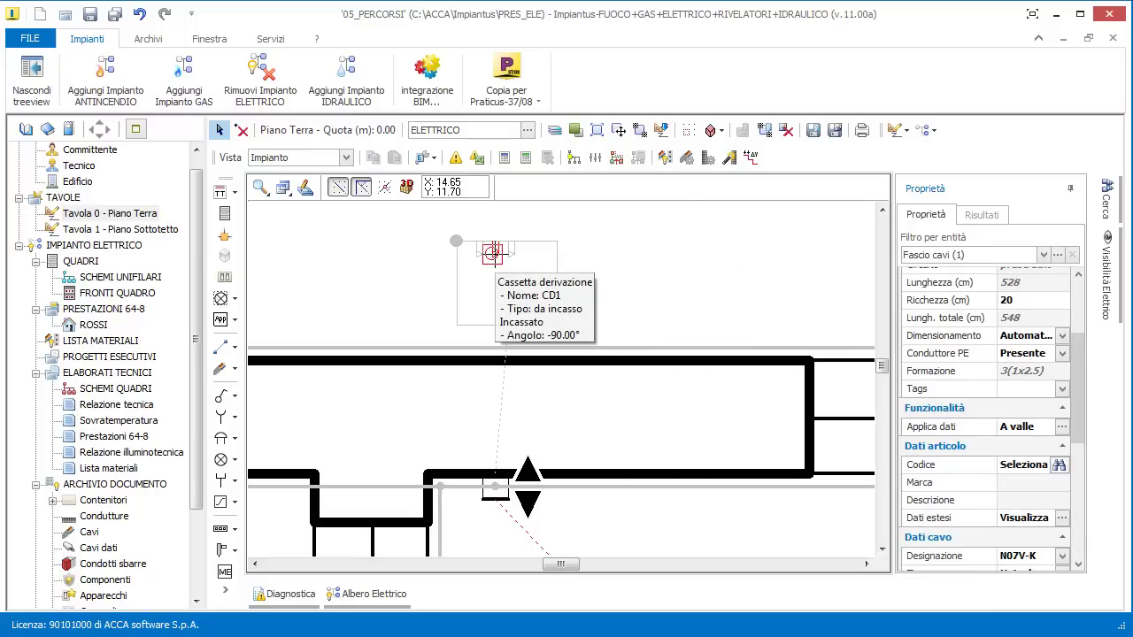
{"action": "left_click", "coordinate": [493, 255]}
Run a cable bundle from the split in junction box CD1 to the power socket beside the kitchen sink
{"action": "left_click", "coordinate": [222, 368]}
{"action": "scroll", "coordinate": [531, 381], "scroll_direction": "down", "scroll_amount": 2}
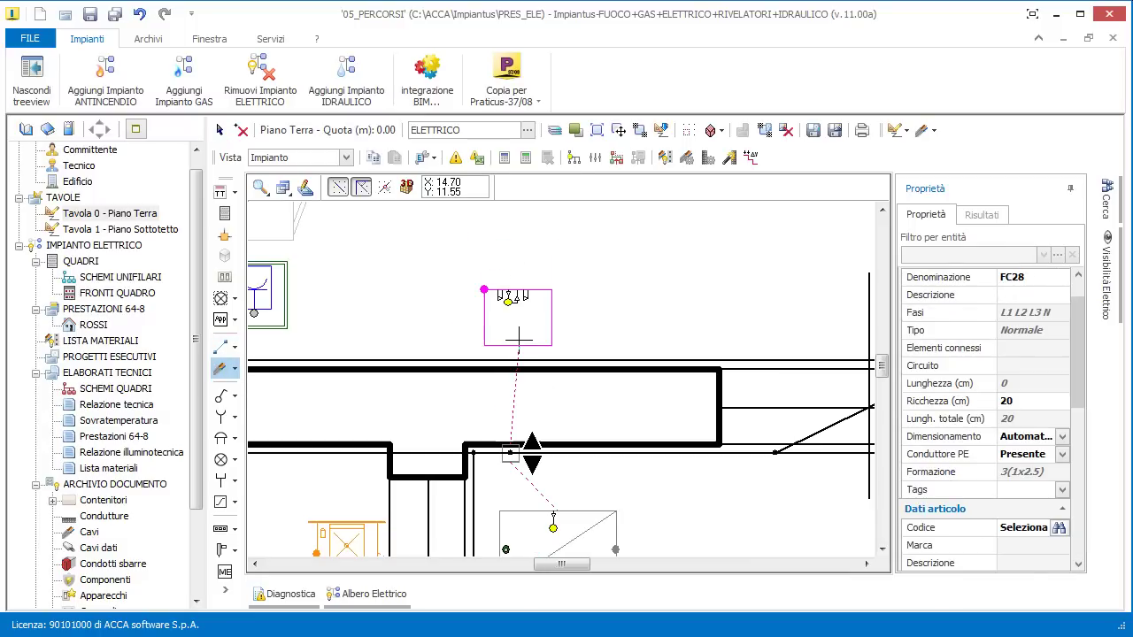
{"action": "scroll", "coordinate": [528, 389], "scroll_direction": "down", "scroll_amount": 3}
{"action": "scroll", "coordinate": [528, 389], "scroll_direction": "up", "scroll_amount": 1}
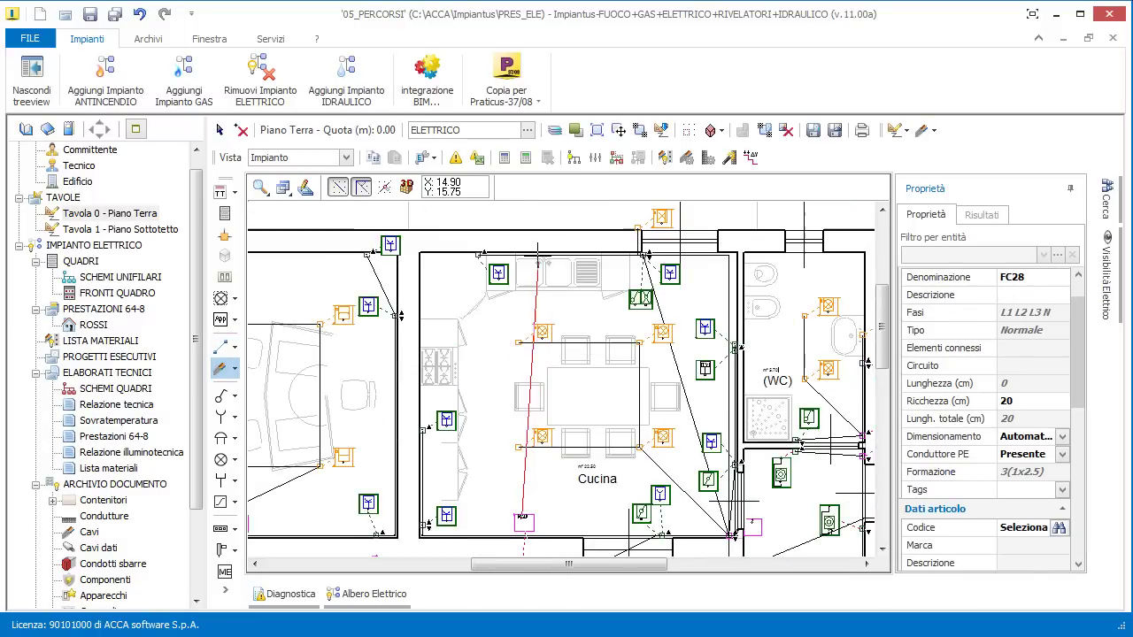
{"action": "scroll", "coordinate": [529, 390], "scroll_direction": "up", "scroll_amount": 3}
{"action": "key", "text": "Return"}
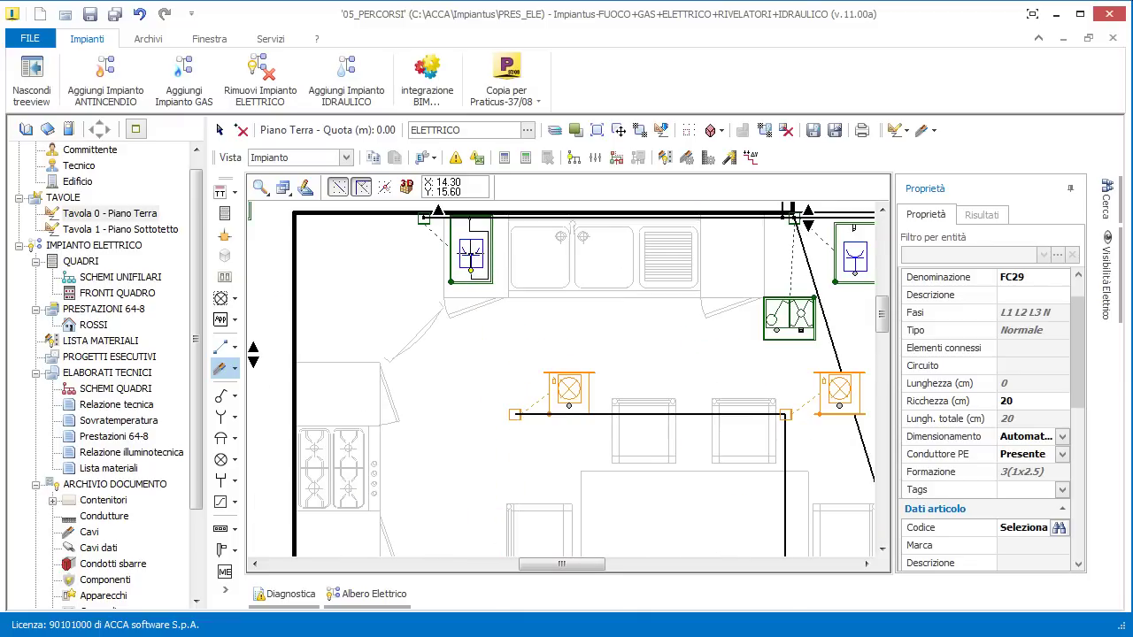
{"action": "right_click", "coordinate": [455, 324]}
{"action": "left_click", "coordinate": [469, 331]}
{"action": "scroll", "coordinate": [475, 339], "scroll_direction": "down", "scroll_amount": 1}
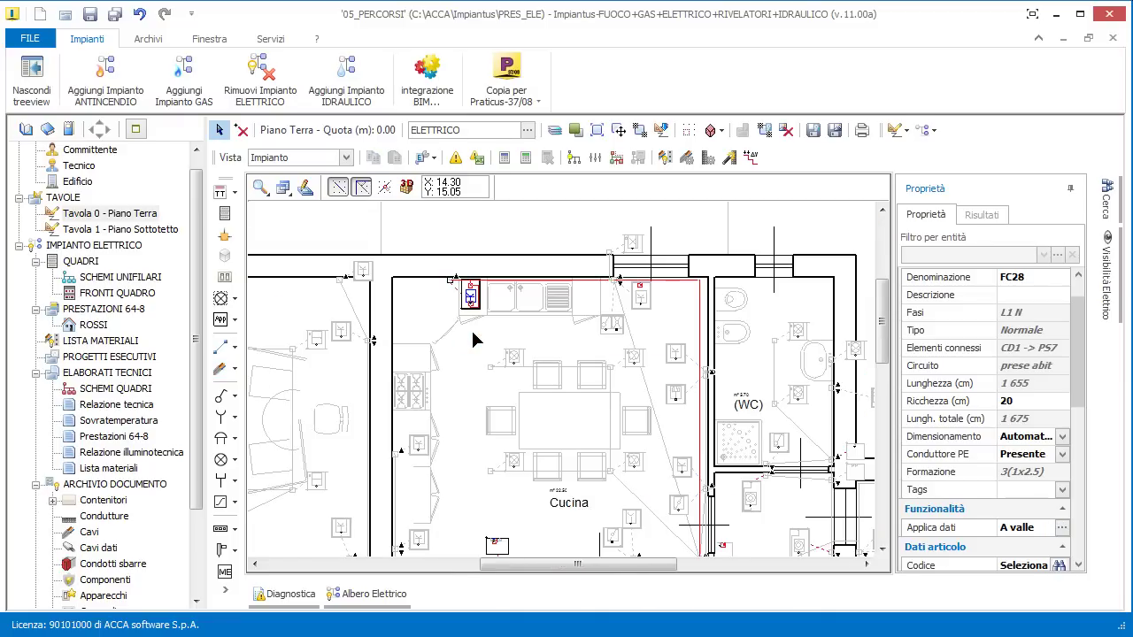
Examine the kitchen socket bundle's route in the 3D view, return to the plan and deselect the bundle
{"action": "key", "text": "F3"}
{"action": "scroll", "coordinate": [759, 438], "scroll_direction": "up", "scroll_amount": 1}
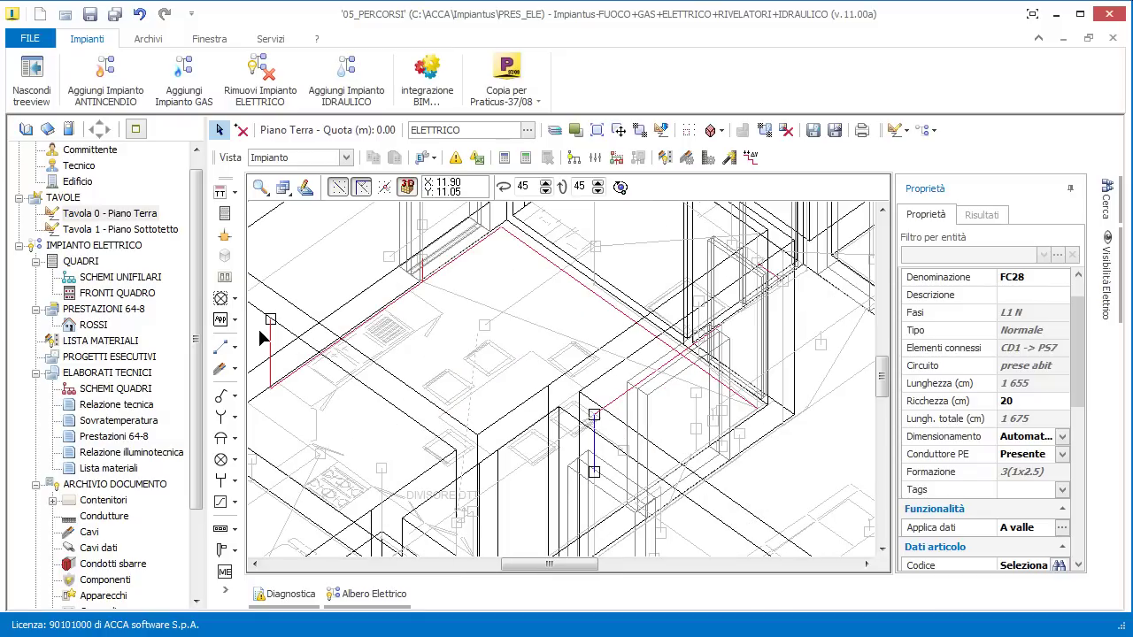
{"action": "key", "text": "F3"}
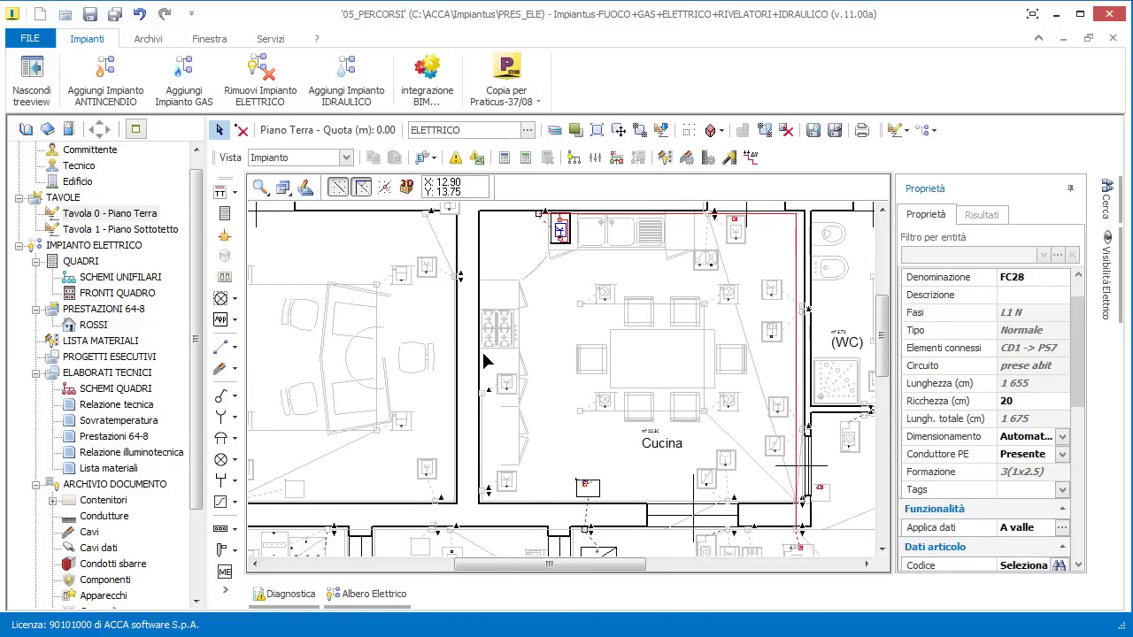
{"action": "scroll", "coordinate": [509, 358], "scroll_direction": "down", "scroll_amount": 2}
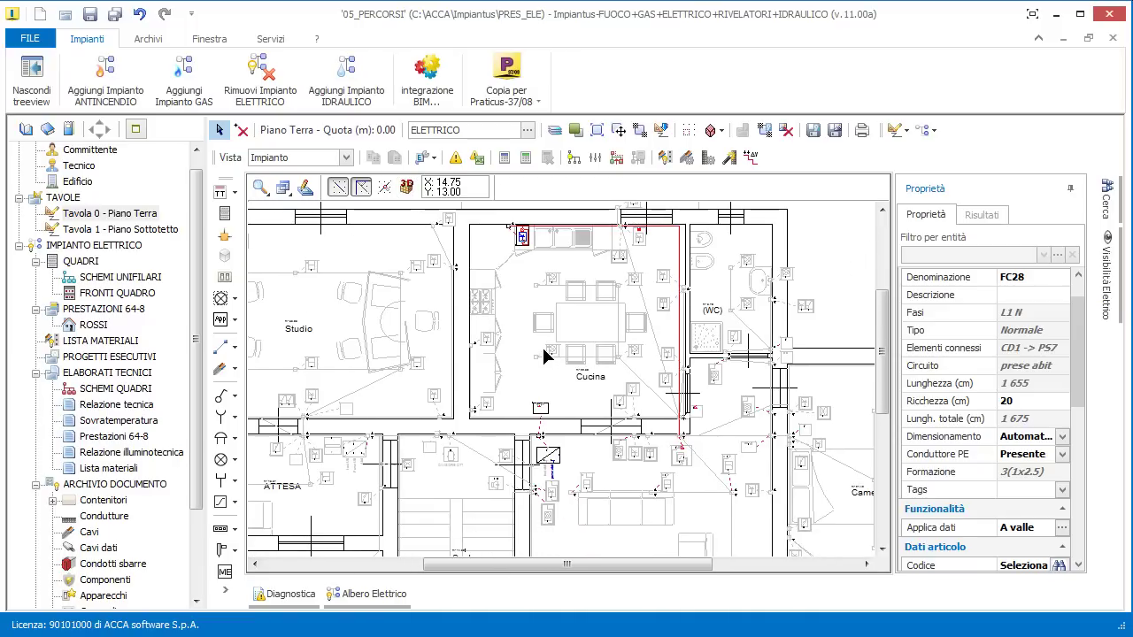
{"action": "key", "text": "Escape"}
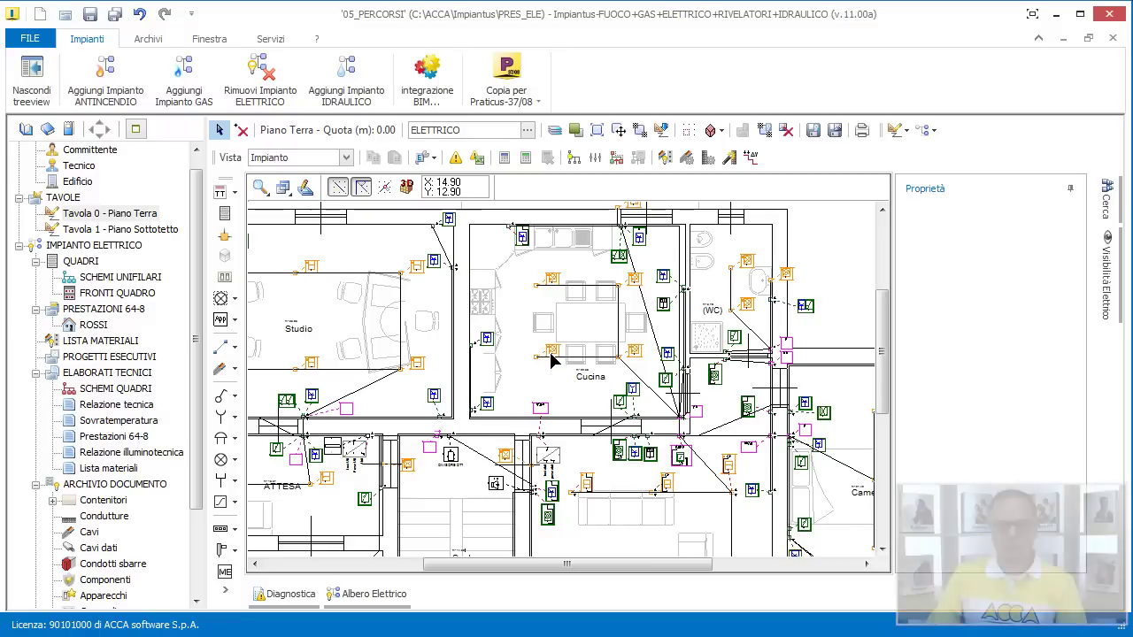
{"action": "scroll", "coordinate": [557, 370], "scroll_direction": "down", "scroll_amount": 3}
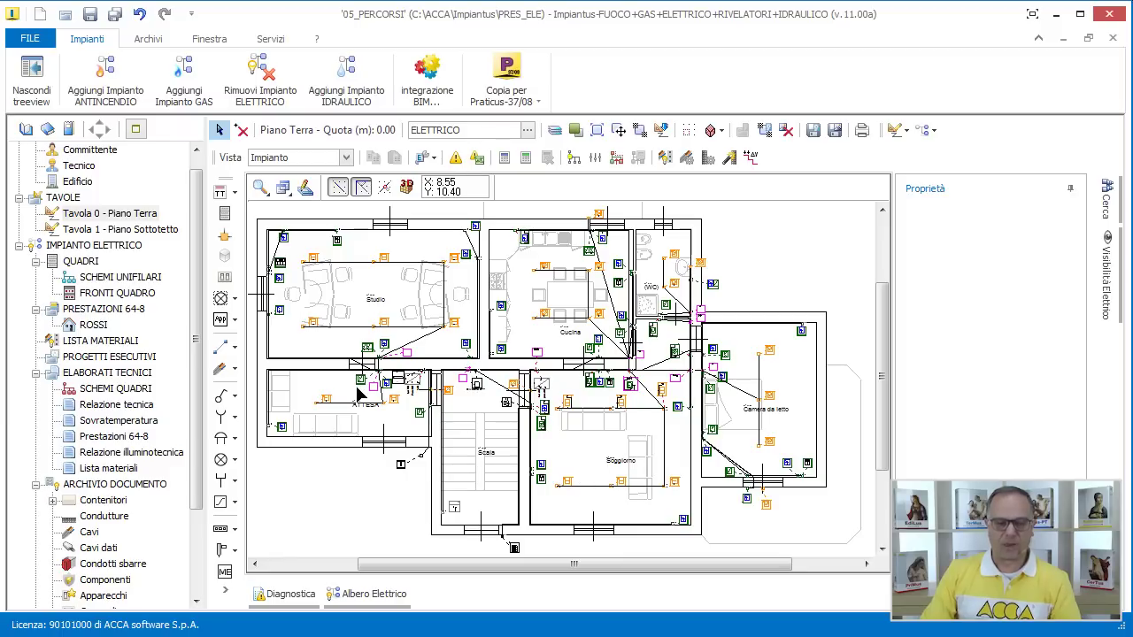
Run a coaxial cable from DIVISORE DTT to the Soggiorno's TV socket and select the diagonal path it follows above the stairs
{"action": "left_click", "coordinate": [235, 369]}
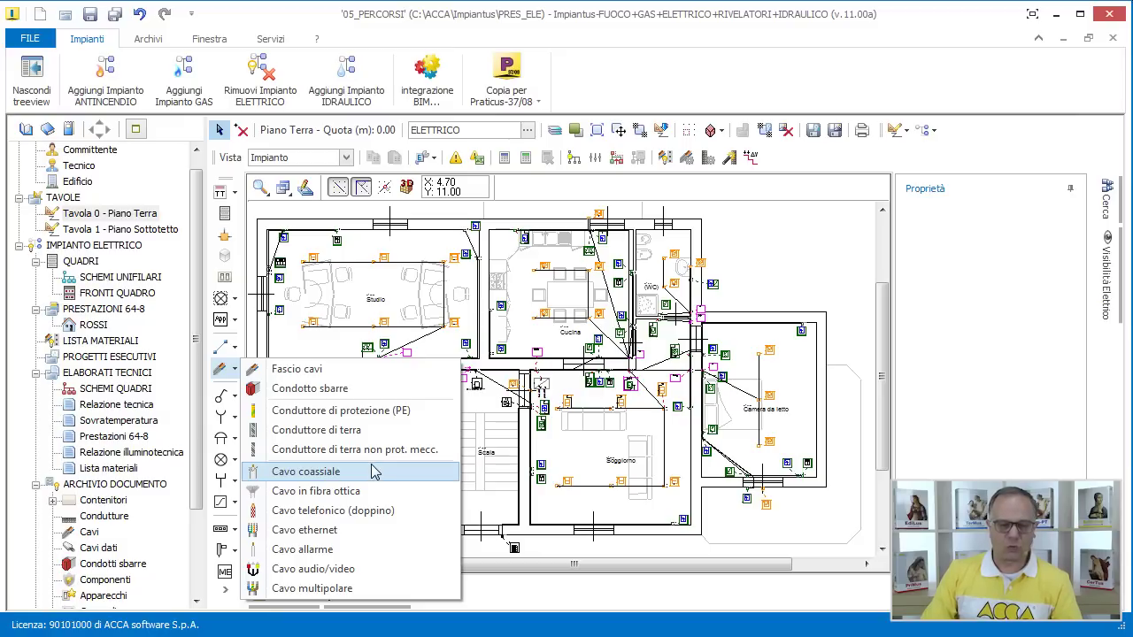
{"action": "left_click", "coordinate": [288, 475]}
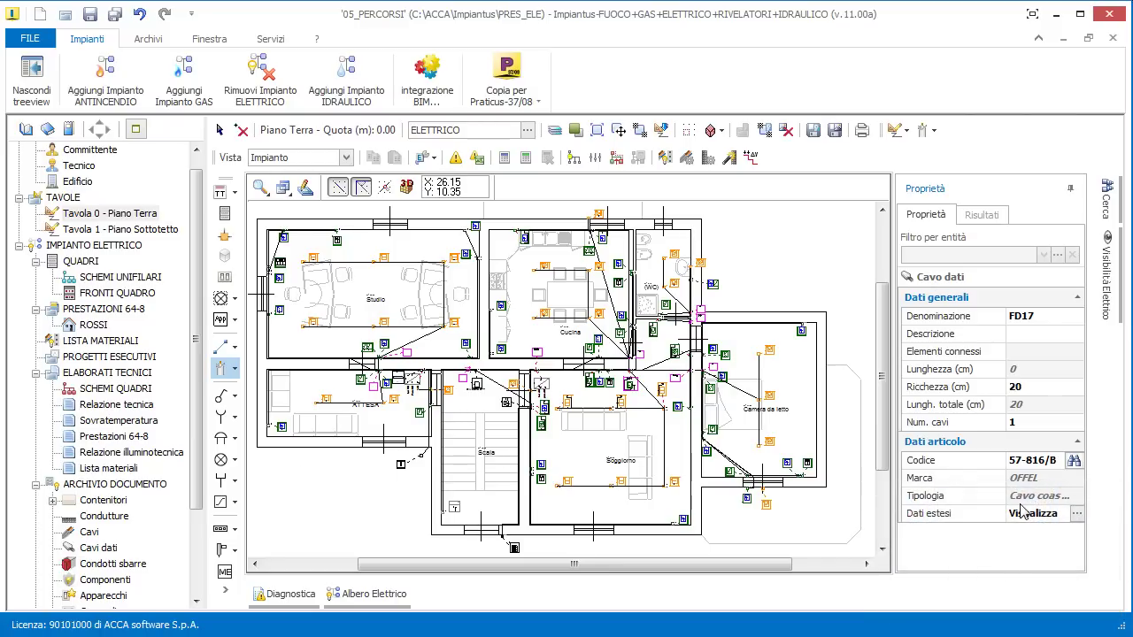
{"action": "scroll", "coordinate": [479, 394], "scroll_direction": "up", "scroll_amount": 5}
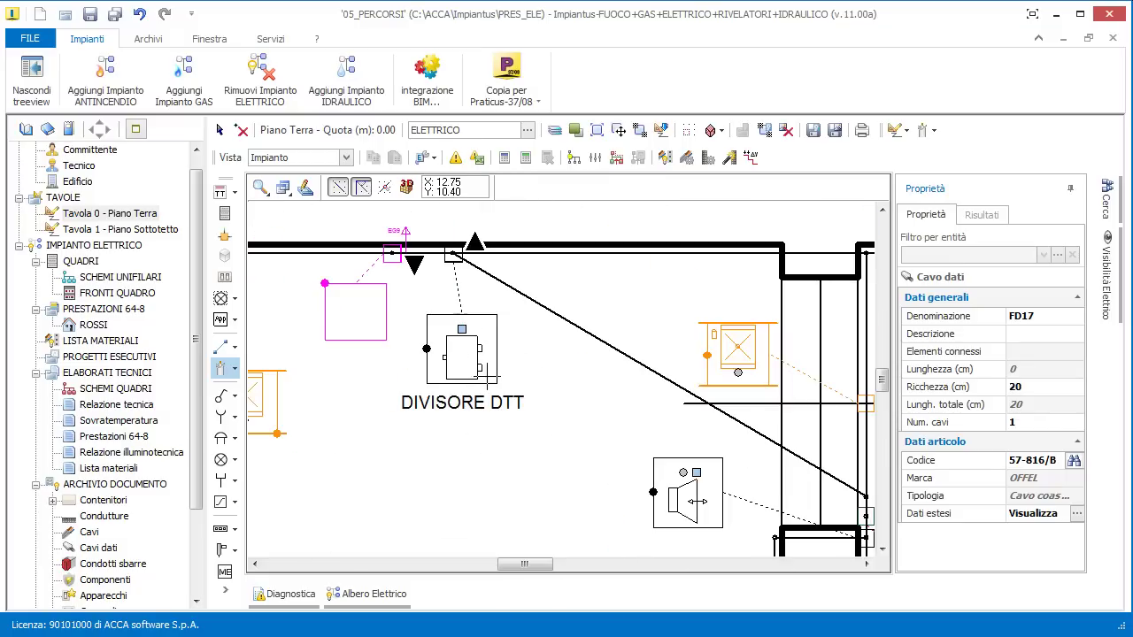
{"action": "scroll", "coordinate": [490, 379], "scroll_direction": "down", "scroll_amount": 5}
{"action": "scroll", "coordinate": [634, 446], "scroll_direction": "up", "scroll_amount": 2}
{"action": "scroll", "coordinate": [634, 445], "scroll_direction": "up", "scroll_amount": 3}
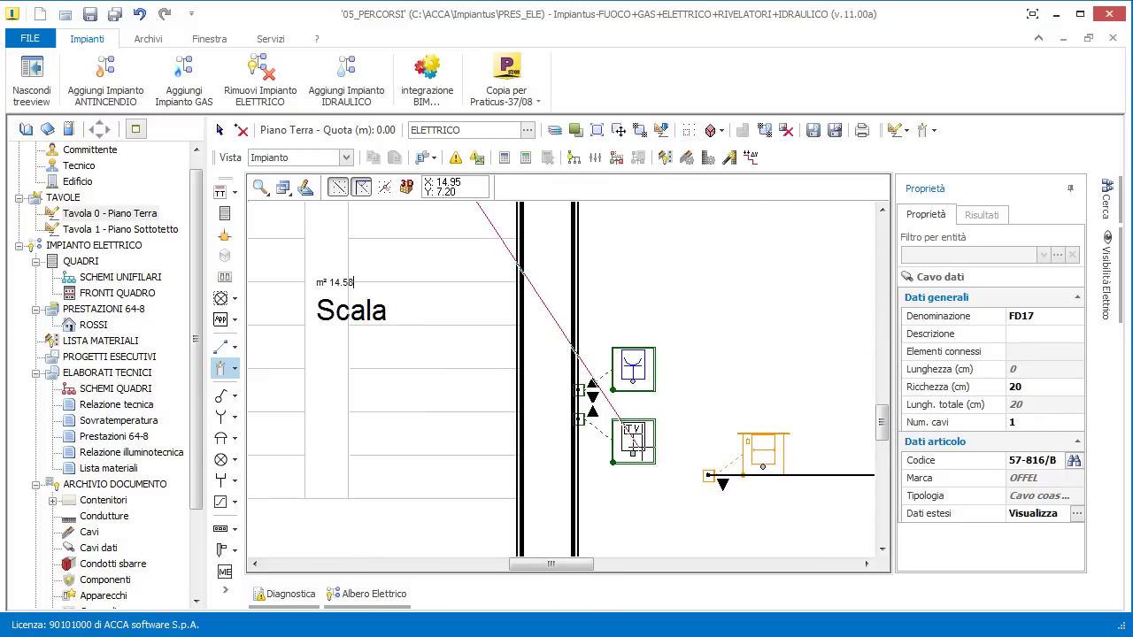
{"action": "left_click", "coordinate": [634, 447]}
{"action": "right_click", "coordinate": [694, 346]}
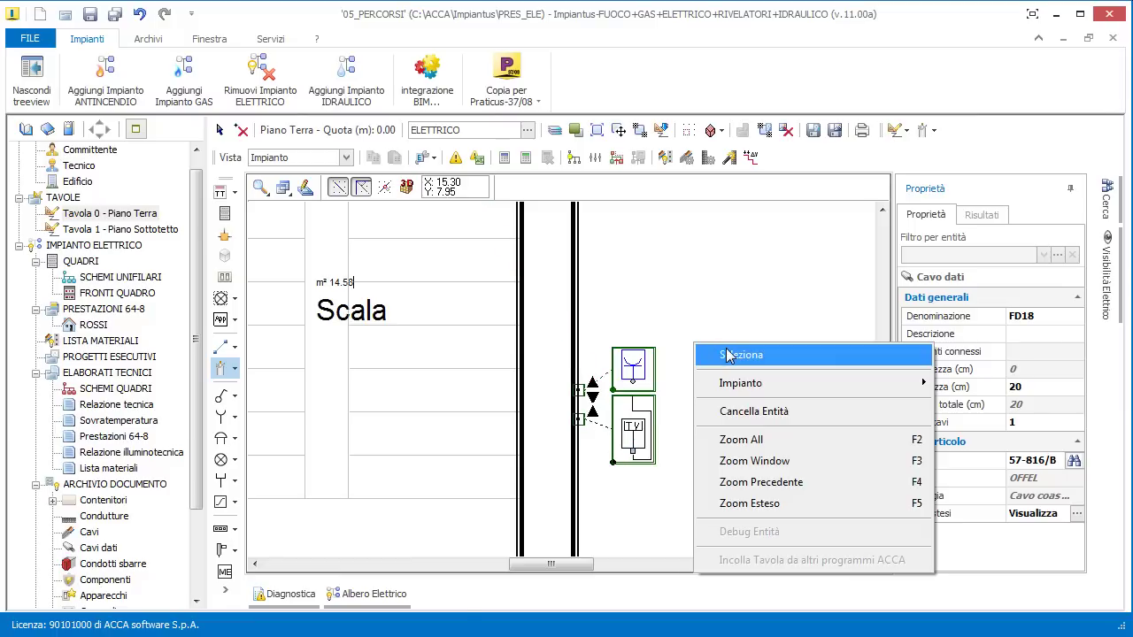
{"action": "left_click", "coordinate": [727, 355]}
{"action": "scroll", "coordinate": [673, 363], "scroll_direction": "down", "scroll_amount": 4}
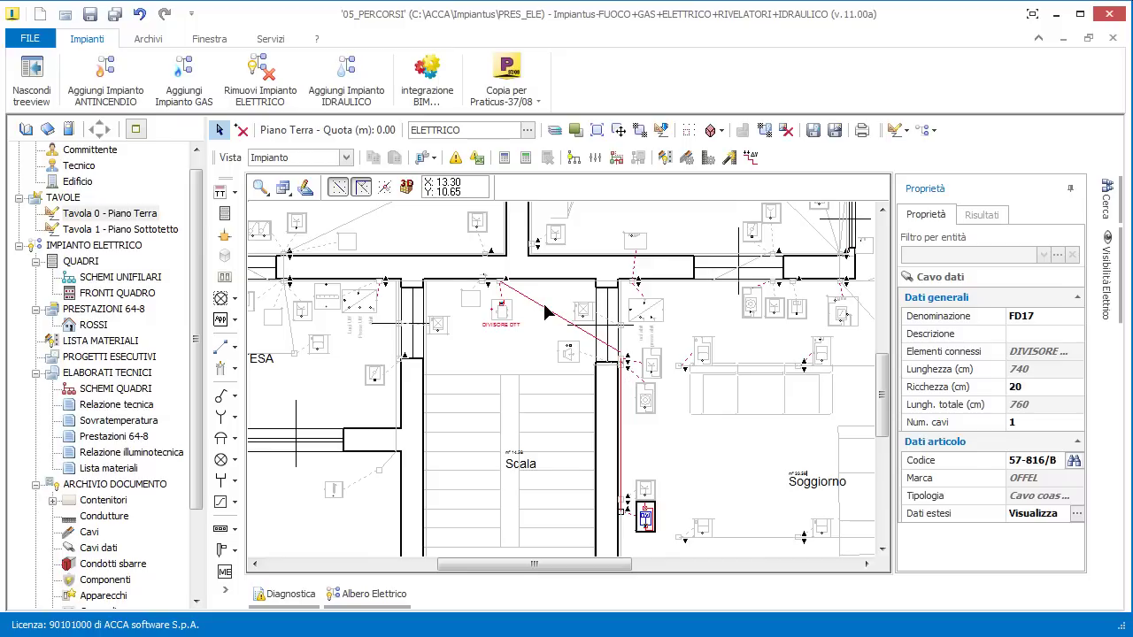
{"action": "left_click", "coordinate": [546, 316]}
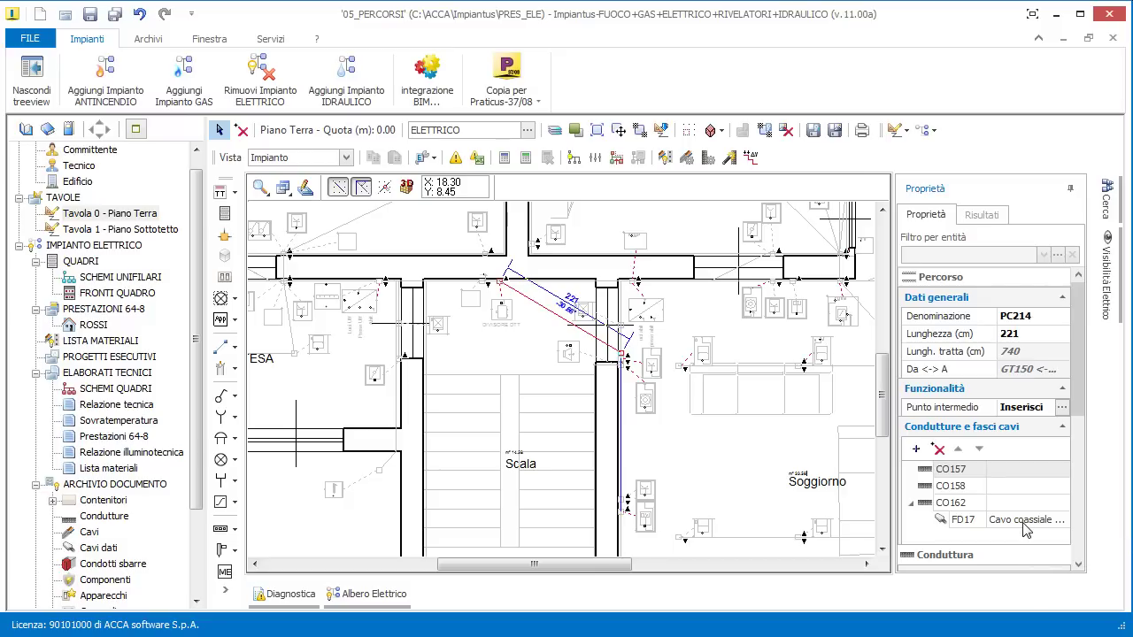
Open the document 07_CAVI.imps from the recent folder PRES_ELE
{"action": "left_click", "coordinate": [538, 351]}
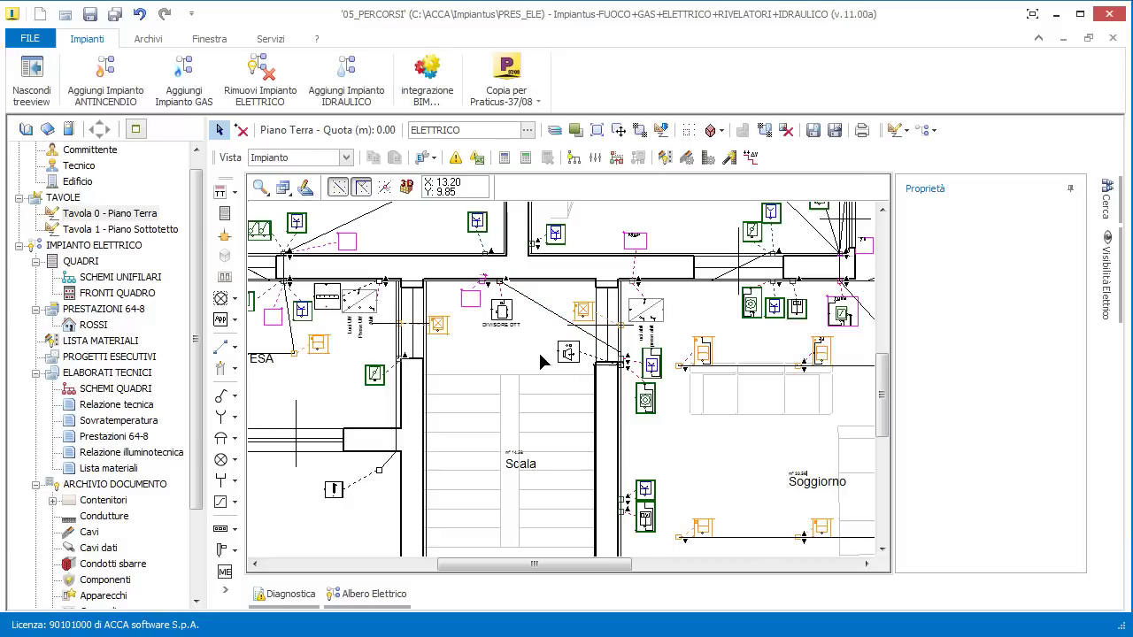
{"action": "left_click", "coordinate": [38, 42]}
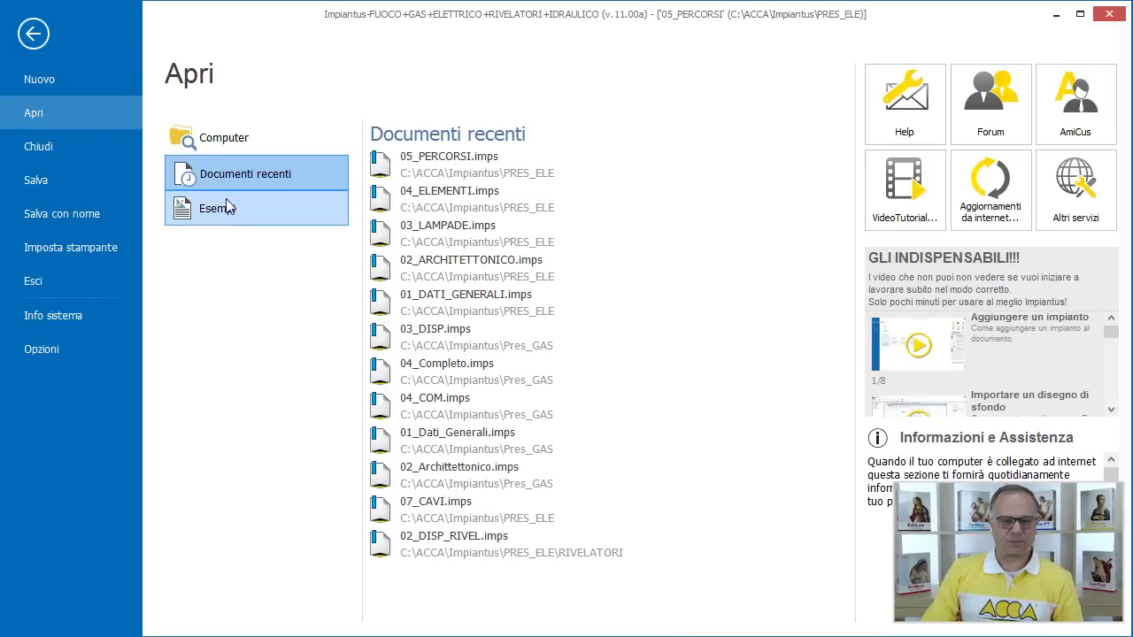
{"action": "left_click", "coordinate": [223, 140]}
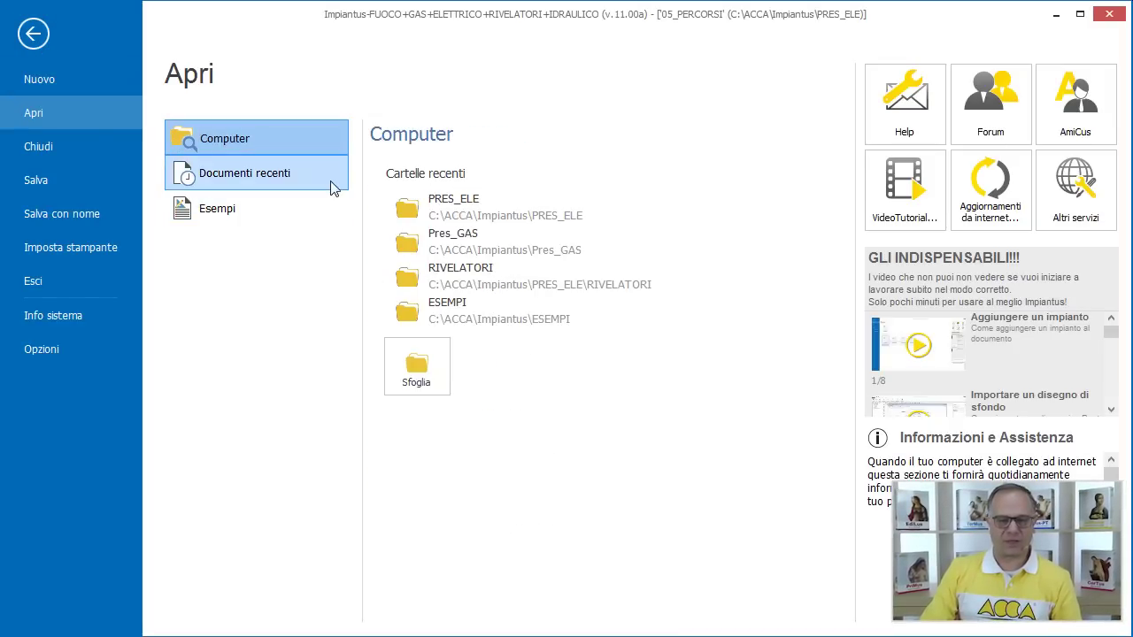
{"action": "left_click", "coordinate": [445, 220]}
{"action": "left_click", "coordinate": [341, 273]}
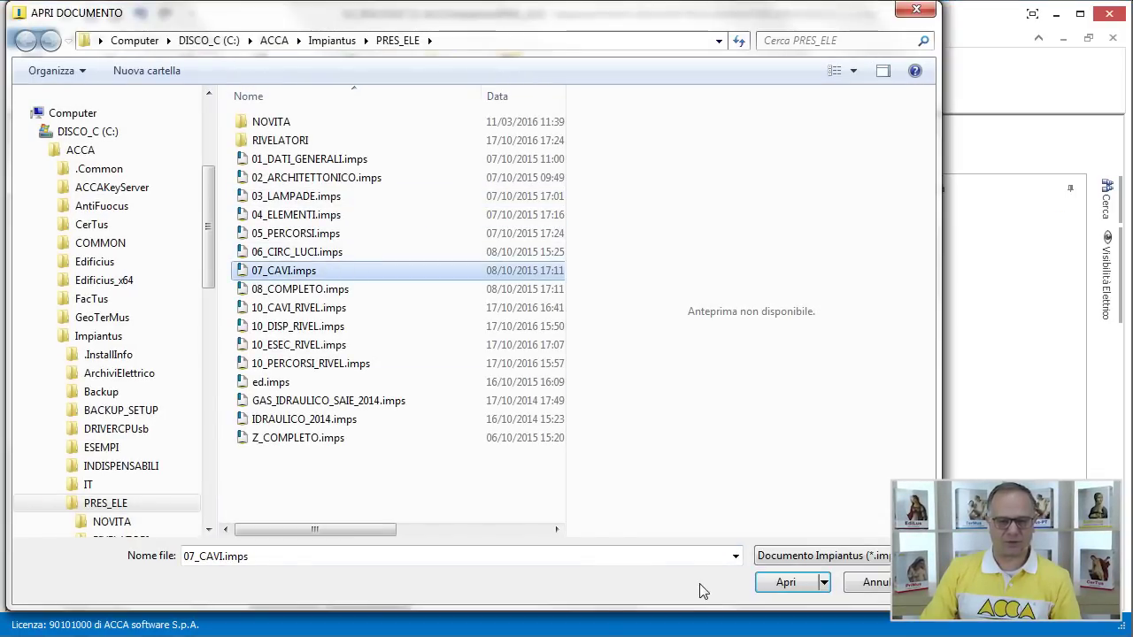
{"action": "left_click", "coordinate": [787, 583]}
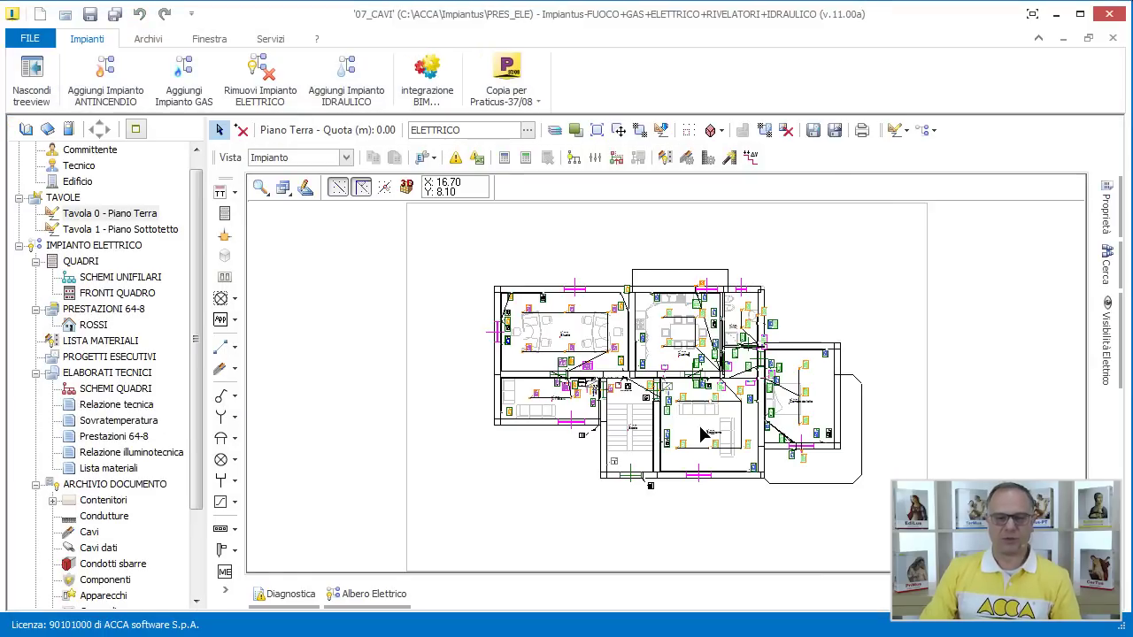
Examine the properties of the cable bundle and the breaker of the LUCI AB. circuit, including the circuit's display colour
{"action": "scroll", "coordinate": [733, 398], "scroll_direction": "up", "scroll_amount": 5}
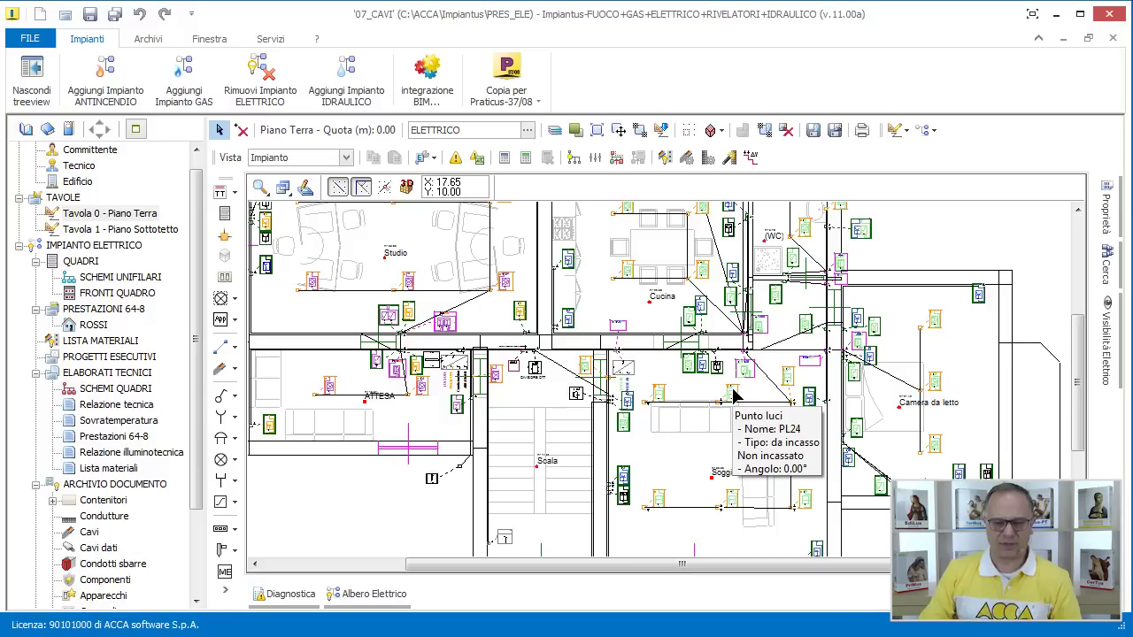
{"action": "scroll", "coordinate": [731, 399], "scroll_direction": "down", "scroll_amount": 3}
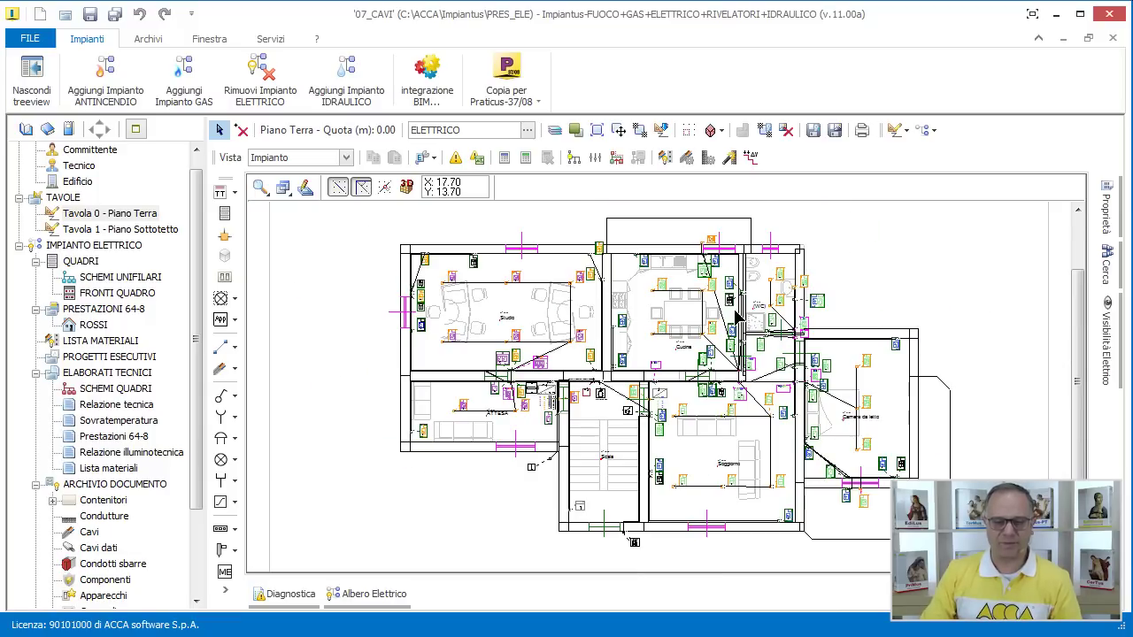
{"action": "scroll", "coordinate": [731, 327], "scroll_direction": "up", "scroll_amount": 5}
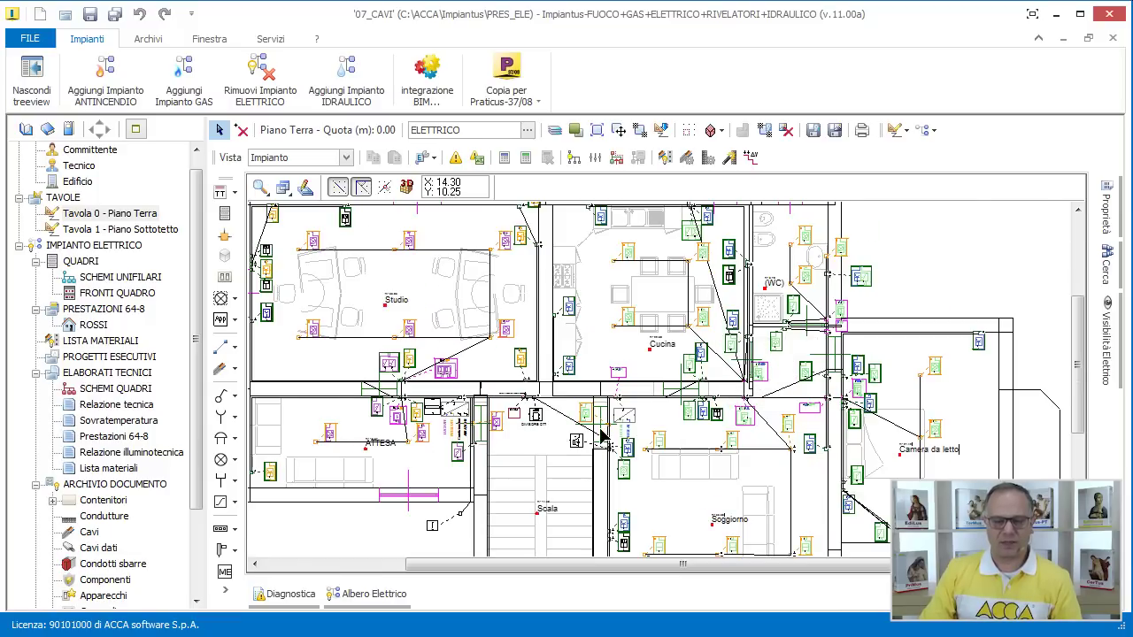
{"action": "left_click", "coordinate": [716, 379]}
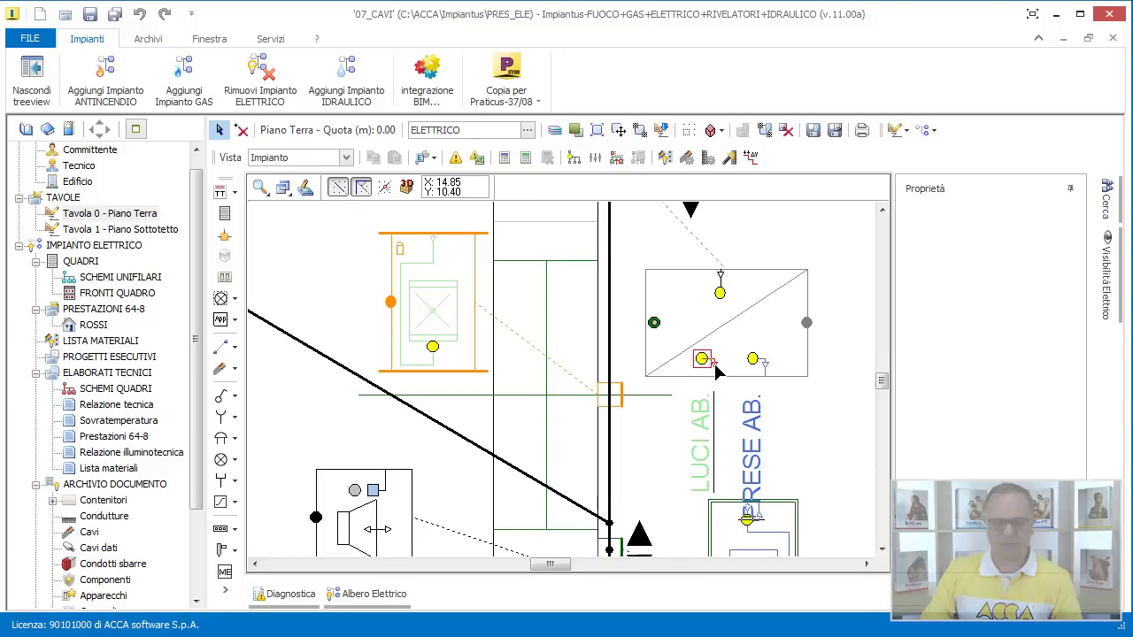
{"action": "scroll", "coordinate": [501, 351], "scroll_direction": "down", "scroll_amount": 2}
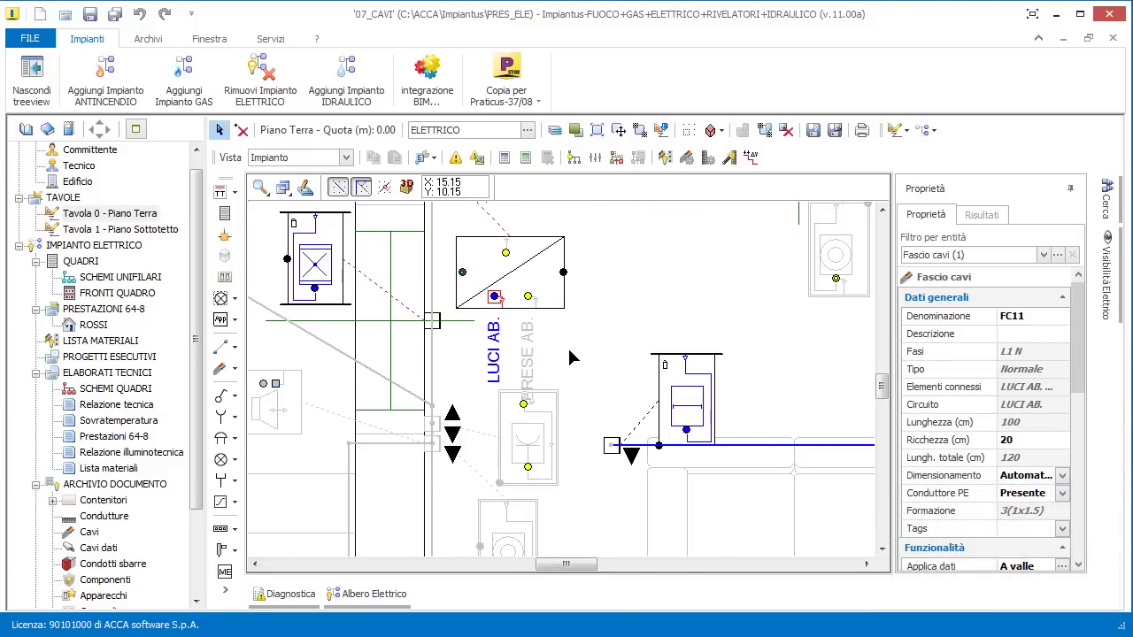
{"action": "left_click", "coordinate": [571, 357]}
{"action": "left_click", "coordinate": [495, 354]}
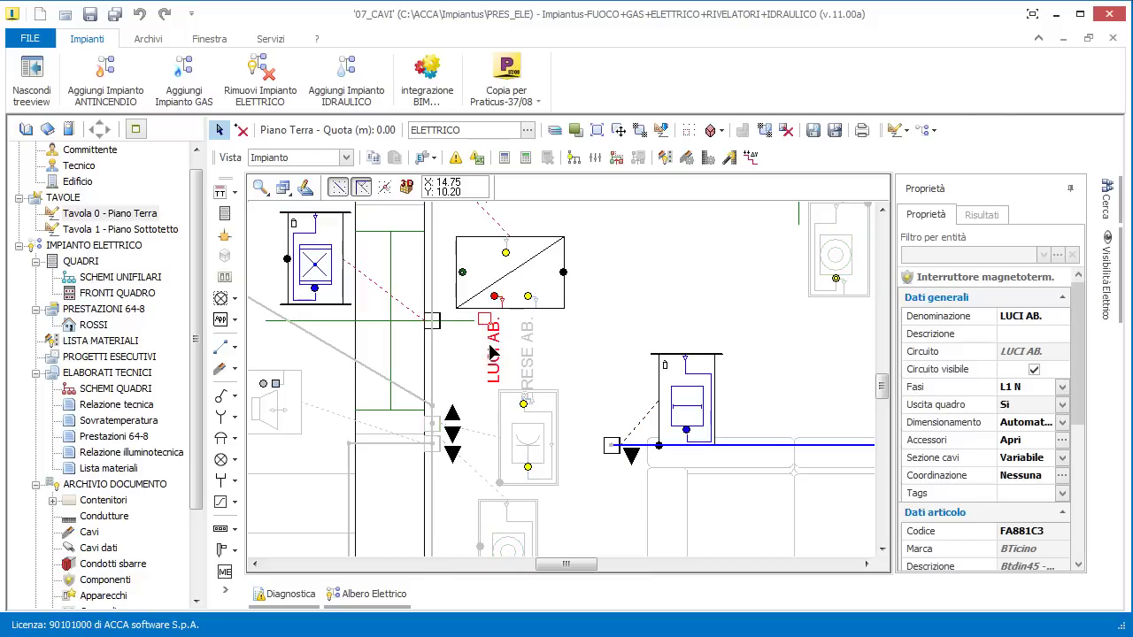
{"action": "left_click_drag", "start_coordinate": [1078, 388], "coordinate": [1078, 521]}
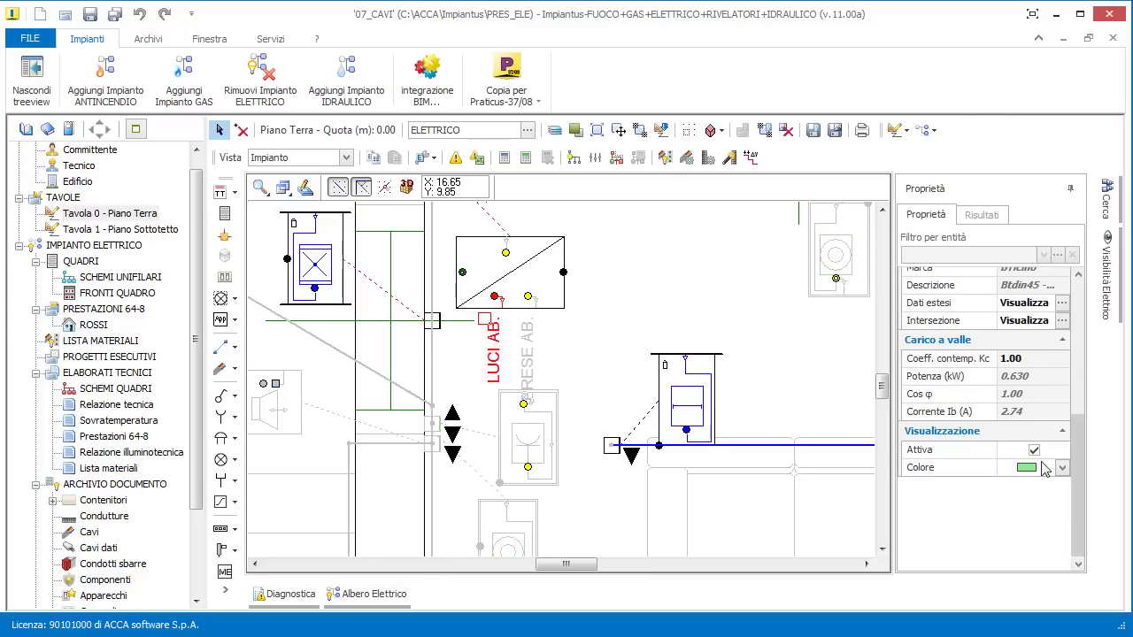
{"action": "left_click", "coordinate": [617, 311]}
Hide the home and office lighting circuits, LUCI AB. and LUCI UFF., in the electrical visibility settings
{"action": "scroll", "coordinate": [615, 316], "scroll_direction": "down", "scroll_amount": 5}
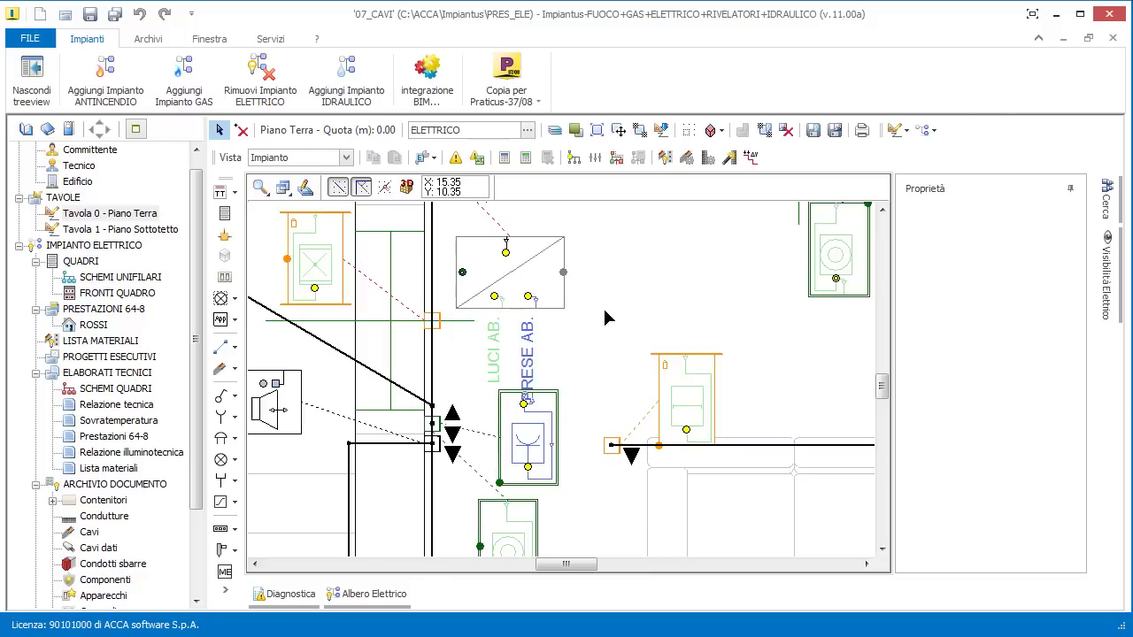
{"action": "scroll", "coordinate": [582, 384], "scroll_direction": "down", "scroll_amount": 2}
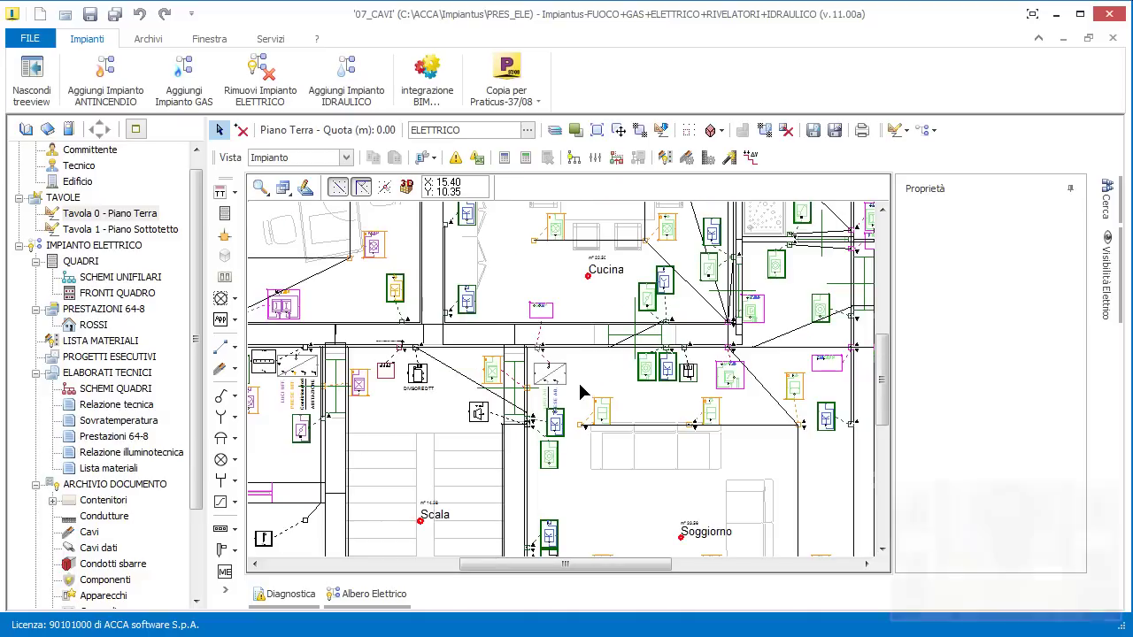
{"action": "scroll", "coordinate": [582, 383], "scroll_direction": "down", "scroll_amount": 2}
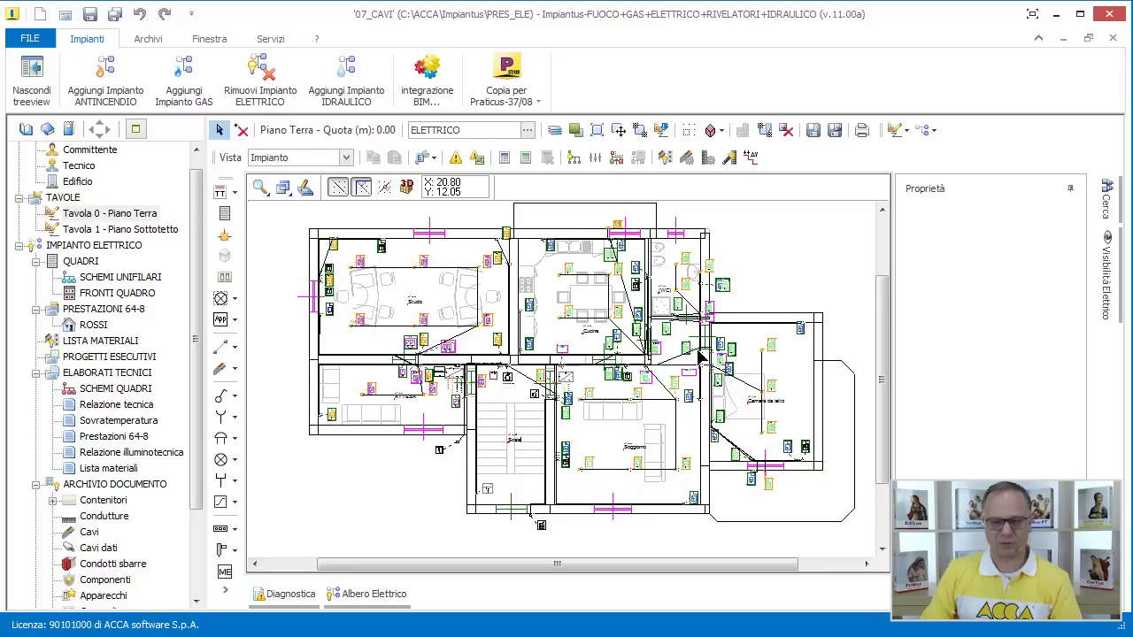
{"action": "left_click", "coordinate": [1103, 287]}
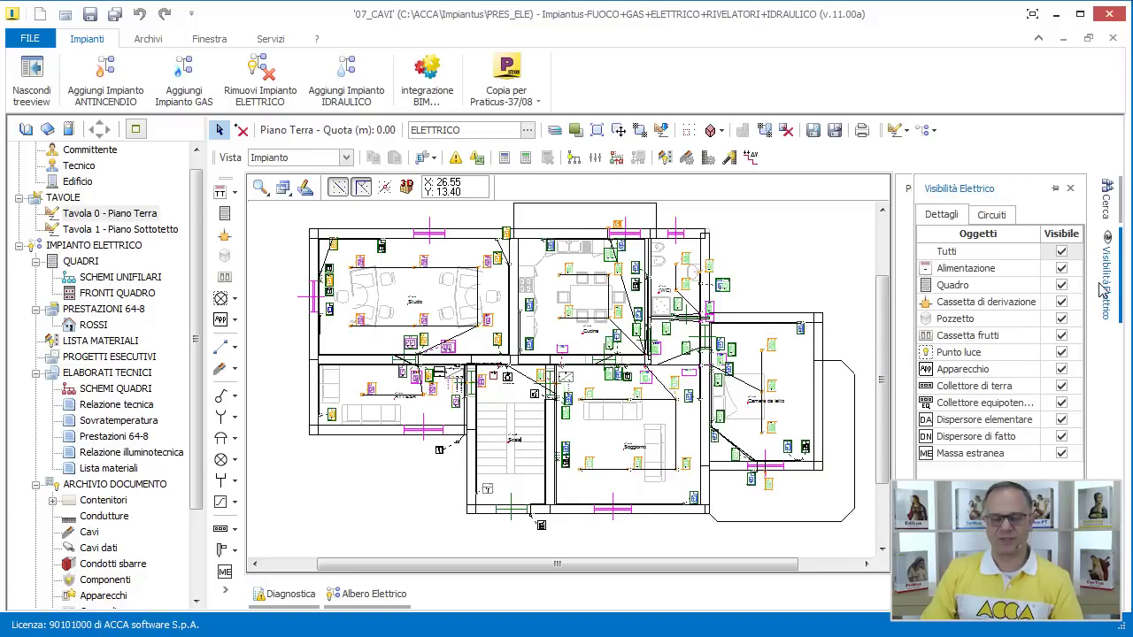
{"action": "left_click", "coordinate": [994, 215]}
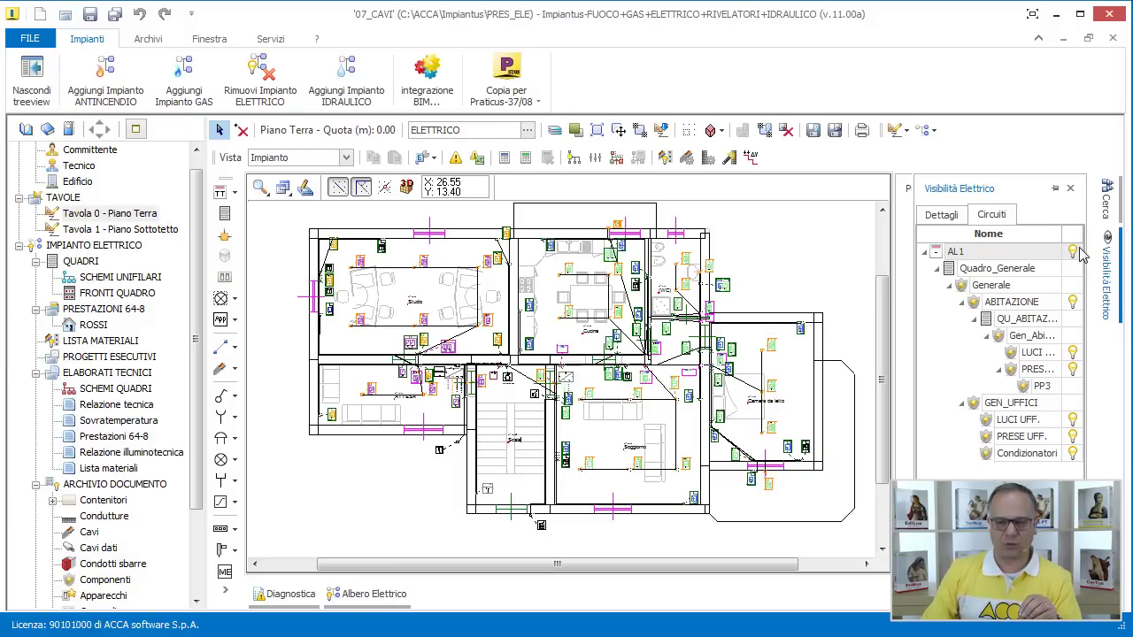
{"action": "left_click", "coordinate": [1074, 354]}
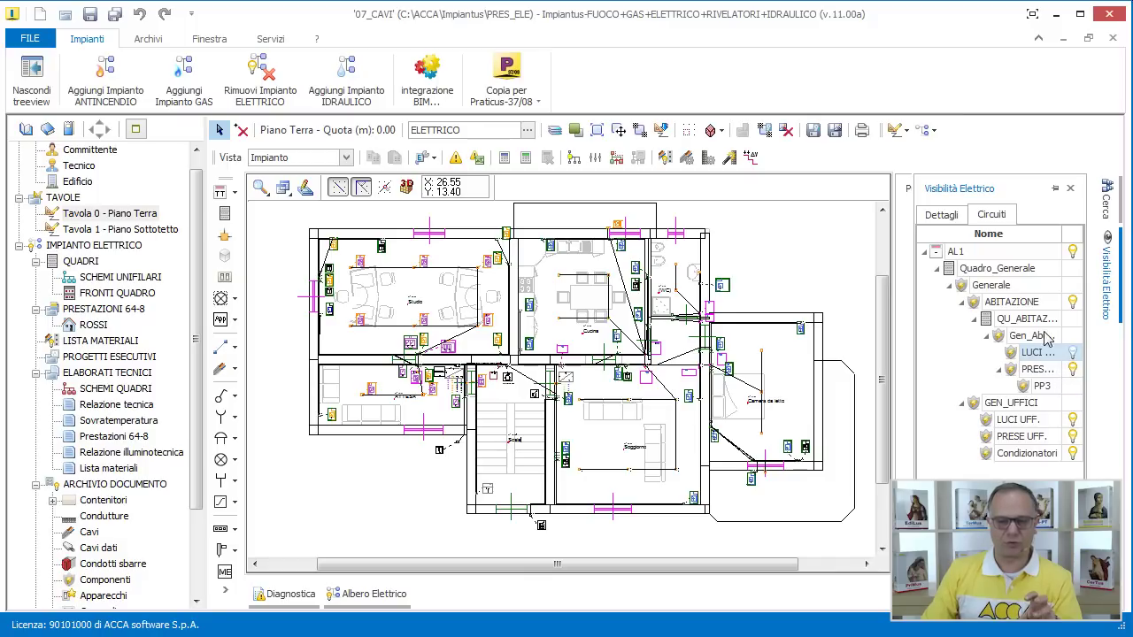
{"action": "left_click", "coordinate": [1073, 420]}
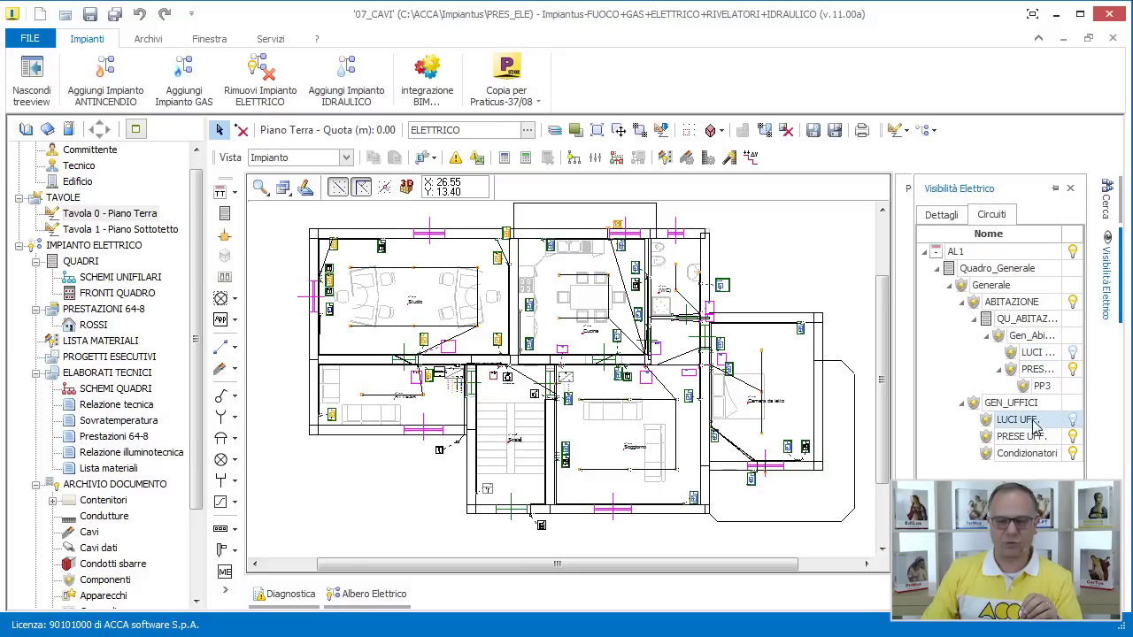
Examine the ground-floor plan for light points still displayed, from the Studio to the balcony light outside the Cucina
{"action": "scroll", "coordinate": [342, 264], "scroll_direction": "up", "scroll_amount": 3}
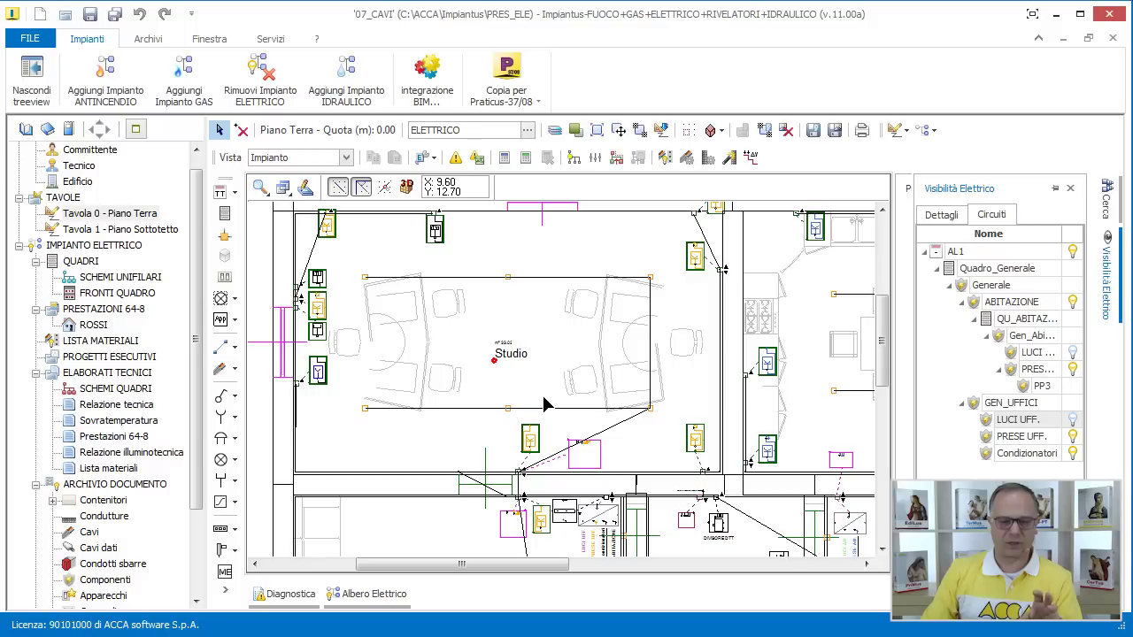
{"action": "scroll", "coordinate": [546, 405], "scroll_direction": "down", "scroll_amount": 3}
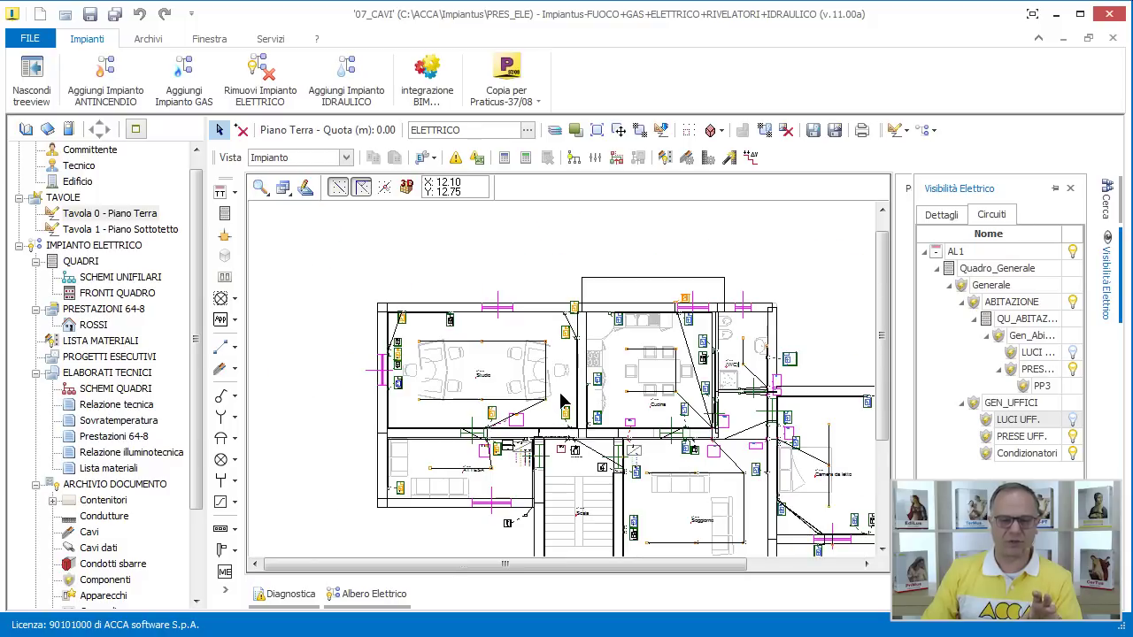
{"action": "middle_click_drag", "start_coordinate": [651, 367], "coordinate": [626, 377]}
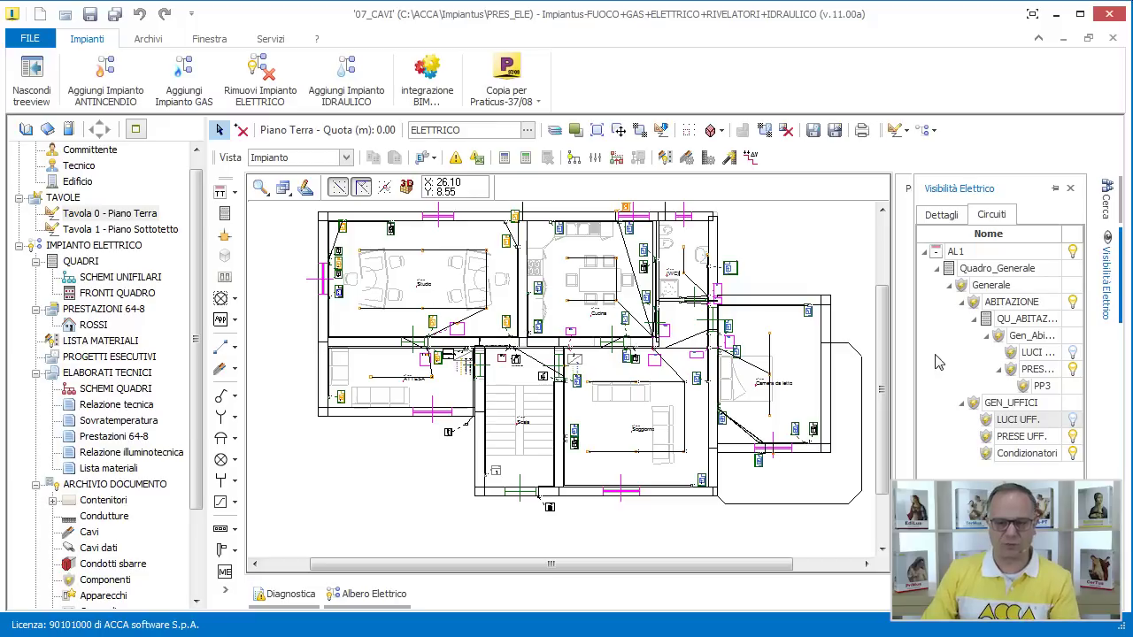
{"action": "scroll", "coordinate": [662, 271], "scroll_direction": "up", "scroll_amount": 1}
{"action": "scroll", "coordinate": [634, 303], "scroll_direction": "up", "scroll_amount": 1}
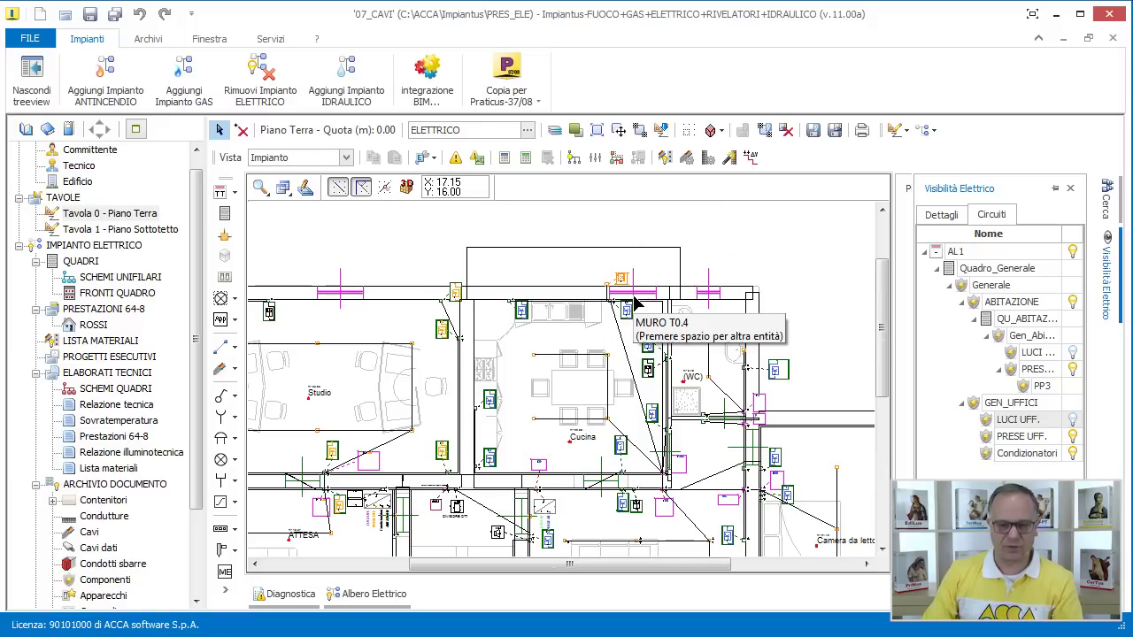
{"action": "scroll", "coordinate": [634, 303], "scroll_direction": "up", "scroll_amount": 1}
{"action": "scroll", "coordinate": [625, 288], "scroll_direction": "up", "scroll_amount": 3}
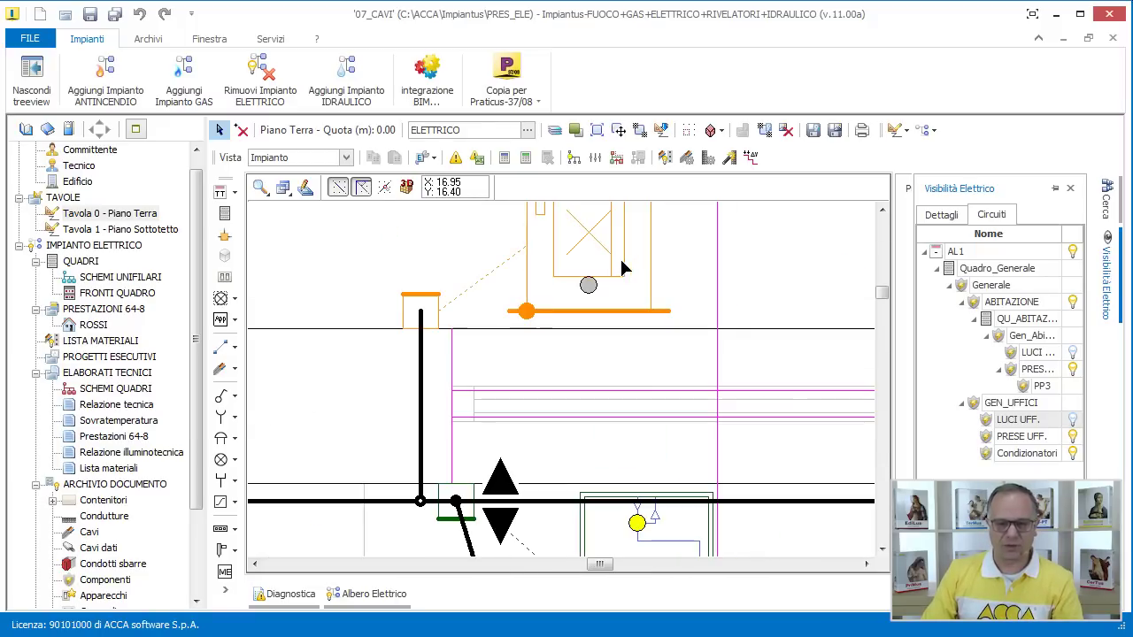
{"action": "scroll", "coordinate": [621, 273], "scroll_direction": "down", "scroll_amount": 1}
{"action": "scroll", "coordinate": [621, 273], "scroll_direction": "down", "scroll_amount": 1}
{"action": "scroll", "coordinate": [623, 273], "scroll_direction": "down", "scroll_amount": 1}
{"action": "scroll", "coordinate": [622, 273], "scroll_direction": "down", "scroll_amount": 3}
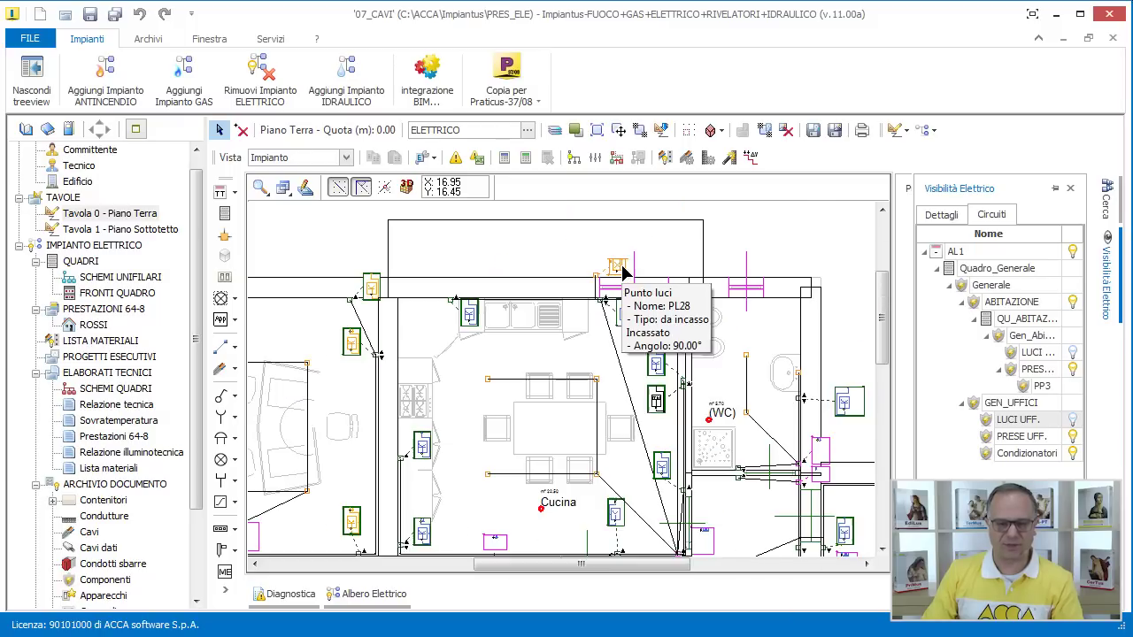
{"action": "middle_click_drag", "start_coordinate": [624, 274], "coordinate": [653, 215]}
{"action": "scroll", "coordinate": [626, 341], "scroll_direction": "down", "scroll_amount": 2}
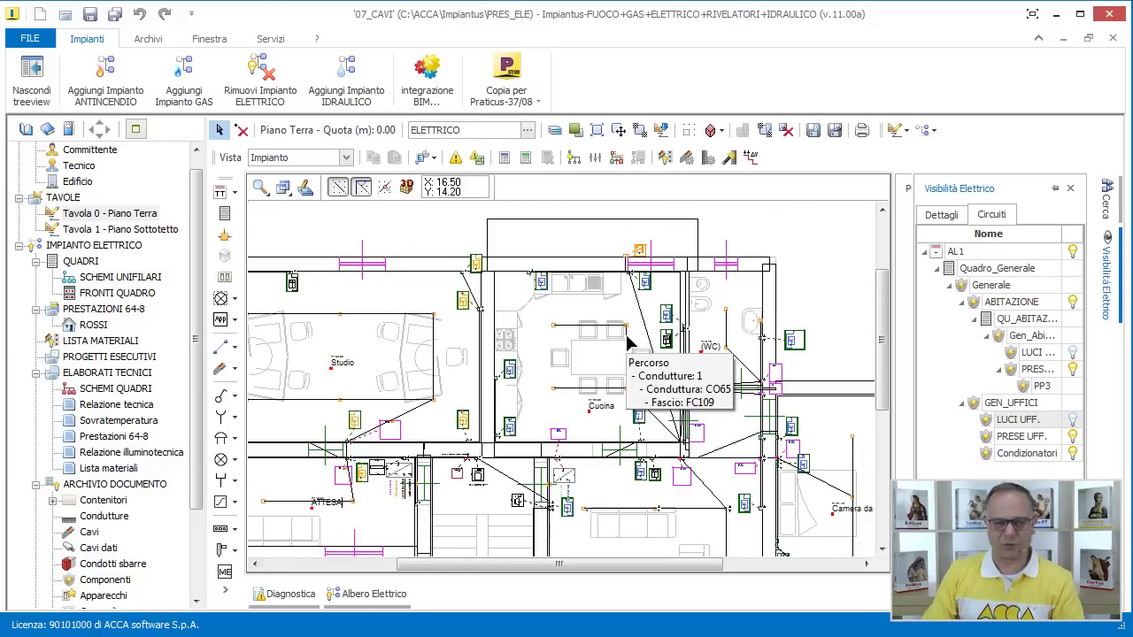
Show the LUCI UFF. and LUCI AB. circuits again and close the electrical visibility settings
{"action": "left_click", "coordinate": [1072, 422]}
{"action": "left_click", "coordinate": [1073, 353]}
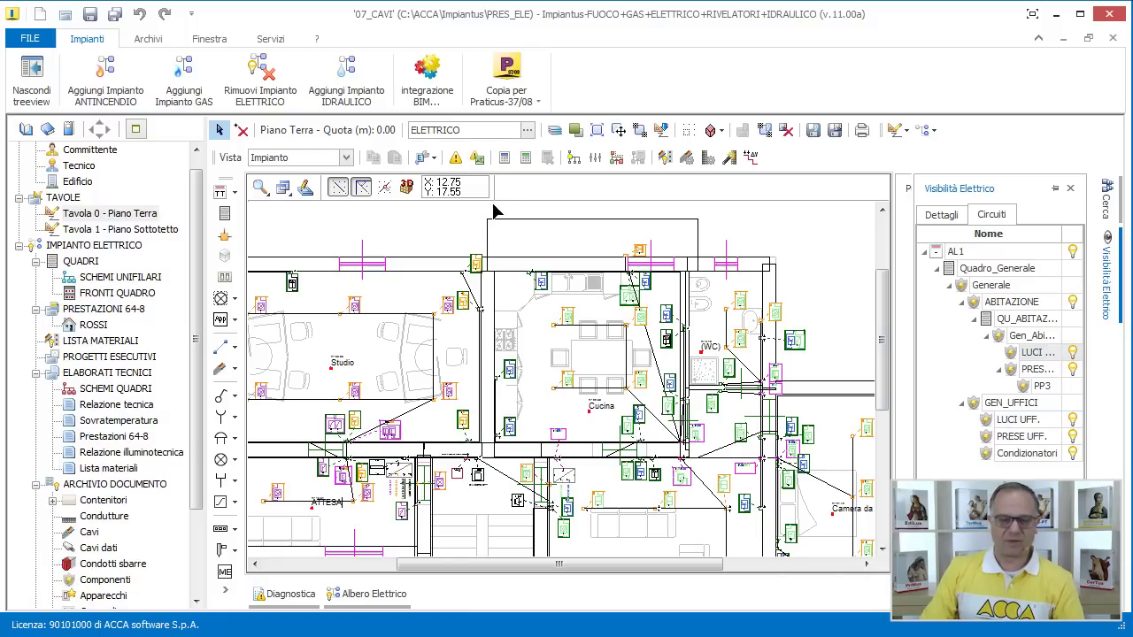
{"action": "left_click", "coordinate": [1070, 187]}
Run the diagnostics on the electrical system and dismiss the completion message
{"action": "left_click", "coordinate": [455, 159]}
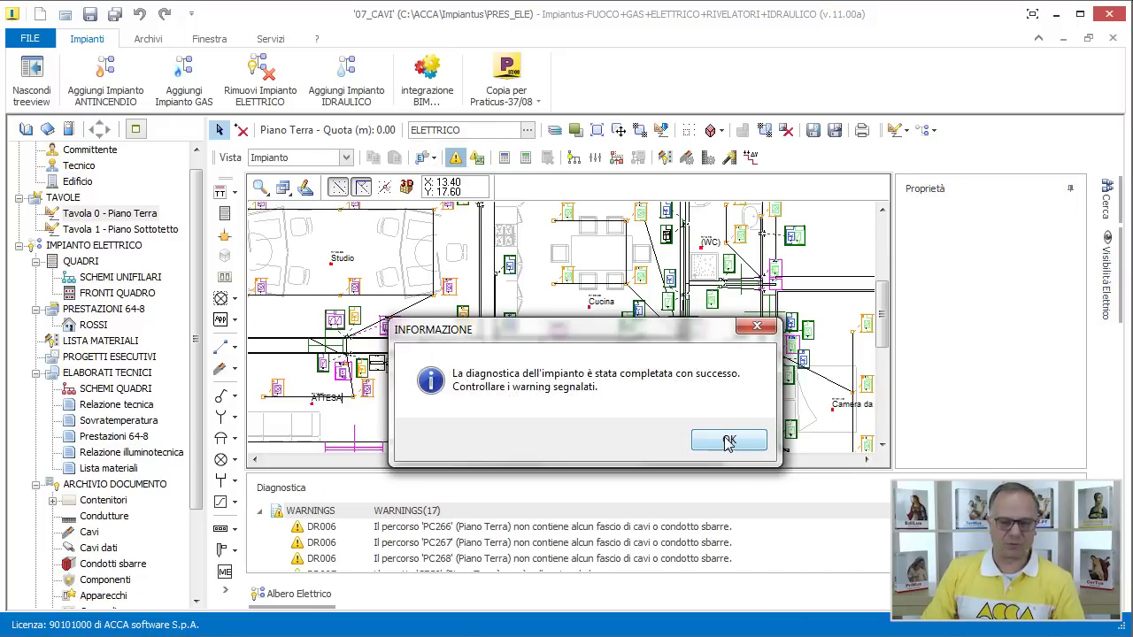
{"action": "left_click", "coordinate": [727, 442]}
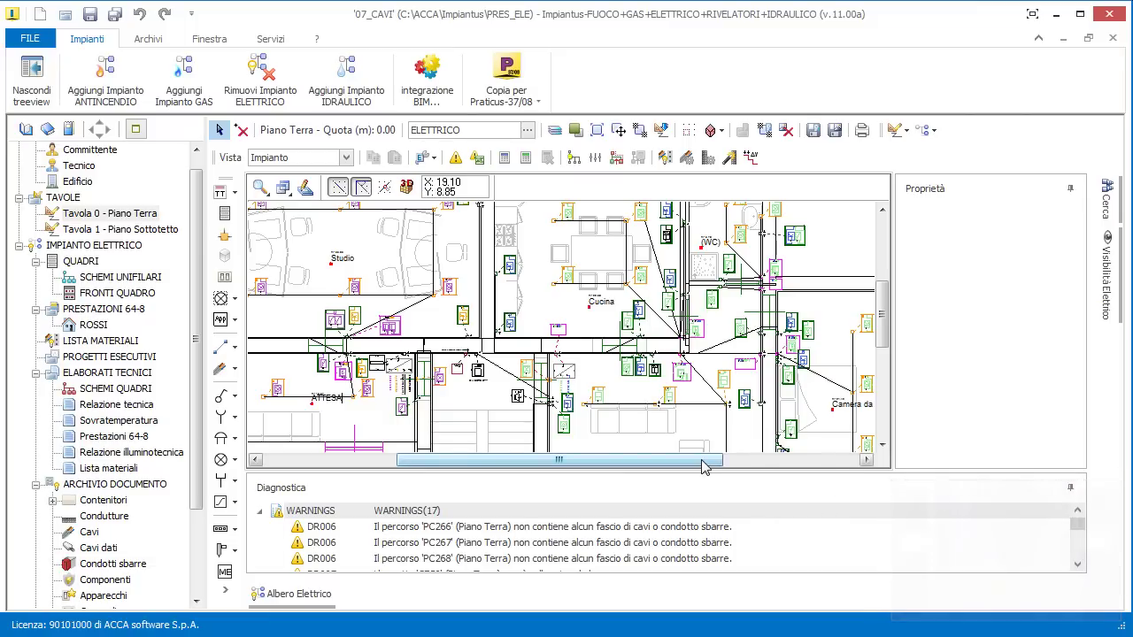
Review the full list of diagnostic warnings and return to its beginning
{"action": "left_click", "coordinate": [1079, 565]}
{"action": "left_click", "coordinate": [1079, 565]}
{"action": "left_click", "coordinate": [1079, 565]}
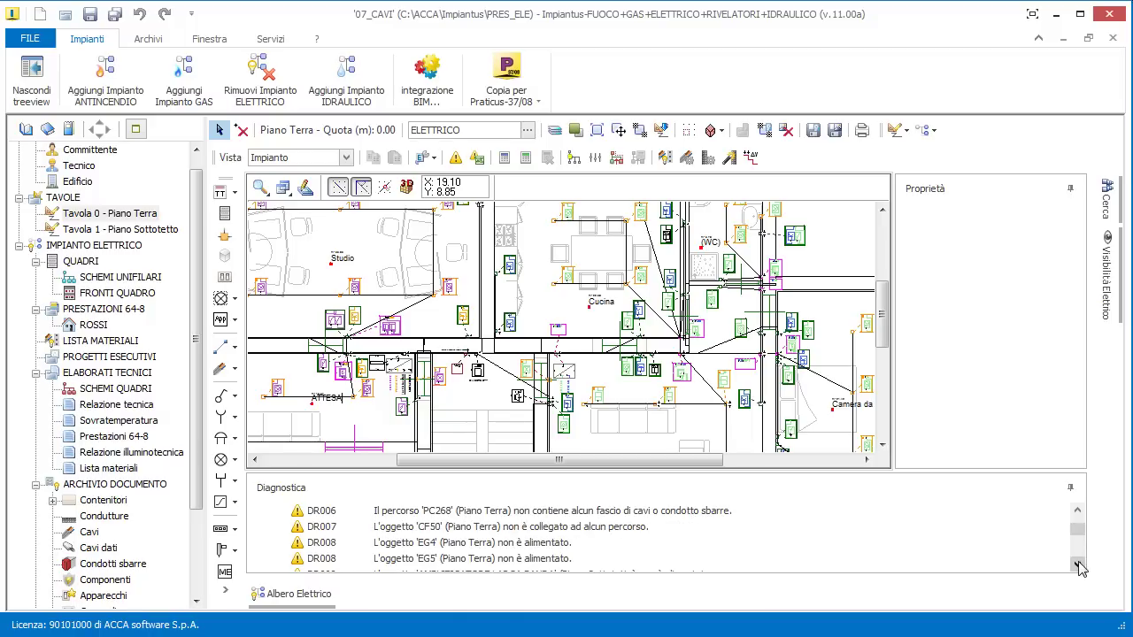
{"action": "left_click", "coordinate": [1079, 565]}
{"action": "left_click", "coordinate": [1079, 565]}
{"action": "left_click", "coordinate": [1079, 565]}
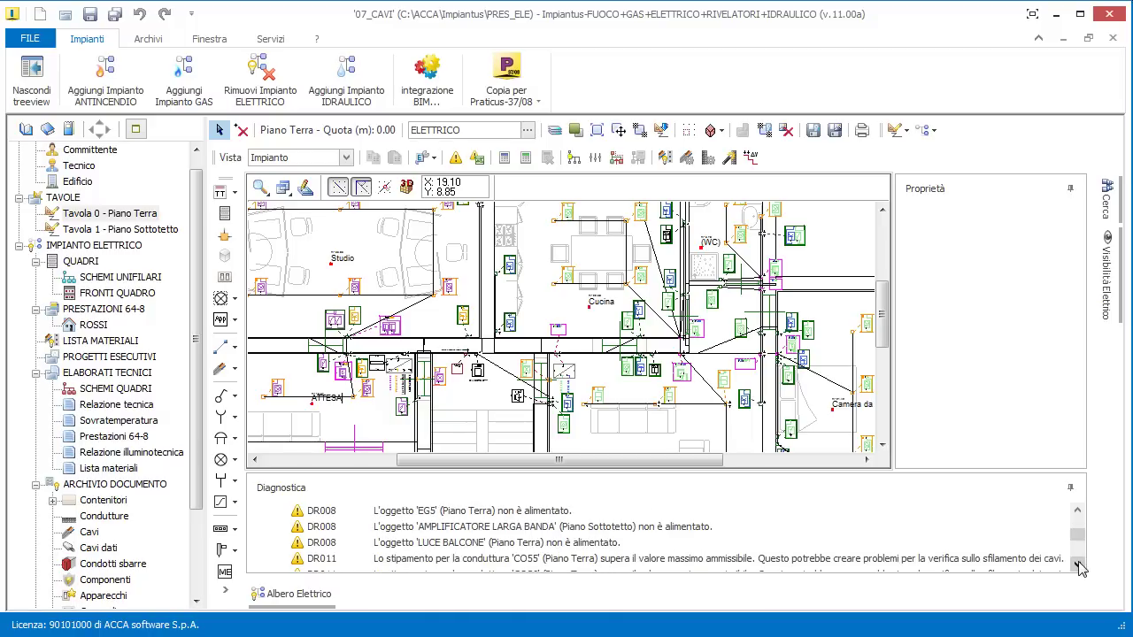
{"action": "left_click", "coordinate": [1079, 564]}
{"action": "left_click", "coordinate": [1079, 565]}
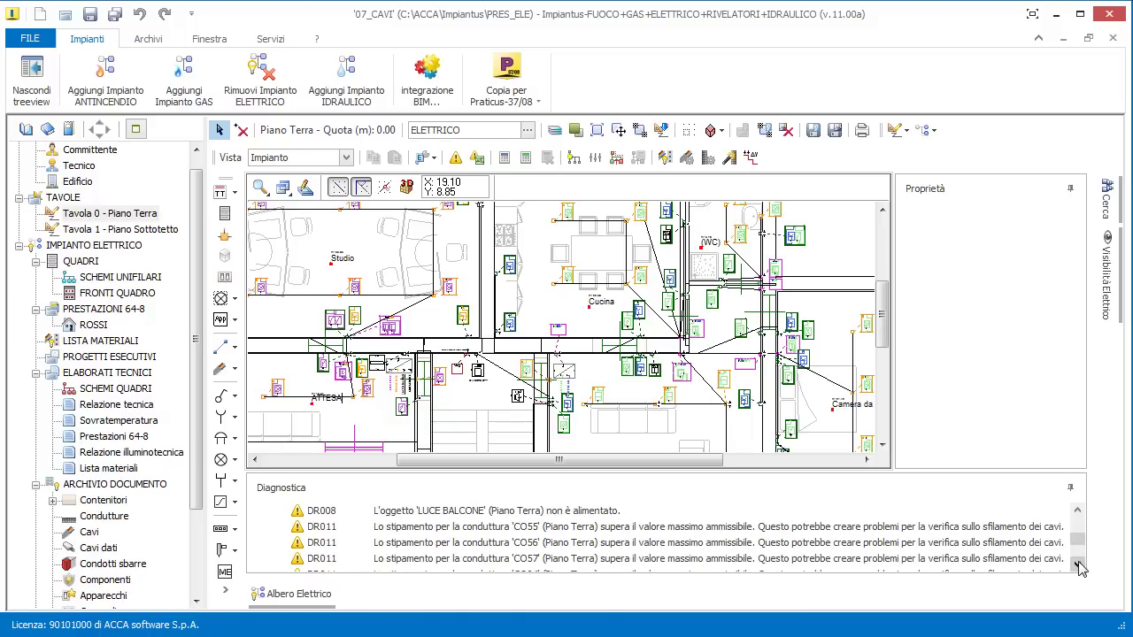
{"action": "left_click", "coordinate": [1079, 565]}
{"action": "left_click", "coordinate": [1079, 565]}
{"action": "left_click", "coordinate": [1079, 564]}
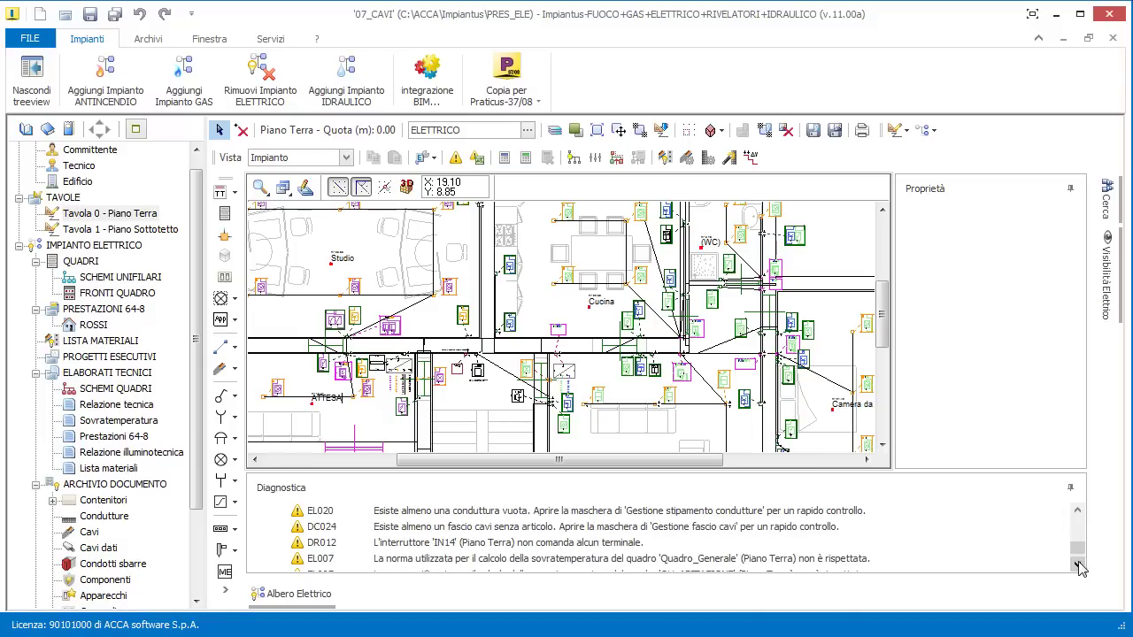
{"action": "left_click", "coordinate": [1078, 566]}
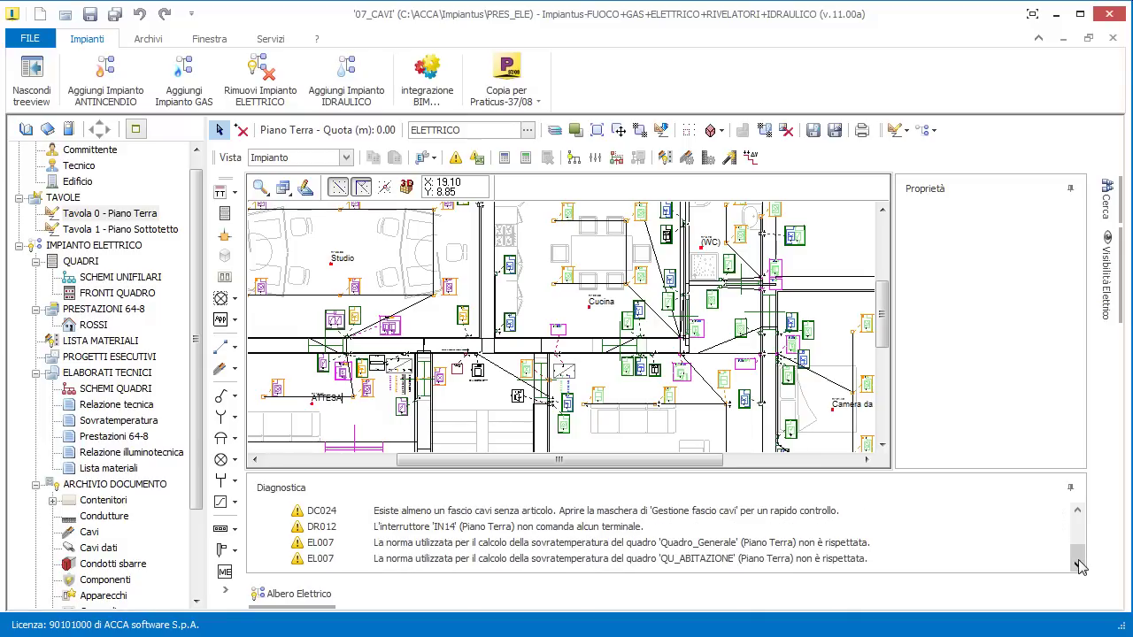
{"action": "left_click_drag", "start_coordinate": [1077, 554], "coordinate": [1080, 528]}
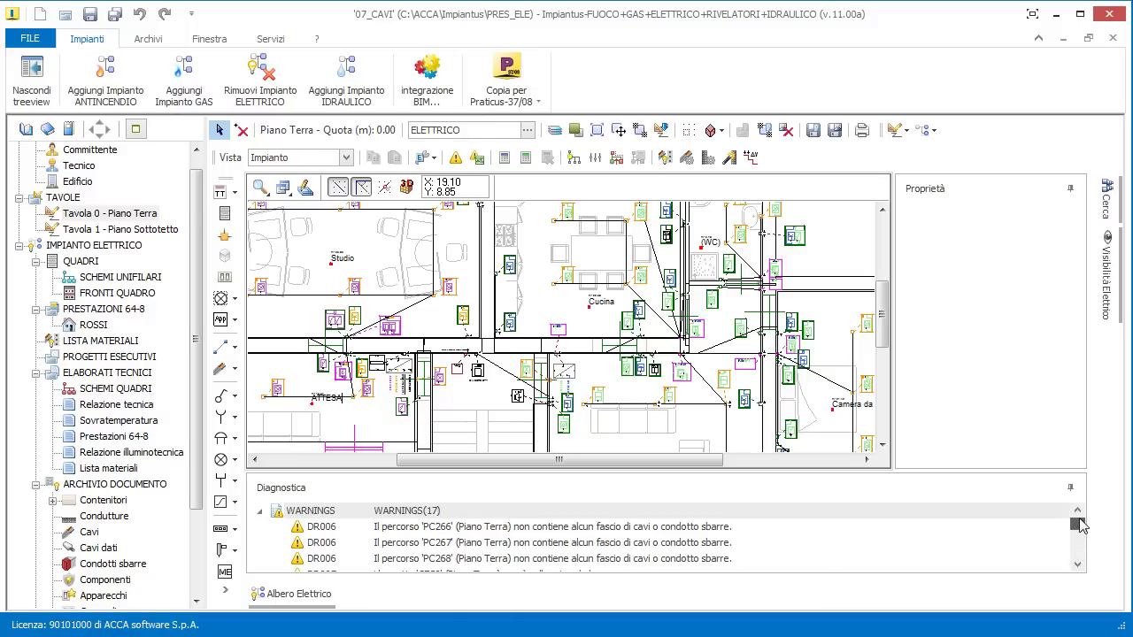
Go through the diagnostic warnings to the DR008 entry for LUCE BALCONE and locate that light on the ground-floor plan
{"action": "left_click", "coordinate": [1078, 565]}
{"action": "left_click", "coordinate": [1078, 566]}
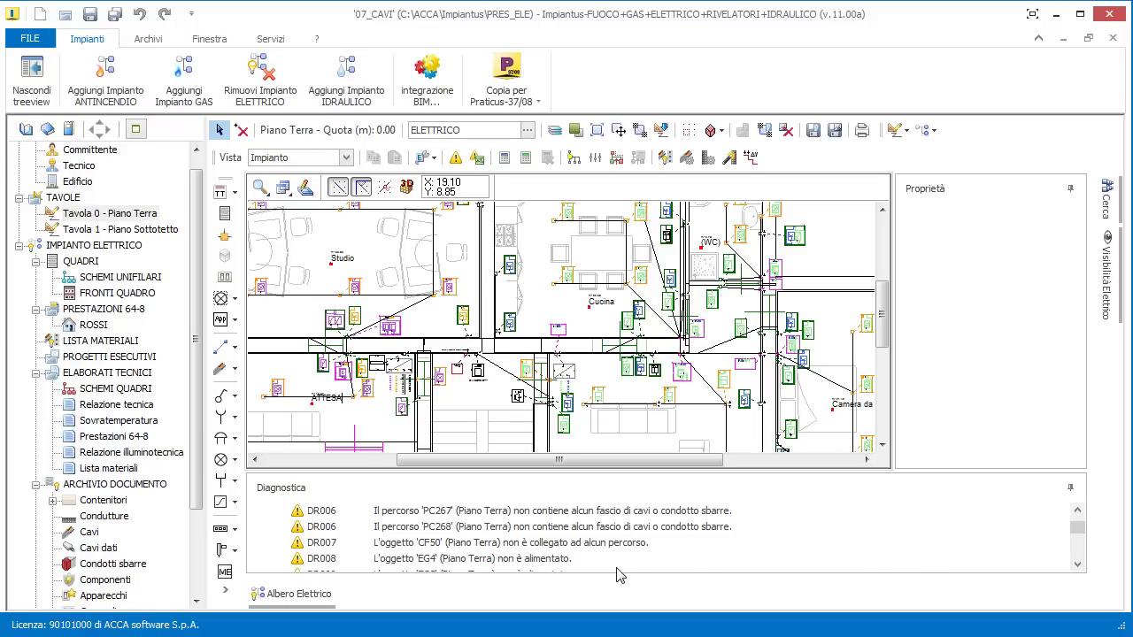
{"action": "left_click", "coordinate": [1076, 565]}
{"action": "left_click", "coordinate": [1076, 565]}
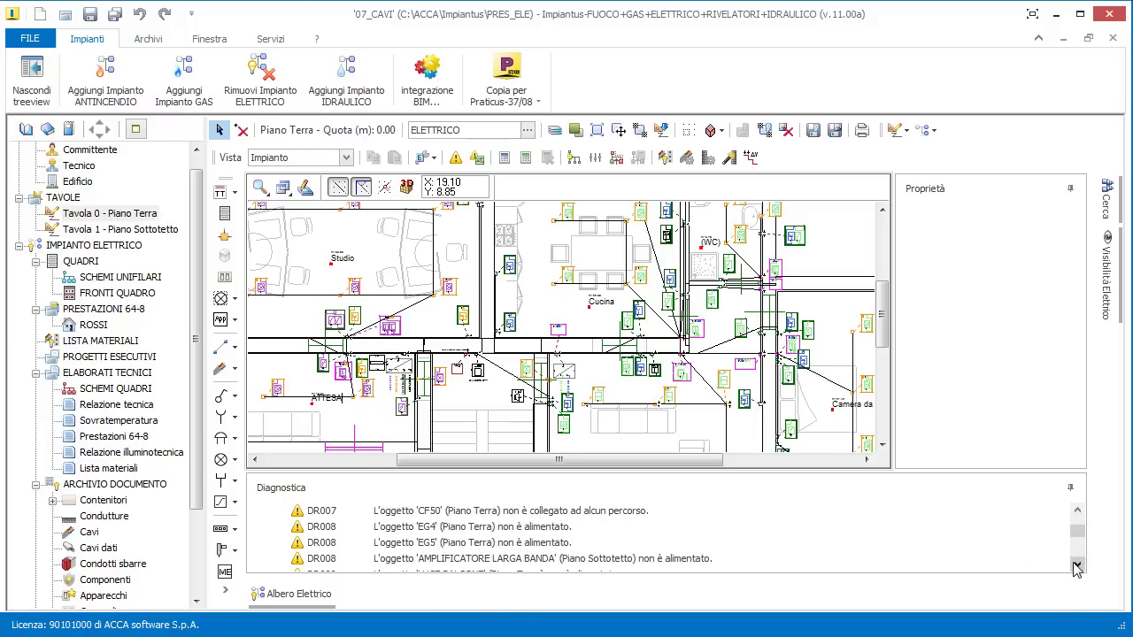
{"action": "left_click", "coordinate": [1076, 564]}
{"action": "left_click", "coordinate": [1076, 565]}
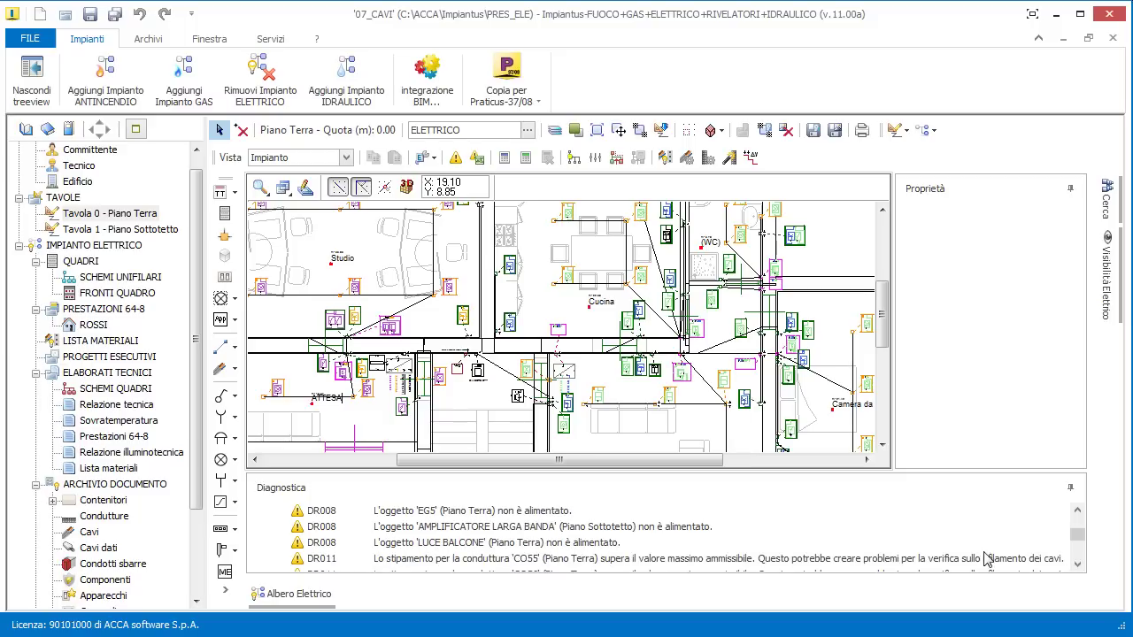
{"action": "double_click", "coordinate": [422, 543]}
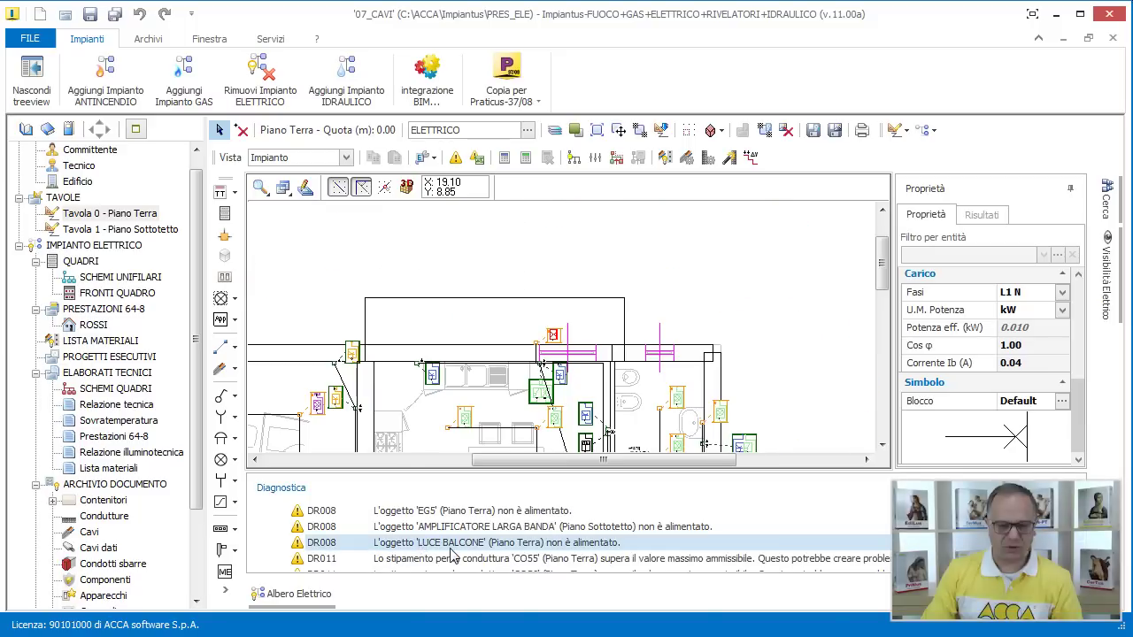
{"action": "scroll", "coordinate": [558, 338], "scroll_direction": "up", "scroll_amount": 3}
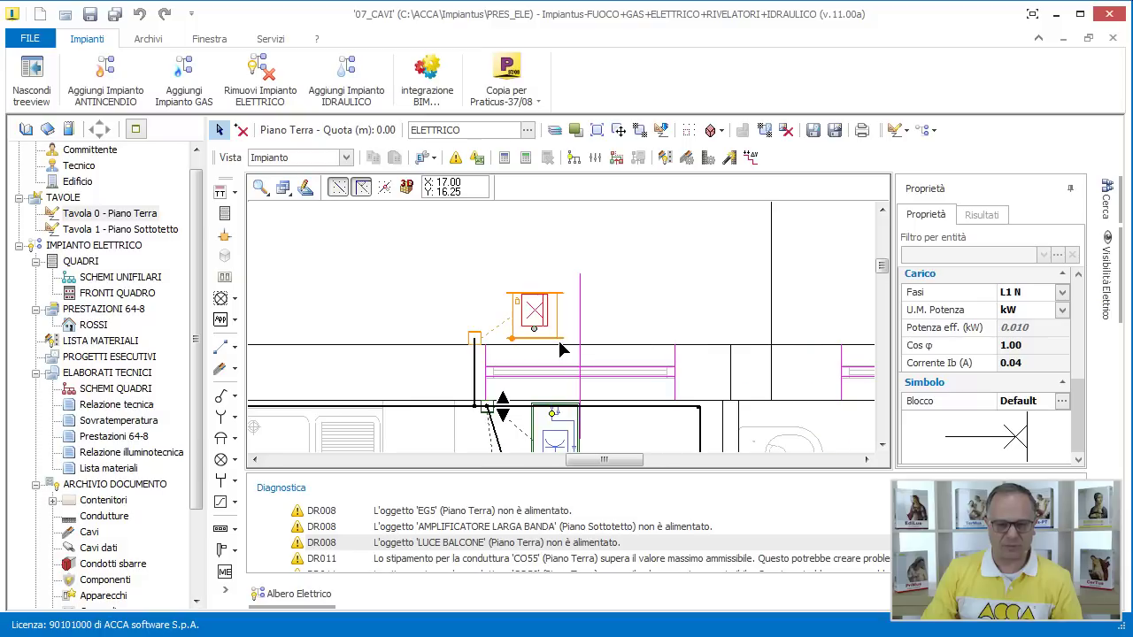
Lay a cable bundle from the switch box in the Cucina to the balcony light, along the existing conduit route
{"action": "scroll", "coordinate": [542, 345], "scroll_direction": "down", "scroll_amount": 5}
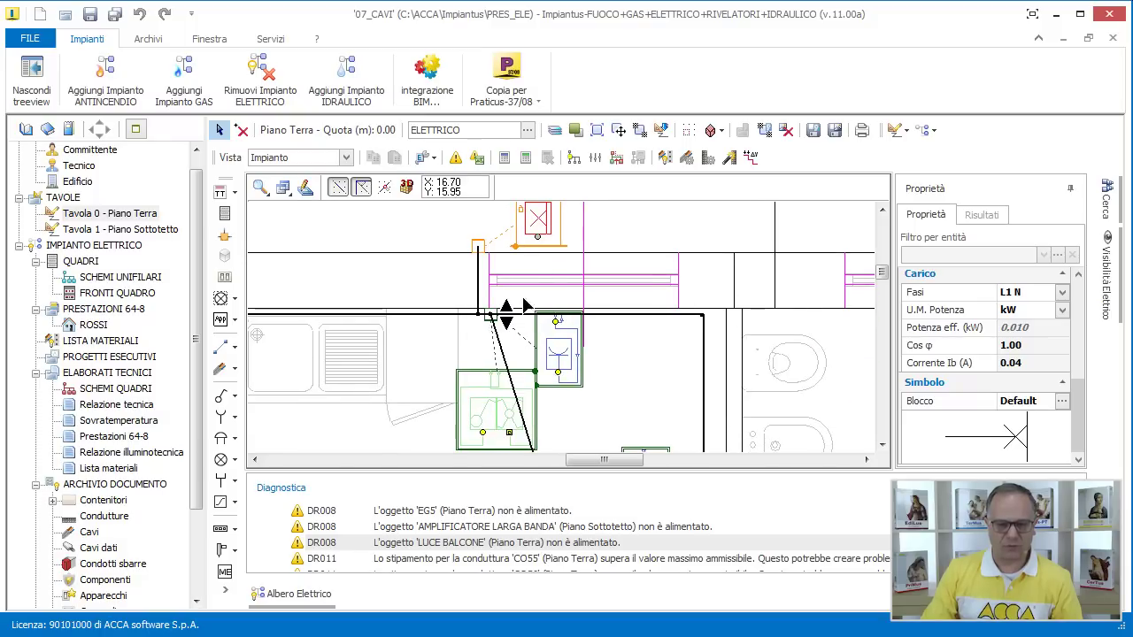
{"action": "left_click", "coordinate": [221, 369]}
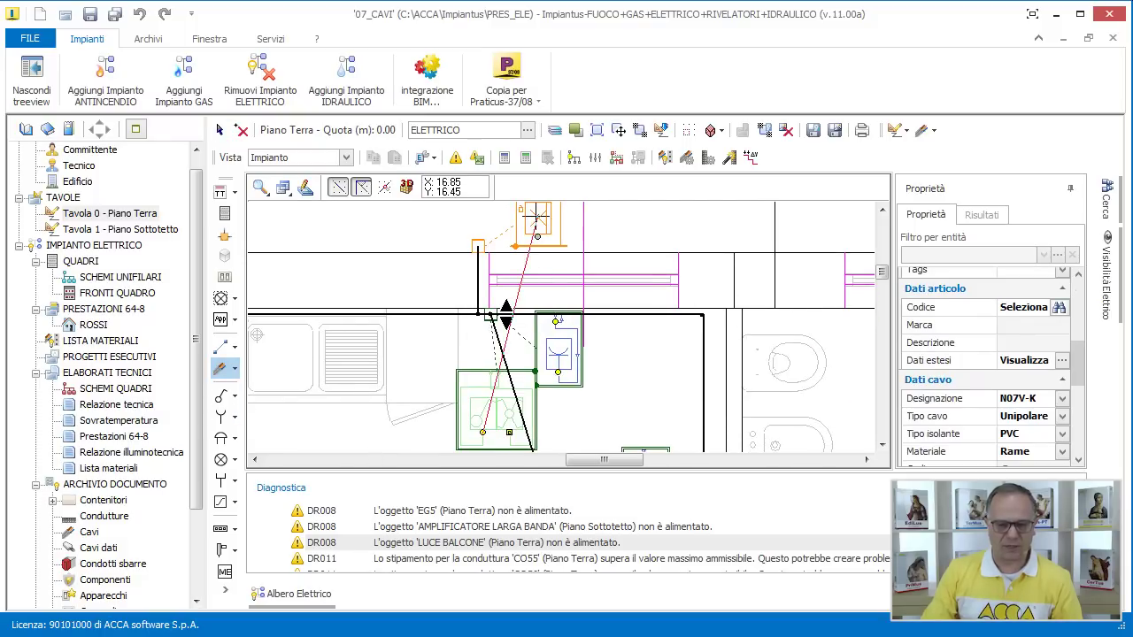
{"action": "right_click", "coordinate": [347, 223]}
{"action": "left_click", "coordinate": [372, 240]}
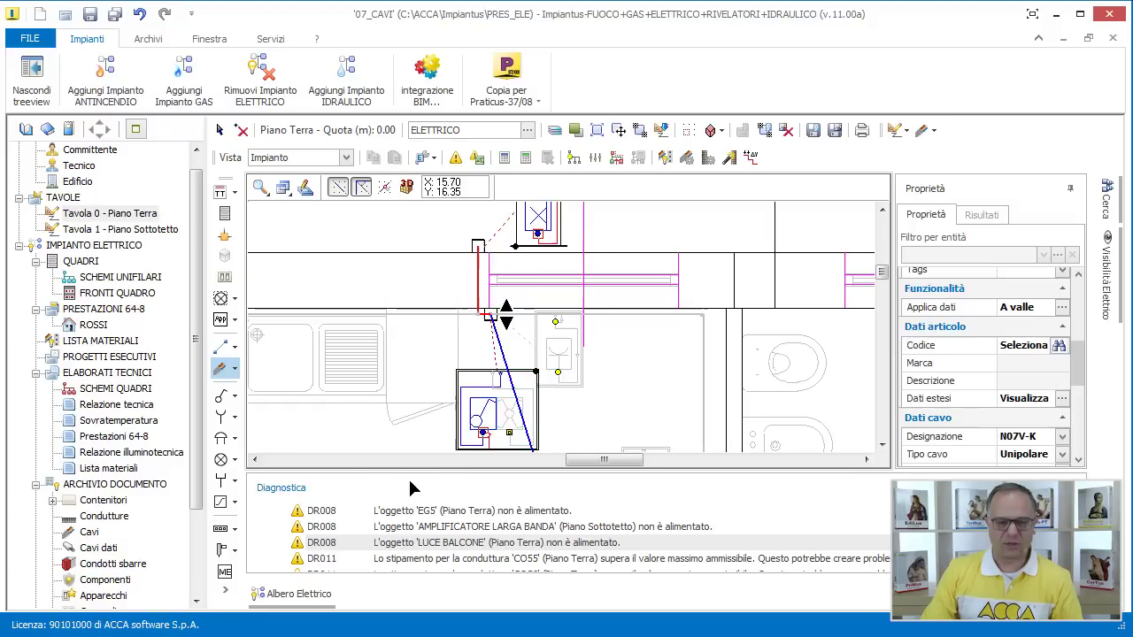
Run the diagnostics on the electrical system again, dismiss the completion message and check the list for the balcony light warning
{"action": "left_click", "coordinate": [455, 157]}
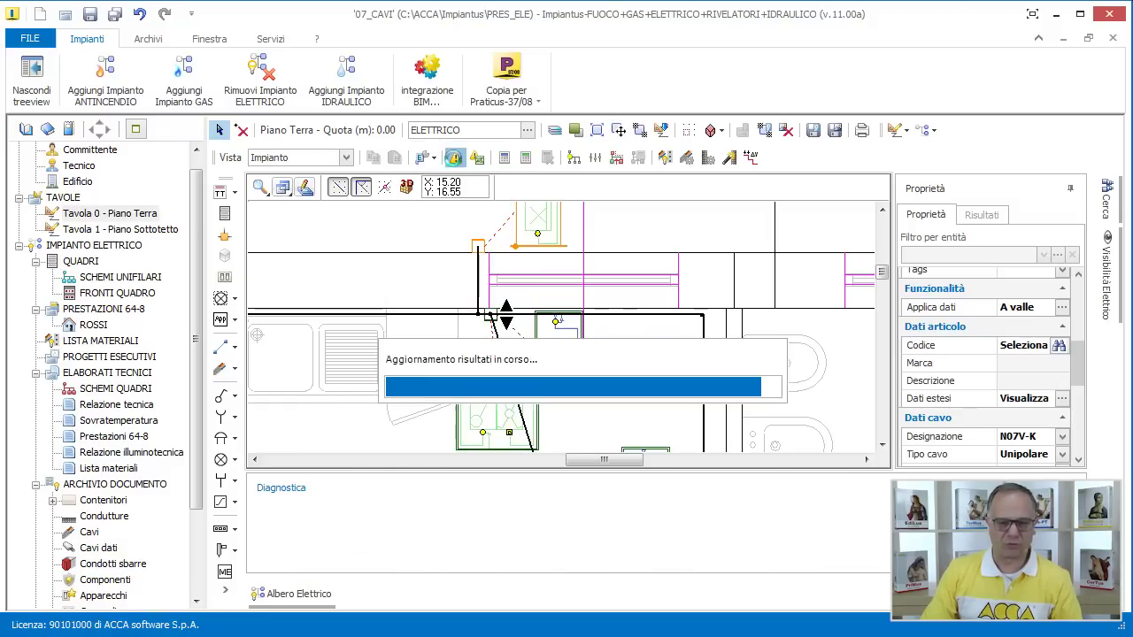
{"action": "left_click", "coordinate": [729, 440]}
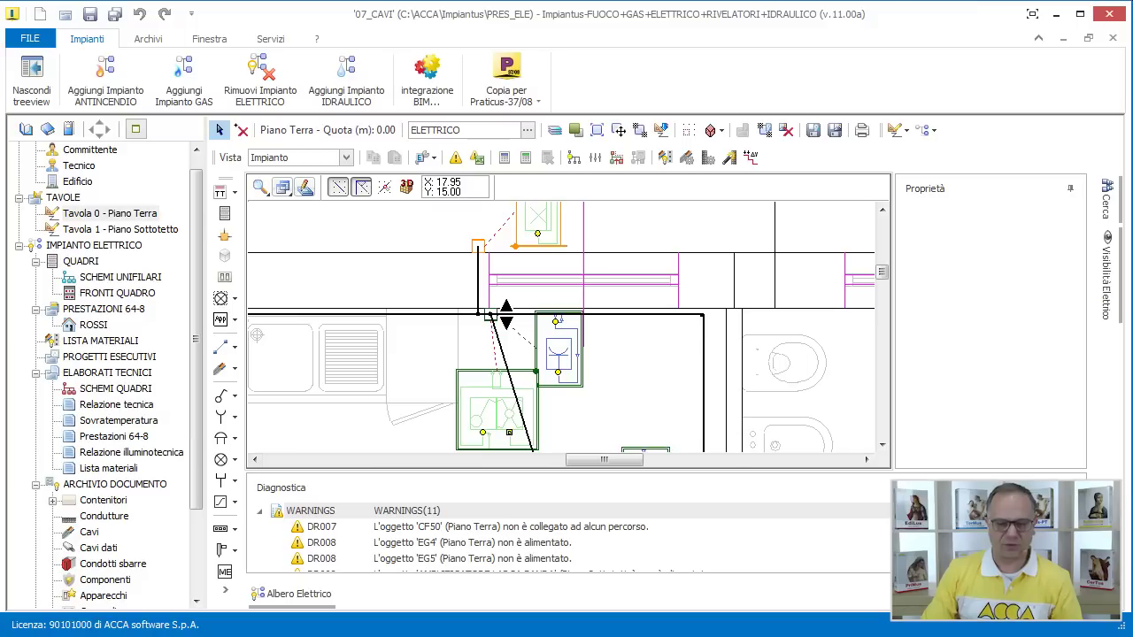
{"action": "scroll", "coordinate": [558, 328], "scroll_direction": "down", "scroll_amount": 3}
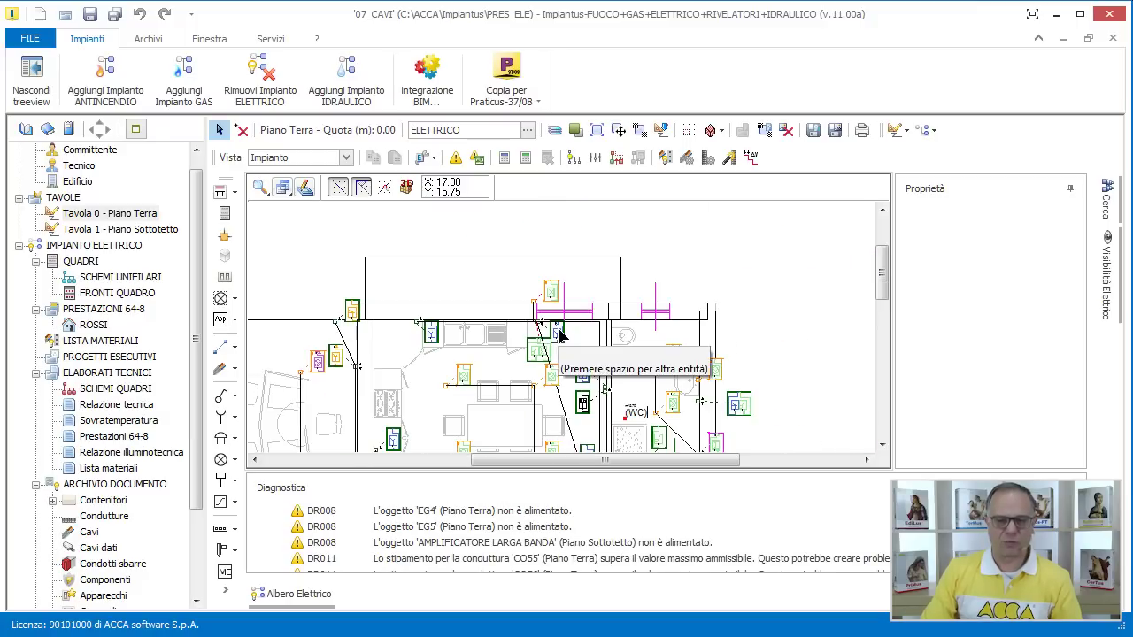
Calculate the electrical system, accepting possible changes to cable and protection properties, and dismiss the completion message
{"action": "middle_click_drag", "start_coordinate": [558, 354], "coordinate": [606, 310]}
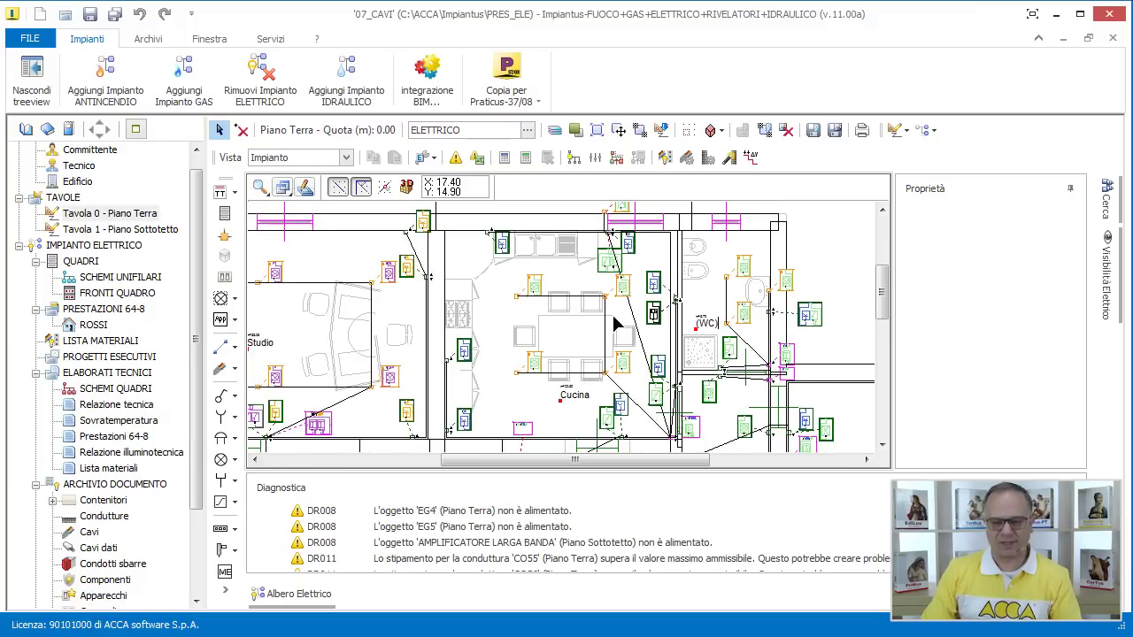
{"action": "scroll", "coordinate": [617, 325], "scroll_direction": "down", "scroll_amount": 4}
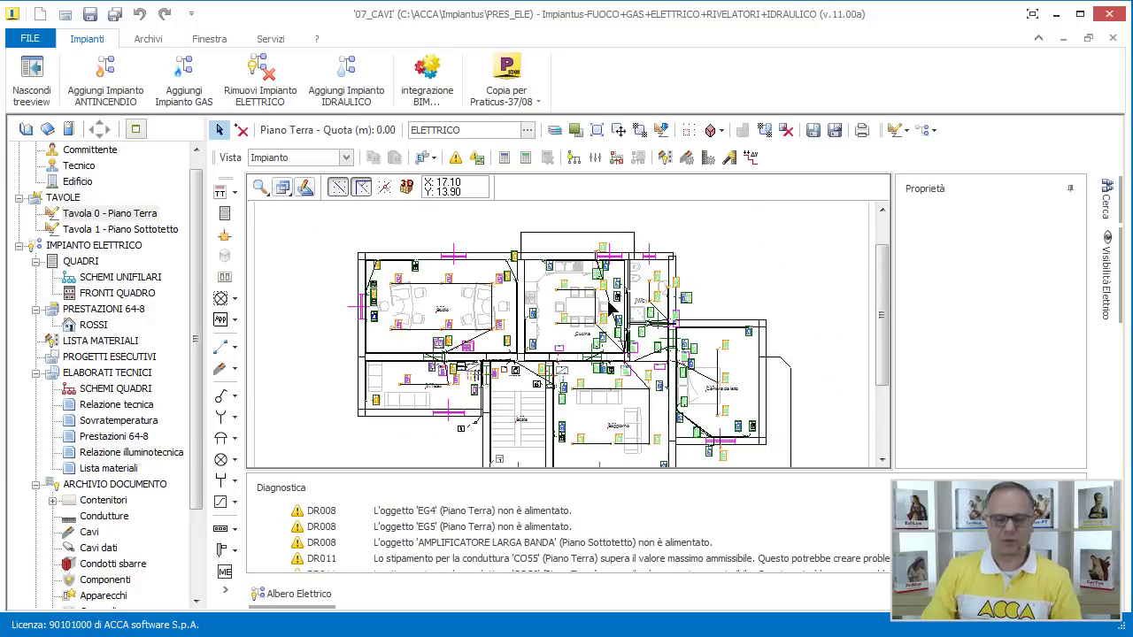
{"action": "left_click", "coordinate": [505, 164]}
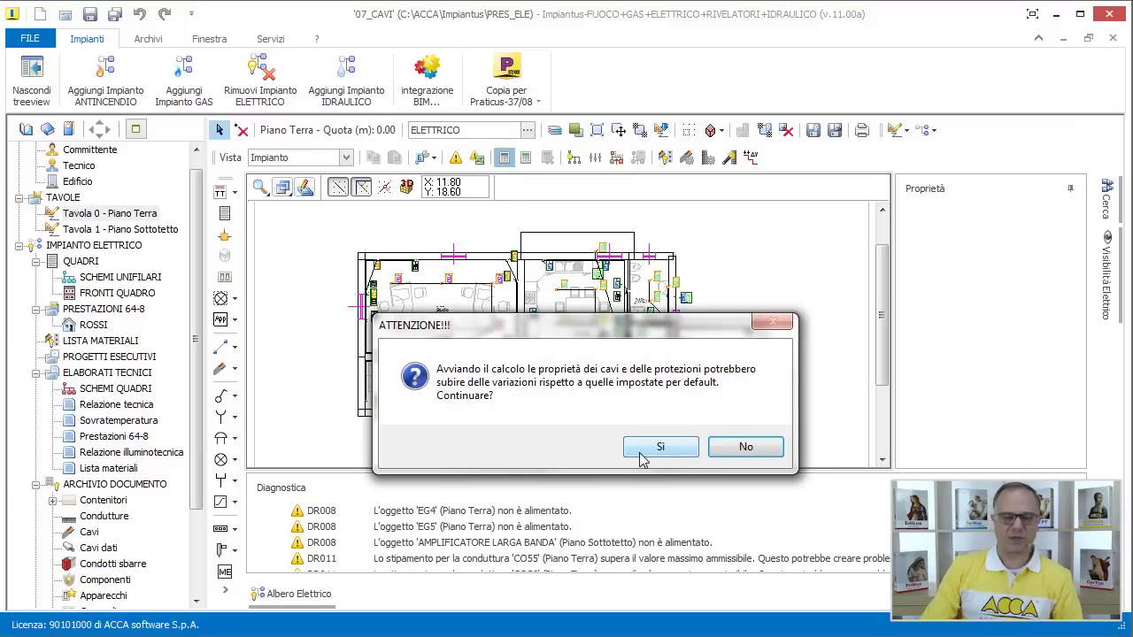
{"action": "left_click", "coordinate": [660, 448]}
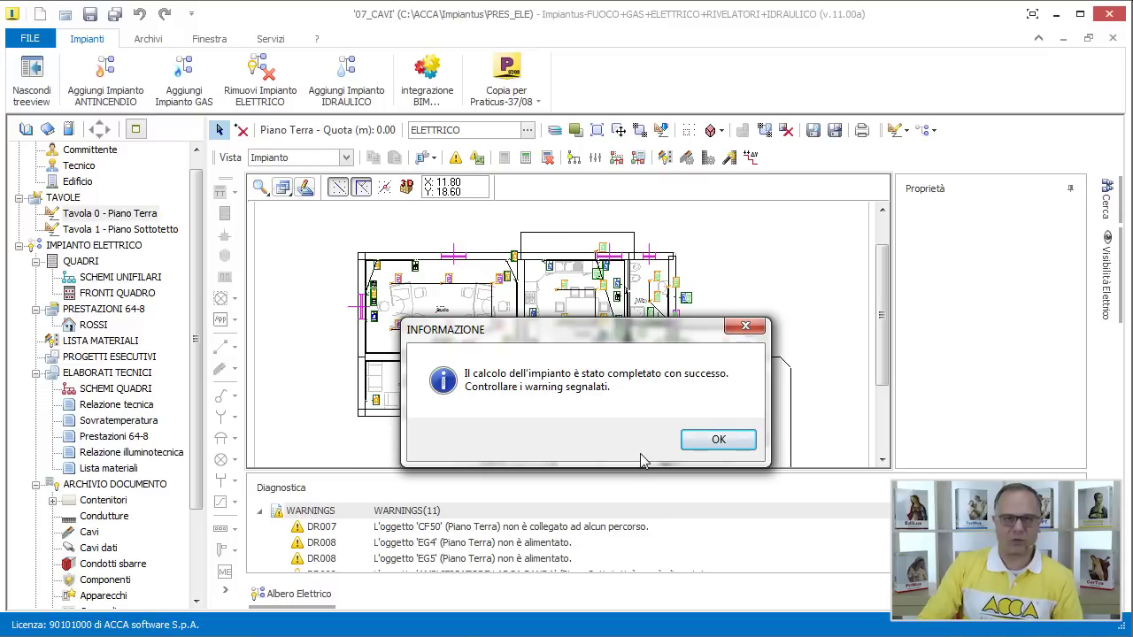
{"action": "left_click", "coordinate": [718, 440]}
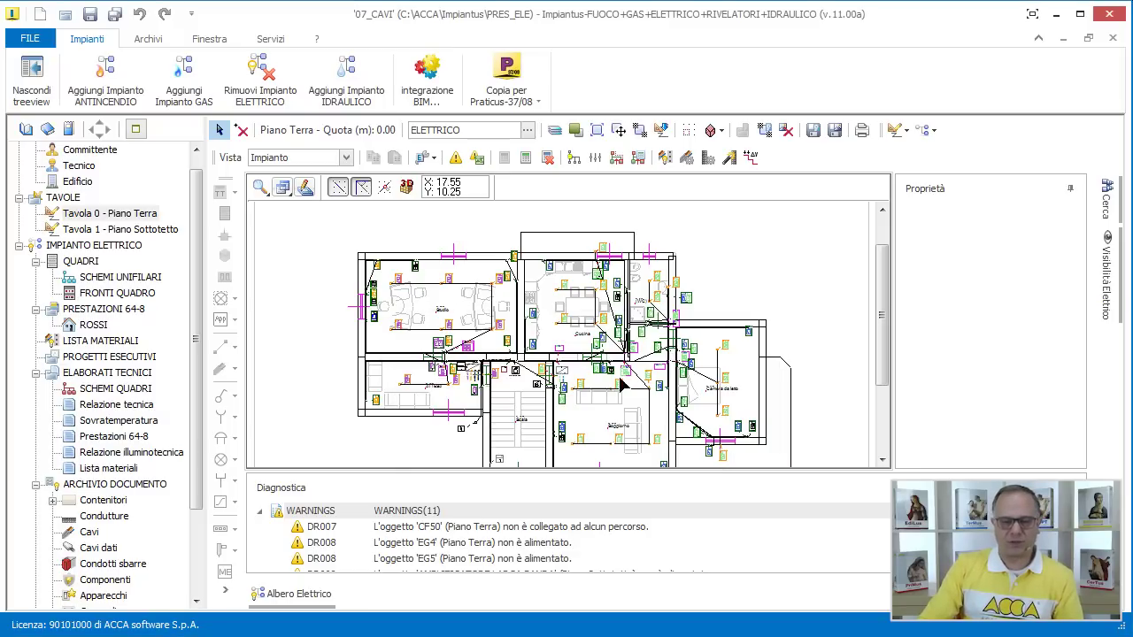
Select the LUCI AB. circuit breaker at the apartment's switchboard and examine its calculation results
{"action": "scroll", "coordinate": [645, 403], "scroll_direction": "down", "scroll_amount": 1}
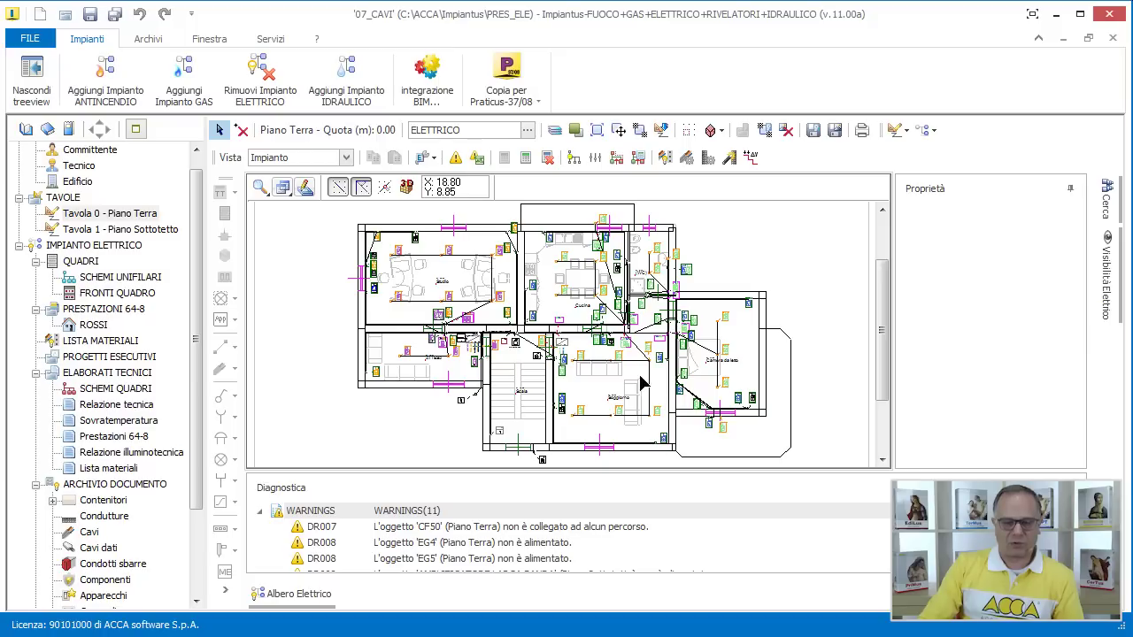
{"action": "scroll", "coordinate": [573, 364], "scroll_direction": "up", "scroll_amount": 5}
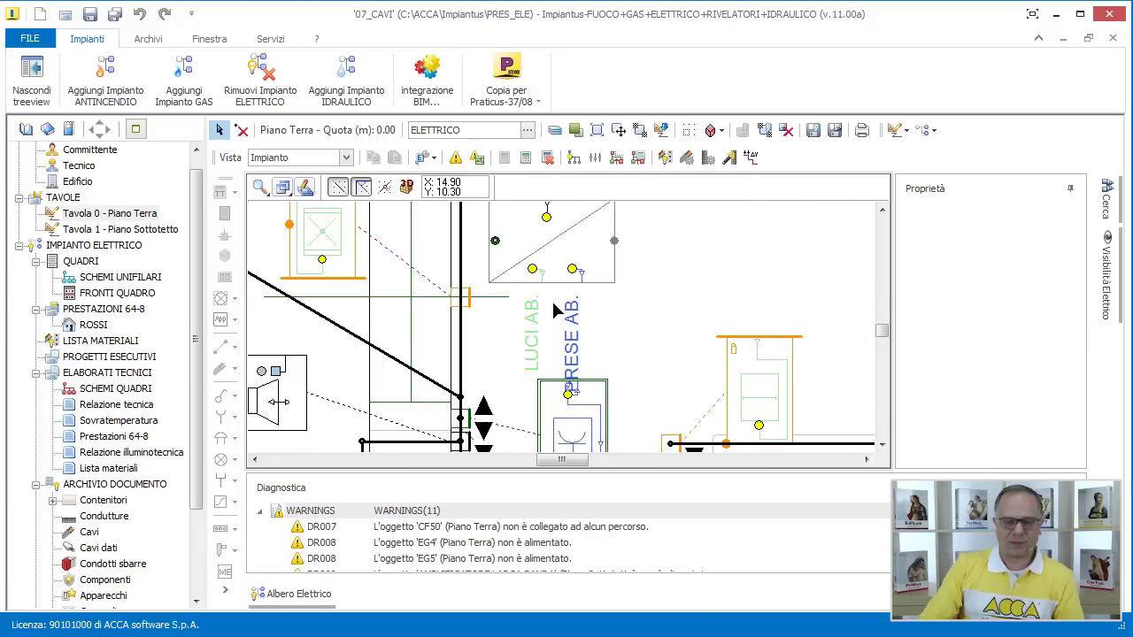
{"action": "left_click", "coordinate": [534, 323]}
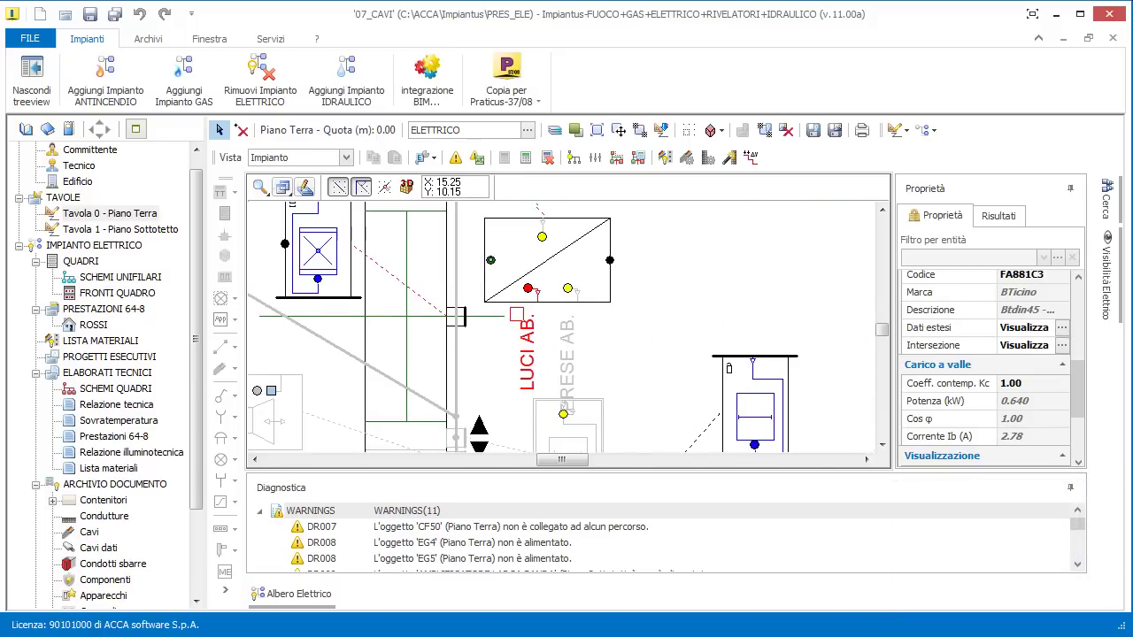
{"action": "left_click", "coordinate": [1003, 218]}
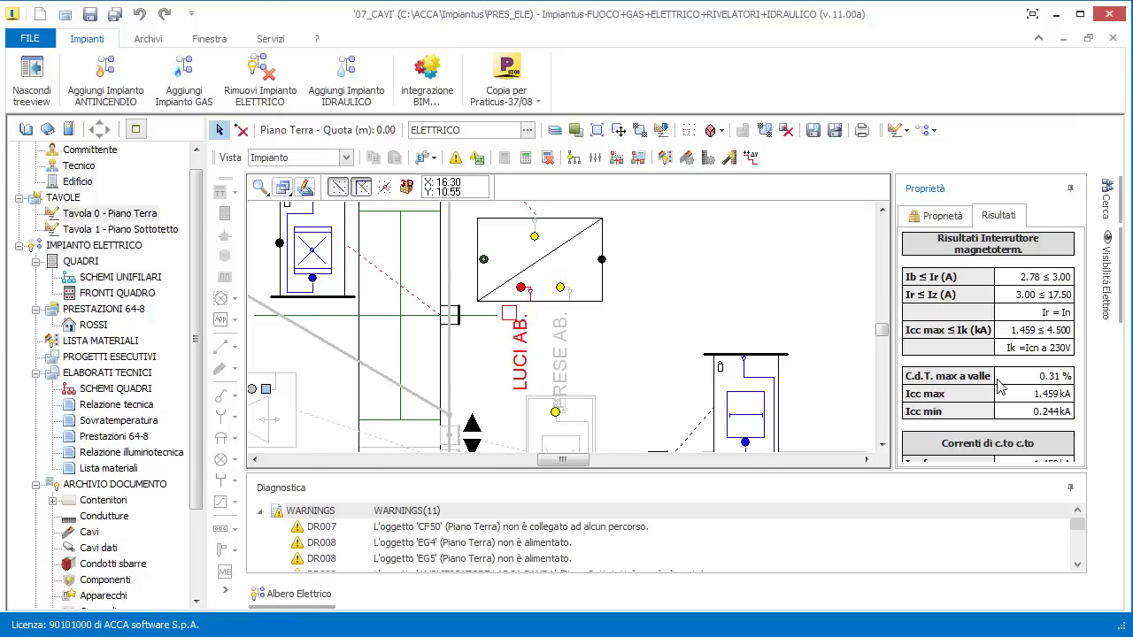
View the protection/cable intersection chart of the LUCI AB. breaker and close it
{"action": "left_click", "coordinate": [941, 216]}
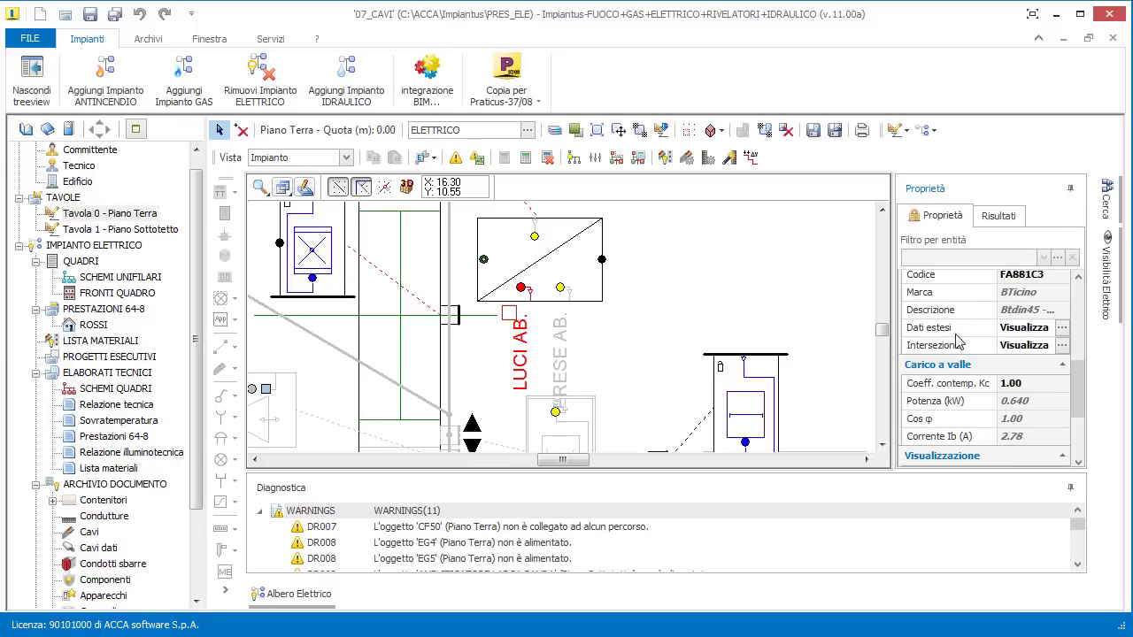
{"action": "left_click", "coordinate": [1061, 347]}
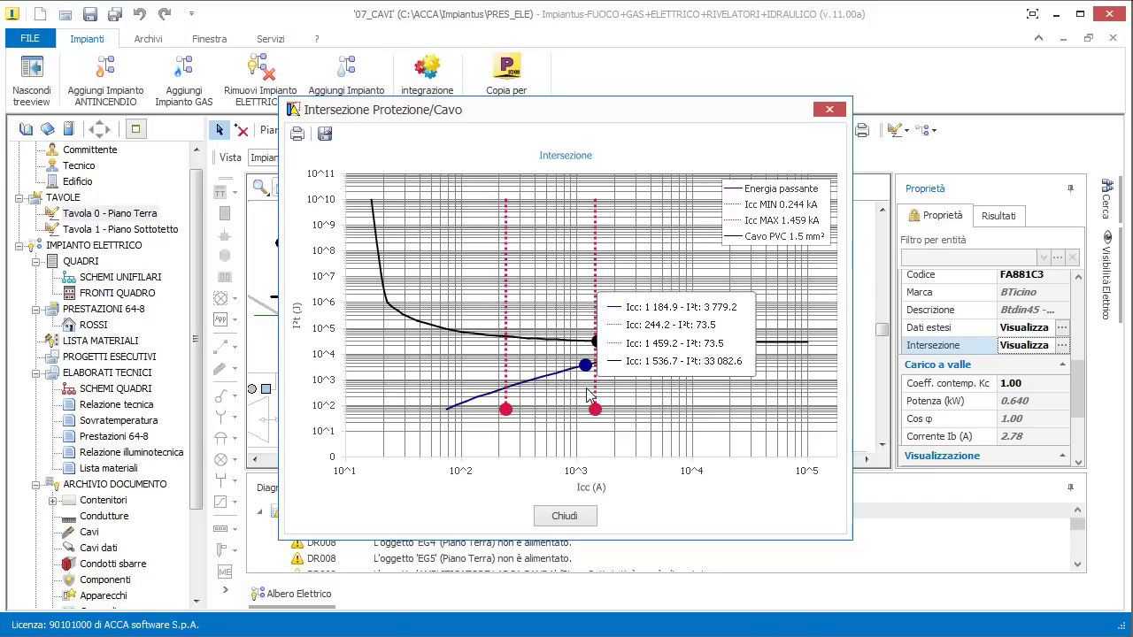
{"action": "left_click", "coordinate": [578, 518]}
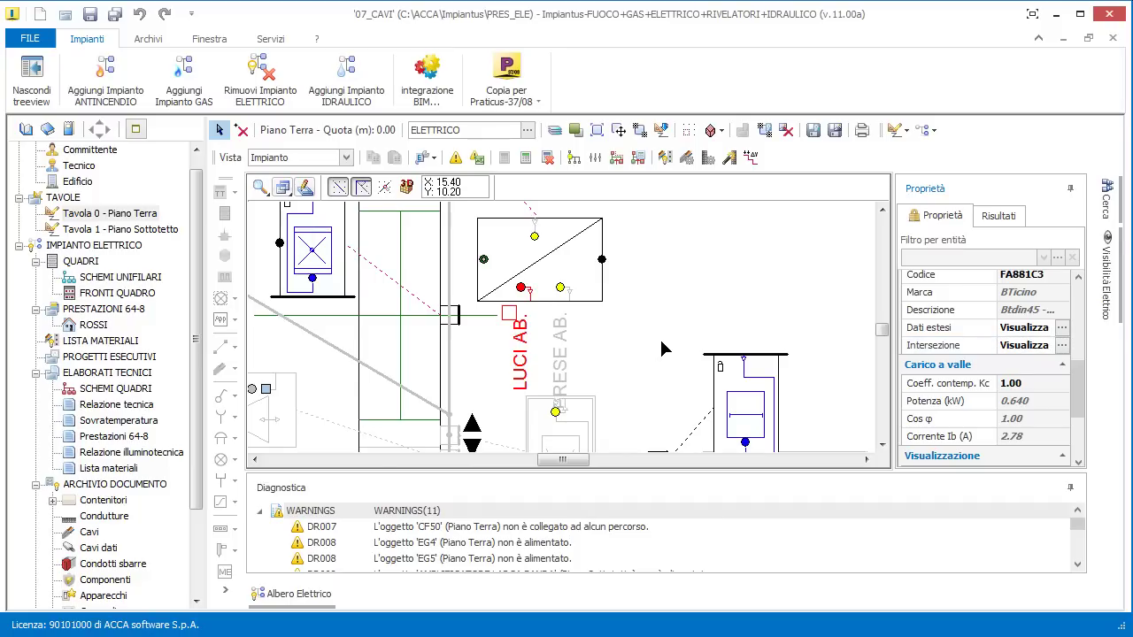
Examine the connections and calculation results of the LUCI AB. connection point in the junction box, and clear the selection
{"action": "scroll", "coordinate": [678, 317], "scroll_direction": "down", "scroll_amount": 4}
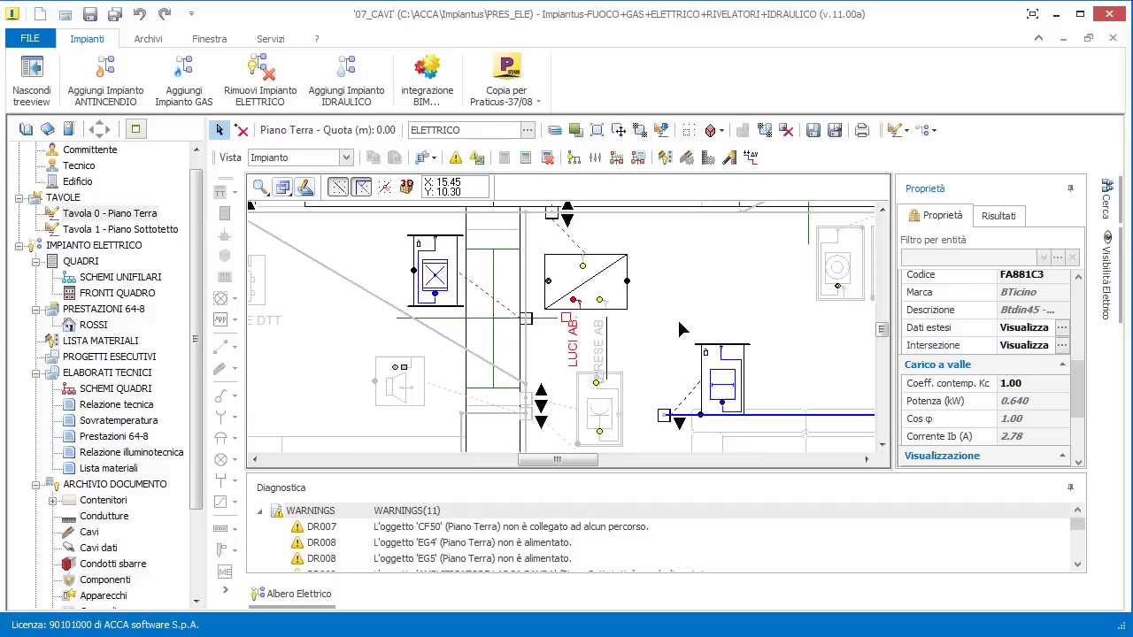
{"action": "middle_click_drag", "start_coordinate": [833, 302], "coordinate": [672, 319]}
{"action": "scroll", "coordinate": [742, 326], "scroll_direction": "up", "scroll_amount": 5}
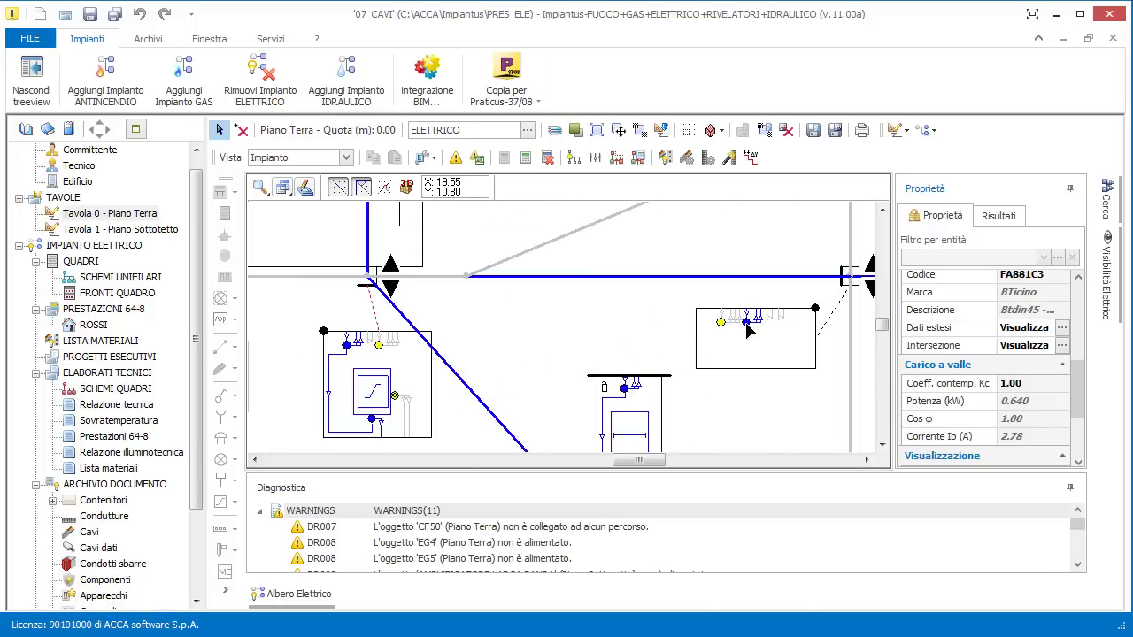
{"action": "left_click", "coordinate": [741, 317]}
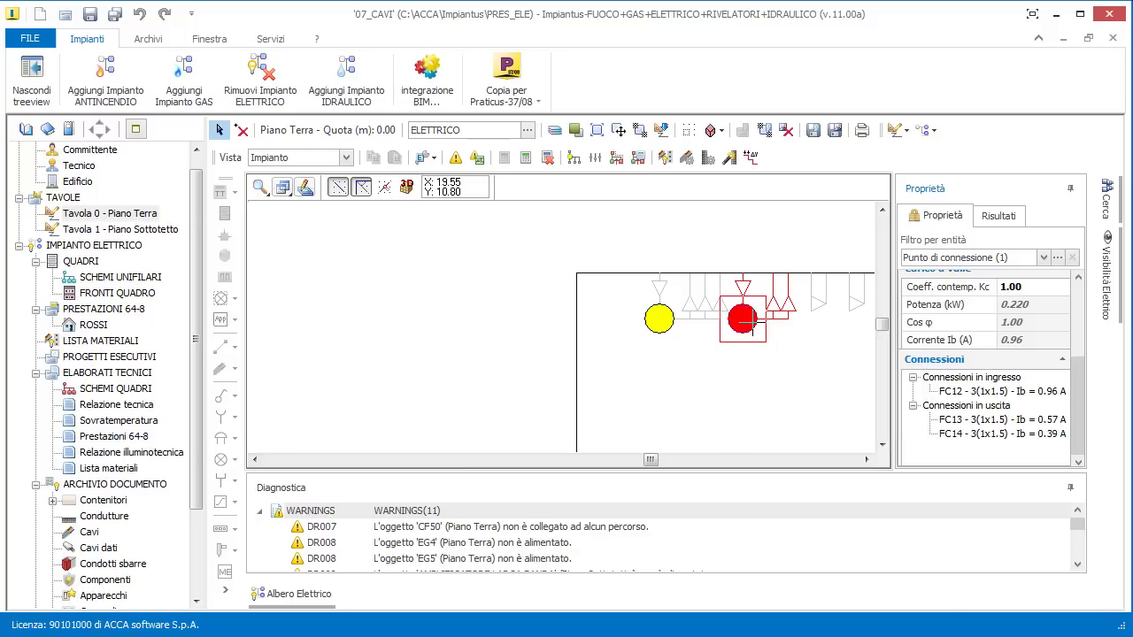
{"action": "left_click", "coordinate": [1000, 217]}
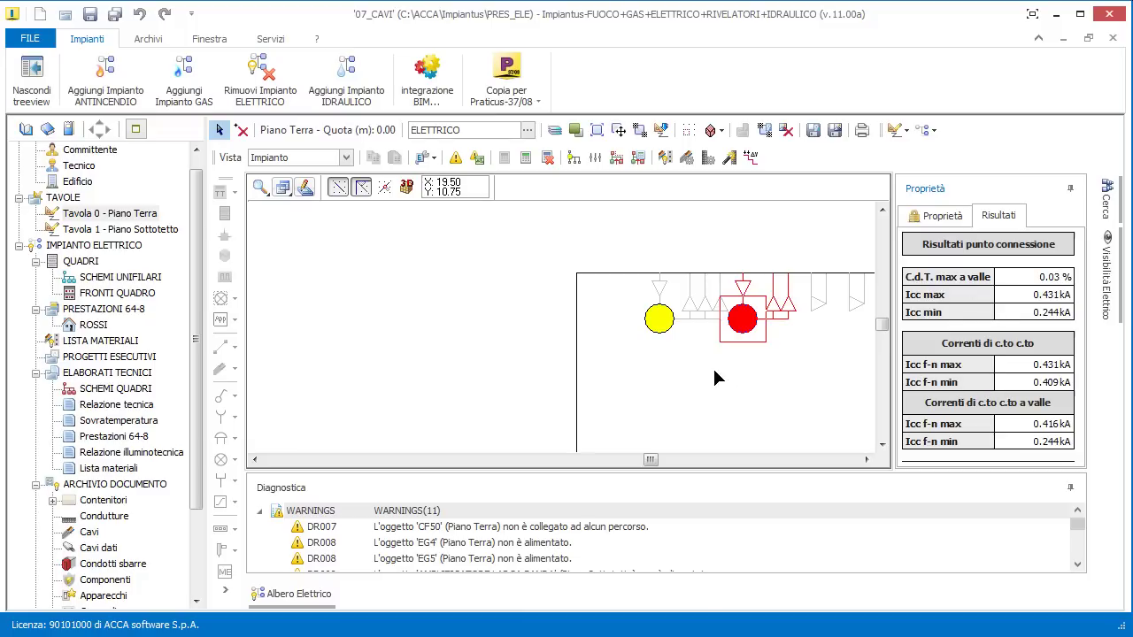
{"action": "scroll", "coordinate": [713, 368], "scroll_direction": "up", "scroll_amount": 3}
{"action": "scroll", "coordinate": [714, 379], "scroll_direction": "down", "scroll_amount": 4}
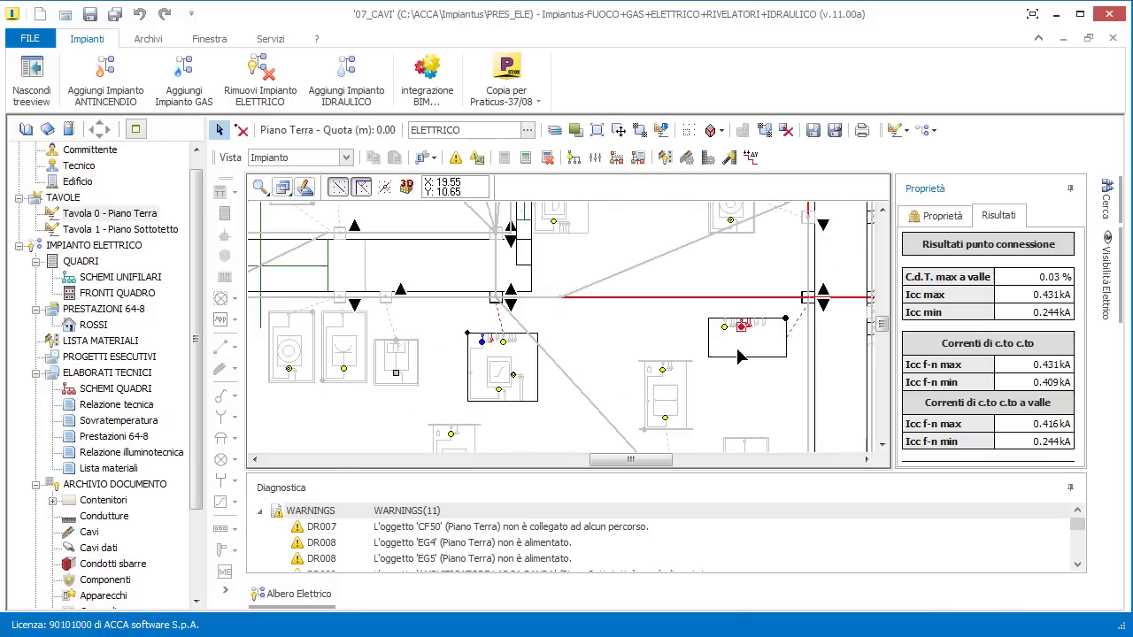
{"action": "left_click", "coordinate": [689, 390]}
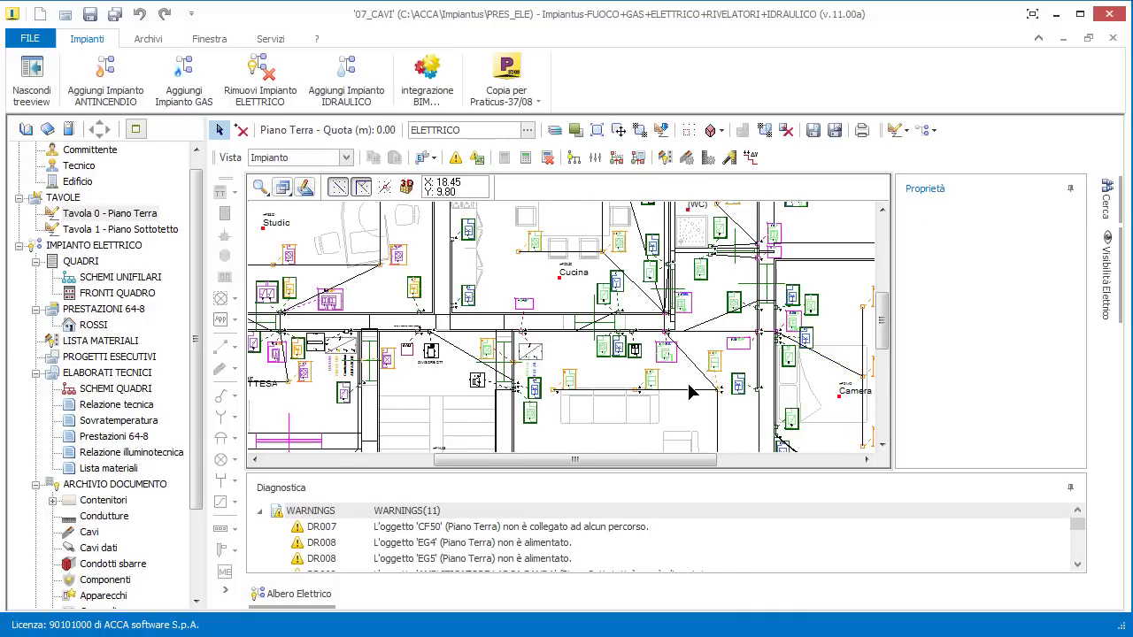
Open the voltage drop analysis for the whole system and look for the cable bundles with the highest total drop
{"action": "scroll", "coordinate": [708, 381], "scroll_direction": "down", "scroll_amount": 4}
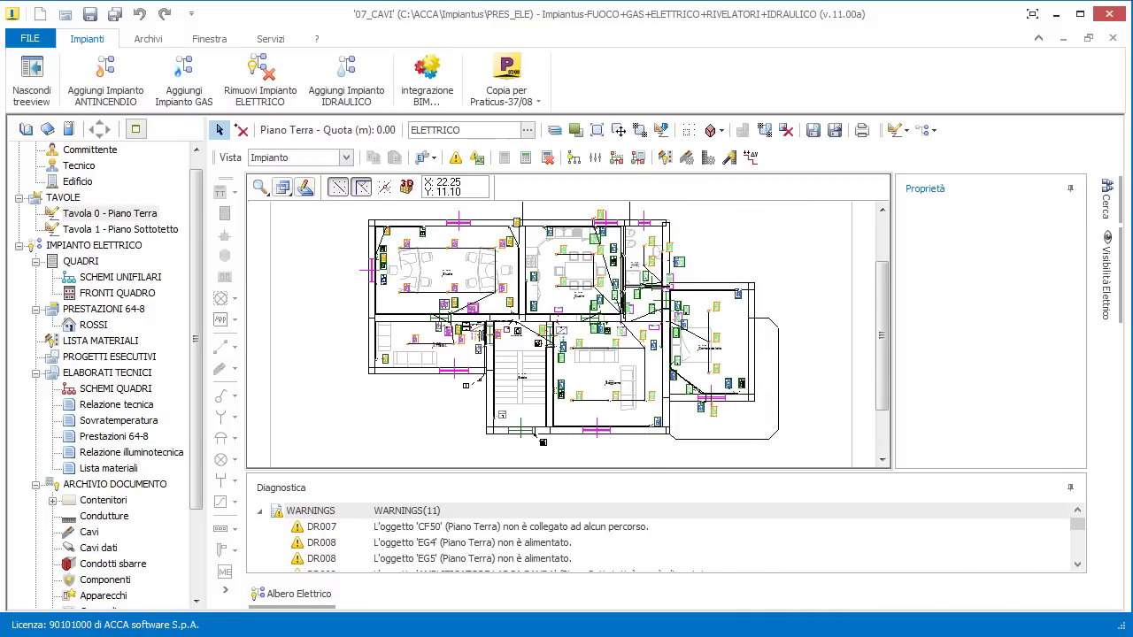
{"action": "left_click", "coordinate": [750, 163]}
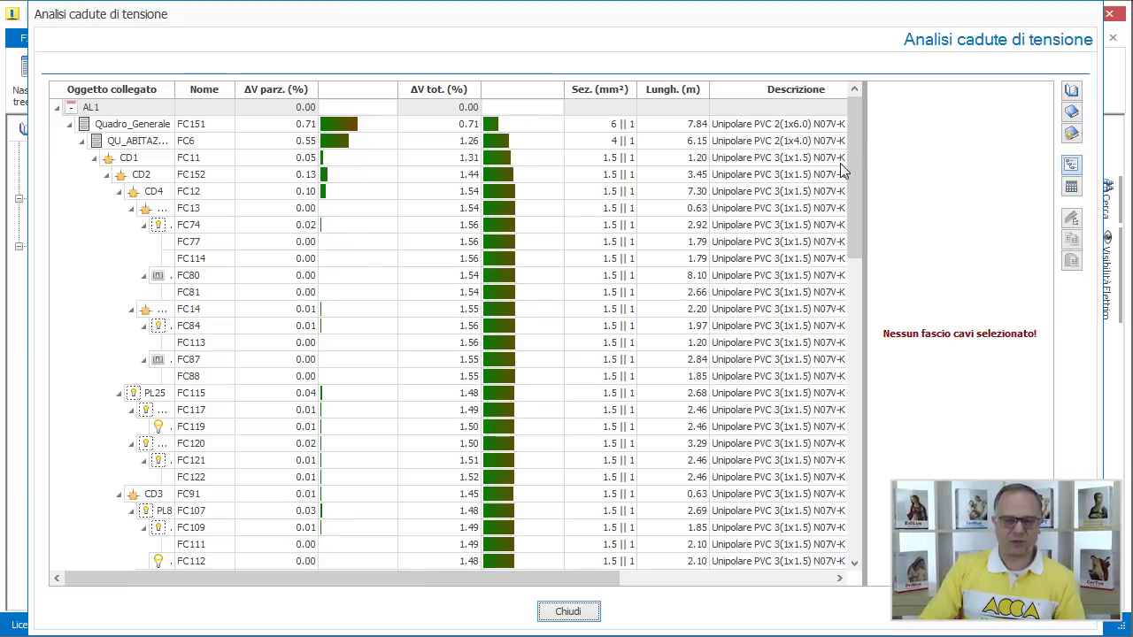
{"action": "left_click_drag", "start_coordinate": [854, 153], "coordinate": [862, 355]}
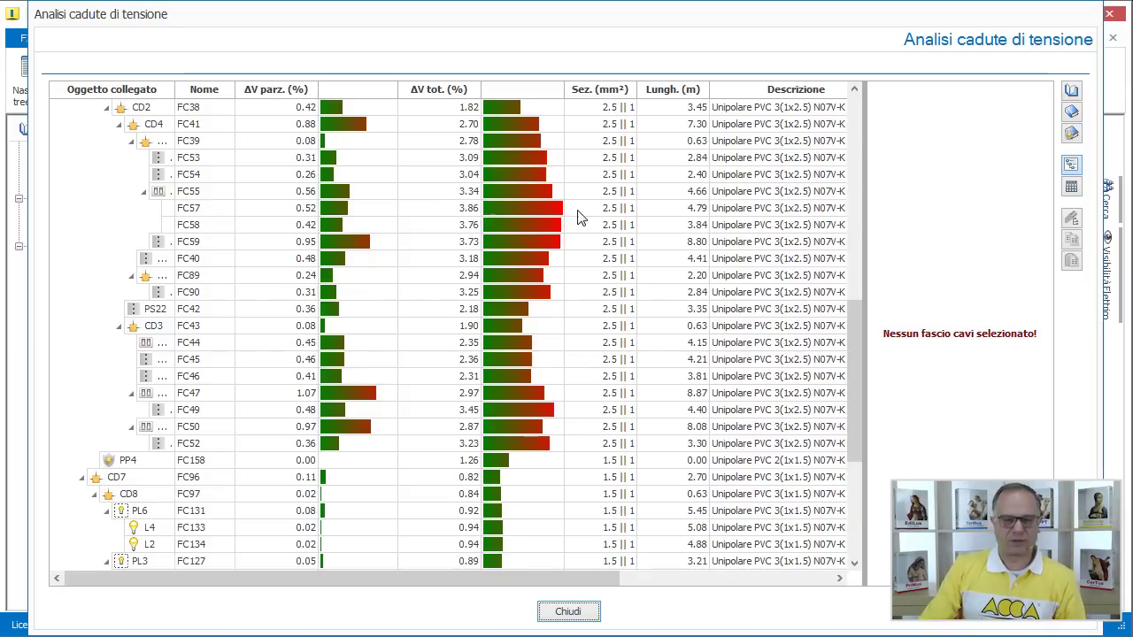
Examine cable bundle FC57 in the voltage drop analysis and switch the list from tree to table view
{"action": "left_click", "coordinate": [557, 214]}
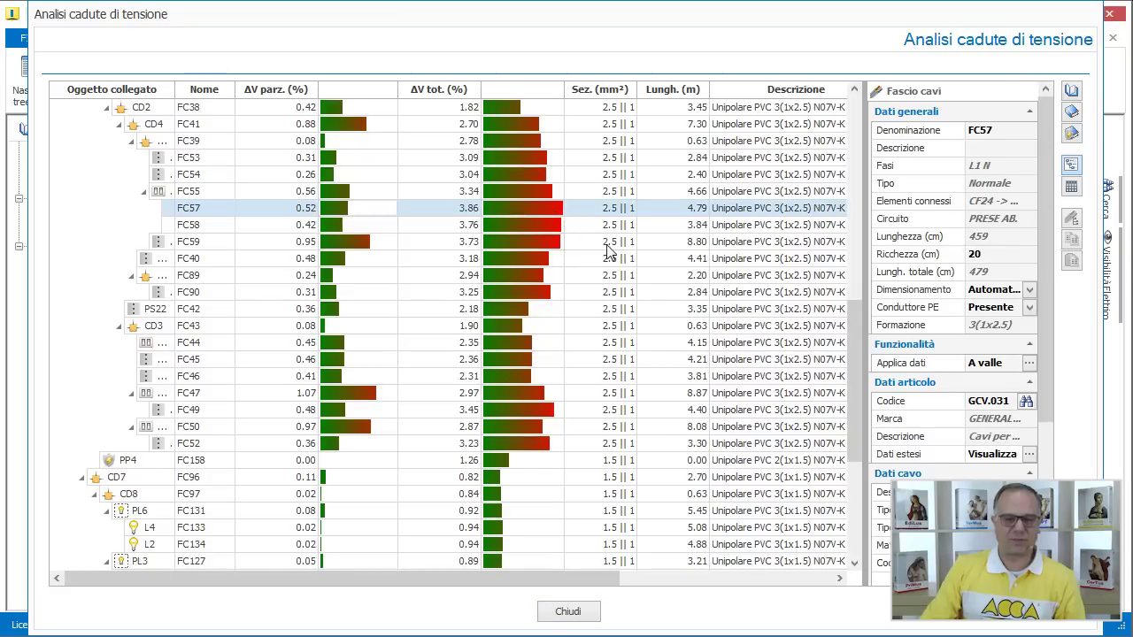
{"action": "left_click_drag", "start_coordinate": [857, 381], "coordinate": [825, 305]}
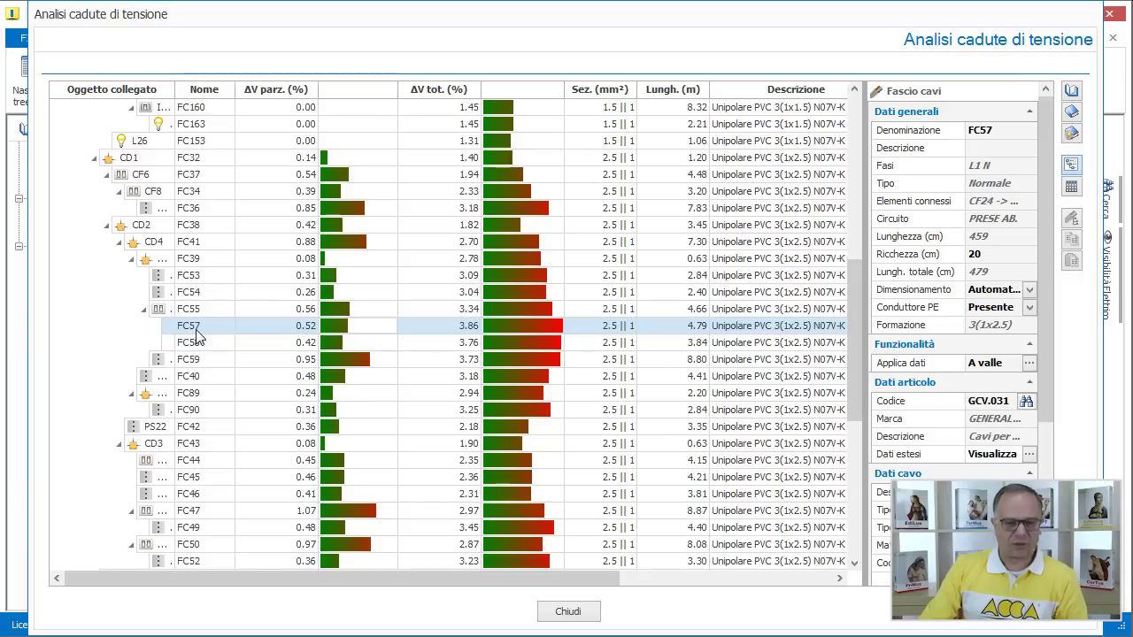
{"action": "left_click", "coordinate": [1072, 190]}
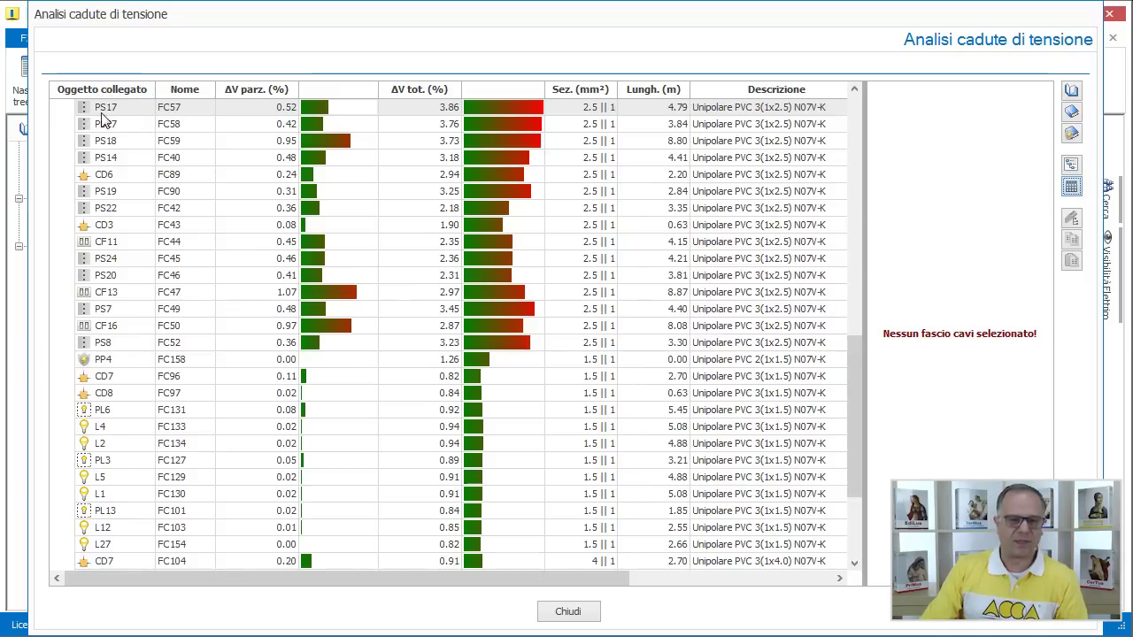
Close the voltage drop analysis, then search the system for PS17 and locate that socket on the plan
{"action": "left_click", "coordinate": [568, 612]}
{"action": "left_click", "coordinate": [1106, 202]}
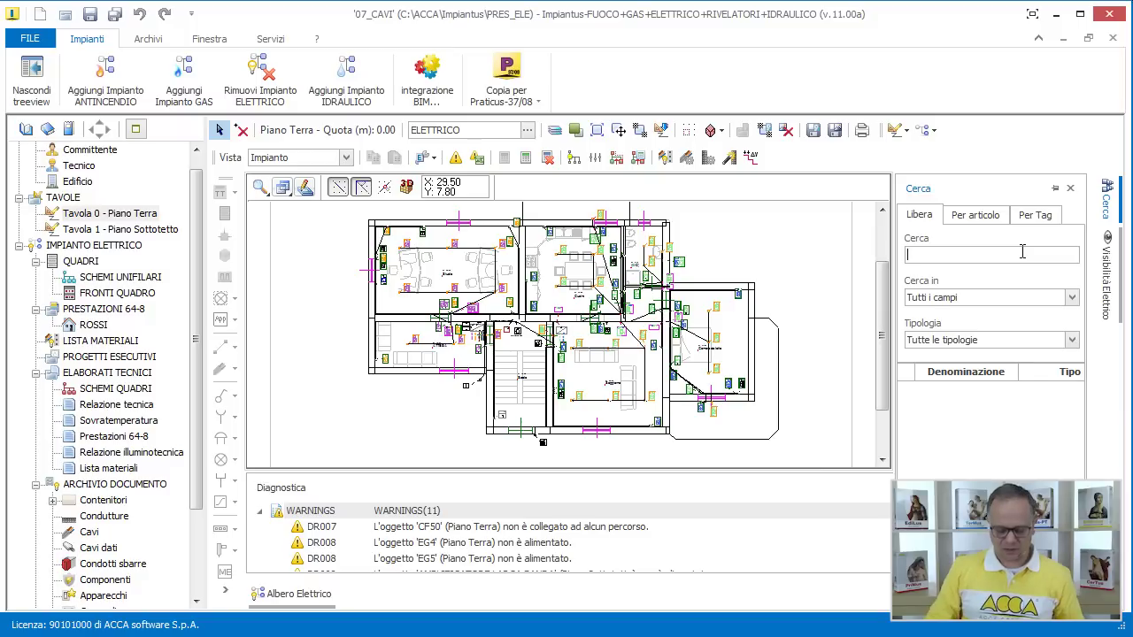
{"action": "type", "text": "ps17"}
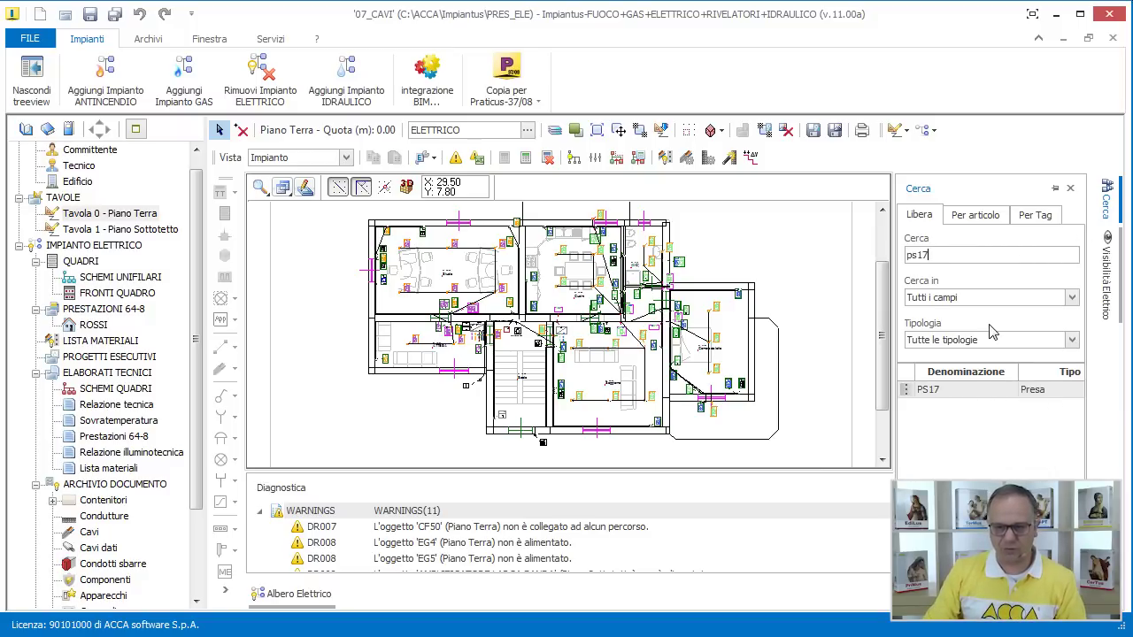
{"action": "left_click", "coordinate": [960, 389]}
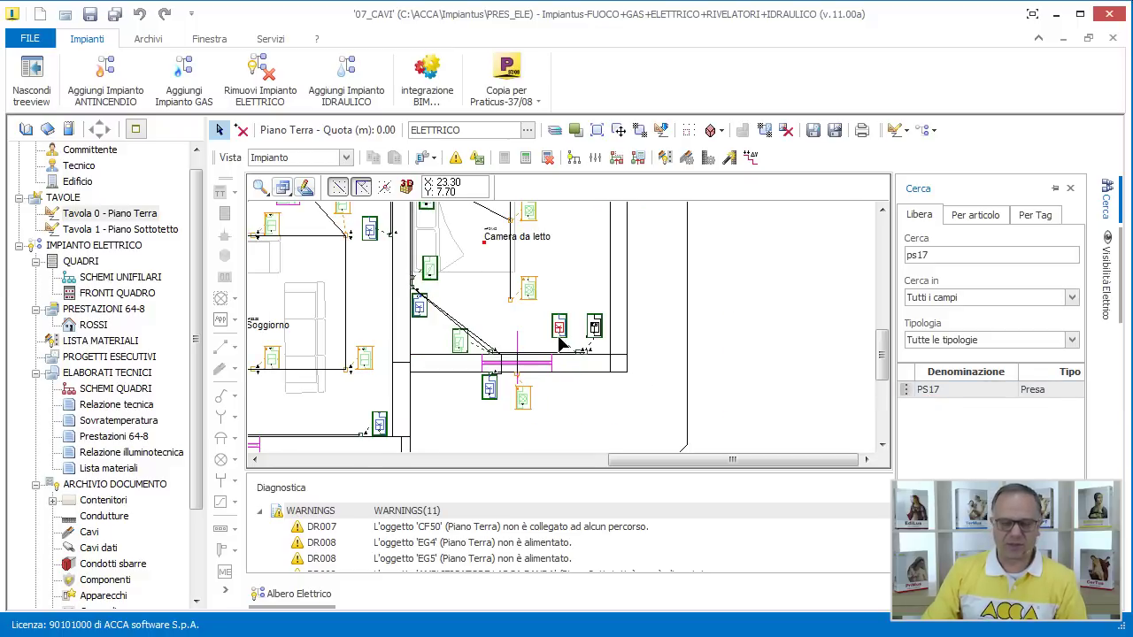
Examine socket PS17 in the bedroom and the route of its cable bundle FC57 on the plan, and clear the selection
{"action": "scroll", "coordinate": [564, 341], "scroll_direction": "up", "scroll_amount": 5}
{"action": "scroll", "coordinate": [586, 301], "scroll_direction": "down", "scroll_amount": 3}
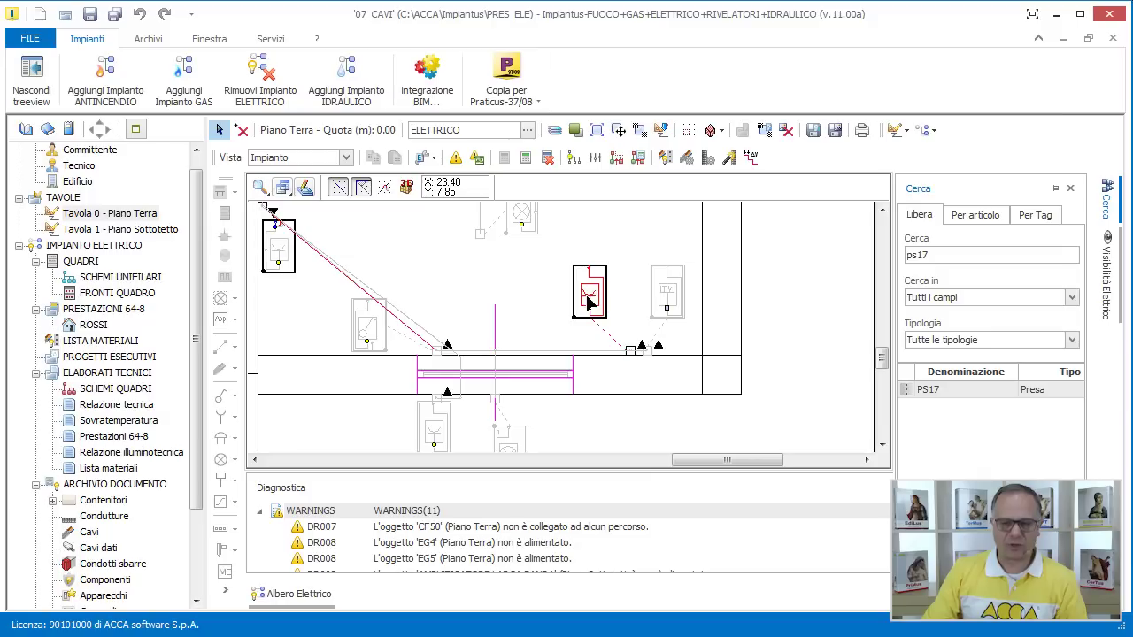
{"action": "scroll", "coordinate": [673, 355], "scroll_direction": "down", "scroll_amount": 2}
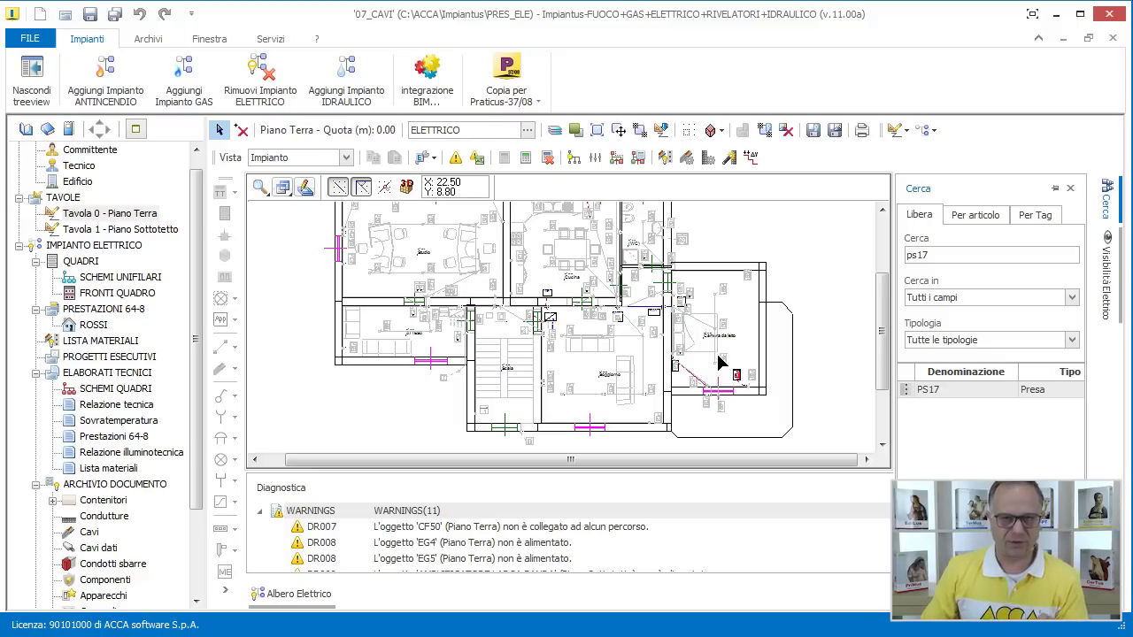
{"action": "scroll", "coordinate": [735, 379], "scroll_direction": "up", "scroll_amount": 1}
{"action": "mouse_move", "coordinate": [741, 386]}
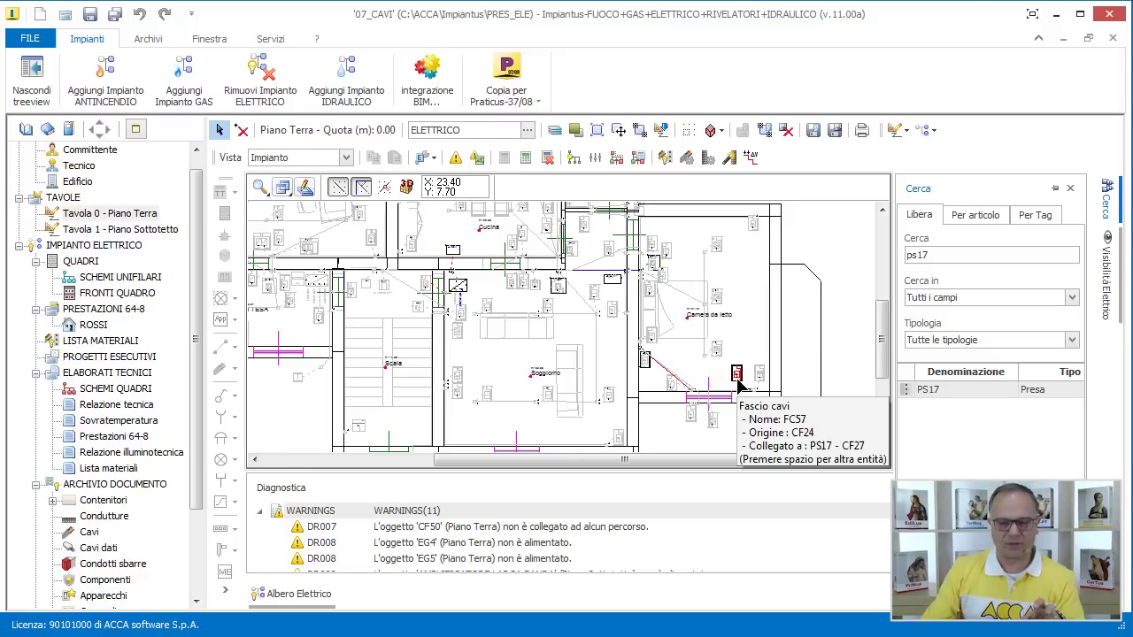
{"action": "middle_click_drag", "start_coordinate": [738, 382], "coordinate": [760, 402]}
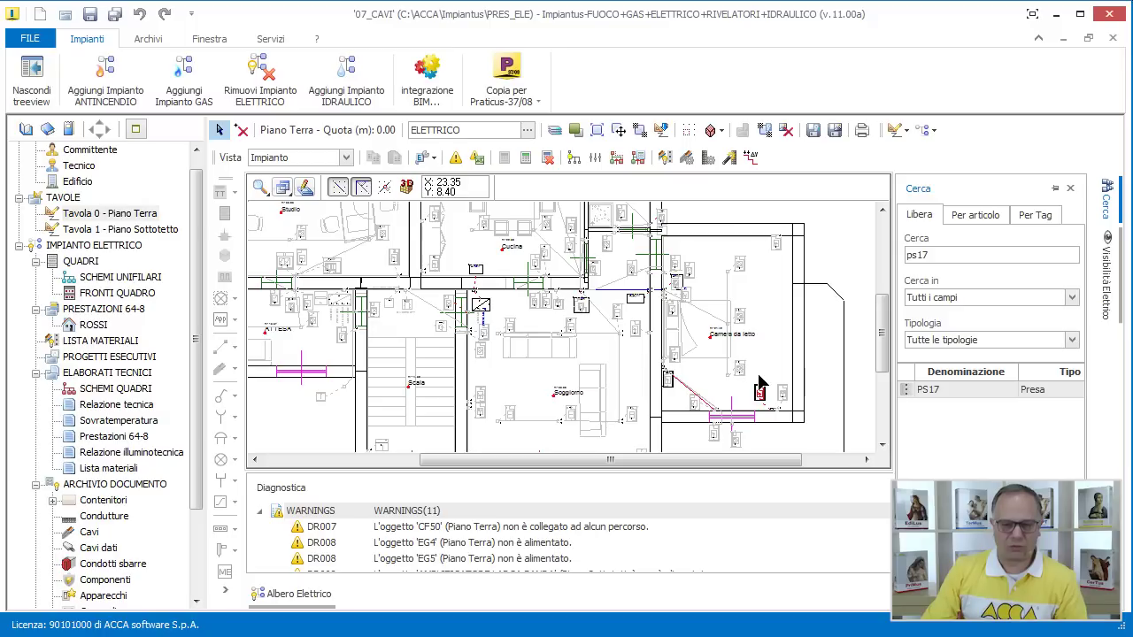
{"action": "scroll", "coordinate": [759, 390], "scroll_direction": "up", "scroll_amount": 1}
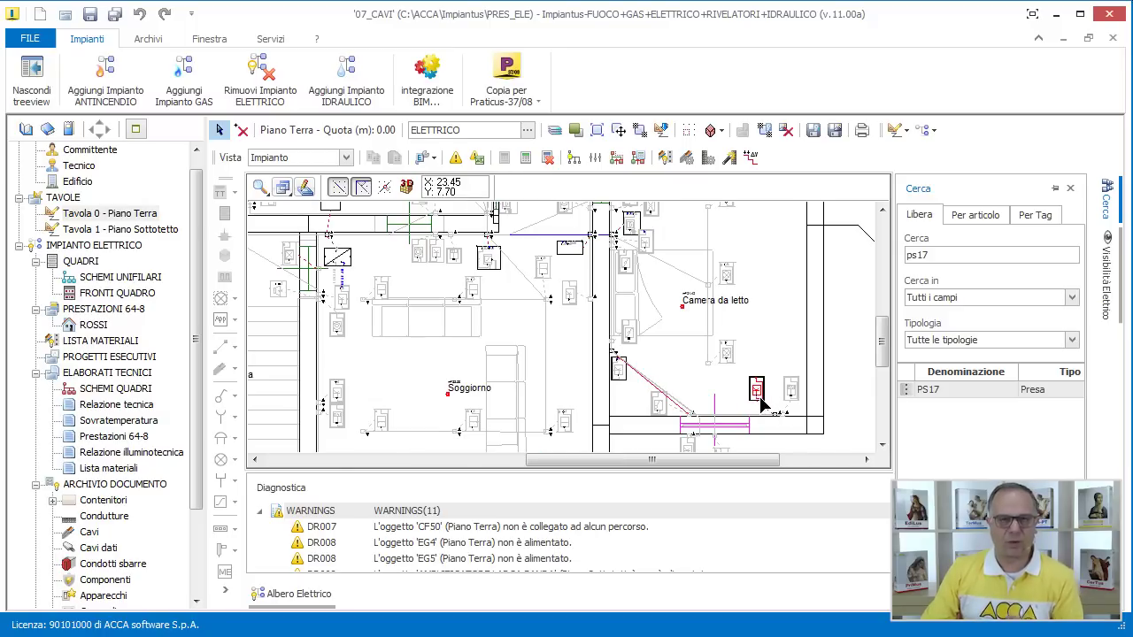
{"action": "middle_click_drag", "start_coordinate": [759, 400], "coordinate": [751, 363]}
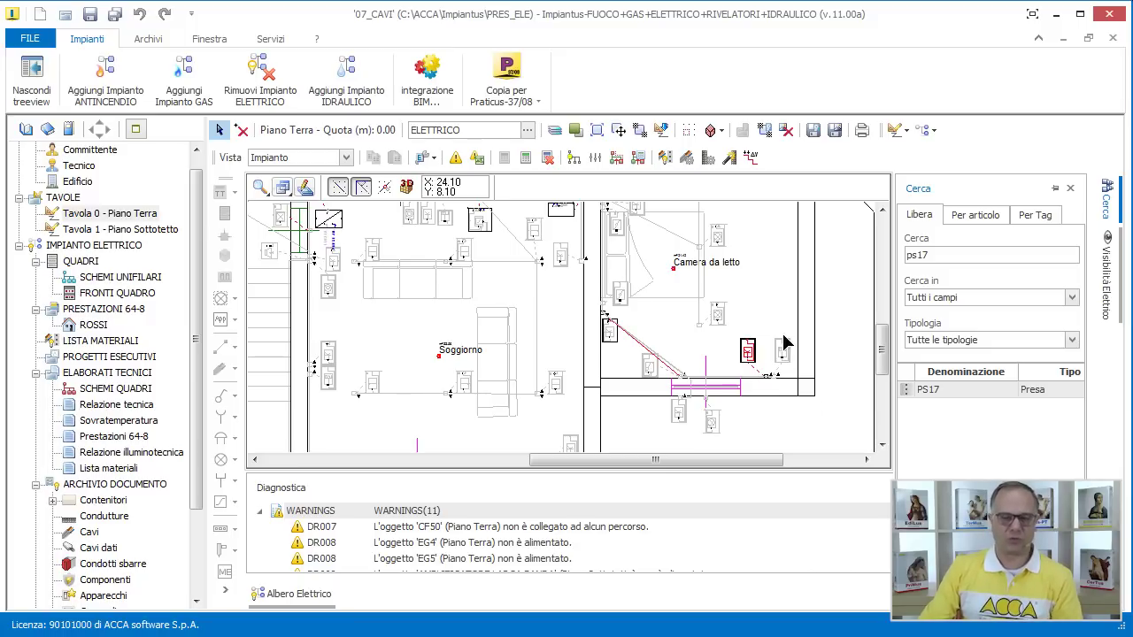
{"action": "middle_click_drag", "start_coordinate": [786, 376], "coordinate": [771, 350]}
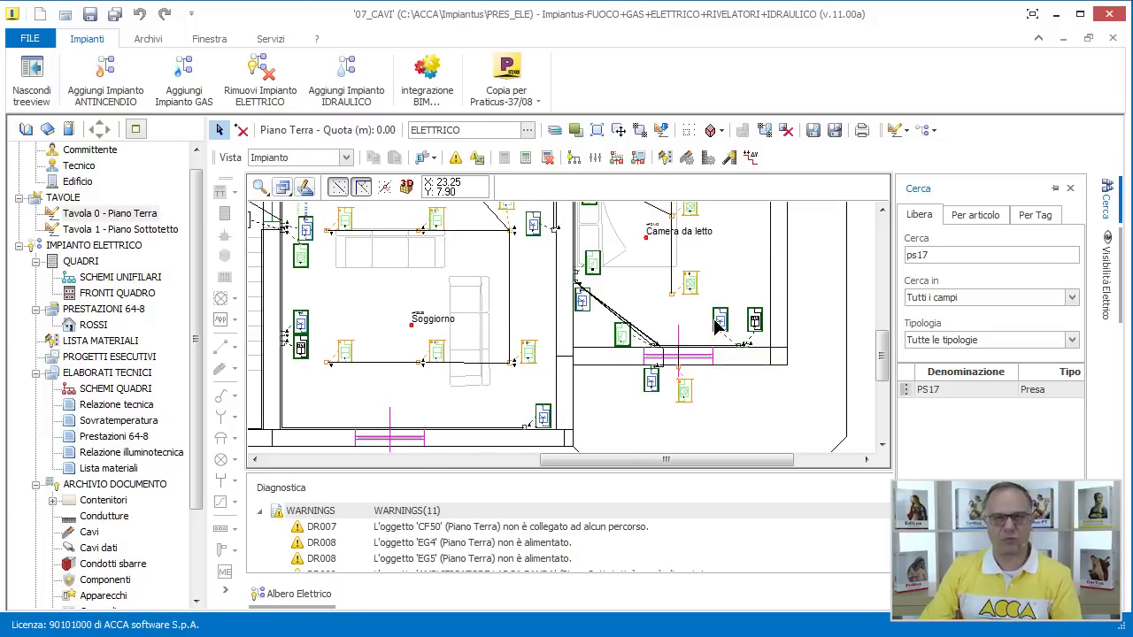
{"action": "scroll", "coordinate": [717, 325], "scroll_direction": "down", "scroll_amount": 3}
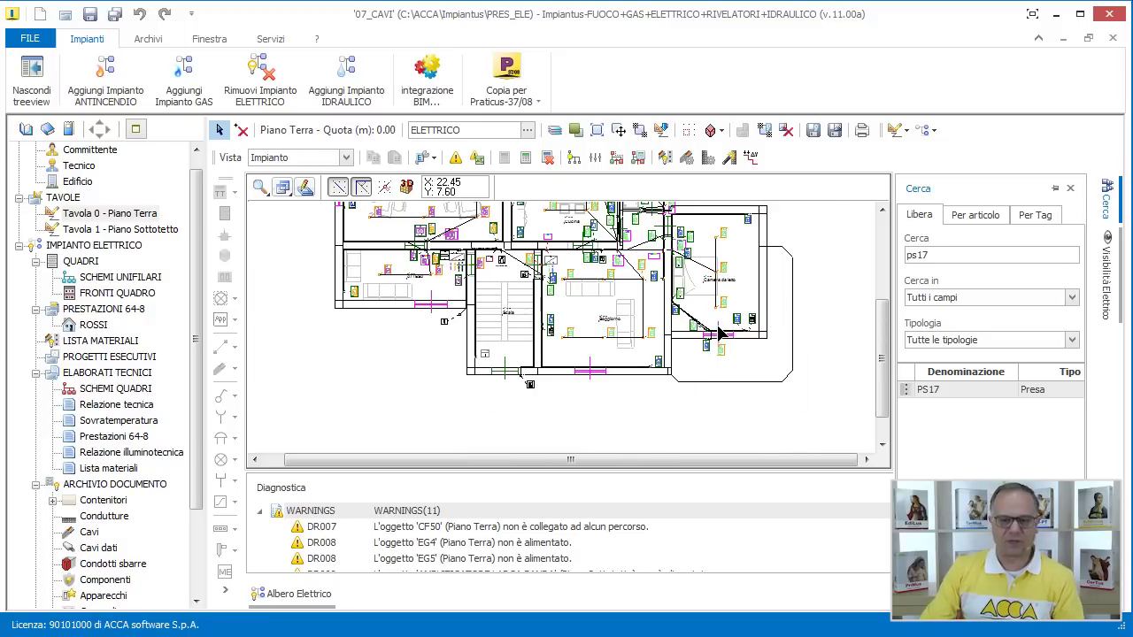
{"action": "middle_click_drag", "start_coordinate": [717, 326], "coordinate": [719, 388]}
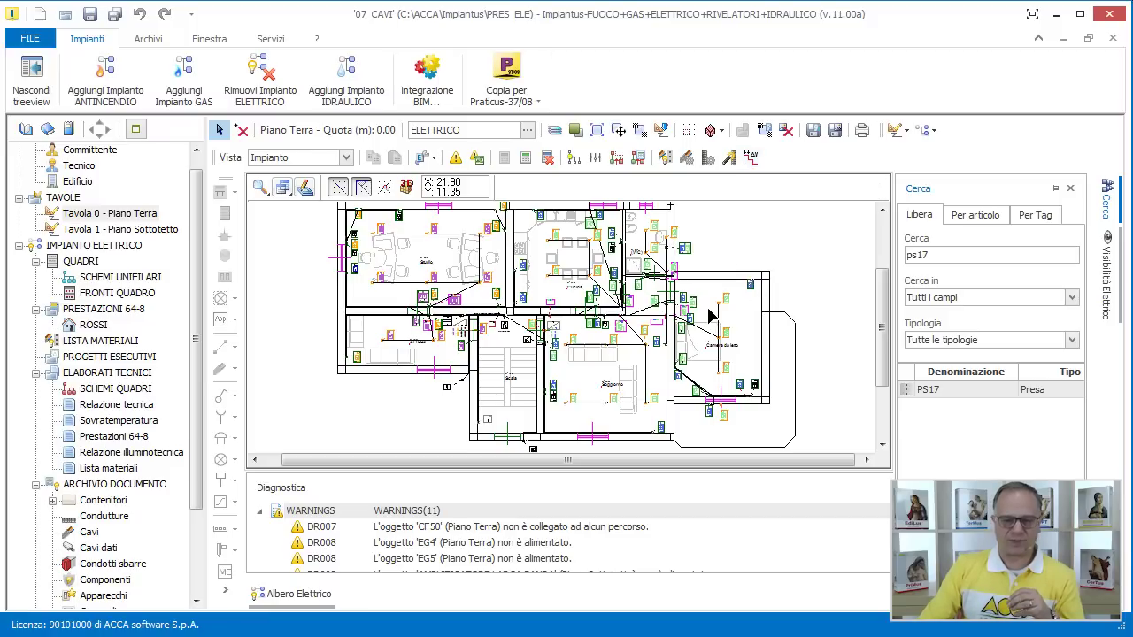
{"action": "mouse_move", "coordinate": [712, 342]}
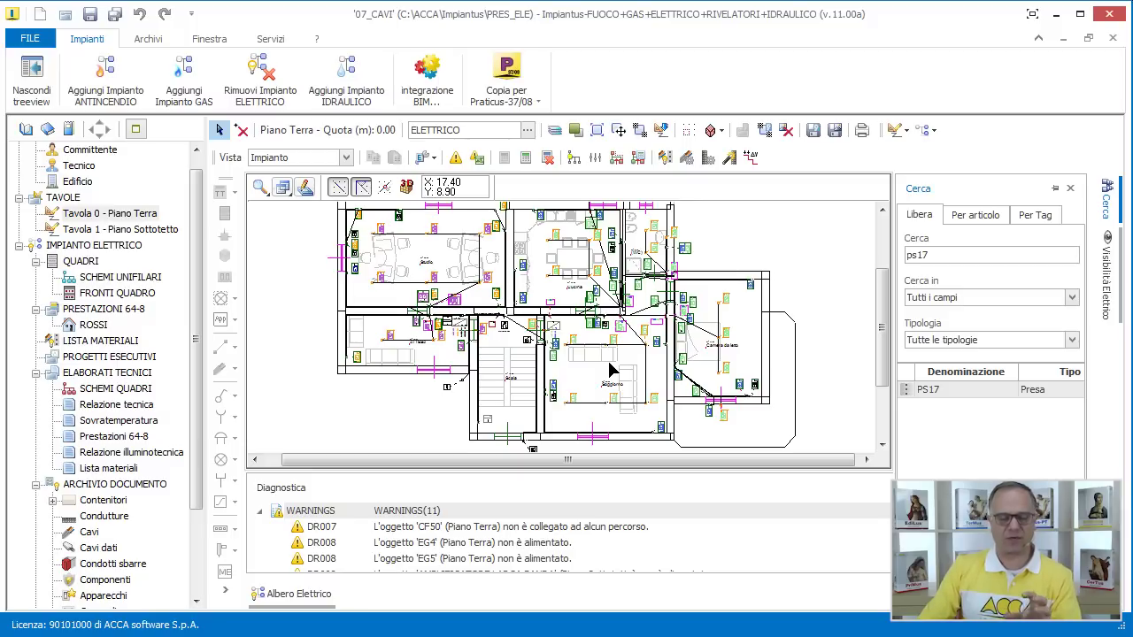
Open the conduit fill management, limit the list to paths with anomalies, and show the cable bundles inside conduit CO55
{"action": "left_click", "coordinate": [729, 161]}
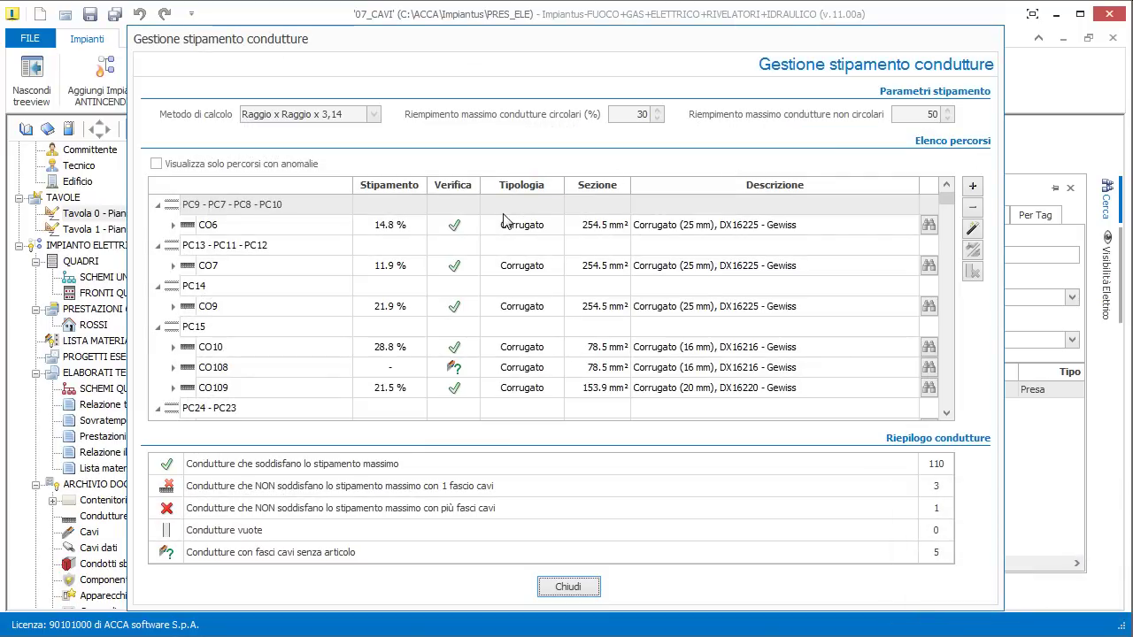
{"action": "left_click", "coordinate": [157, 165]}
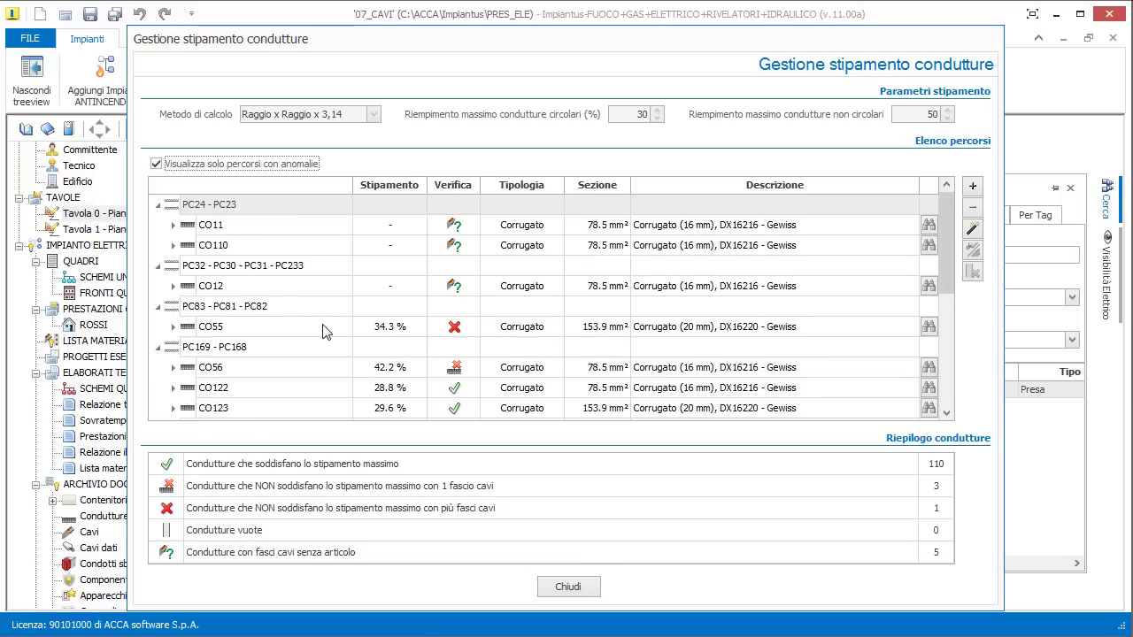
{"action": "left_click", "coordinate": [454, 329]}
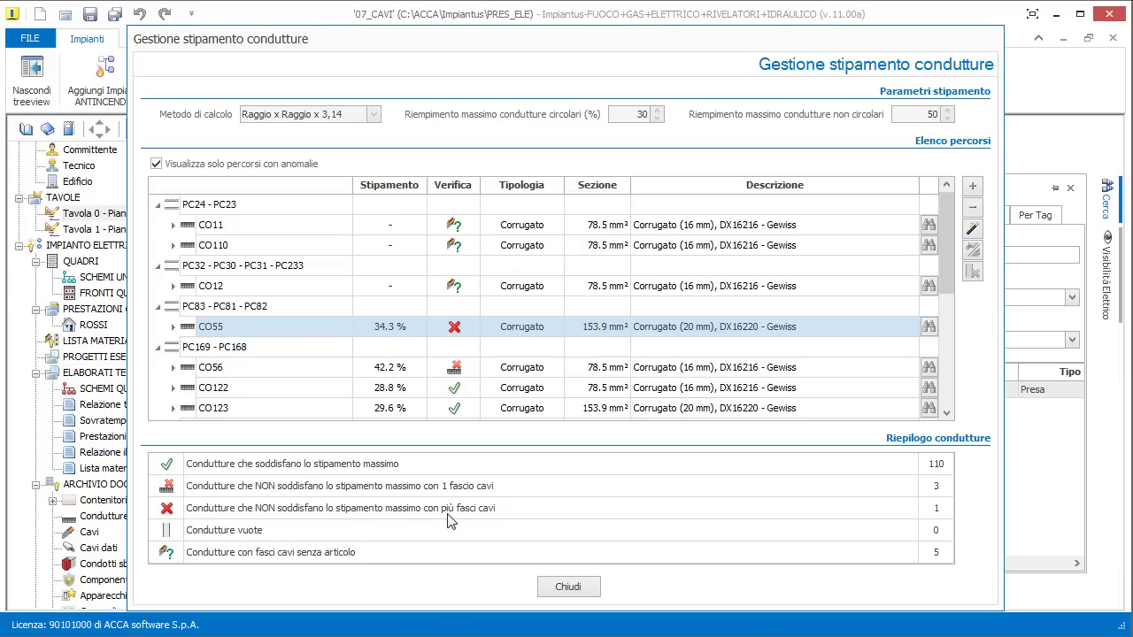
{"action": "left_click", "coordinate": [174, 326]}
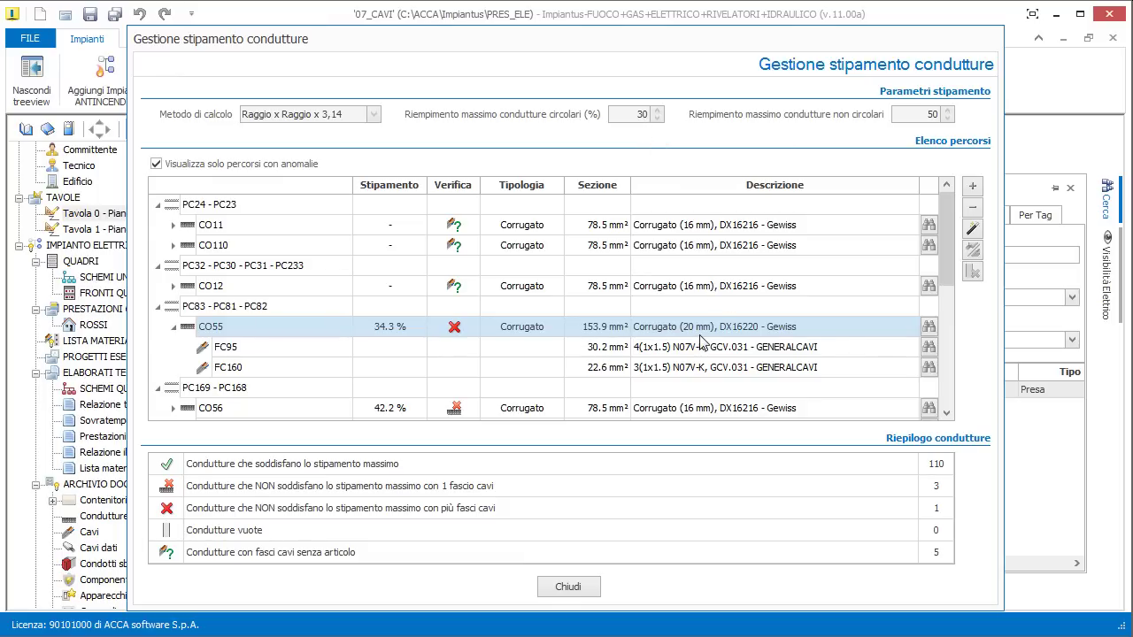
Automatically correct the overfilled conduit CO55 and check the updated fill of paths PC83 - PC81 - PC82 and PC169 - PC168
{"action": "left_click", "coordinate": [973, 228]}
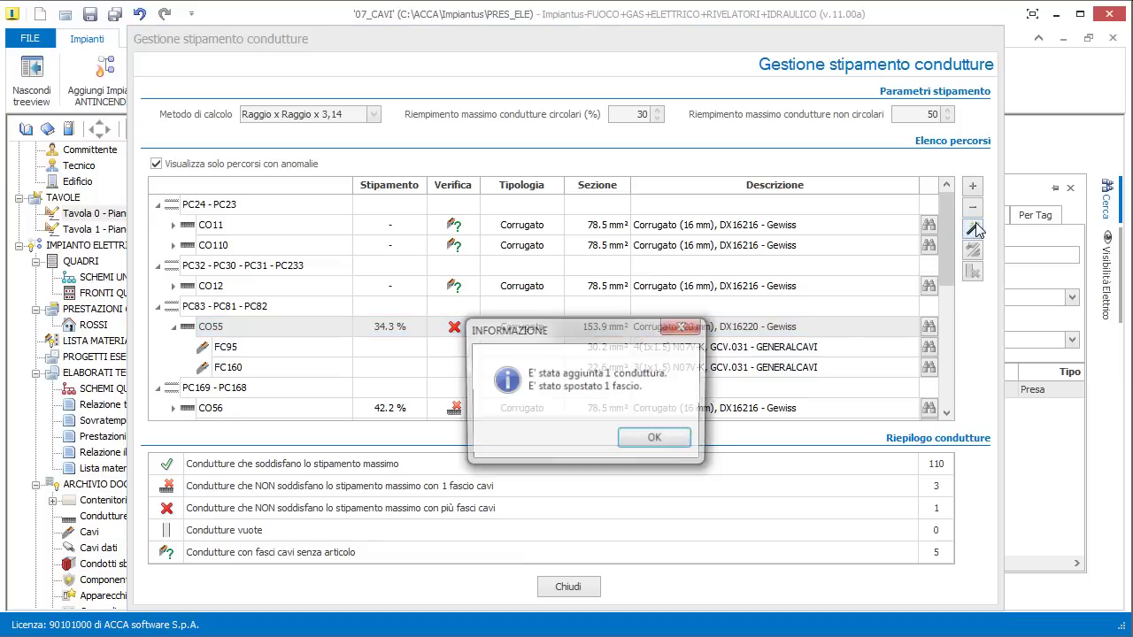
{"action": "left_click", "coordinate": [657, 441]}
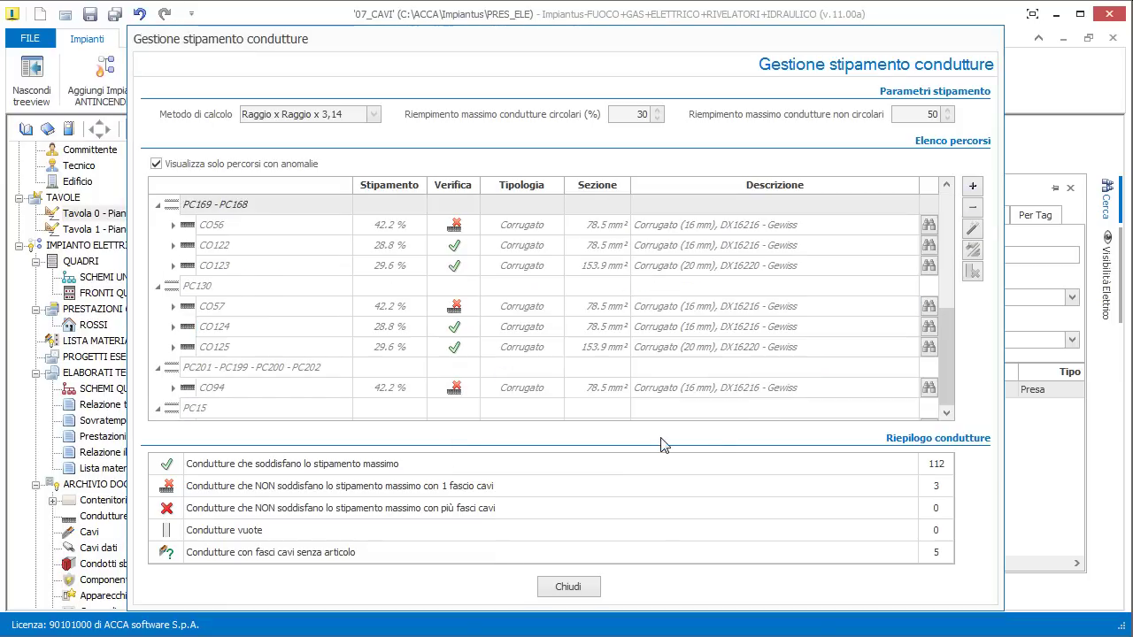
{"action": "left_click", "coordinate": [946, 185]}
{"action": "left_click", "coordinate": [946, 185]}
{"action": "left_click", "coordinate": [946, 185]}
{"action": "left_click", "coordinate": [946, 185]}
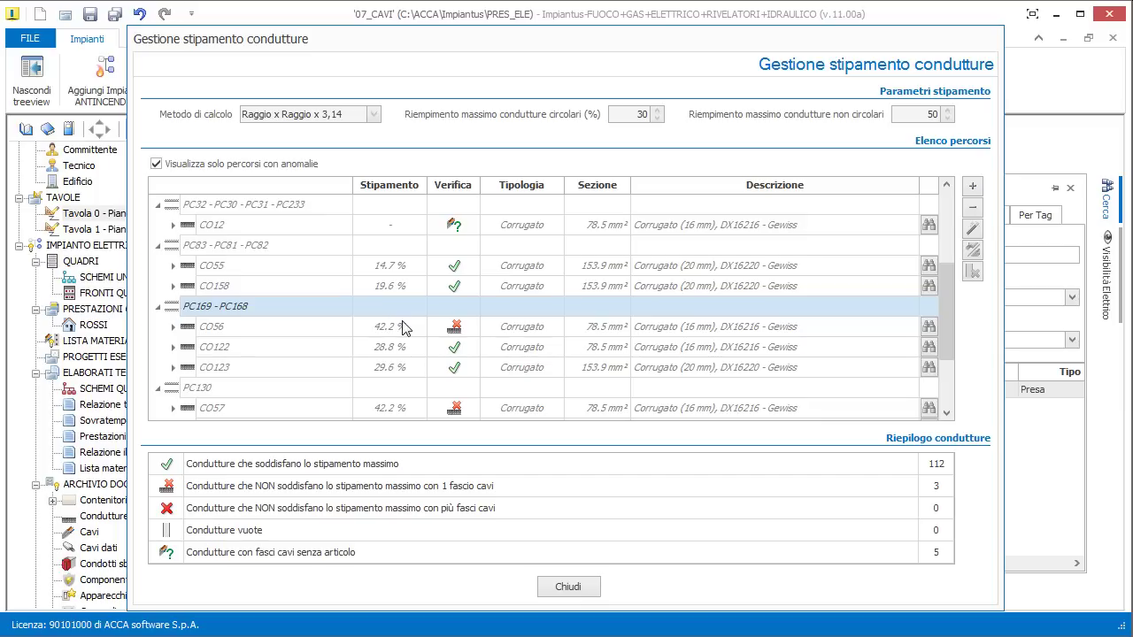
Close the conduit fill management and delete the system calculation with its generated documents
{"action": "left_click", "coordinate": [570, 589]}
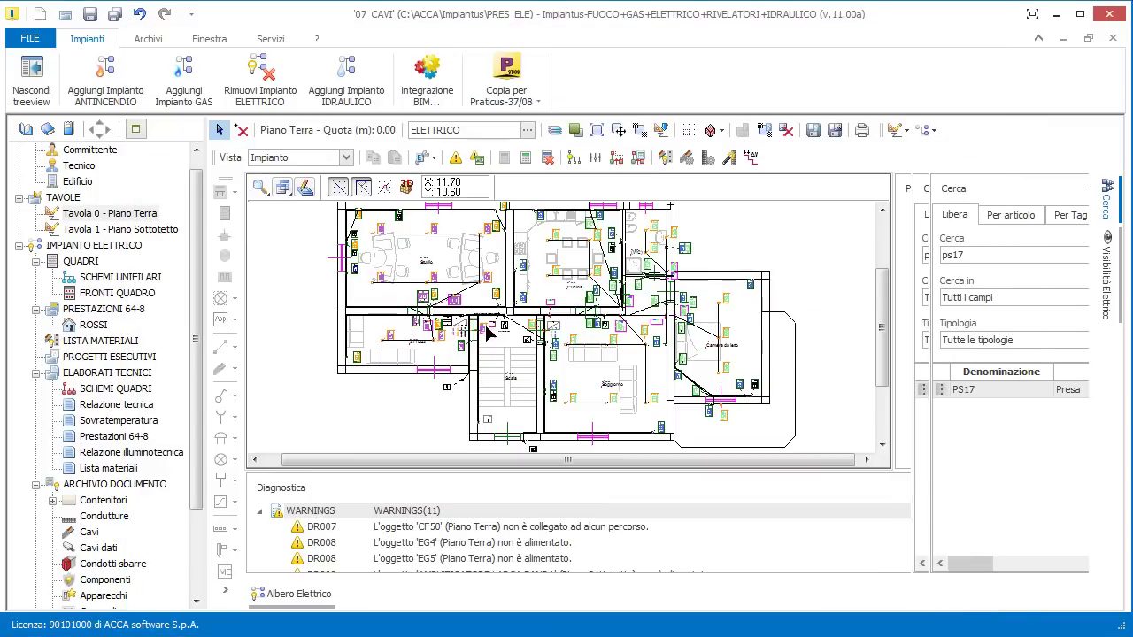
{"action": "left_click", "coordinate": [547, 157]}
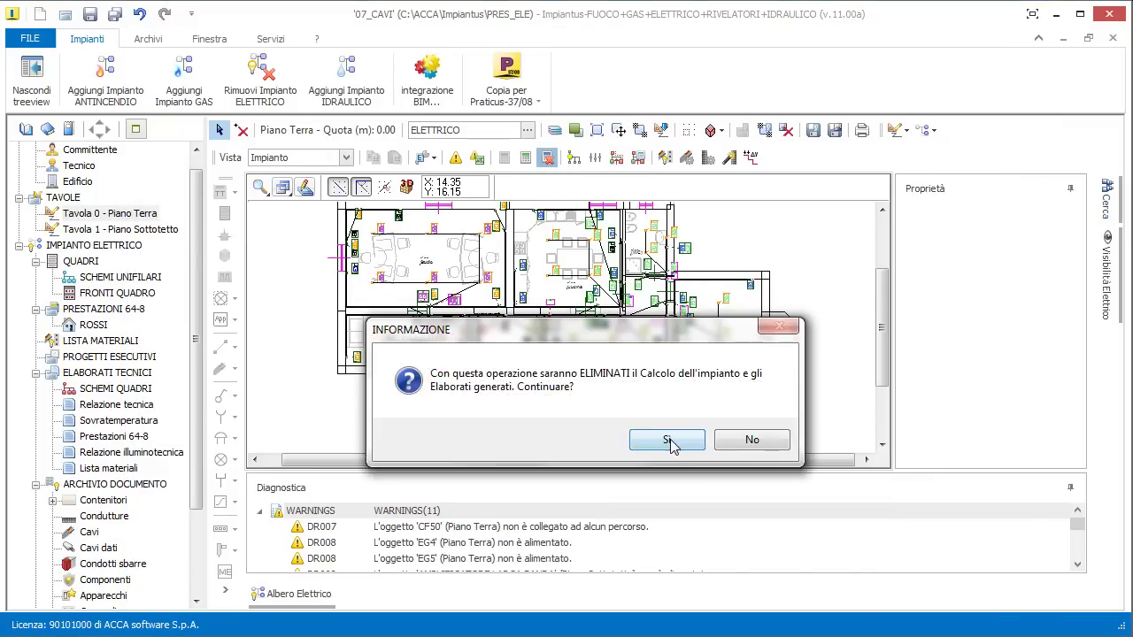
{"action": "left_click", "coordinate": [522, 437]}
Reopen the conduit fill management showing only paths with anomalies, and expand conduit CO56 to examine its cable bundle
{"action": "left_click", "coordinate": [729, 157]}
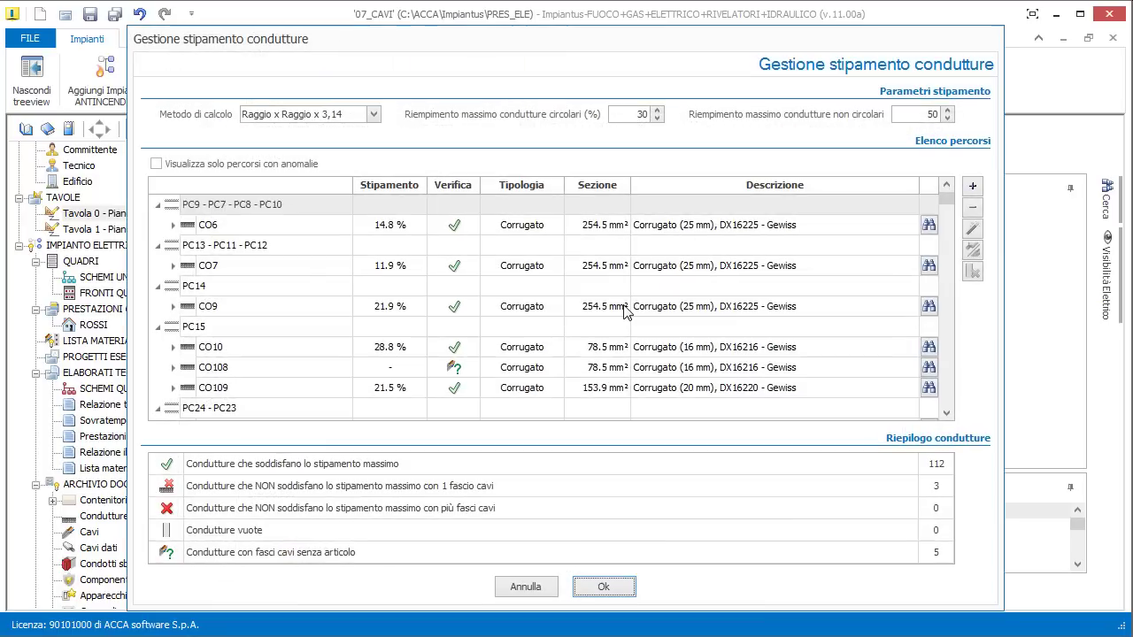
{"action": "left_click", "coordinate": [157, 164]}
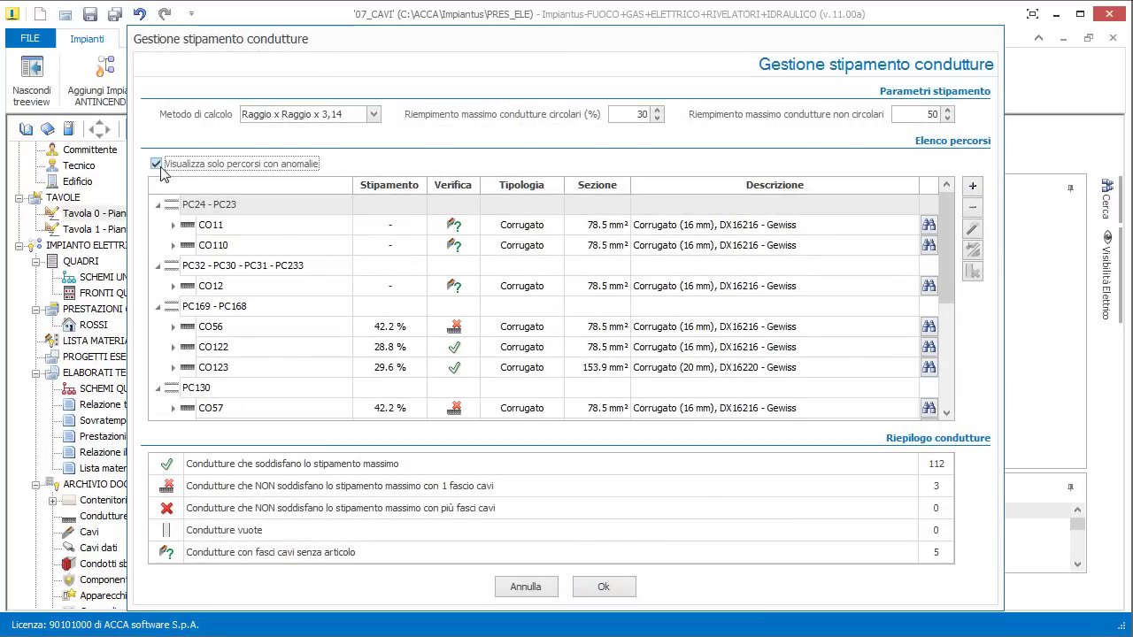
{"action": "left_click", "coordinate": [365, 332]}
{"action": "left_click", "coordinate": [173, 327]}
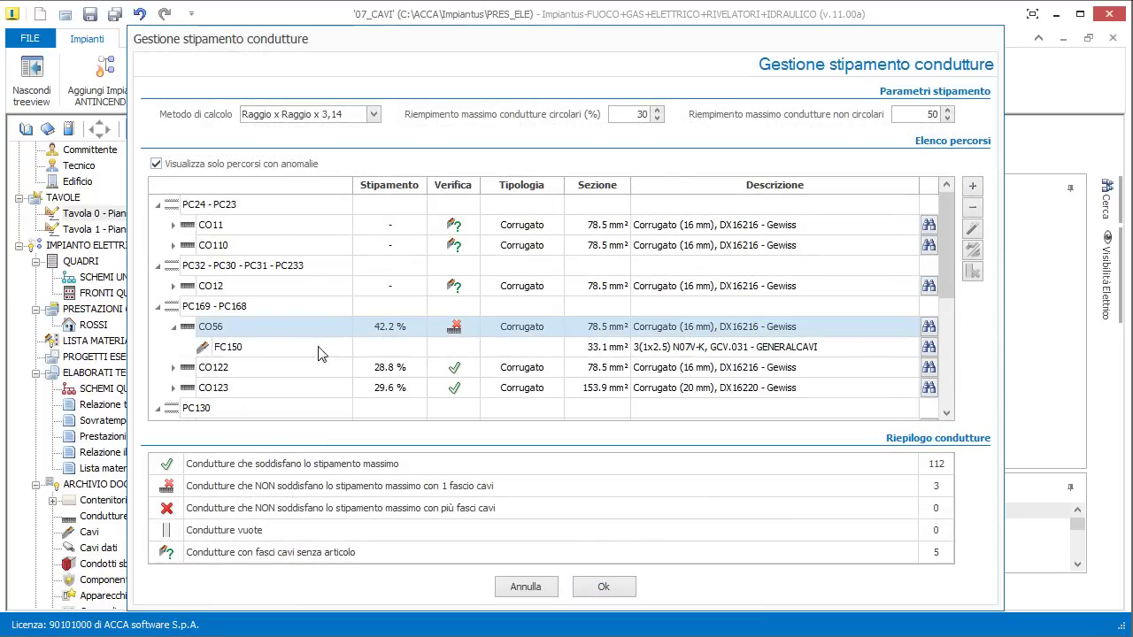
{"action": "left_click", "coordinate": [268, 354]}
{"action": "left_click", "coordinate": [460, 332]}
Replace the article of conduit CO56 with the Gewiss corrugated conduit DX16220 and accept the conduit fill changes
{"action": "left_click", "coordinate": [930, 333]}
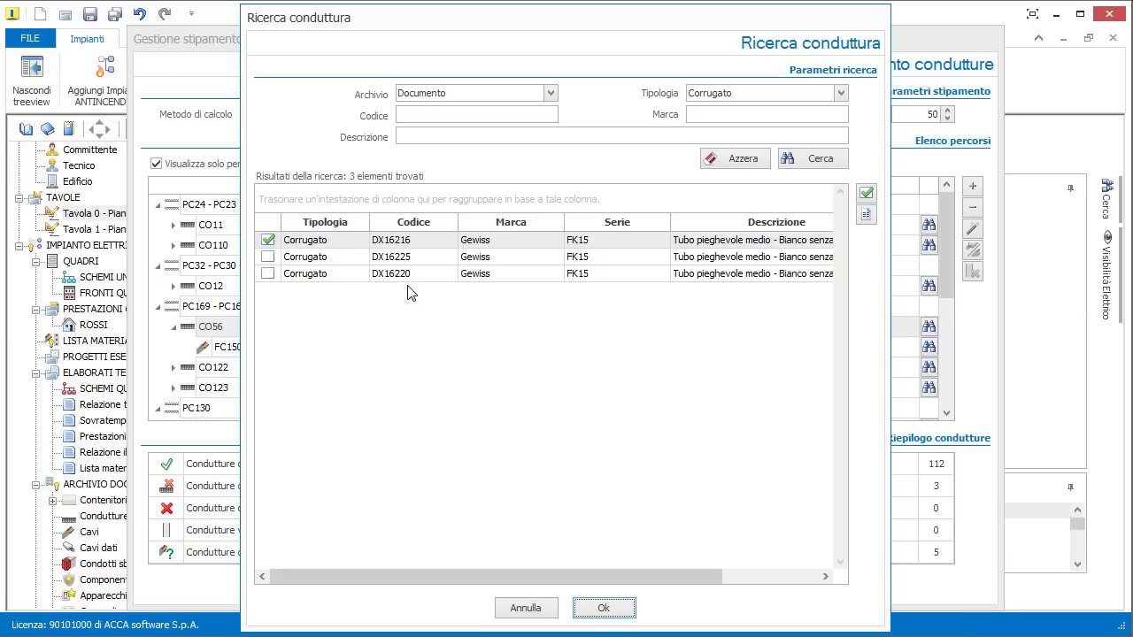
{"action": "left_click", "coordinate": [267, 273]}
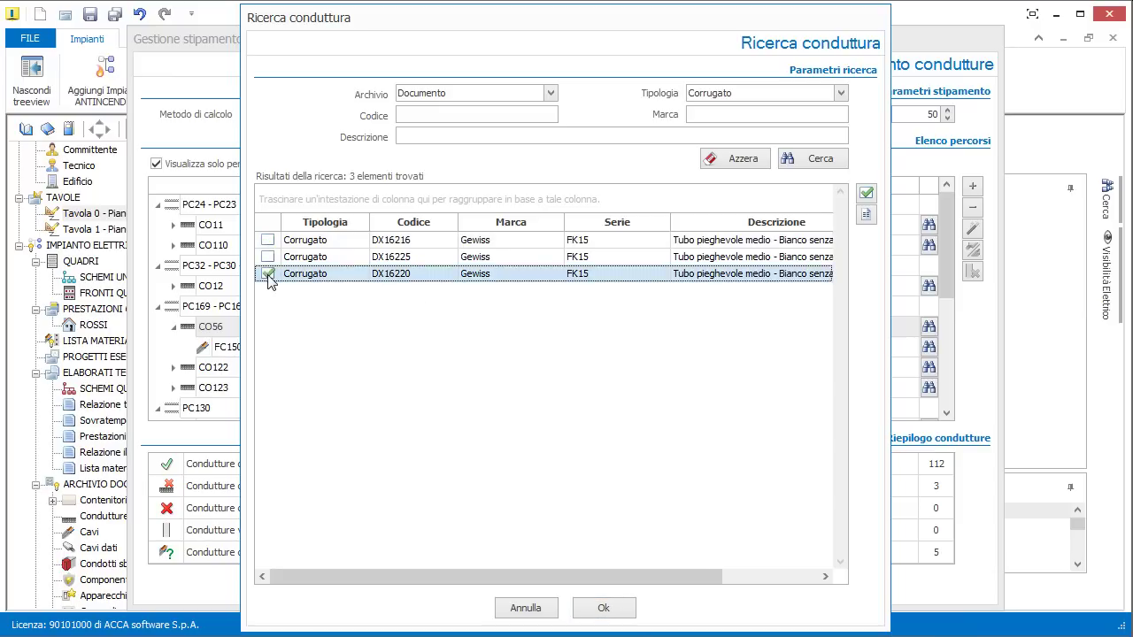
{"action": "left_click", "coordinate": [625, 609]}
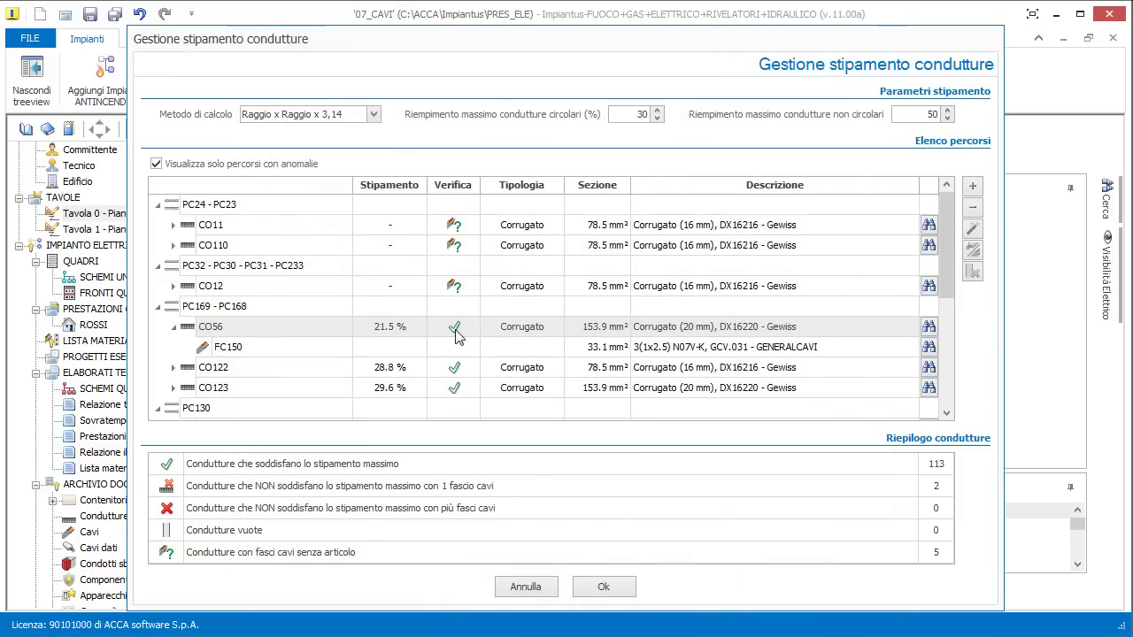
{"action": "left_click", "coordinate": [604, 586]}
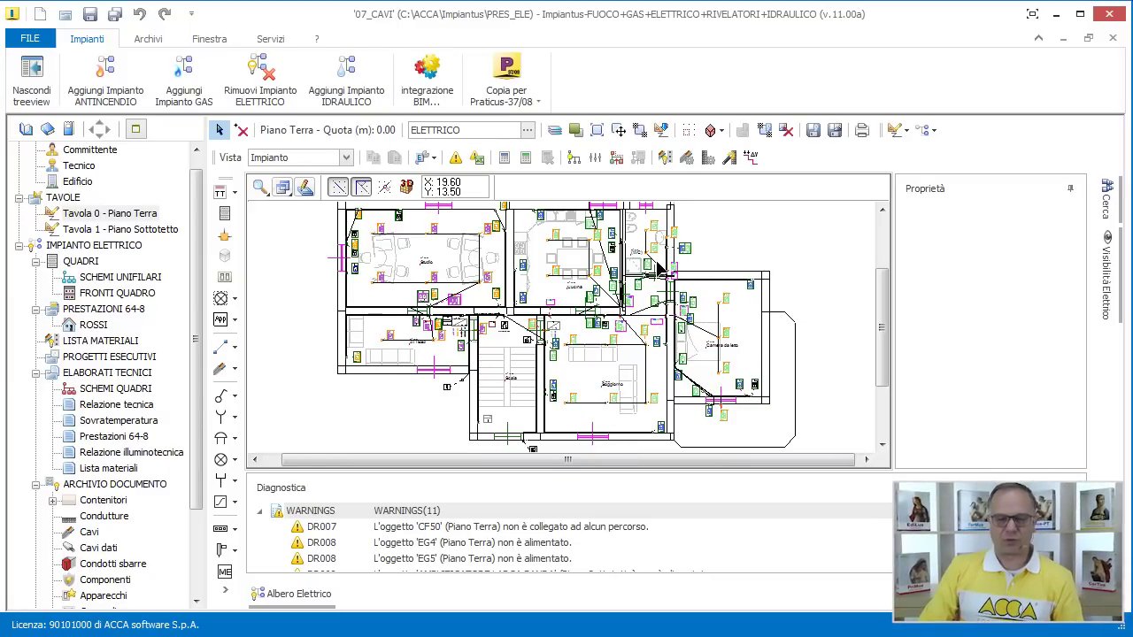
Recalculate the whole electrical system
{"action": "left_click", "coordinate": [505, 157]}
{"action": "left_click", "coordinate": [652, 445]}
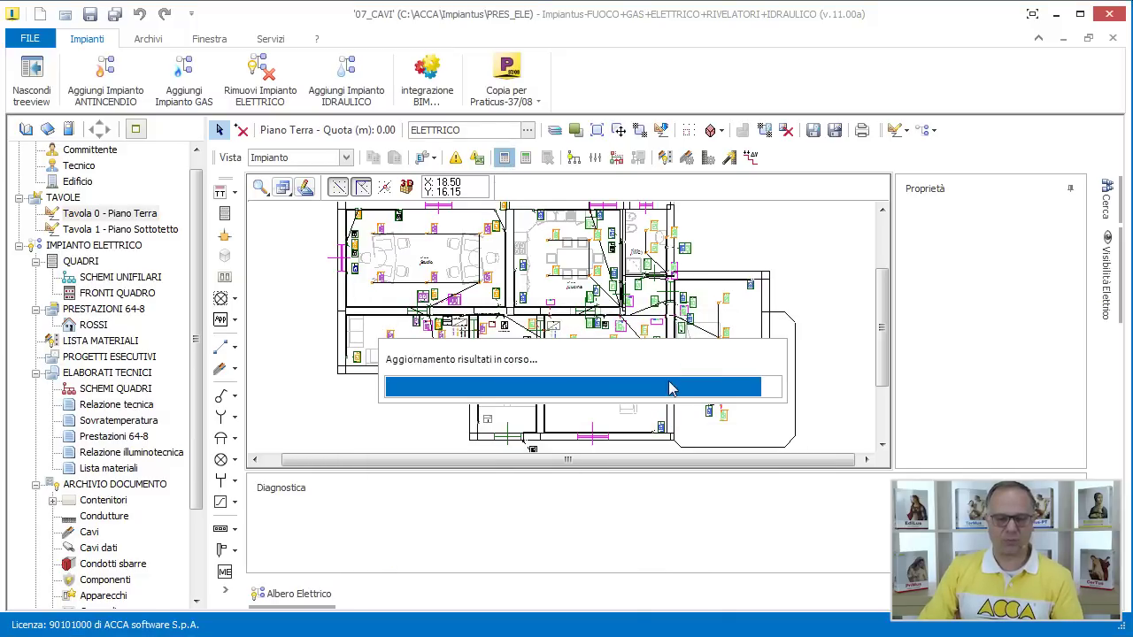
{"action": "left_click", "coordinate": [718, 438]}
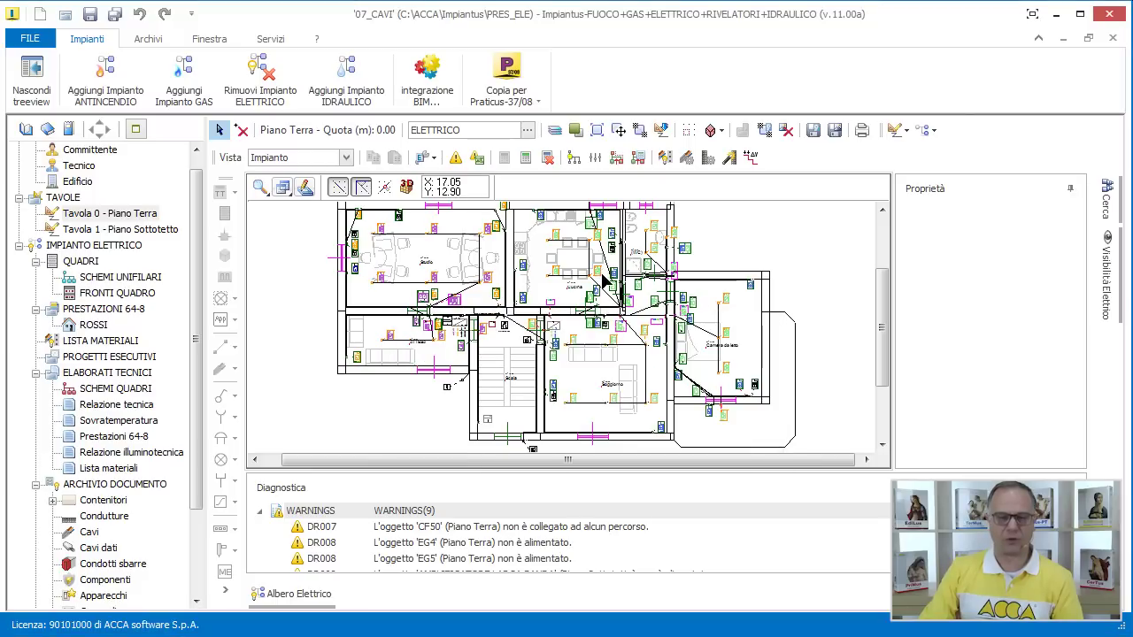
Review the selectivity and backup coordination of the system's protection devices and close it
{"action": "left_click", "coordinate": [616, 163]}
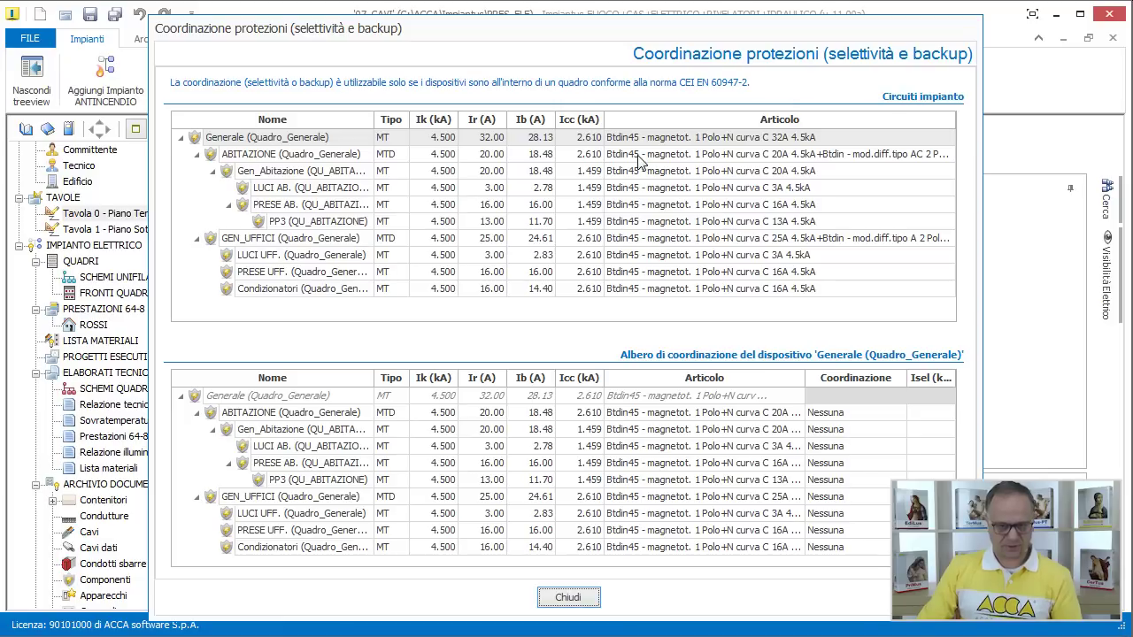
{"action": "left_click", "coordinate": [571, 598]}
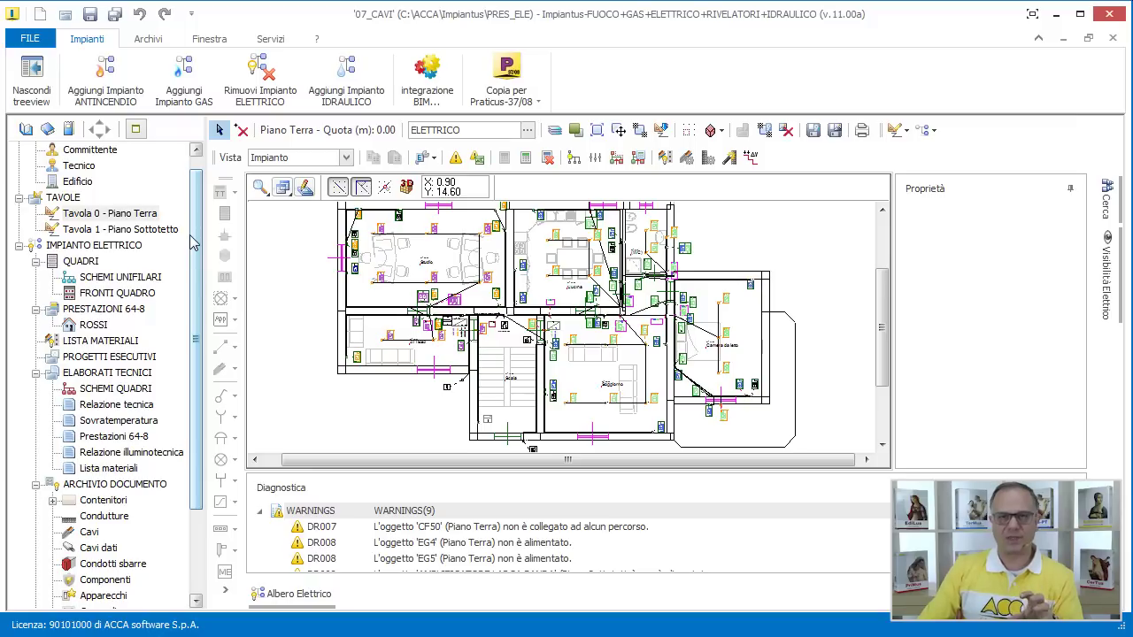
{"action": "key", "text": "alt"}
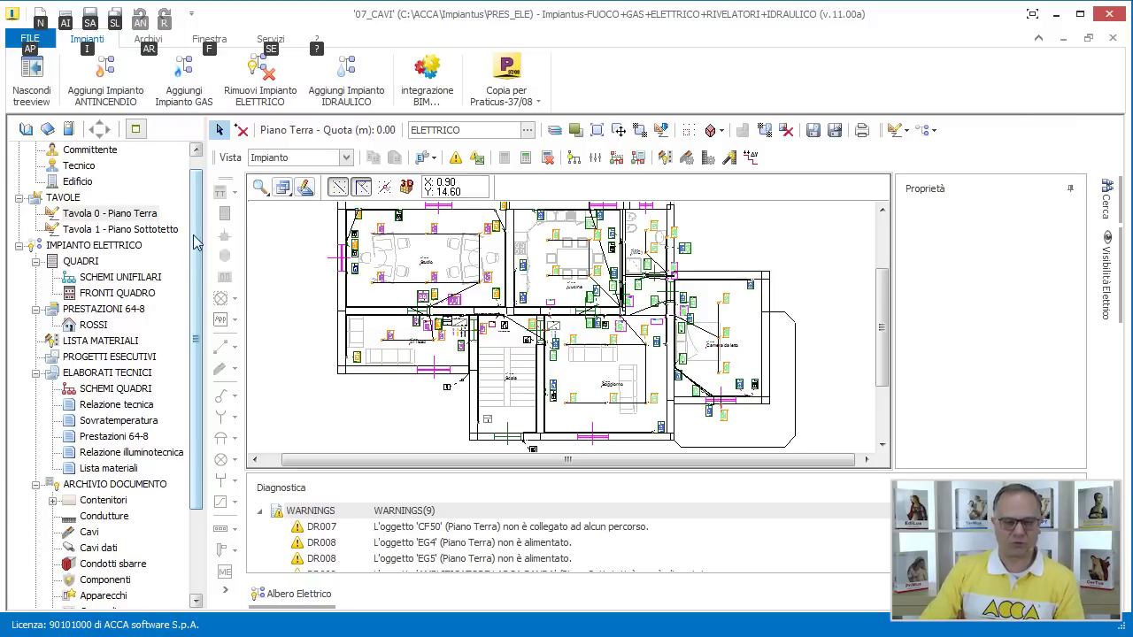
{"action": "key", "text": "Escape"}
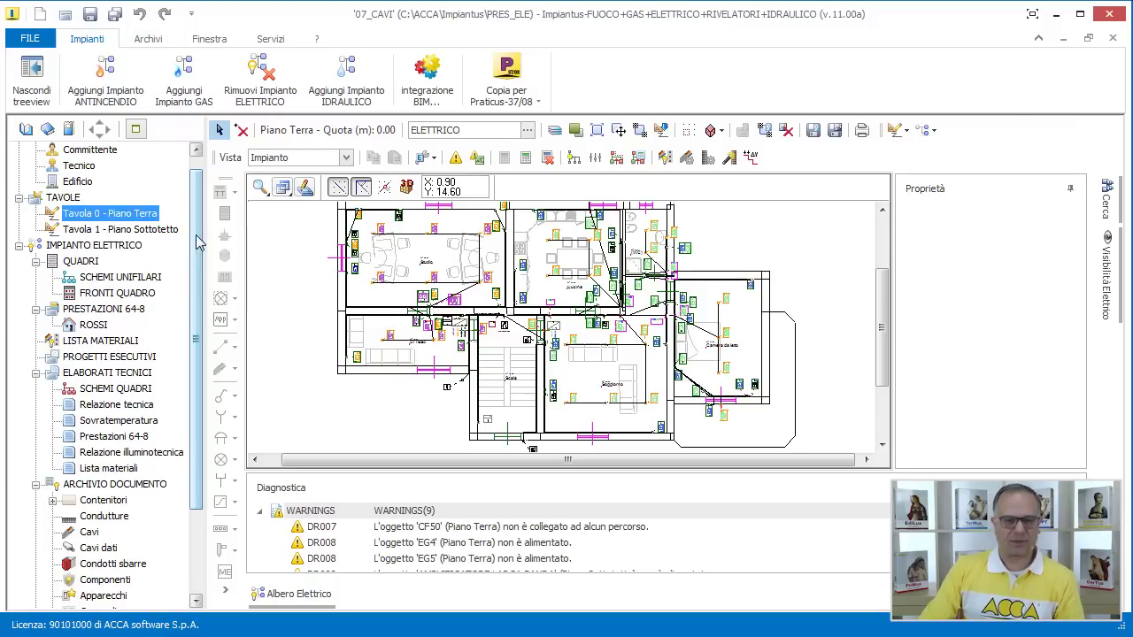
Open the panel front of Quadro_Generale and replace its enclosure with the BTicino Btdin E109C/24D
{"action": "double_click", "coordinate": [89, 294]}
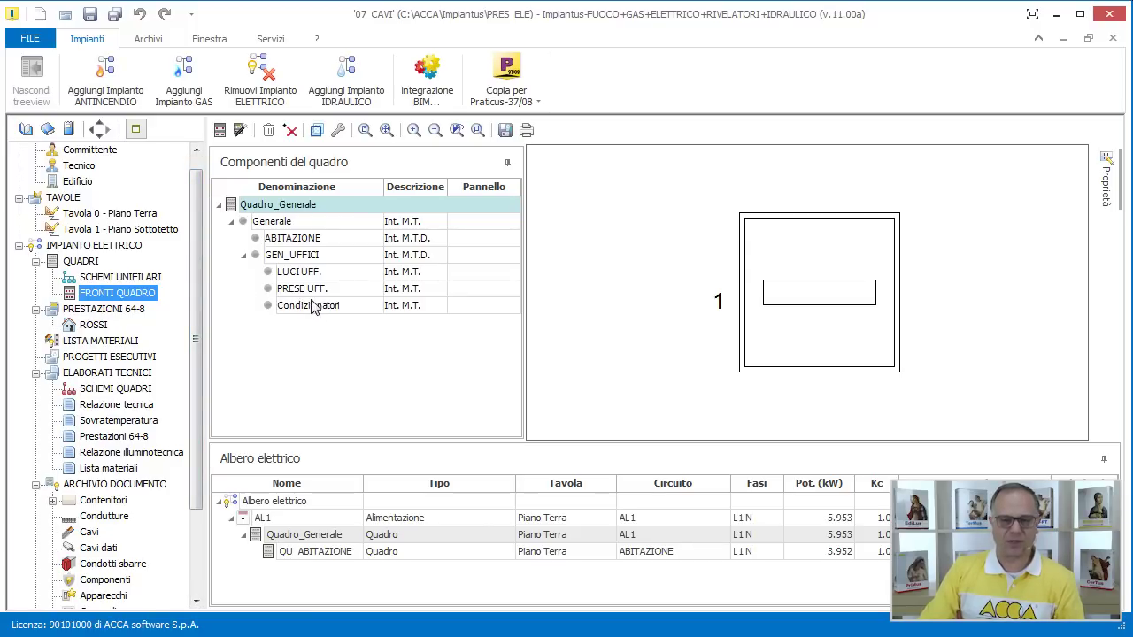
{"action": "left_click", "coordinate": [219, 129]}
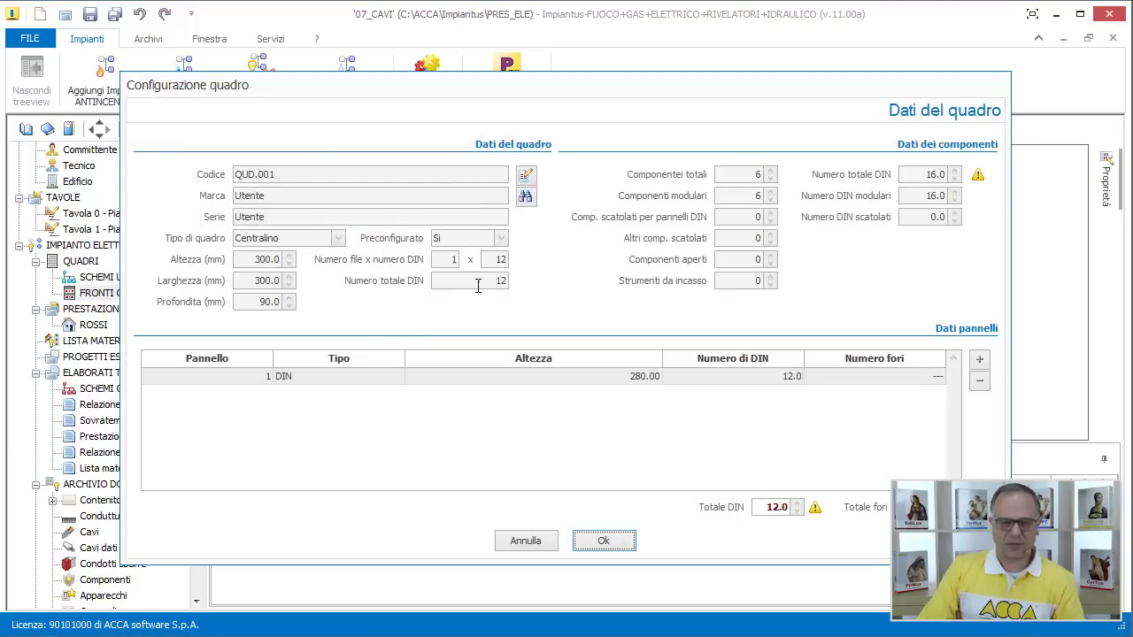
{"action": "left_click", "coordinate": [527, 197]}
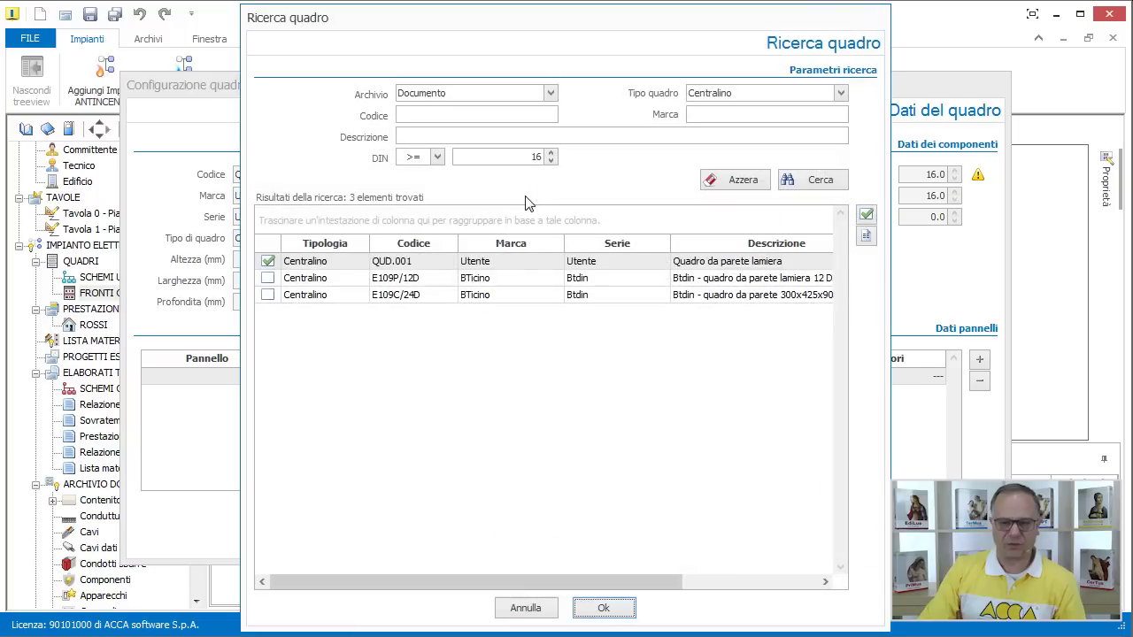
{"action": "left_click", "coordinate": [454, 297]}
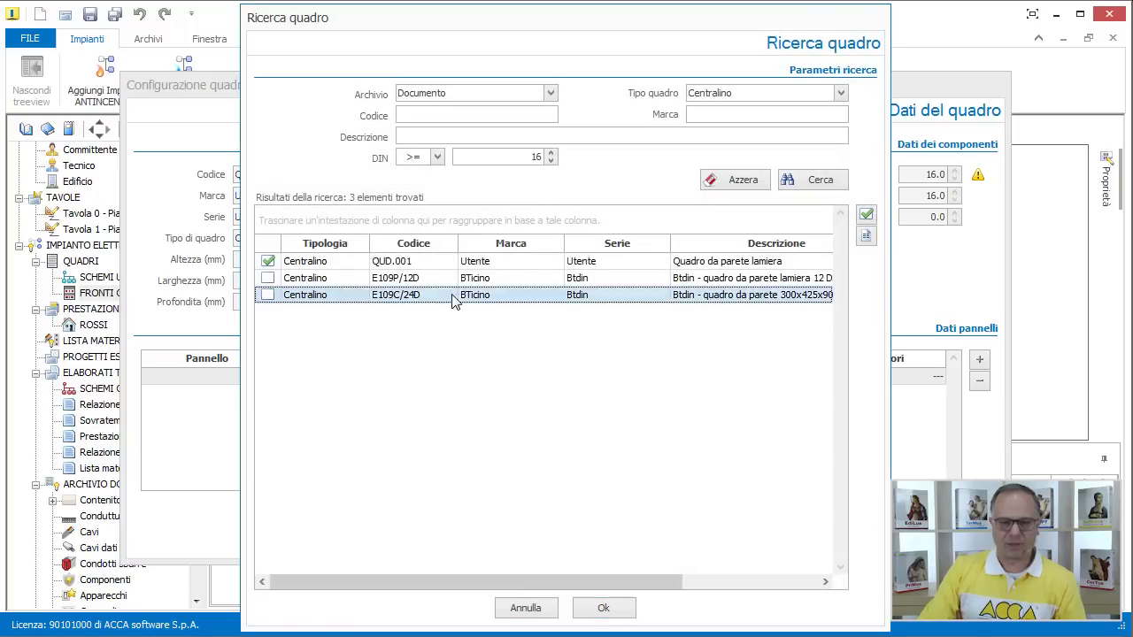
{"action": "left_click", "coordinate": [603, 609]}
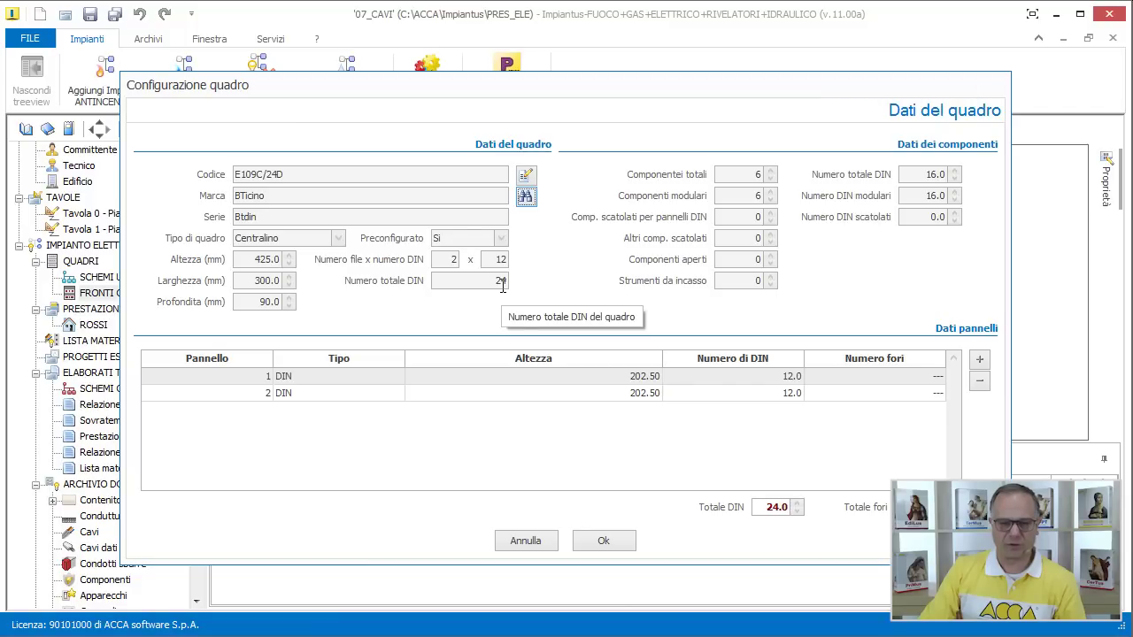
{"action": "left_click", "coordinate": [602, 540]}
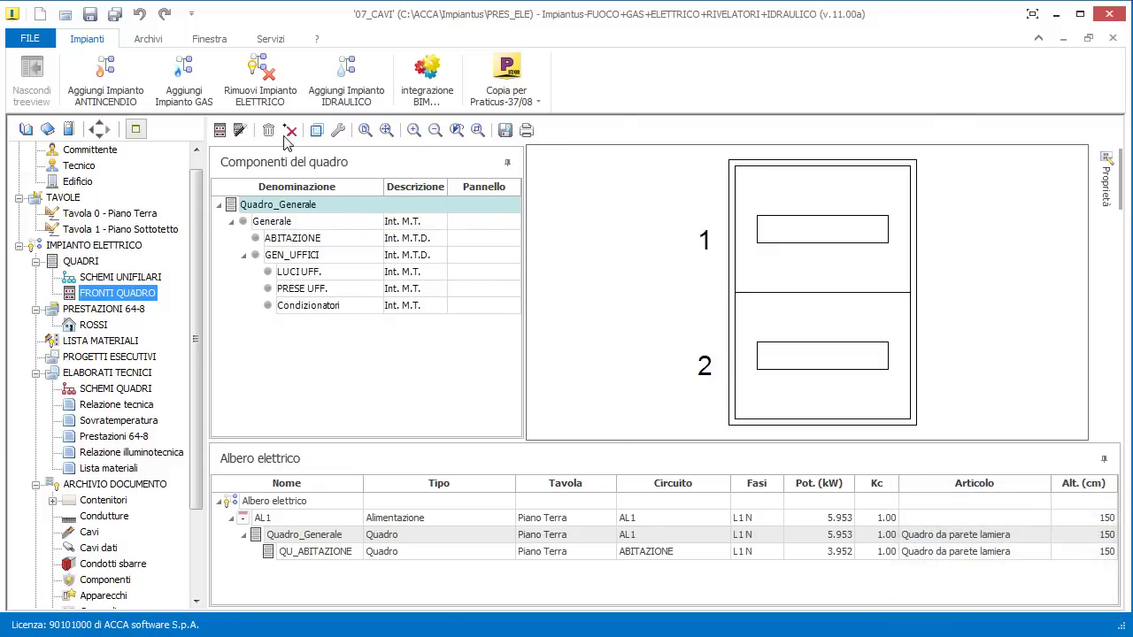
Compose the front of Quadro_Generale automatically and inspect the placed devices on its first row
{"action": "left_click", "coordinate": [239, 130]}
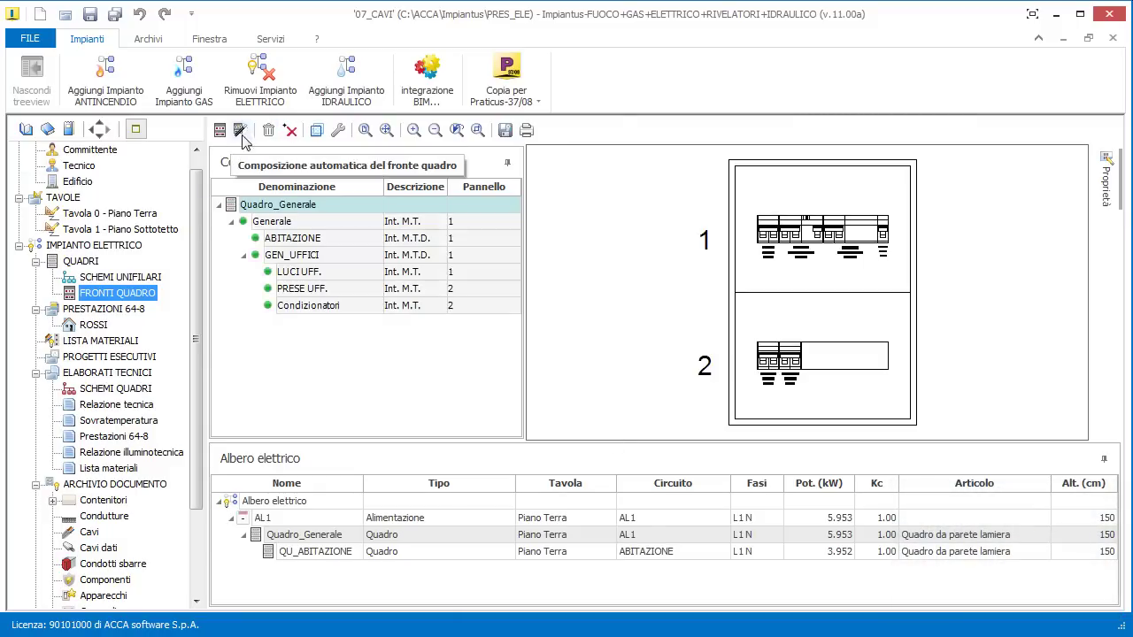
{"action": "left_click", "coordinate": [903, 273]}
{"action": "scroll", "coordinate": [847, 226], "scroll_direction": "up", "scroll_amount": 3}
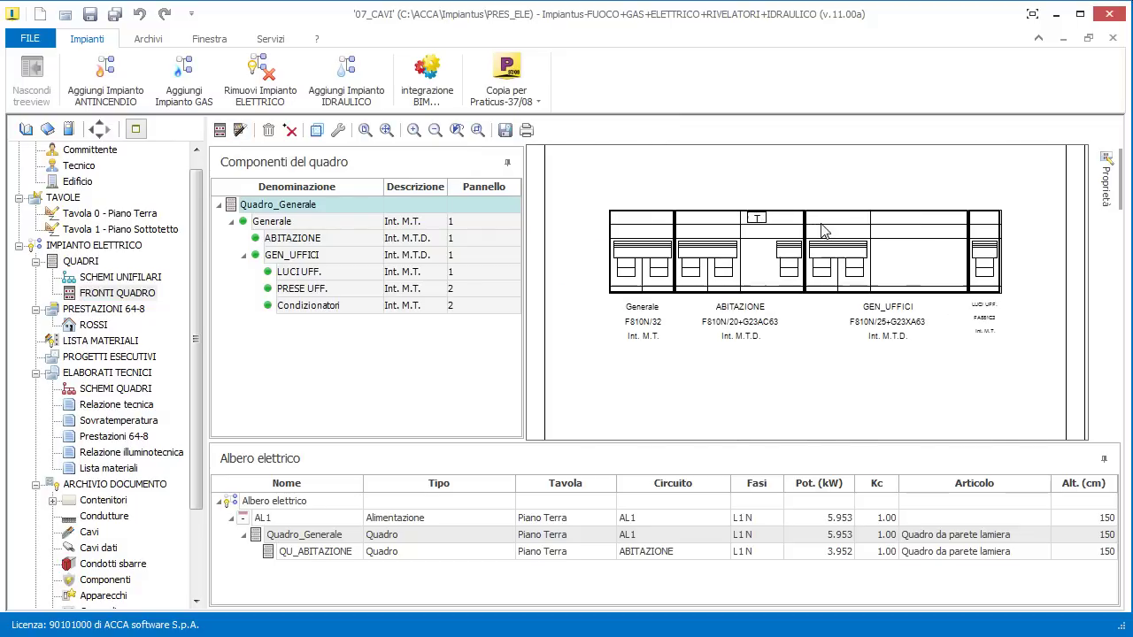
{"action": "scroll", "coordinate": [674, 252], "scroll_direction": "down", "scroll_amount": 4}
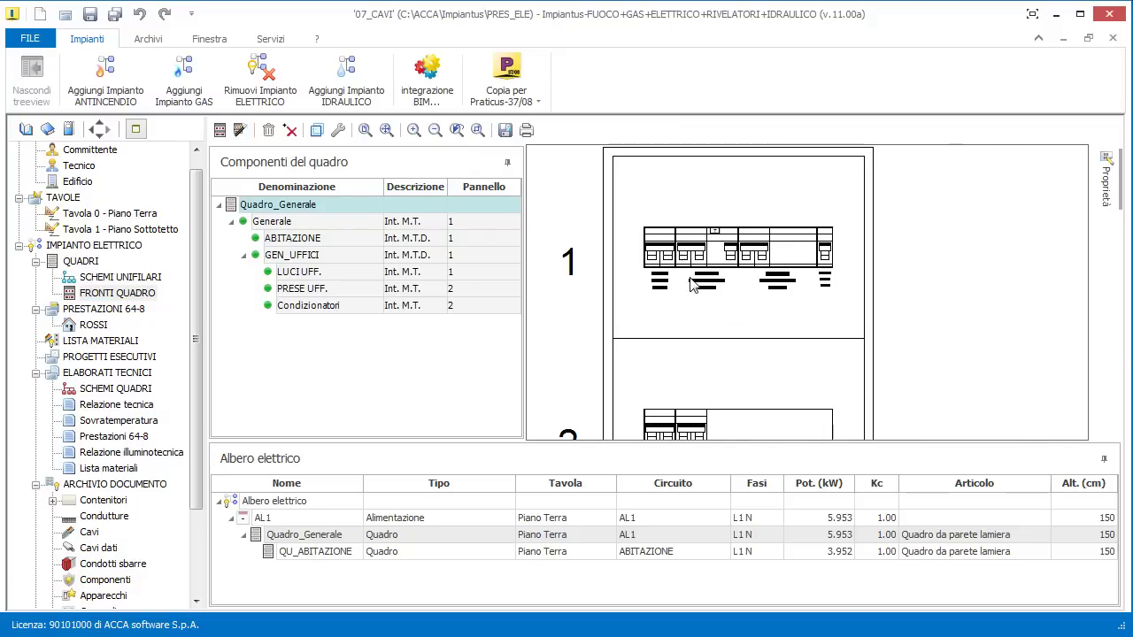
Rearrange the Quadro_Generale modules: row 2 with Generale at its left end, PRESE UFF. and Condizionatori towards the right; close up row 1 leftwards
{"action": "left_click", "coordinate": [697, 375]}
{"action": "left_click_drag", "start_coordinate": [696, 375], "coordinate": [752, 380]}
{"action": "left_click_drag", "start_coordinate": [681, 371], "coordinate": [772, 375]}
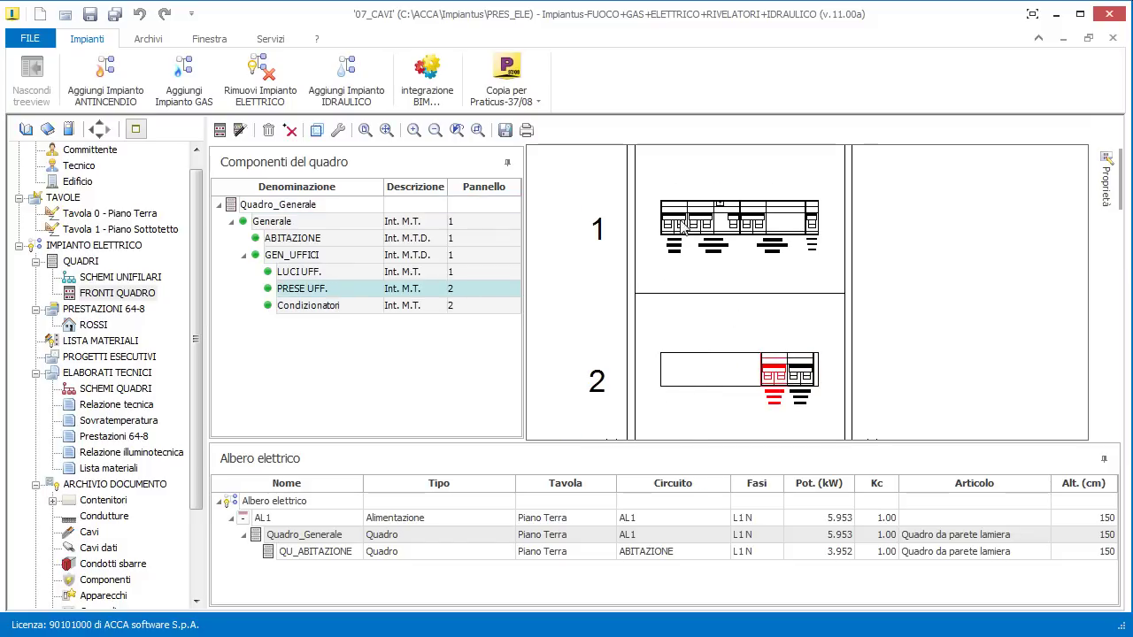
{"action": "left_click_drag", "start_coordinate": [686, 228], "coordinate": [683, 379]}
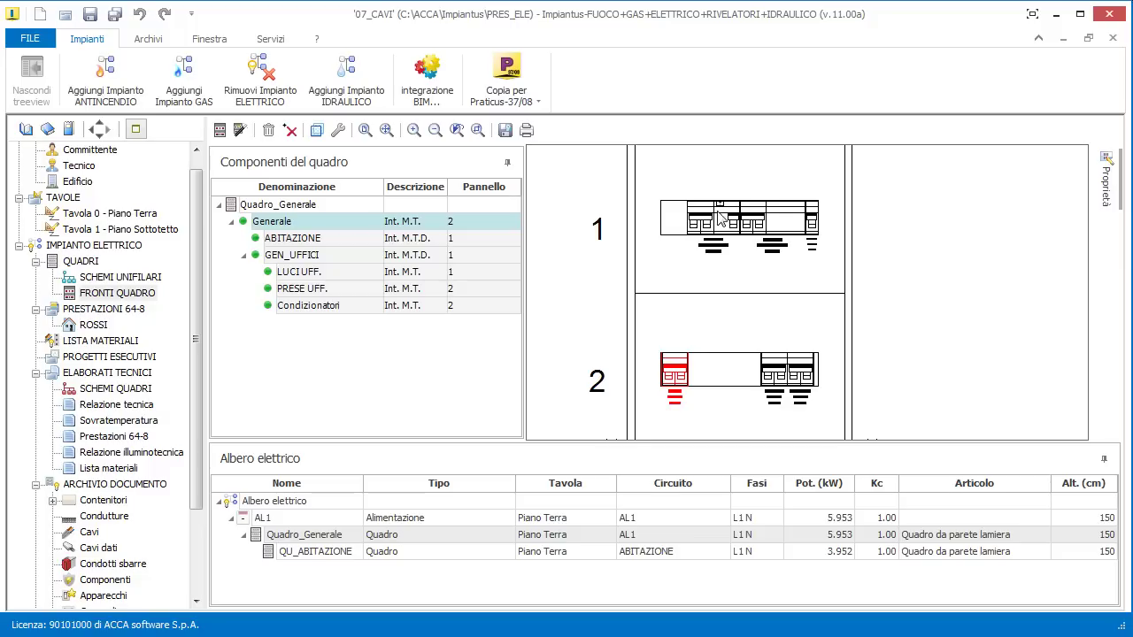
{"action": "scroll", "coordinate": [722, 219], "scroll_direction": "up", "scroll_amount": 2}
{"action": "left_click", "coordinate": [651, 229]}
{"action": "left_click_drag", "start_coordinate": [650, 228], "coordinate": [698, 295]}
{"action": "scroll", "coordinate": [695, 292], "scroll_direction": "down", "scroll_amount": 2}
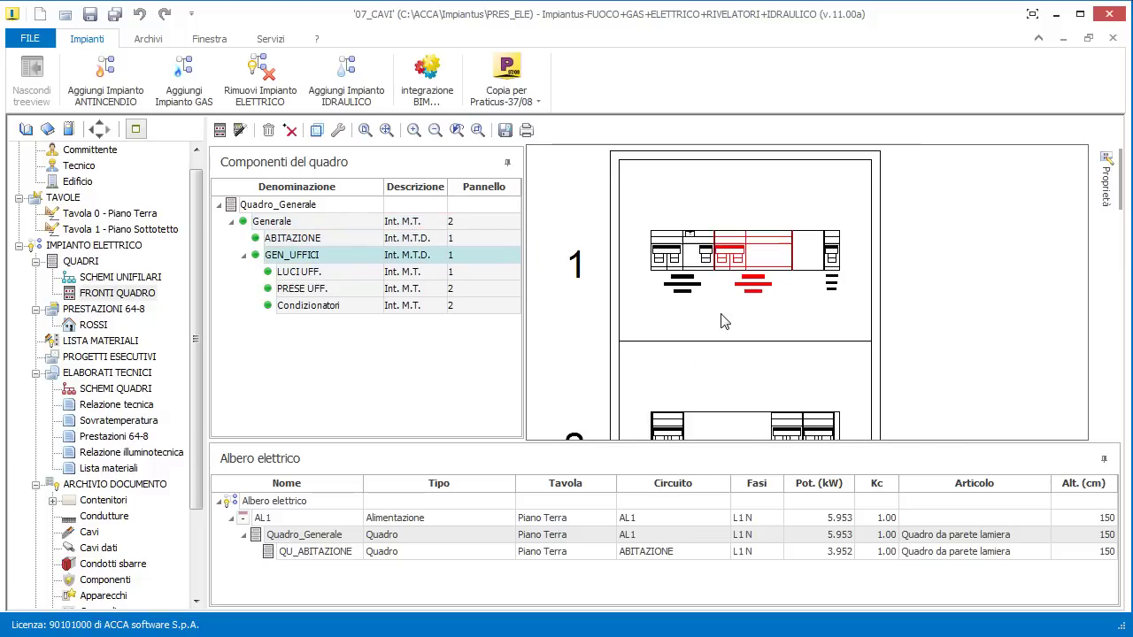
{"action": "left_click", "coordinate": [832, 256]}
{"action": "left_click", "coordinate": [766, 271]}
{"action": "scroll", "coordinate": [766, 271], "scroll_direction": "down", "scroll_amount": 2}
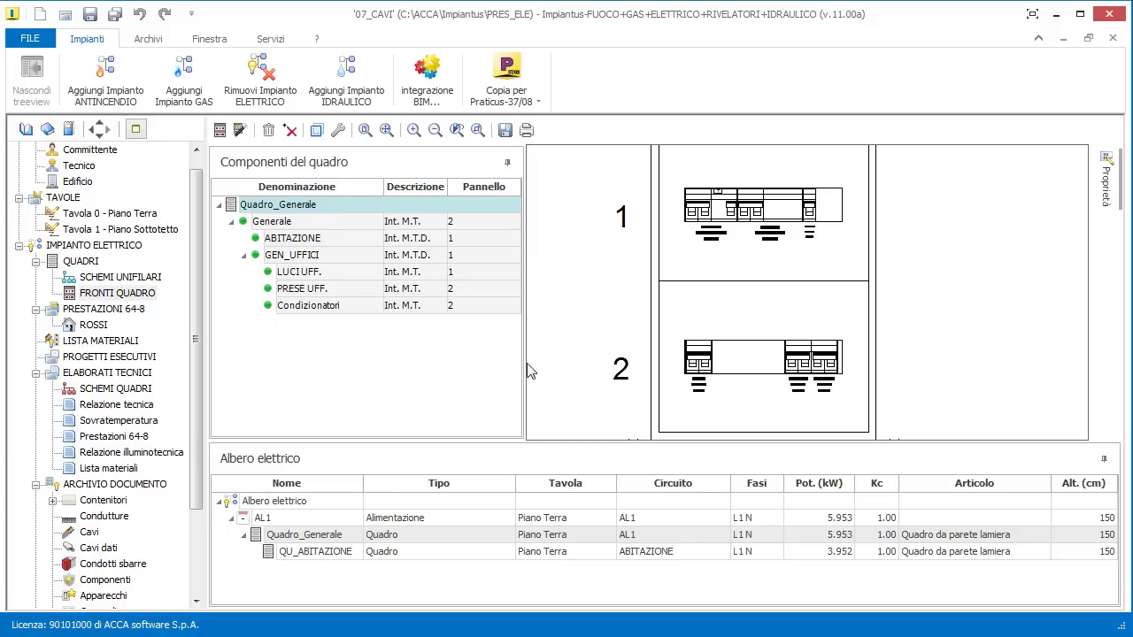
Assign the BTicino Btdin E109P/12D enclosure to panel QU_ABITAZIONE and compose its front automatically
{"action": "left_click", "coordinate": [314, 553]}
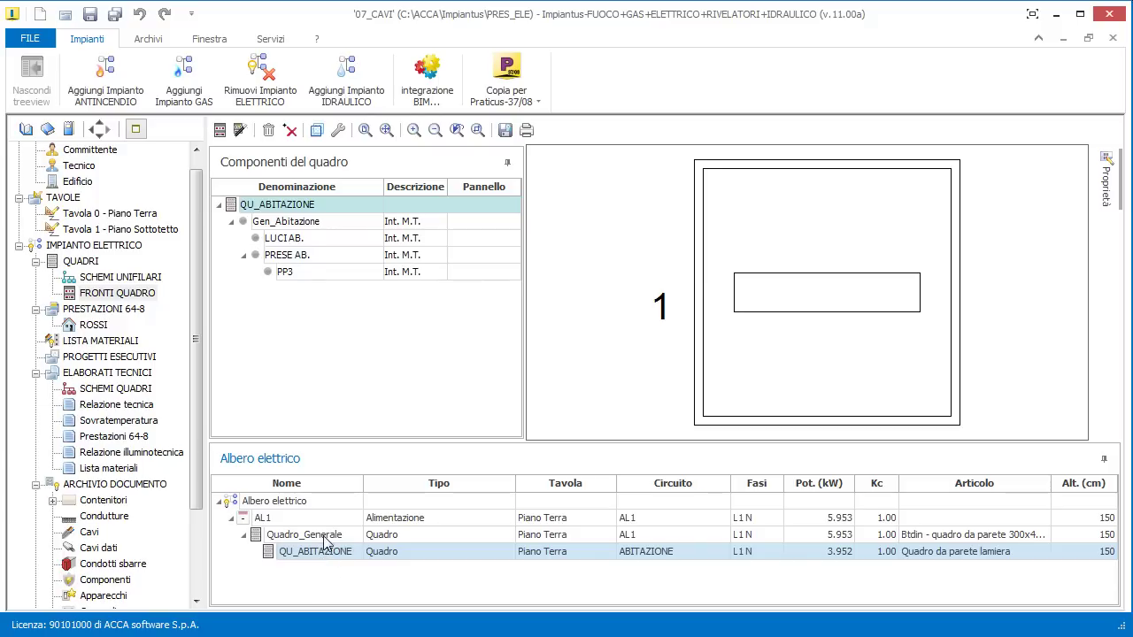
{"action": "left_click", "coordinate": [219, 131]}
{"action": "left_click", "coordinate": [525, 196]}
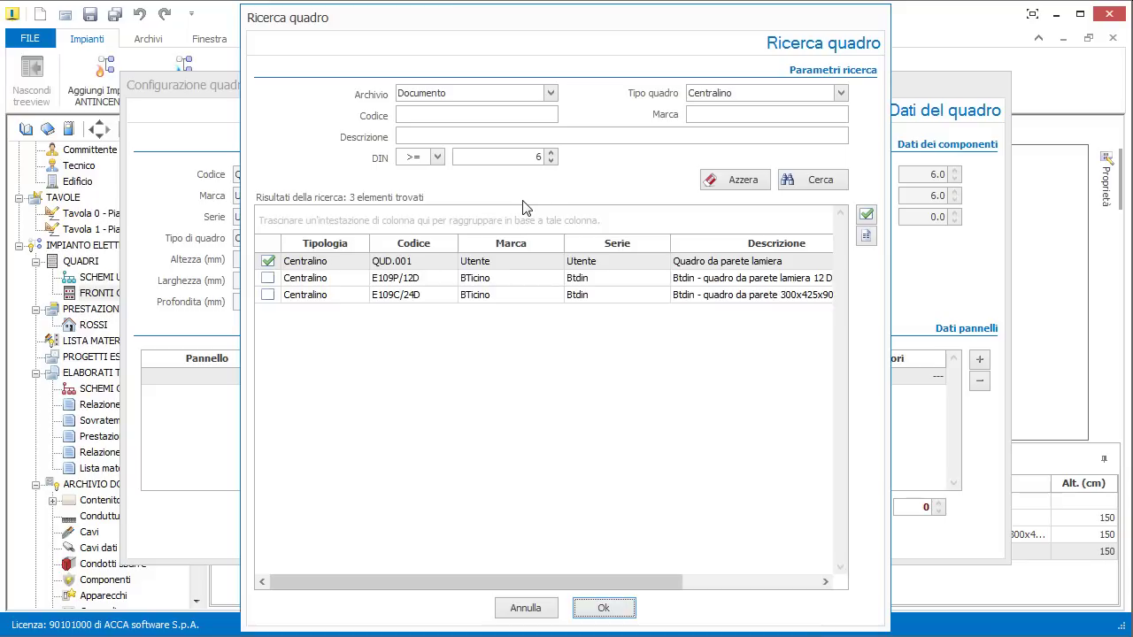
{"action": "left_click", "coordinate": [378, 279]}
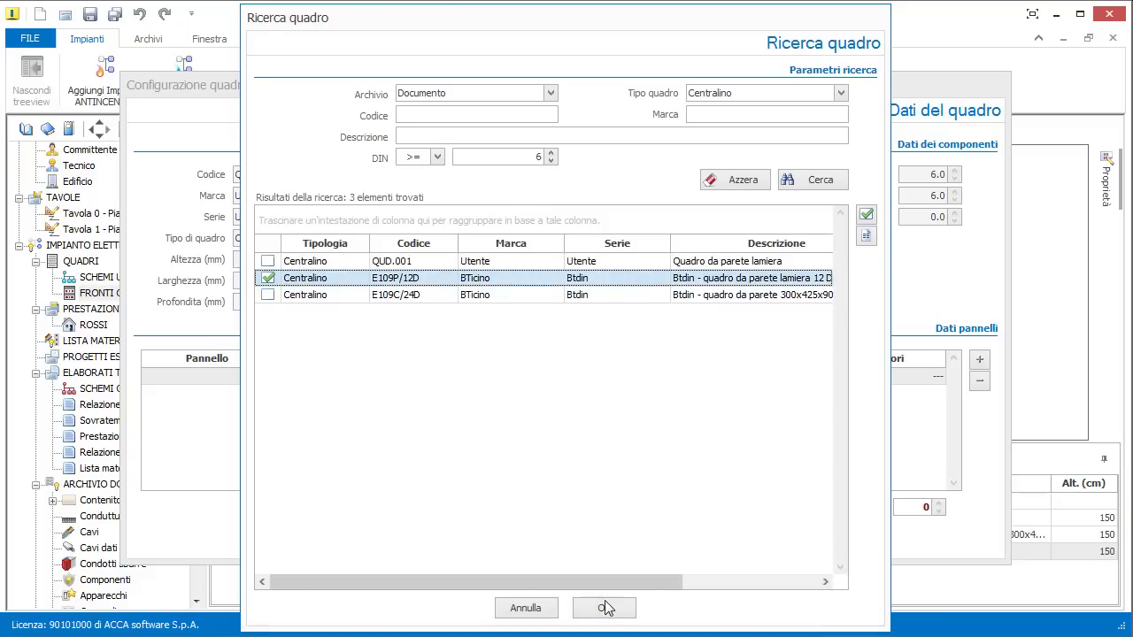
{"action": "left_click", "coordinate": [604, 608]}
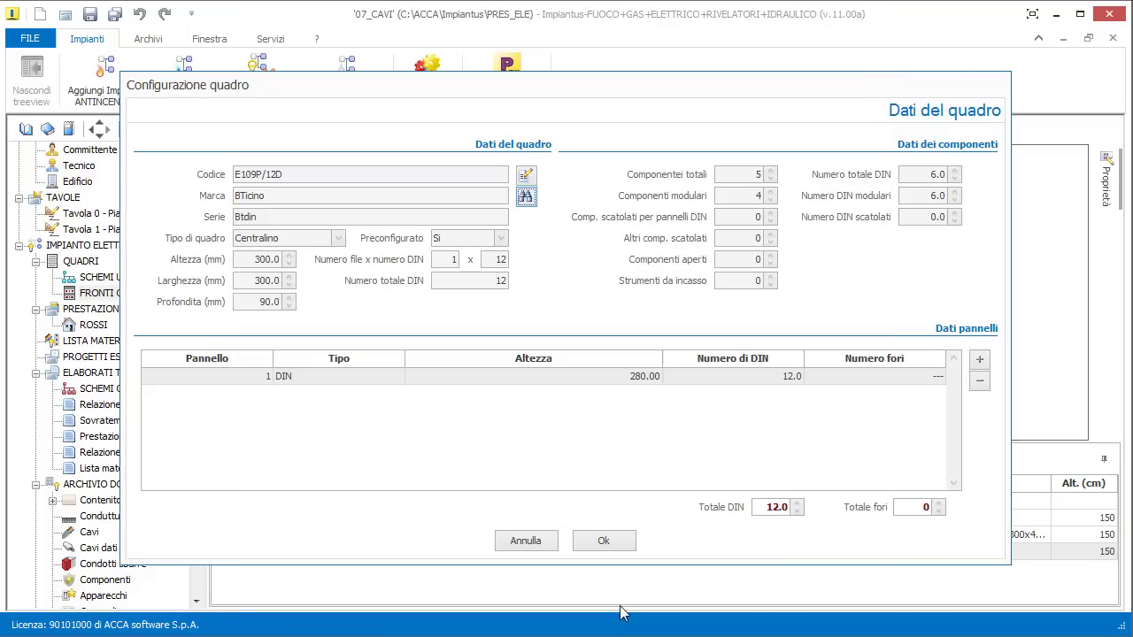
{"action": "left_click", "coordinate": [602, 541]}
{"action": "left_click", "coordinate": [239, 130]}
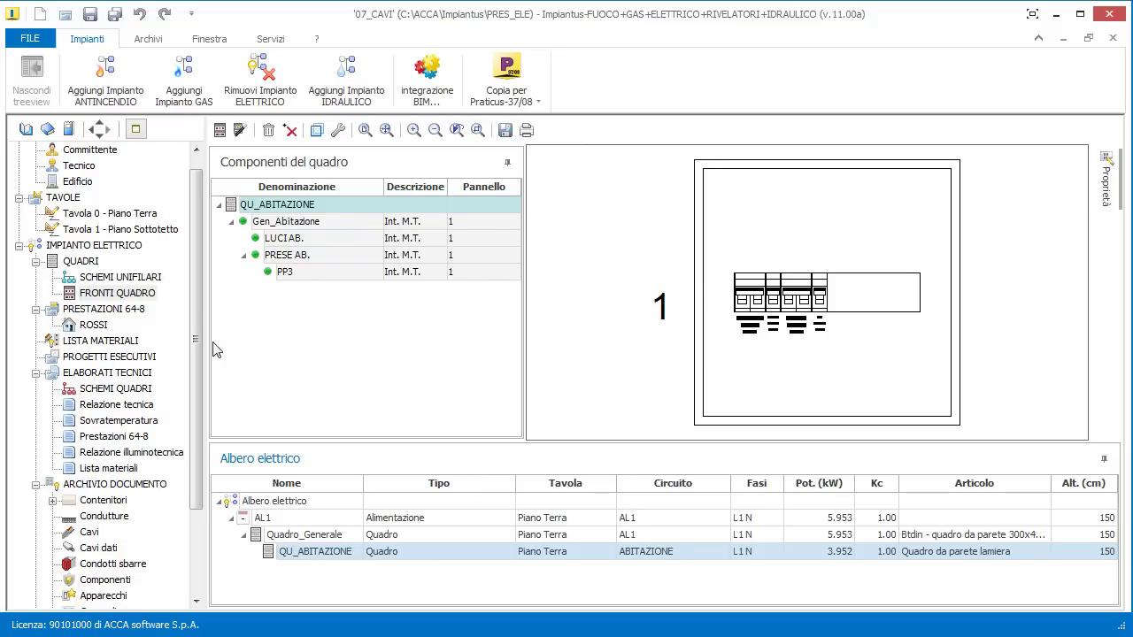
Open the 64-8 performance data of the housing unit, look through its circuits and set the design level to 2 - Livello standard
{"action": "left_click", "coordinate": [89, 328]}
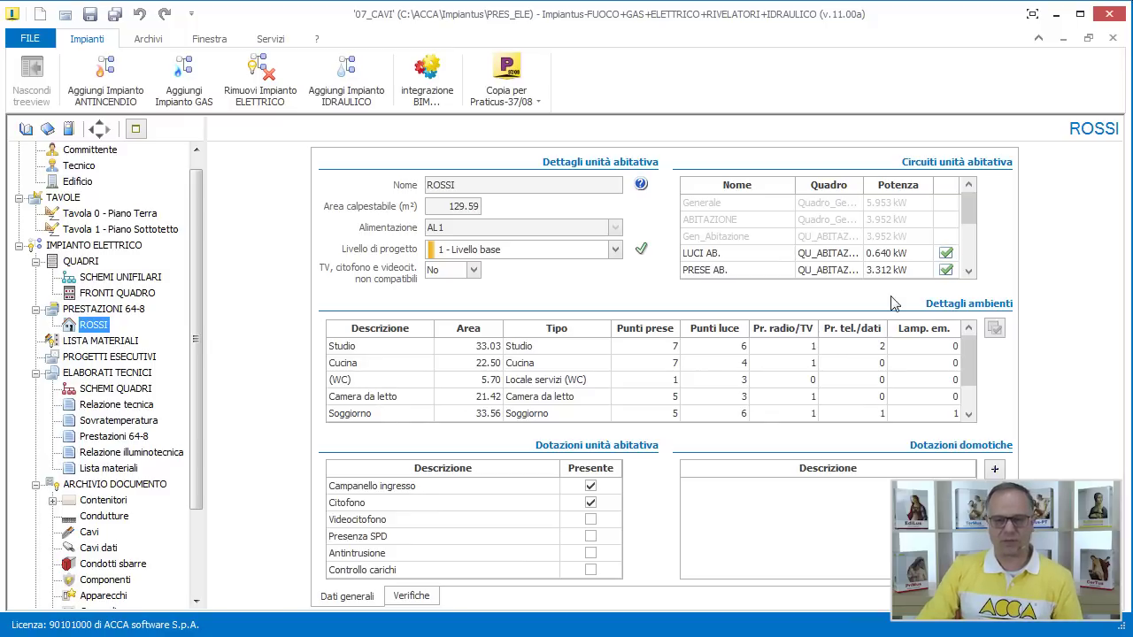
{"action": "left_click_drag", "start_coordinate": [970, 213], "coordinate": [971, 248]}
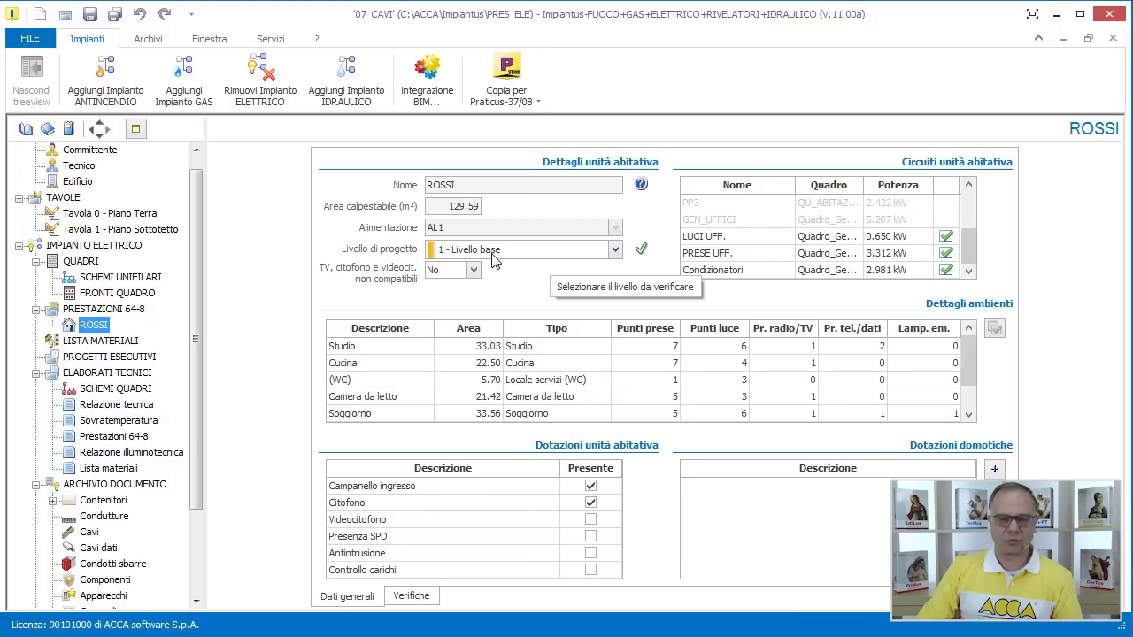
{"action": "left_click", "coordinate": [615, 251]}
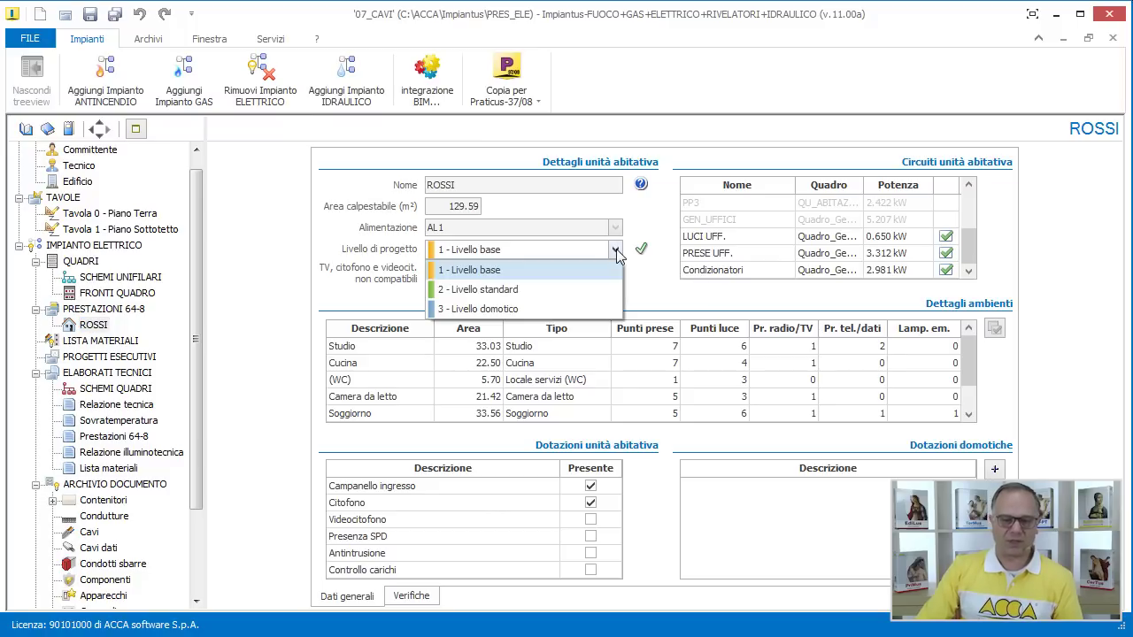
{"action": "left_click", "coordinate": [519, 292]}
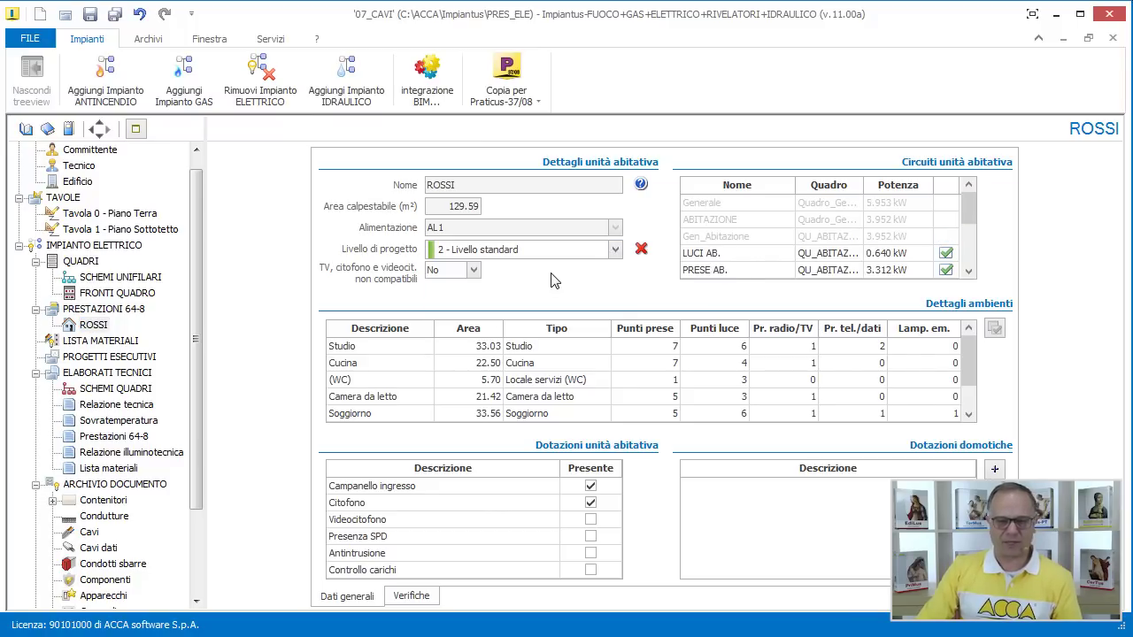
{"action": "mouse_move", "coordinate": [641, 257]}
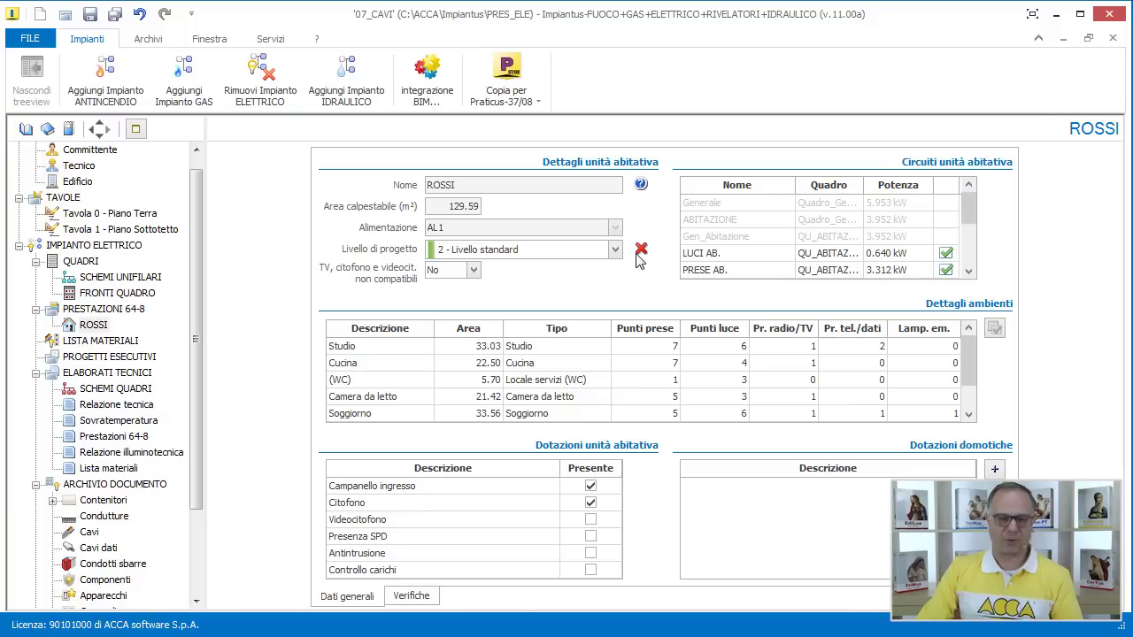
Examine the verification details of rooms, equipment and other checks for the standard level
{"action": "left_click", "coordinate": [425, 599]}
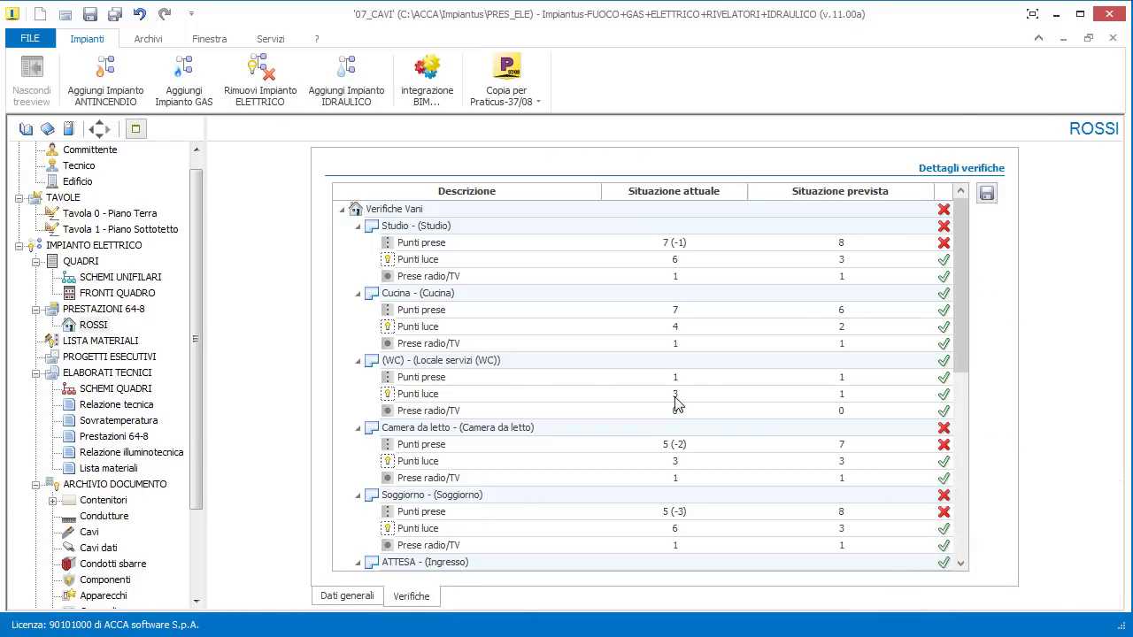
{"action": "left_click_drag", "start_coordinate": [962, 269], "coordinate": [958, 442]}
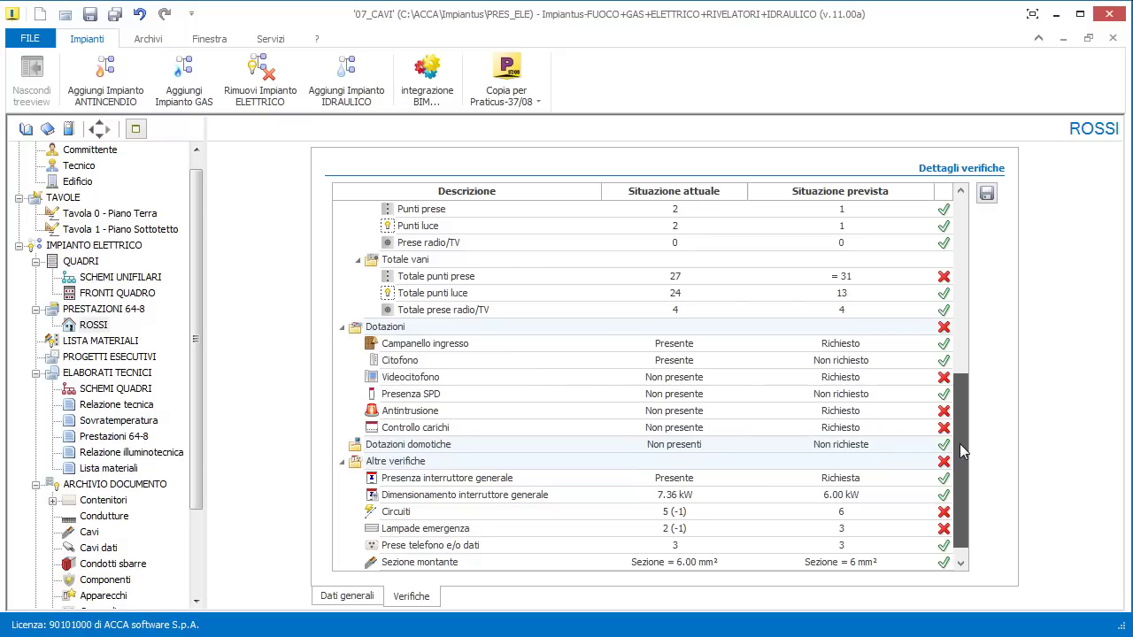
{"action": "left_click_drag", "start_coordinate": [959, 444], "coordinate": [960, 444]}
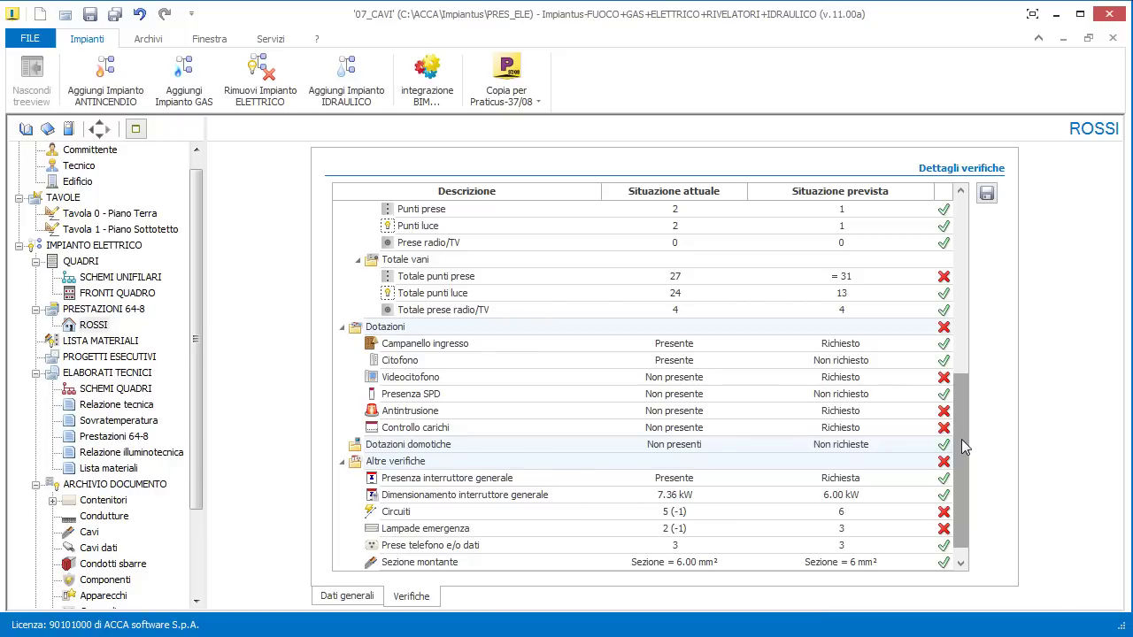
{"action": "left_click_drag", "start_coordinate": [961, 439], "coordinate": [962, 260]}
Return to the unit's general data and set the design level to 1 - Livello base
{"action": "left_click", "coordinate": [350, 597]}
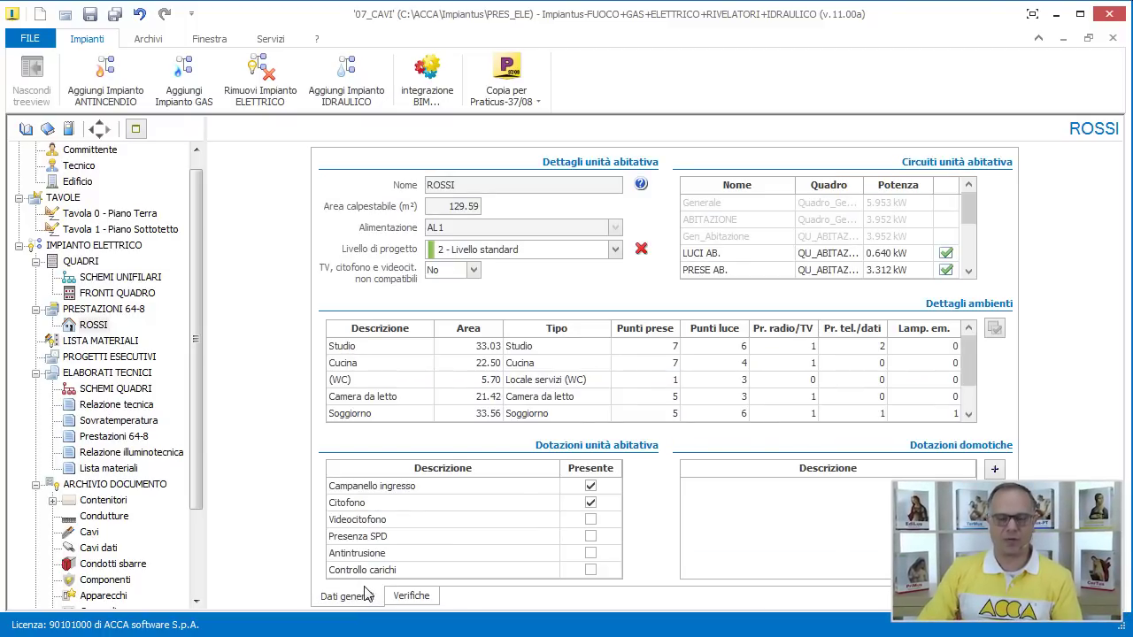
{"action": "left_click", "coordinate": [613, 252]}
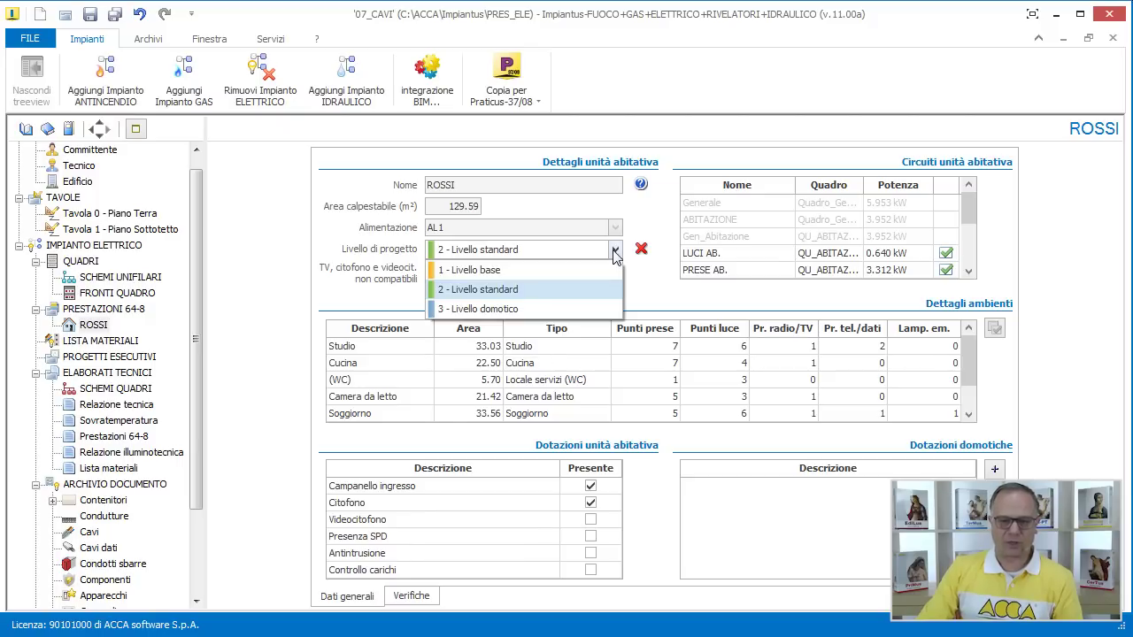
{"action": "left_click", "coordinate": [549, 272]}
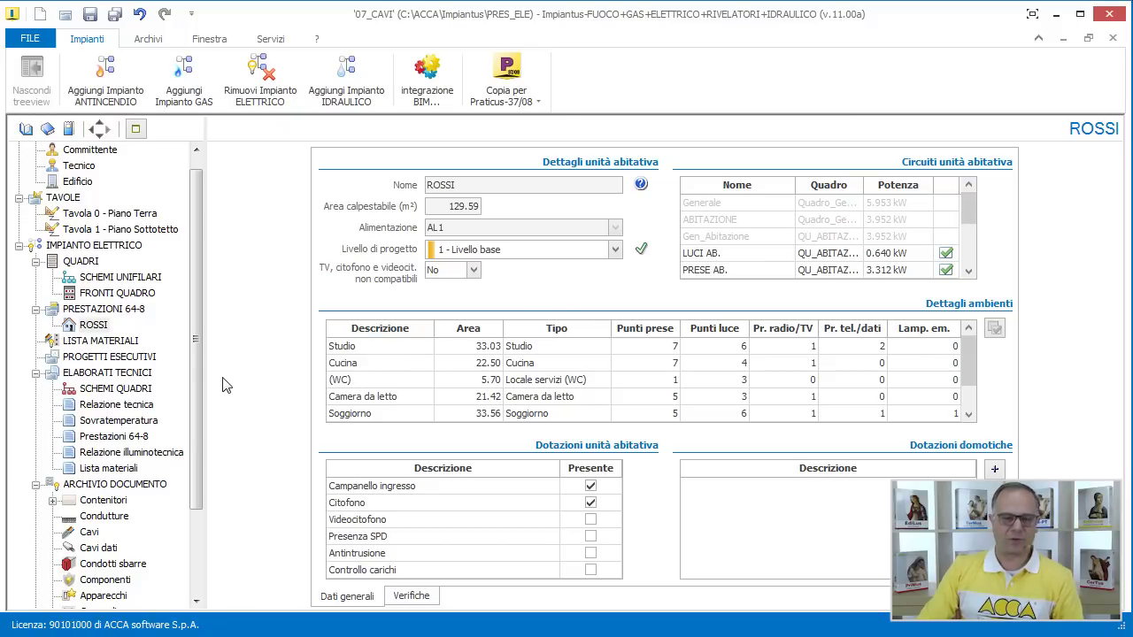
Add a new executive project drawing to the electrical system's executive projects
{"action": "left_click", "coordinate": [109, 357]}
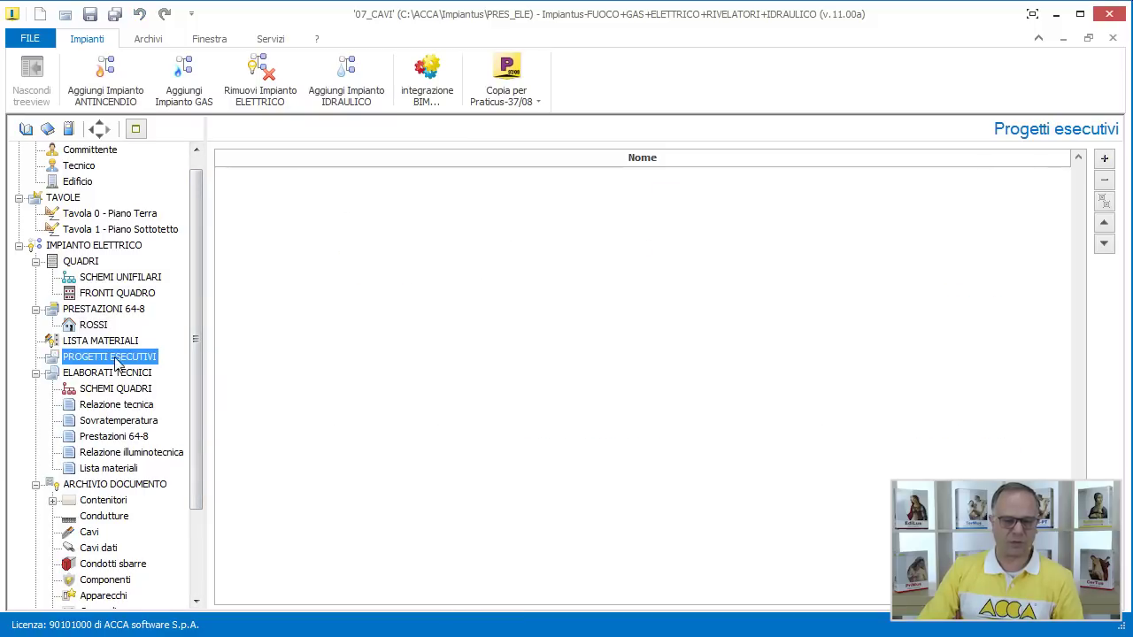
{"action": "left_click", "coordinate": [1104, 162]}
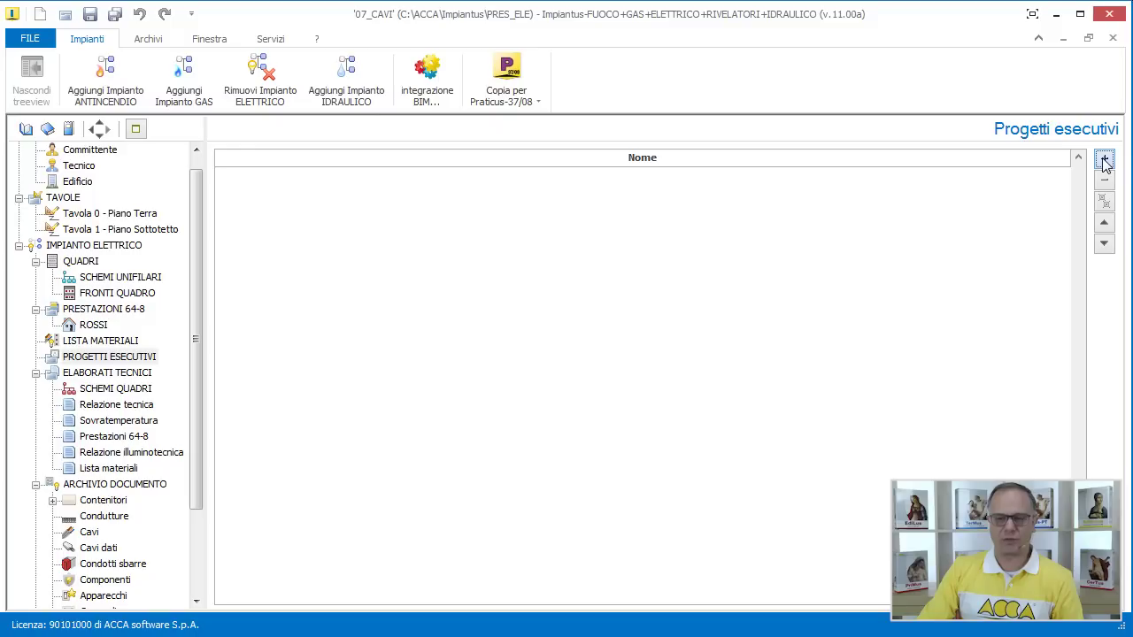
{"action": "left_click", "coordinate": [1103, 162]}
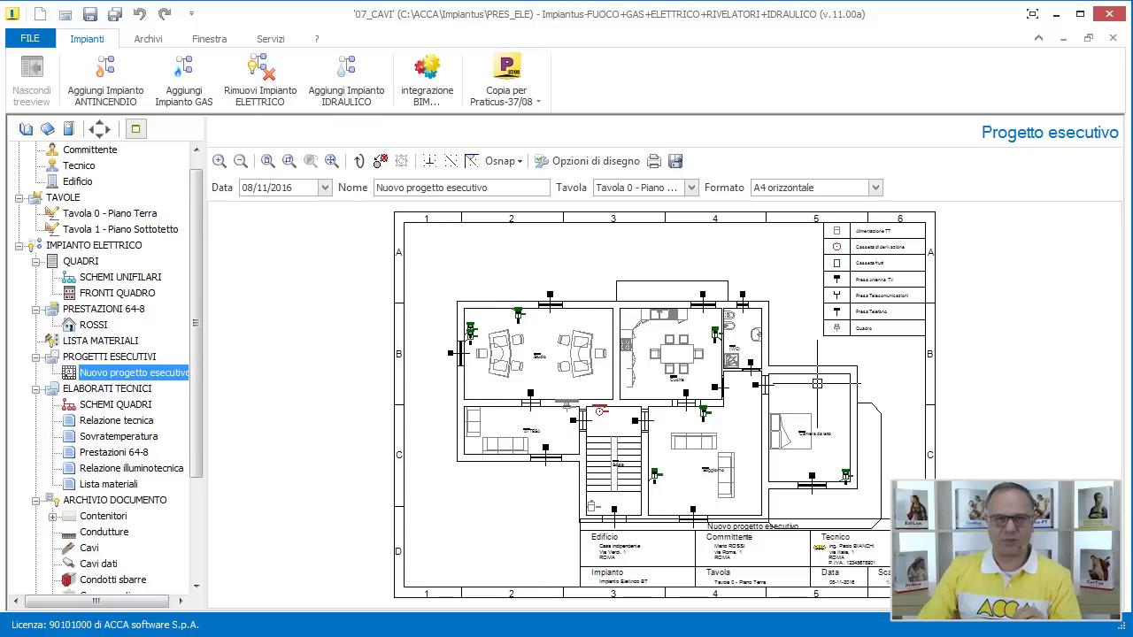
Open the executive project's drawing options and make the LUCI AB. and LUCI UFF. circuits visible
{"action": "left_click", "coordinate": [584, 166]}
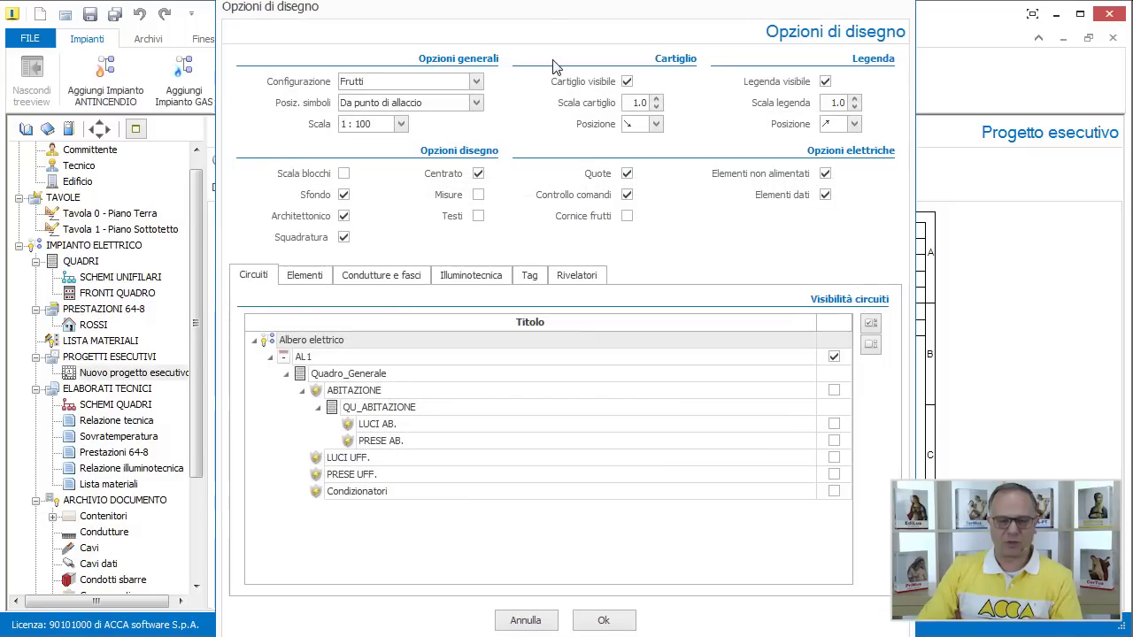
{"action": "left_click_drag", "start_coordinate": [551, 7], "coordinate": [550, 16]}
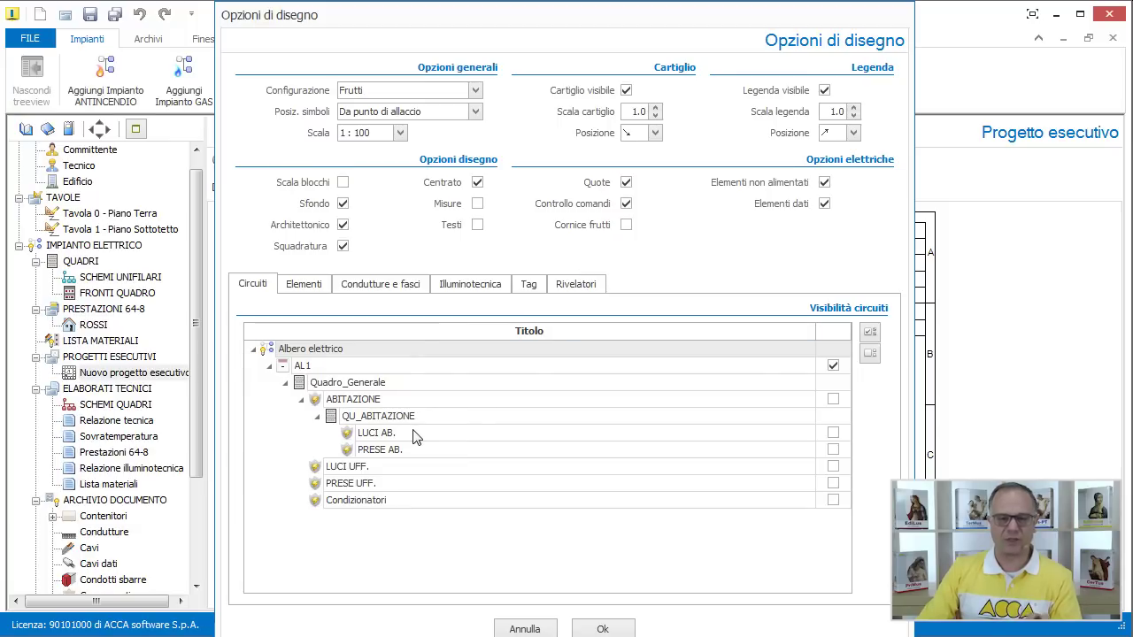
{"action": "left_click", "coordinate": [833, 433]}
{"action": "left_click", "coordinate": [833, 468]}
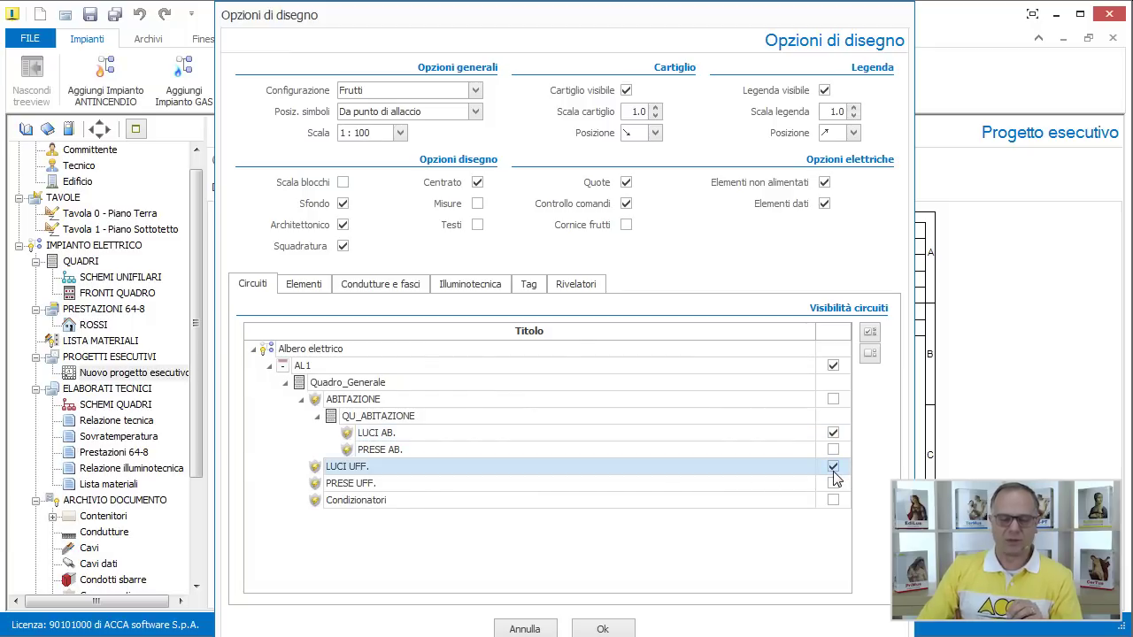
Apply the Luci configuration with the Comando element and its label visible and the Sfondo background hidden
{"action": "left_click", "coordinate": [473, 89]}
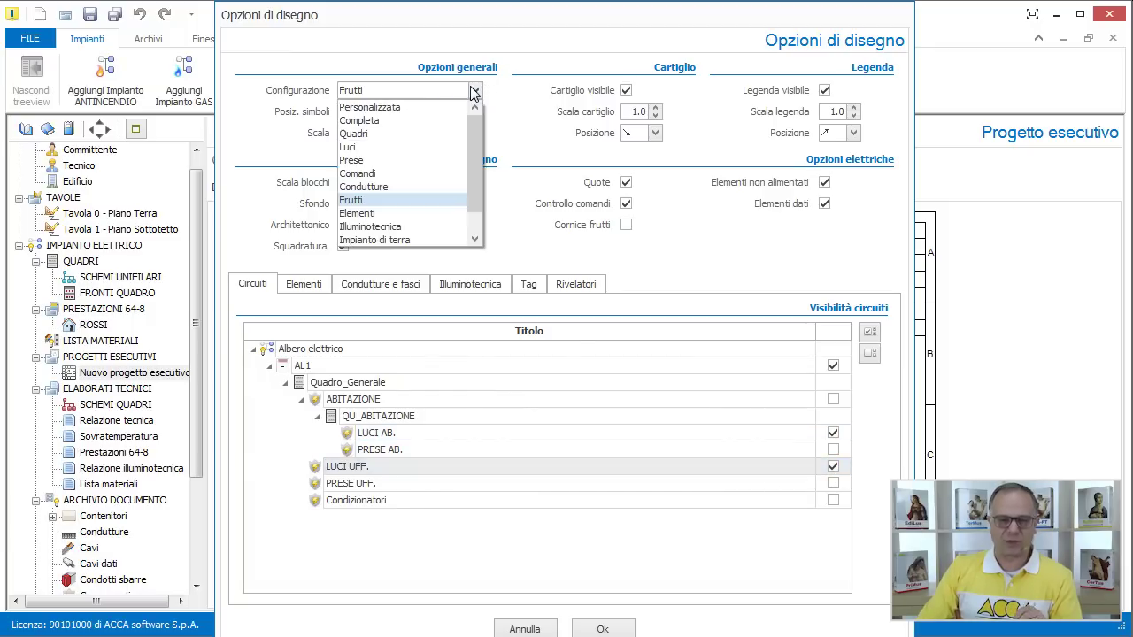
{"action": "left_click", "coordinate": [429, 144]}
{"action": "left_click", "coordinate": [303, 285]}
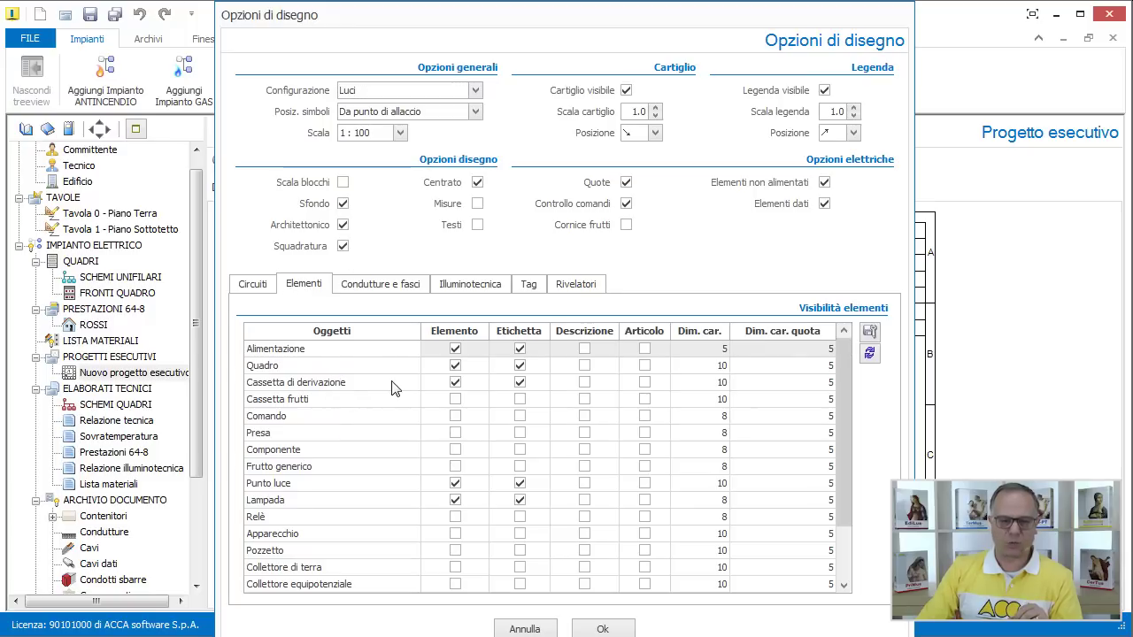
{"action": "left_click", "coordinate": [455, 416]}
{"action": "left_click", "coordinate": [520, 417]}
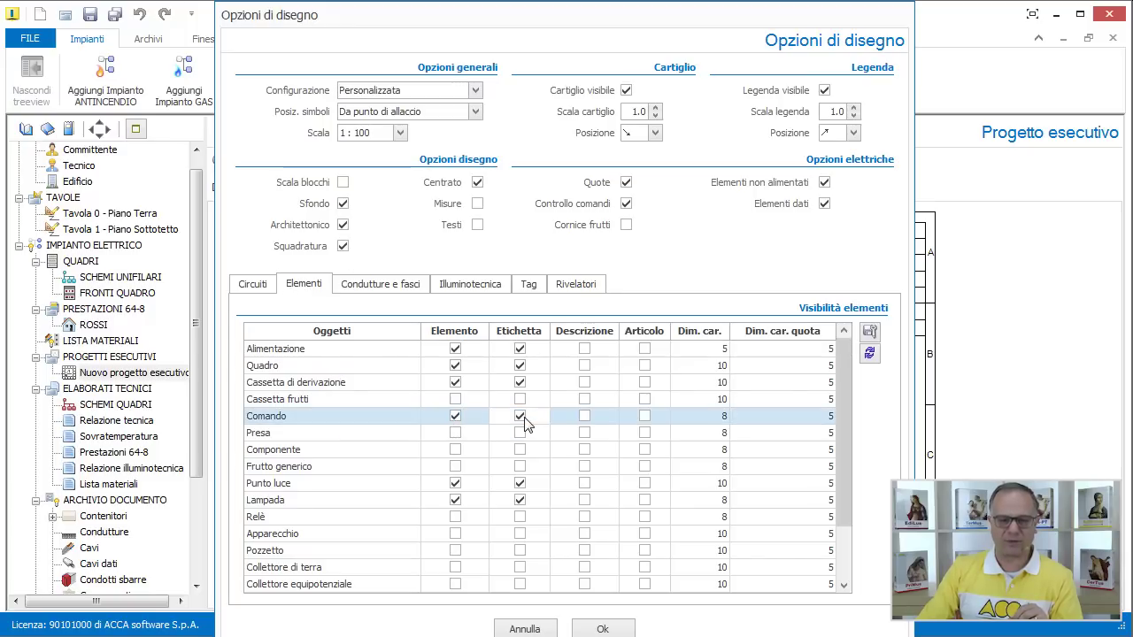
{"action": "left_click", "coordinate": [342, 202]}
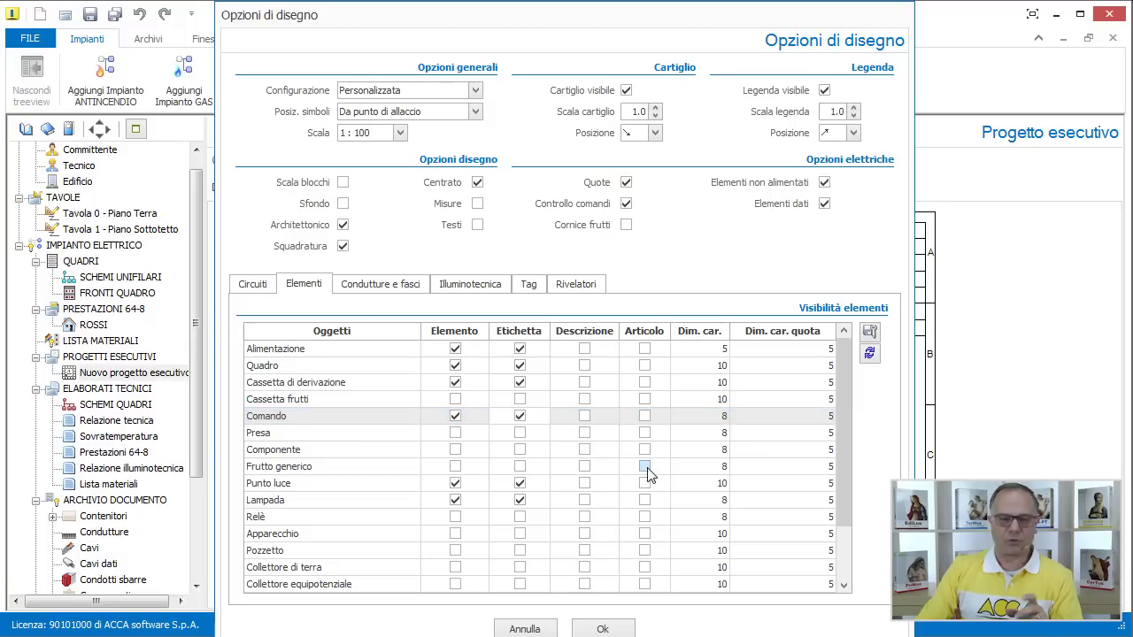
{"action": "left_click", "coordinate": [601, 629]}
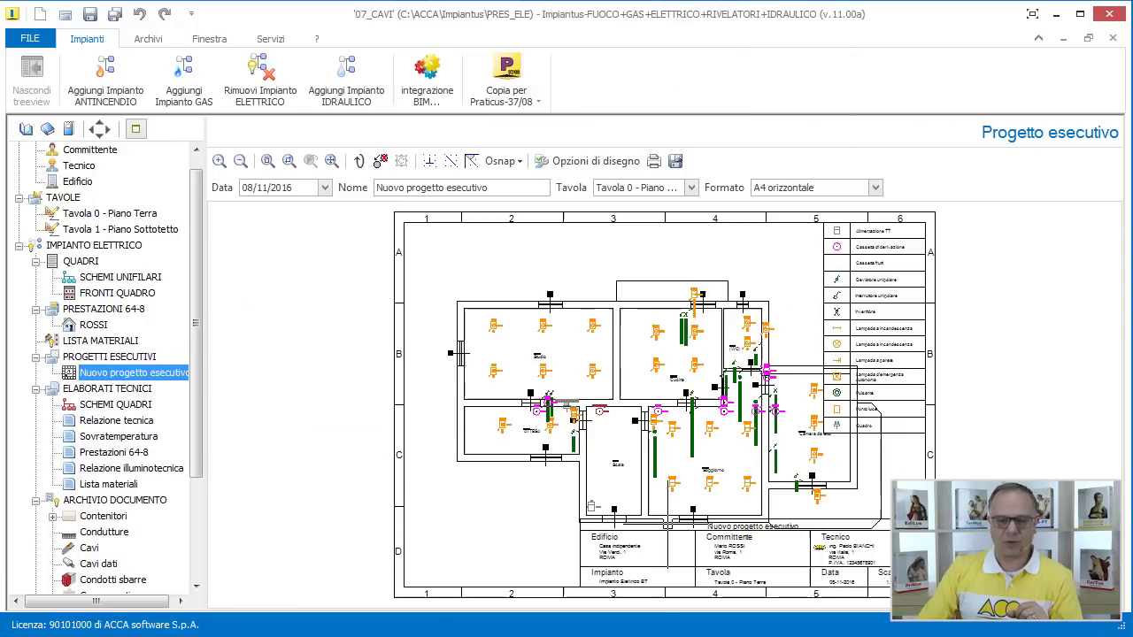
Shift the sheet frame to the right and downward so the floor plan clears the legend and title block
{"action": "left_click", "coordinate": [423, 598]}
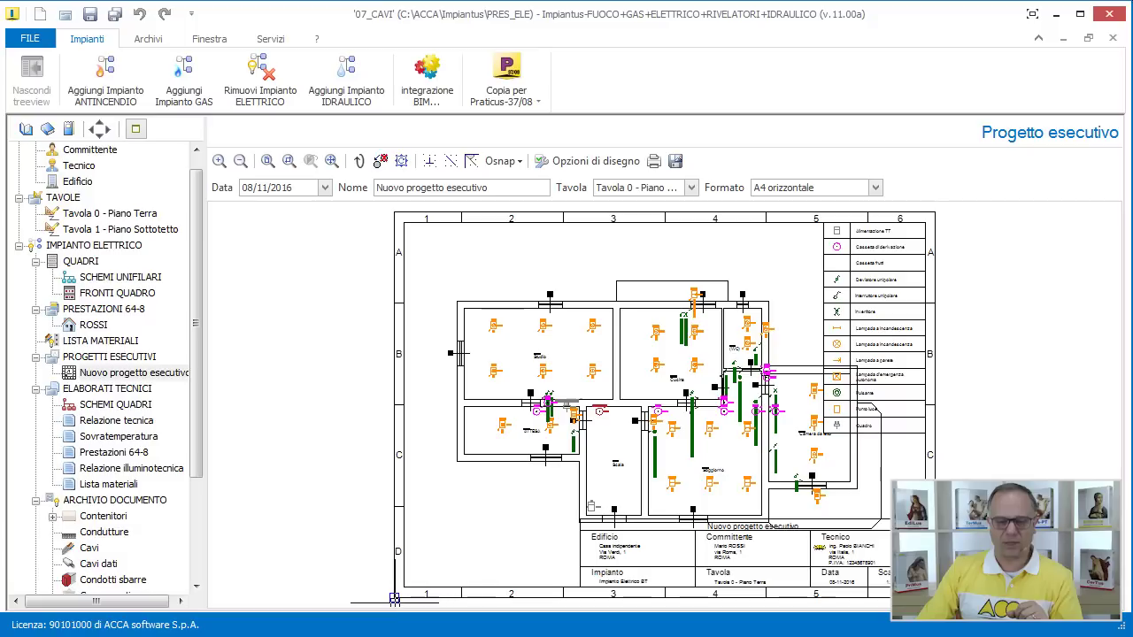
{"action": "left_click", "coordinate": [426, 600]}
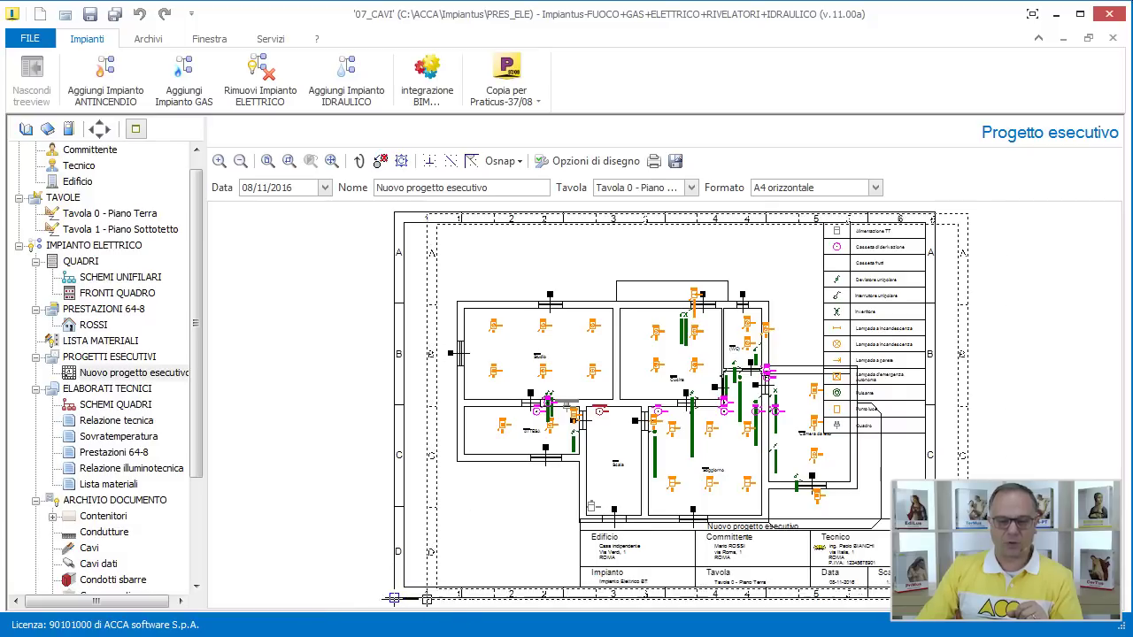
{"action": "scroll", "coordinate": [540, 559], "scroll_direction": "down", "scroll_amount": 2}
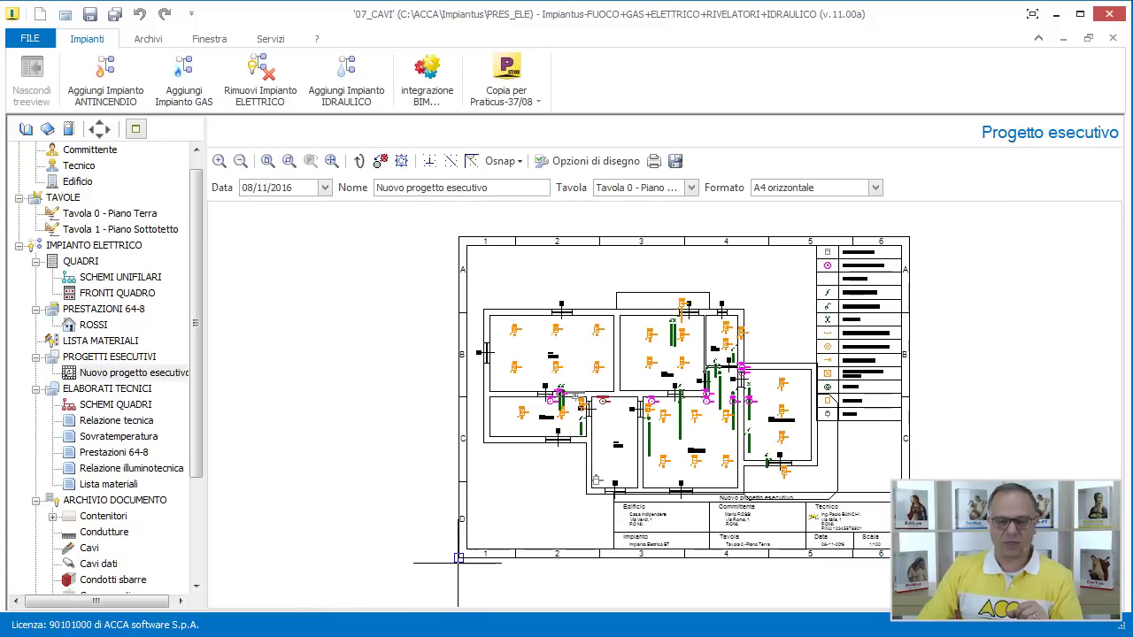
{"action": "left_click", "coordinate": [459, 557]}
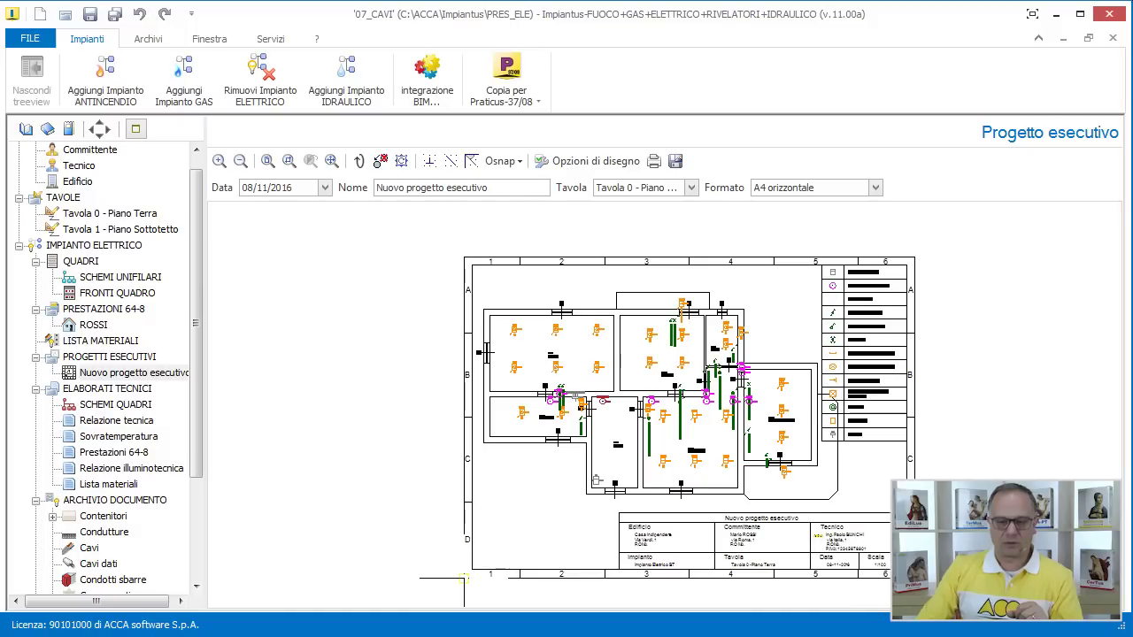
{"action": "left_click", "coordinate": [463, 579]}
{"action": "scroll", "coordinate": [921, 424], "scroll_direction": "up", "scroll_amount": 2}
{"action": "middle_click_drag", "start_coordinate": [823, 300], "coordinate": [832, 339]}
{"action": "scroll", "coordinate": [832, 339], "scroll_direction": "up", "scroll_amount": 2}
{"action": "scroll", "coordinate": [832, 341], "scroll_direction": "down", "scroll_amount": 2}
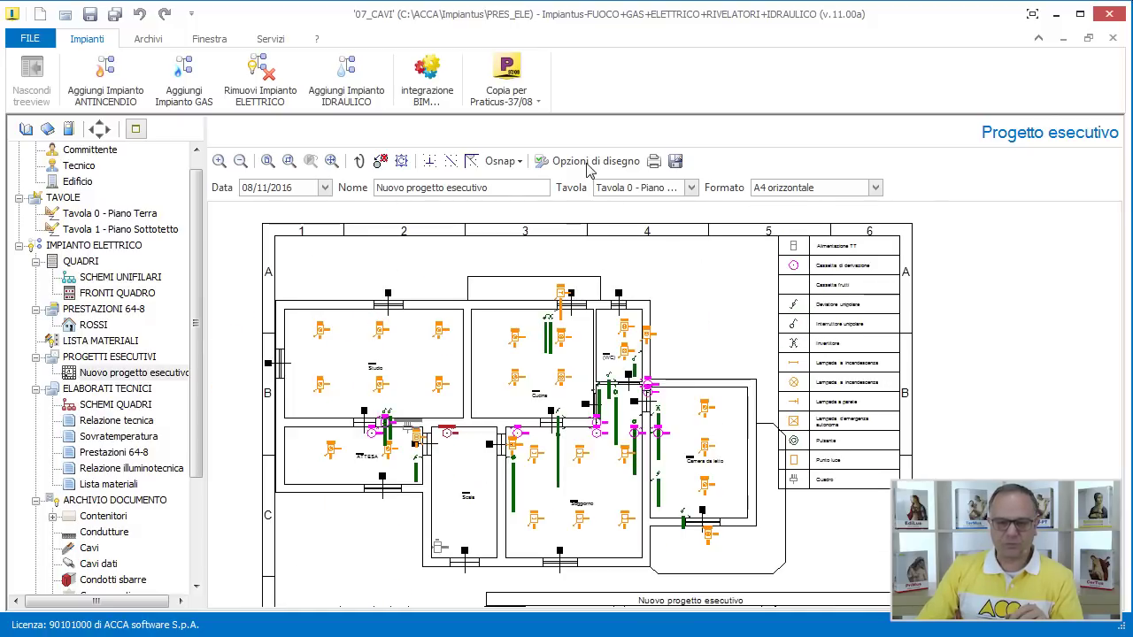
Set the legend scale to 0.8 in the drawing options
{"action": "left_click", "coordinate": [576, 162]}
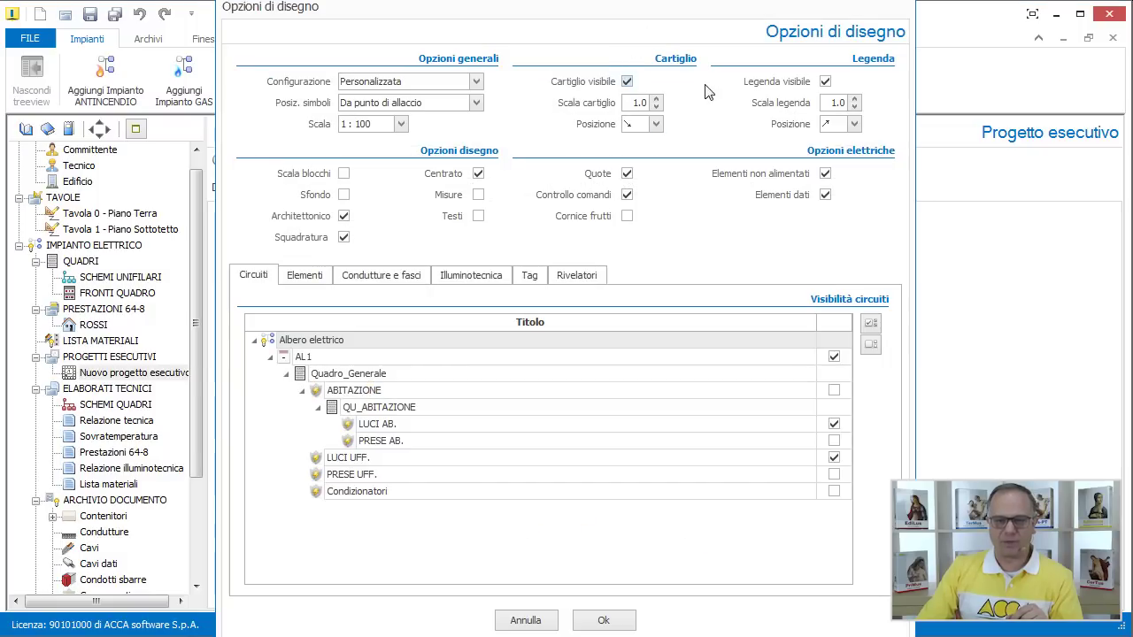
{"action": "double_click", "coordinate": [833, 103]}
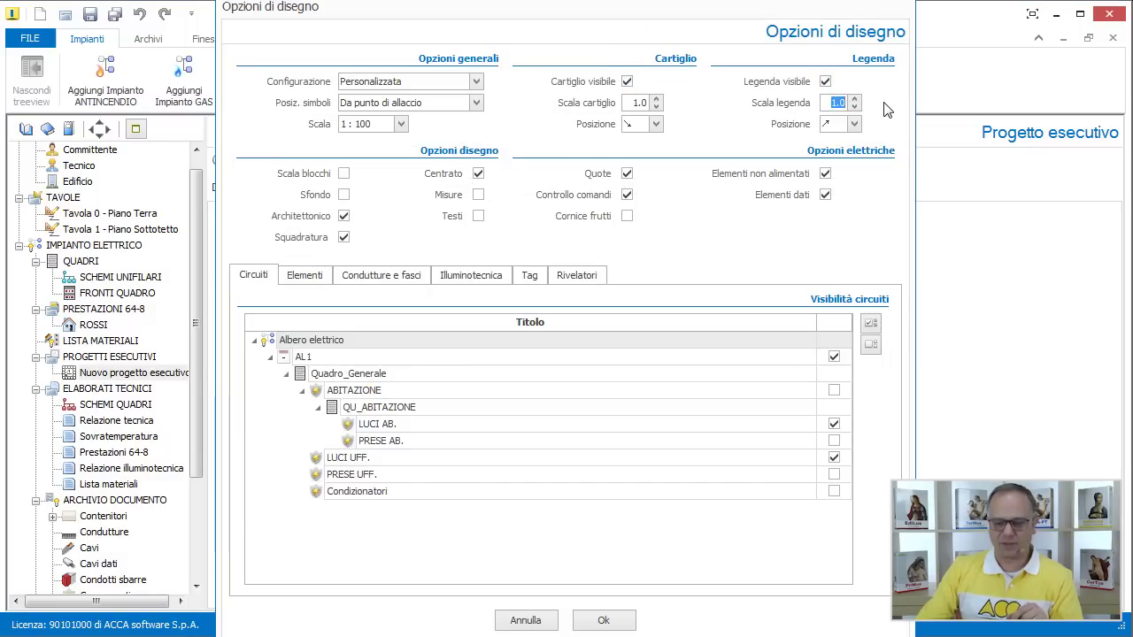
{"action": "type", "text": "0.8"}
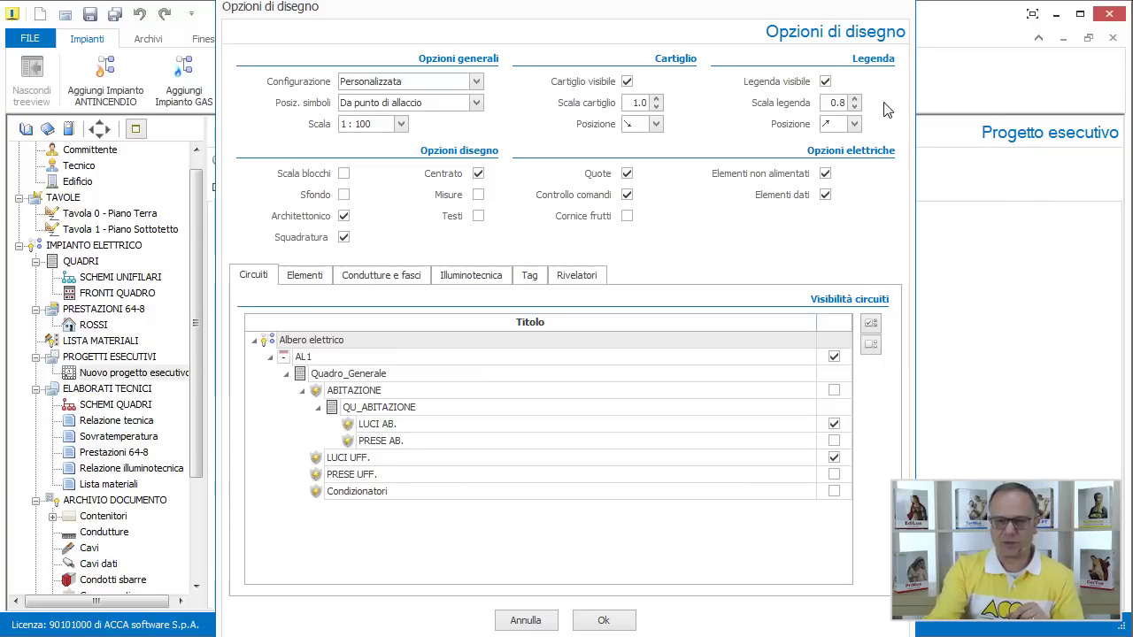
{"action": "left_click", "coordinate": [585, 623]}
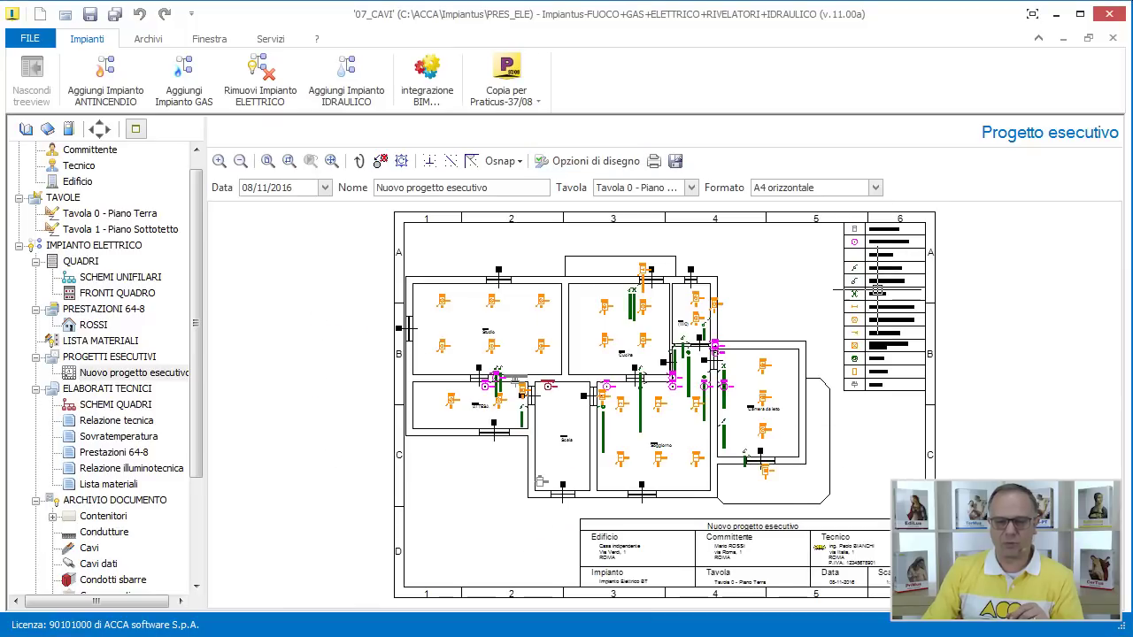
Reposition the Studio light point symbols, placing PL1 close to its connection point and PL2 near PL3
{"action": "scroll", "coordinate": [584, 372], "scroll_direction": "up", "scroll_amount": 3}
{"action": "scroll", "coordinate": [548, 376], "scroll_direction": "up", "scroll_amount": 4}
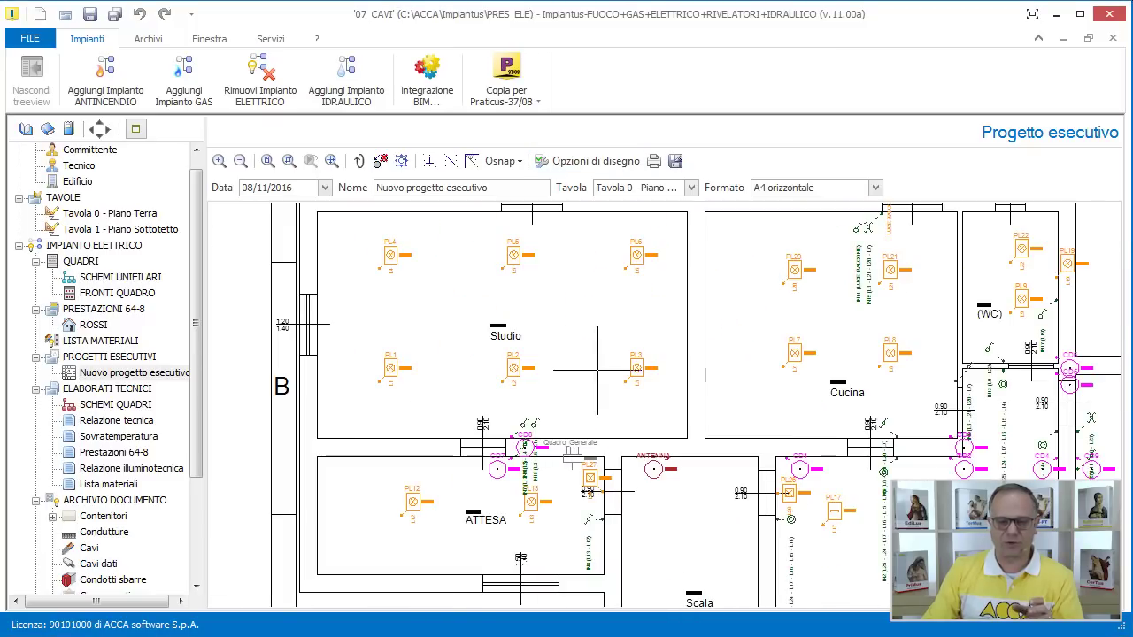
{"action": "scroll", "coordinate": [511, 390], "scroll_direction": "up", "scroll_amount": 1}
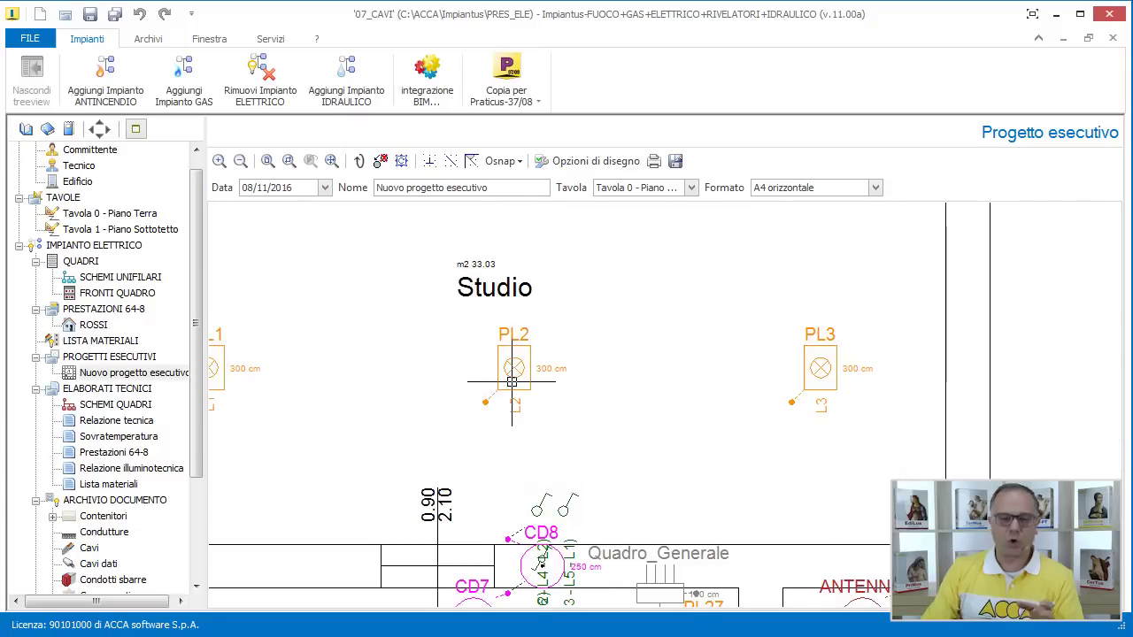
{"action": "left_click_drag", "start_coordinate": [512, 390], "coordinate": [708, 396]}
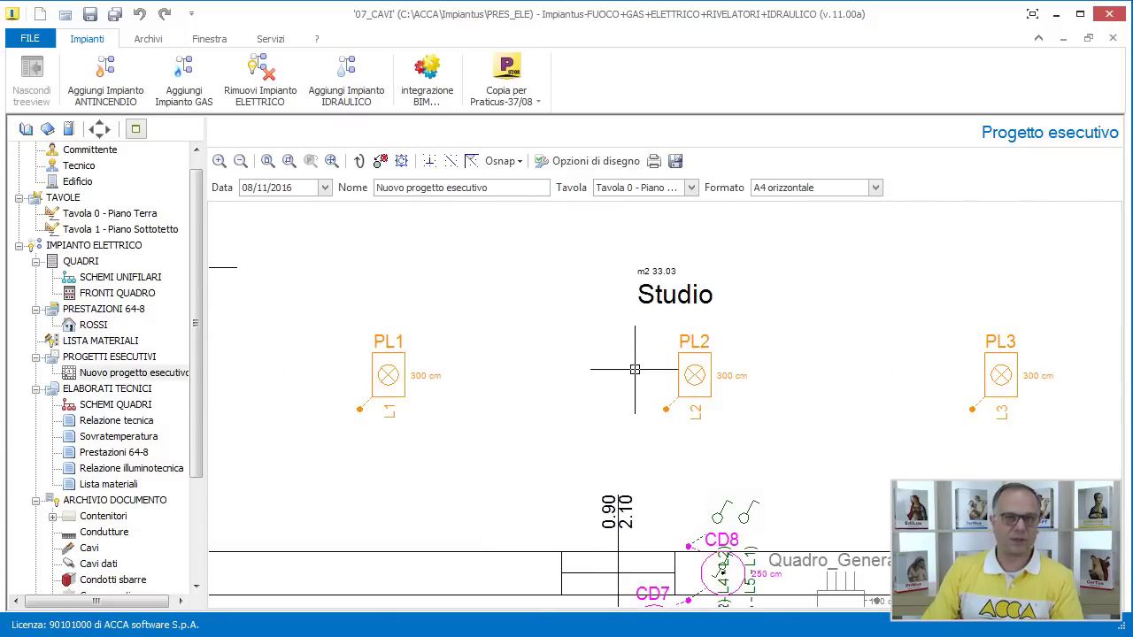
{"action": "scroll", "coordinate": [405, 413], "scroll_direction": "up", "scroll_amount": 2}
{"action": "scroll", "coordinate": [357, 390], "scroll_direction": "down", "scroll_amount": 1}
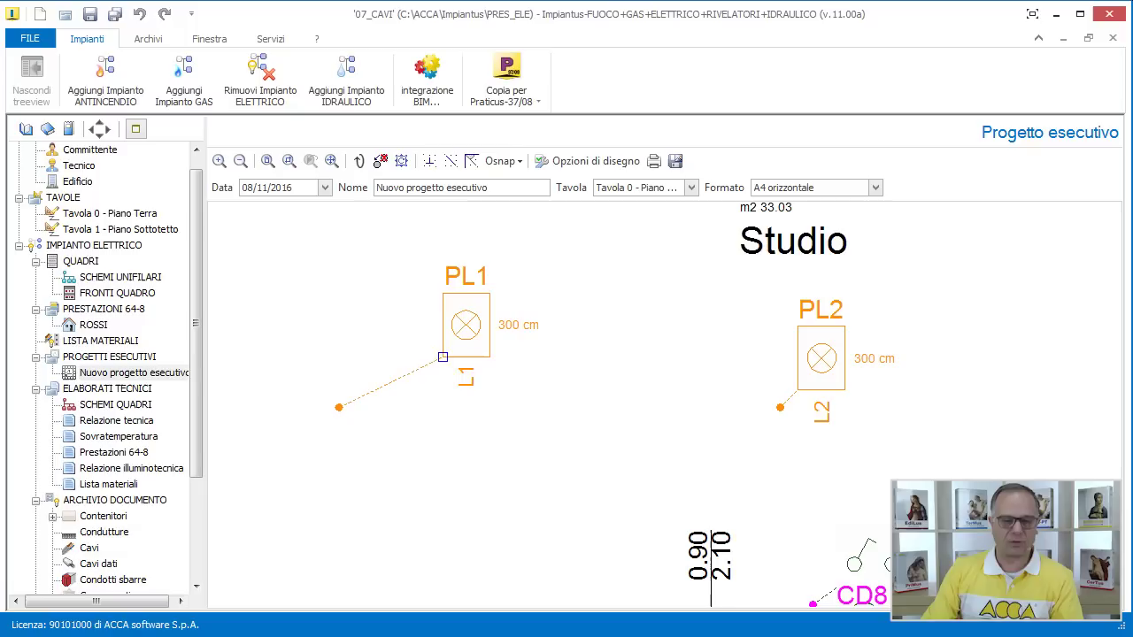
{"action": "scroll", "coordinate": [417, 413], "scroll_direction": "down", "scroll_amount": 2}
{"action": "mouse_move", "coordinate": [662, 393]}
{"action": "left_mouse_down"}
{"action": "mouse_move", "coordinate": [696, 374]}
{"action": "mouse_move", "coordinate": [746, 381]}
{"action": "left_mouse_up"}
{"action": "scroll", "coordinate": [704, 518], "scroll_direction": "up", "scroll_amount": 2}
{"action": "scroll", "coordinate": [701, 531], "scroll_direction": "up", "scroll_amount": 1}
{"action": "scroll", "coordinate": [697, 496], "scroll_direction": "down", "scroll_amount": 4}
{"action": "scroll", "coordinate": [695, 465], "scroll_direction": "down", "scroll_amount": 1}
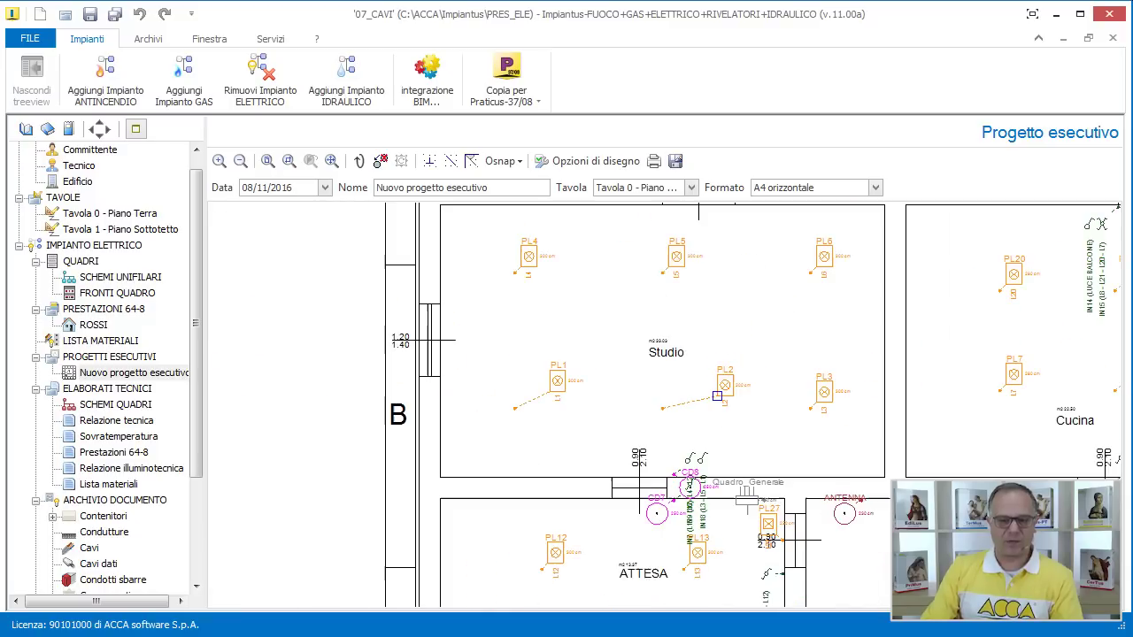
{"action": "left_click_drag", "start_coordinate": [558, 390], "coordinate": [531, 399]}
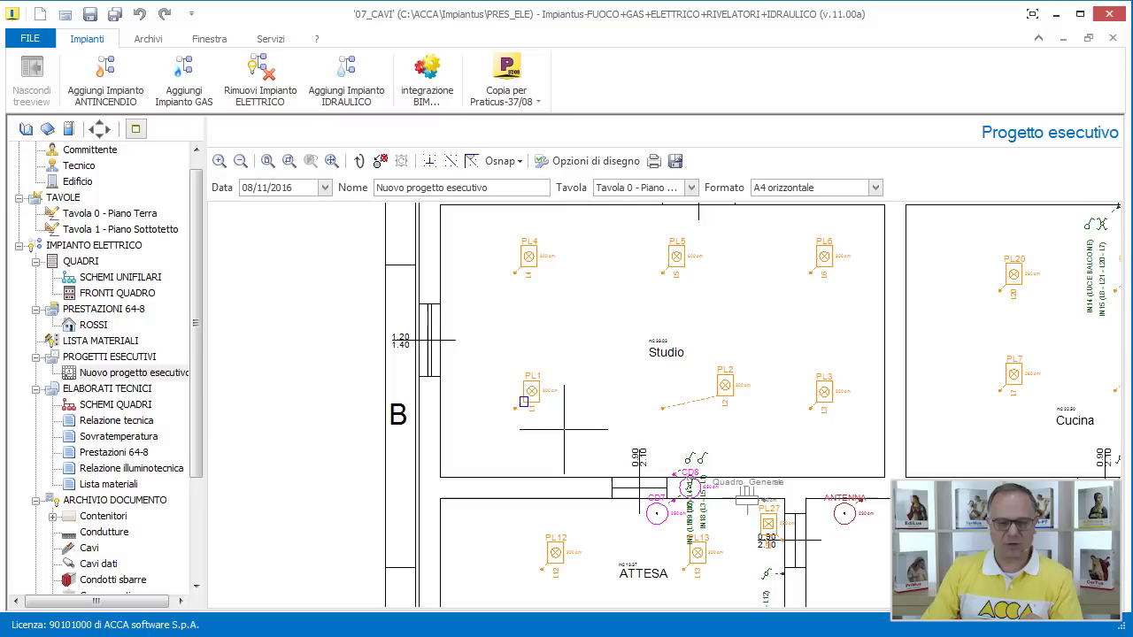
{"action": "left_click_drag", "start_coordinate": [717, 397], "coordinate": [759, 427]}
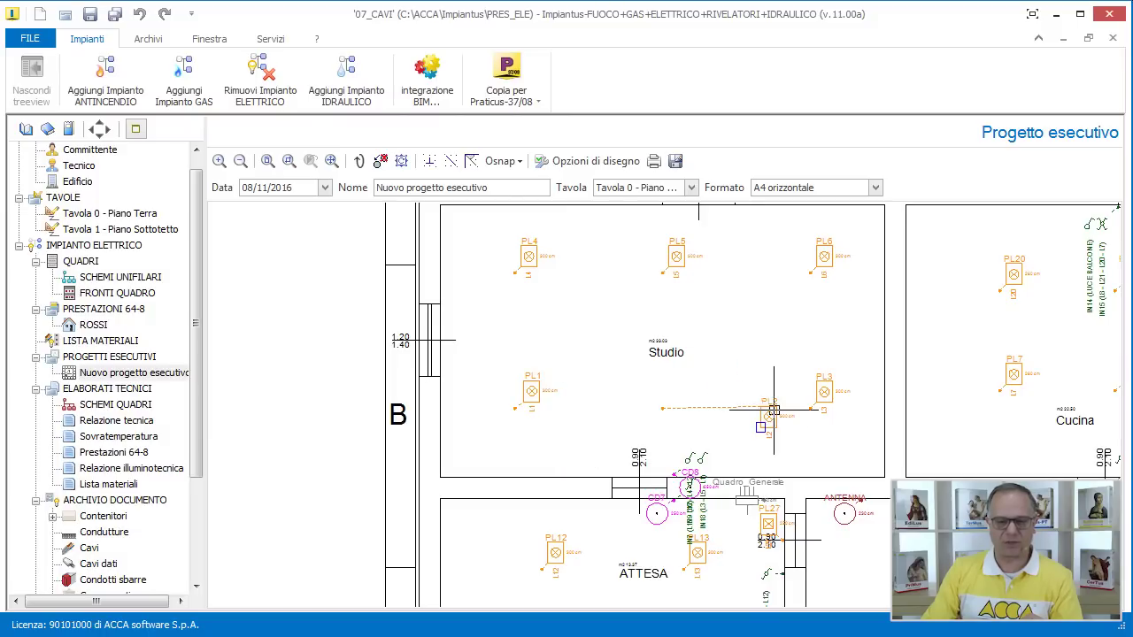
Move the CD8 junction box symbol off the wall into the Studio, just above the doorway
{"action": "middle_click_drag", "start_coordinate": [684, 415], "coordinate": [660, 355]}
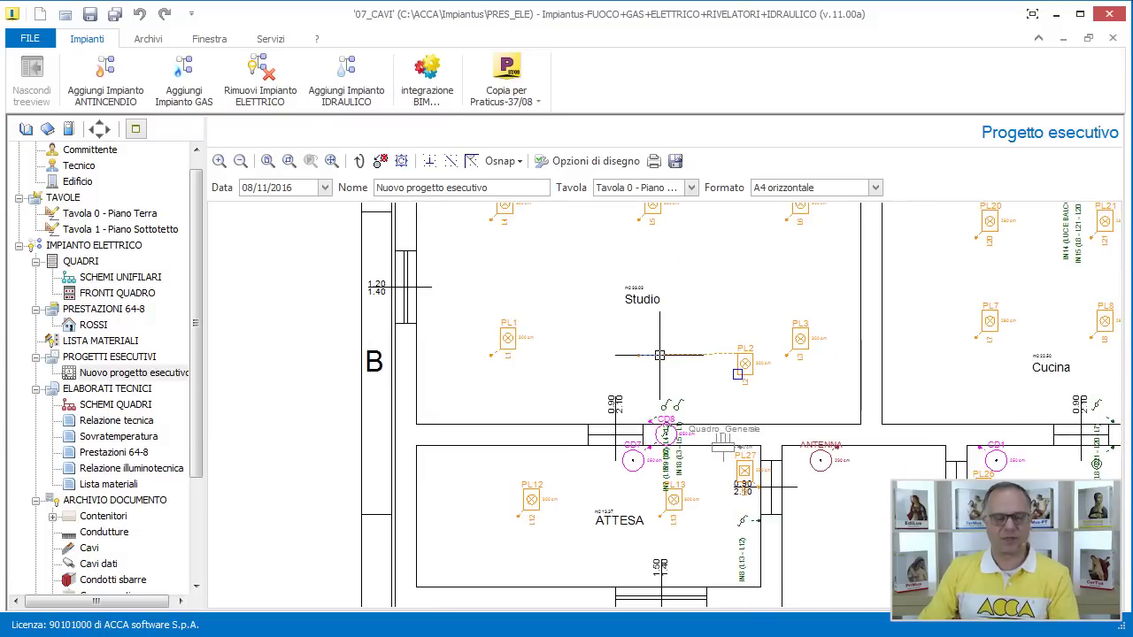
{"action": "scroll", "coordinate": [674, 435], "scroll_direction": "up", "scroll_amount": 2}
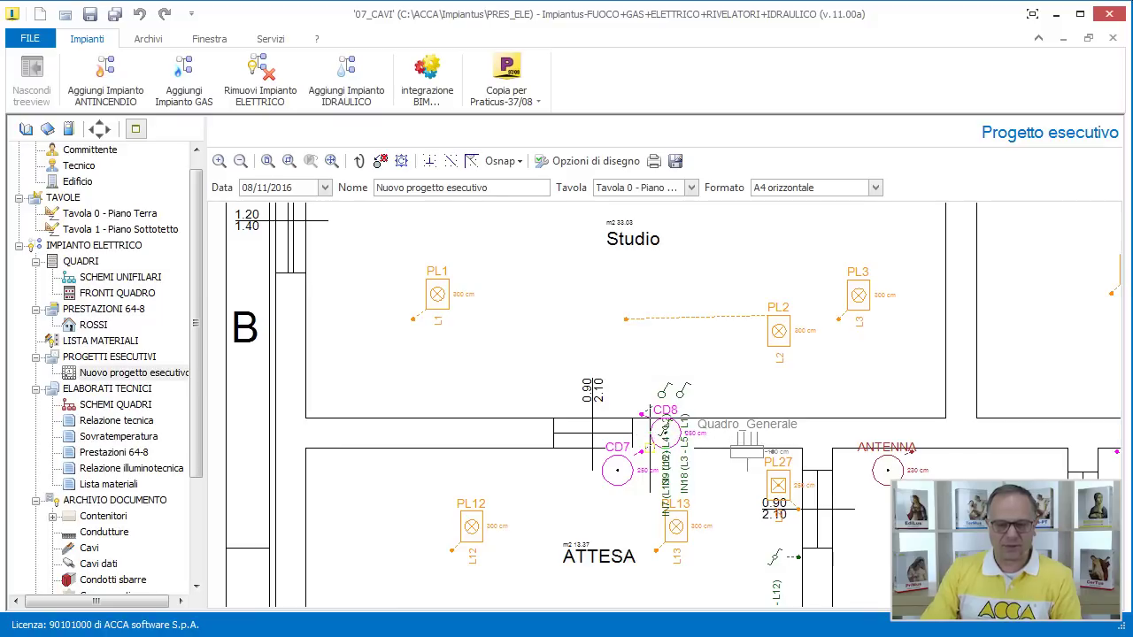
{"action": "mouse_move", "coordinate": [666, 432]}
{"action": "left_mouse_down"}
{"action": "mouse_move", "coordinate": [652, 405]}
{"action": "mouse_move", "coordinate": [607, 386]}
{"action": "left_mouse_up"}
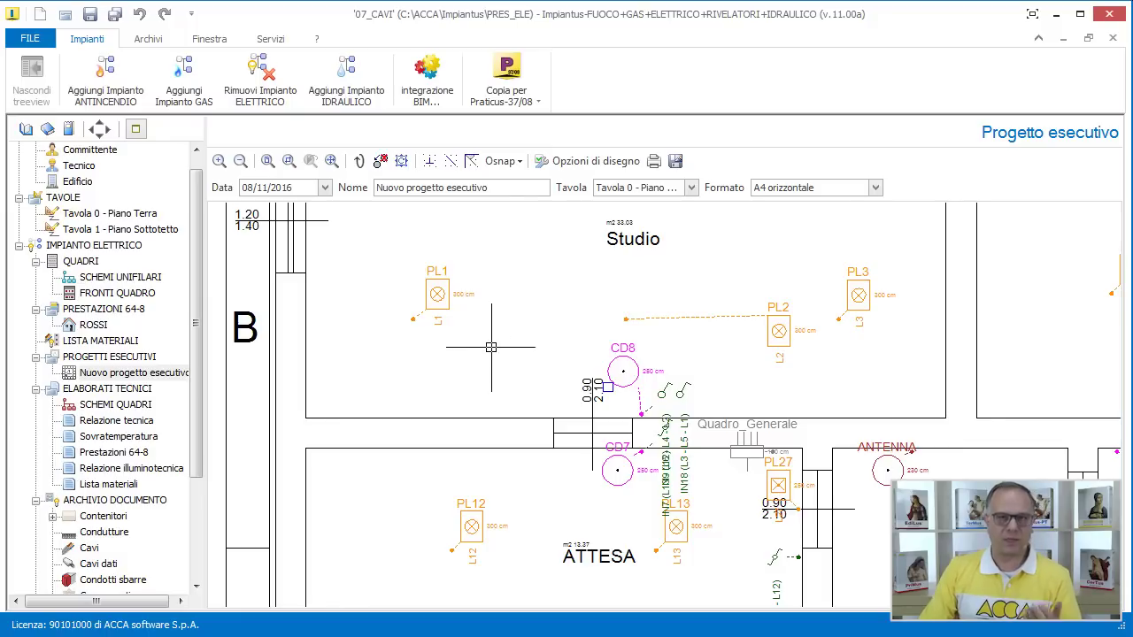
Duplicate the executive project drawing in the electrical system's executive projects
{"action": "left_click", "coordinate": [150, 373]}
{"action": "right_click", "coordinate": [173, 372]}
{"action": "left_click", "coordinate": [206, 399]}
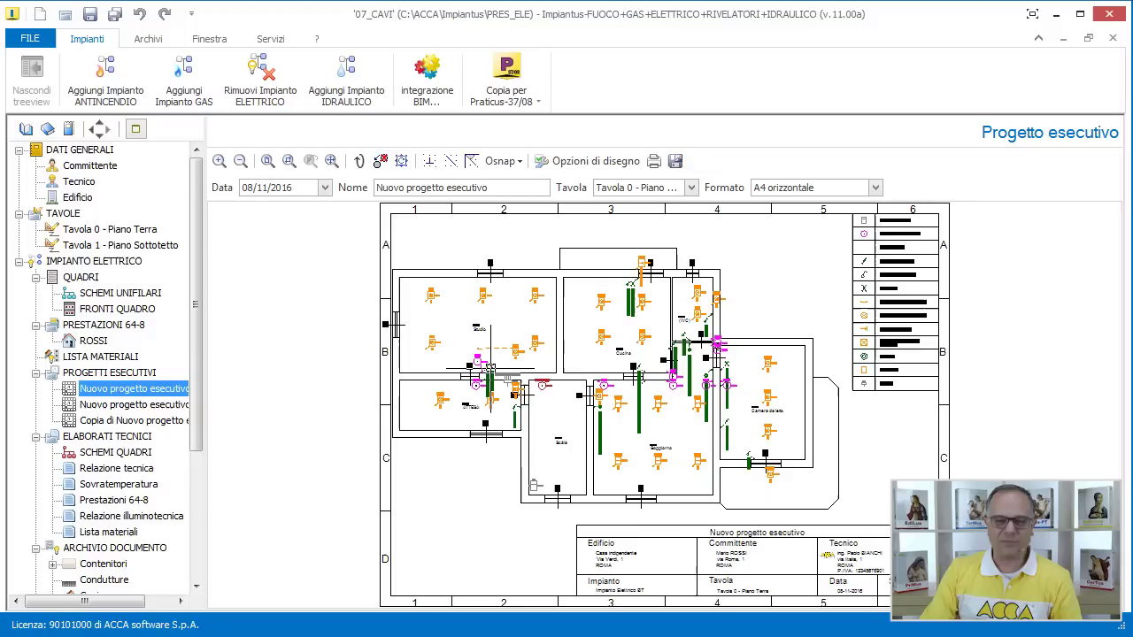
Turn on Percorsi and Percorsi dell'impianto elettrico in the conduit and cable bundle drawing options
{"action": "scroll", "coordinate": [562, 381], "scroll_direction": "up", "scroll_amount": 3}
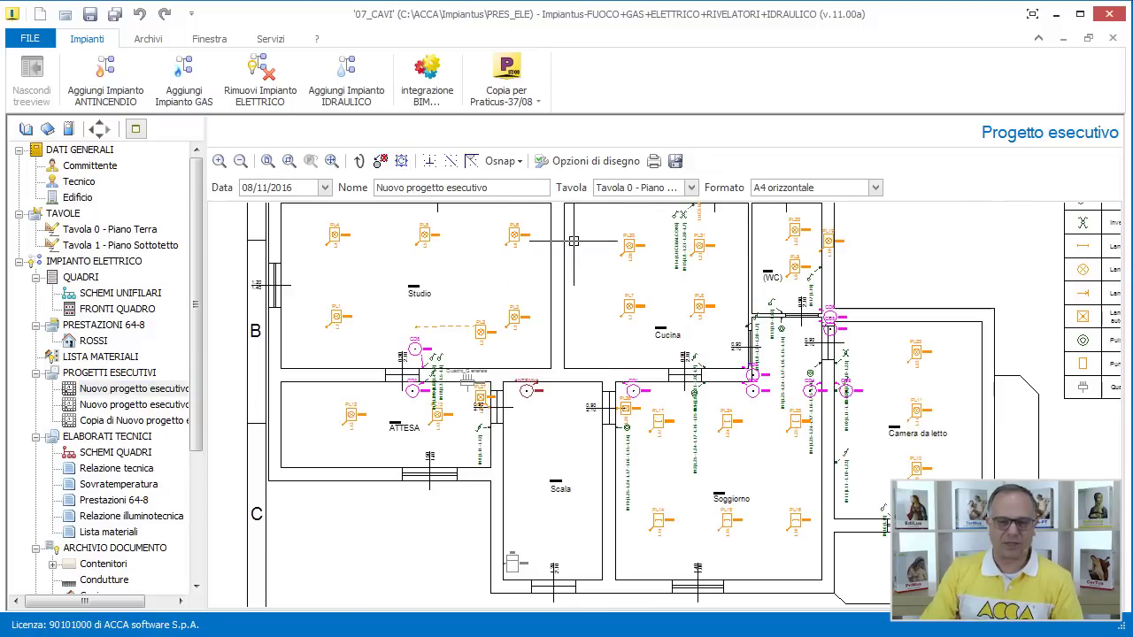
{"action": "left_click", "coordinate": [593, 162]}
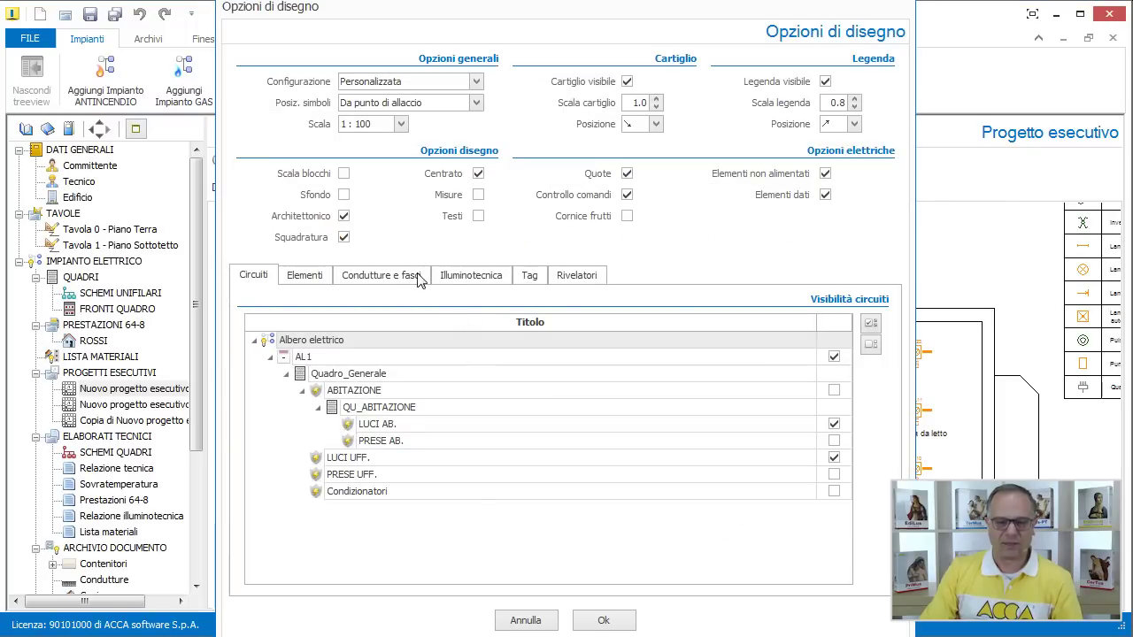
{"action": "left_click", "coordinate": [387, 277]}
{"action": "left_click", "coordinate": [344, 323]}
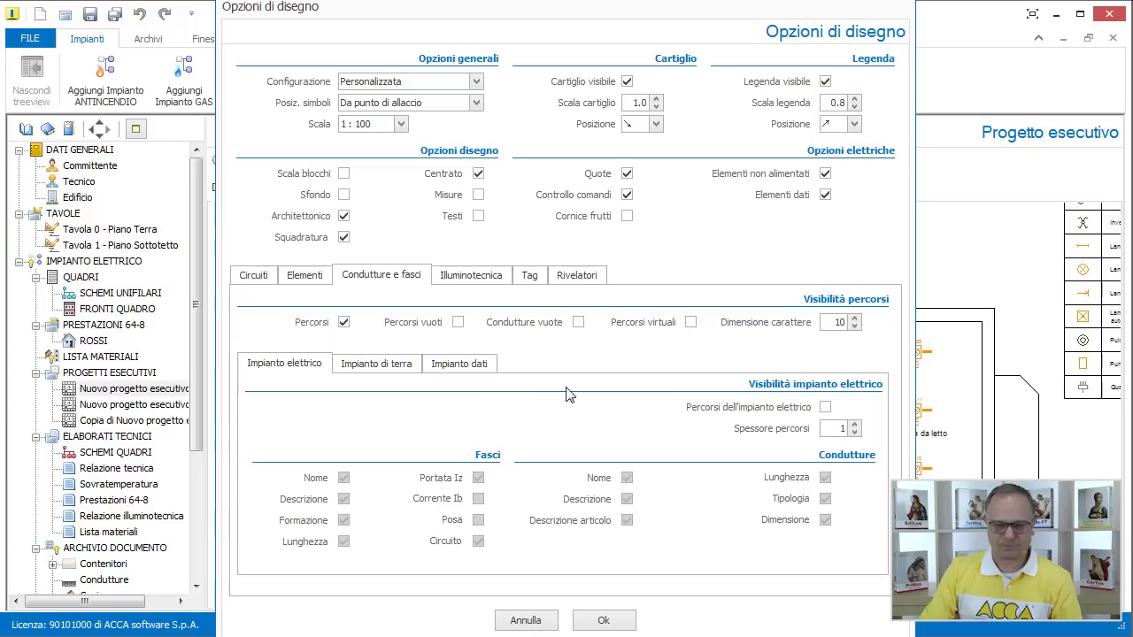
{"action": "left_click", "coordinate": [825, 407]}
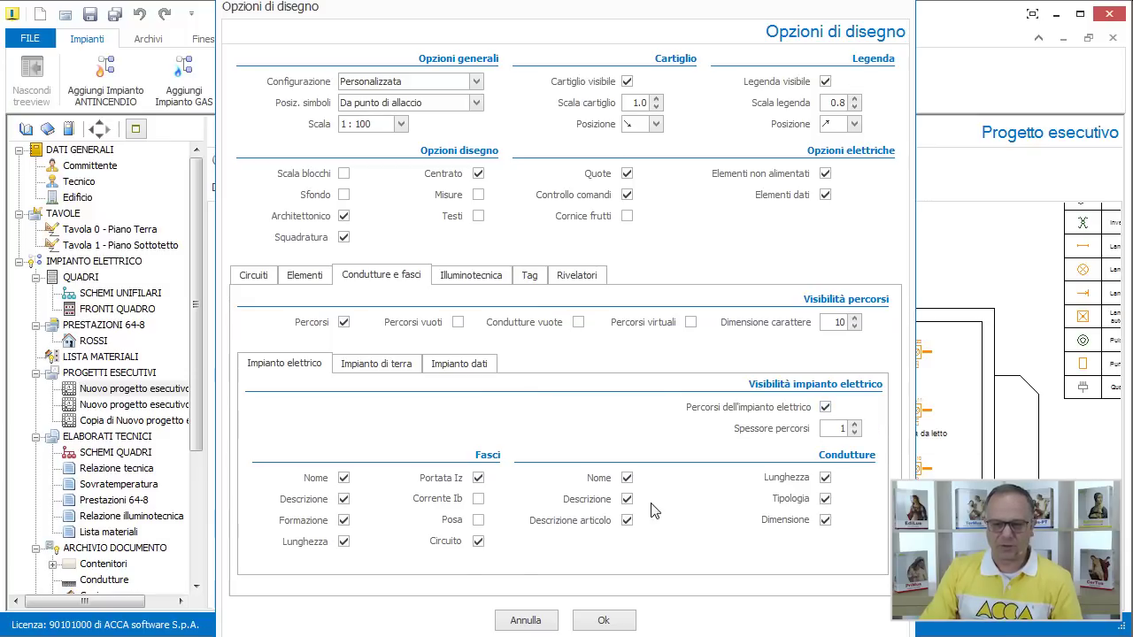
Leave only Formazione shown for the cable bundles, hiding Nome, Descrizione, Lunghezza, Portata Iz and Circuito
{"action": "left_click", "coordinate": [344, 478]}
{"action": "left_click", "coordinate": [344, 499]}
{"action": "left_click", "coordinate": [344, 542]}
{"action": "left_click", "coordinate": [478, 478]}
{"action": "left_click", "coordinate": [478, 541]}
Hide all Condutture labels, set the path thickness to 2 and apply the drawing options
{"action": "left_click", "coordinate": [627, 520]}
{"action": "left_click", "coordinate": [627, 499]}
{"action": "left_click", "coordinate": [627, 478]}
{"action": "left_click", "coordinate": [825, 478]}
{"action": "left_click", "coordinate": [825, 500]}
{"action": "left_click", "coordinate": [825, 521]}
{"action": "left_click", "coordinate": [854, 424]}
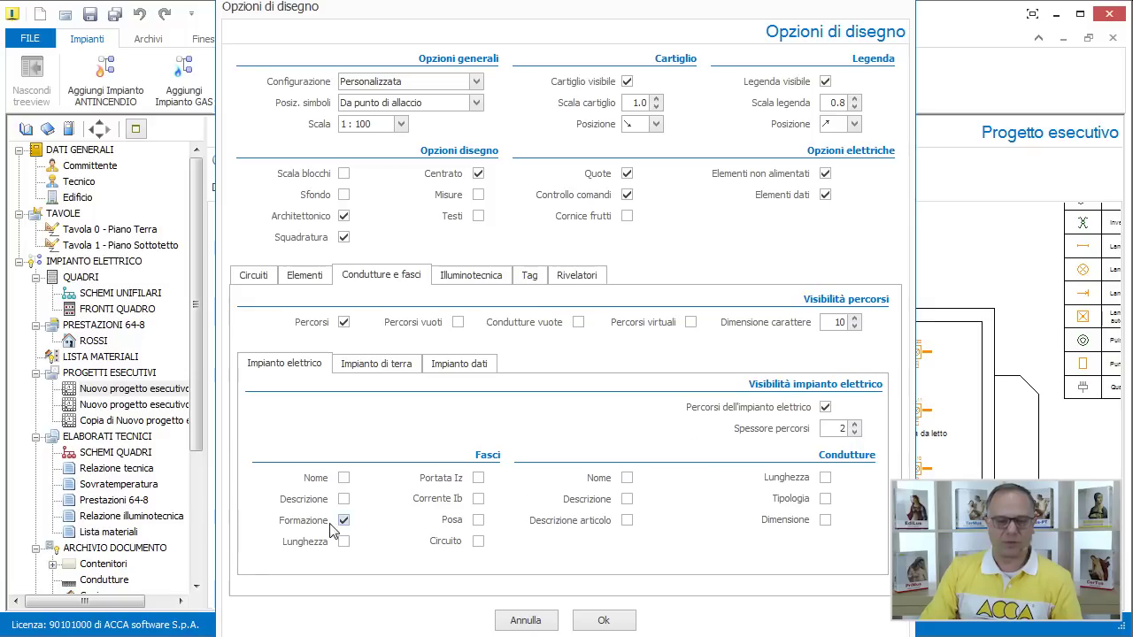
{"action": "left_click", "coordinate": [619, 619]}
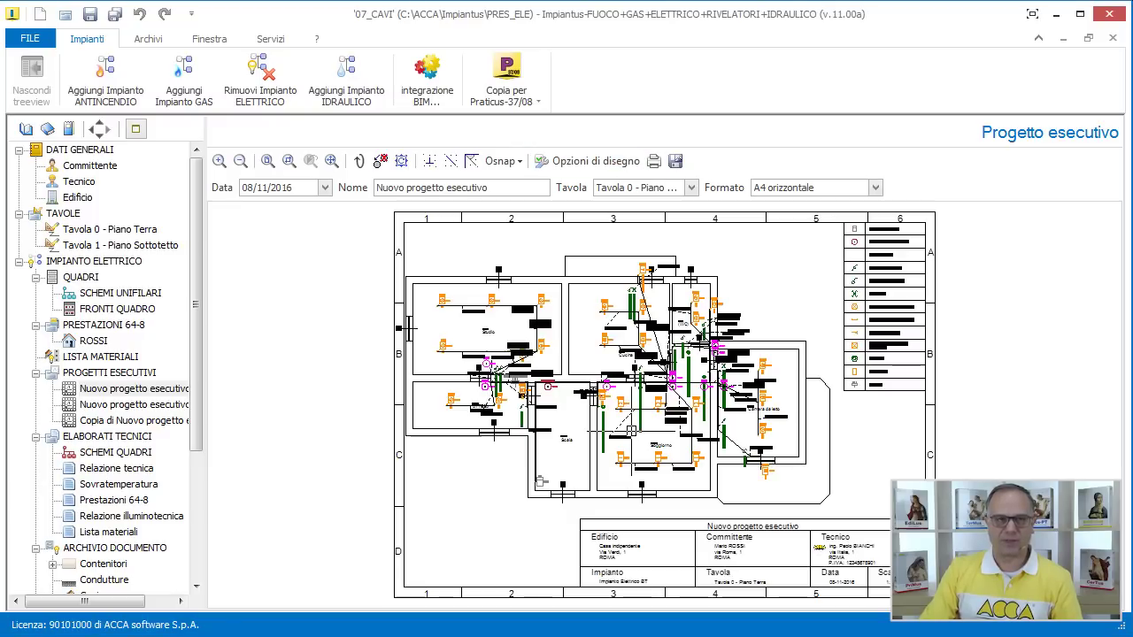
{"action": "scroll", "coordinate": [462, 305], "scroll_direction": "up", "scroll_amount": 3}
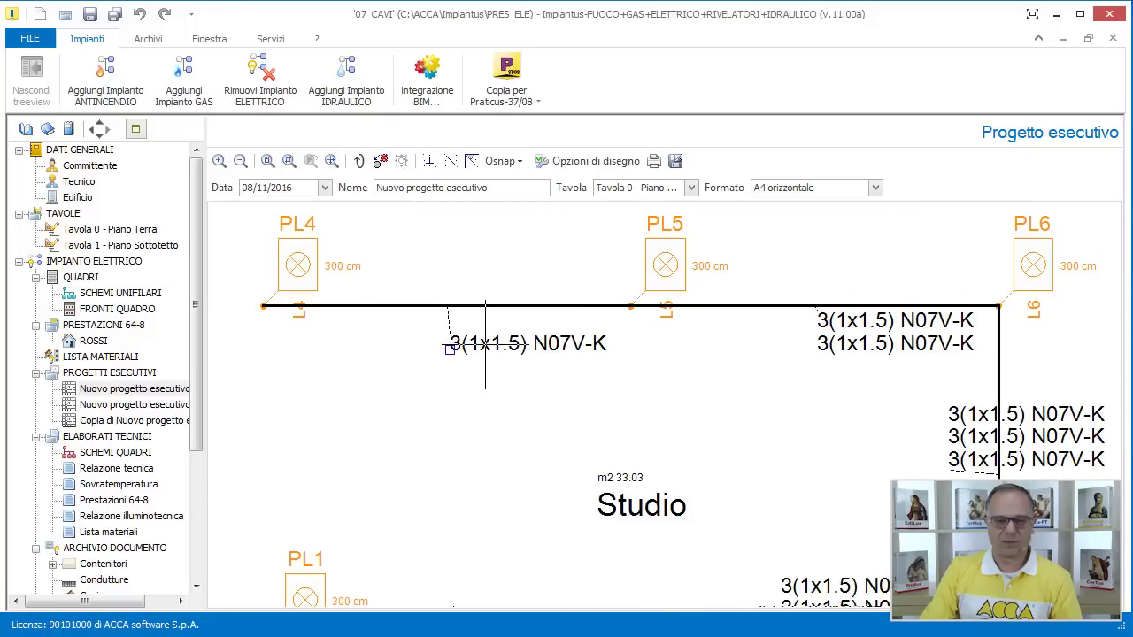
Move the 3(1x1.5) N07V-K label between PL4 and PL5 in the Studio to above its cable path
{"action": "left_click", "coordinate": [406, 285]}
{"action": "scroll", "coordinate": [458, 370], "scroll_direction": "down", "scroll_amount": 1}
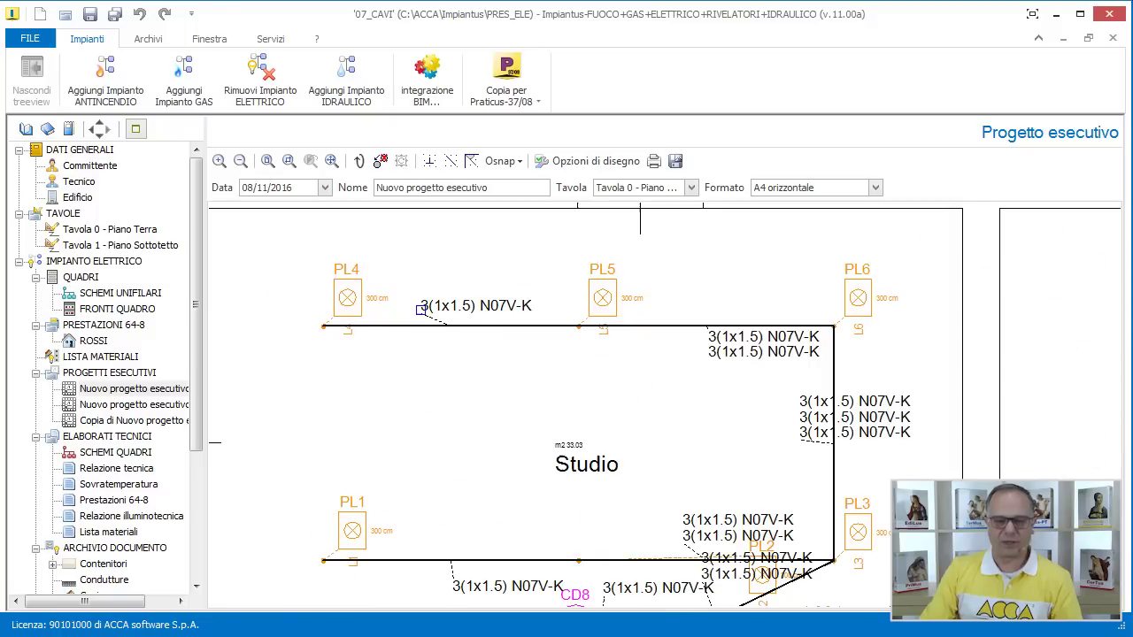
{"action": "scroll", "coordinate": [425, 380], "scroll_direction": "down", "scroll_amount": 2}
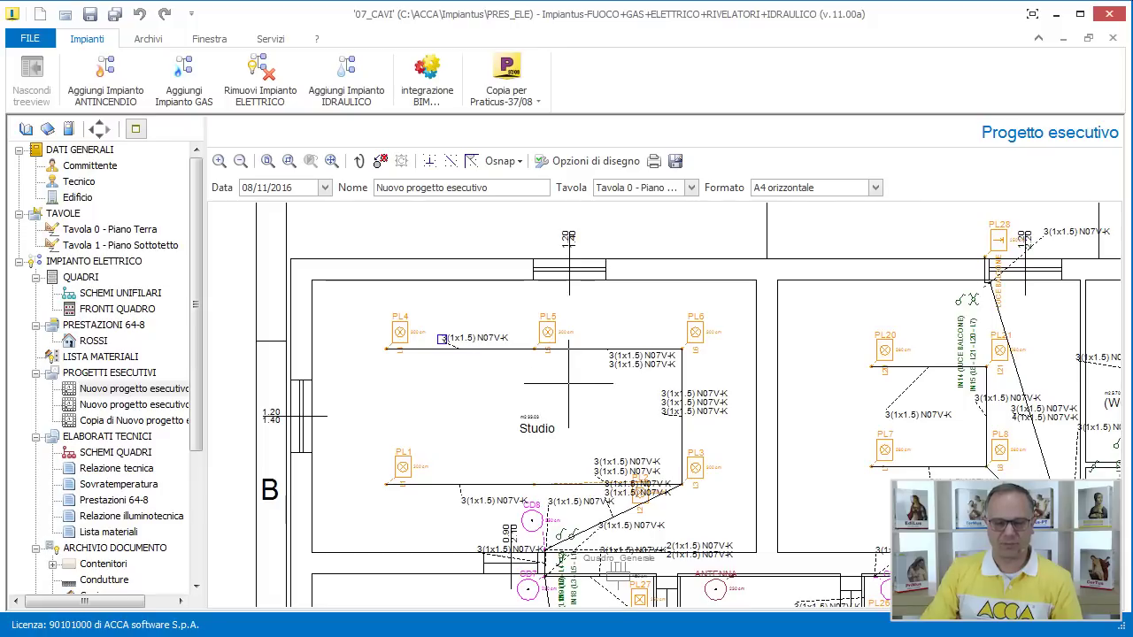
{"action": "scroll", "coordinate": [630, 380], "scroll_direction": "up", "scroll_amount": 1}
{"action": "left_click", "coordinate": [618, 362]}
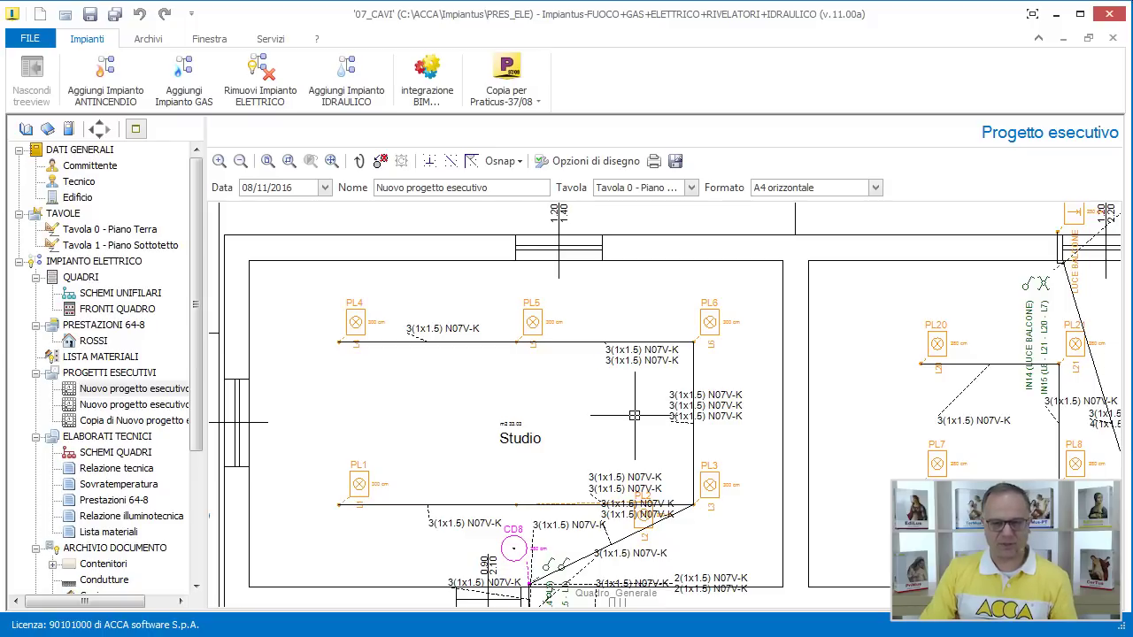
{"action": "scroll", "coordinate": [632, 398], "scroll_direction": "down", "scroll_amount": 3}
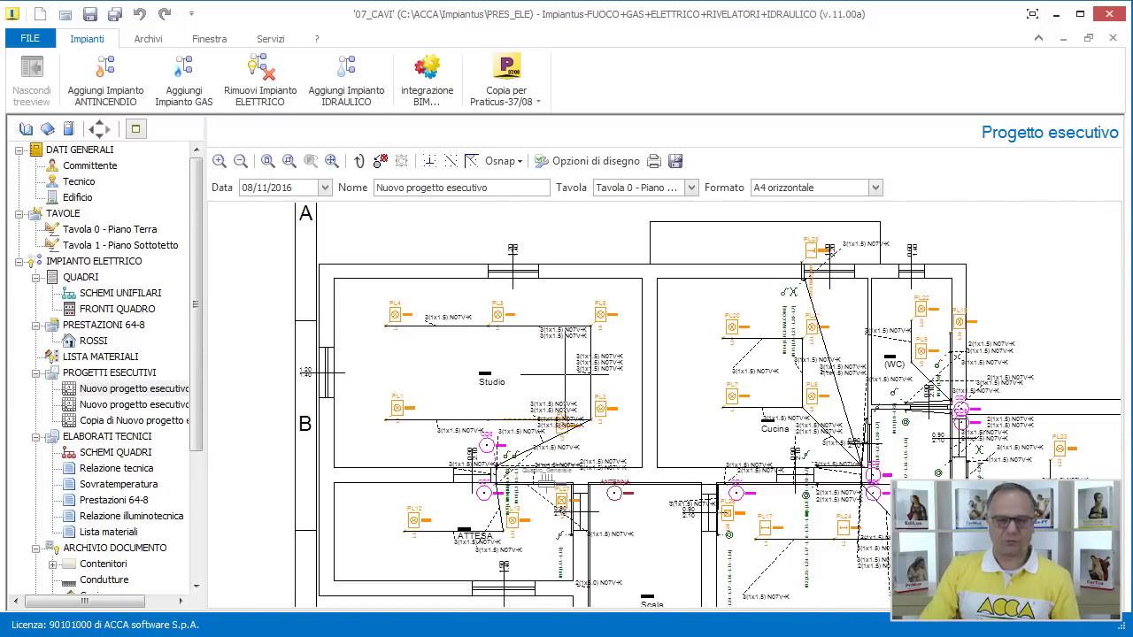
{"action": "scroll", "coordinate": [567, 398], "scroll_direction": "down", "scroll_amount": 1}
{"action": "scroll", "coordinate": [573, 374], "scroll_direction": "down", "scroll_amount": 1}
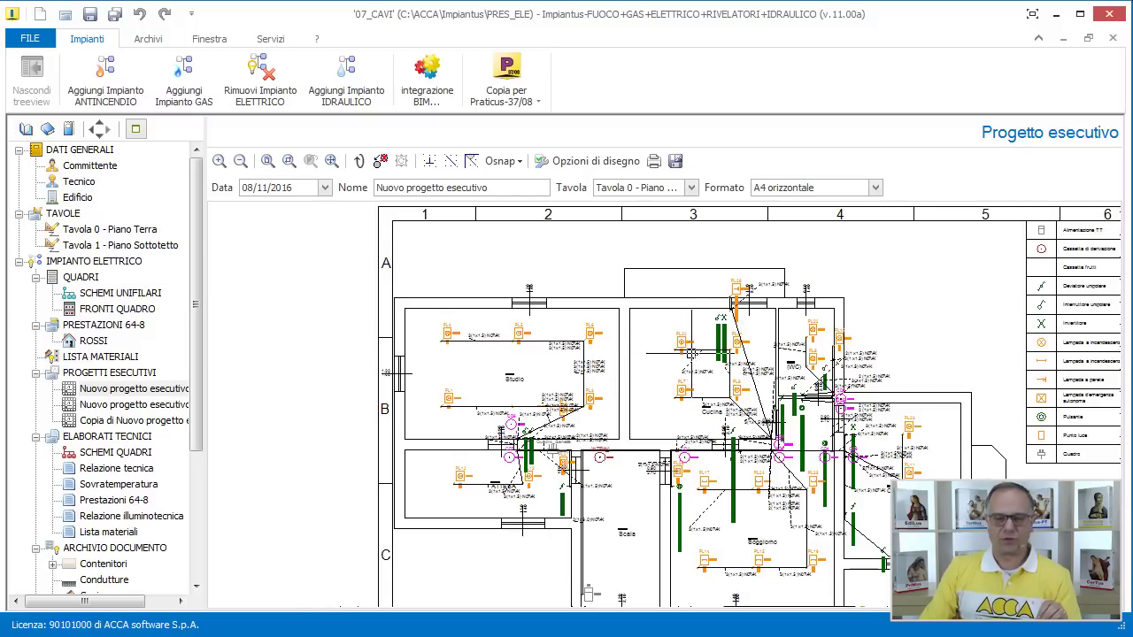
Open the Tavola 0 - Piano Terra plan and clear the calculation results to unlock the electrical system for editing
{"action": "scroll", "coordinate": [694, 354], "scroll_direction": "up", "scroll_amount": 2}
{"action": "scroll", "coordinate": [691, 347], "scroll_direction": "up", "scroll_amount": 2}
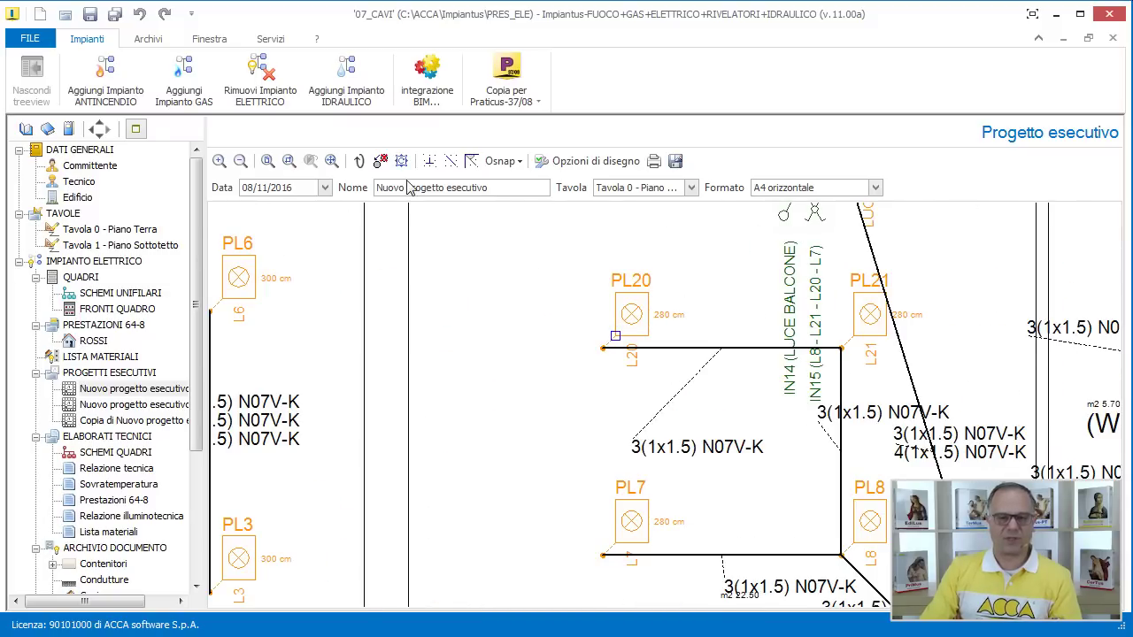
{"action": "mouse_move", "coordinate": [659, 393]}
{"action": "middle_mouse_down"}
{"action": "mouse_move", "coordinate": [620, 382]}
{"action": "mouse_move", "coordinate": [558, 407]}
{"action": "middle_mouse_up"}
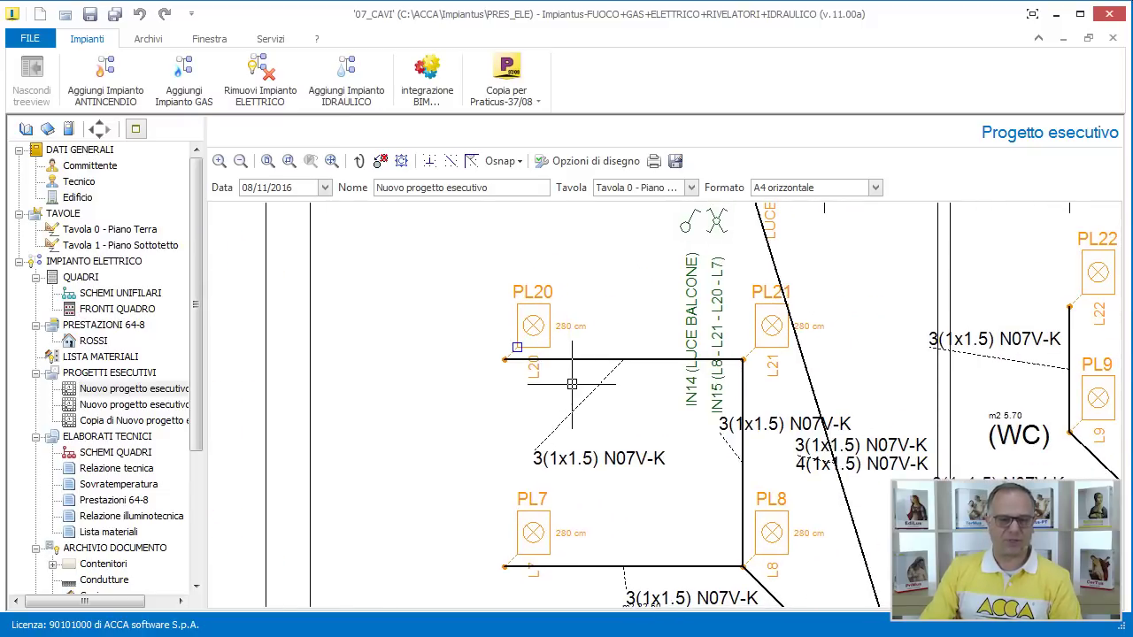
{"action": "scroll", "coordinate": [571, 390], "scroll_direction": "down", "scroll_amount": 4}
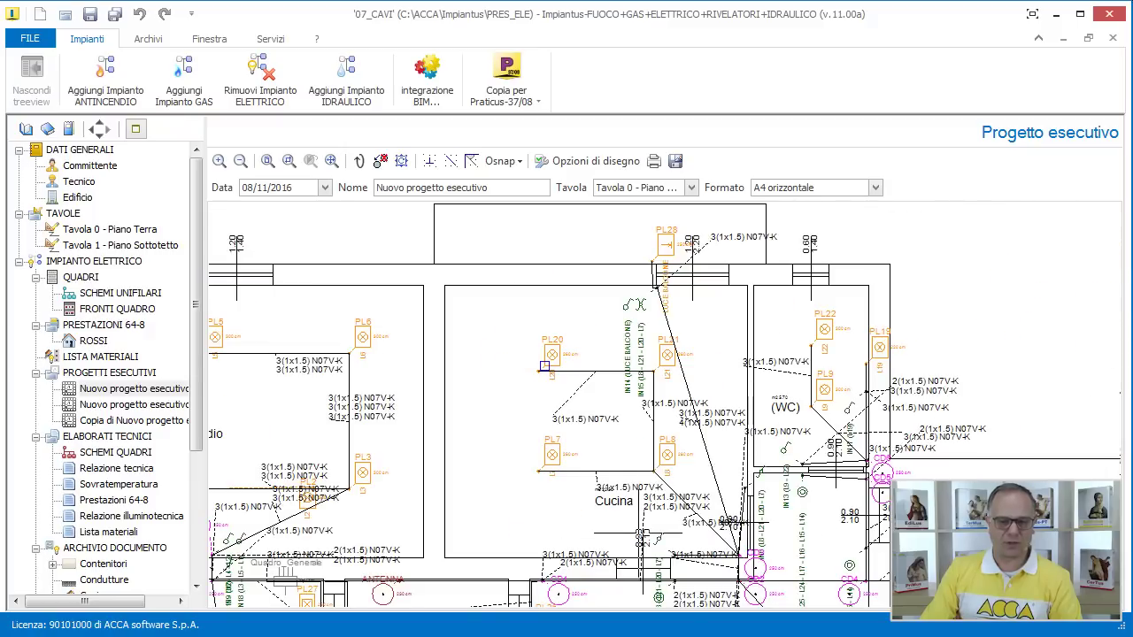
{"action": "scroll", "coordinate": [638, 527], "scroll_direction": "up", "scroll_amount": 2}
{"action": "left_click", "coordinate": [86, 229]}
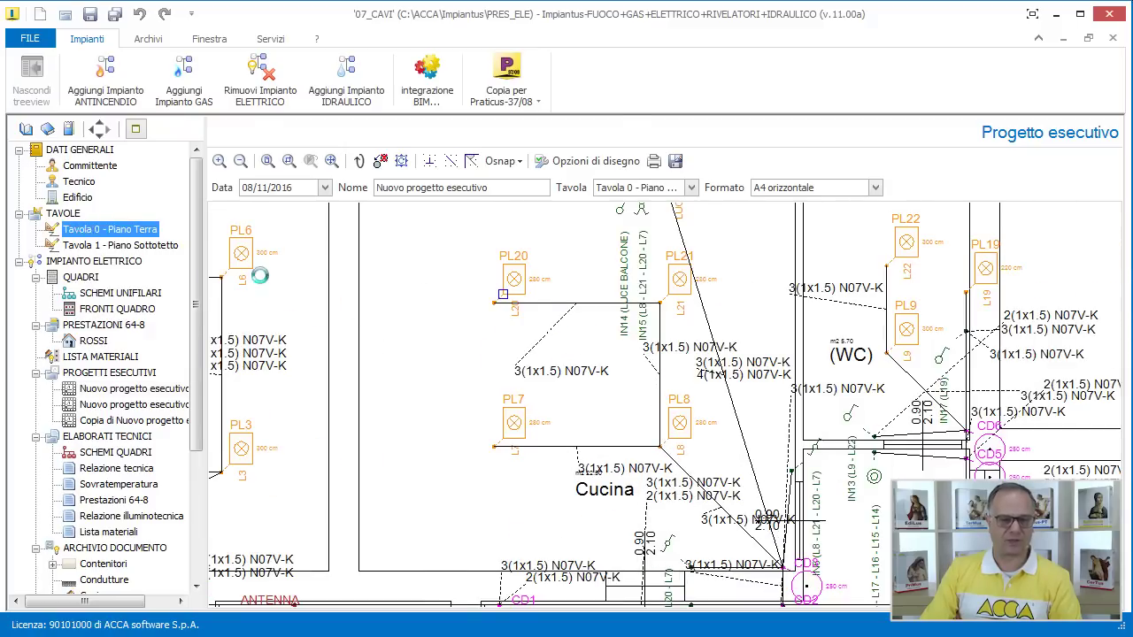
{"action": "scroll", "coordinate": [576, 287], "scroll_direction": "up", "scroll_amount": 4}
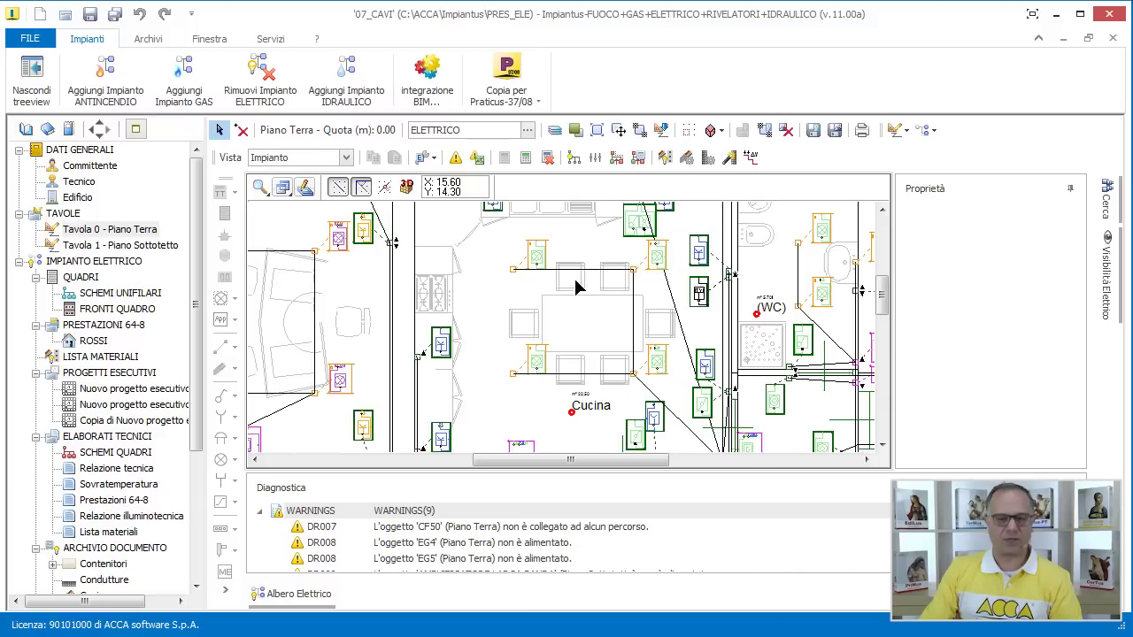
{"action": "left_click", "coordinate": [548, 157]}
{"action": "left_click", "coordinate": [660, 434]}
{"action": "scroll", "coordinate": [524, 246], "scroll_direction": "up", "scroll_amount": 2}
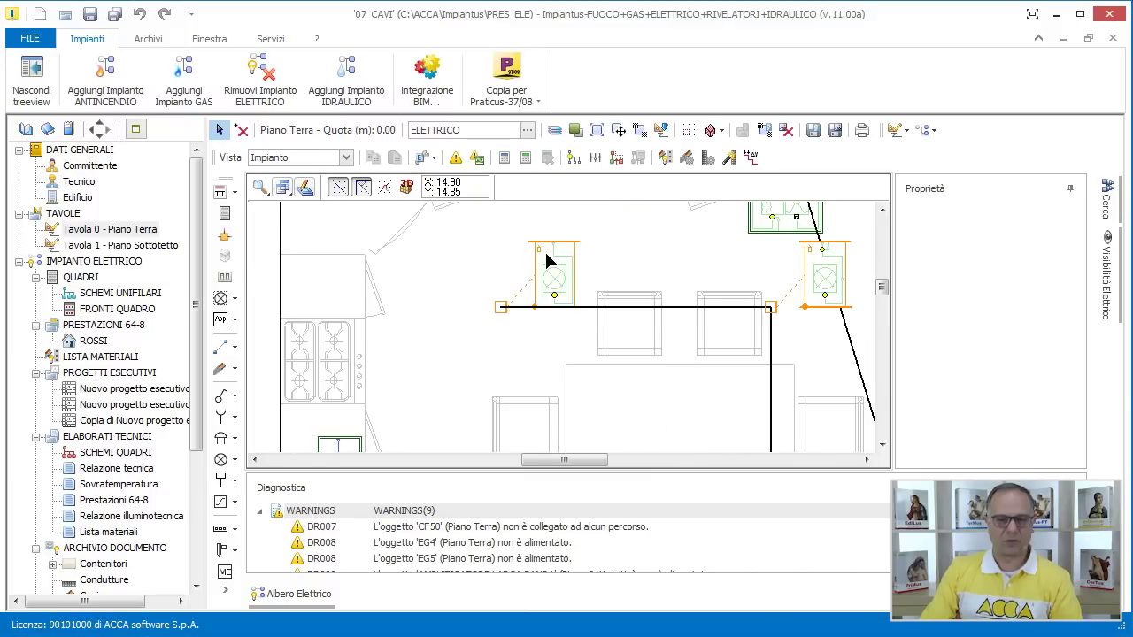
Delete light point PL20 from the Cucina despite its electrical connections, keeping the path
{"action": "left_click", "coordinate": [546, 260]}
{"action": "key", "text": "Delete"}
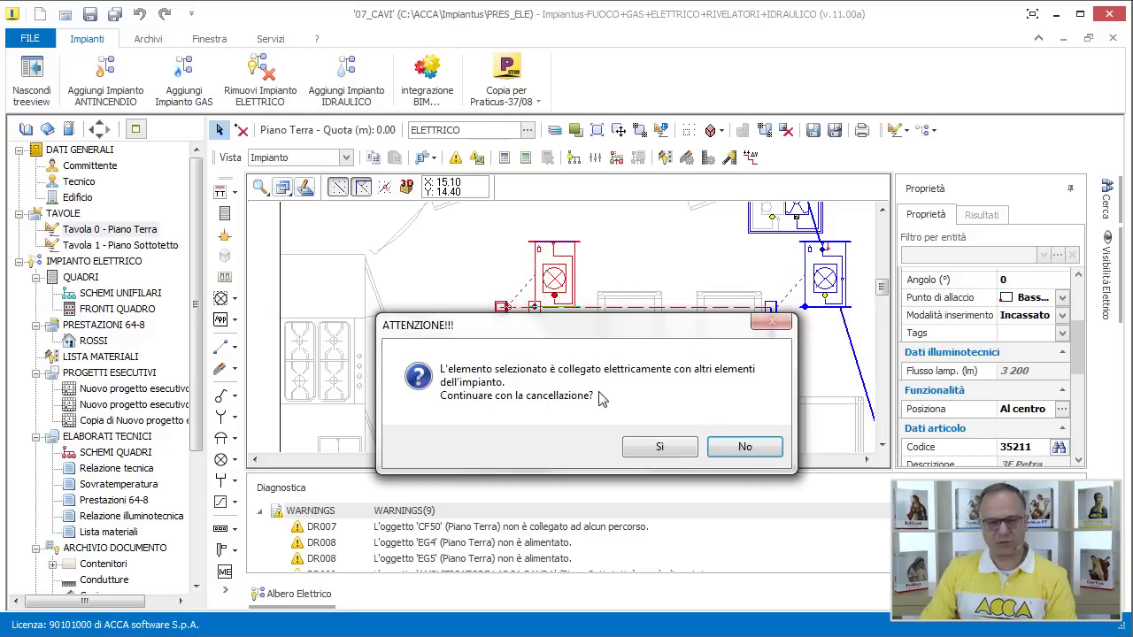
{"action": "left_click", "coordinate": [659, 447]}
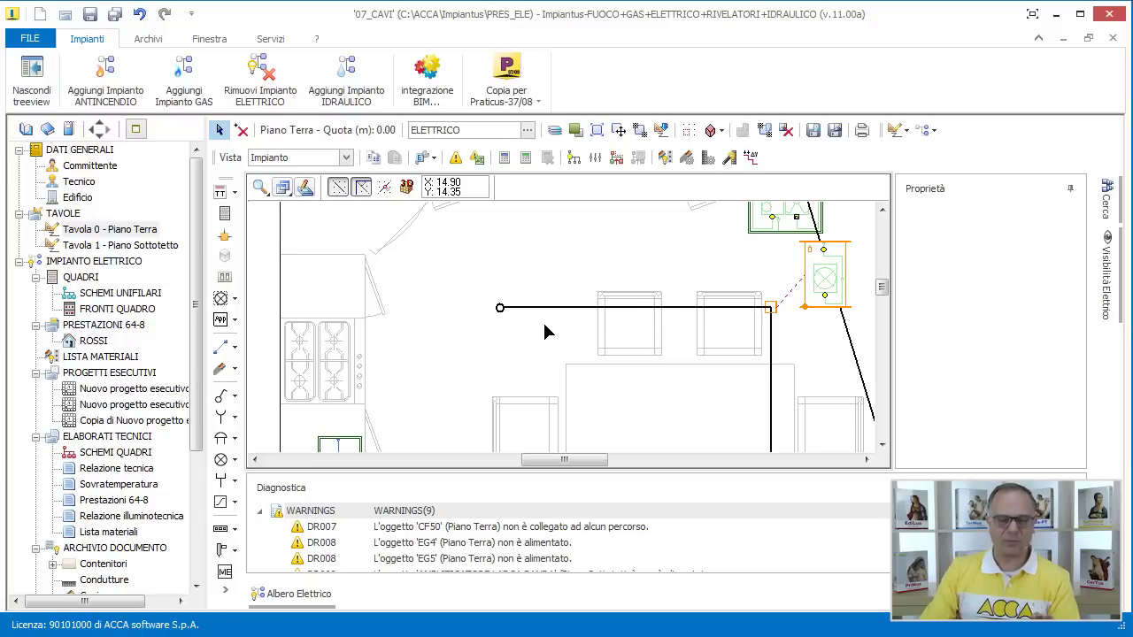
{"action": "scroll", "coordinate": [543, 321], "scroll_direction": "down", "scroll_amount": 2}
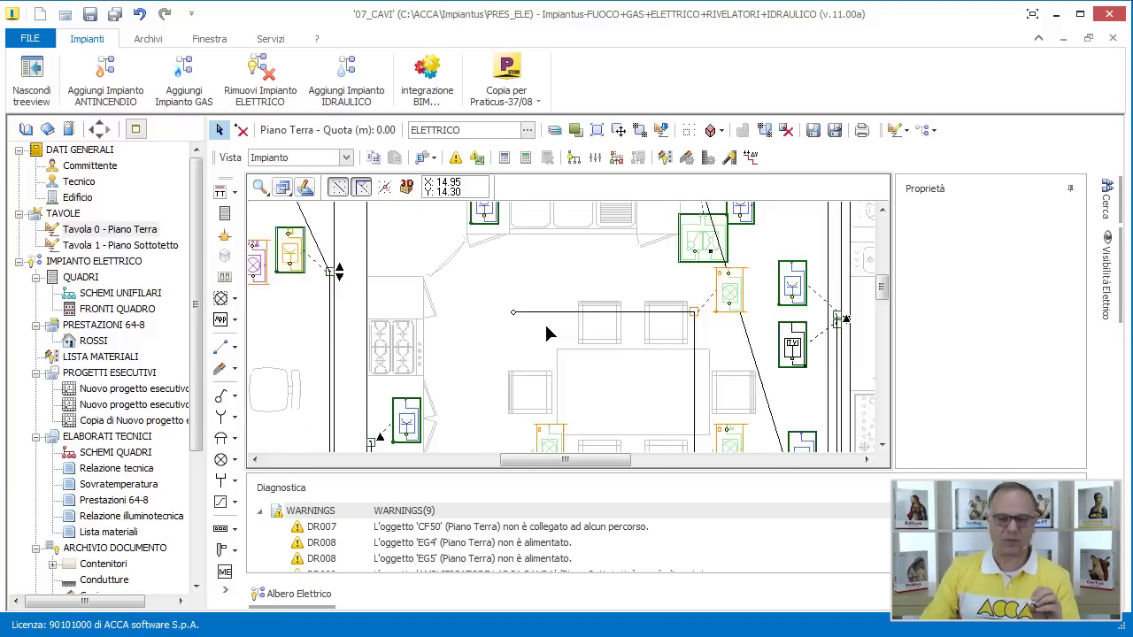
Recalculate and verify the electrical system
{"action": "left_click", "coordinate": [504, 157]}
{"action": "left_click", "coordinate": [657, 444]}
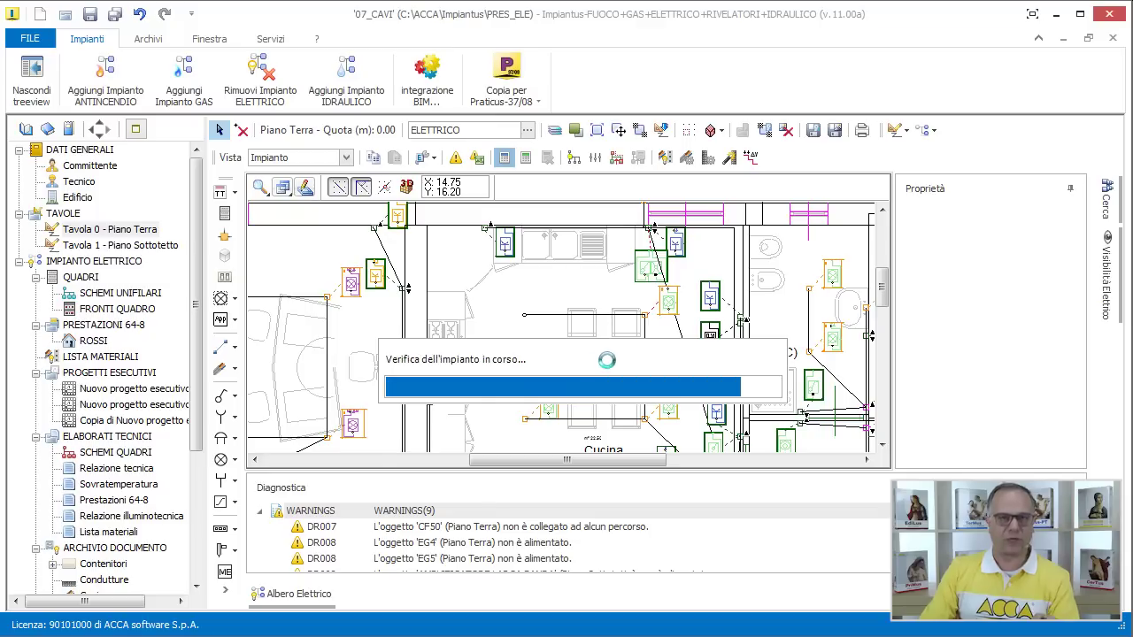
{"action": "left_click", "coordinate": [686, 442]}
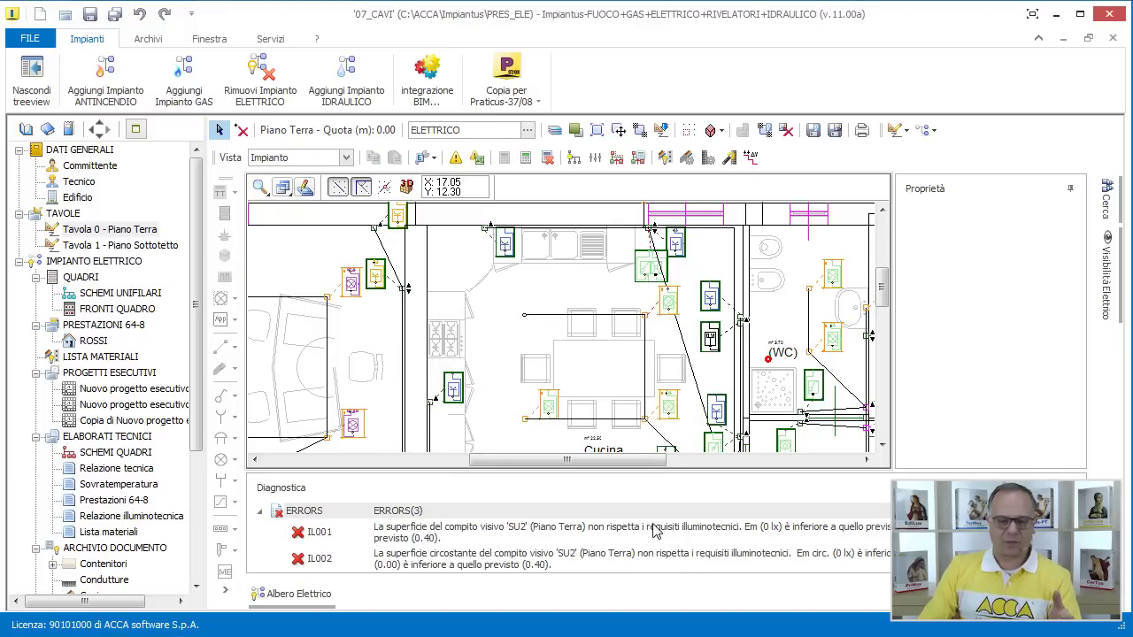
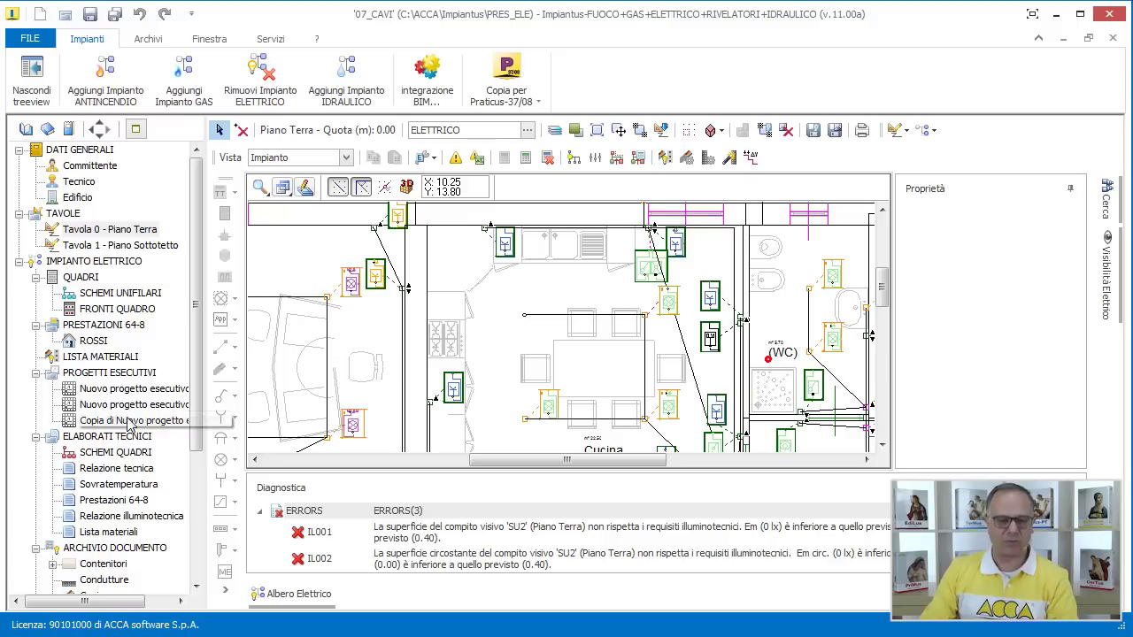
Open Copia di Nuovo progetto esecutivo and examine the light points in the Cucina and the rest of the floor plan
{"action": "left_click", "coordinate": [106, 405]}
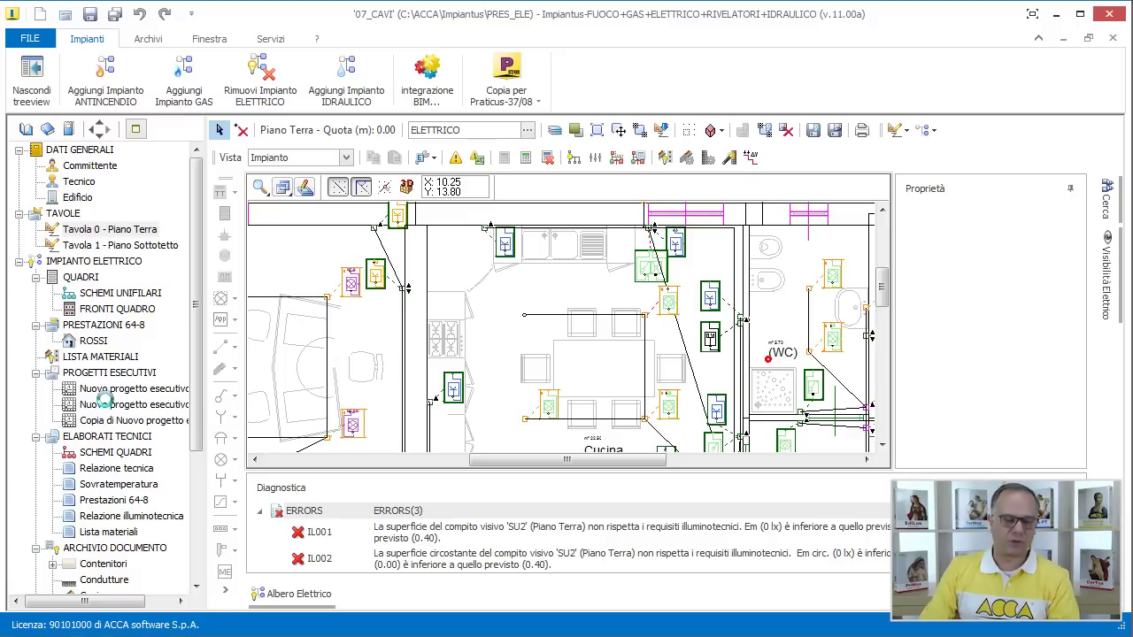
{"action": "left_click", "coordinate": [116, 421]}
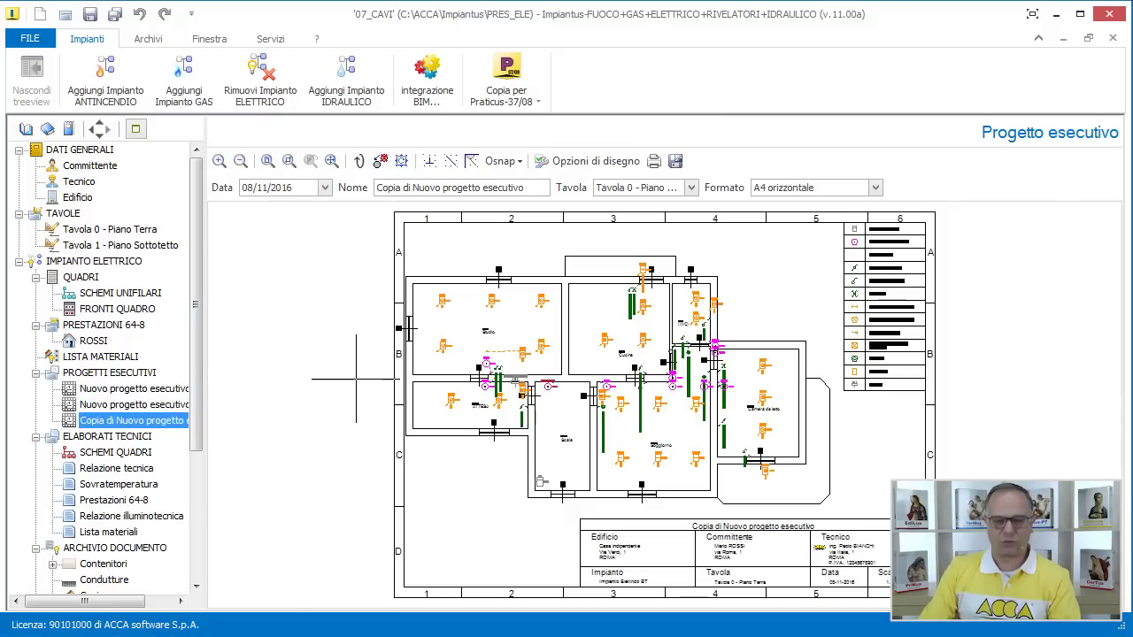
{"action": "scroll", "coordinate": [601, 309], "scroll_direction": "up", "scroll_amount": 3}
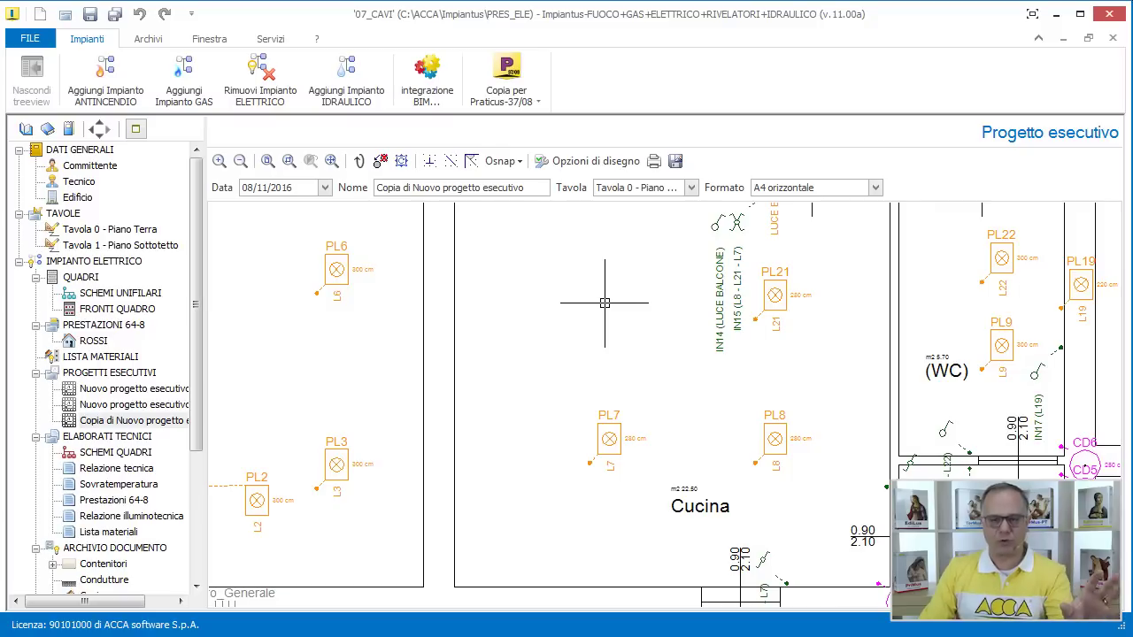
{"action": "scroll", "coordinate": [605, 303], "scroll_direction": "down", "scroll_amount": 3}
{"action": "scroll", "coordinate": [602, 301], "scroll_direction": "down", "scroll_amount": 2}
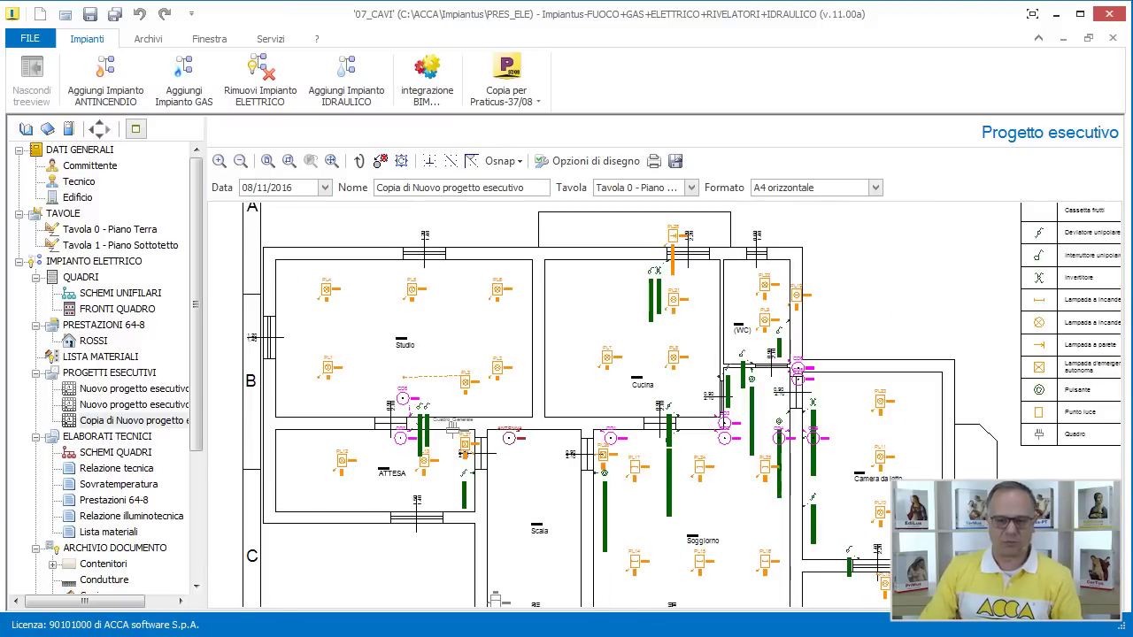
{"action": "scroll", "coordinate": [611, 265], "scroll_direction": "down", "scroll_amount": 3}
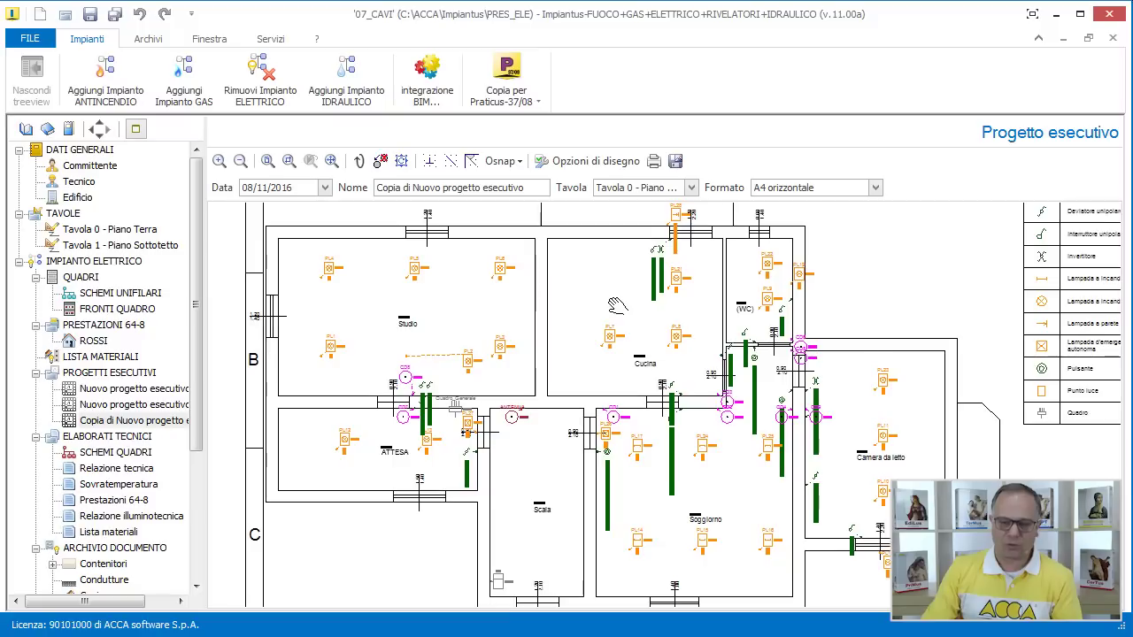
{"action": "middle_click_drag", "start_coordinate": [626, 372], "coordinate": [615, 354]}
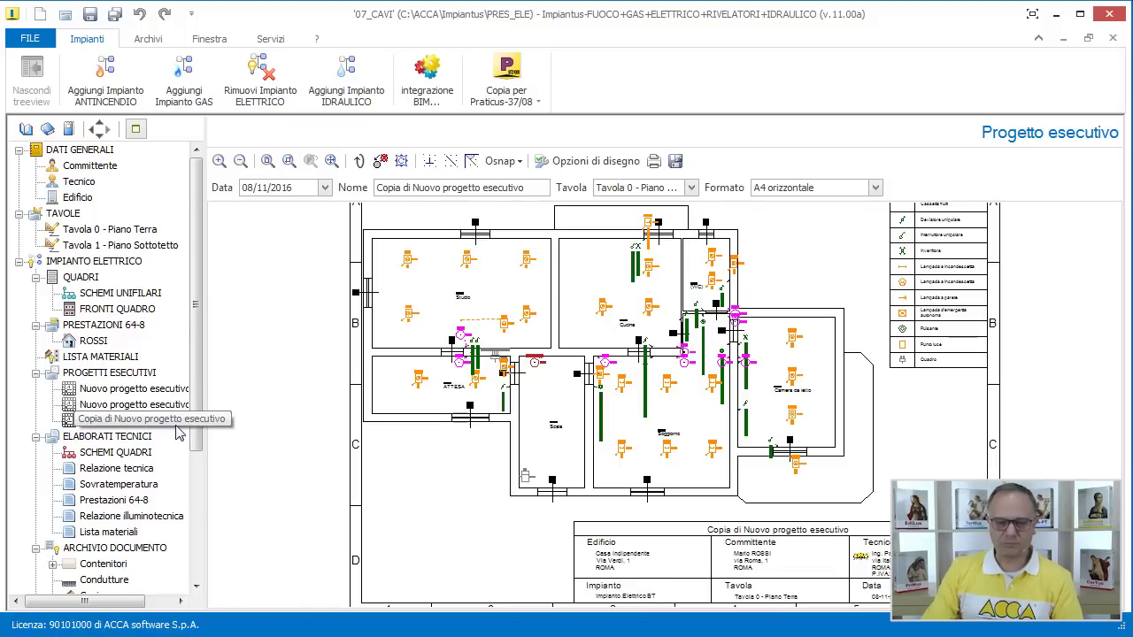
View the list of executive projects and open the first Nuovo progetto esecutivo
{"action": "left_click", "coordinate": [111, 372]}
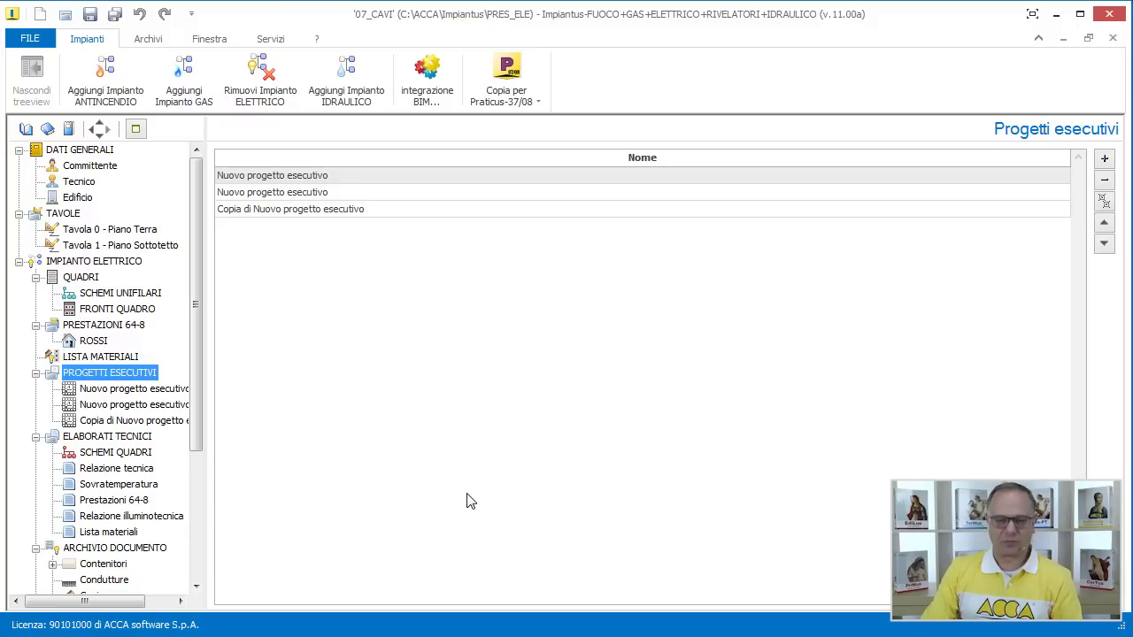
{"action": "scroll", "coordinate": [198, 356], "scroll_direction": "down", "scroll_amount": 1}
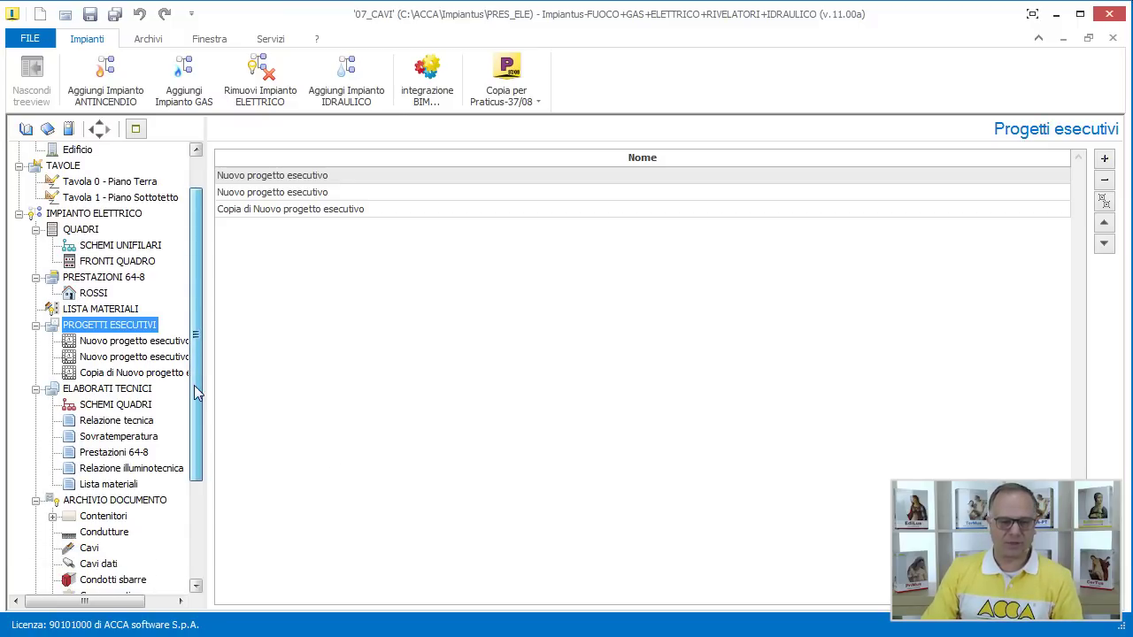
{"action": "double_click", "coordinate": [168, 341]}
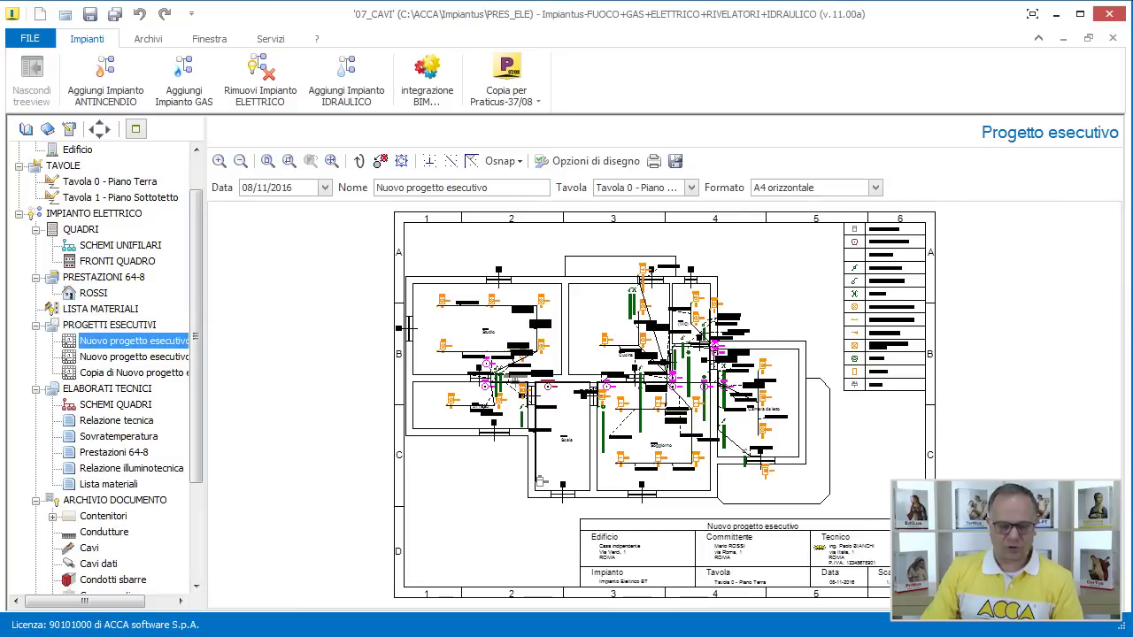
Examine the file formats available for exporting the executive drawing, and leave without saving
{"action": "left_click", "coordinate": [675, 162]}
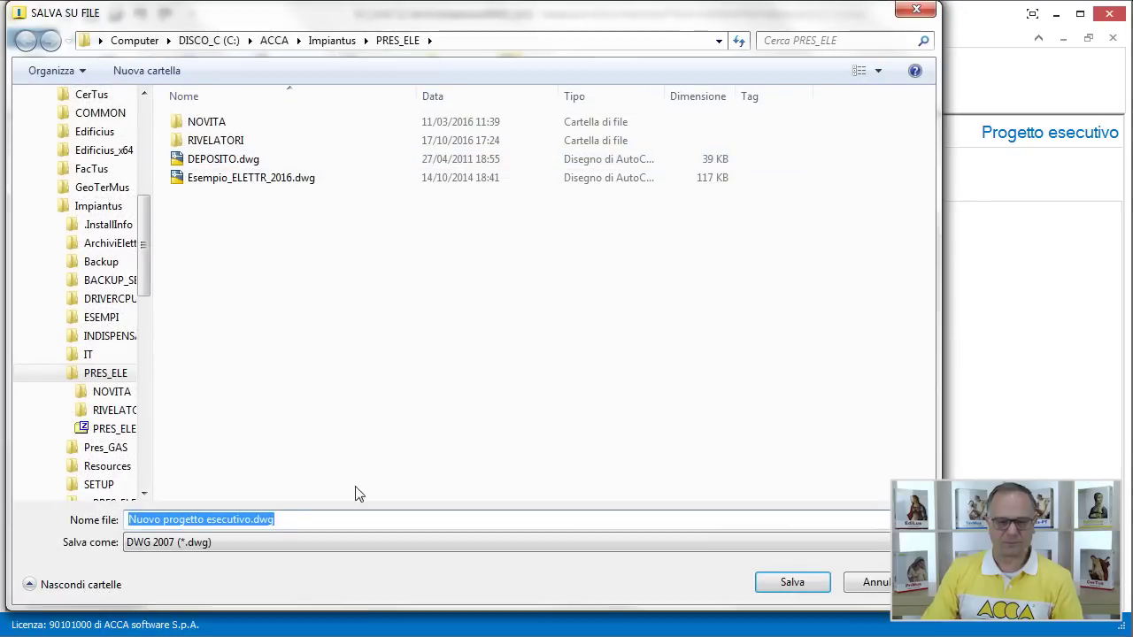
{"action": "left_click", "coordinate": [285, 543]}
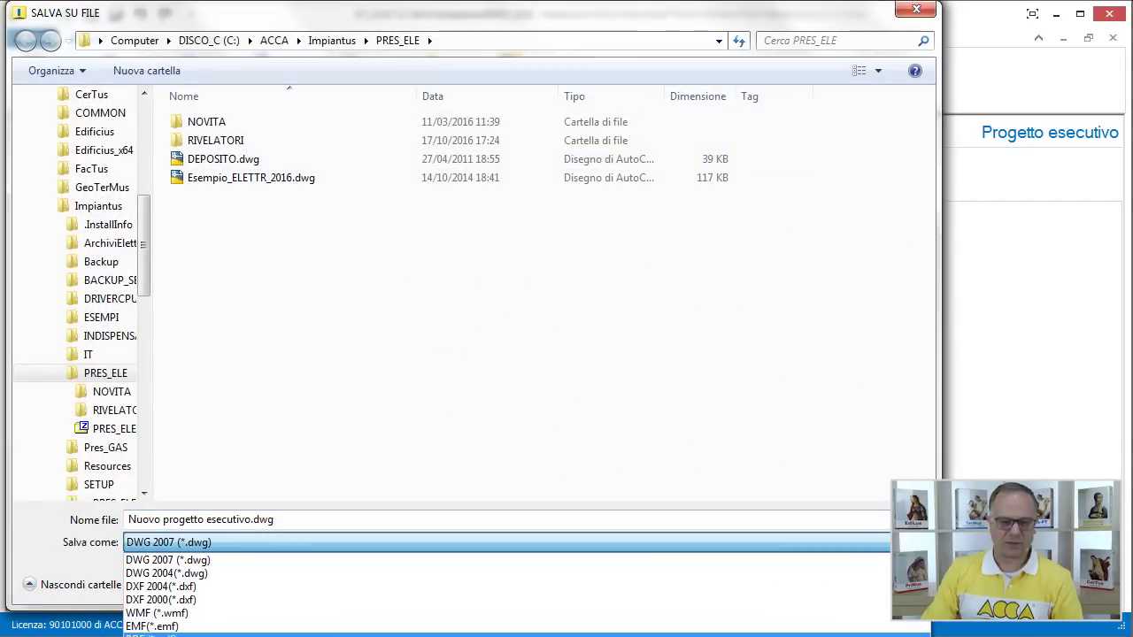
{"action": "left_click", "coordinate": [898, 46]}
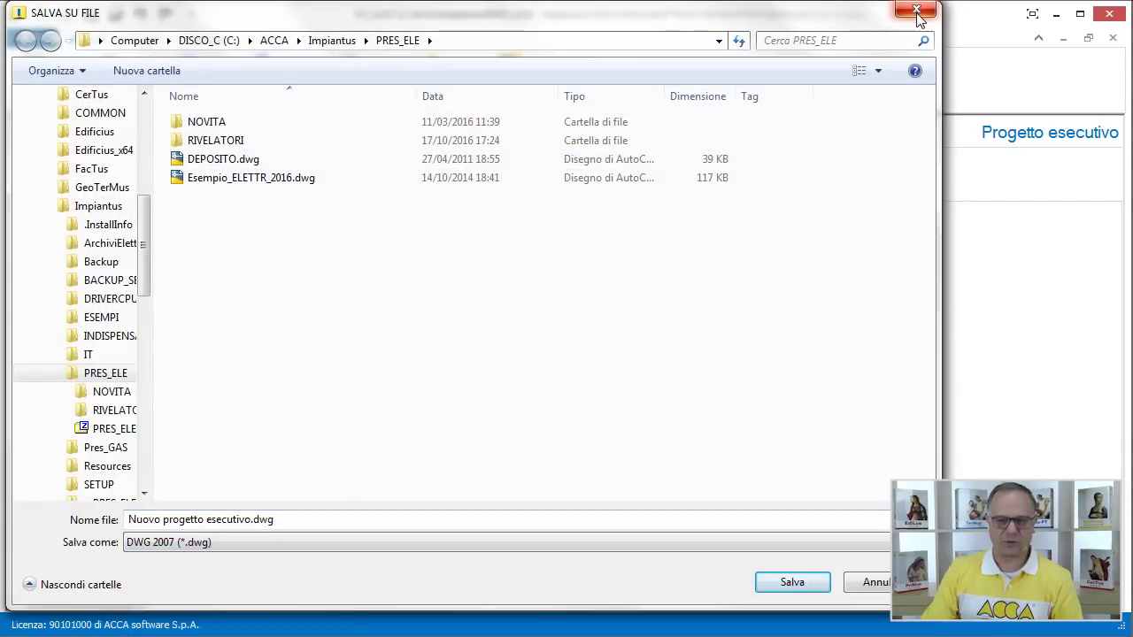
{"action": "left_click", "coordinate": [884, 593]}
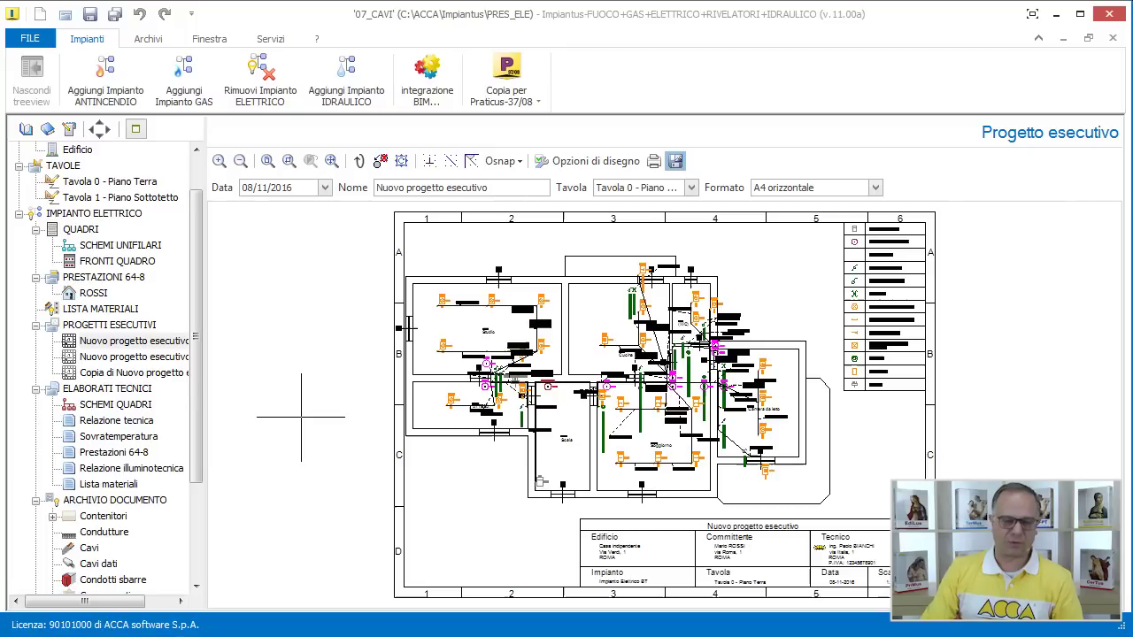
Open the panel diagrams and preview the Quadro_Generale print in A4 Orizzontale format without printing it
{"action": "left_click", "coordinate": [120, 405]}
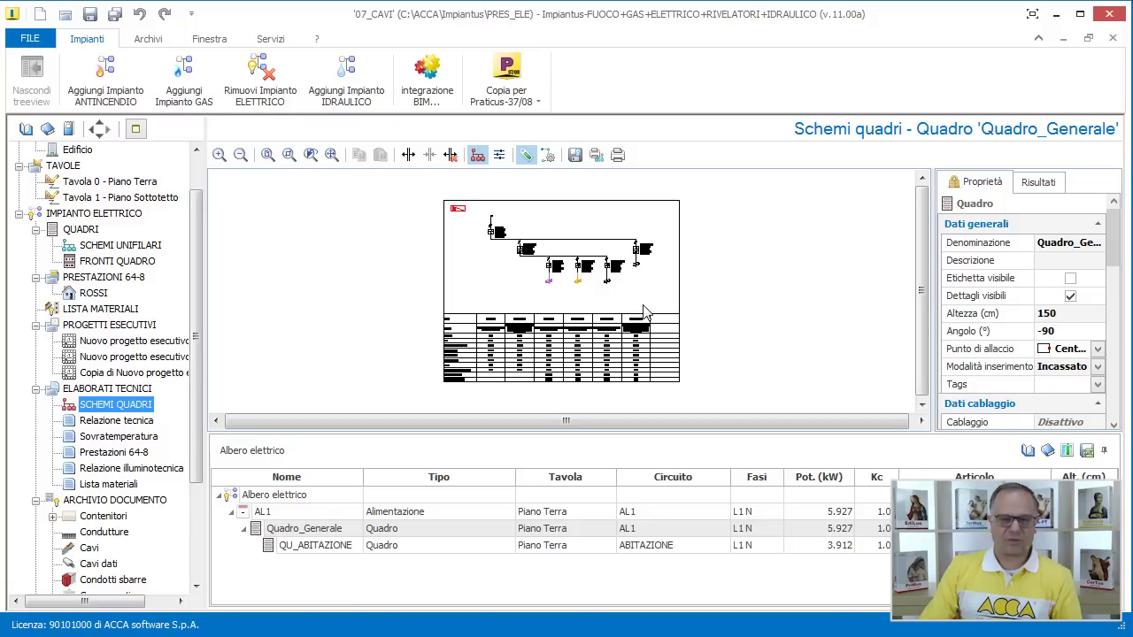
{"action": "left_click", "coordinate": [617, 156]}
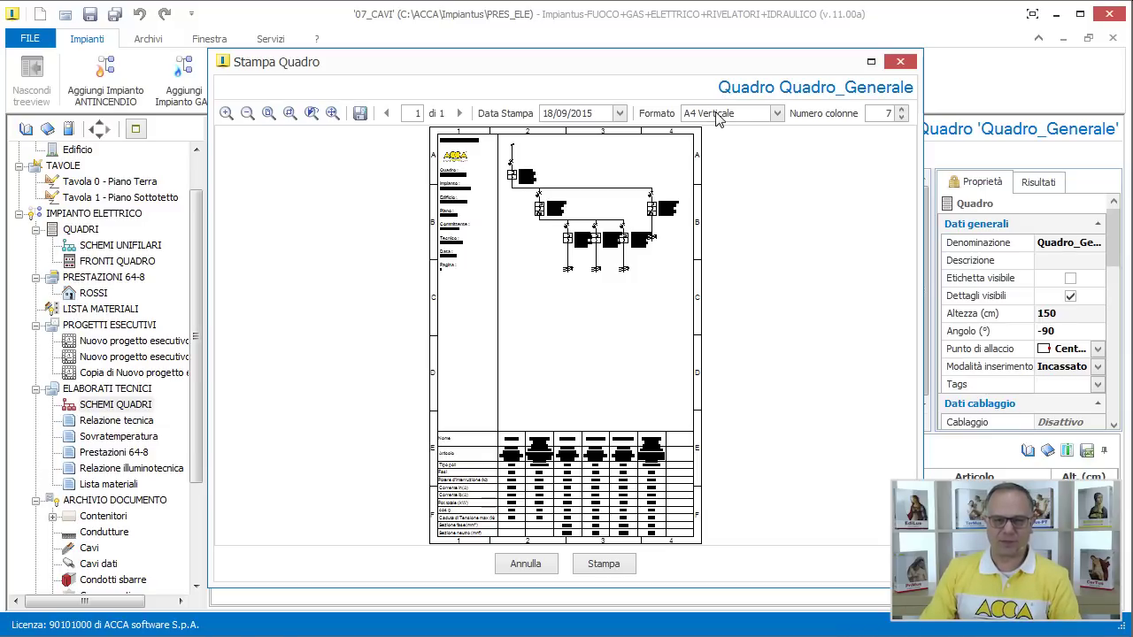
{"action": "left_click", "coordinate": [719, 120]}
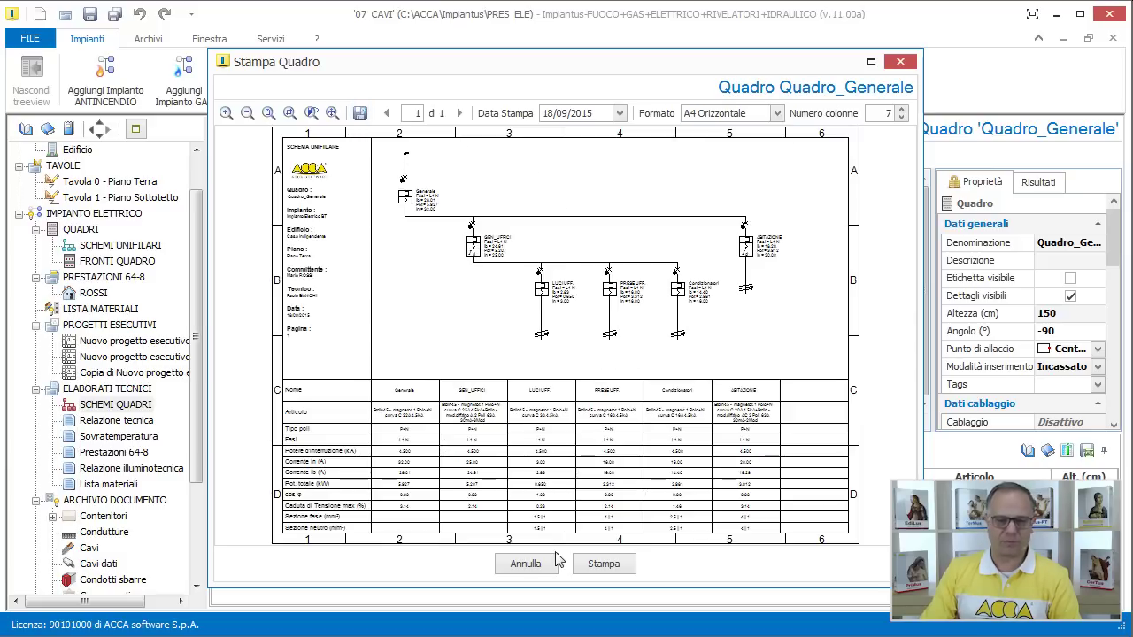
{"action": "left_click", "coordinate": [526, 563]}
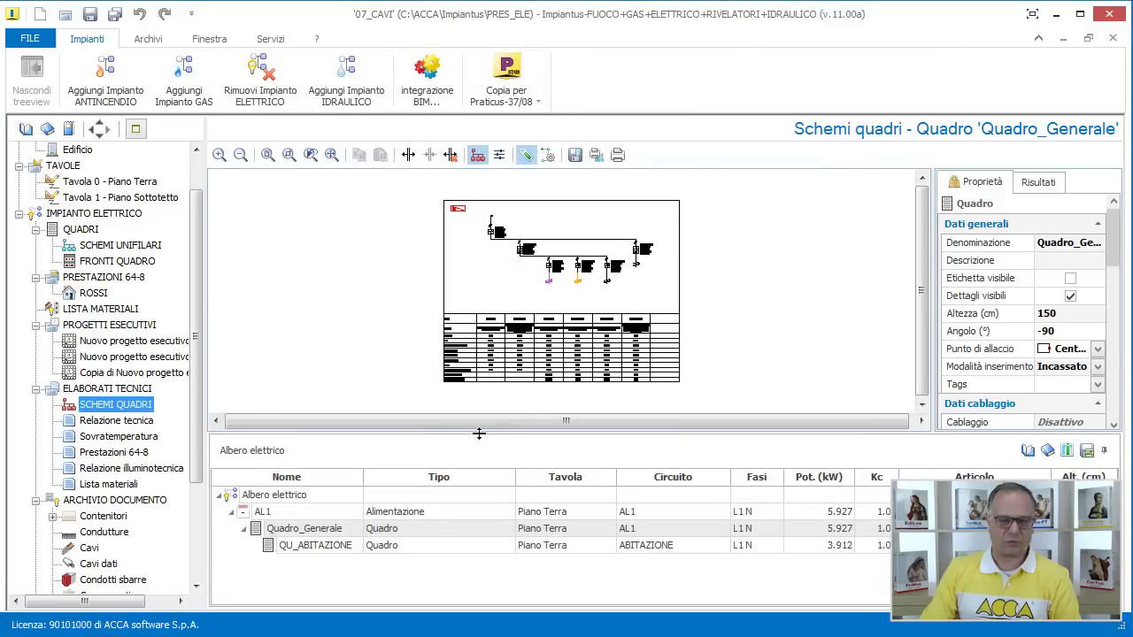
Open the Relazione tecnica settings and view the available models, keeping Relazione tecnica (STANDARD)
{"action": "left_click", "coordinate": [115, 421]}
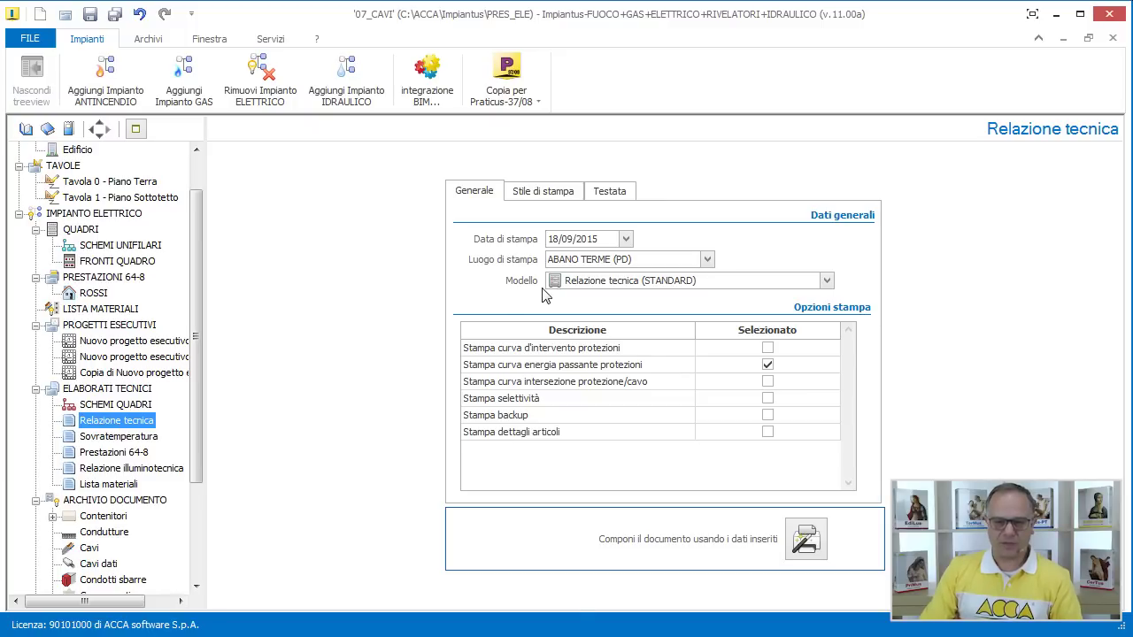
{"action": "left_click", "coordinate": [589, 285]}
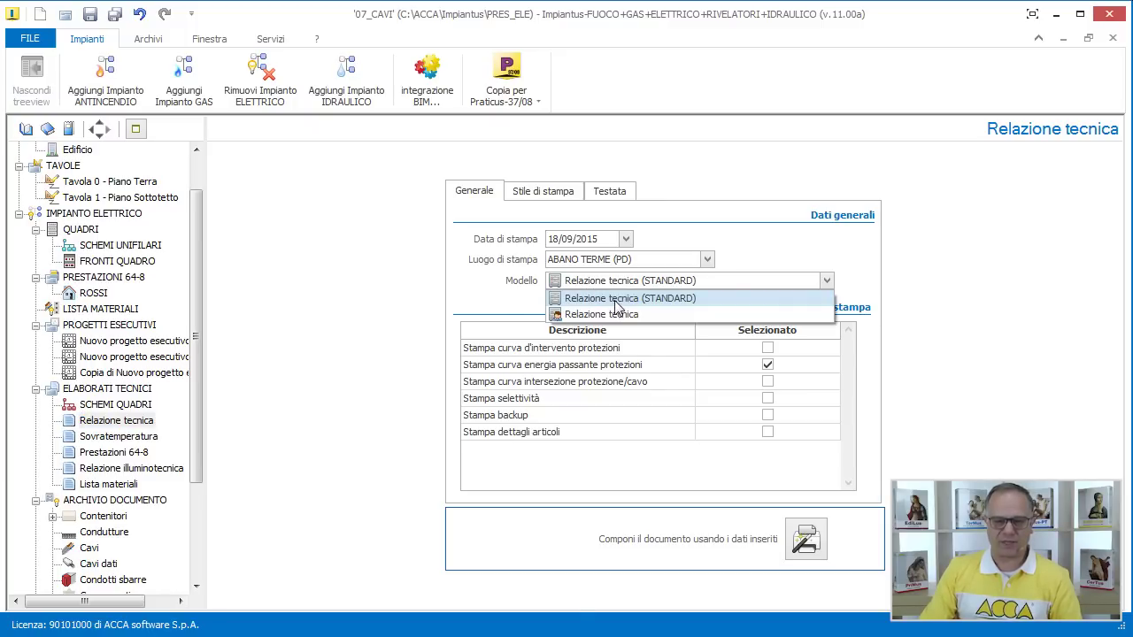
{"action": "left_click", "coordinate": [615, 301]}
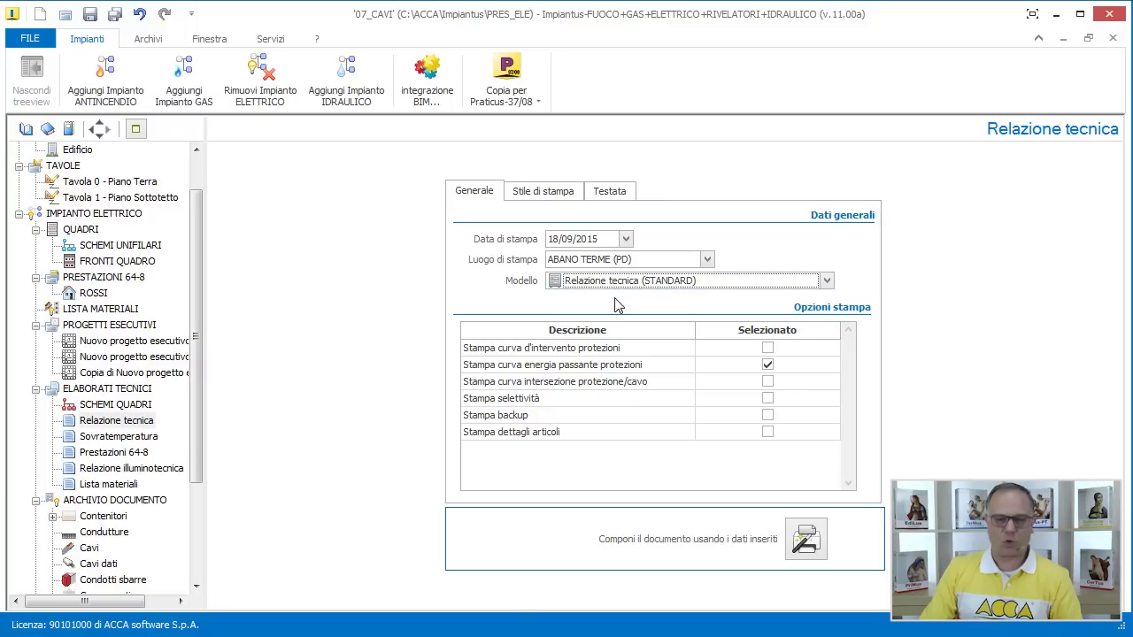
Open the electrical document management and view the locked Relazione tecnica (STANDARD) template
{"action": "left_click", "coordinate": [151, 41]}
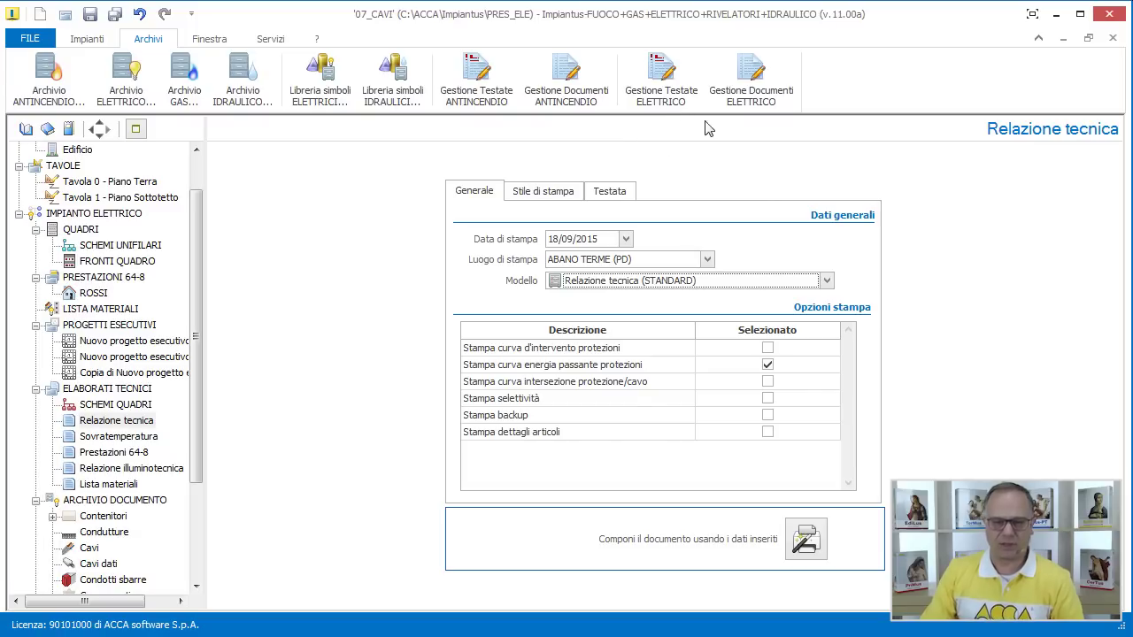
{"action": "left_click", "coordinate": [762, 101]}
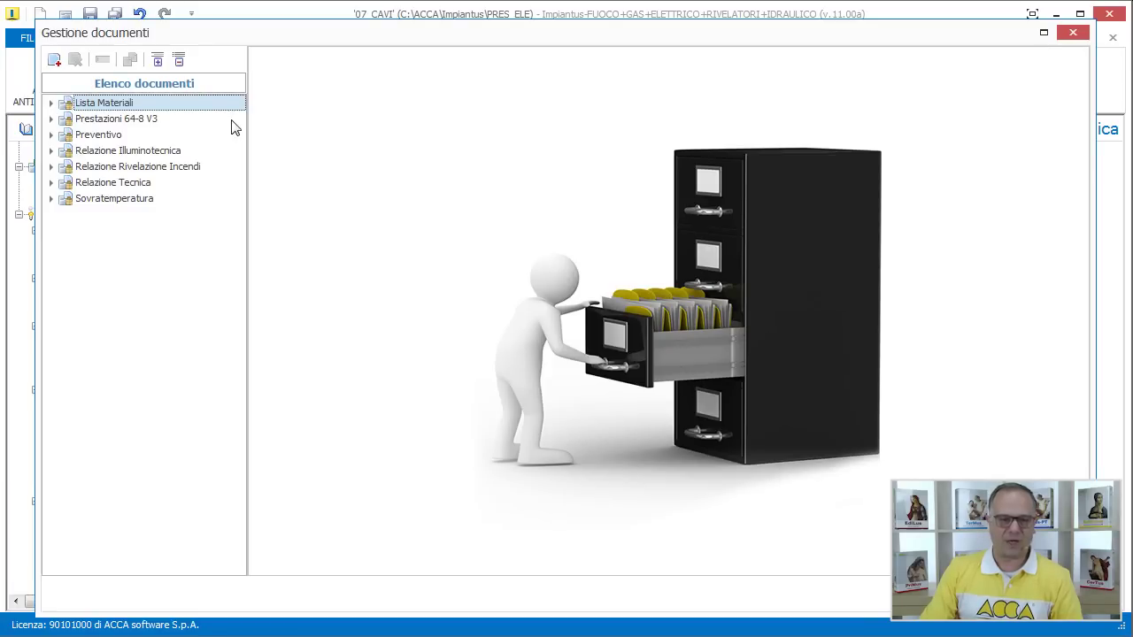
{"action": "left_click", "coordinate": [53, 183]}
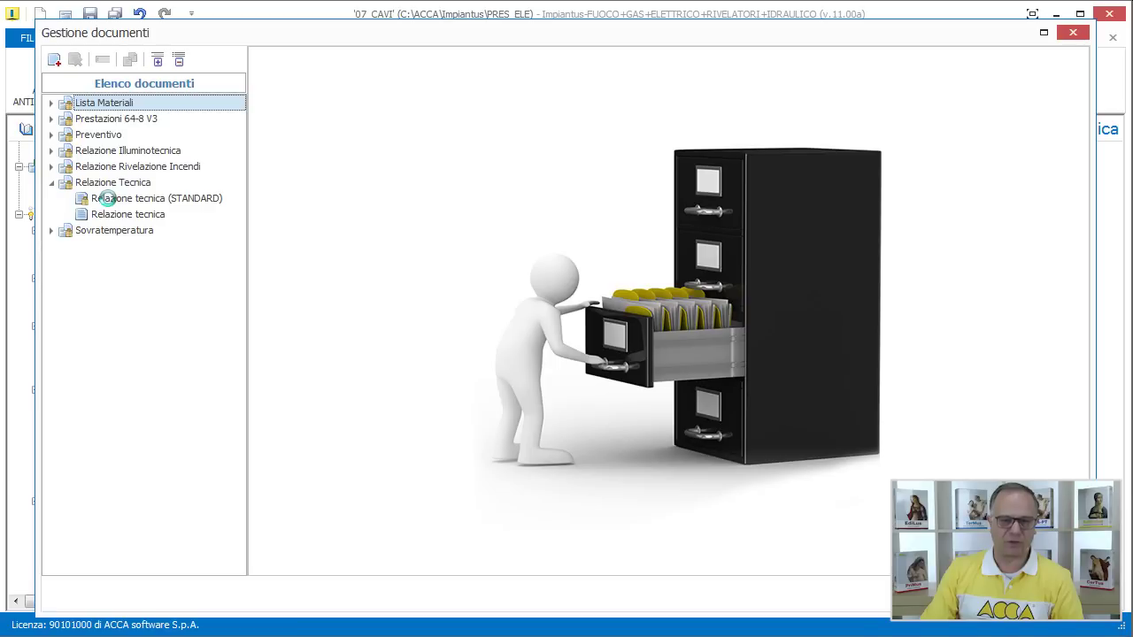
{"action": "left_click", "coordinate": [106, 198]}
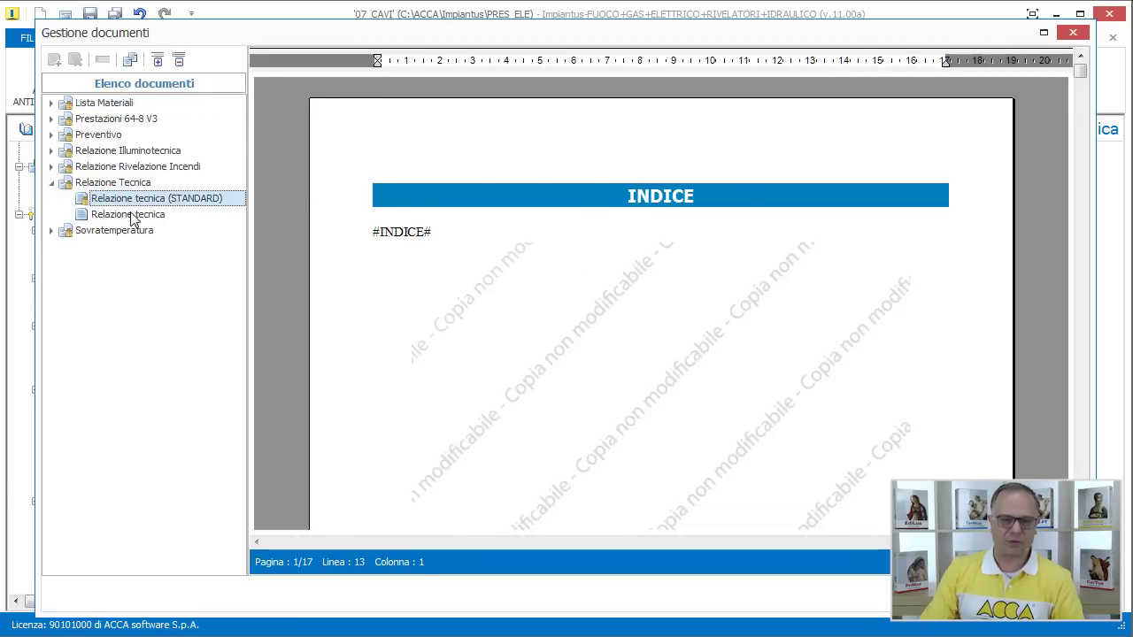
In the editable Relazione tecnica template, replace the text line under INDICE with "dfgdfgs dfgsdfgsdfg"
{"action": "left_click", "coordinate": [129, 215]}
{"action": "left_click", "coordinate": [394, 347]}
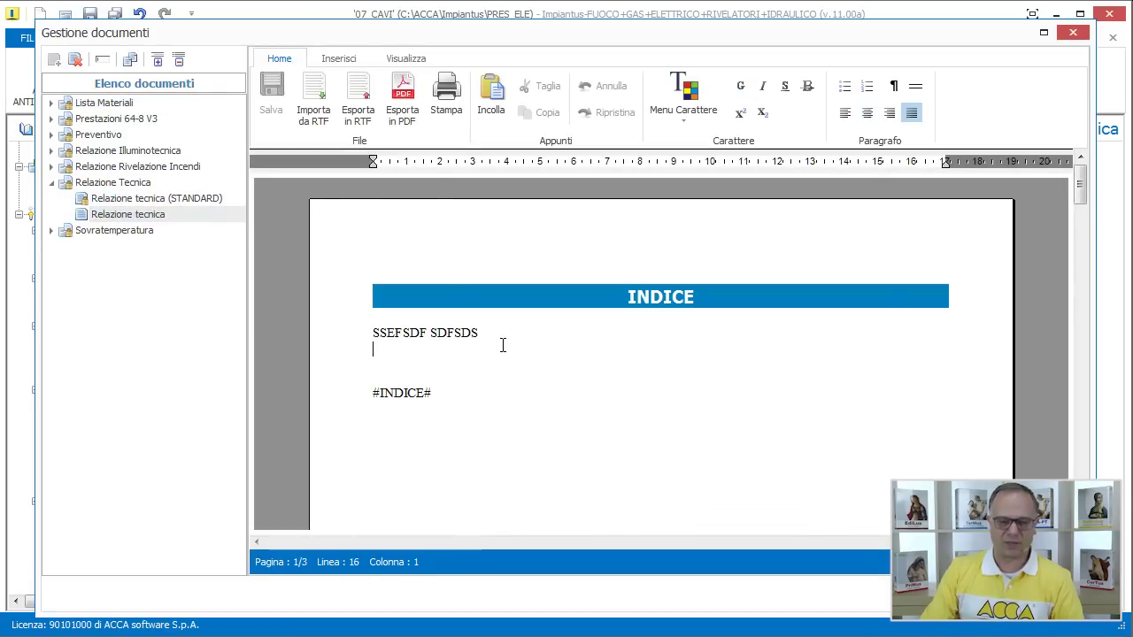
{"action": "left_click_drag", "start_coordinate": [503, 345], "coordinate": [324, 308]}
{"action": "left_click", "coordinate": [434, 348]}
{"action": "left_click_drag", "start_coordinate": [469, 334], "coordinate": [361, 345]}
{"action": "type", "text": "dfgdfg dfgdfgdfgdfg"}
Review the template's Tecnico and Edificio fields, and close document management saving the changes to Relazione tecnica
{"action": "scroll", "coordinate": [735, 377], "scroll_direction": "down", "scroll_amount": 5}
{"action": "scroll", "coordinate": [735, 376], "scroll_direction": "down", "scroll_amount": 10}
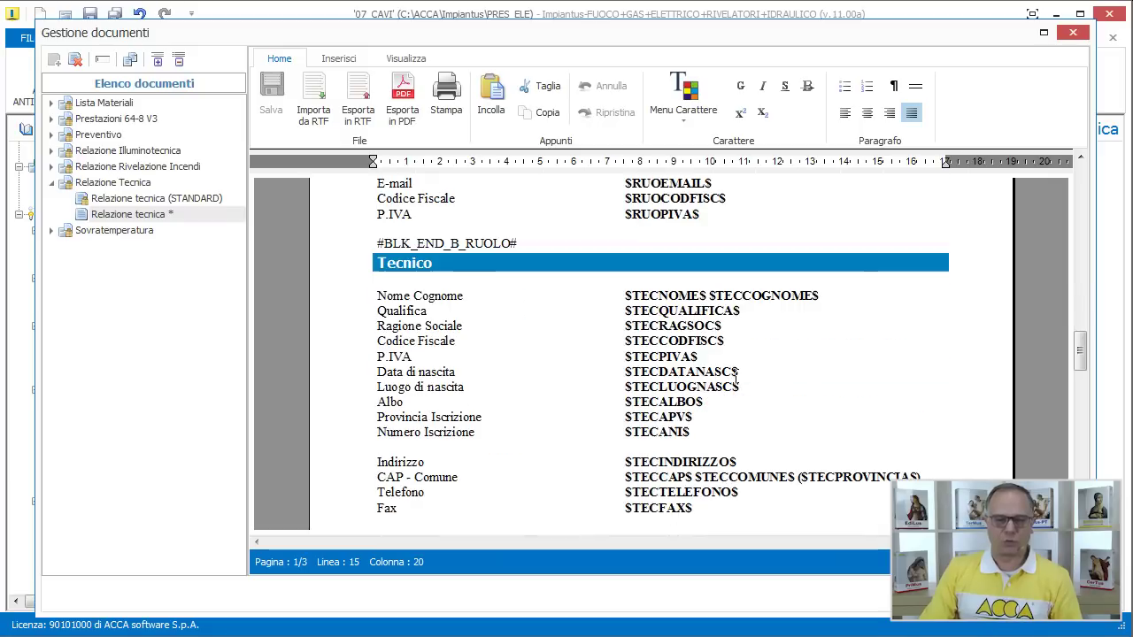
{"action": "scroll", "coordinate": [736, 376], "scroll_direction": "down", "scroll_amount": 5}
{"action": "scroll", "coordinate": [736, 377], "scroll_direction": "up", "scroll_amount": 2}
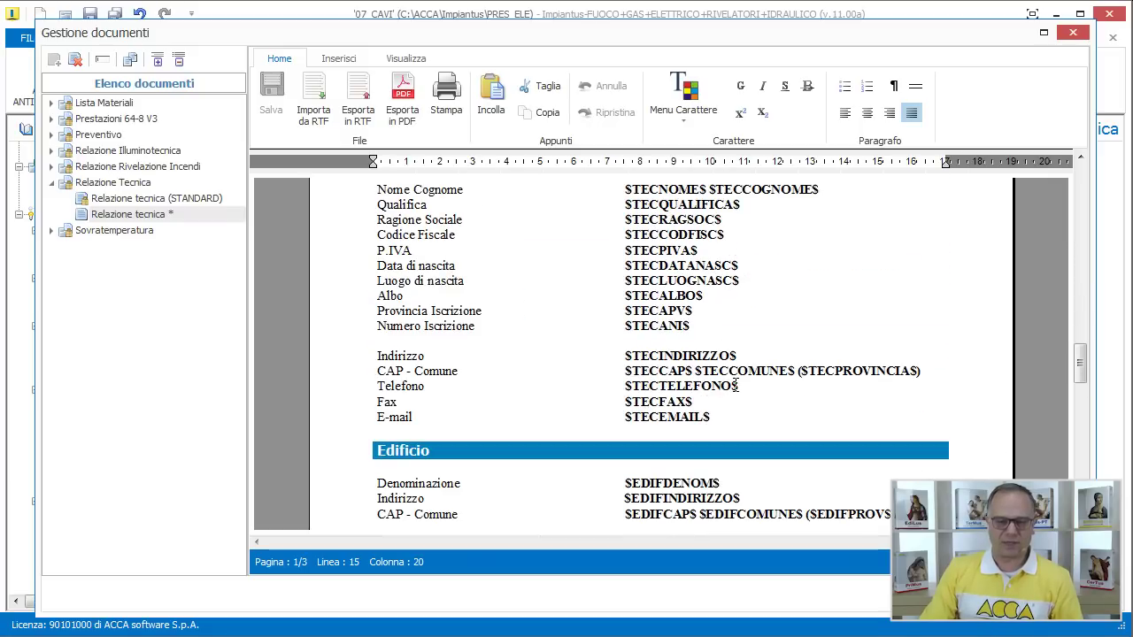
{"action": "key", "text": "Escape"}
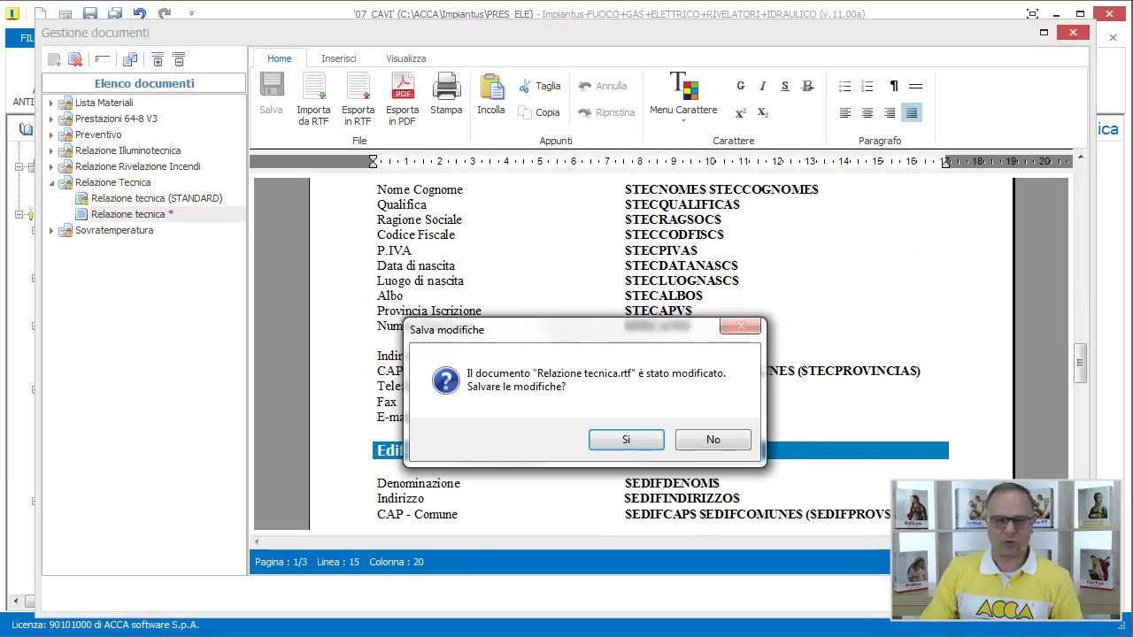
{"action": "left_click", "coordinate": [622, 435]}
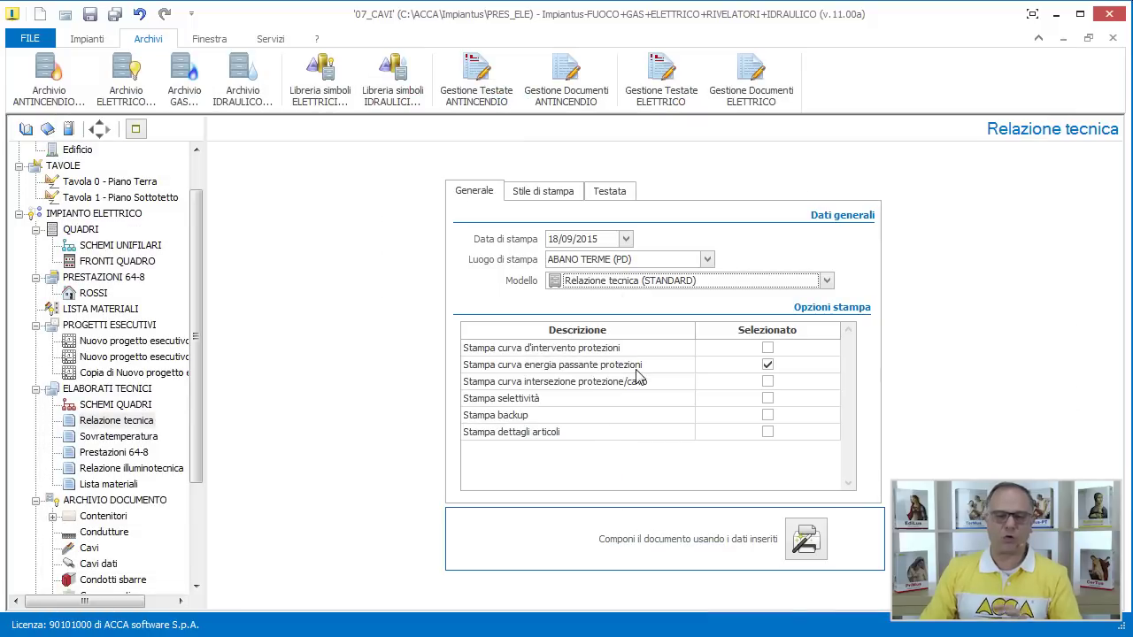
Choose the customised Relazione tecnica model, check its print style and header, and compose the report
{"action": "left_click", "coordinate": [642, 280]}
{"action": "left_click", "coordinate": [622, 315]}
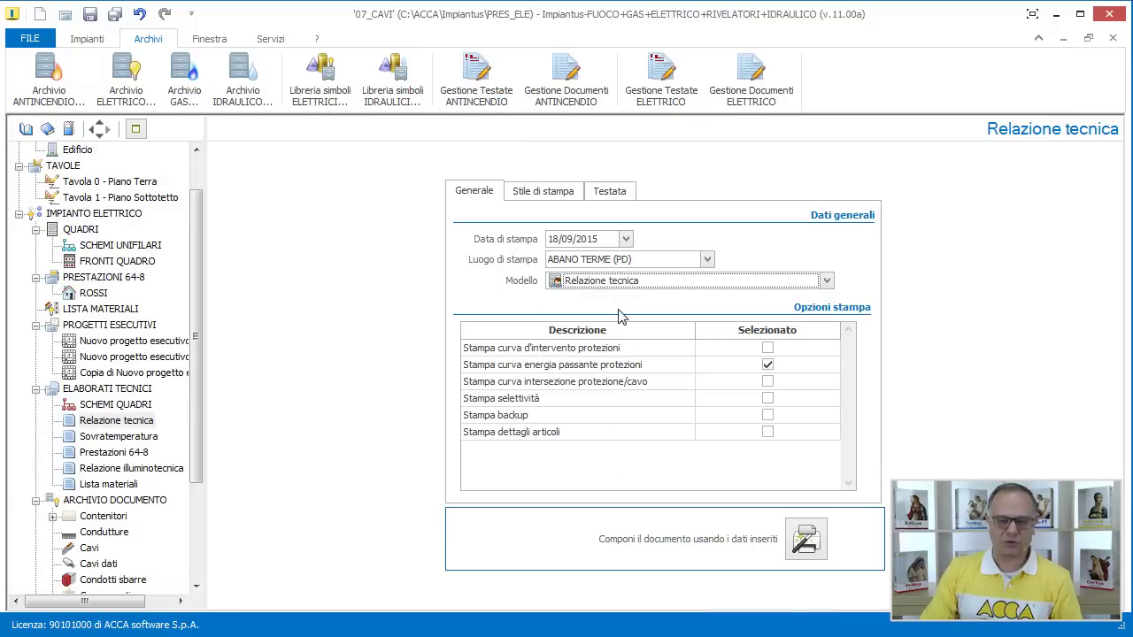
{"action": "left_click", "coordinate": [545, 194]}
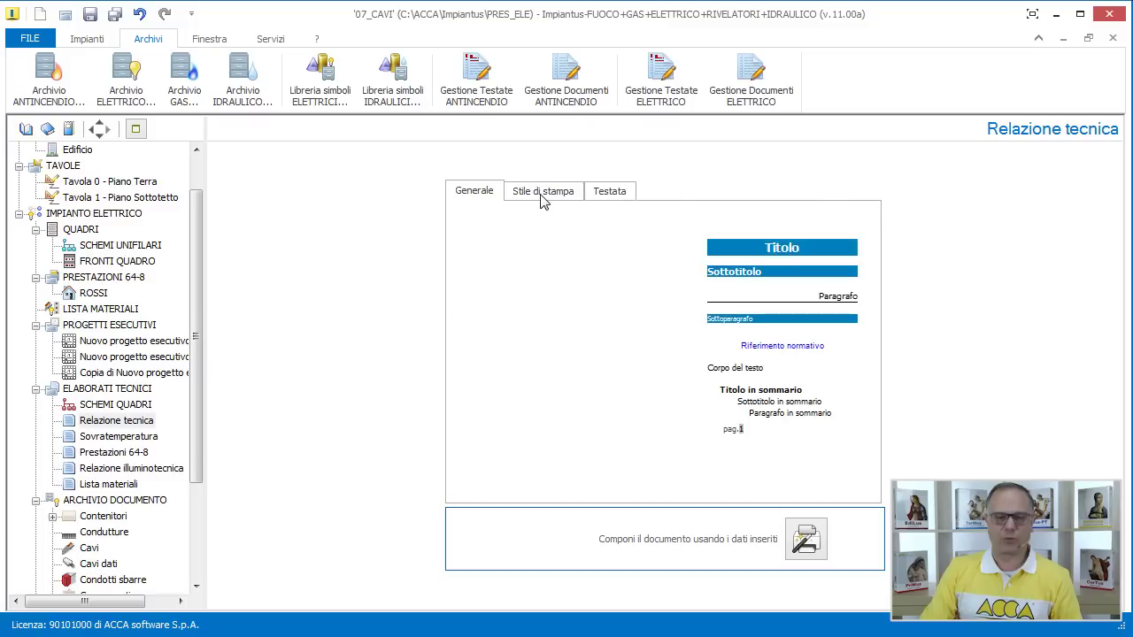
{"action": "left_click", "coordinate": [618, 195]}
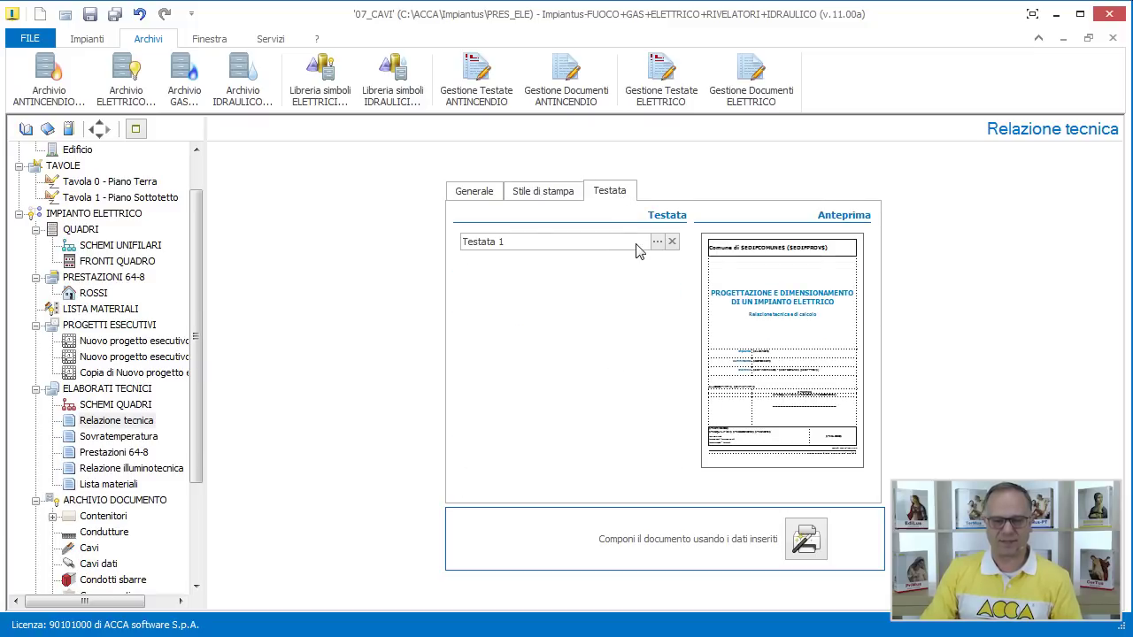
{"action": "left_click", "coordinate": [481, 195]}
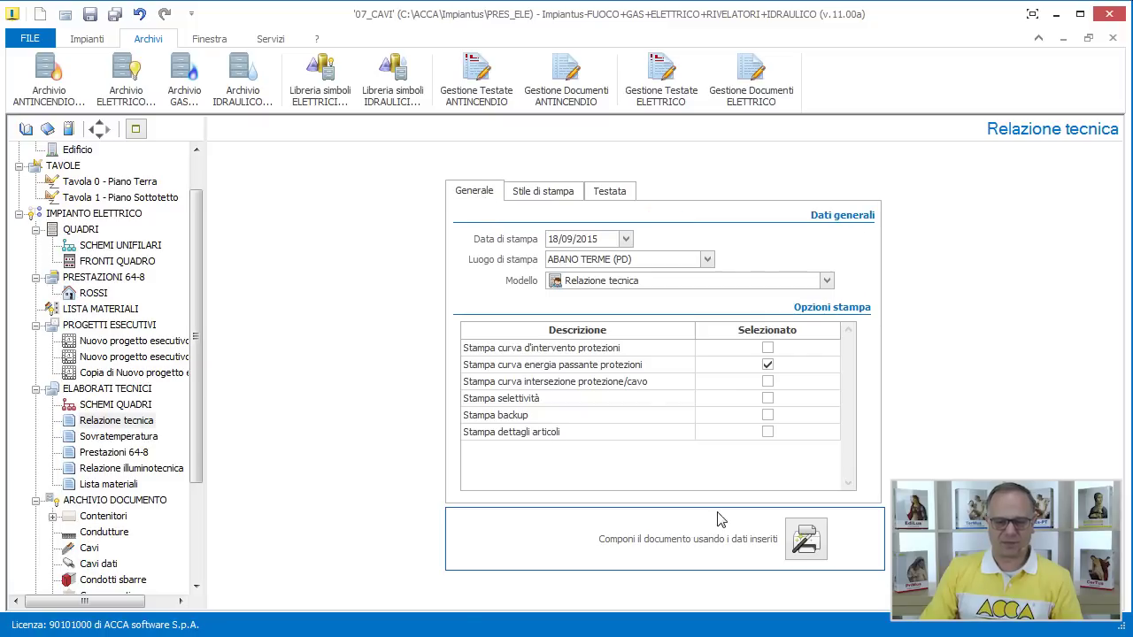
{"action": "left_click", "coordinate": [805, 540]}
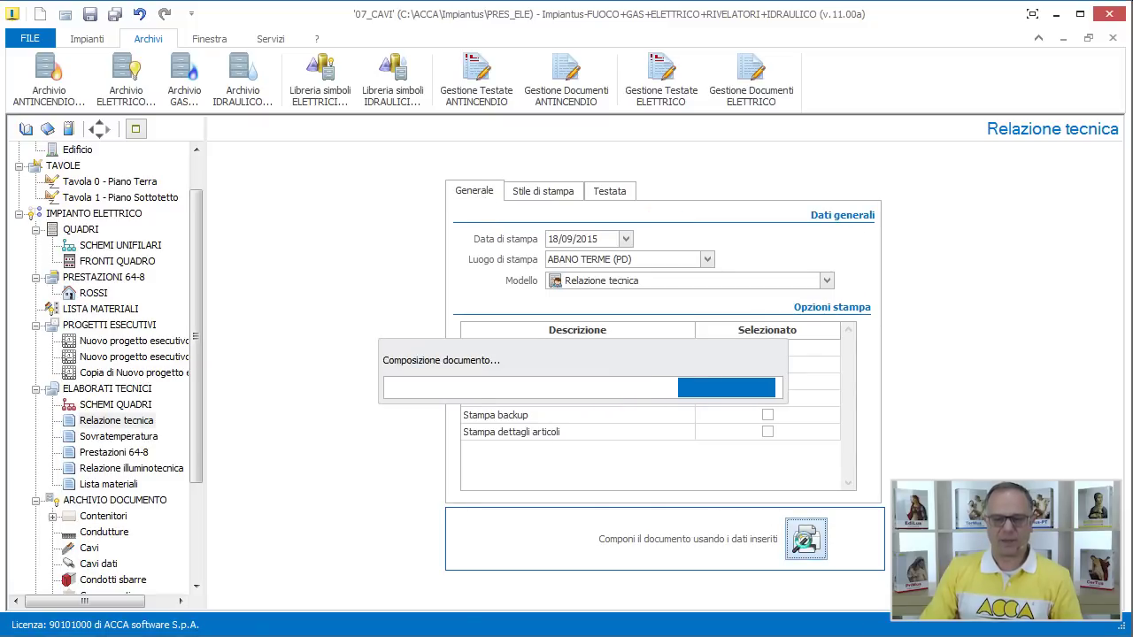
Examine the composed technical report's cover, index, reference standards and general data
{"action": "scroll", "coordinate": [740, 434], "scroll_direction": "down", "scroll_amount": 3}
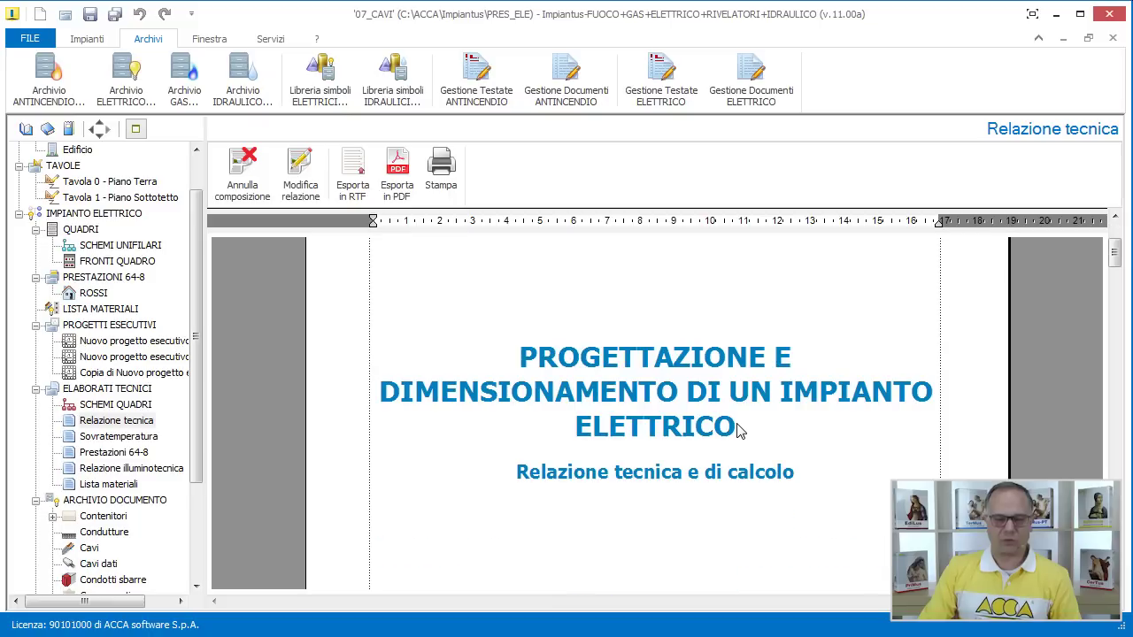
{"action": "scroll", "coordinate": [740, 431], "scroll_direction": "down", "scroll_amount": 15}
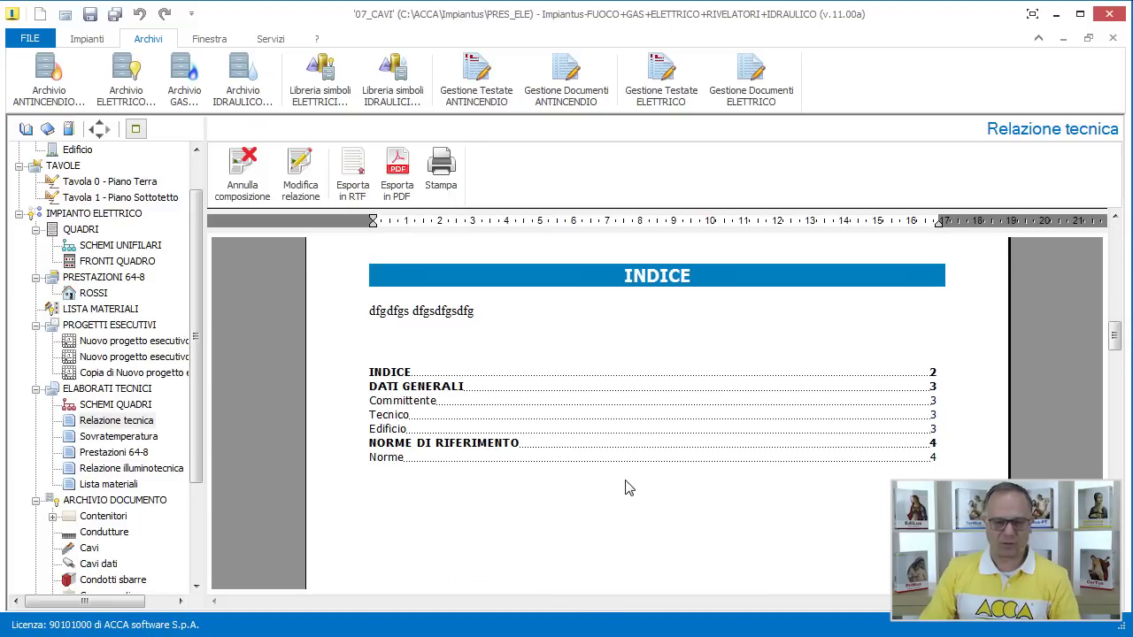
{"action": "scroll", "coordinate": [626, 488], "scroll_direction": "down", "scroll_amount": 12}
{"action": "scroll", "coordinate": [630, 488], "scroll_direction": "down", "scroll_amount": 15}
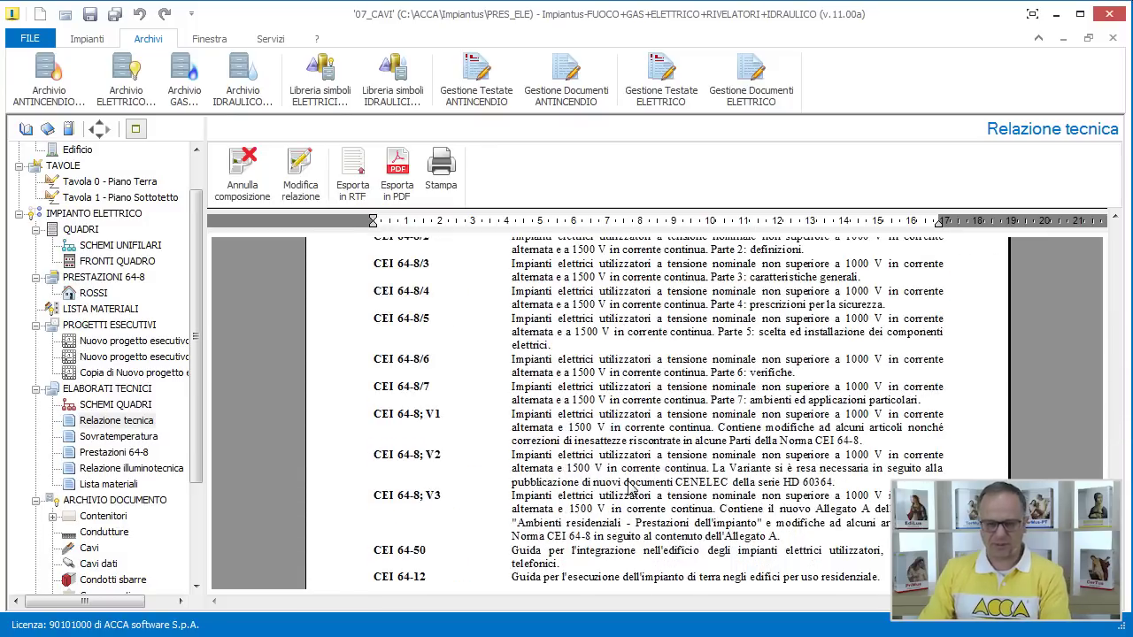
{"action": "scroll", "coordinate": [630, 488], "scroll_direction": "down", "scroll_amount": 5}
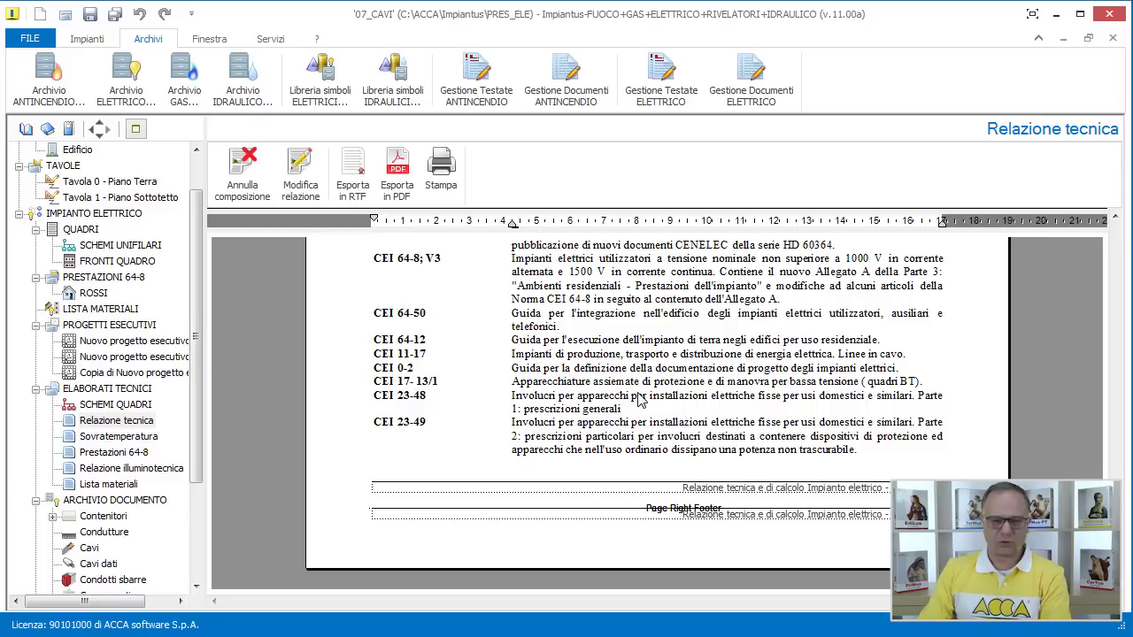
{"action": "scroll", "coordinate": [640, 401], "scroll_direction": "up", "scroll_amount": 12}
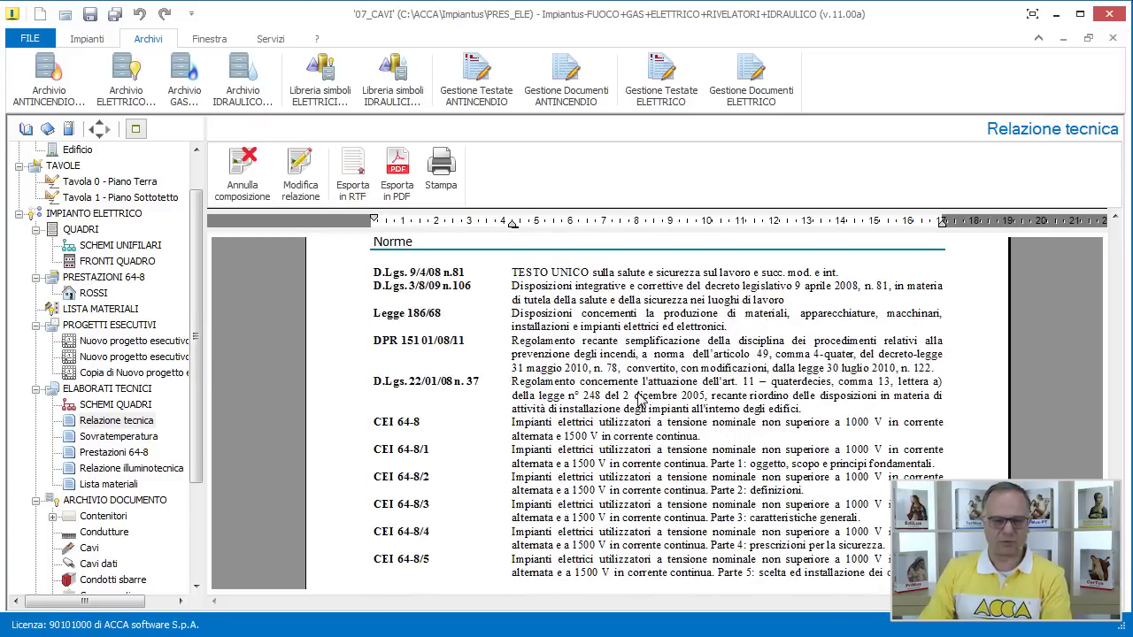
{"action": "scroll", "coordinate": [641, 401], "scroll_direction": "up", "scroll_amount": 10}
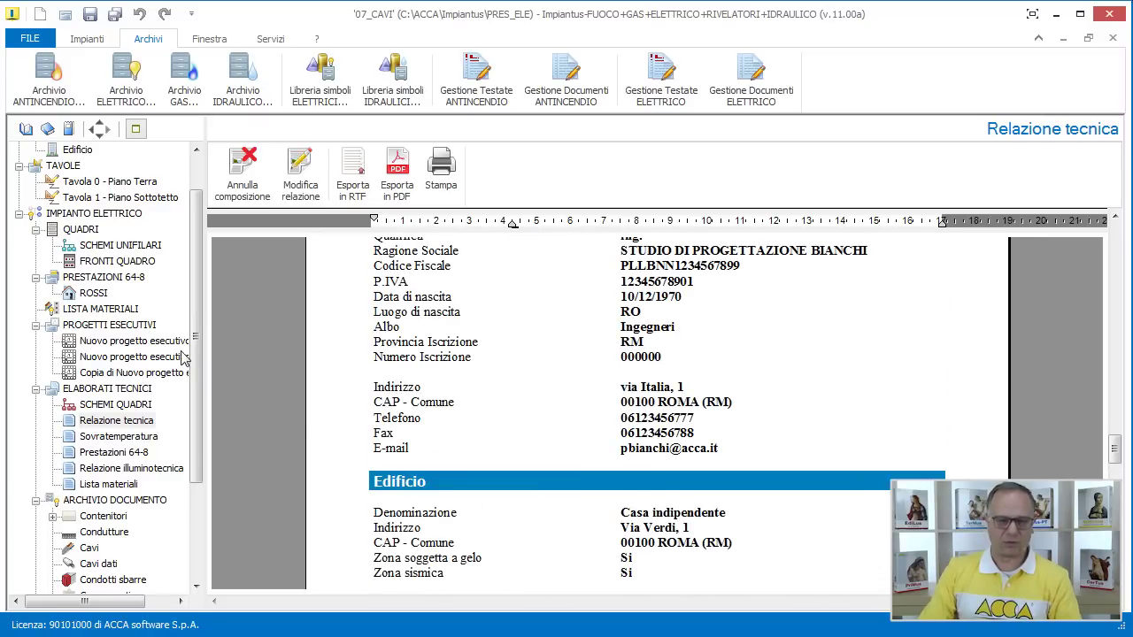
Check the Sovratemperatura panel list, and open the CEI 23-51 overtemperature calculation of the general panel in Tavola 0 - Piano Terra
{"action": "left_click", "coordinate": [129, 437]}
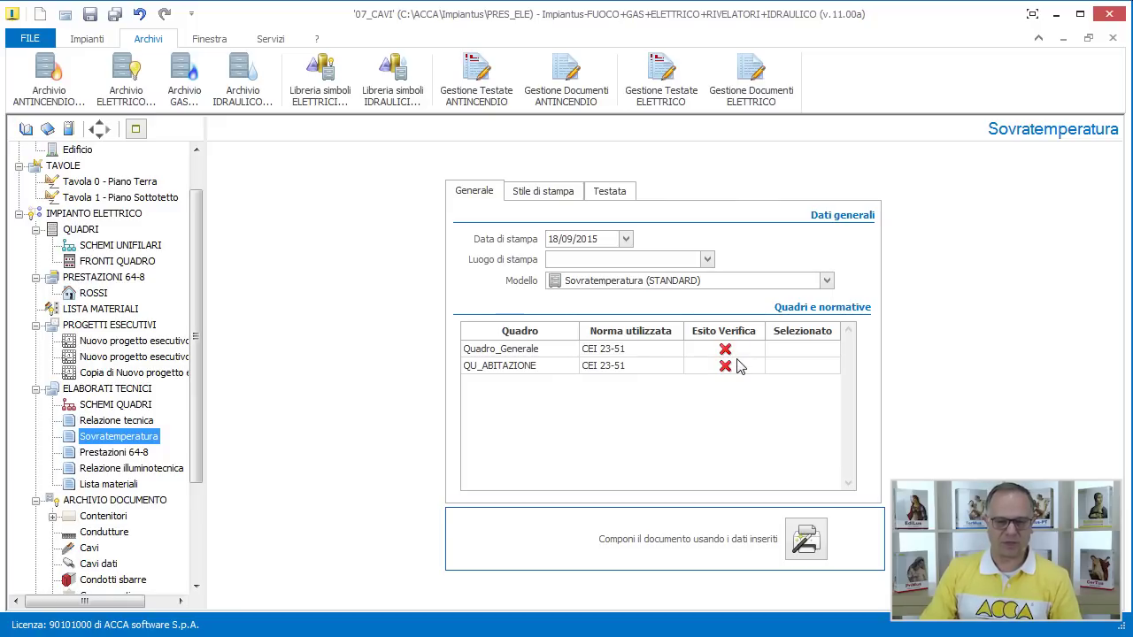
{"action": "left_click", "coordinate": [105, 184]}
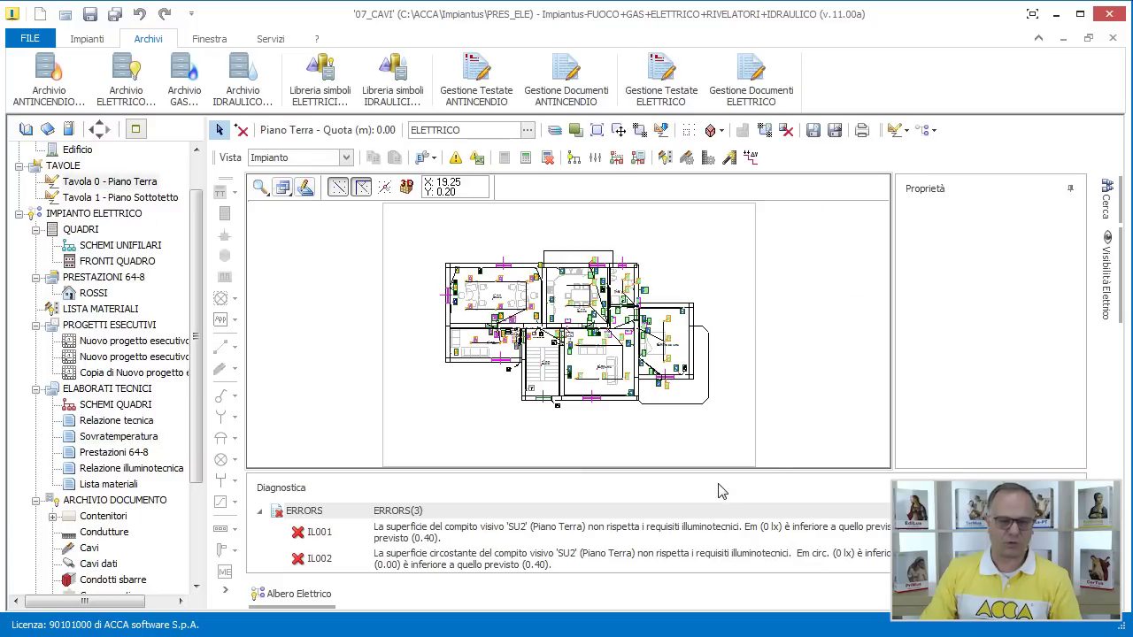
{"action": "scroll", "coordinate": [509, 341], "scroll_direction": "up", "scroll_amount": 2}
{"action": "middle_click_drag", "start_coordinate": [509, 340], "coordinate": [708, 320]}
{"action": "left_click", "coordinate": [475, 385]}
{"action": "left_click_drag", "start_coordinate": [1076, 323], "coordinate": [1087, 389]}
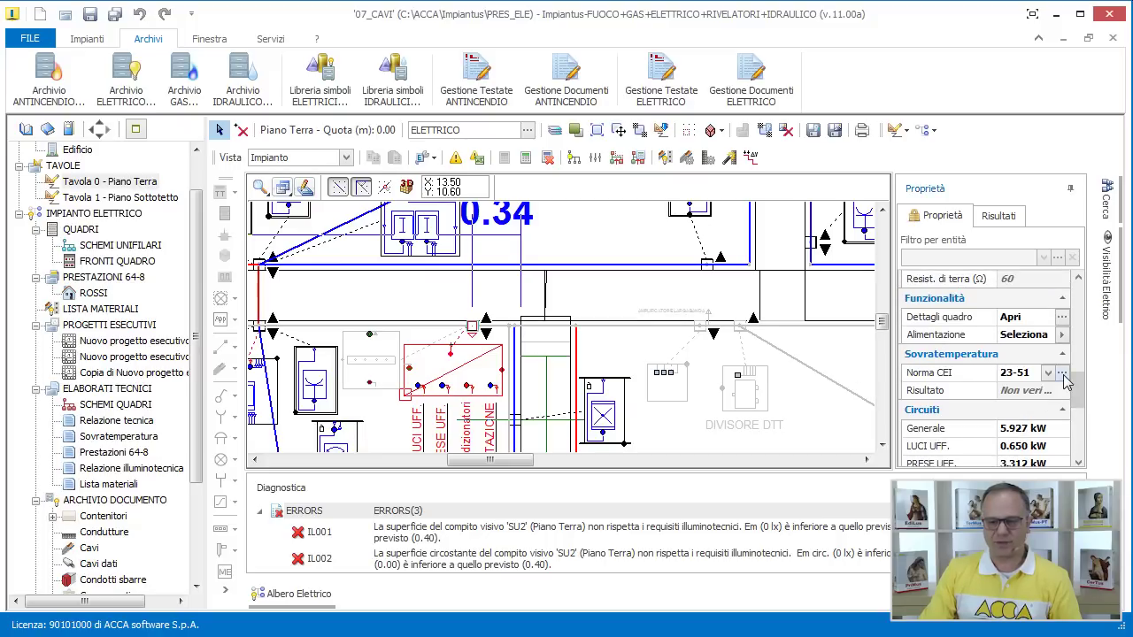
{"action": "left_click", "coordinate": [1062, 372]}
Mark checks 1, 11 and 12 as performed for the general panel, review its dissipated power data and accept the calculation
{"action": "left_click", "coordinate": [818, 149]}
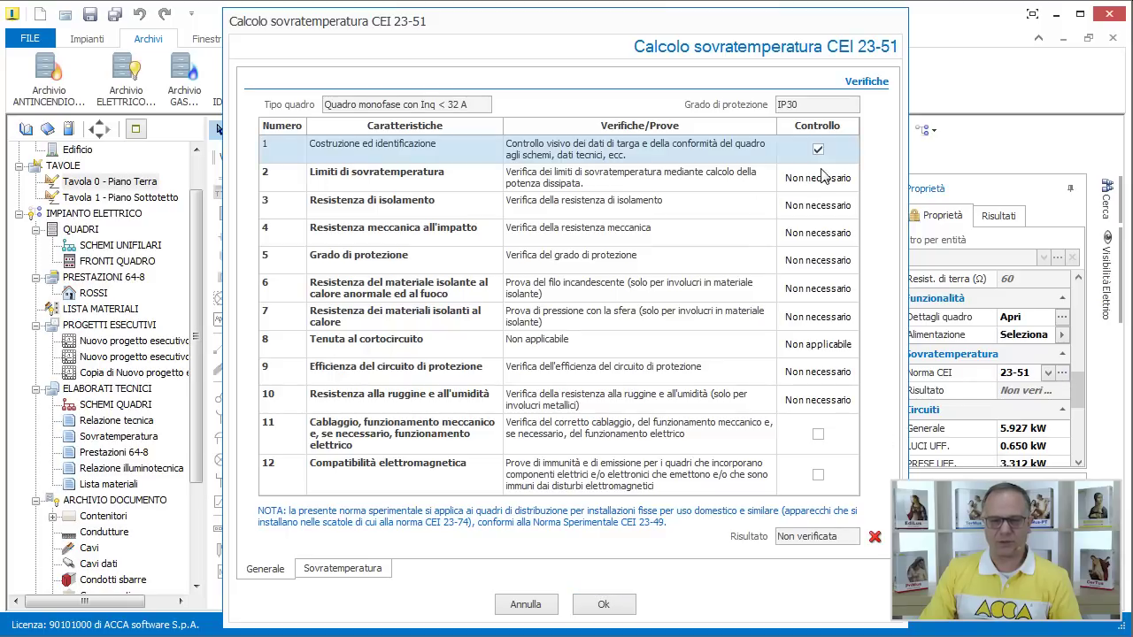
{"action": "left_click", "coordinate": [818, 434]}
{"action": "left_click", "coordinate": [818, 476]}
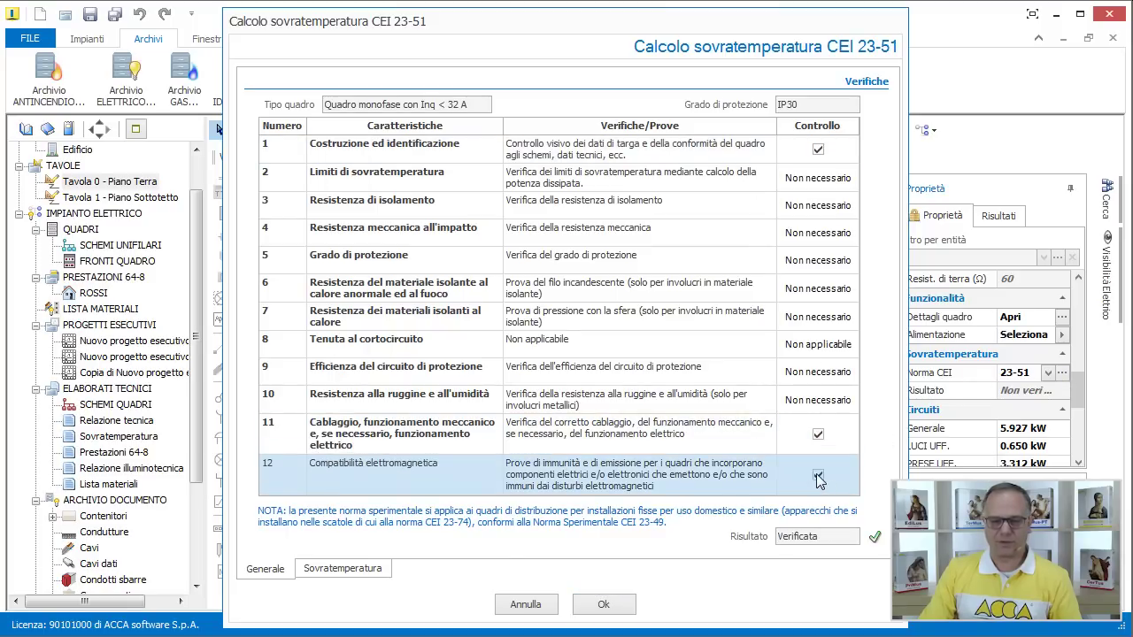
{"action": "left_click", "coordinate": [374, 570]}
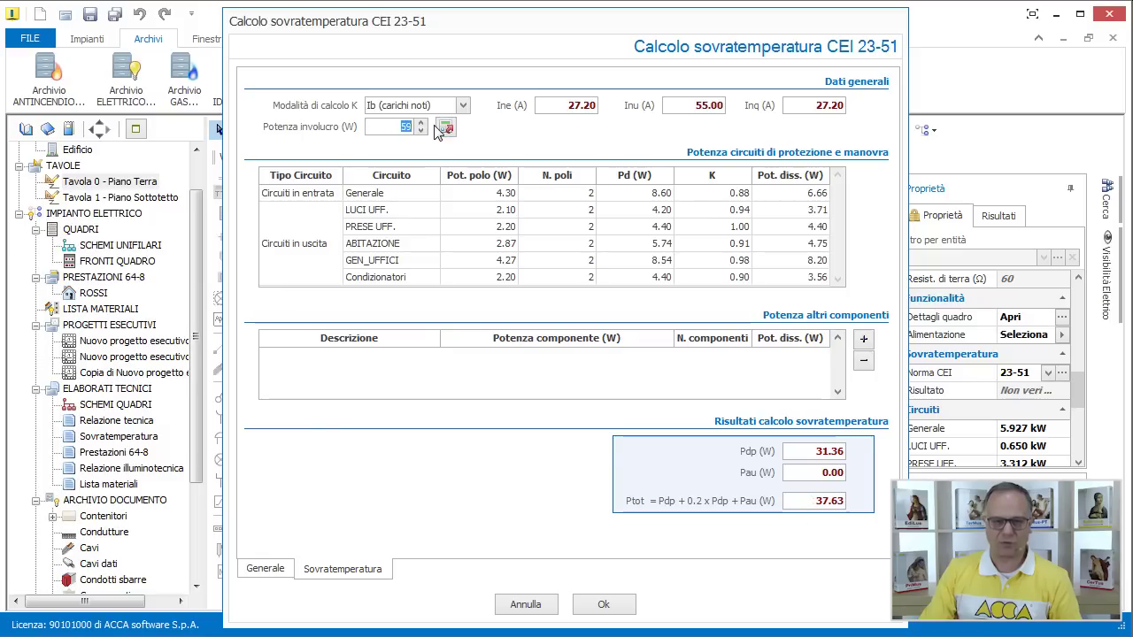
{"action": "double_click", "coordinate": [823, 501]}
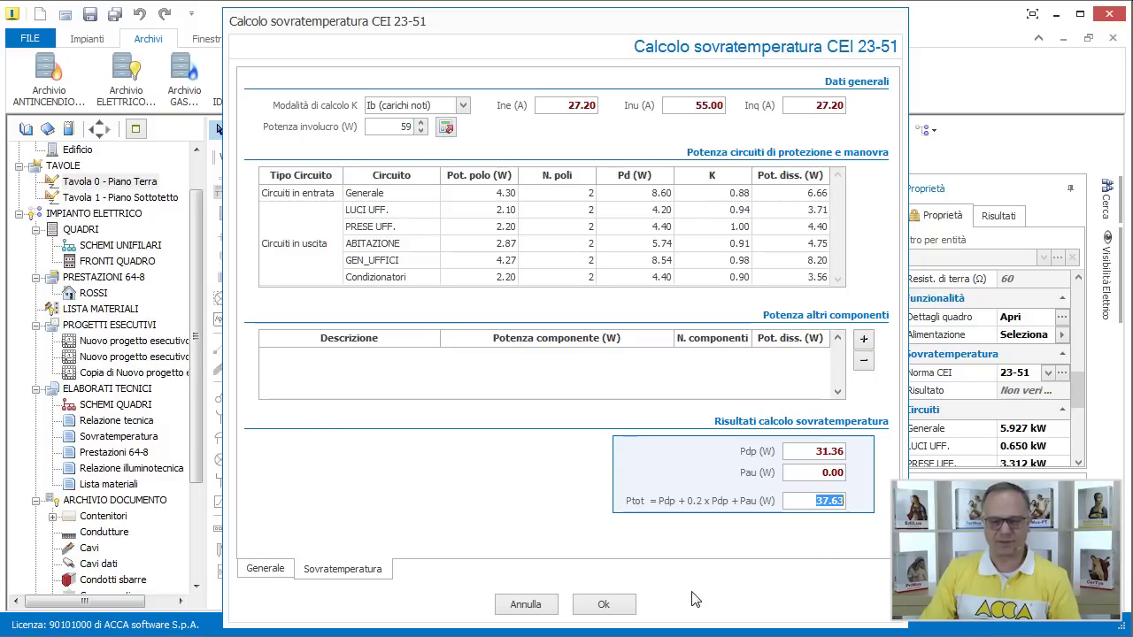
{"action": "left_click", "coordinate": [621, 609]}
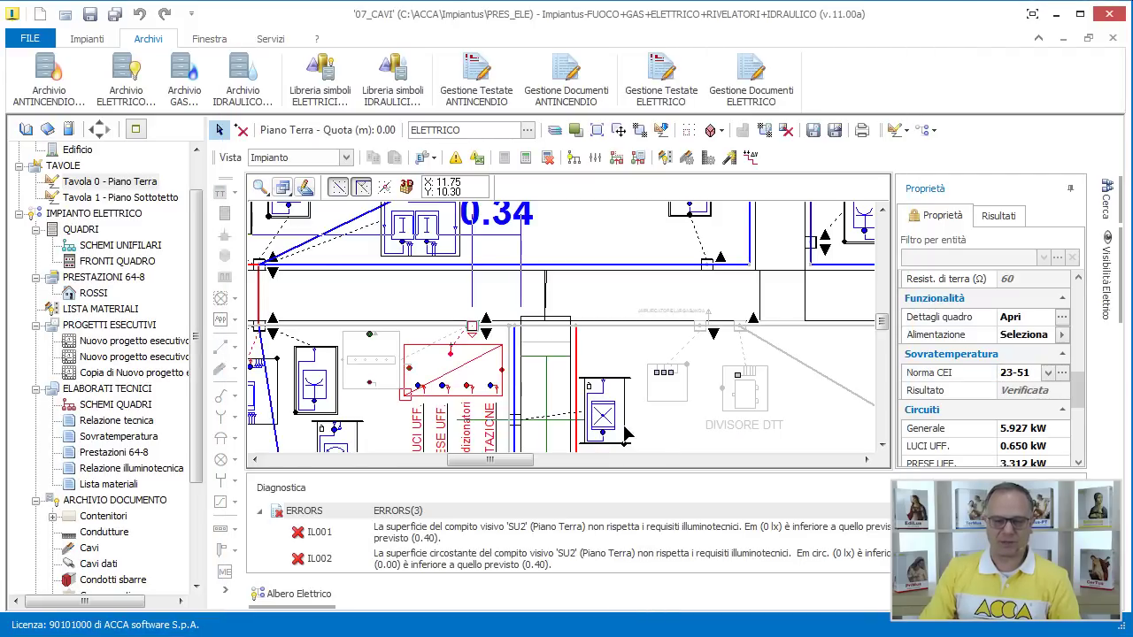
Compose the Sovratemperatura report for Quadro_Generale and look through the document
{"action": "left_click", "coordinate": [138, 436]}
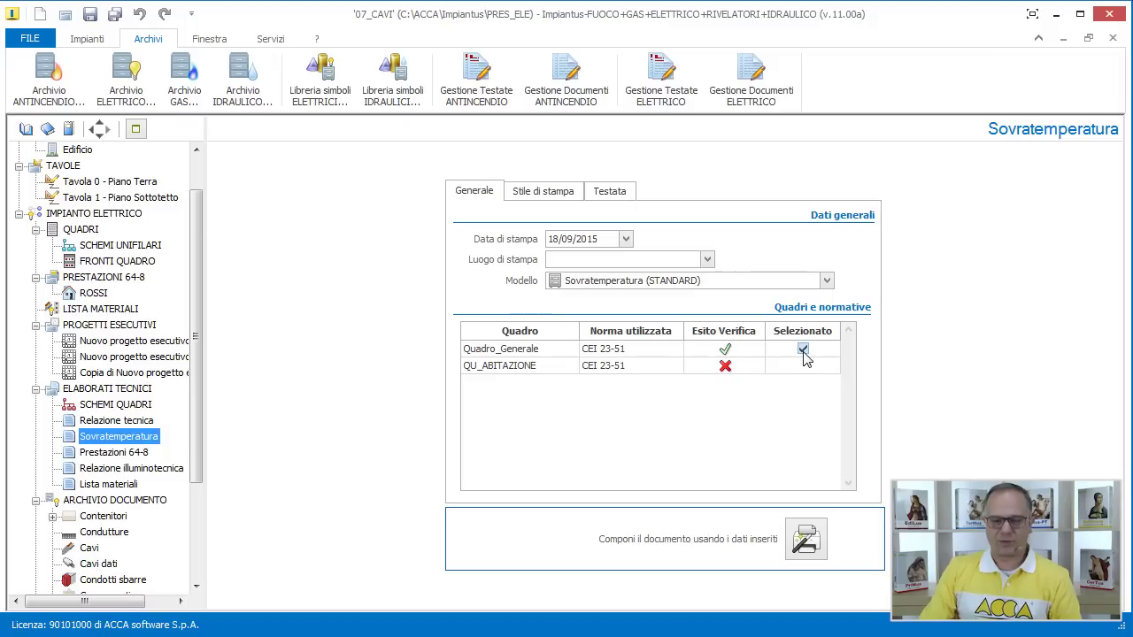
{"action": "left_click", "coordinate": [801, 540]}
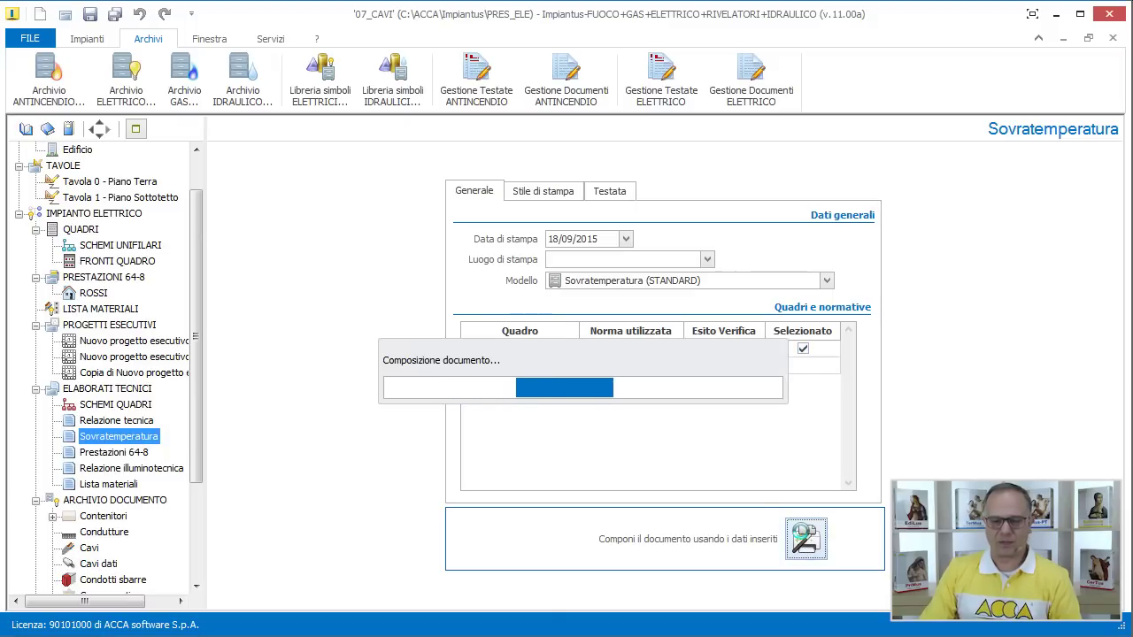
{"action": "left_click", "coordinate": [680, 448]}
{"action": "scroll", "coordinate": [691, 454], "scroll_direction": "down", "scroll_amount": 15}
{"action": "scroll", "coordinate": [691, 451], "scroll_direction": "up", "scroll_amount": 10}
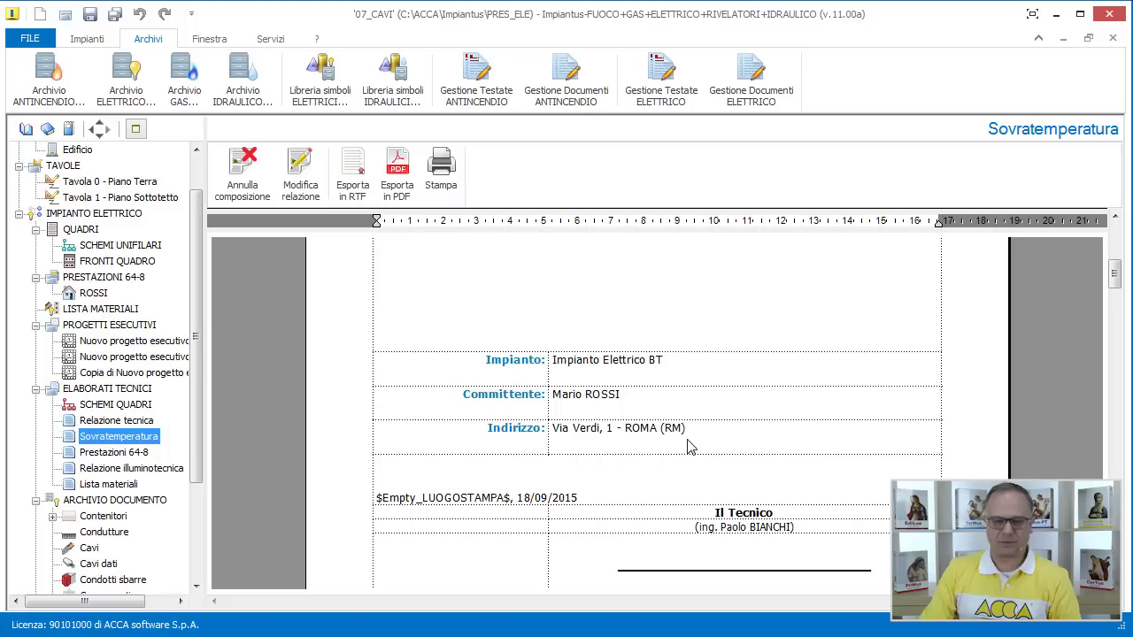
Select the housing unit, compose its Prestazioni 64-8 report with the standard model and look through it to the system level rating
{"action": "left_click", "coordinate": [110, 455]}
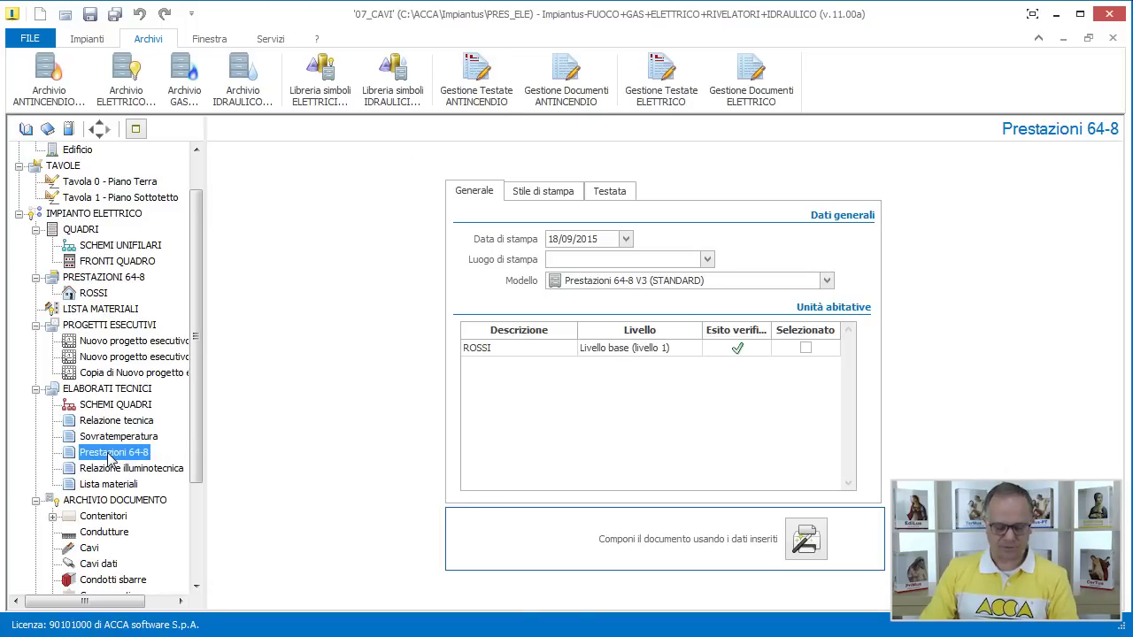
{"action": "left_click", "coordinate": [805, 349]}
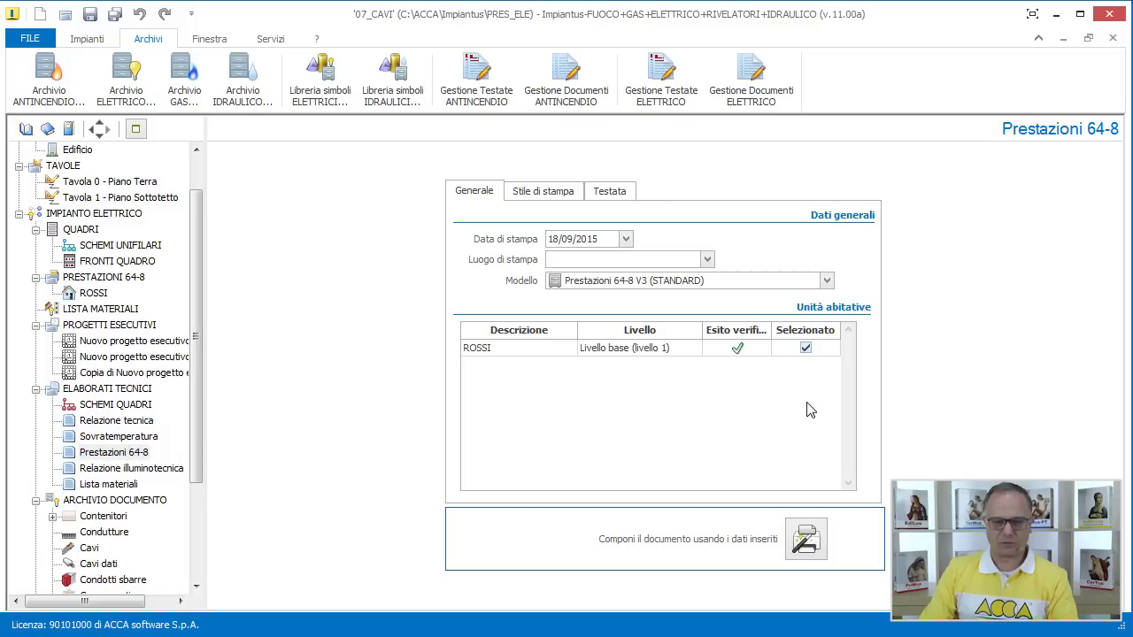
{"action": "left_click", "coordinate": [803, 538]}
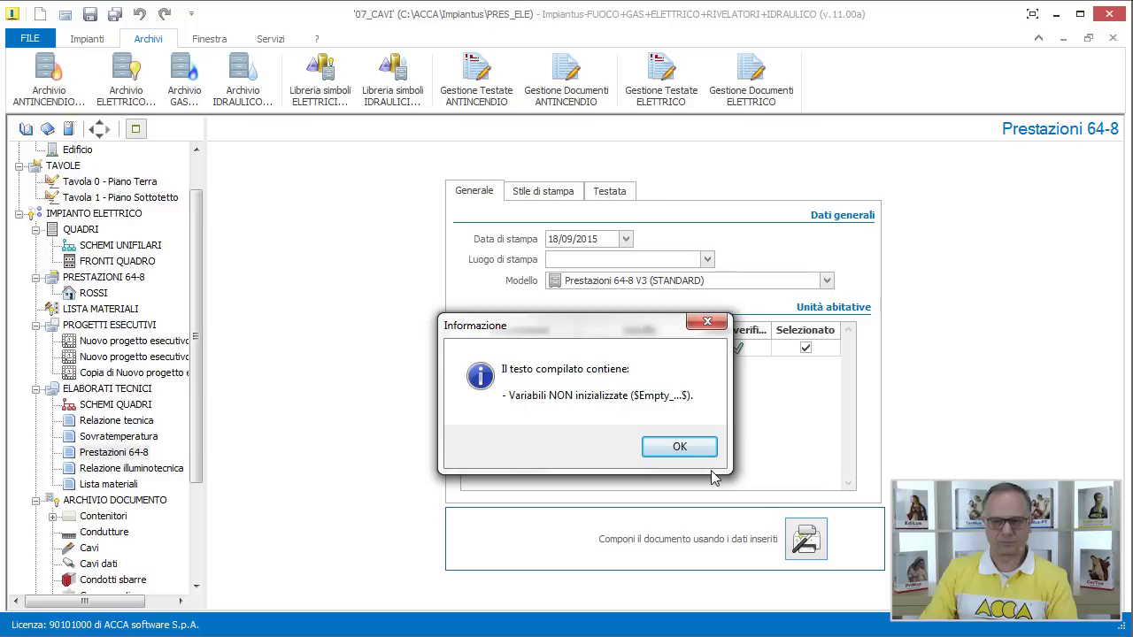
{"action": "left_click", "coordinate": [685, 451]}
{"action": "scroll", "coordinate": [686, 455], "scroll_direction": "down", "scroll_amount": 10}
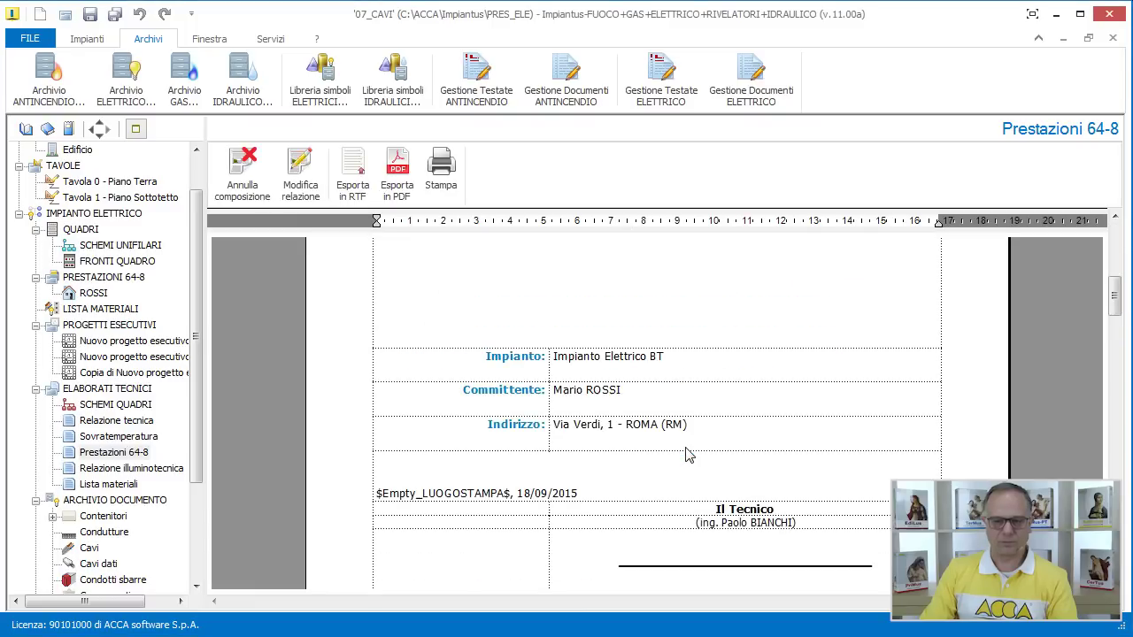
{"action": "scroll", "coordinate": [688, 452], "scroll_direction": "down", "scroll_amount": 4}
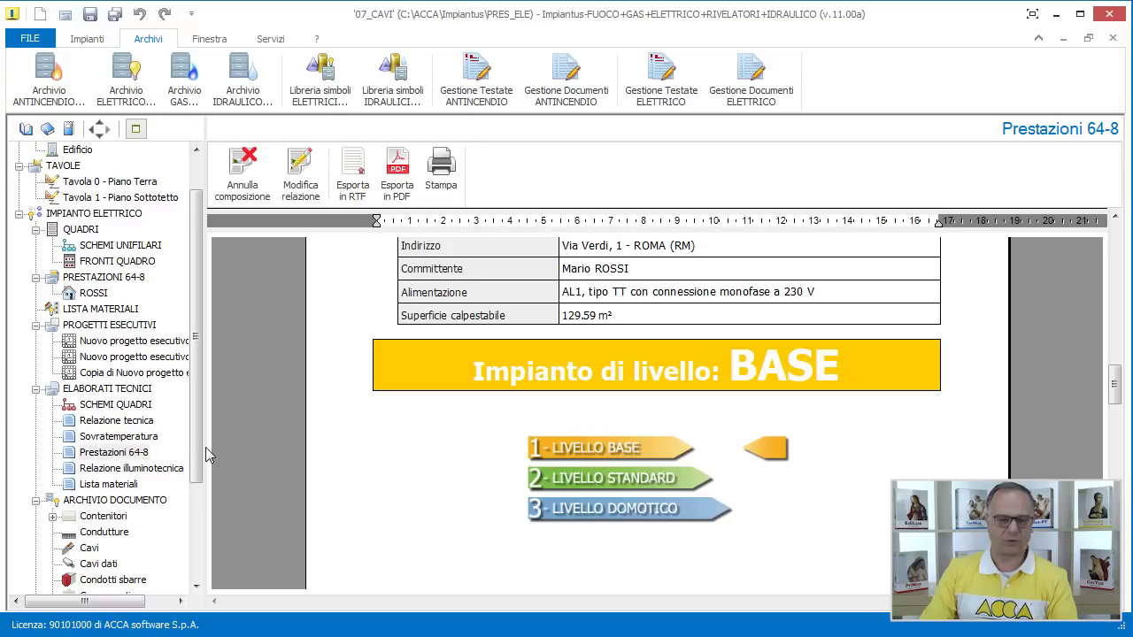
Compose the Relazione illuminotecnica with the standard model and look through it as far as the DATI IMPIANTO section
{"action": "left_click", "coordinate": [130, 470]}
{"action": "left_click", "coordinate": [808, 539]}
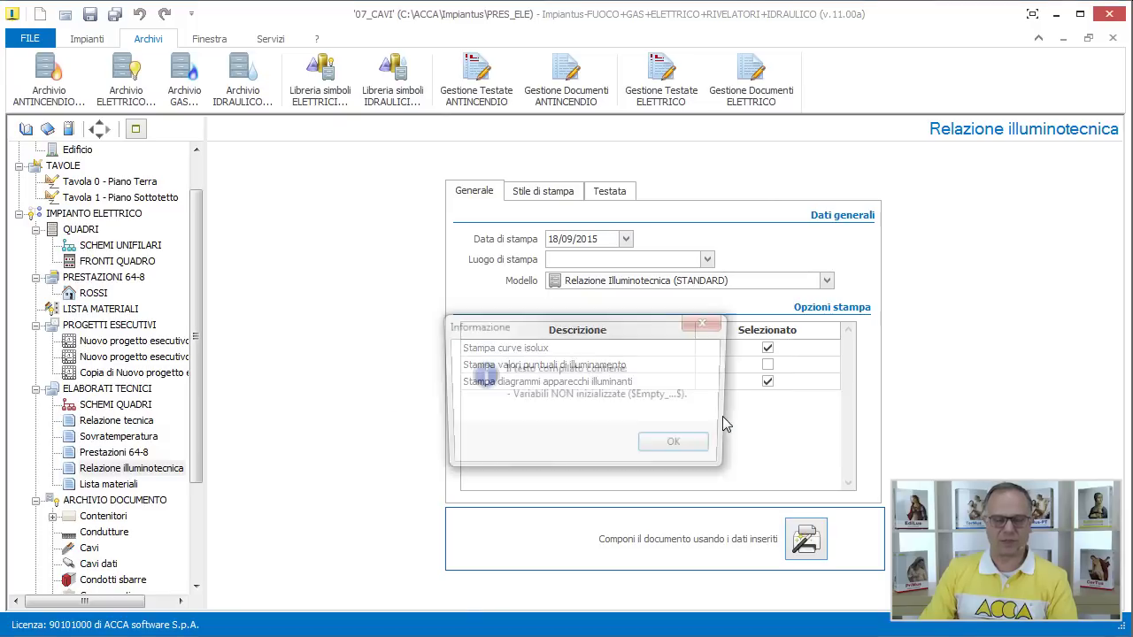
{"action": "left_click", "coordinate": [692, 450]}
{"action": "scroll", "coordinate": [691, 451], "scroll_direction": "down", "scroll_amount": 15}
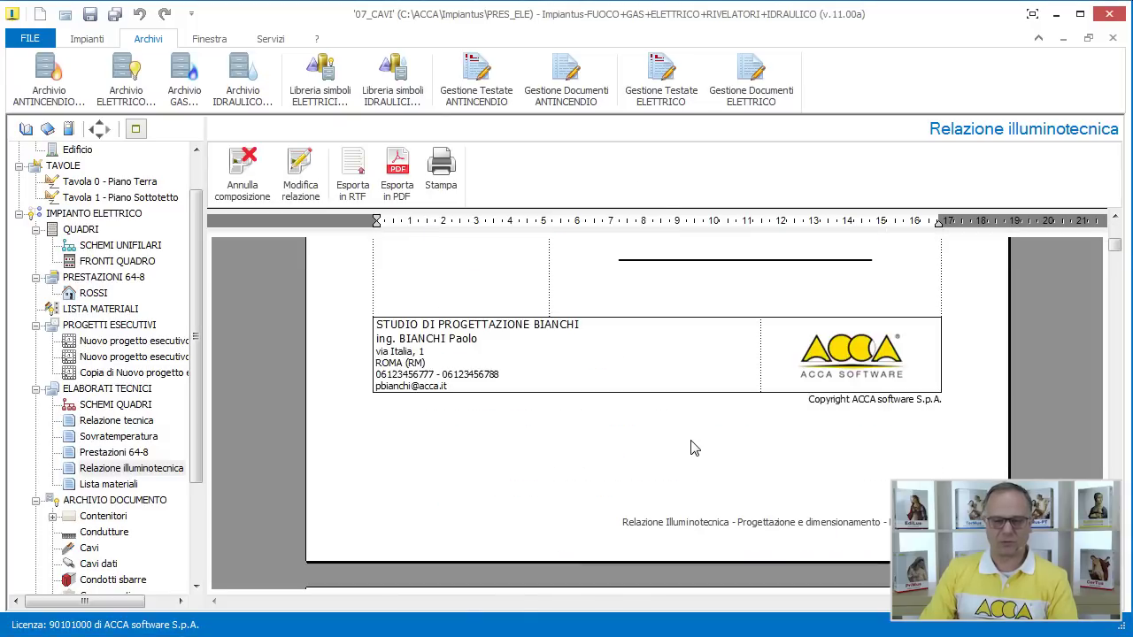
{"action": "scroll", "coordinate": [691, 449], "scroll_direction": "down", "scroll_amount": 20}
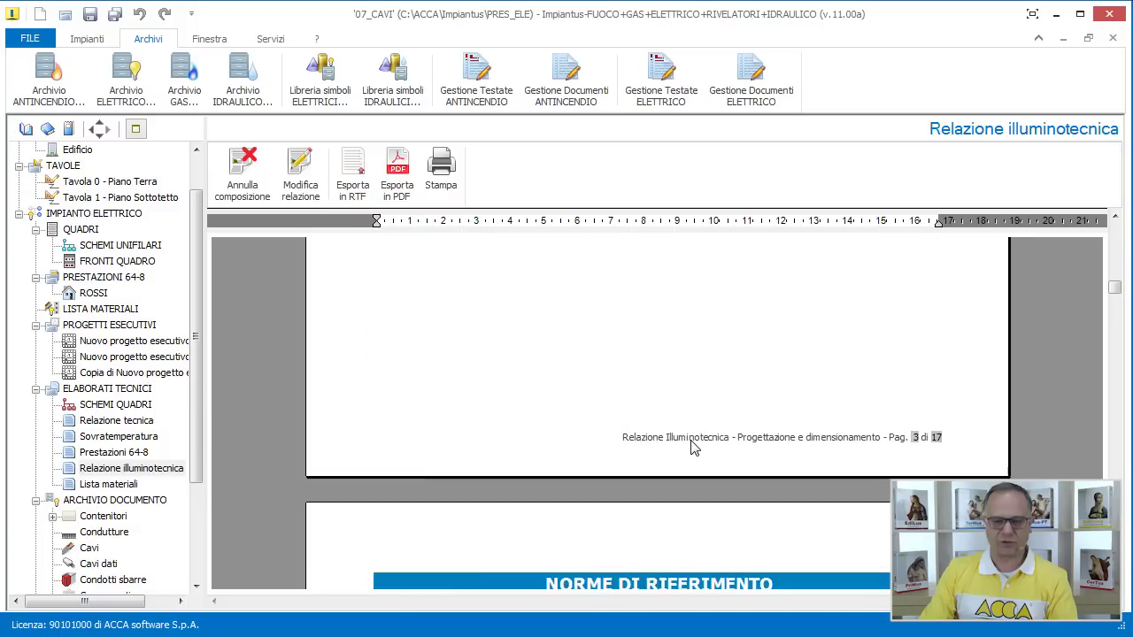
{"action": "scroll", "coordinate": [695, 449], "scroll_direction": "down", "scroll_amount": 20}
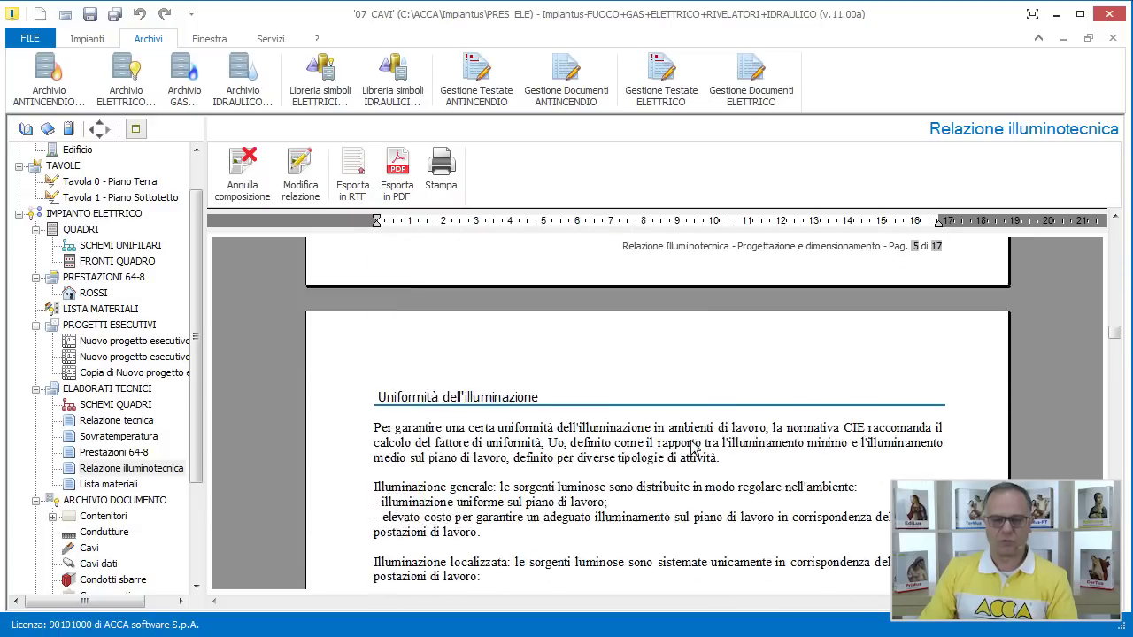
{"action": "scroll", "coordinate": [695, 449], "scroll_direction": "down", "scroll_amount": 5}
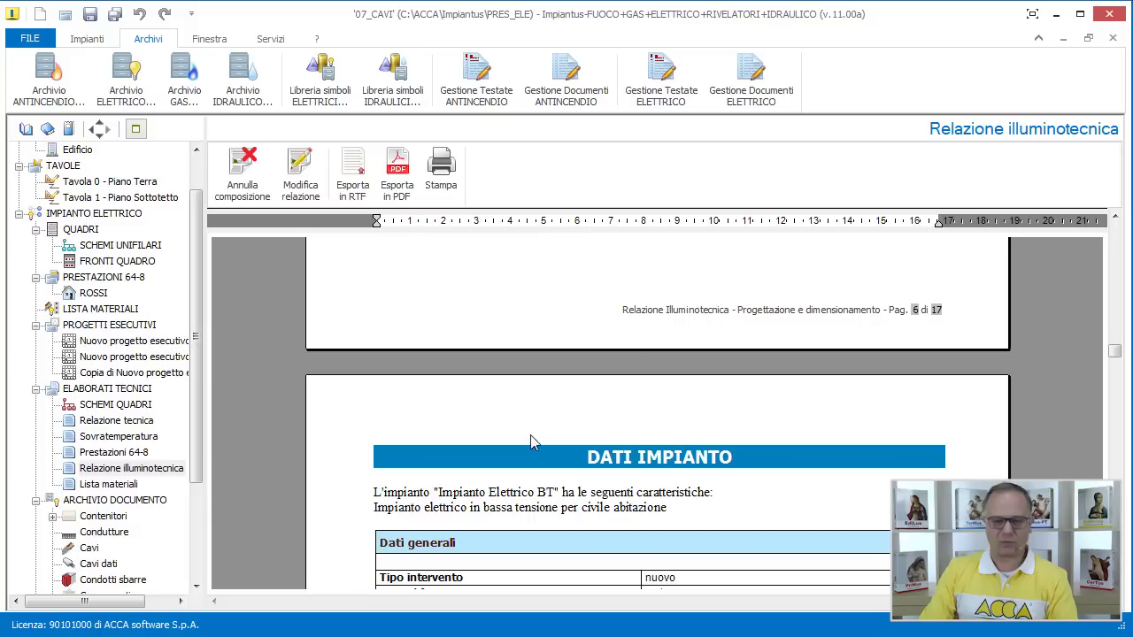
Compose the Lista materiali document with the standard model and review its component, conduit and cable tables
{"action": "left_click", "coordinate": [132, 484]}
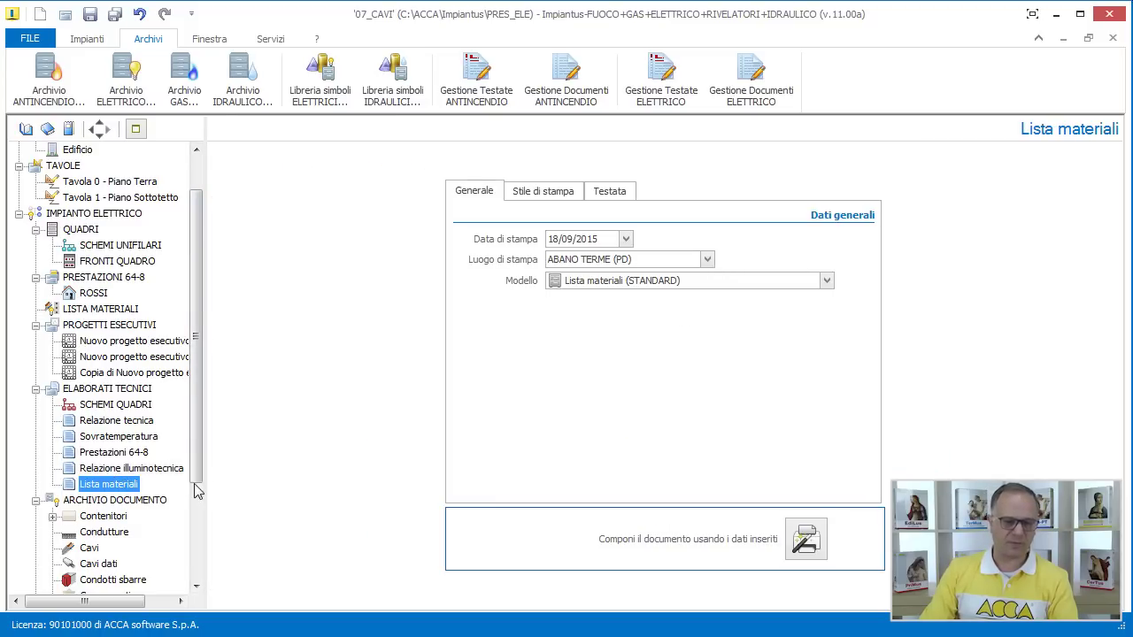
{"action": "left_click", "coordinate": [807, 539]}
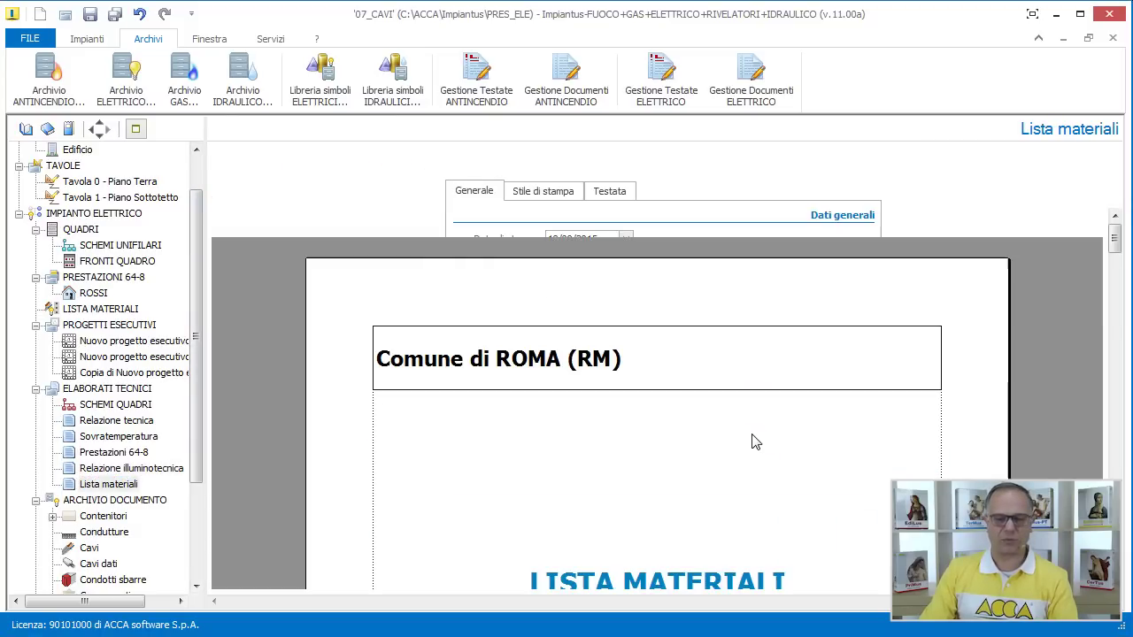
{"action": "scroll", "coordinate": [743, 445], "scroll_direction": "down", "scroll_amount": 10}
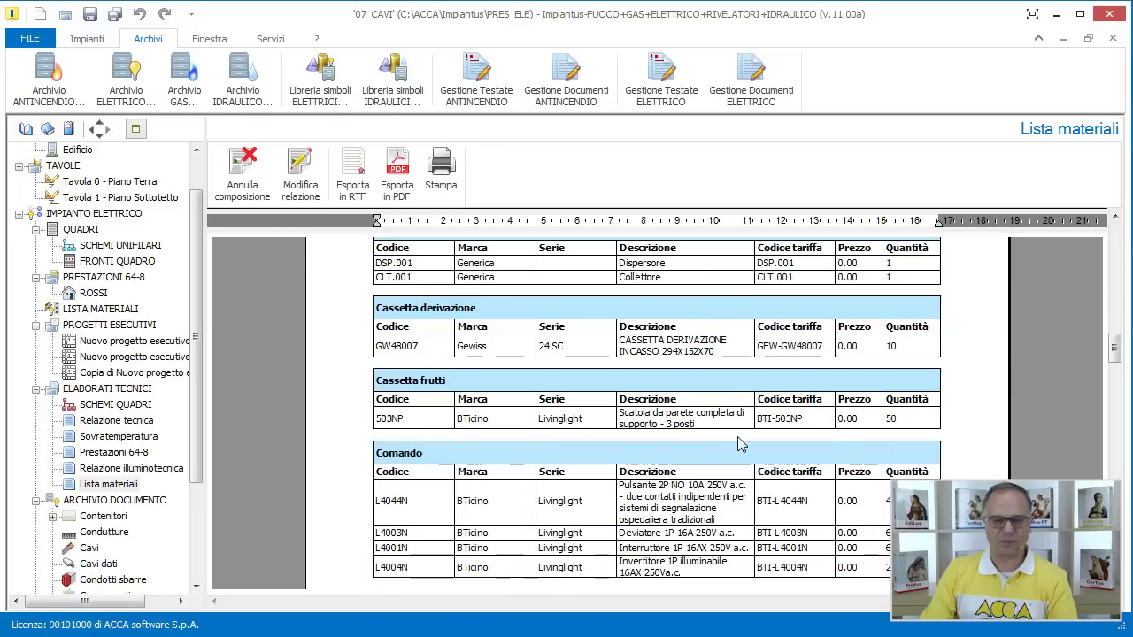
{"action": "scroll", "coordinate": [742, 444], "scroll_direction": "down", "scroll_amount": 3}
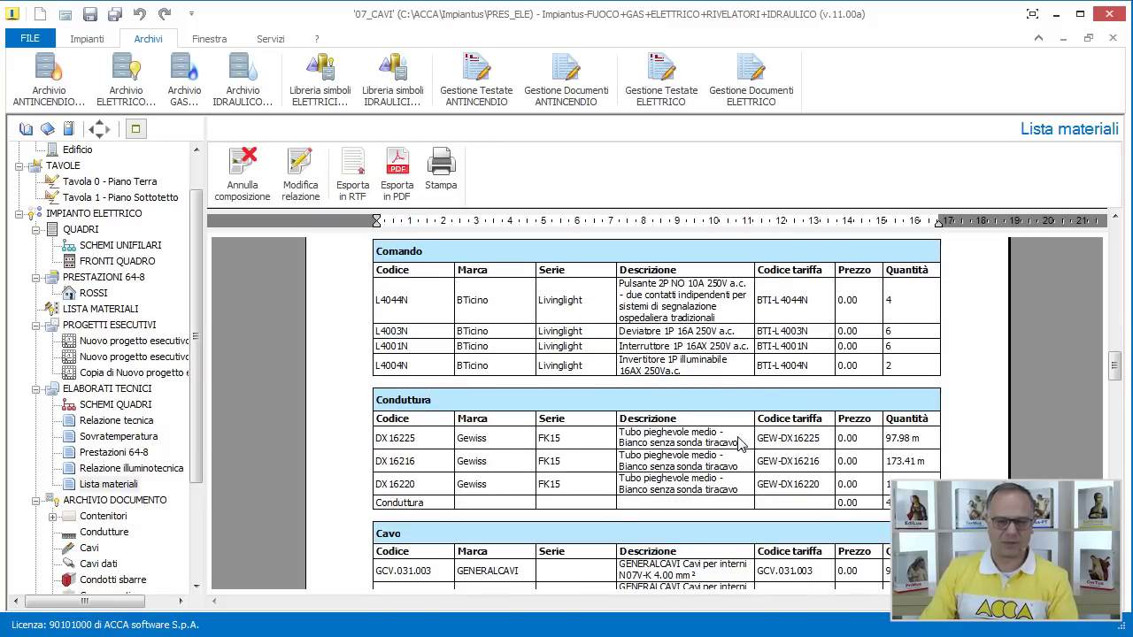
{"action": "scroll", "coordinate": [742, 445], "scroll_direction": "down", "scroll_amount": 2}
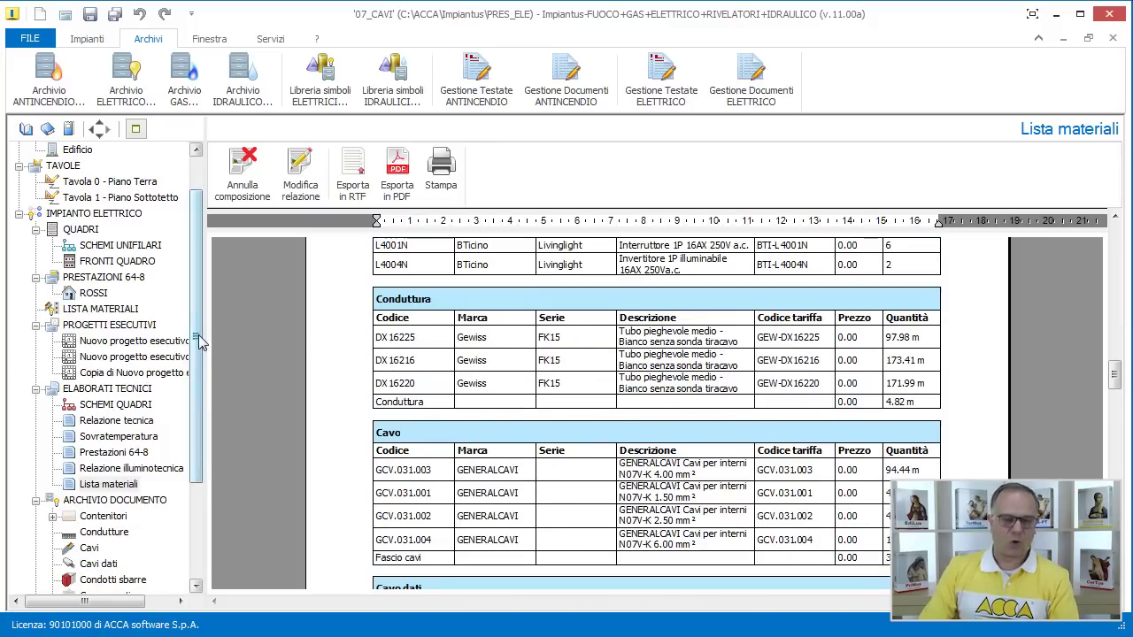
Open the project's Computo and collapse the measurement details of all its items
{"action": "scroll", "coordinate": [199, 344], "scroll_direction": "down", "scroll_amount": 3}
{"action": "left_click", "coordinate": [82, 580]}
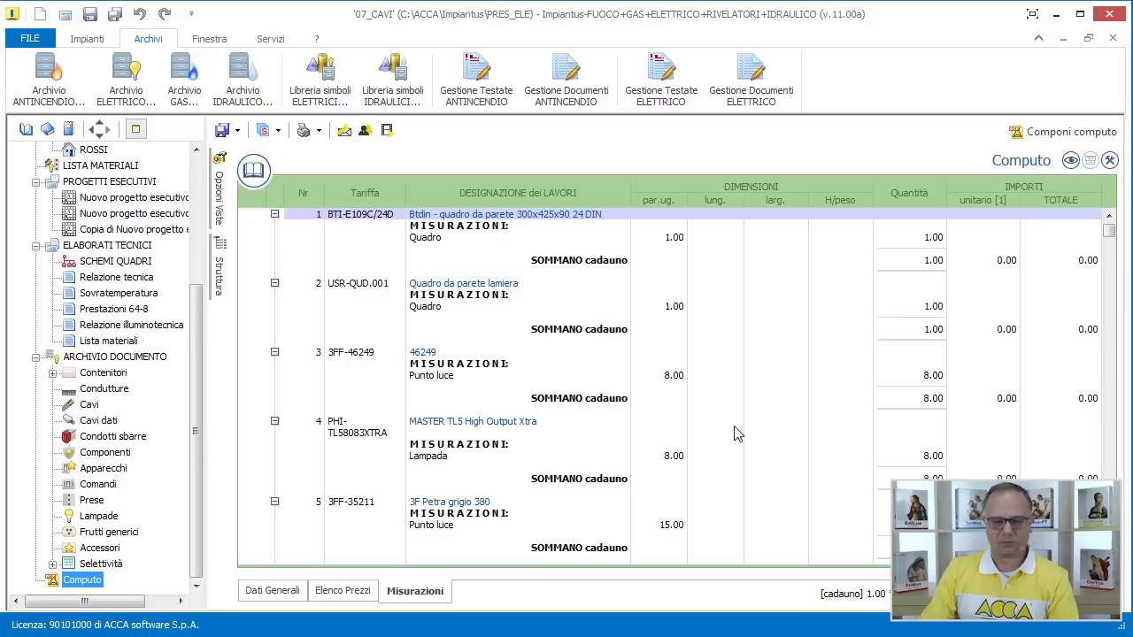
{"action": "right_click", "coordinate": [501, 251]}
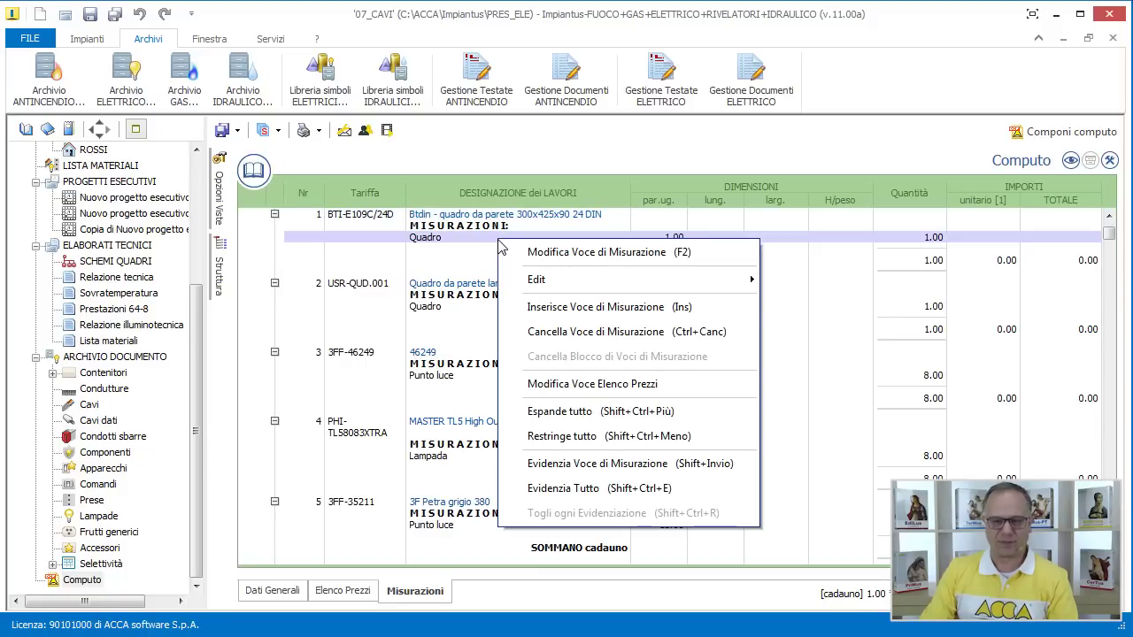
{"action": "left_click", "coordinate": [606, 436]}
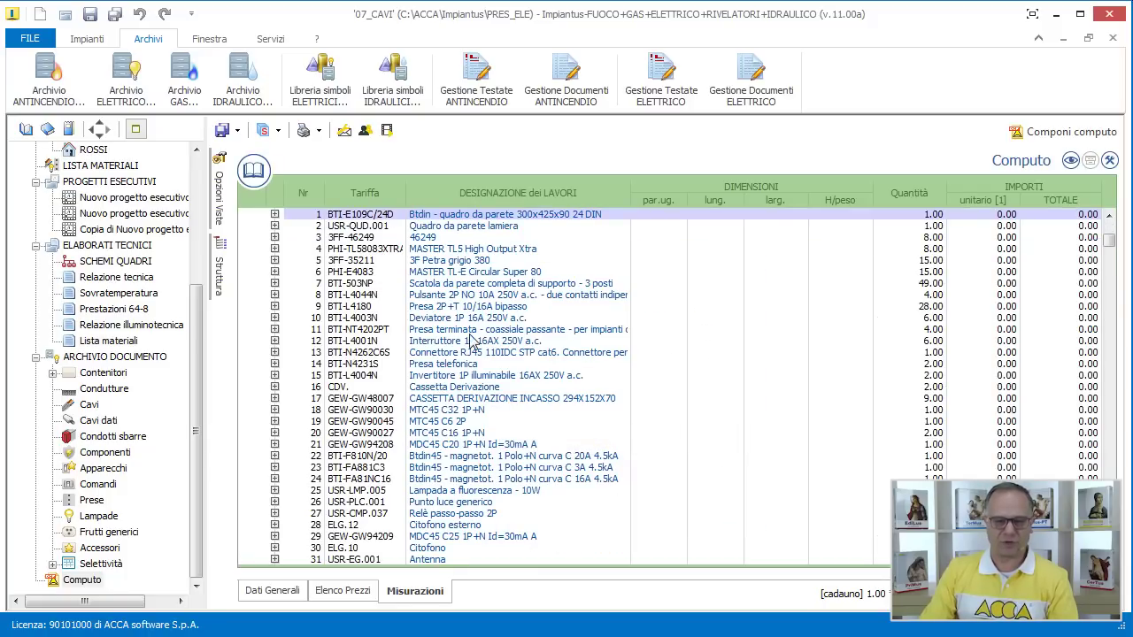
Go down the collapsed Computo items, examining their quantities and unit prices
{"action": "key", "text": "Down"}
{"action": "key", "text": "Down"}
{"action": "key", "text": "Down"}
{"action": "key", "text": "Down"}
{"action": "key", "text": "Down"}
{"action": "key", "text": "Down"}
{"action": "key", "text": "Down"}
{"action": "key", "text": "Down"}
{"action": "key", "text": "Down"}
{"action": "key", "text": "Down"}
{"action": "key", "text": "Down"}
{"action": "key", "text": "Down"}
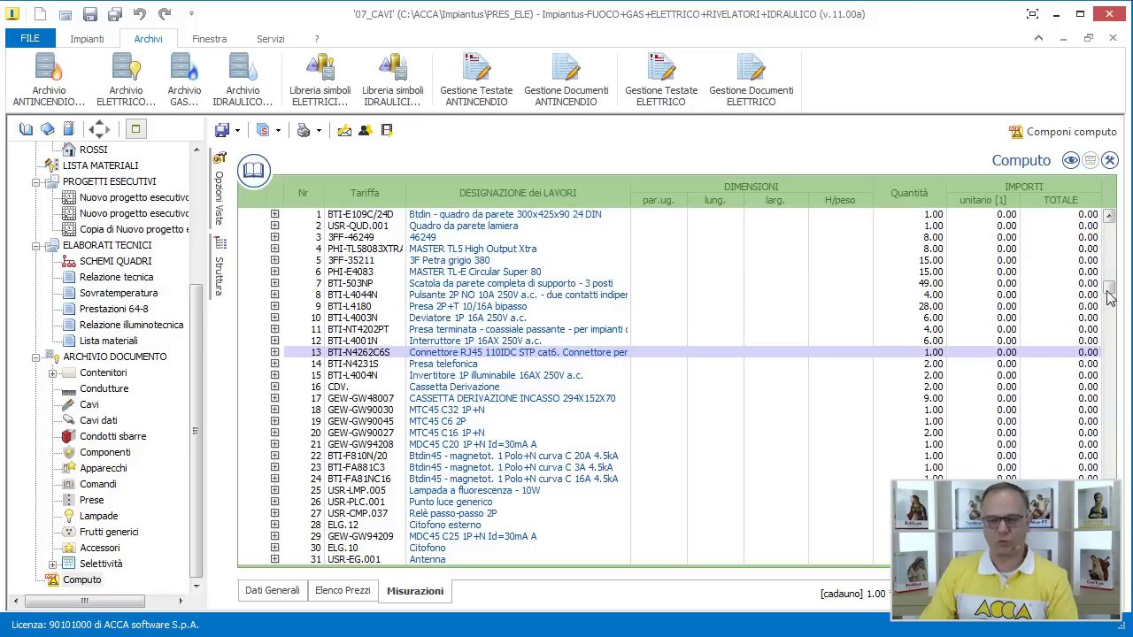
{"action": "key", "text": "Down"}
{"action": "key", "text": "Down"}
{"action": "key", "text": "Down"}
{"action": "key", "text": "Down"}
{"action": "key", "text": "Down"}
{"action": "key", "text": "Down"}
{"action": "key", "text": "Down"}
{"action": "key", "text": "Down"}
{"action": "key", "text": "Down"}
{"action": "key", "text": "Down"}
{"action": "key", "text": "Down"}
{"action": "key", "text": "Down"}
{"action": "key", "text": "Down"}
{"action": "key", "text": "Down"}
{"action": "key", "text": "Down"}
{"action": "key", "text": "Down"}
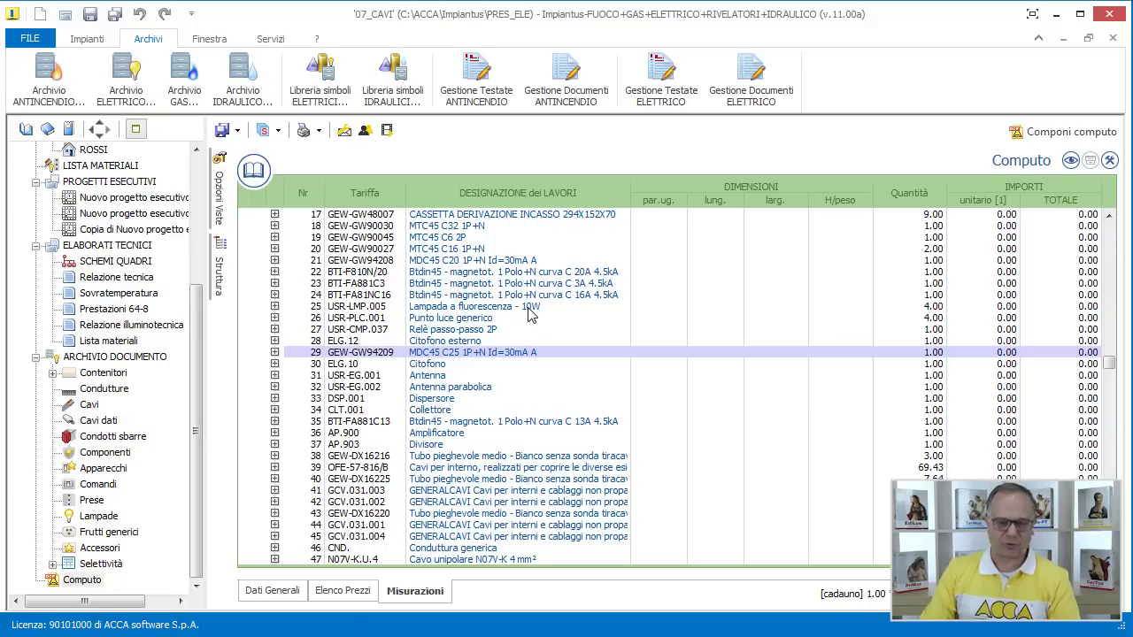
Update the document archive's prices from the price list LisBTICINO_1_2016.DCF and check the prices of the BTicino articles
{"action": "left_click", "coordinate": [139, 361]}
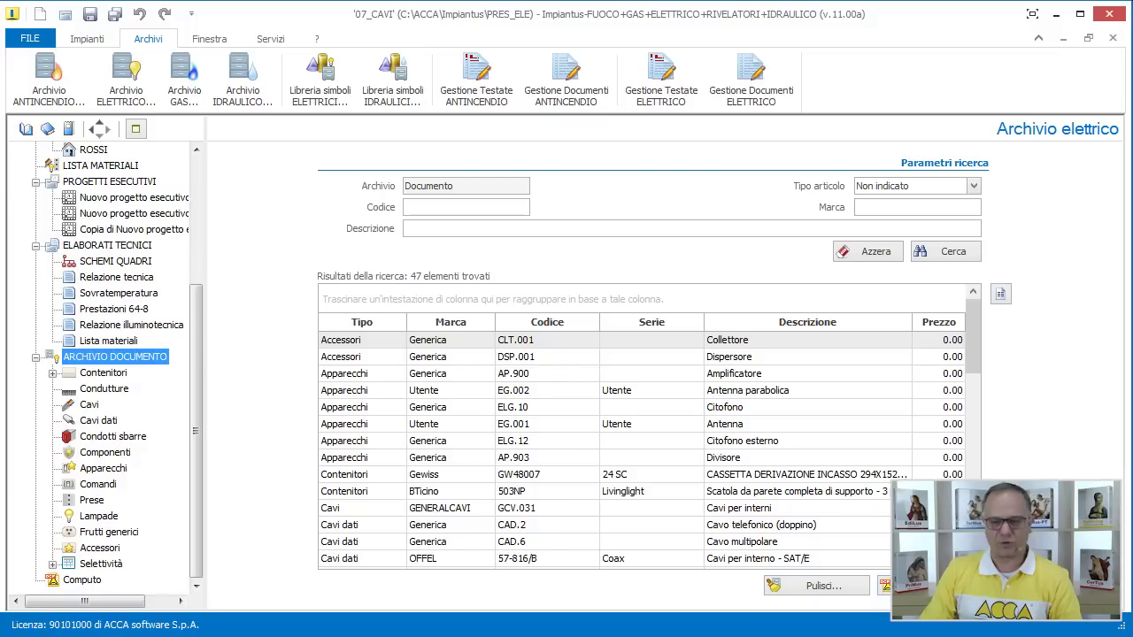
{"action": "left_click", "coordinate": [920, 586]}
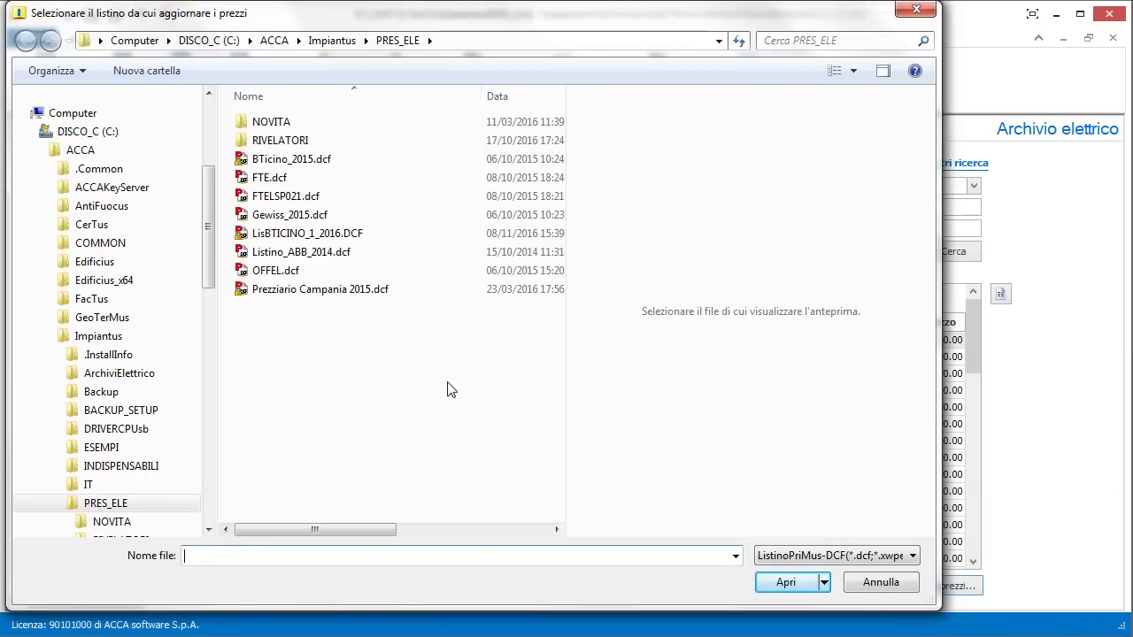
{"action": "left_click", "coordinate": [286, 233]}
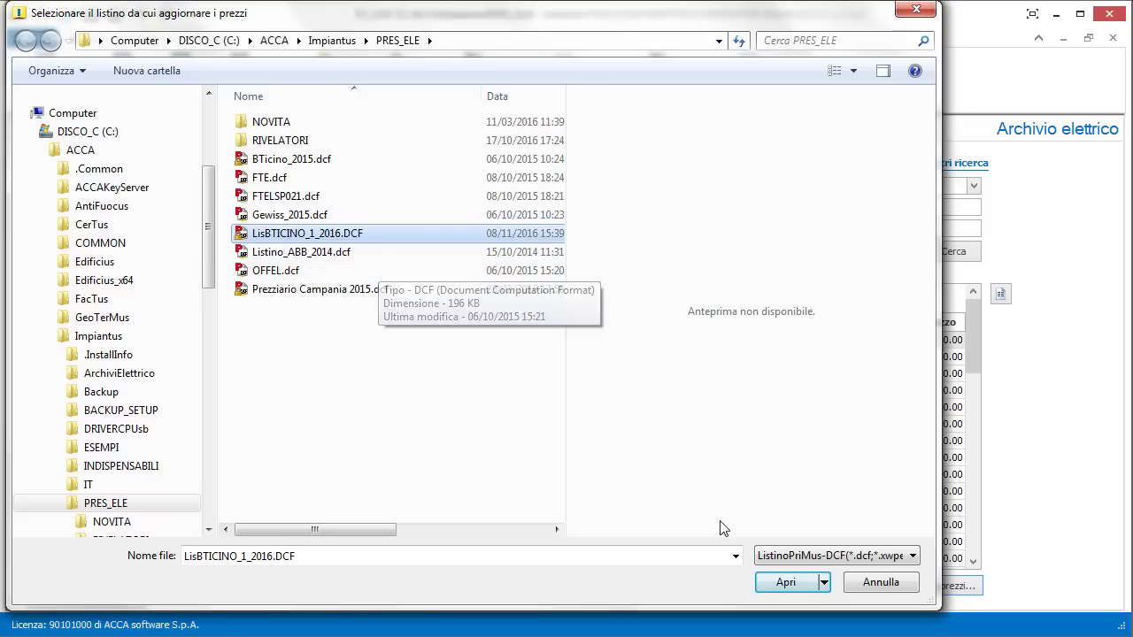
{"action": "left_click", "coordinate": [791, 582]}
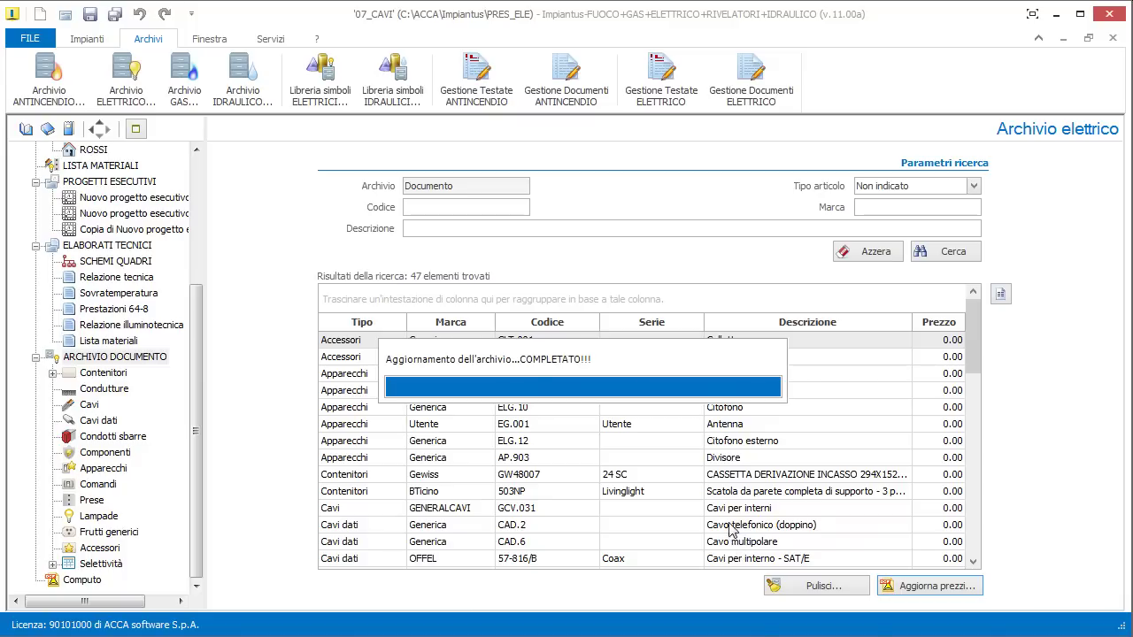
{"action": "left_click", "coordinate": [740, 475]}
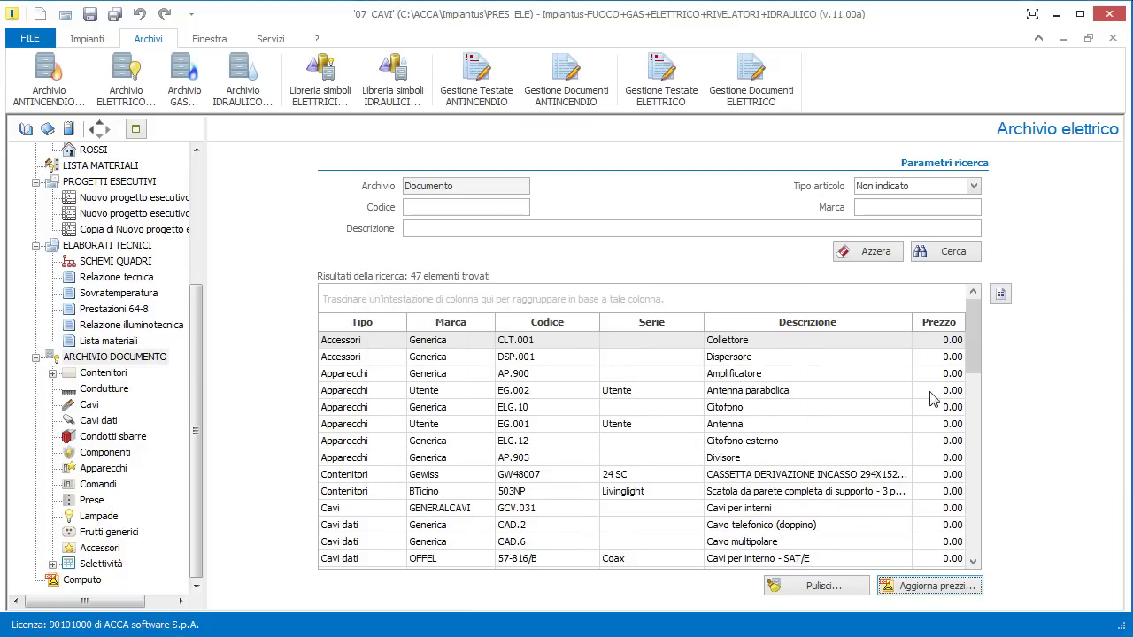
{"action": "left_click_drag", "start_coordinate": [972, 365], "coordinate": [981, 426]}
{"action": "left_click", "coordinate": [940, 395]}
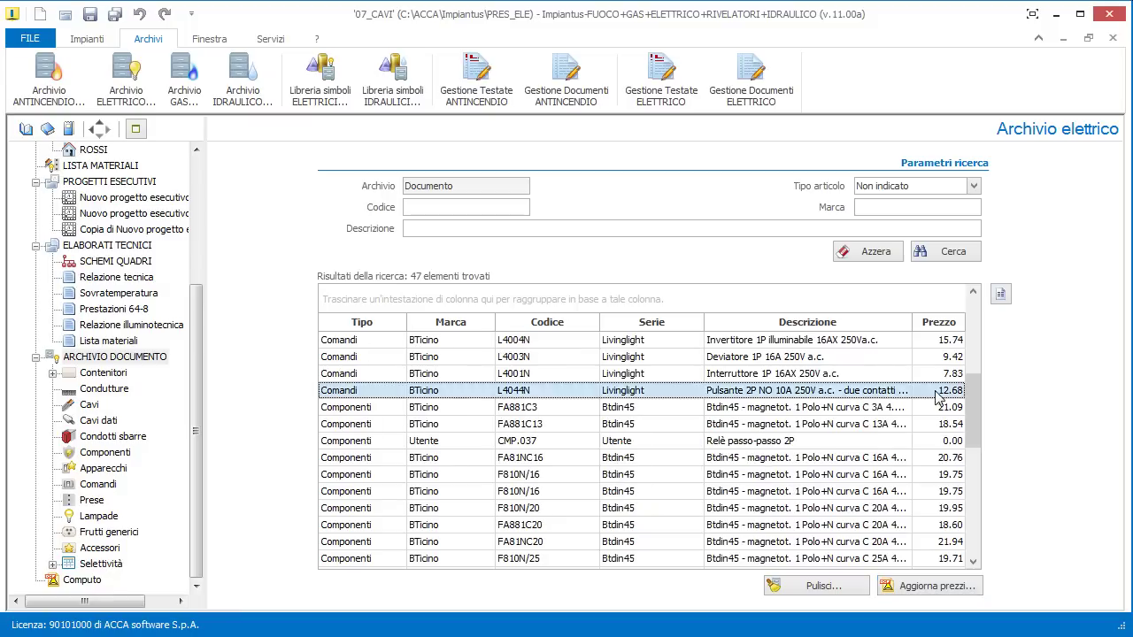
{"action": "double_click", "coordinate": [921, 386]}
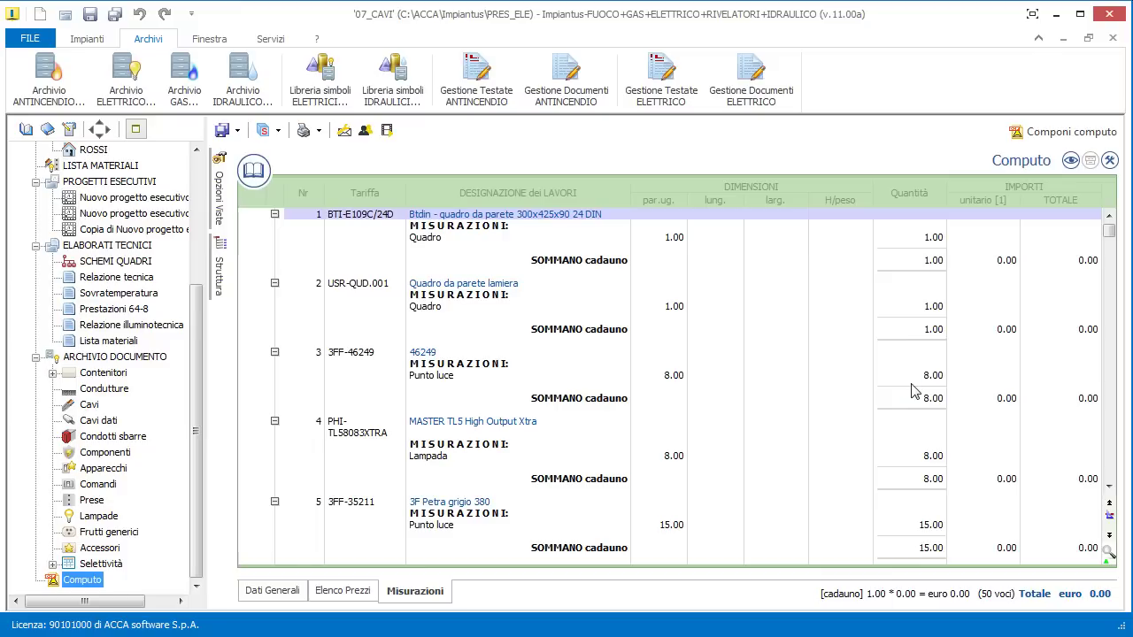
Recompose the Computo with all object types selected, and collapse the measurement details of every item
{"action": "left_click", "coordinate": [1060, 132]}
{"action": "left_click", "coordinate": [657, 440]}
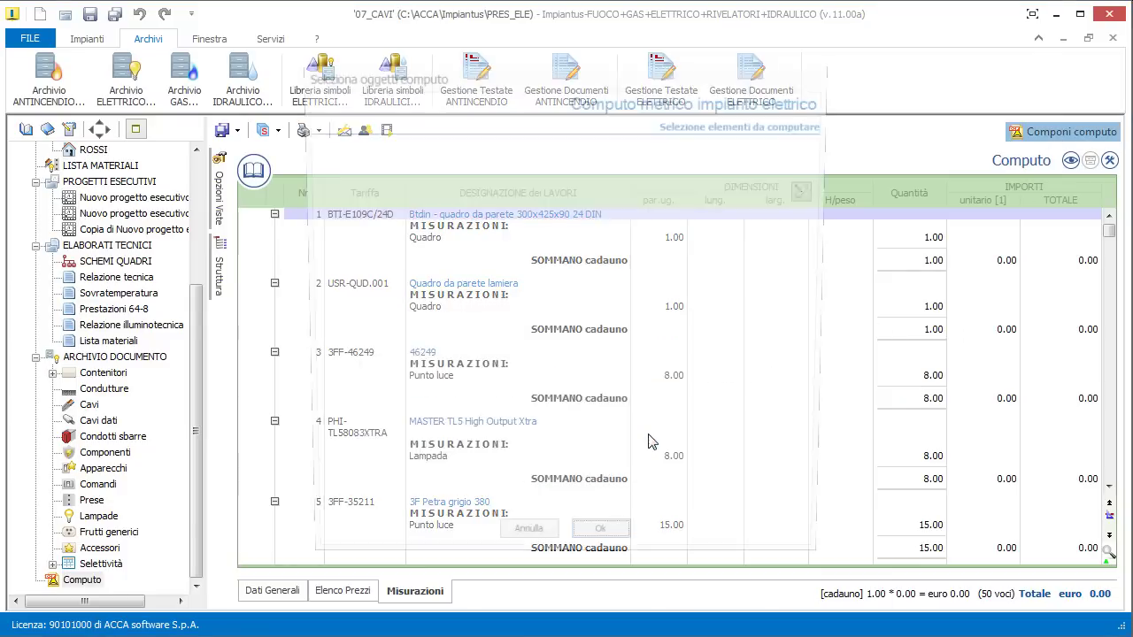
{"action": "left_click", "coordinate": [813, 149]}
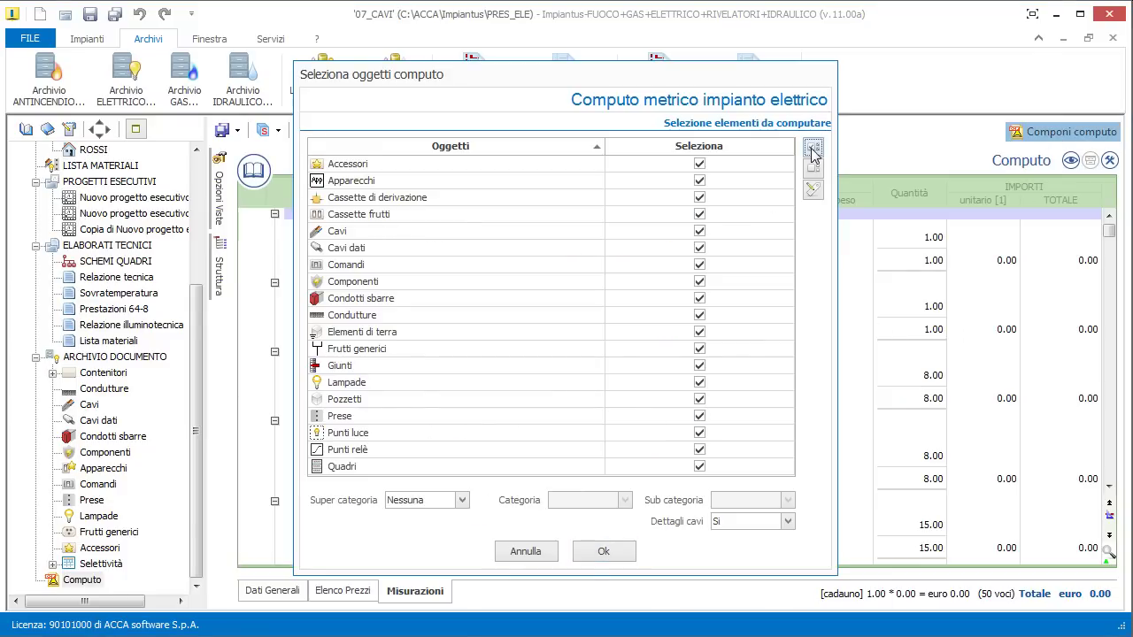
{"action": "left_click", "coordinate": [604, 554]}
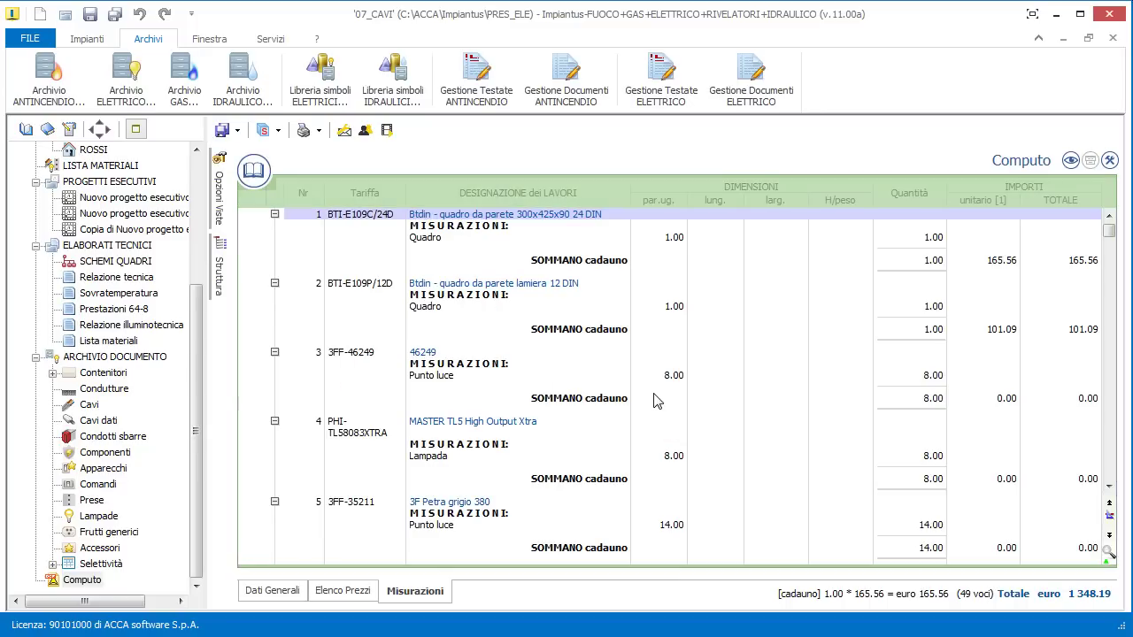
{"action": "right_click", "coordinate": [650, 371]}
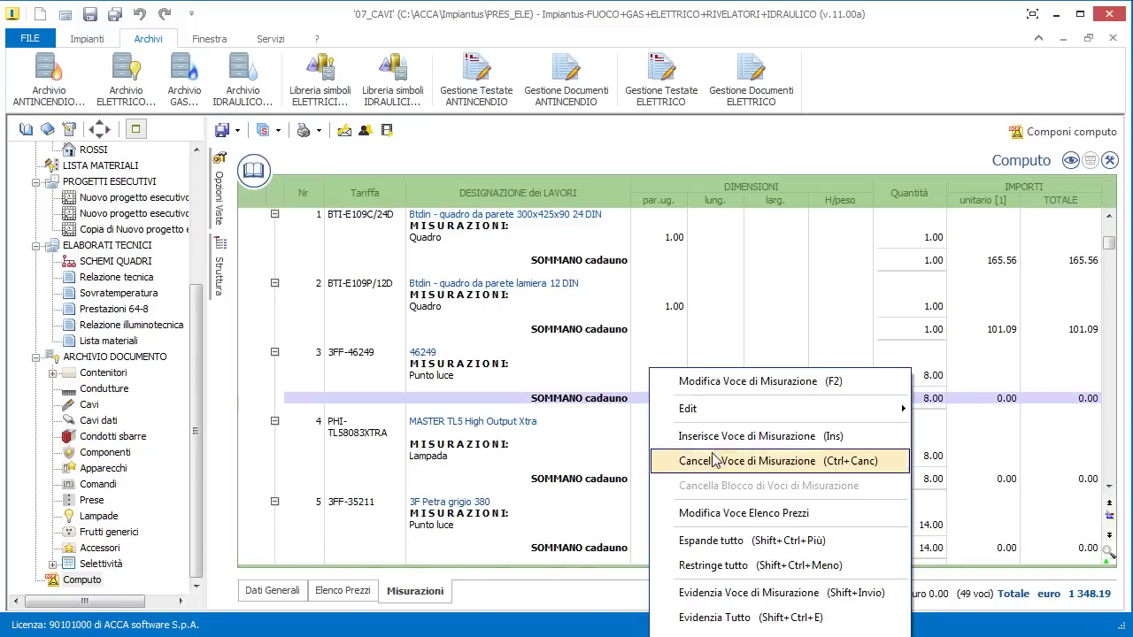
{"action": "left_click", "coordinate": [734, 567]}
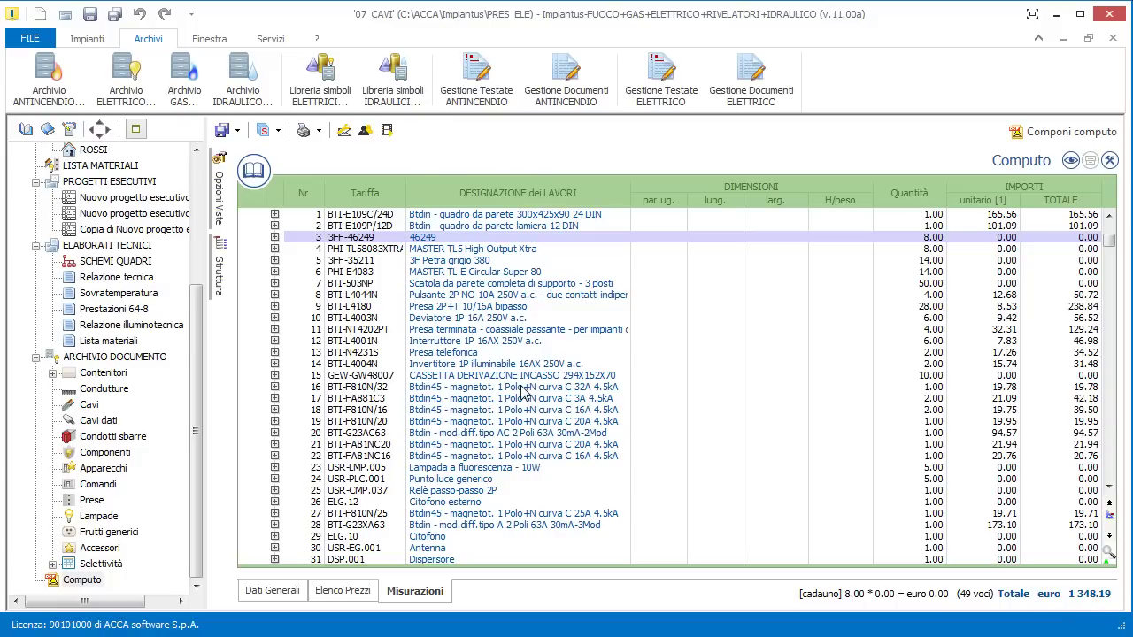
{"action": "left_click_drag", "start_coordinate": [201, 393], "coordinate": [203, 425]}
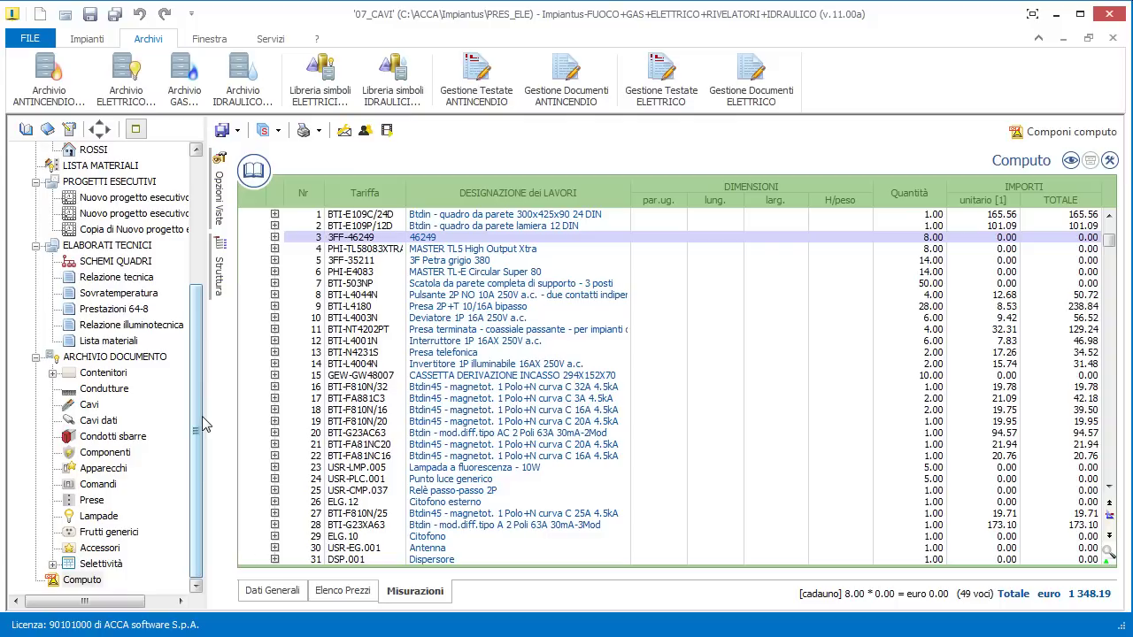
{"action": "scroll", "coordinate": [203, 425], "scroll_direction": "up", "scroll_amount": 4}
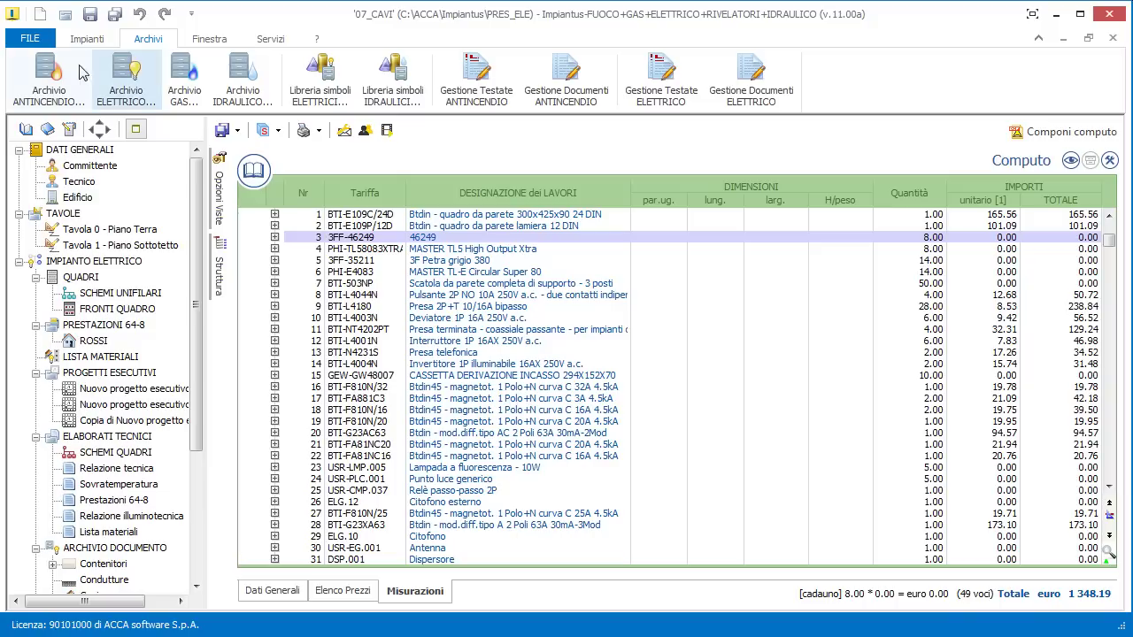
{"action": "left_click", "coordinate": [114, 14]}
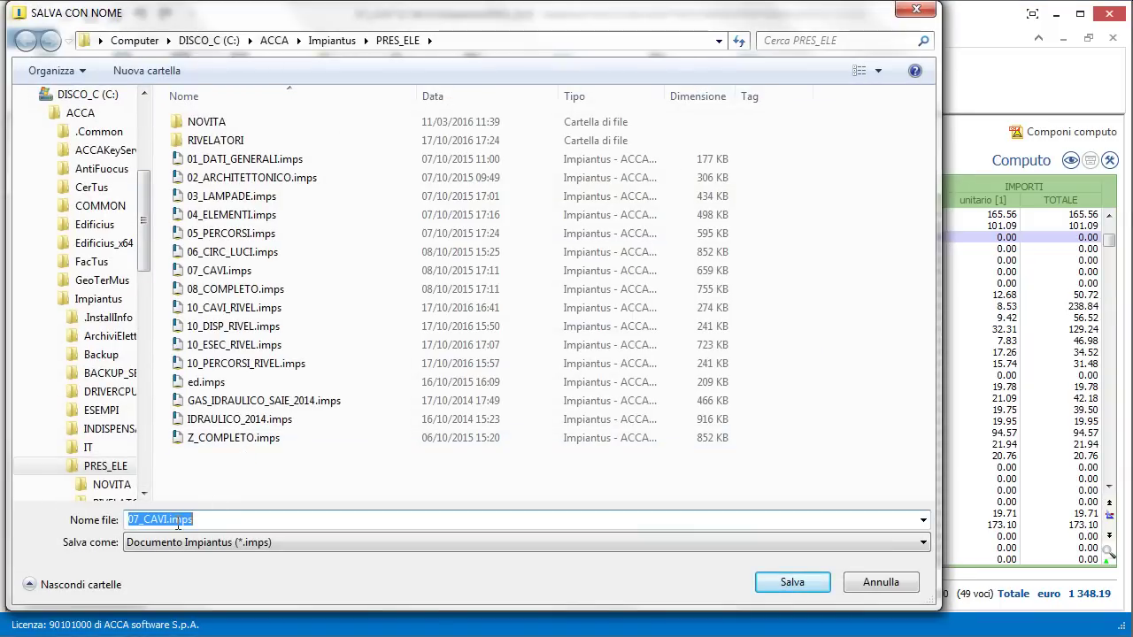
{"action": "left_click", "coordinate": [884, 584]}
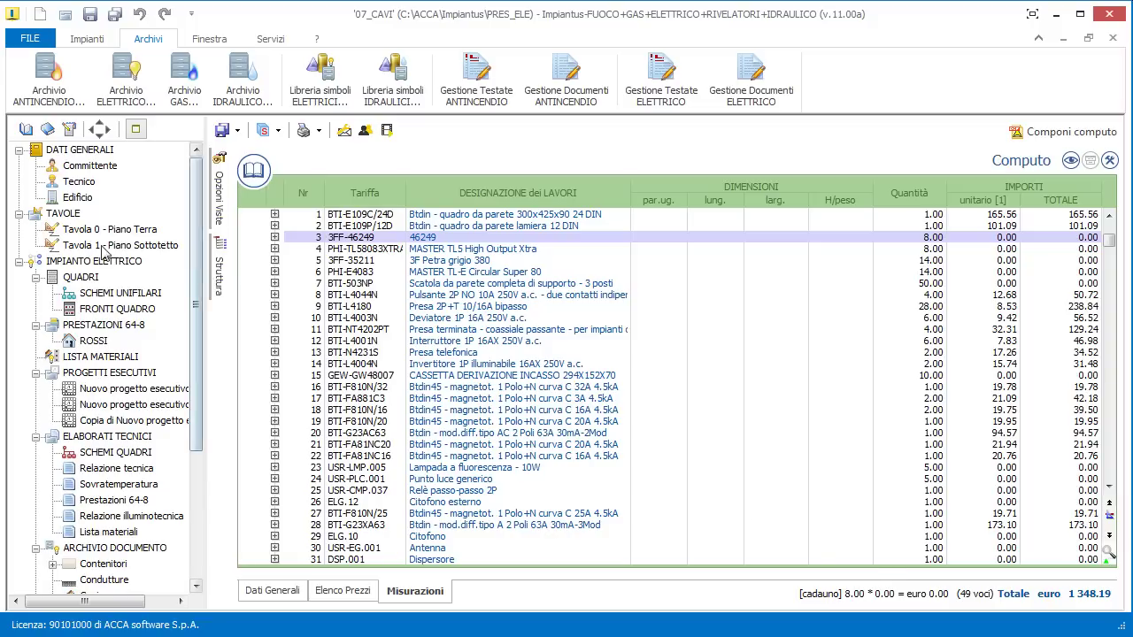
Open Tavola 0 - Piano Terra and view the options for copying a system to Praticus-37/08
{"action": "left_click", "coordinate": [98, 232]}
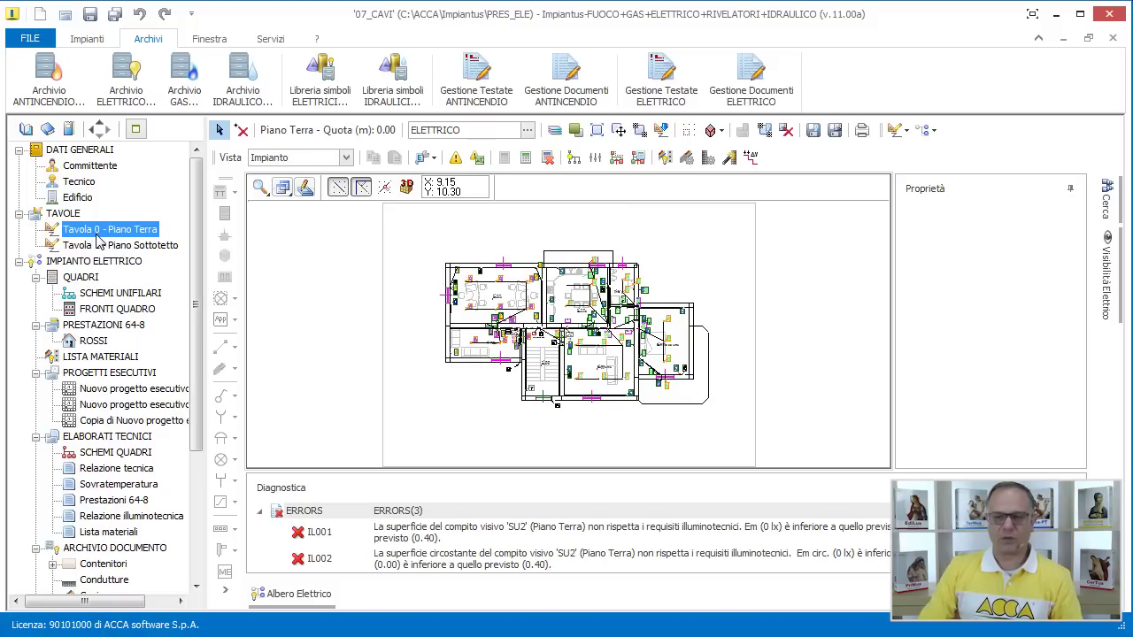
{"action": "left_click", "coordinate": [89, 40]}
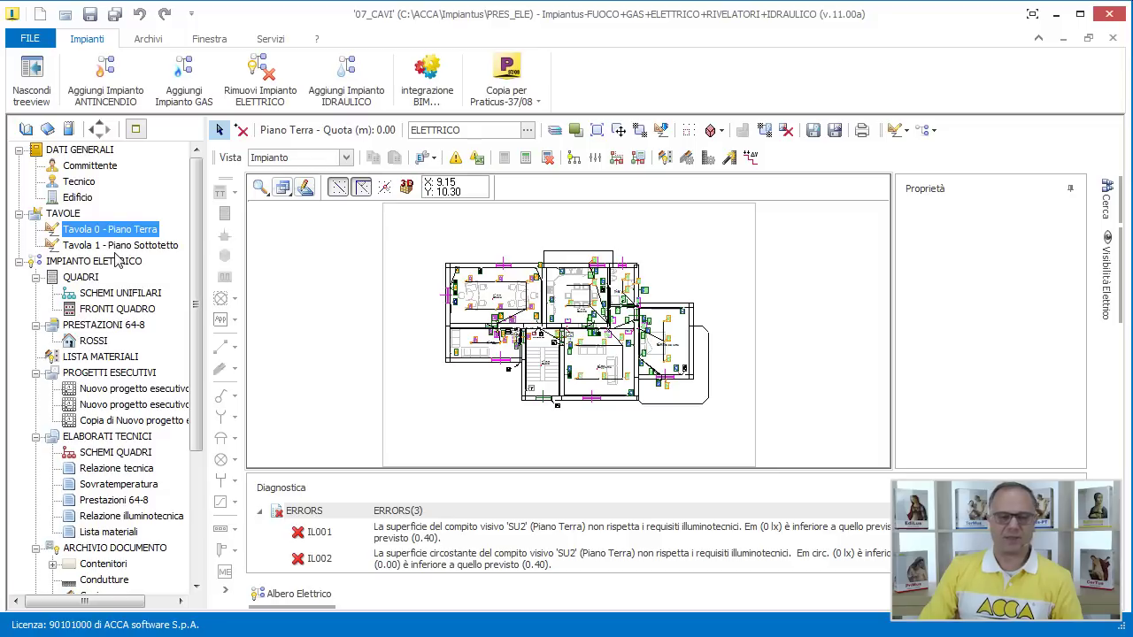
{"action": "left_click", "coordinate": [522, 102]}
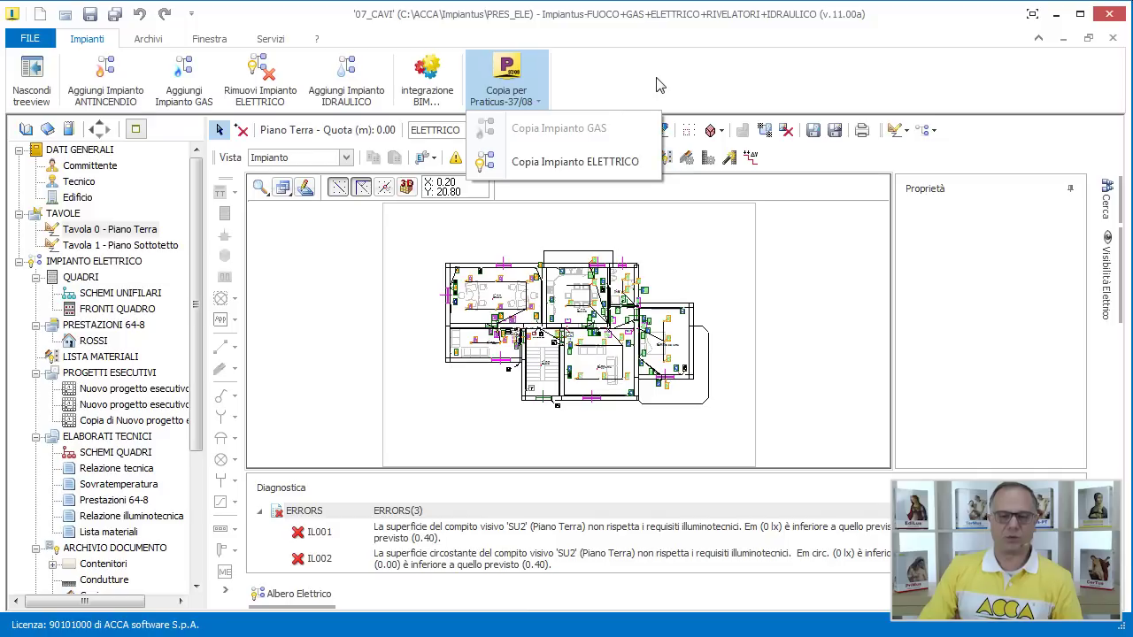
{"action": "key", "text": "Escape"}
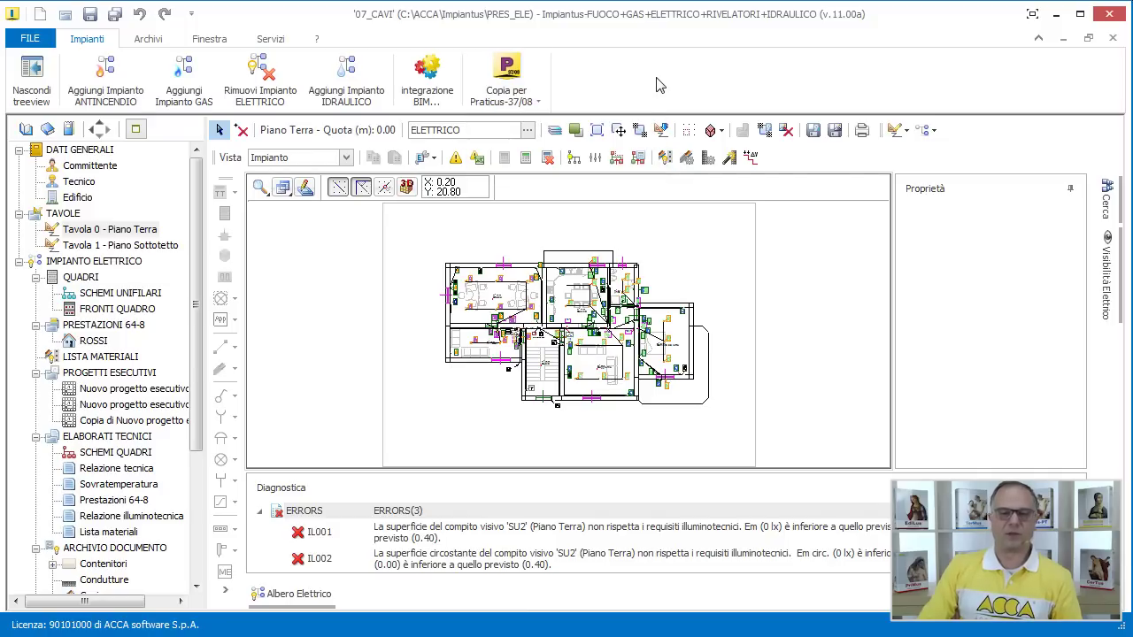